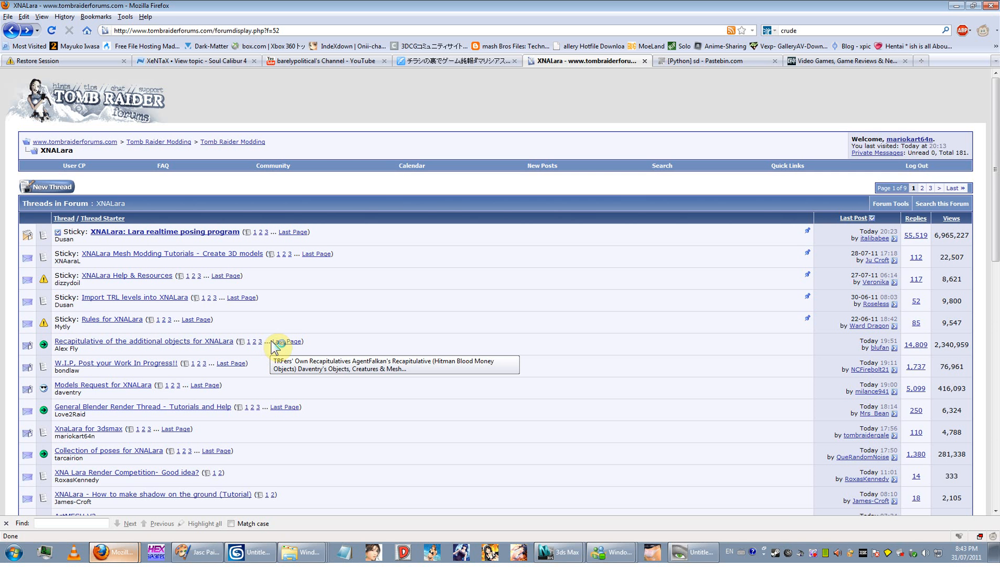
- Open the last page of the "XnaLara for 3dsmax" thread in the XNALara forum and go back to page 11
scroll(271, 340, "down", 6)
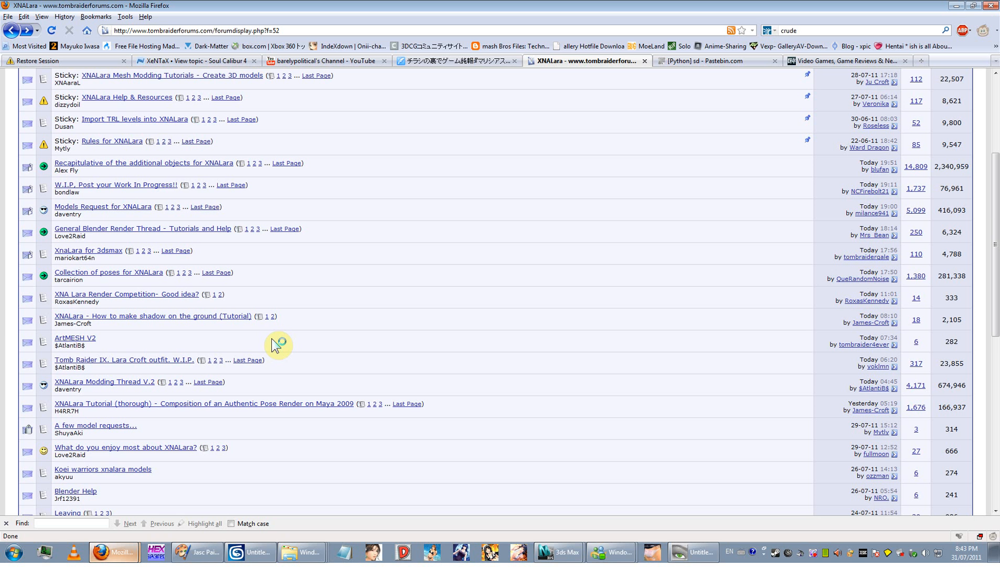
scroll(274, 341, "up", 6)
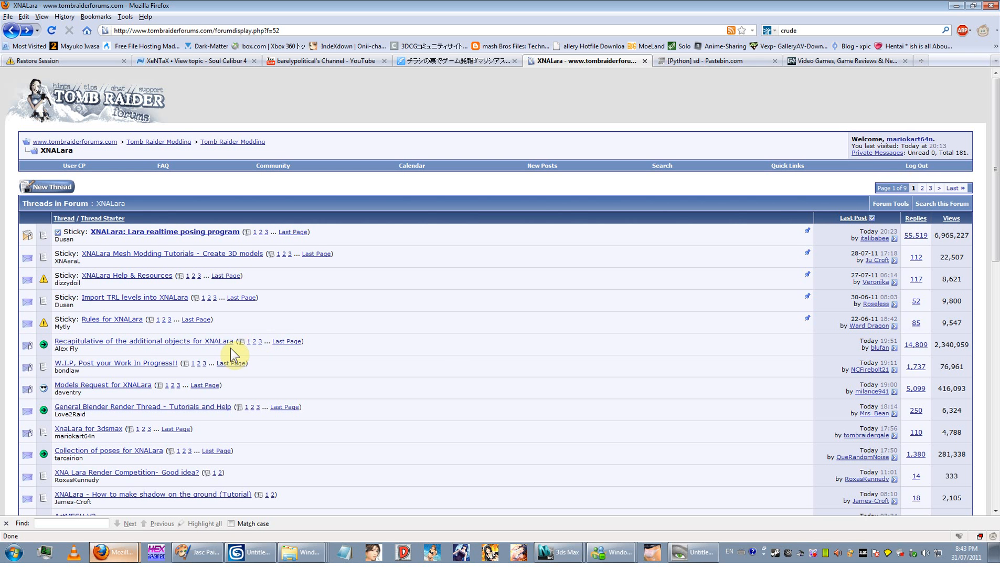
mouse_move(226, 348)
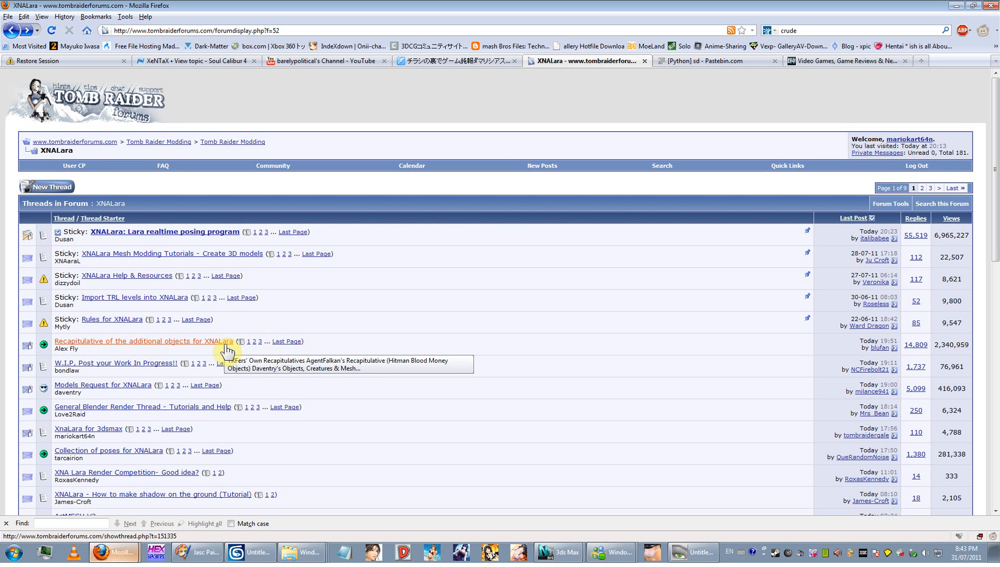
scroll(227, 348, "down", 2)
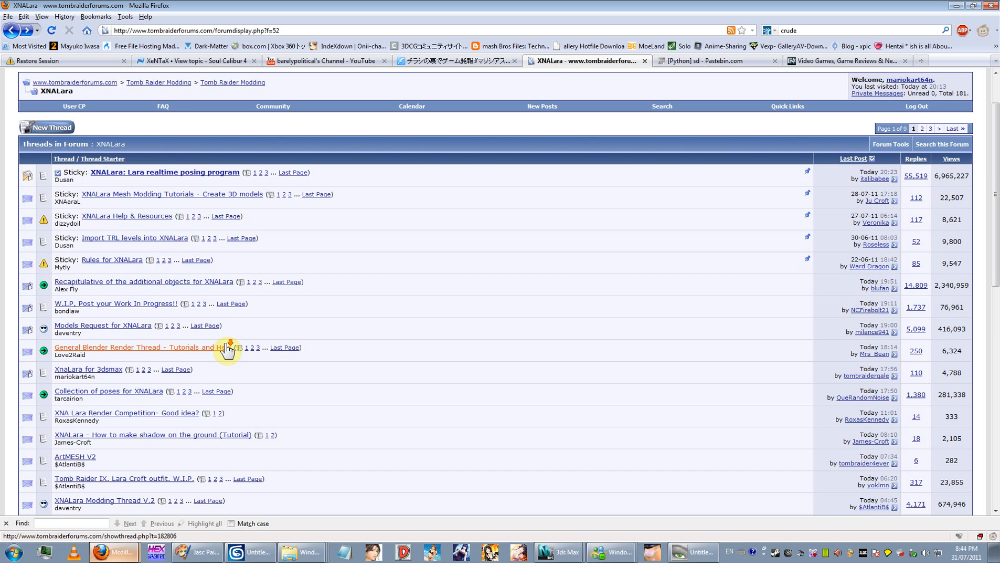
left_click(182, 370)
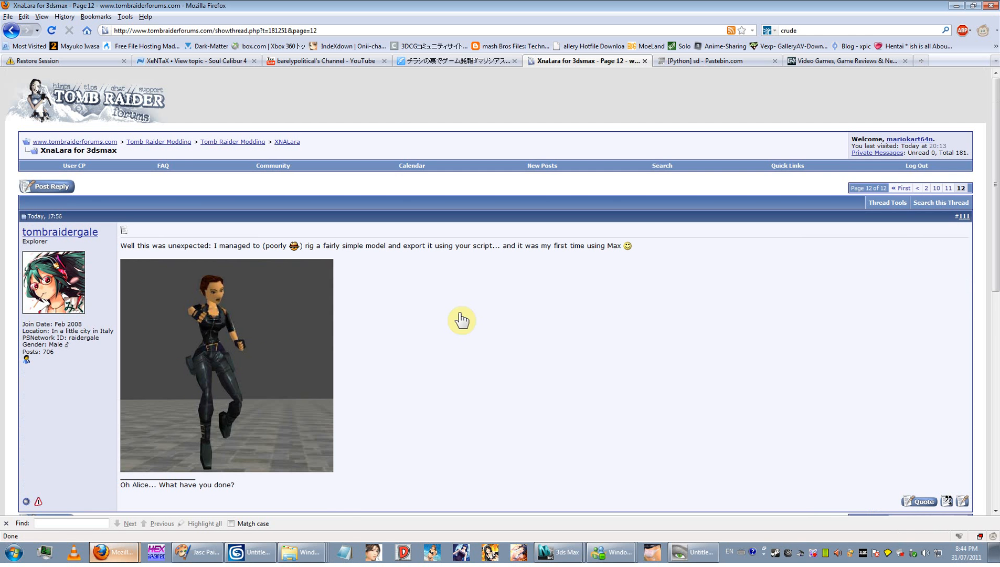
scroll(460, 319, "down", 3)
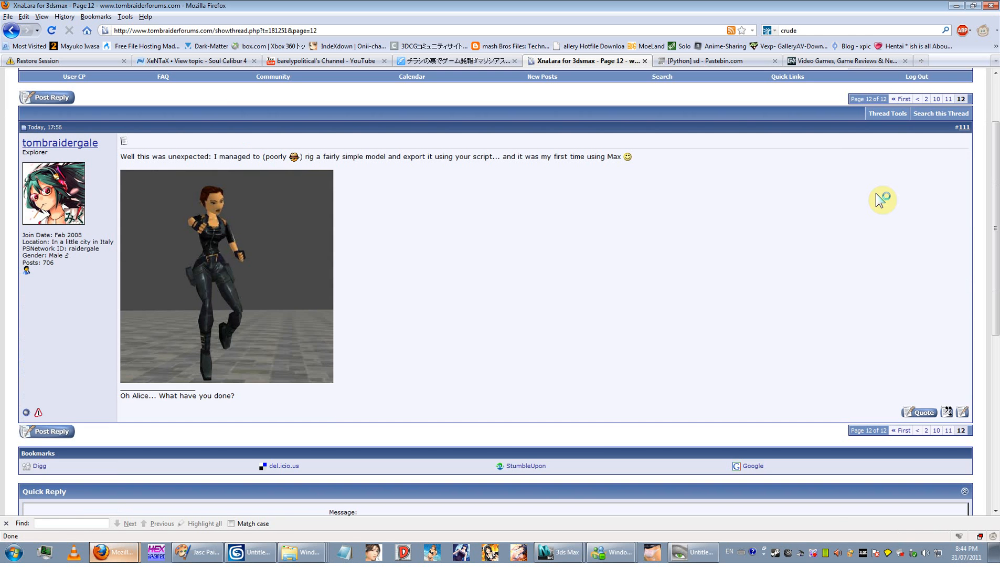
left_click(949, 99)
- Skim posts 101 to 105 about the 59-bone limit, the mesh-name export error and the Xianghua model
scroll(630, 345, "down", 15)
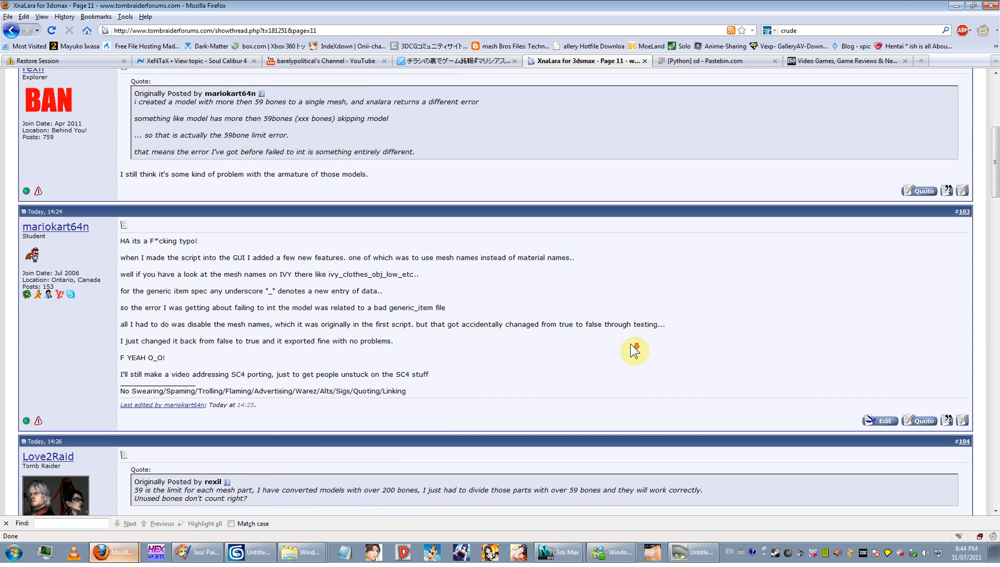
scroll(630, 344, "up", 5)
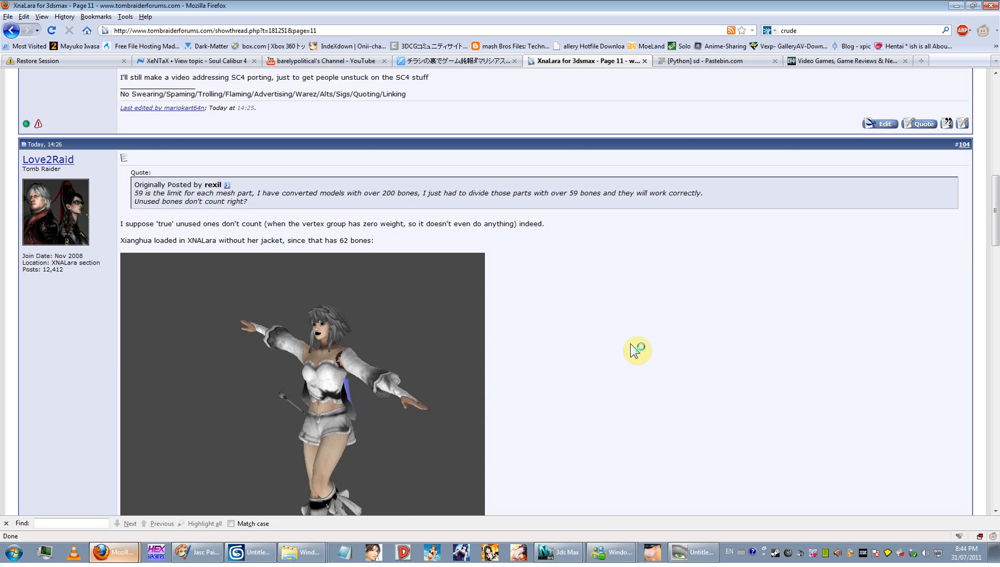
scroll(636, 351, "up", 10)
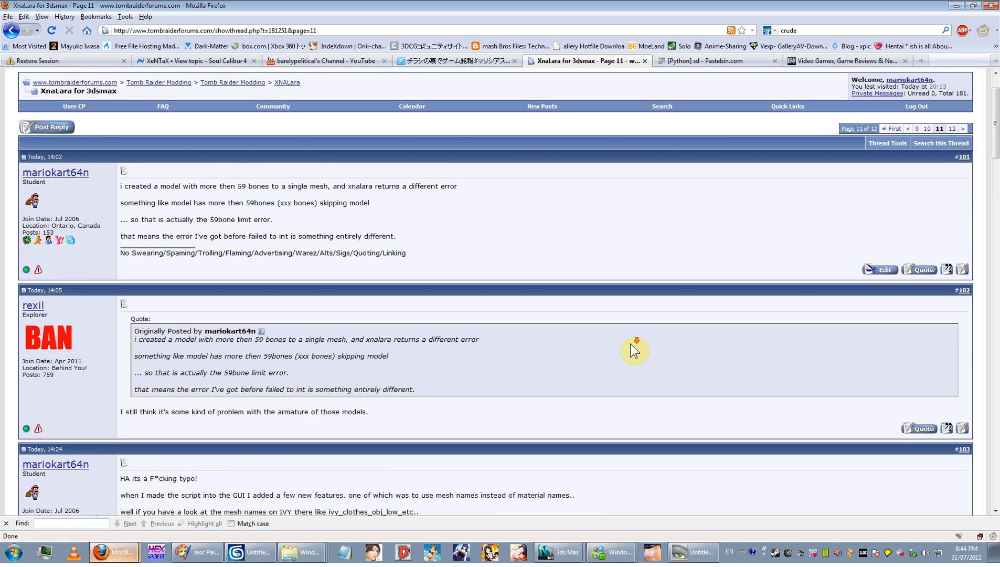
scroll(630, 343, "down", 5)
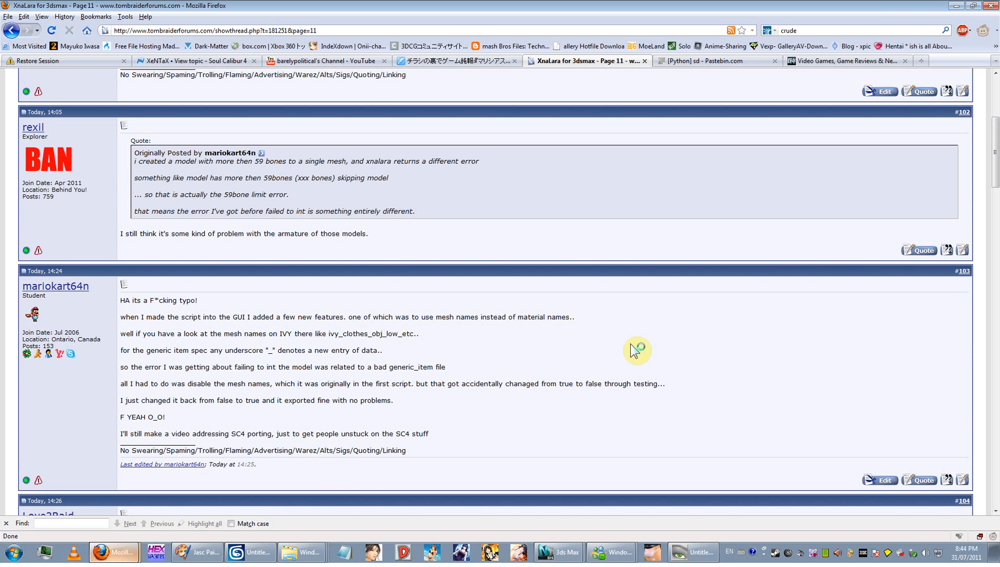
scroll(635, 351, "down", 15)
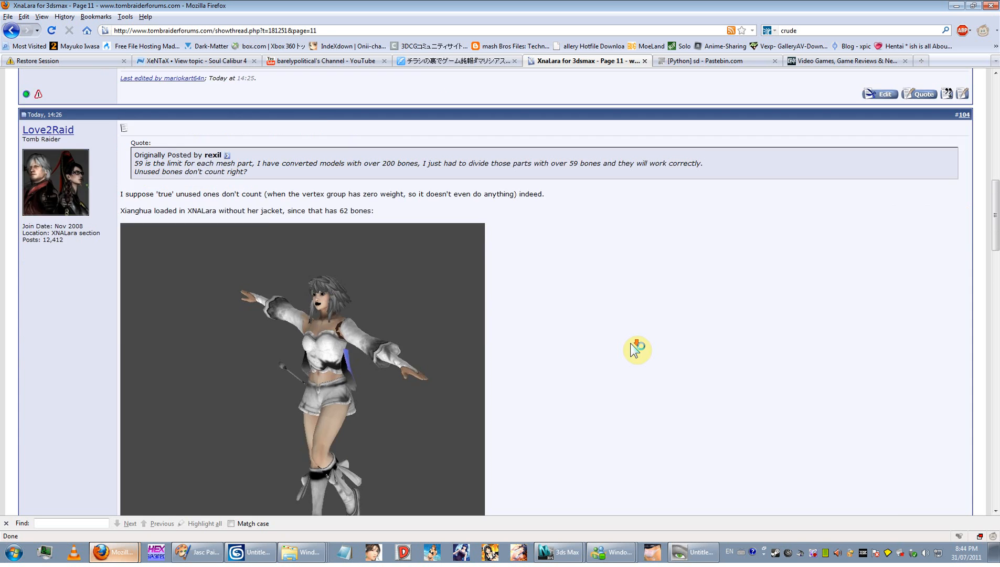
scroll(635, 350, "down", 5)
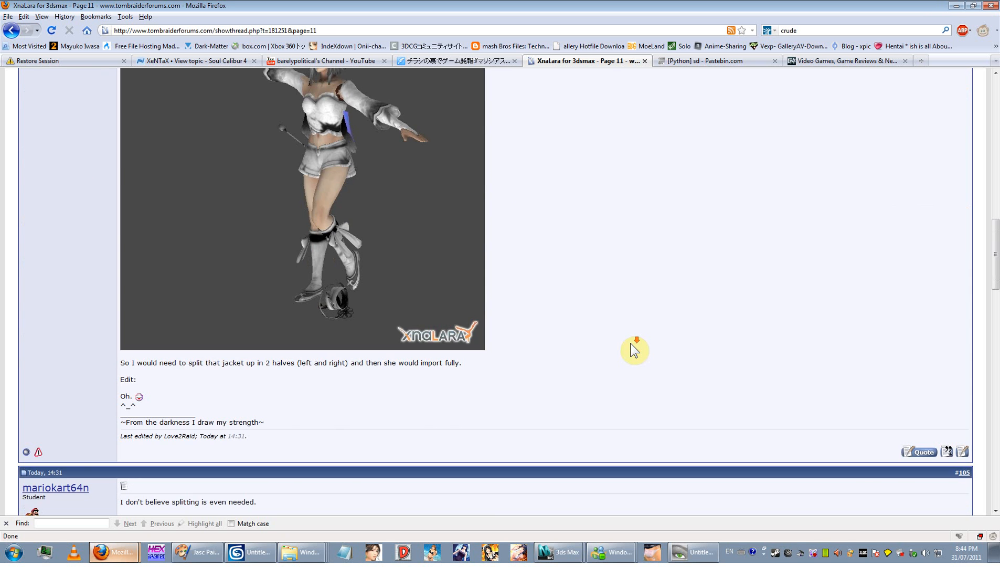
scroll(635, 351, "up", 20)
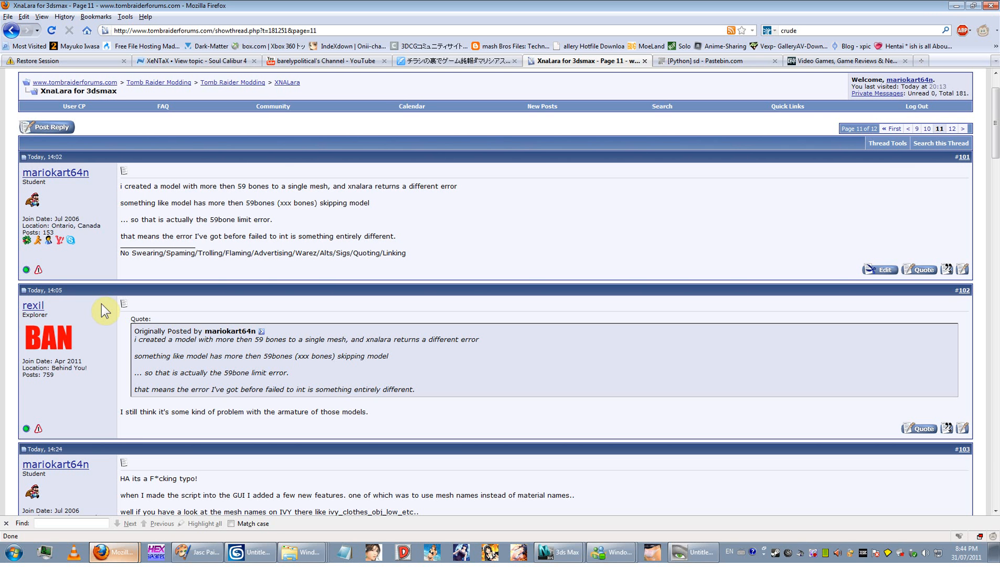
- Highlight the author and the armature remark in post 102, plus its quoted line about the 59bone limit error
left_click(74, 318)
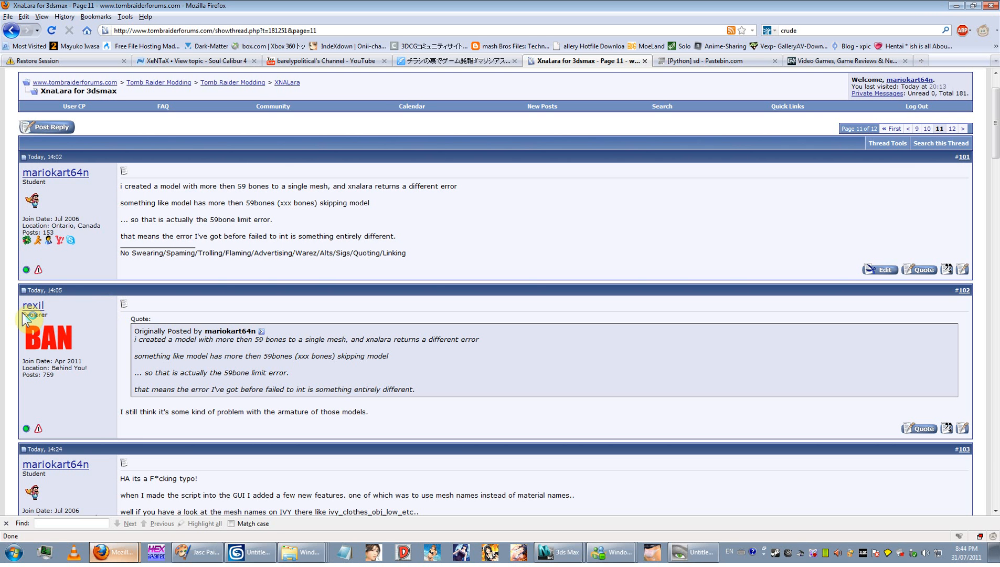
left_click_drag(20, 307, 54, 321)
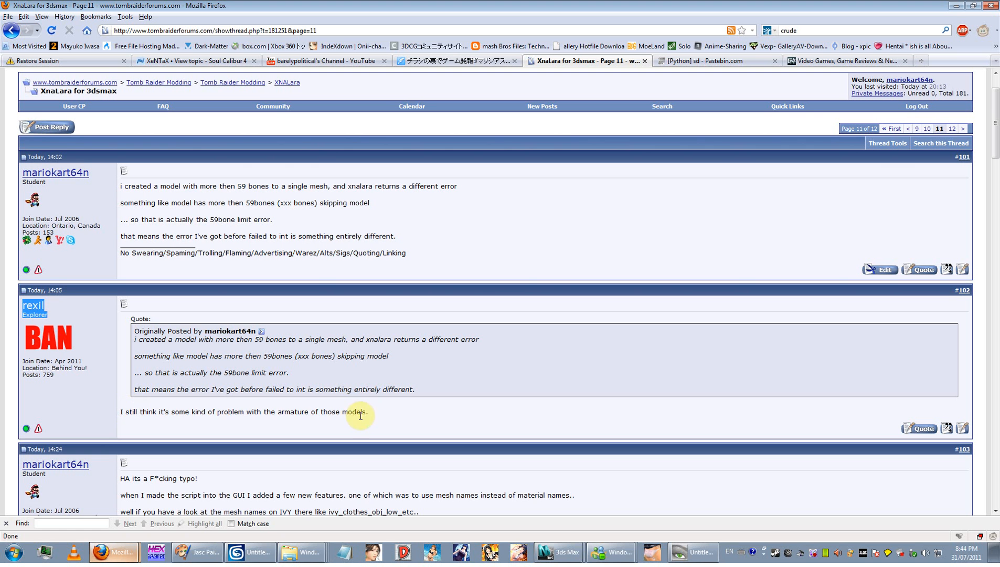
left_click_drag(387, 420, 198, 417)
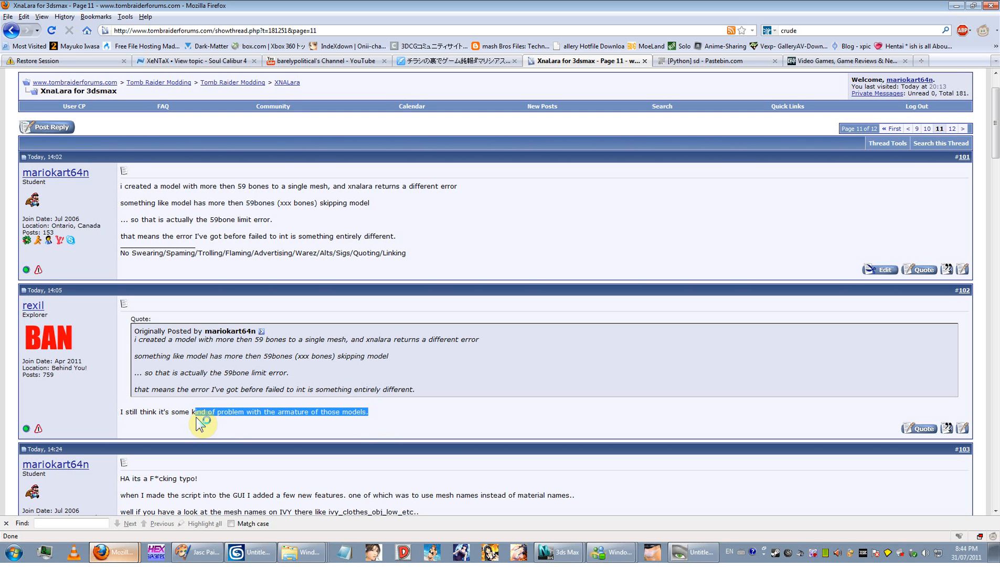
left_click(220, 389)
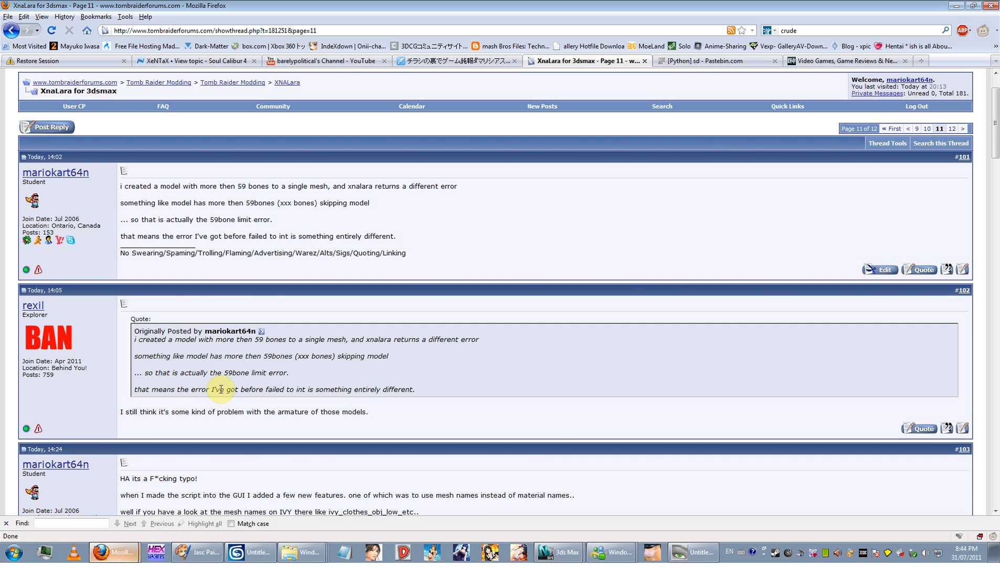
left_click_drag(299, 374, 169, 376)
- Read on from post 103 to post 110, highlighting the author of post 104 and pointing out the author of post 109
scroll(127, 390, "down", 13)
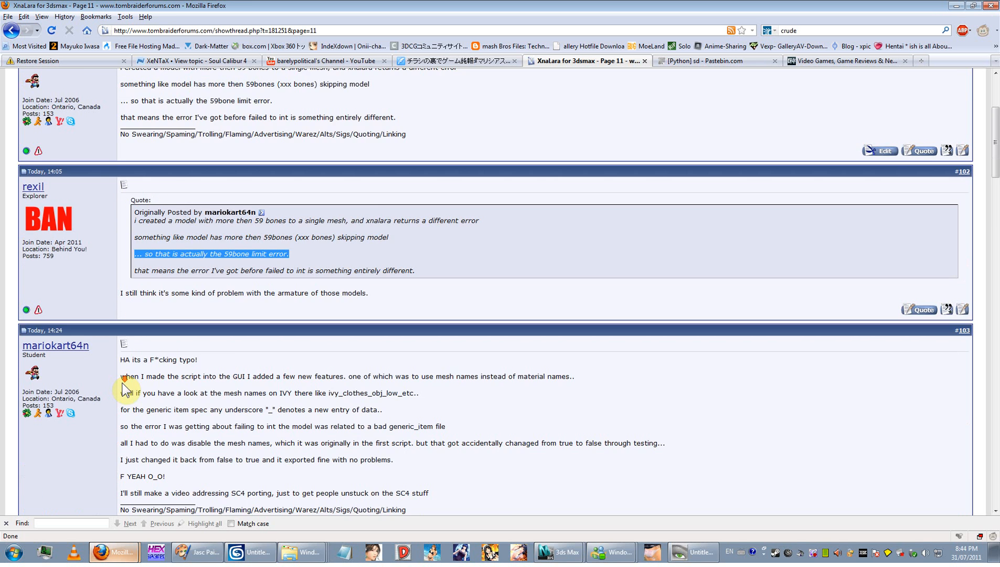
left_click_drag(82, 287, 21, 286)
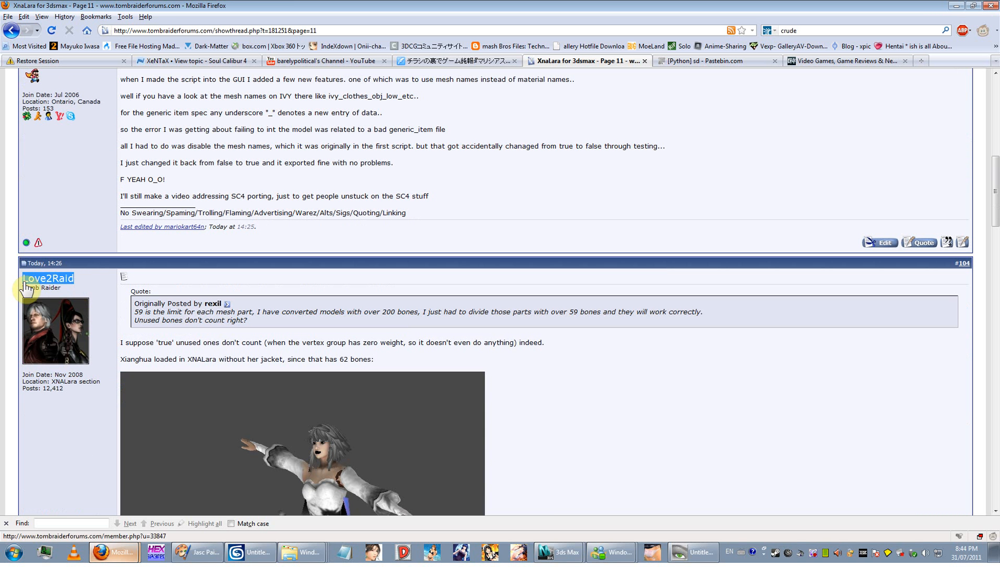
left_click(26, 290)
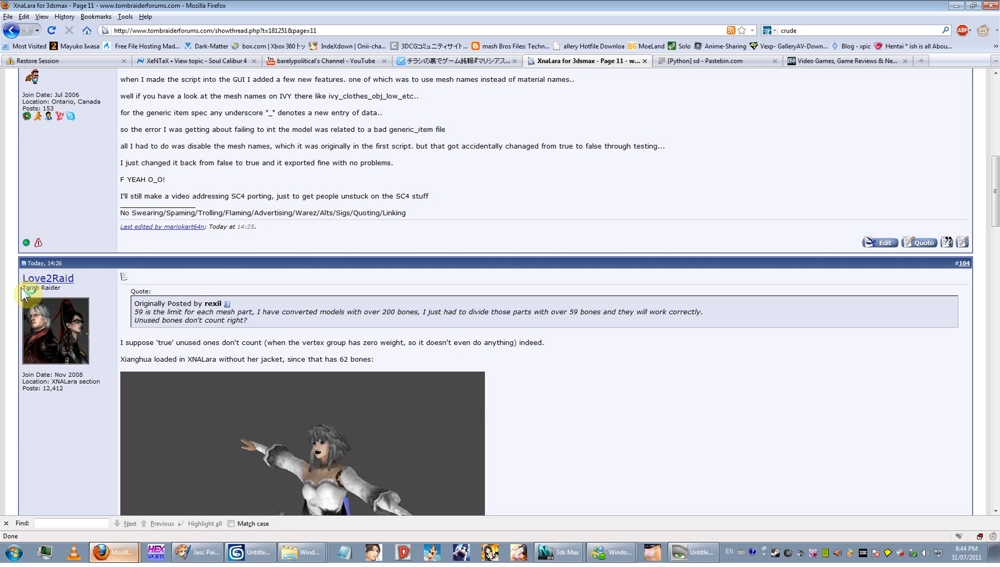
left_click_drag(22, 286, 80, 287)
scroll(132, 344, "down", 20)
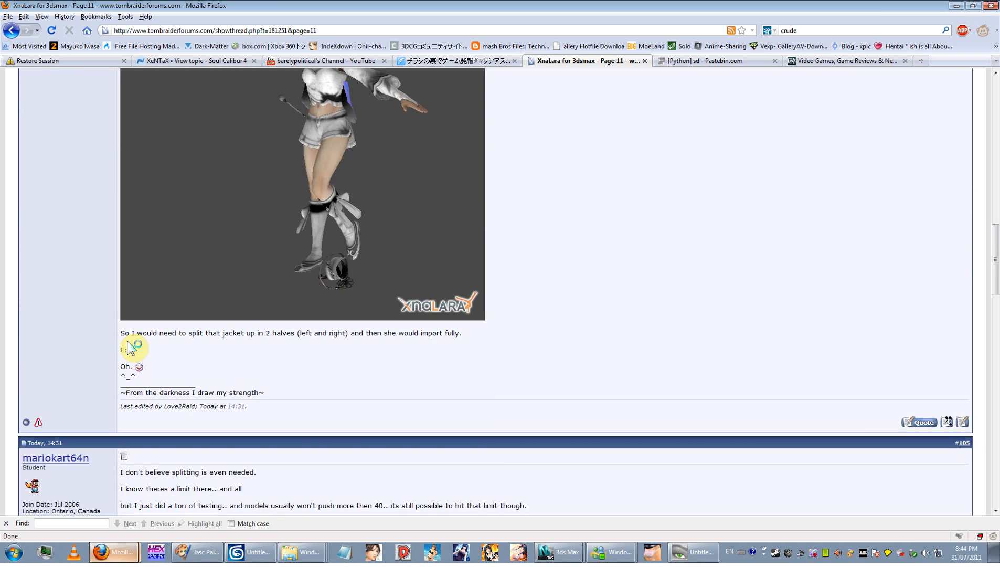
scroll(128, 341, "down", 20)
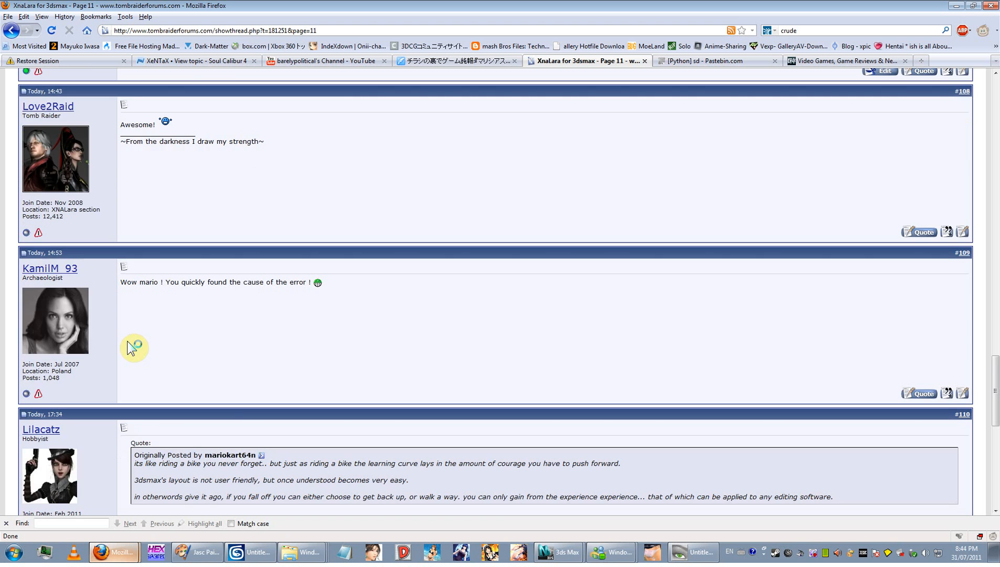
scroll(128, 341, "down", 6)
scroll(127, 341, "up", 10)
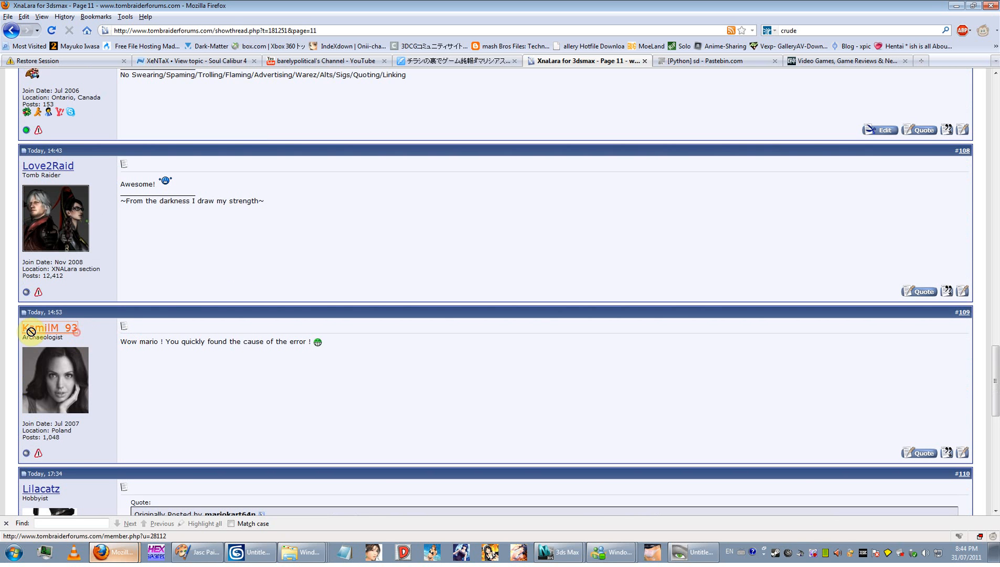
left_click(49, 329)
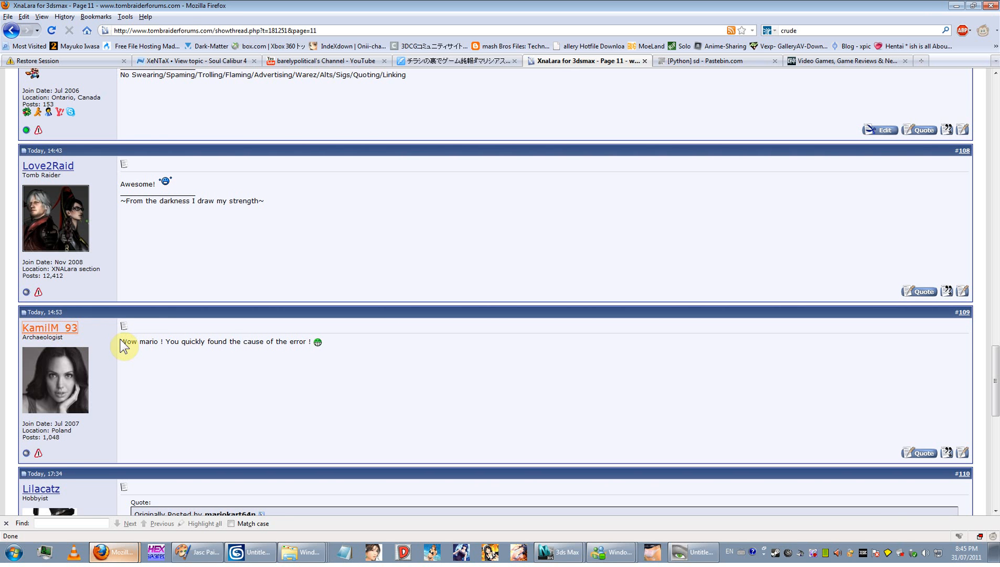
- Re-examine the Xianghua screenshot in post 104 and the replies below it about splitting meshes
scroll(245, 273, "up", 20)
scroll(240, 272, "up", 8)
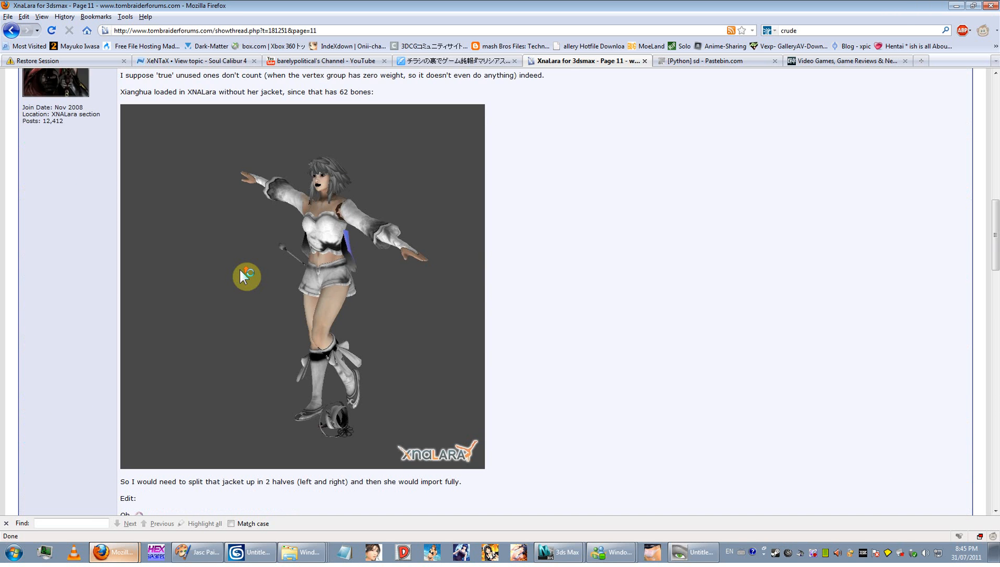
scroll(240, 271, "down", 8)
scroll(240, 272, "up", 7)
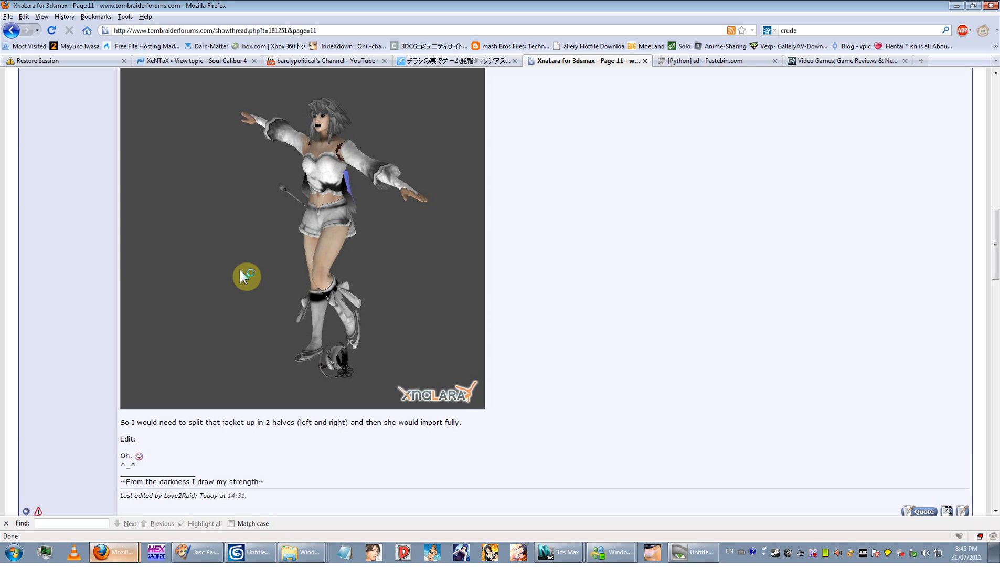
scroll(241, 270, "down", 15)
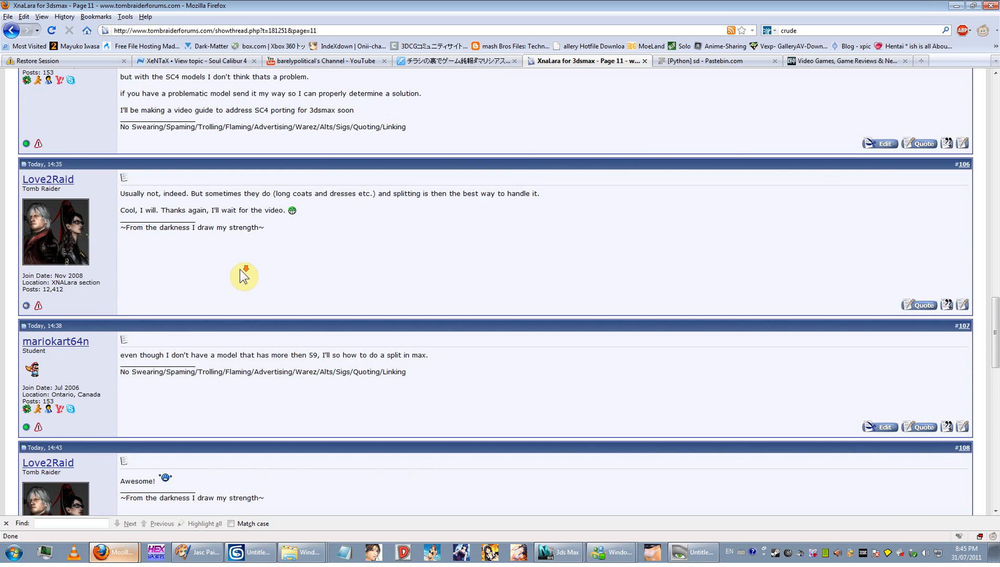
scroll(237, 270, "down", 2)
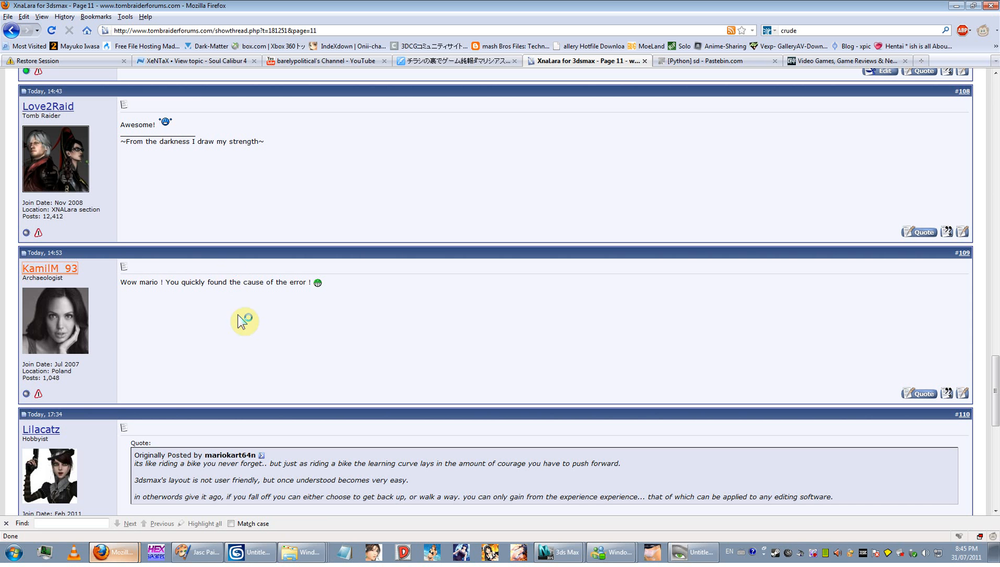
- Switch to the Cassandra (01) folder in Windows Explorer and delete the texture file fuku_r_001_geoDiffuseMap.tga
left_click(302, 559)
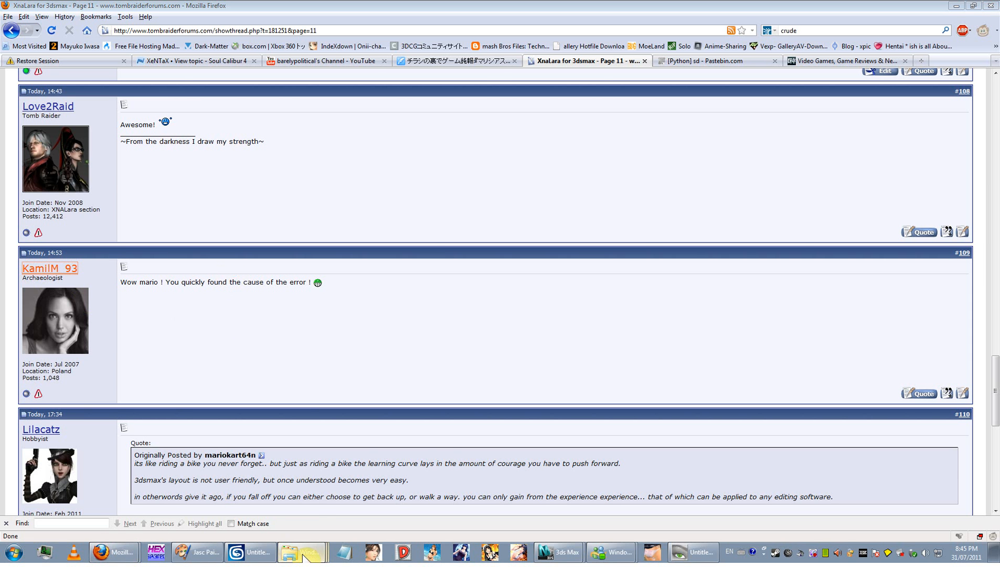
left_click(313, 520)
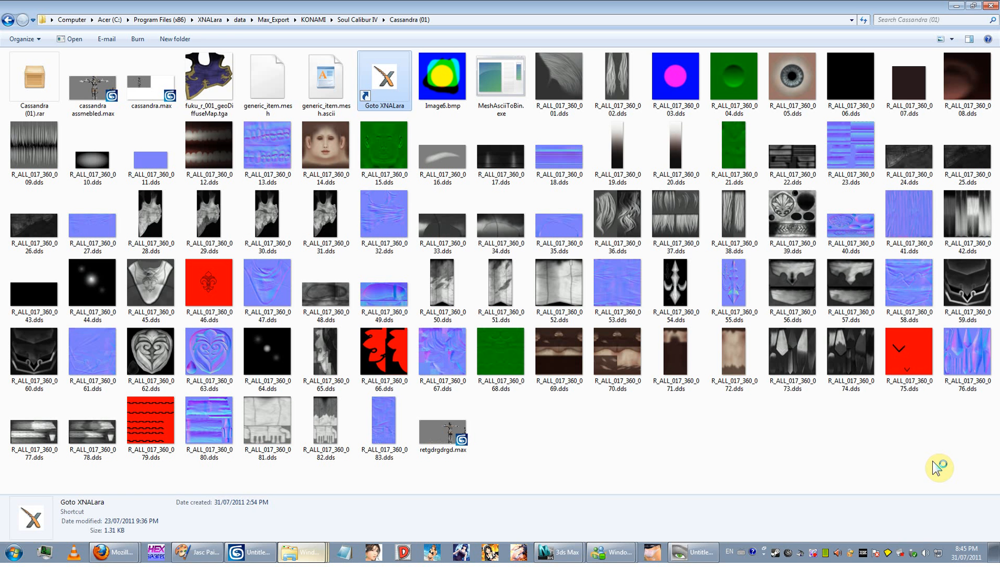
left_click(231, 113)
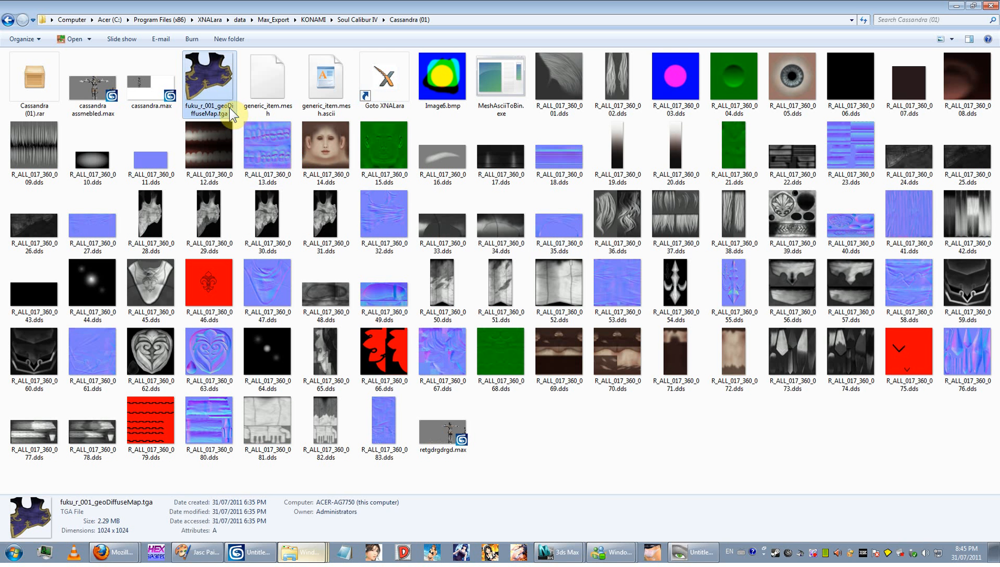
key("Delete")
left_click(544, 316)
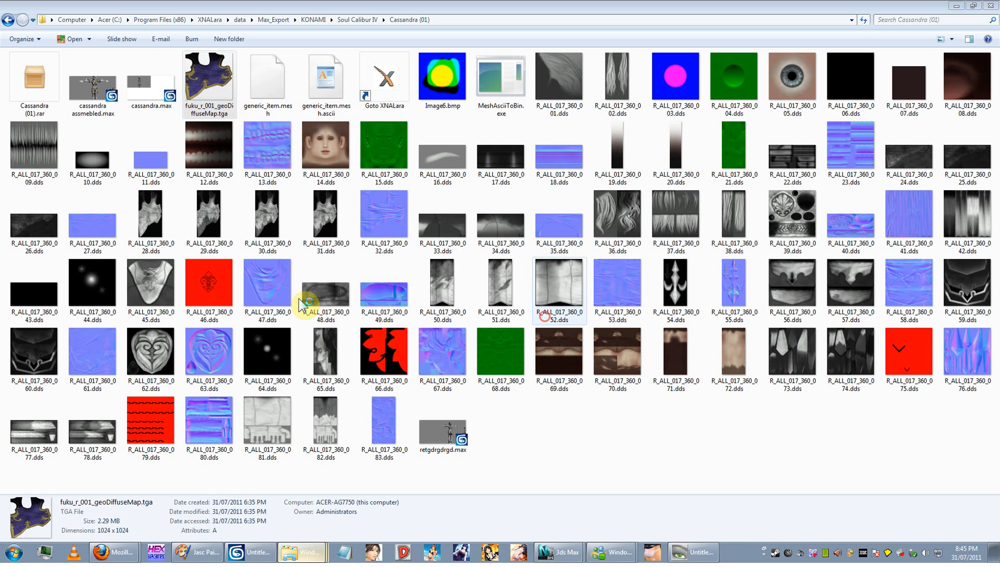
left_click(835, 462)
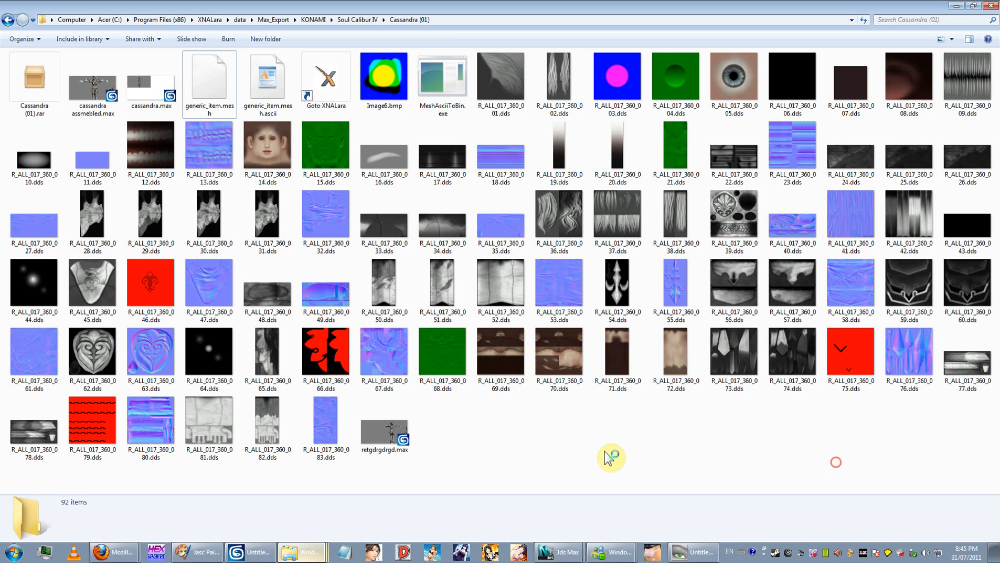
- Switch to the empty scene in Autodesk 3ds Max 8 and make the Perspective viewport active
left_click(310, 550)
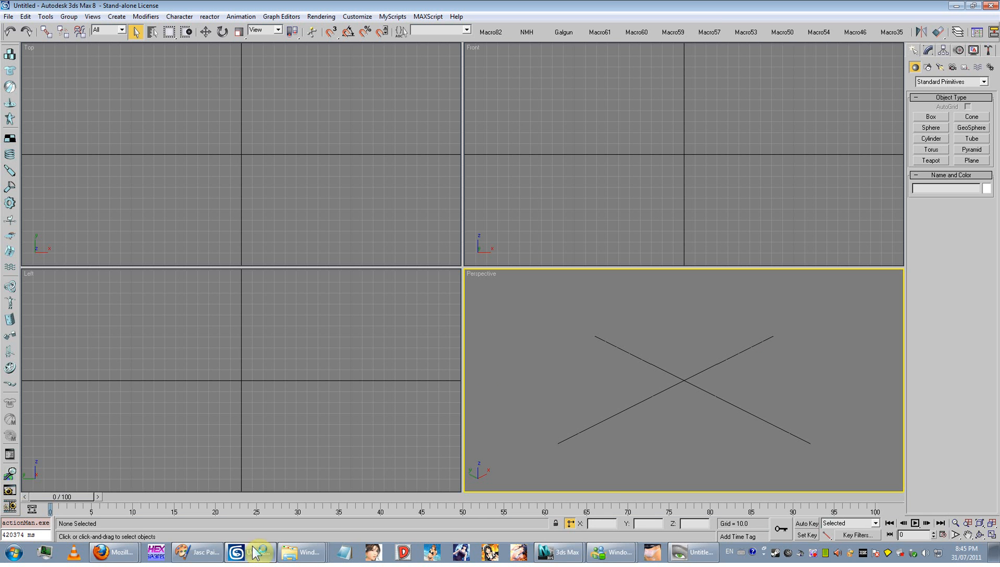
left_click(586, 370)
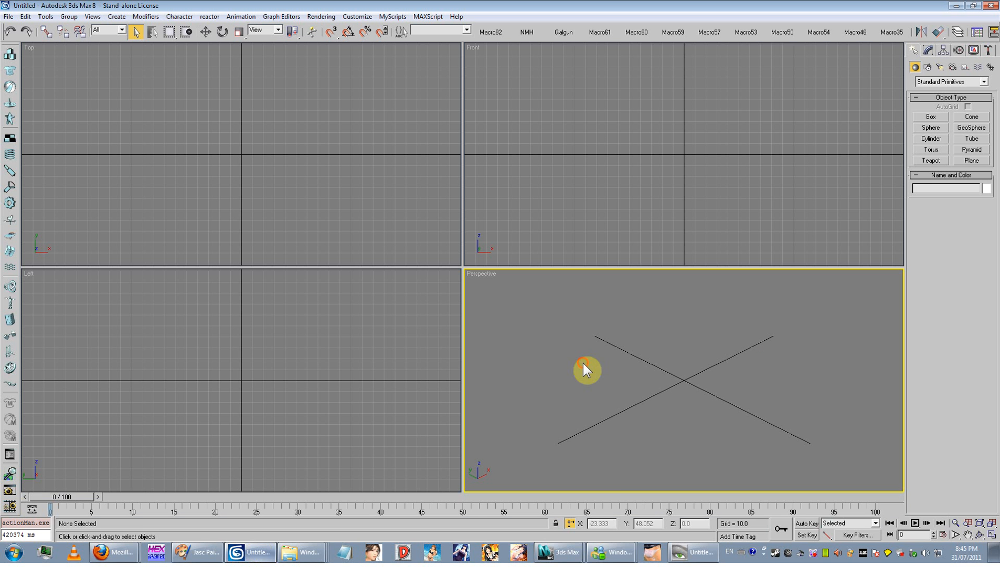
- Restore the 3ds Max 8 window to a smaller size and reposition it over the Cassandra (01) folder
left_click(637, 412)
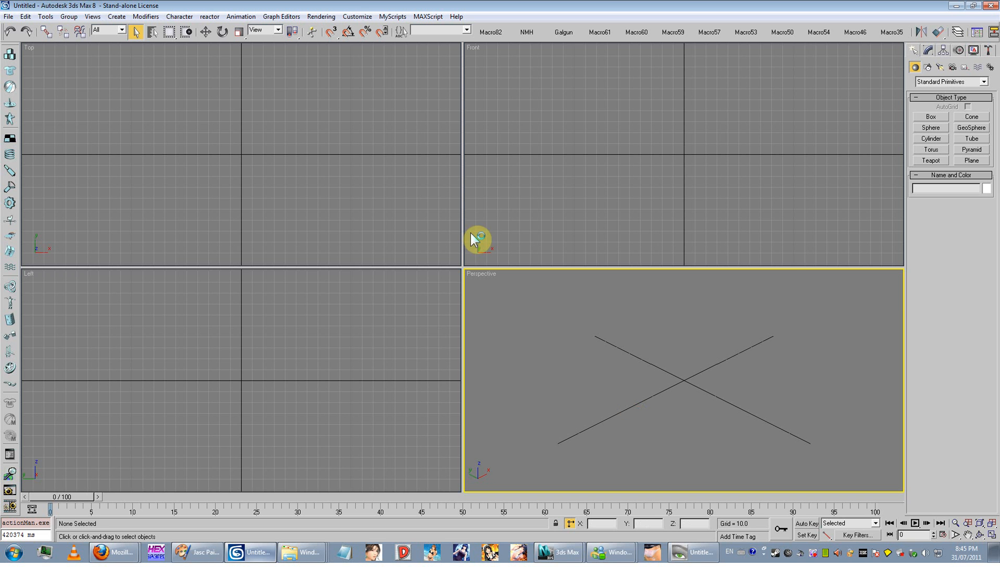
double_click(367, 8)
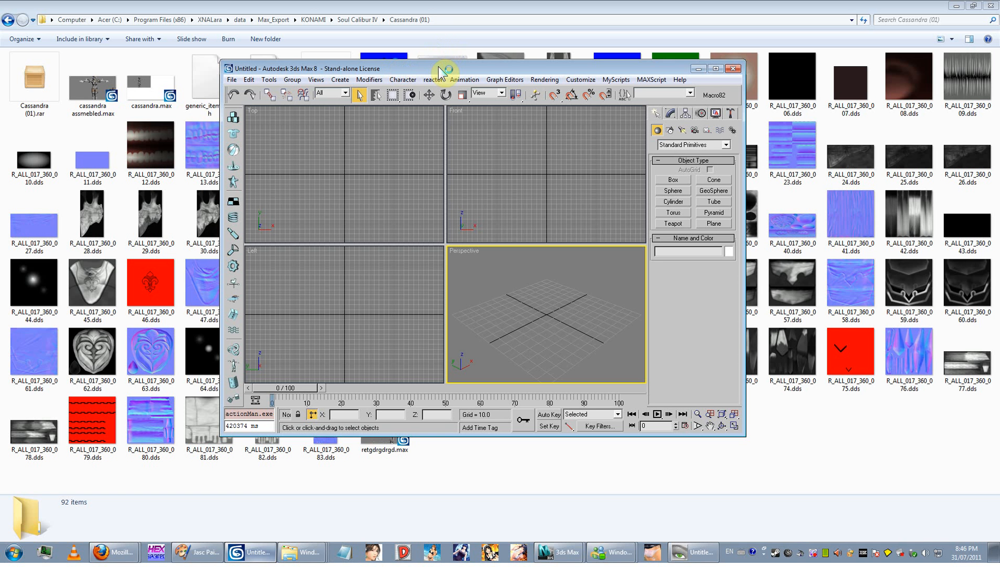
left_click_drag(439, 71, 424, 59)
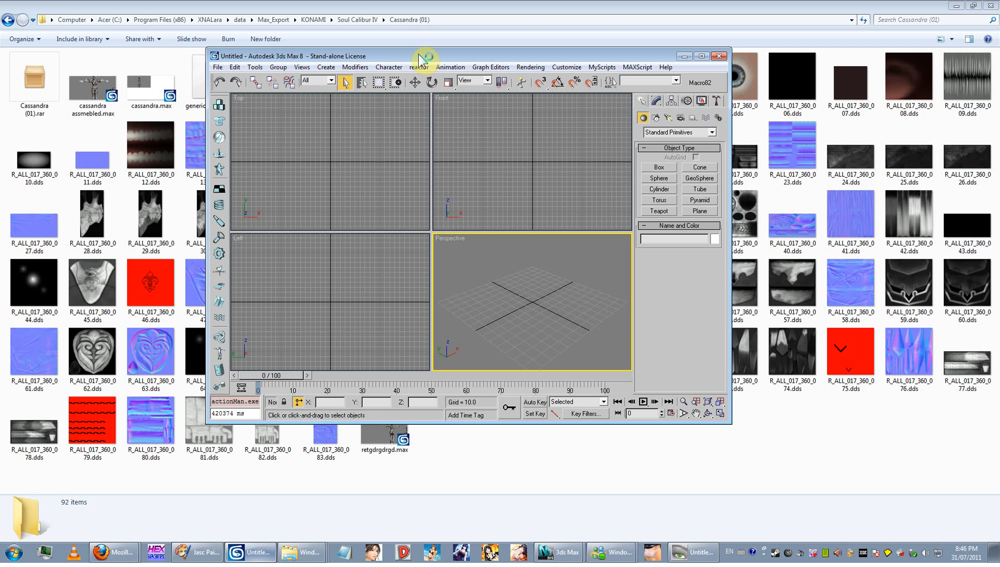
- Switch to 3ds Max Design 2011, narrow the script editor window and look through XnaLara Converter.ms down to the normals code
left_click(571, 530)
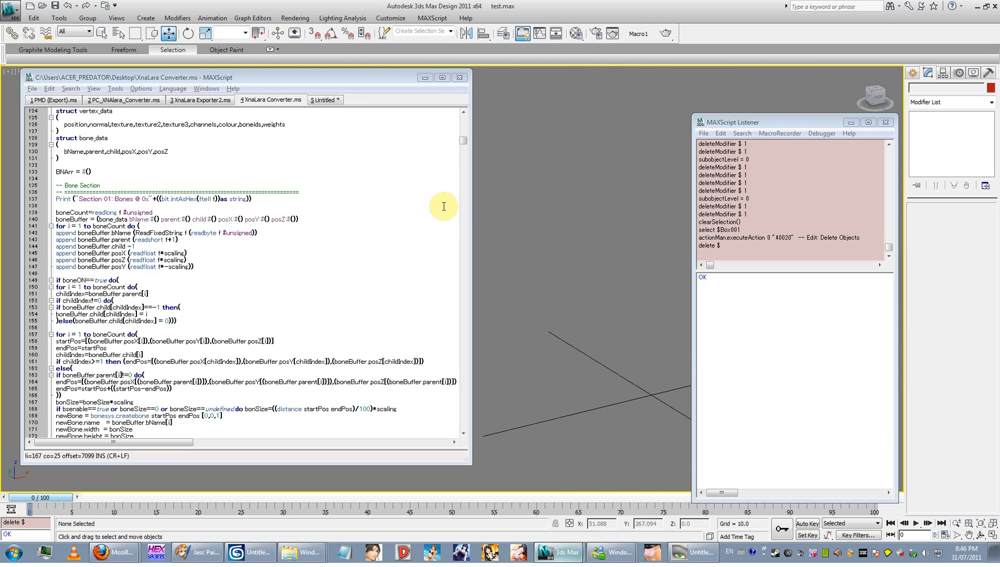
left_click_drag(470, 215, 345, 215)
left_click(199, 167)
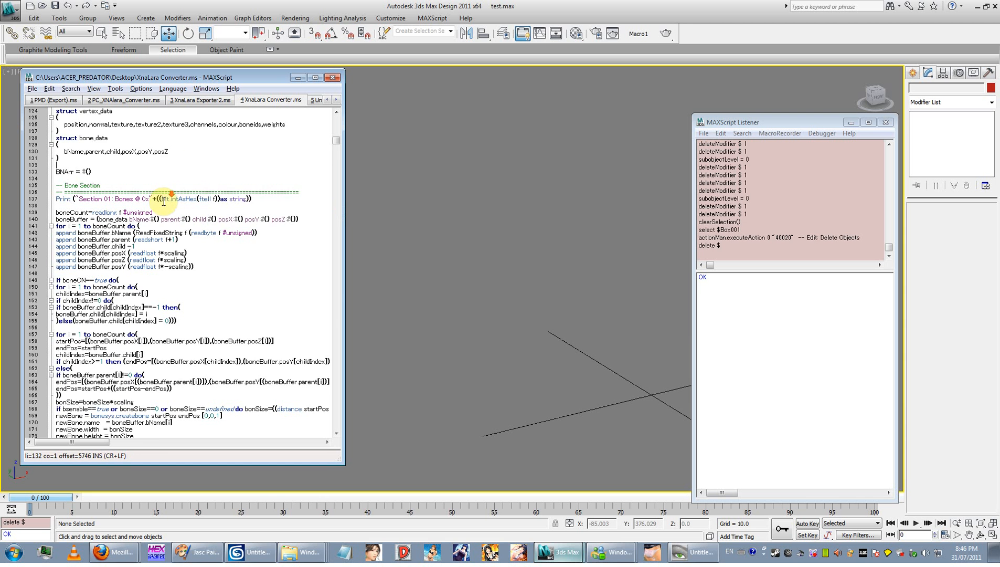
scroll(161, 212, "down", 11)
scroll(161, 212, "down", 15)
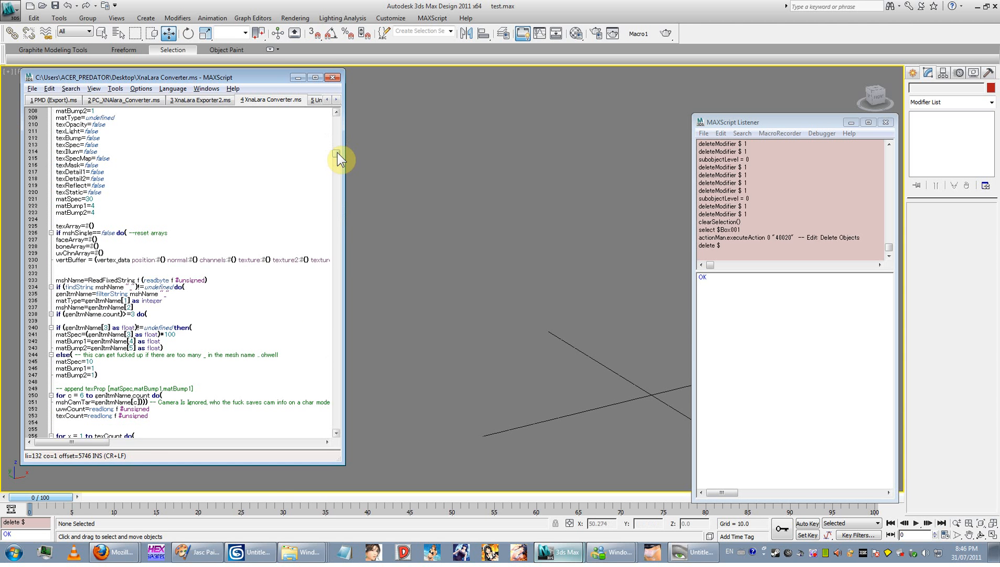
left_click_drag(336, 152, 338, 246)
left_click(295, 173)
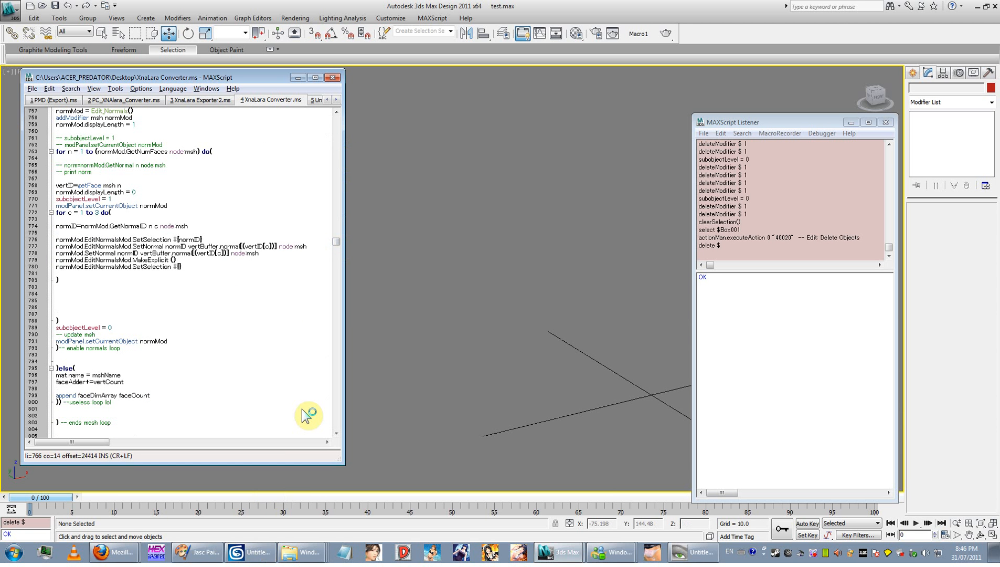
- Bring the whole ground grid into view in the 3ds Max Design 2011 viewport and minimise the program
scroll(520, 167, "down", 2)
middle_click_drag(520, 165, 453, 133)
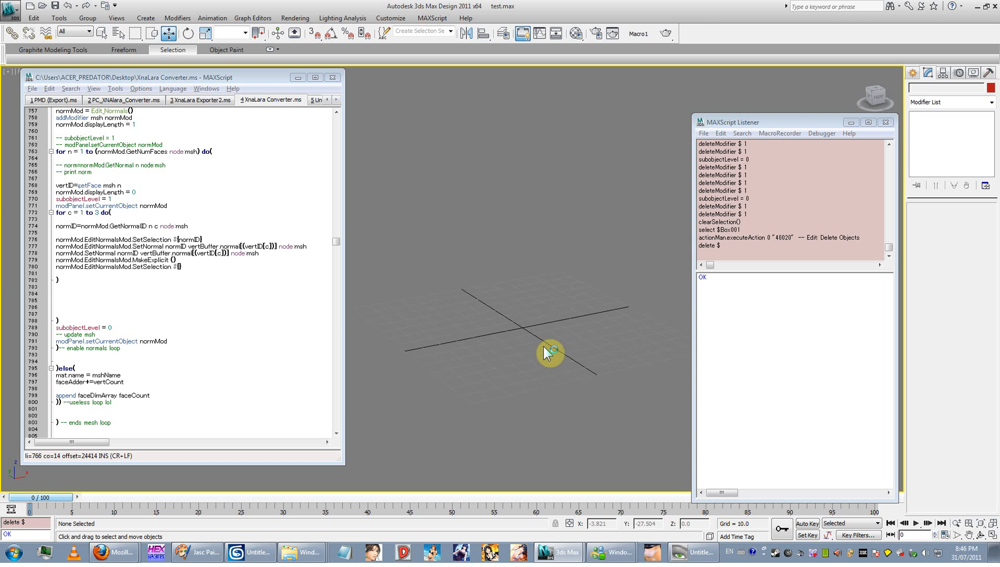
scroll(547, 347, "down", 2)
middle_click_drag(557, 354, 532, 355)
left_click_drag(589, 247, 358, 391)
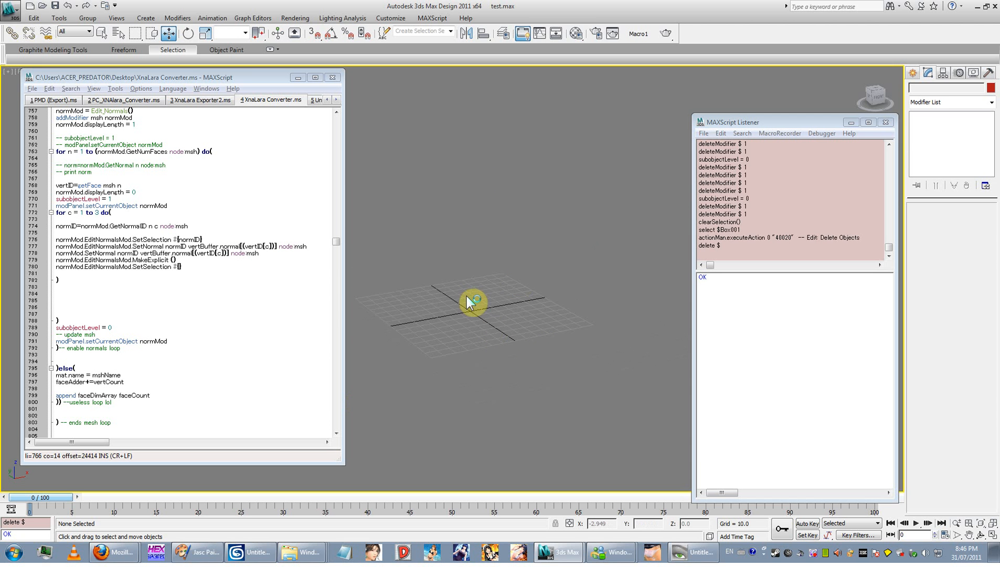
left_click(979, 8)
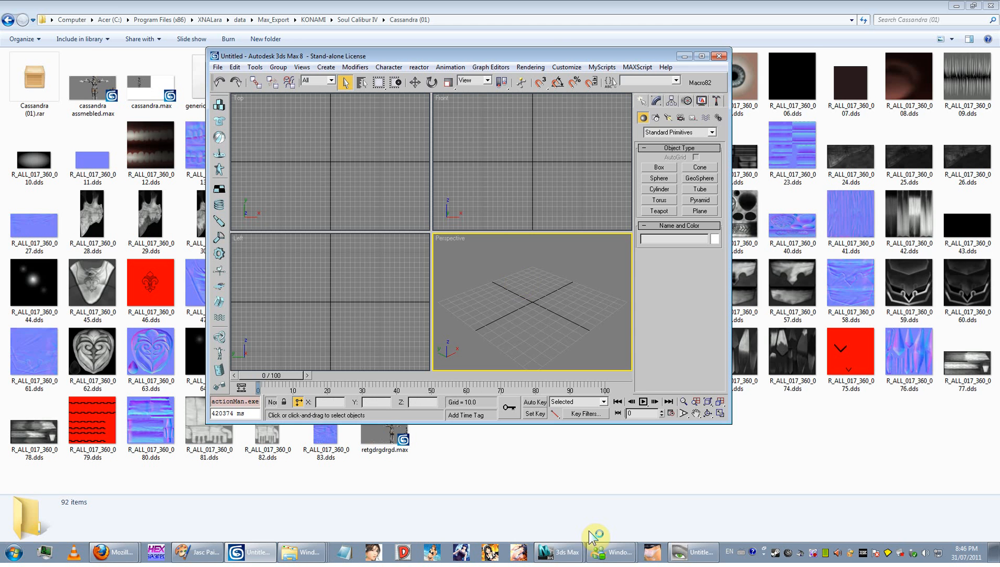
- Switch back to 3ds Max Design 2011 and zoom the empty viewport in and out
left_click(570, 548)
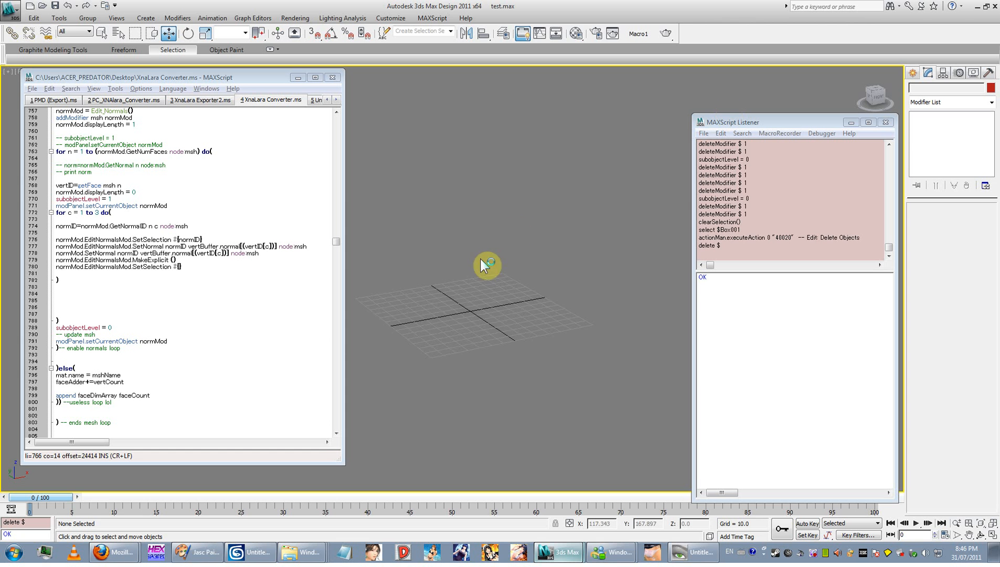
left_click_drag(536, 275, 503, 320)
scroll(546, 331, "up", 3)
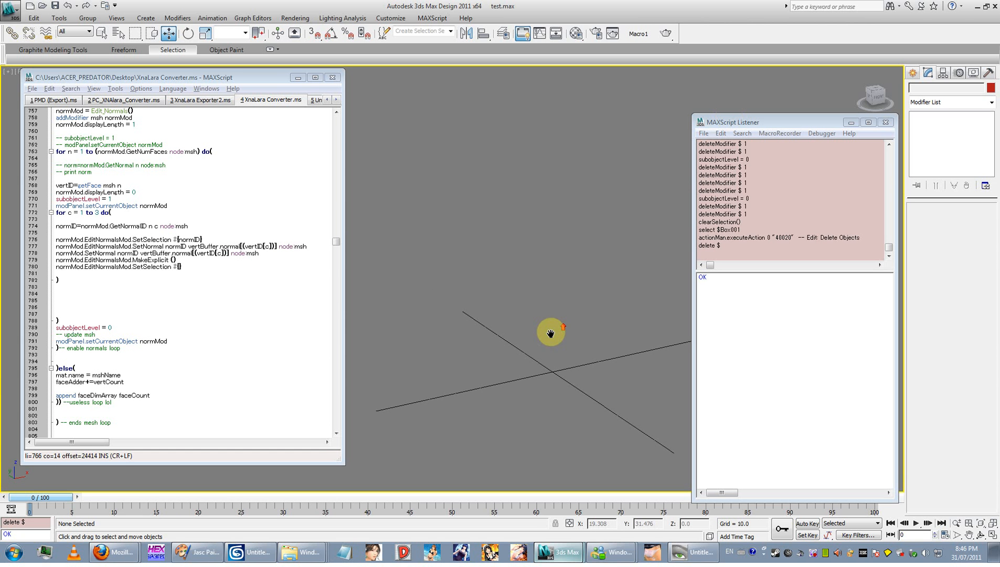
scroll(534, 278, "down", 5)
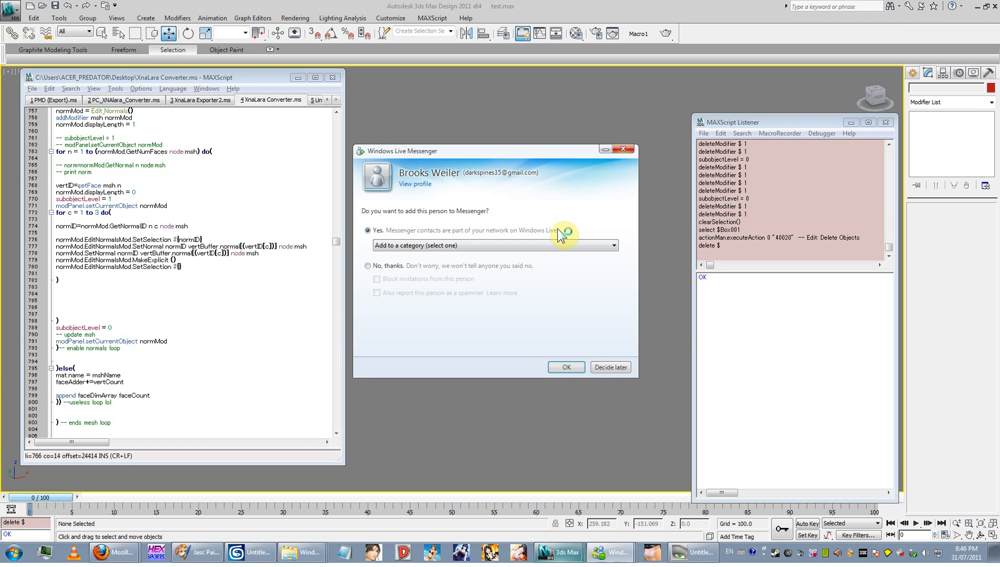
- Accept the Windows Live Messenger contact request, filing the person under My Online Contacts, and dismiss the dialog
left_click(441, 245)
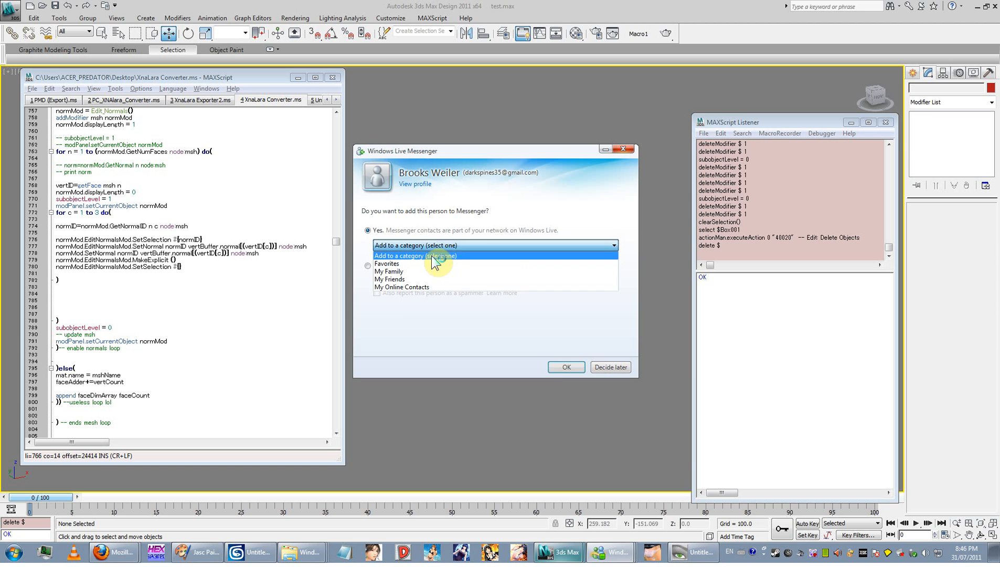
left_click(414, 291)
left_click(548, 368)
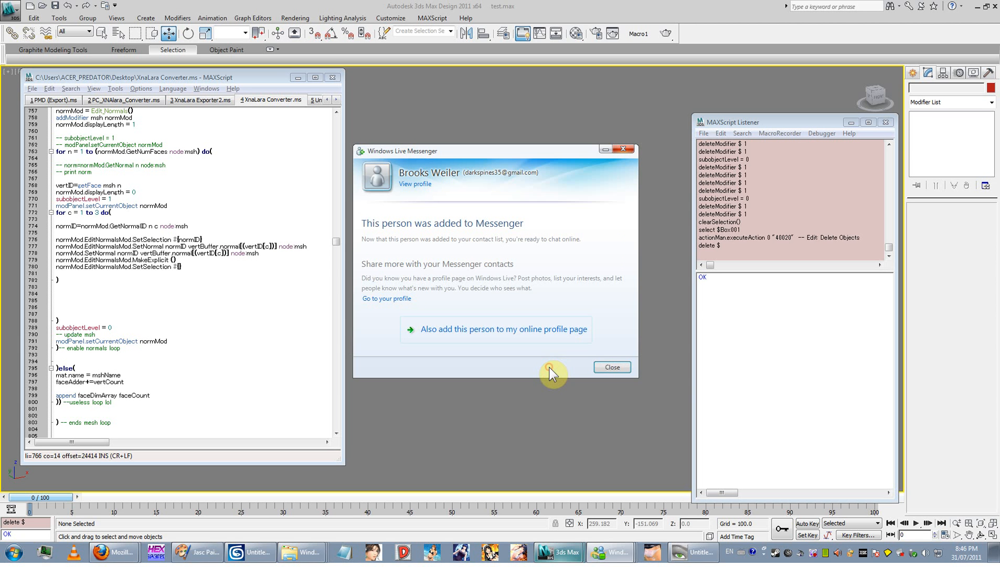
left_click(610, 366)
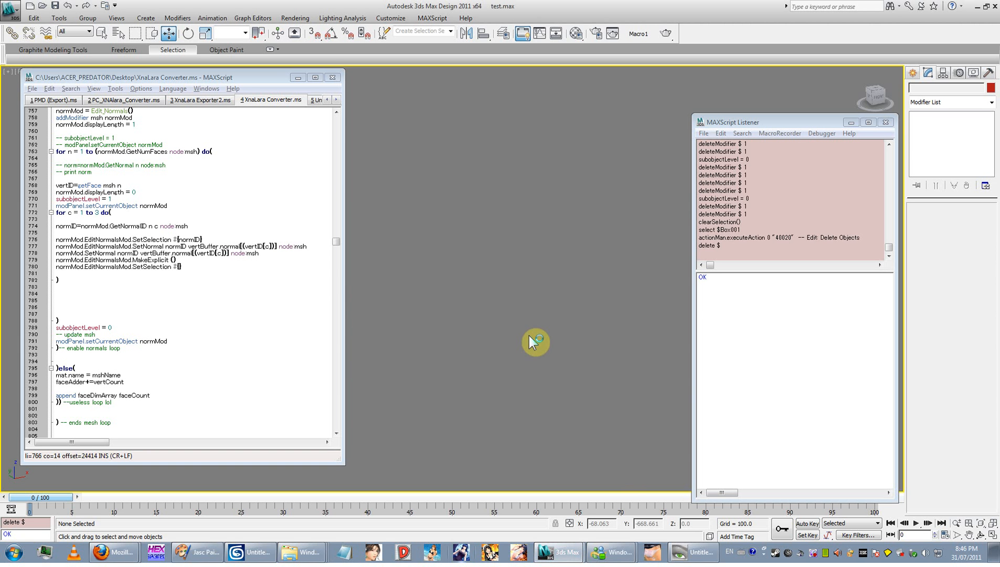
- Re-centre the grid, minimise 3ds Max Design 2011 and maximise the 3ds Max 8 window
middle_click_drag(493, 312, 495, 334)
scroll(579, 361, "up", 5)
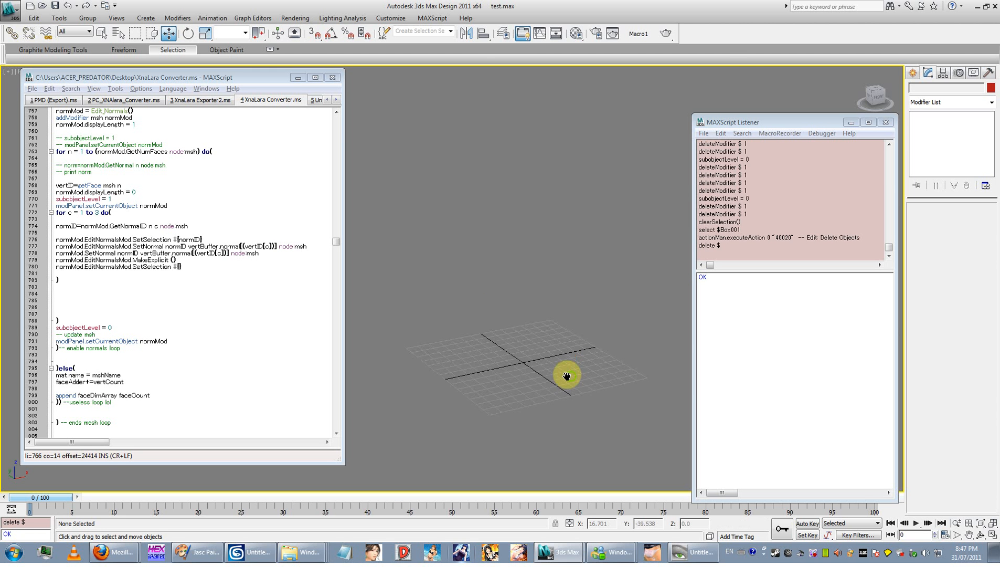
left_click(978, 7)
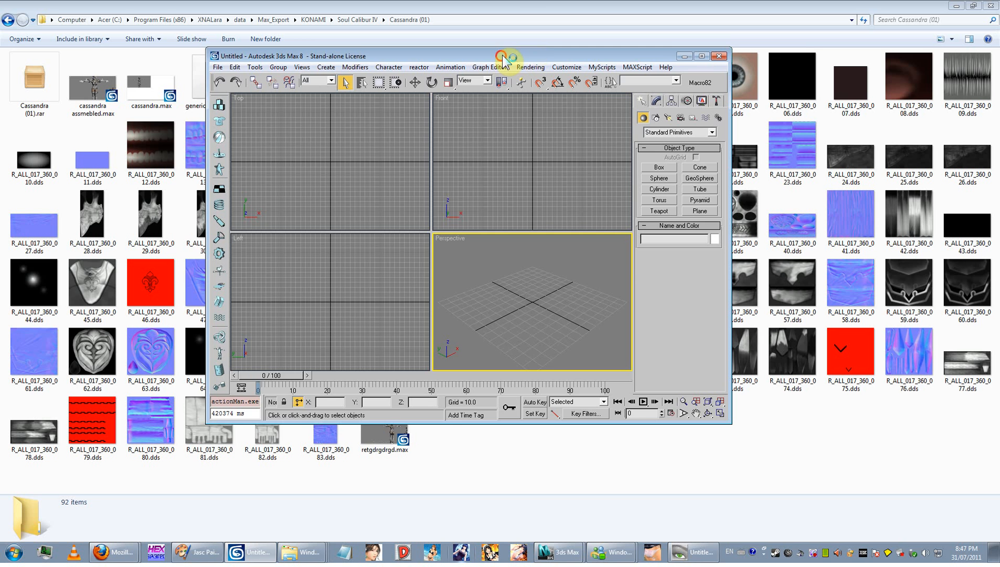
left_click_drag(507, 56, 480, 92)
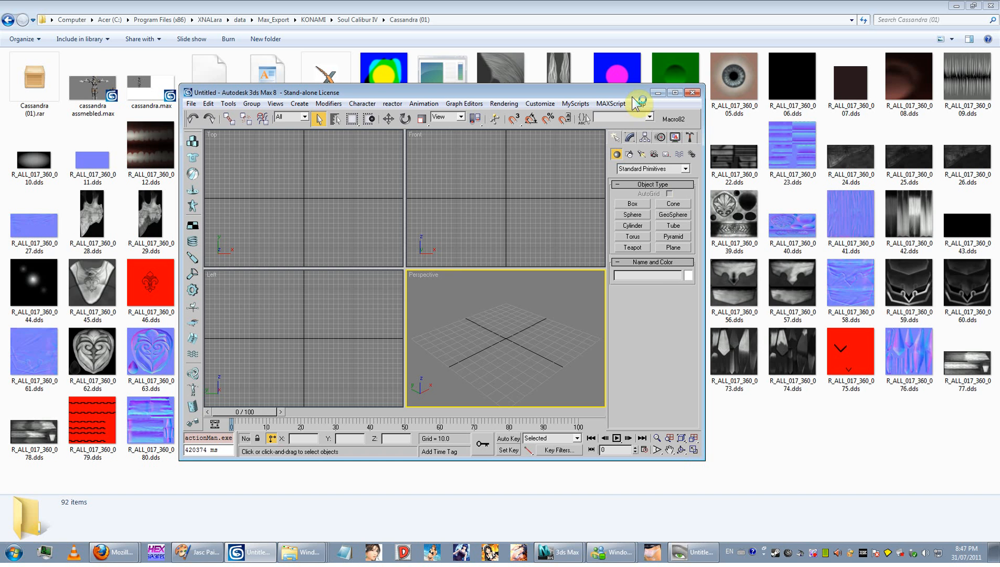
double_click(615, 95)
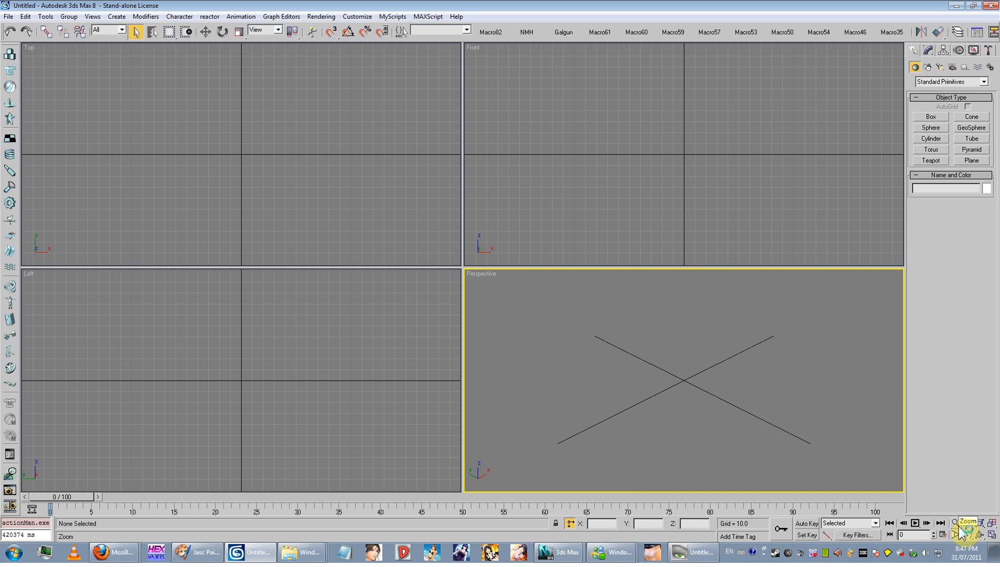
- Create a box about 36 long, 45 wide and 25 high over the grid centre in the Perspective viewport and activate the Move tool
left_click(926, 116)
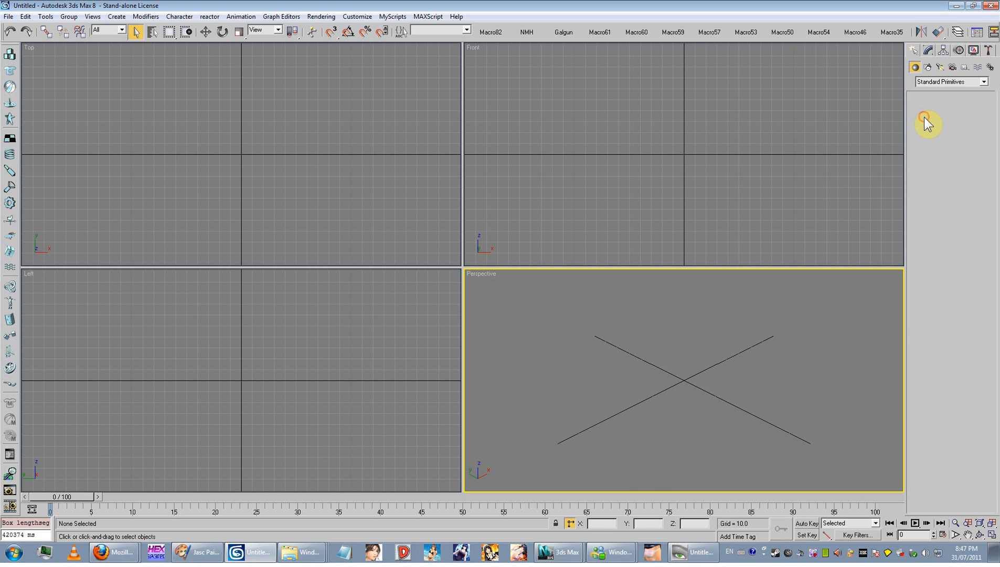
left_click(676, 413)
left_click_drag(676, 413, 683, 357)
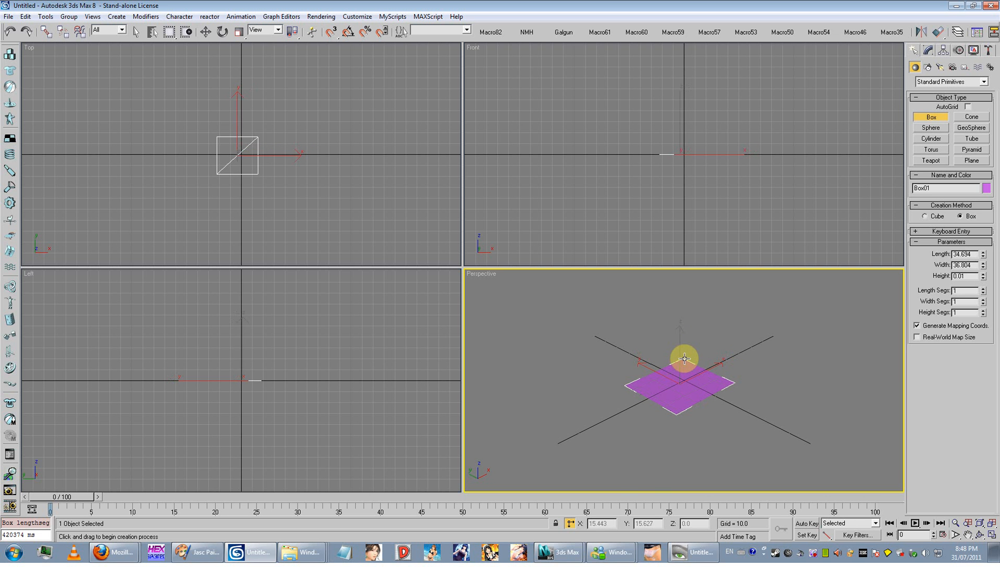
left_click(699, 292)
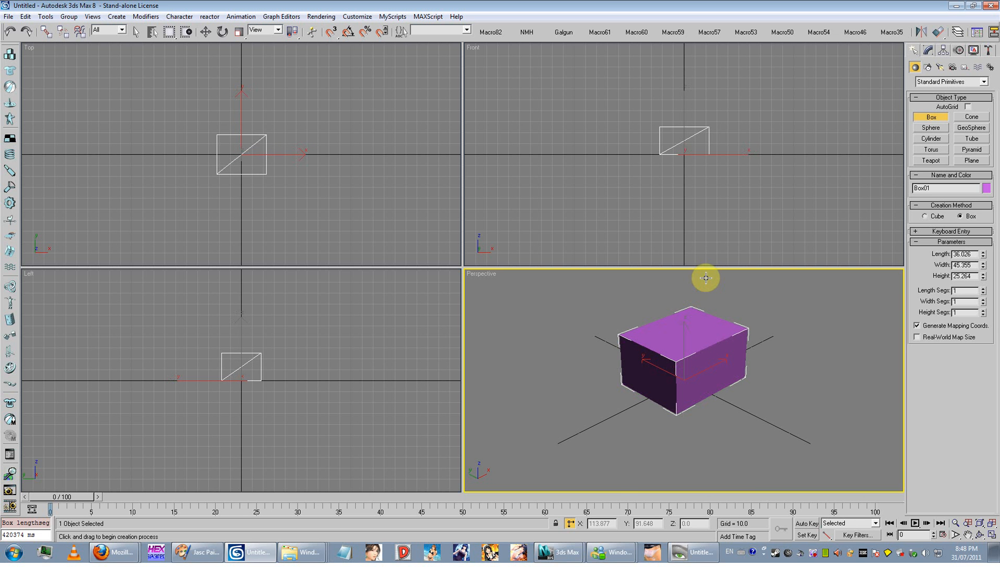
left_click(205, 32)
middle_click_drag(687, 331, 676, 364)
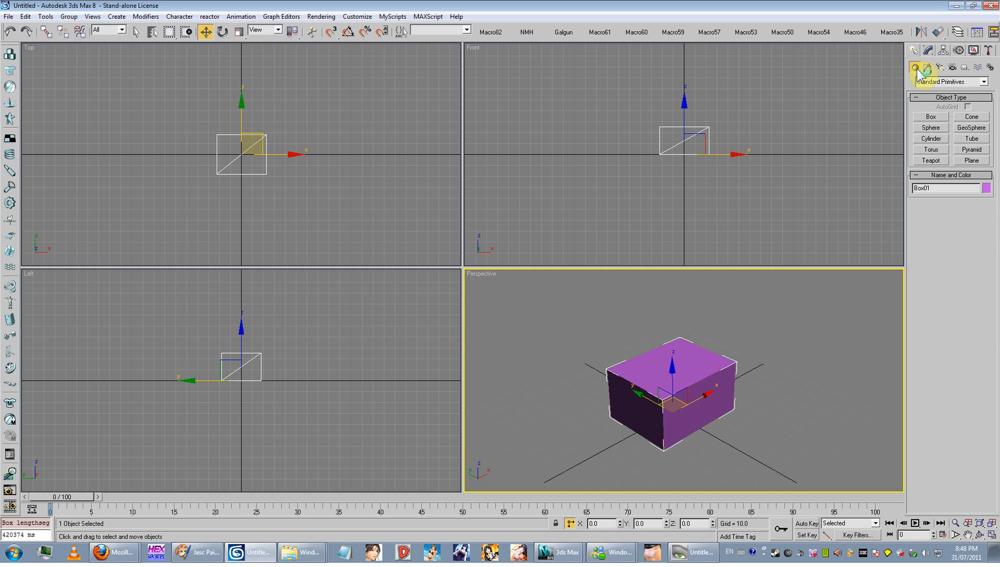
left_click(931, 117)
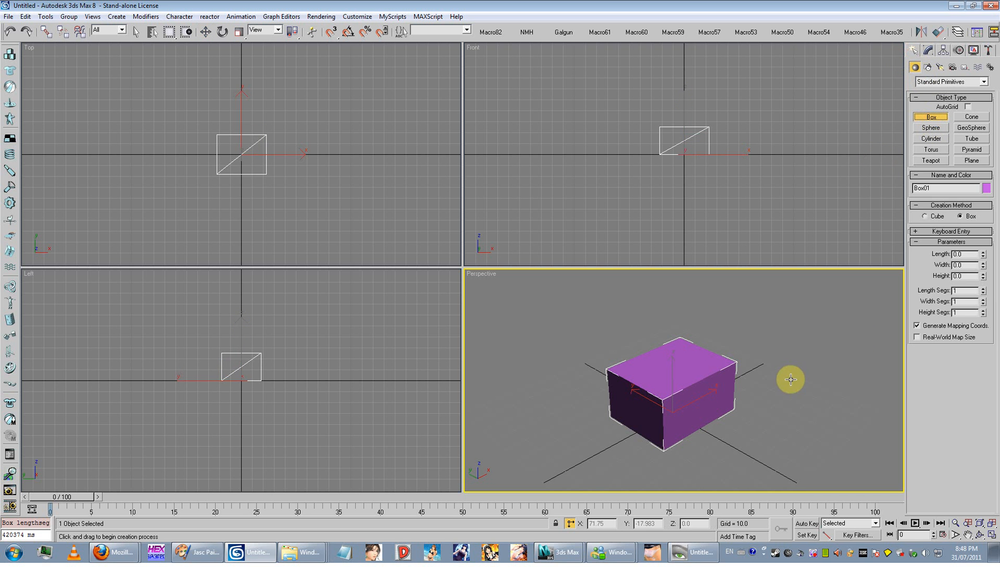
left_click_drag(788, 392, 792, 436)
right_click(821, 399)
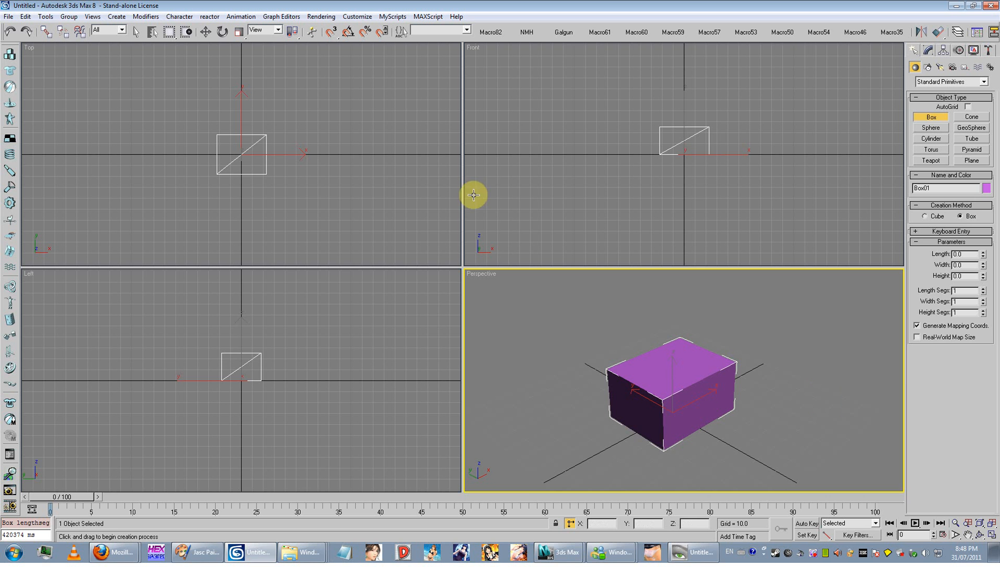
left_click(205, 31)
- Pan the Perspective view to shift the box around in the viewport
mouse_move(625, 372)
middle_mouse_down()
mouse_move(618, 377)
mouse_move(634, 368)
middle_mouse_up()
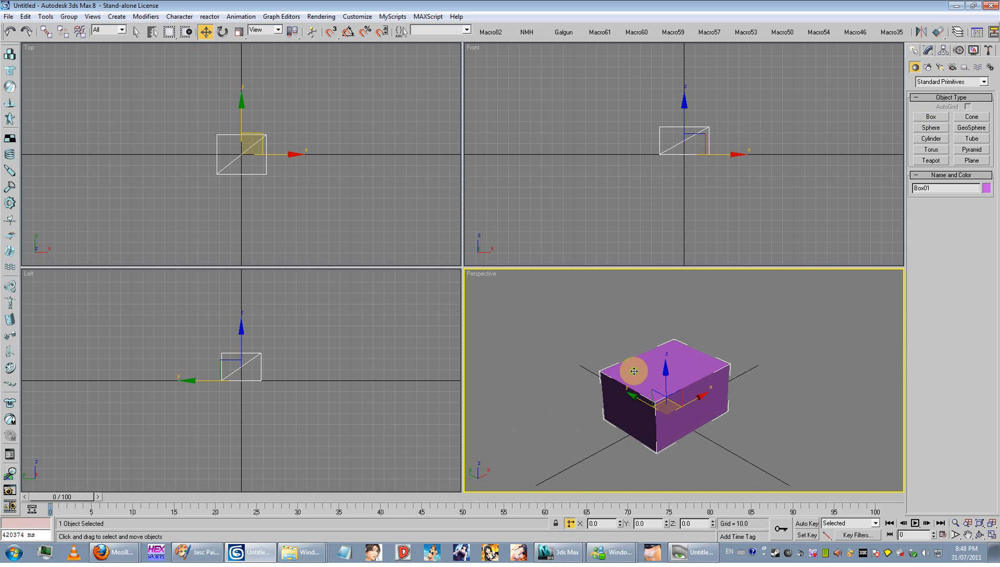
middle_click_drag(799, 442, 780, 419)
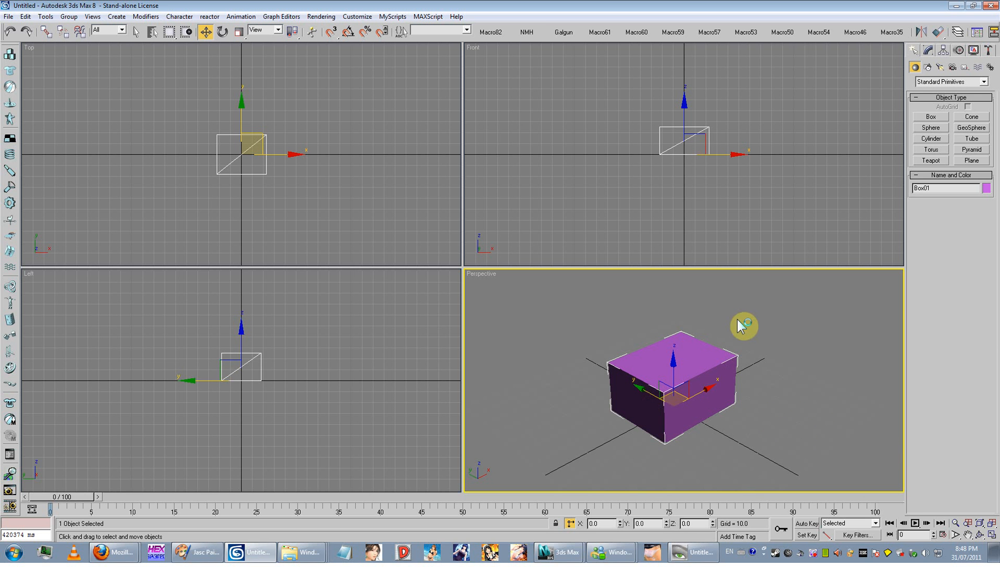
middle_click_drag(732, 394, 729, 386)
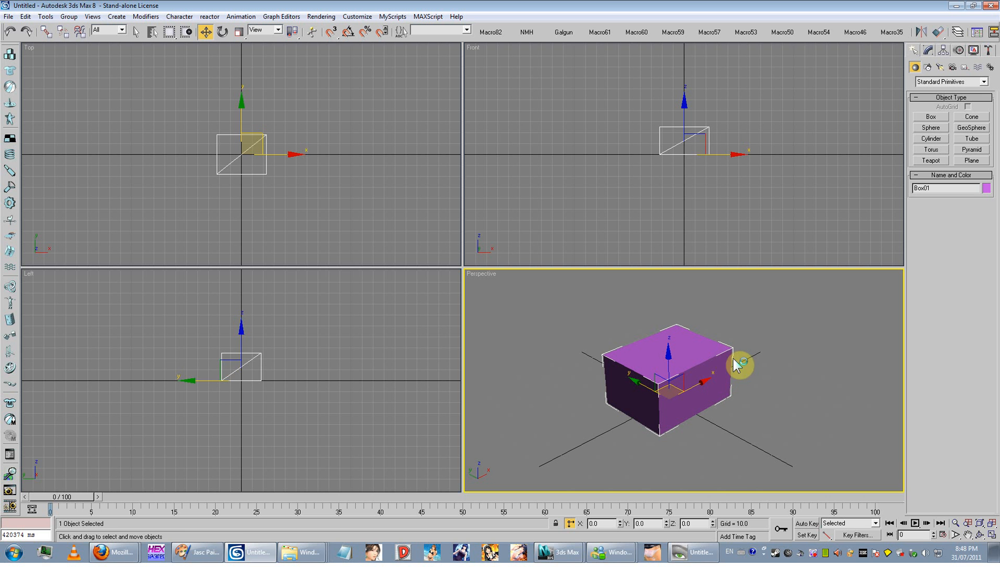
- Orbit the Perspective view around the box with the rotate-view tool and shift it with Pan View
left_click(980, 536)
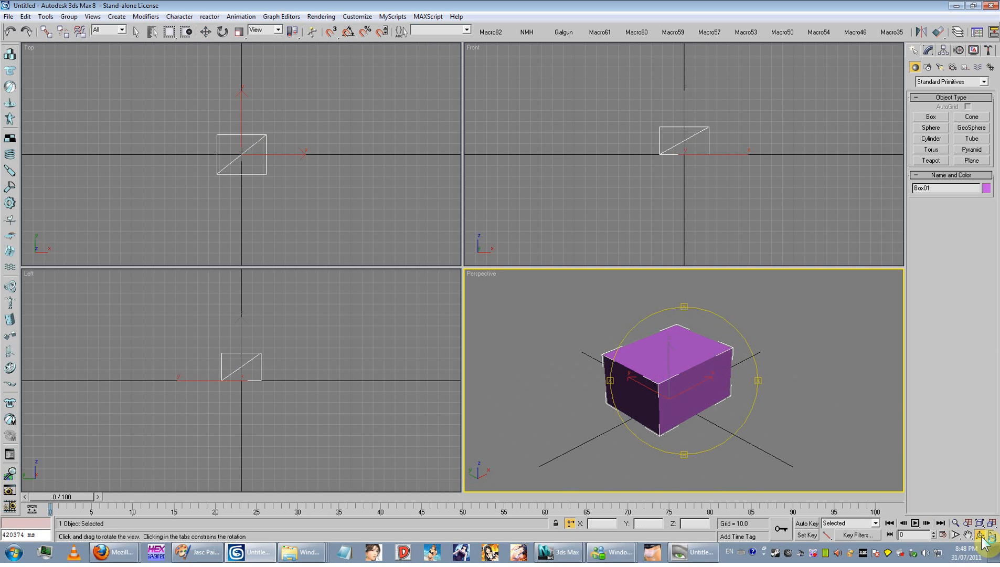
left_click_drag(707, 403, 761, 420)
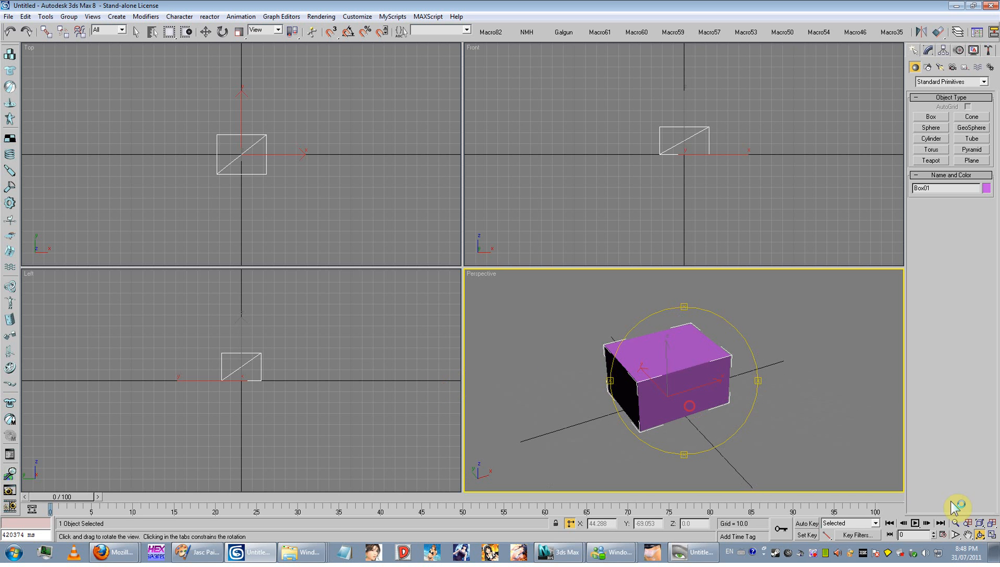
left_click(969, 534)
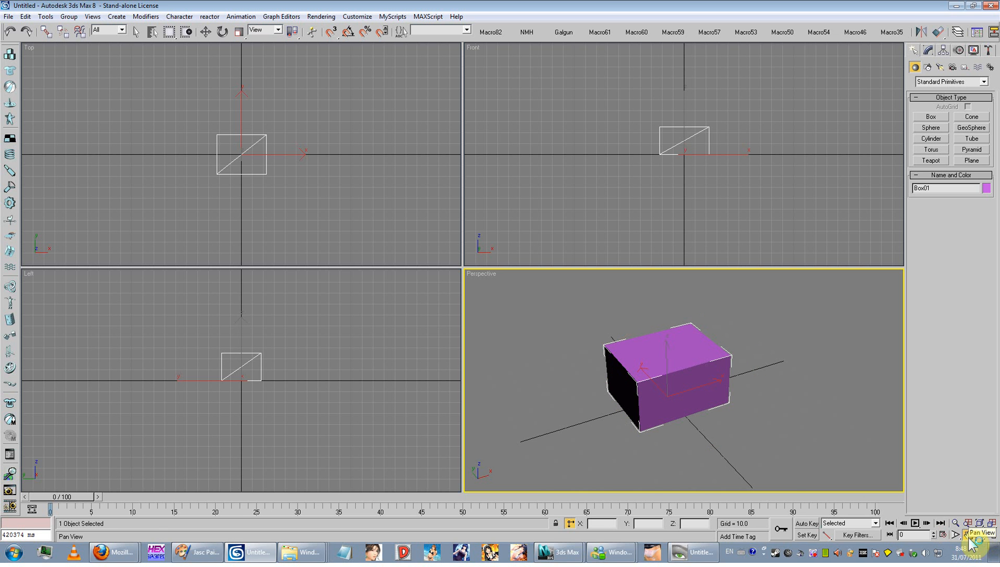
left_click_drag(610, 397, 628, 349)
- Zoom the Perspective view with the Zoom tool, orbit to face a vertical edge of the box and move in closer
left_click(955, 523)
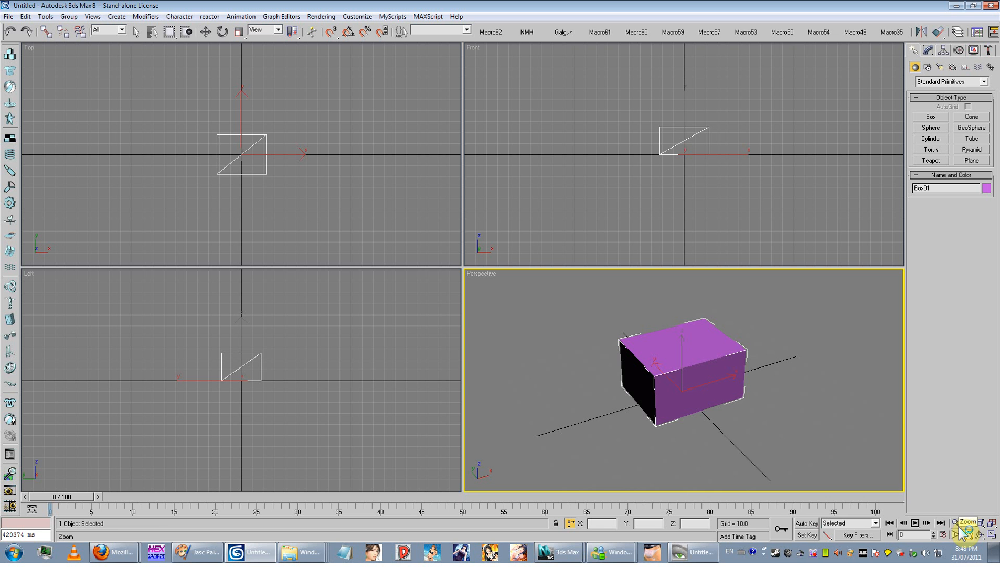
left_click_drag(728, 443, 717, 425)
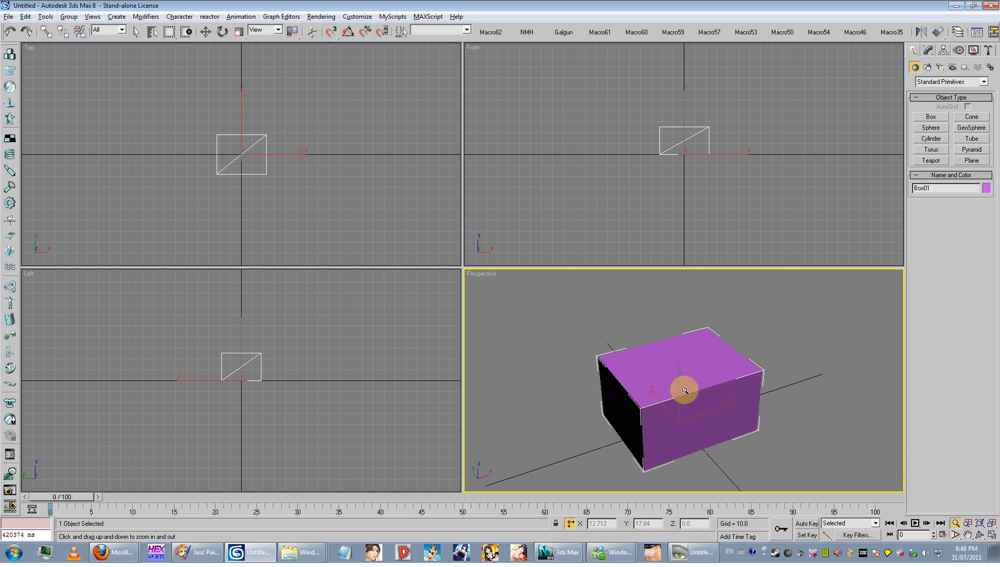
middle_click_drag(666, 384, 698, 377, "alt")
scroll(694, 409, "up", 7)
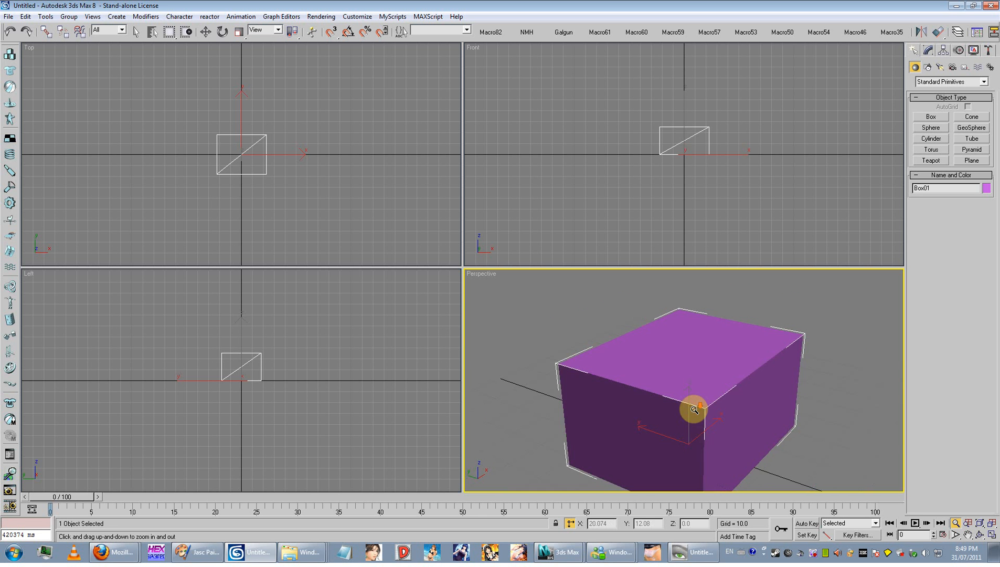
- Zoom the Perspective view in and out on the box and pan it slightly
scroll(694, 409, "up", 5)
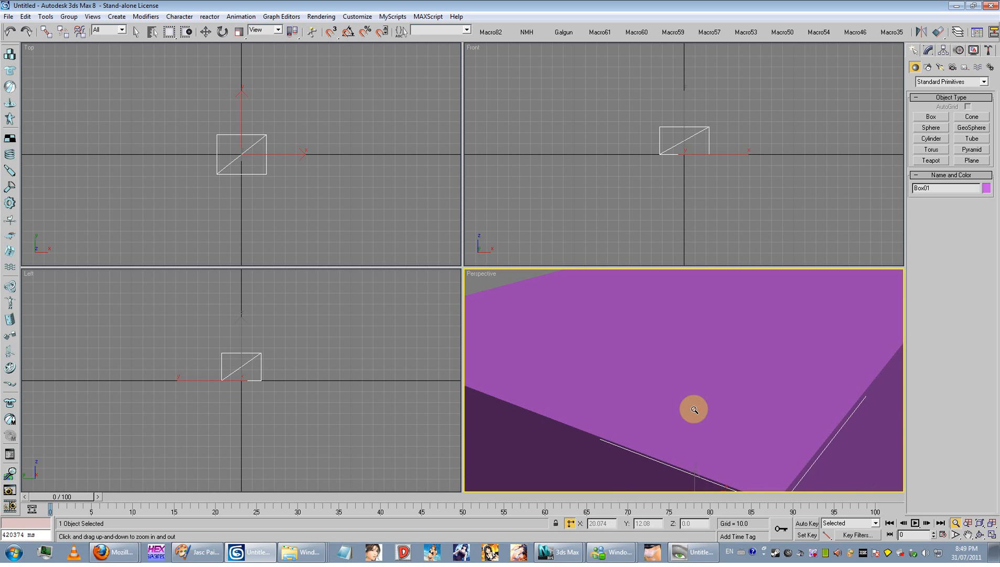
scroll(694, 409, "up", 1)
scroll(694, 409, "down", 8)
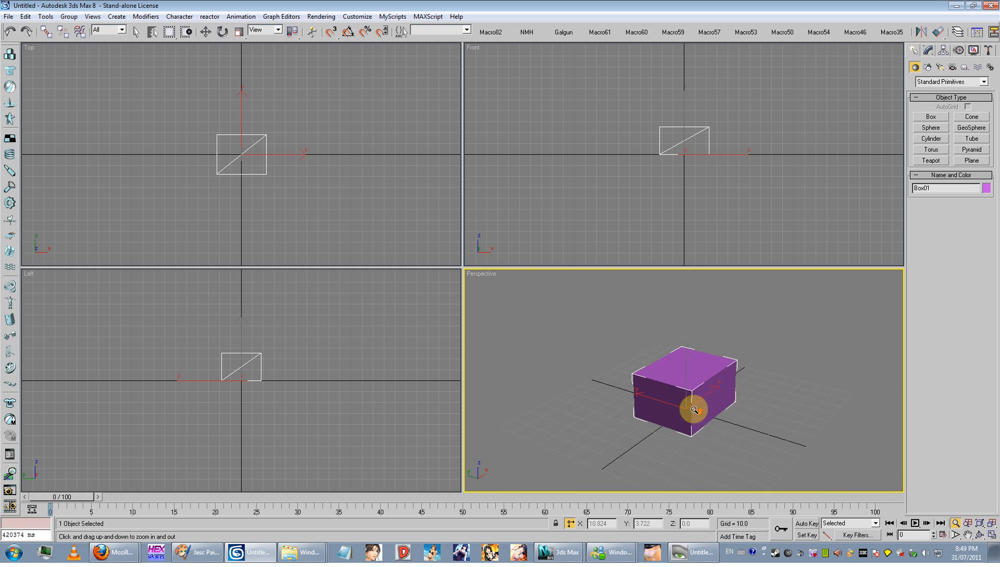
scroll(694, 409, "up", 2)
scroll(694, 410, "down", 2)
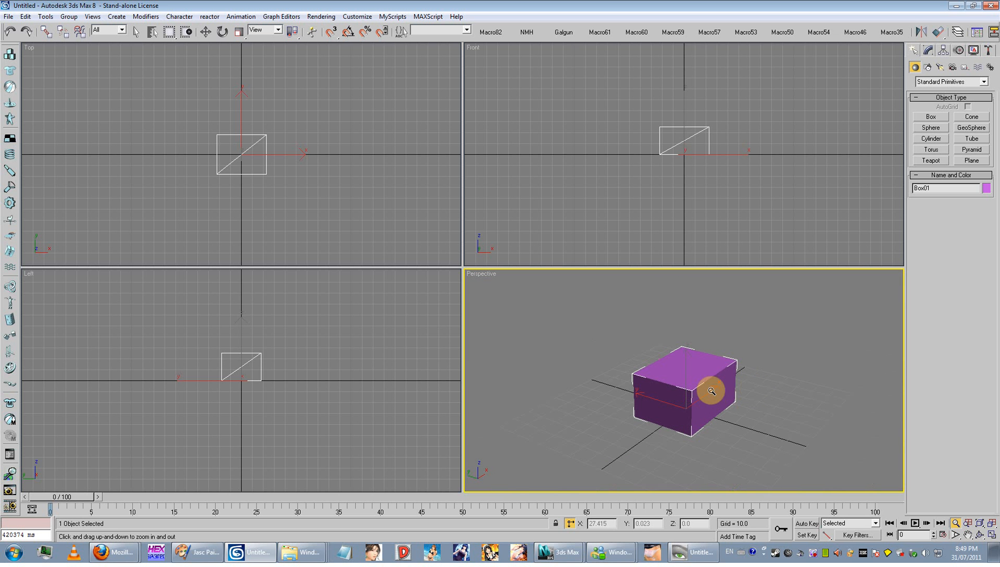
mouse_move(712, 387)
middle_mouse_down()
mouse_move(721, 373)
mouse_move(721, 390)
mouse_move(690, 362)
mouse_move(763, 392)
mouse_move(676, 380)
mouse_move(721, 373)
middle_mouse_up()
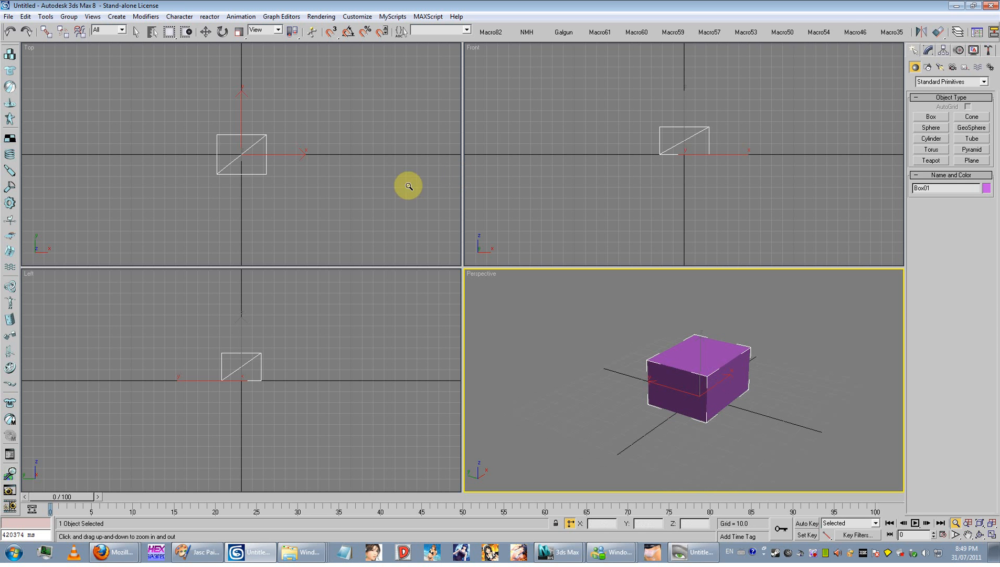
- Deselect the box with the Select Object tool and orbit the Perspective view around it at a closer distance
left_click(136, 31)
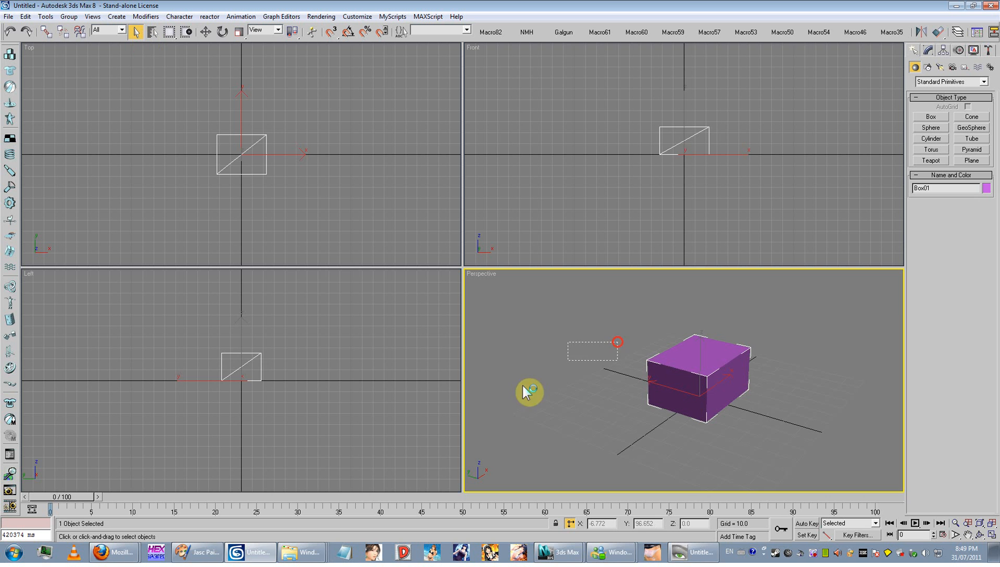
left_click(634, 364)
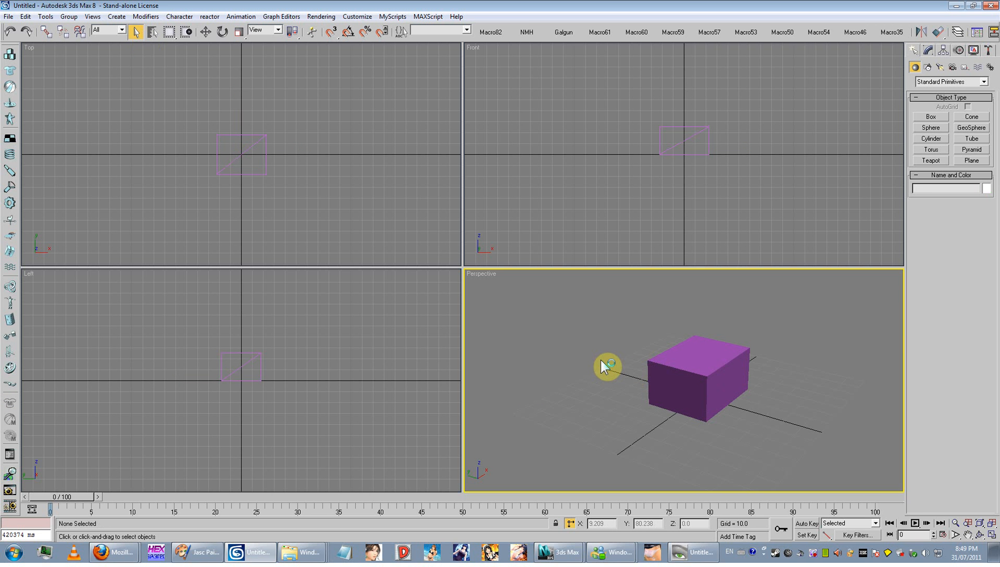
middle_click_drag(589, 397, 755, 389, "alt")
scroll(804, 386, "up", 4)
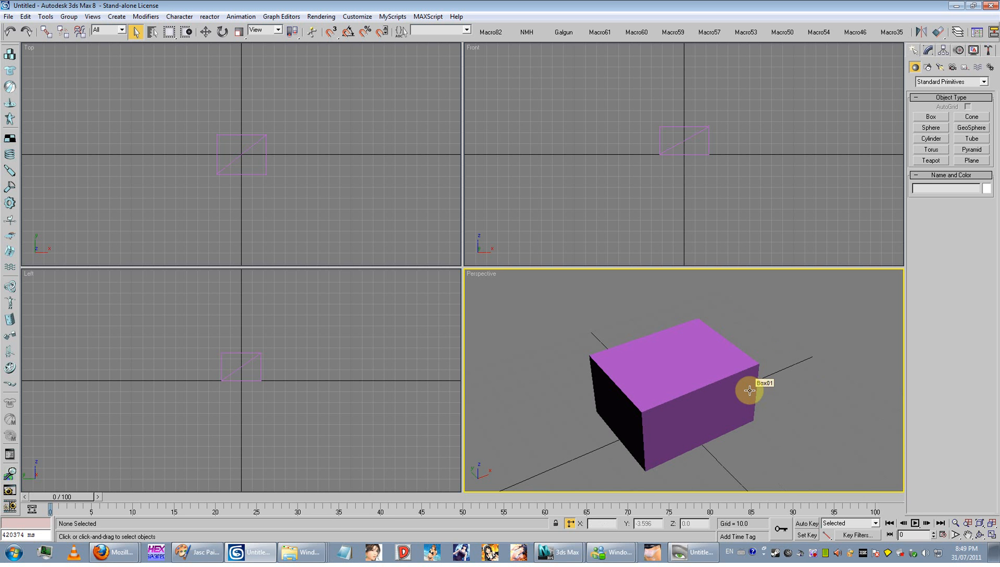
mouse_move(667, 402)
middle_mouse_down()
mouse_move(688, 410)
mouse_move(682, 394)
middle_mouse_up()
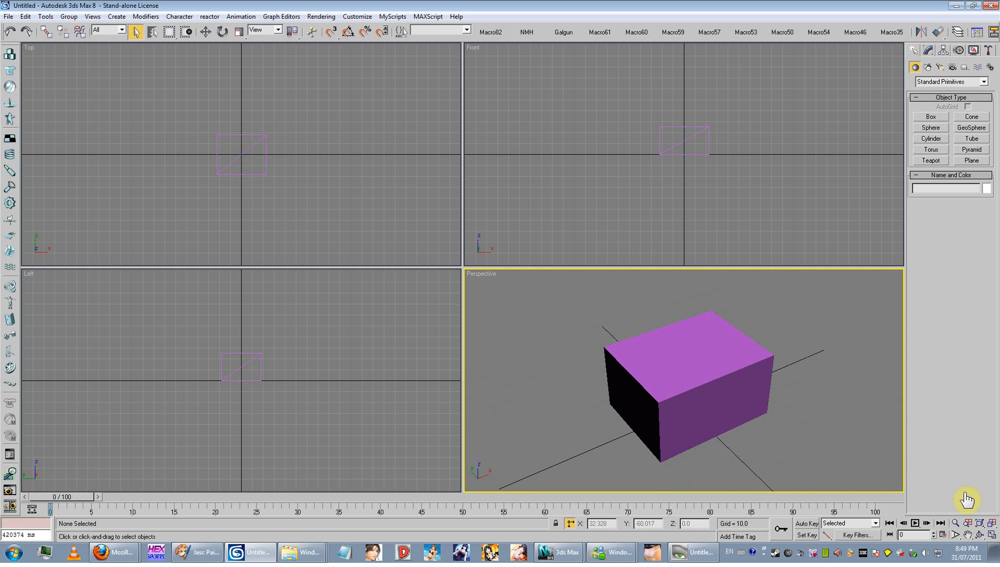
- Maximize the Perspective viewport, restore the four-viewport layout and zoom in on the box
left_click(991, 535)
left_click(992, 535)
scroll(263, 334, "up", 3)
- Select the box in the Left viewport and reframe that view around it
left_click(264, 336)
scroll(265, 356, "up", 2)
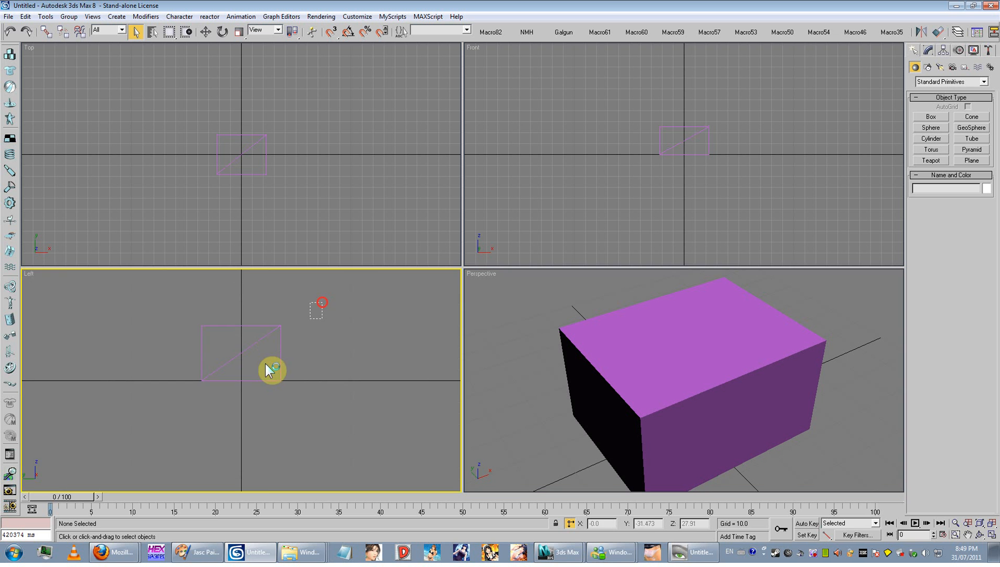
left_click(280, 364)
middle_click_drag(286, 365, 293, 391)
scroll(293, 392, "down", 1)
- Activate the Top, Front and Perspective viewports in turn while keeping the box selected, and zoom the Perspective view out
right_click(328, 99)
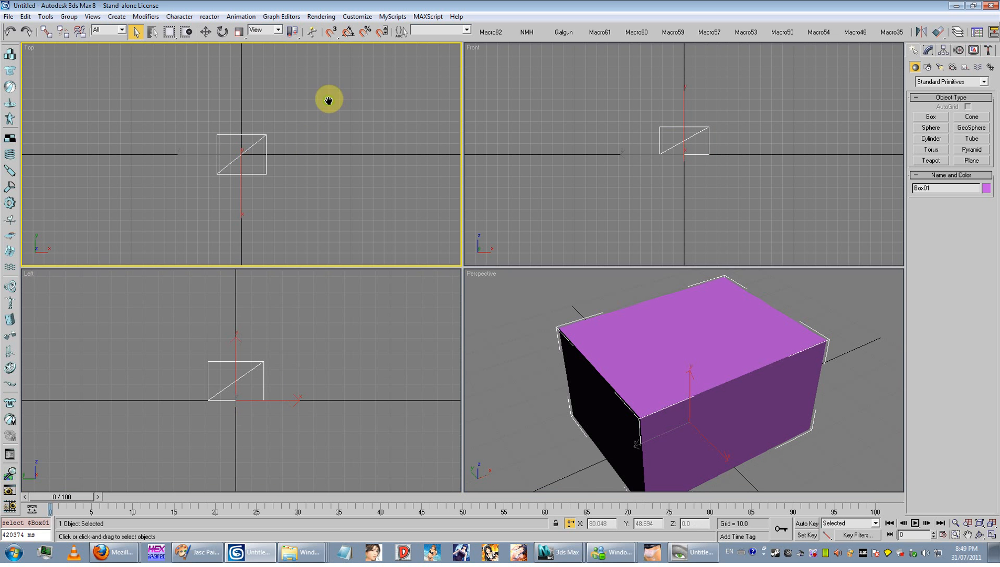
right_click(616, 125)
scroll(577, 355, "down", 3)
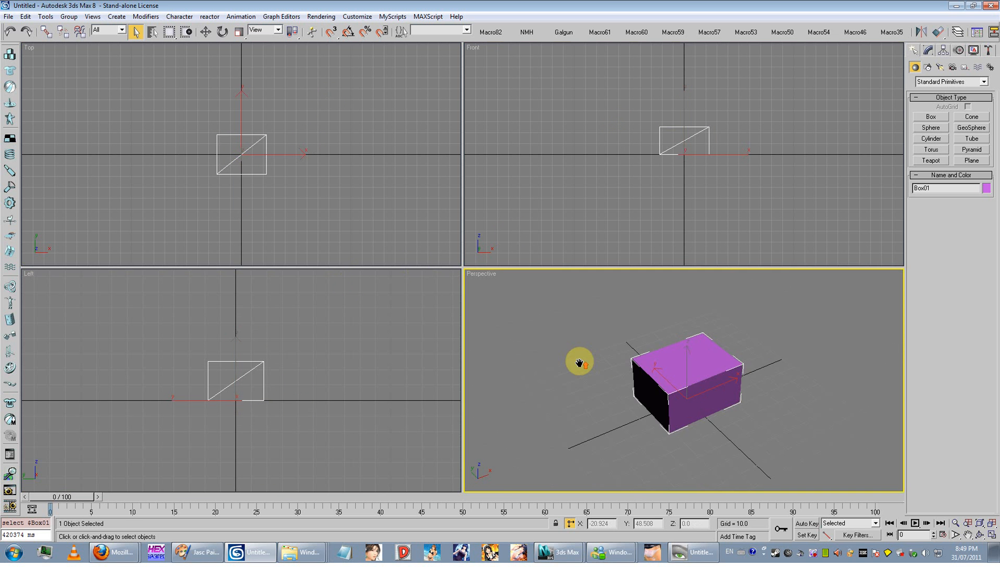
scroll(580, 364, "up", 1)
- Switch repeatedly between the Left, Top and Front viewports by picking empty space in each, clearing the box selection
left_click(420, 369)
left_click(415, 218)
left_click(555, 206)
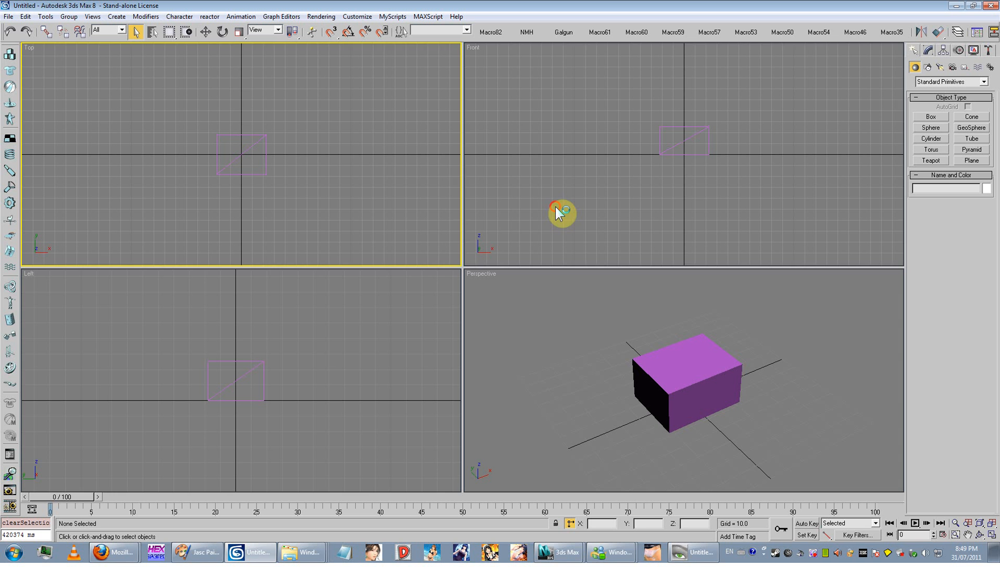
left_click(443, 165)
left_click(486, 191)
left_click(342, 348)
left_click(489, 224)
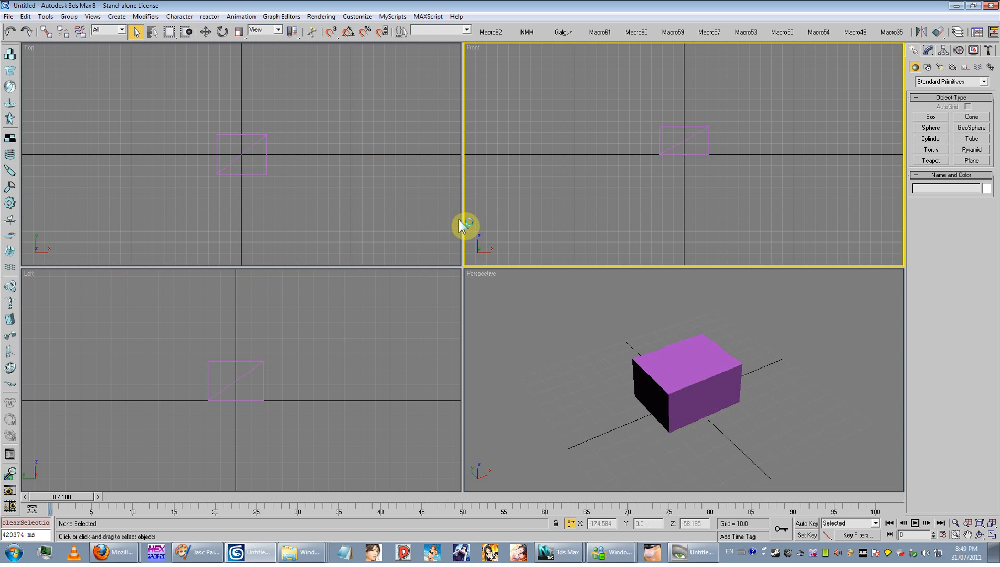
- Cycle the active viewport between Left, Front and Top without making any selection
middle_click(340, 341)
middle_click(481, 220)
middle_click(428, 219)
middle_click(400, 336)
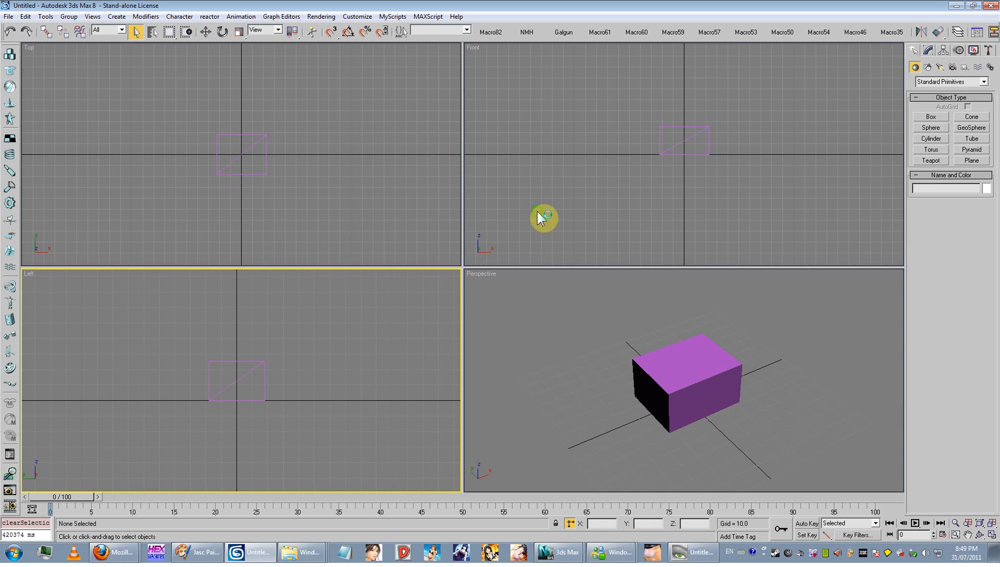
middle_click(541, 212)
middle_click(436, 220)
middle_click(397, 336)
- Activate and zoom out the Top viewport, maximize it and restore the four-viewport layout
middle_click(438, 224)
scroll(681, 405, "down", 1)
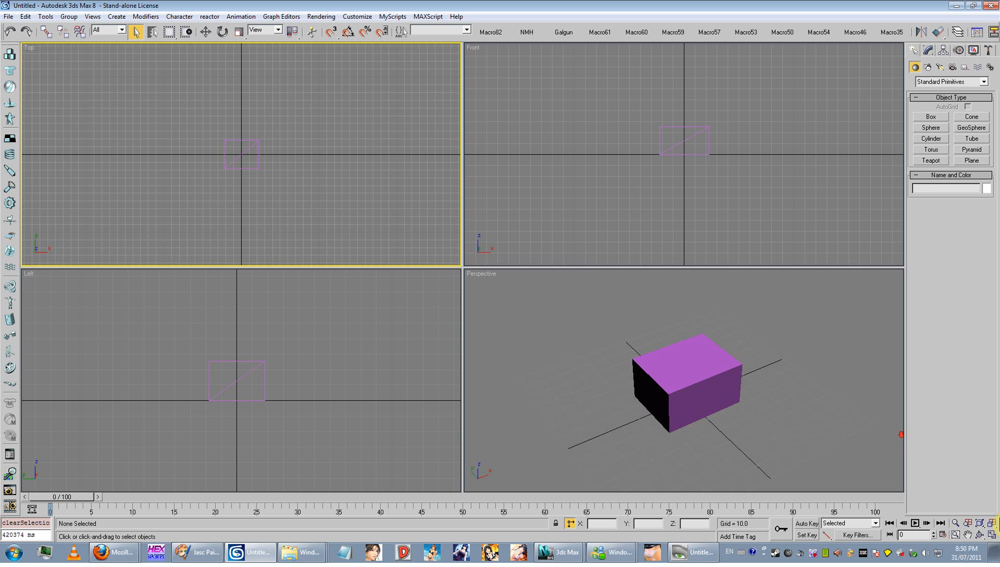
left_click(995, 535)
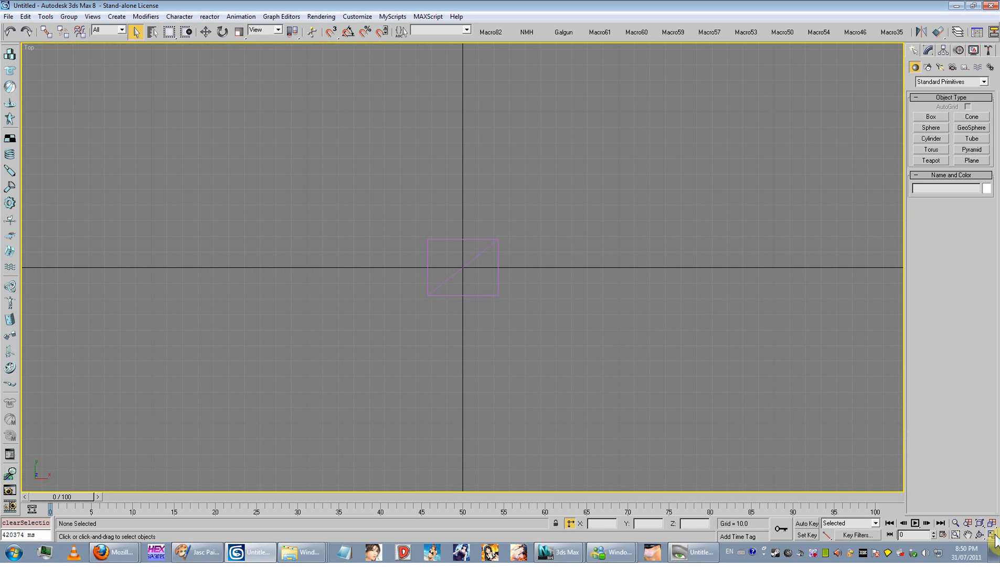
left_click(992, 534)
- Activate the Perspective viewport, zoom in and out on the box repeatedly and orbit around it
middle_click(632, 353)
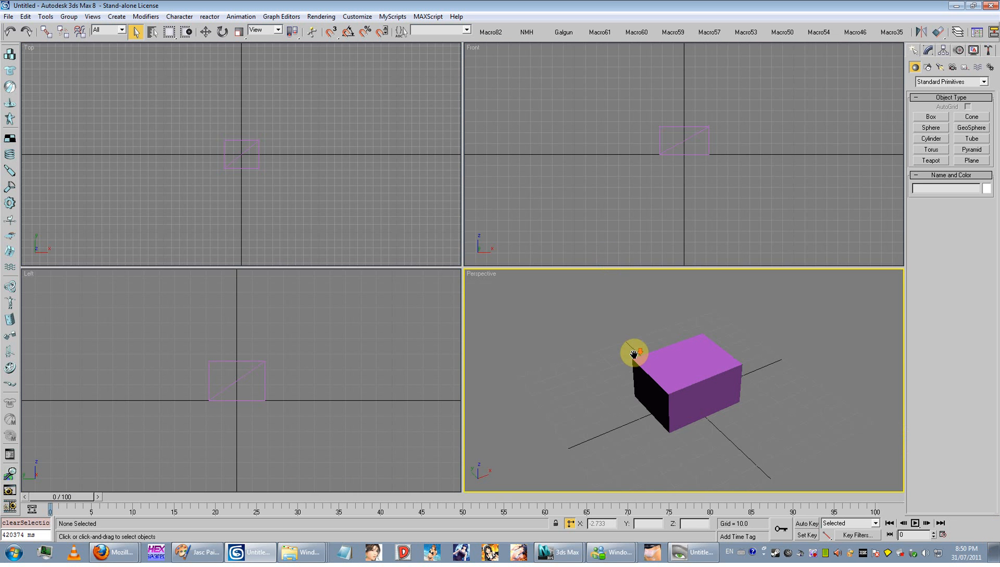
scroll(635, 355, "down", 2)
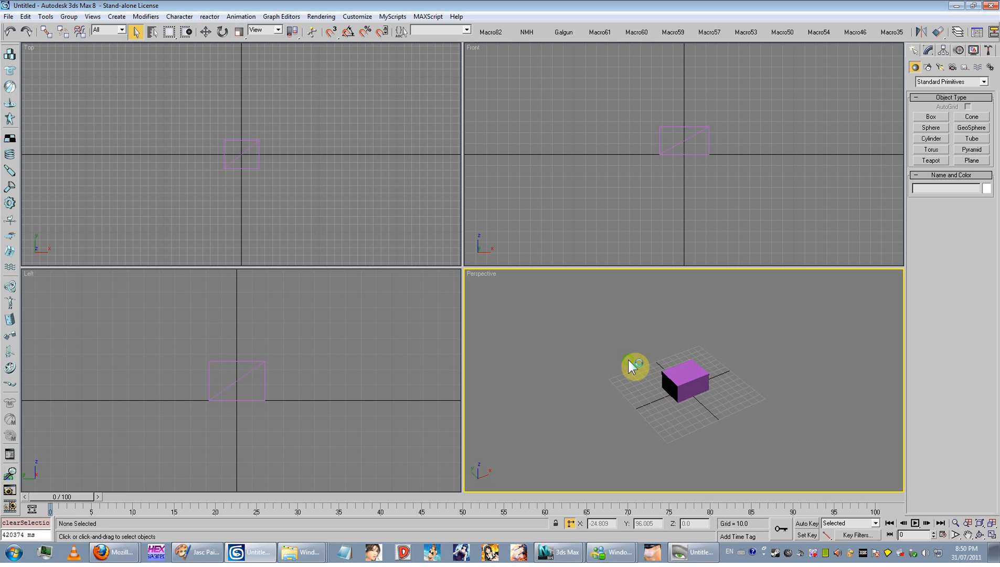
scroll(627, 361, "down", 5)
scroll(624, 369, "up", 5)
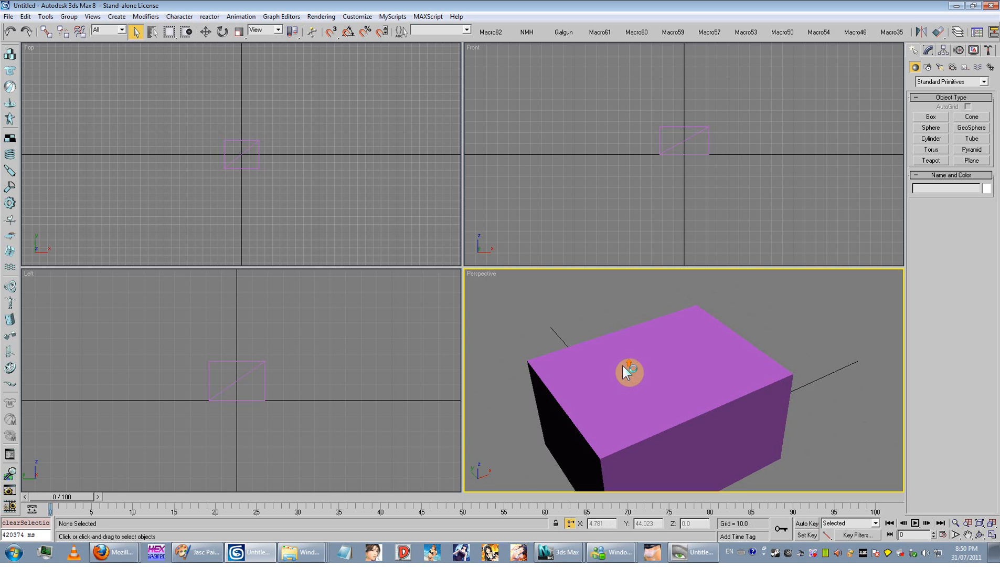
scroll(624, 370, "down", 3)
scroll(624, 370, "up", 5)
scroll(622, 365, "up", 3)
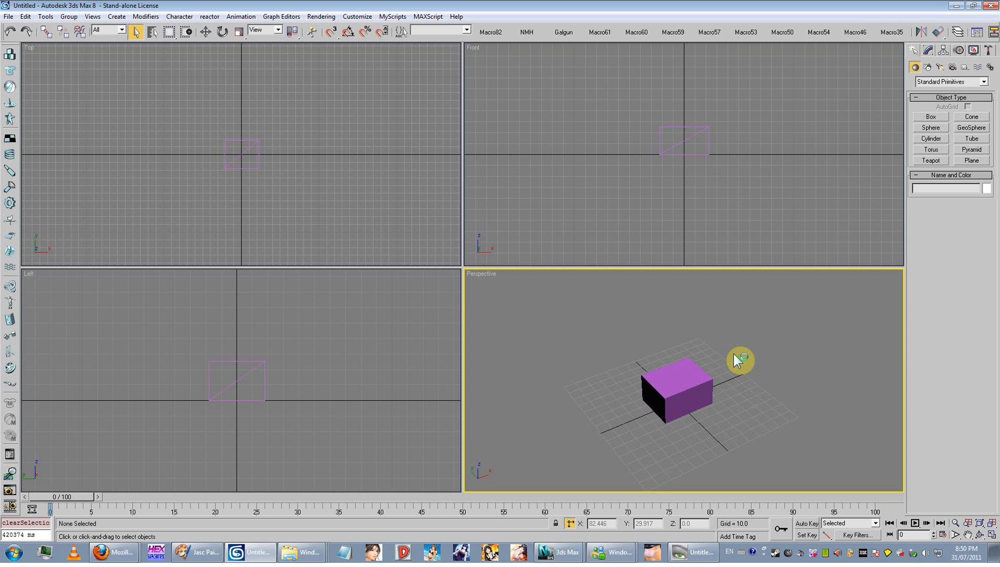
scroll(665, 368, "up", 8)
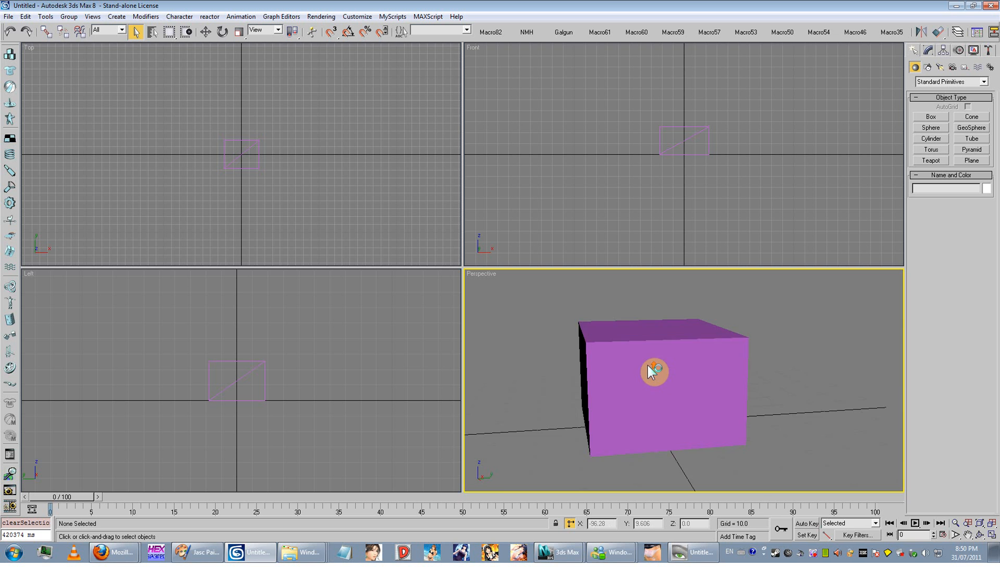
scroll(614, 378, "down", 8)
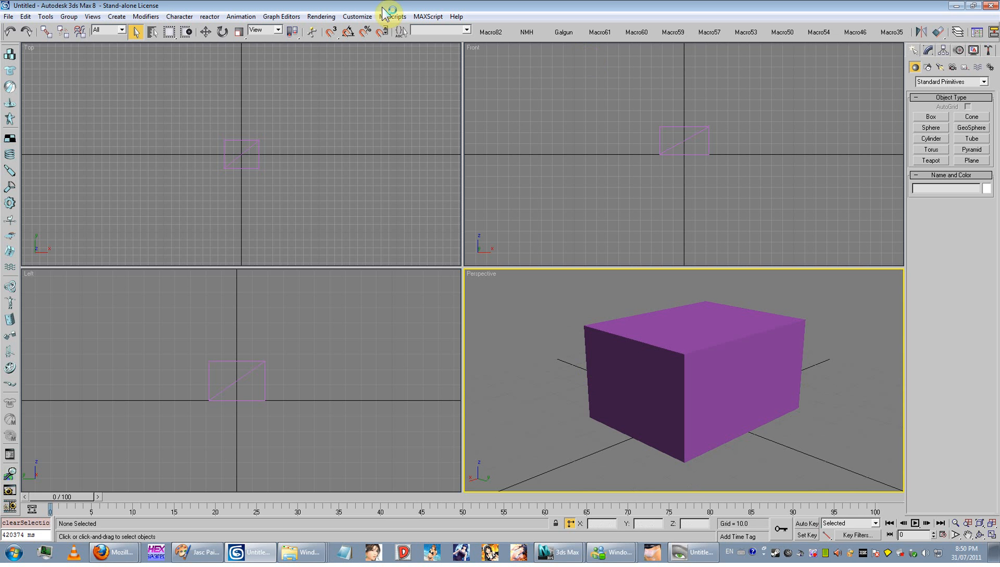
- Render the Perspective view from the Render Scene dialog with the Default Scanline Renderer
left_click(323, 17)
left_click(311, 30)
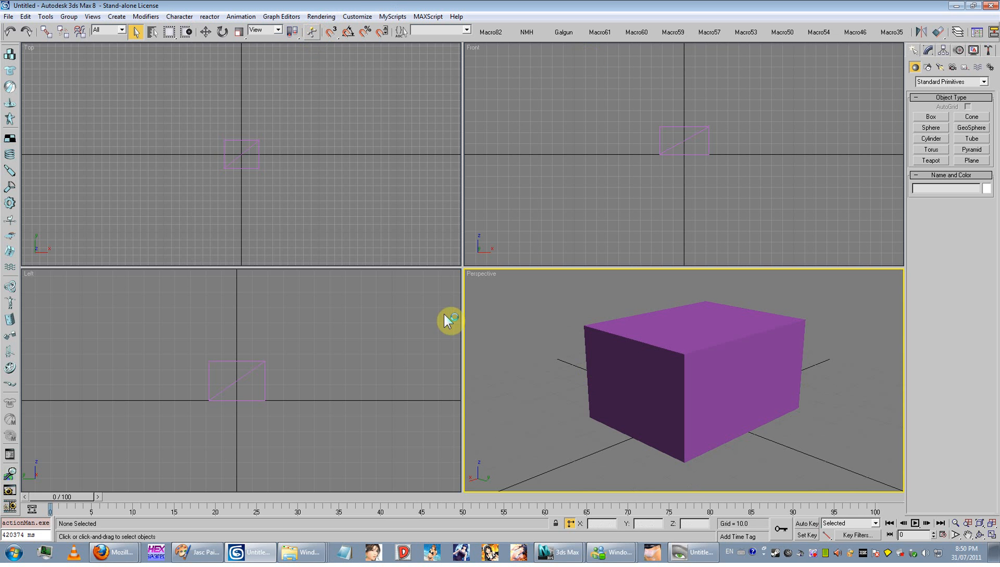
left_click(439, 455)
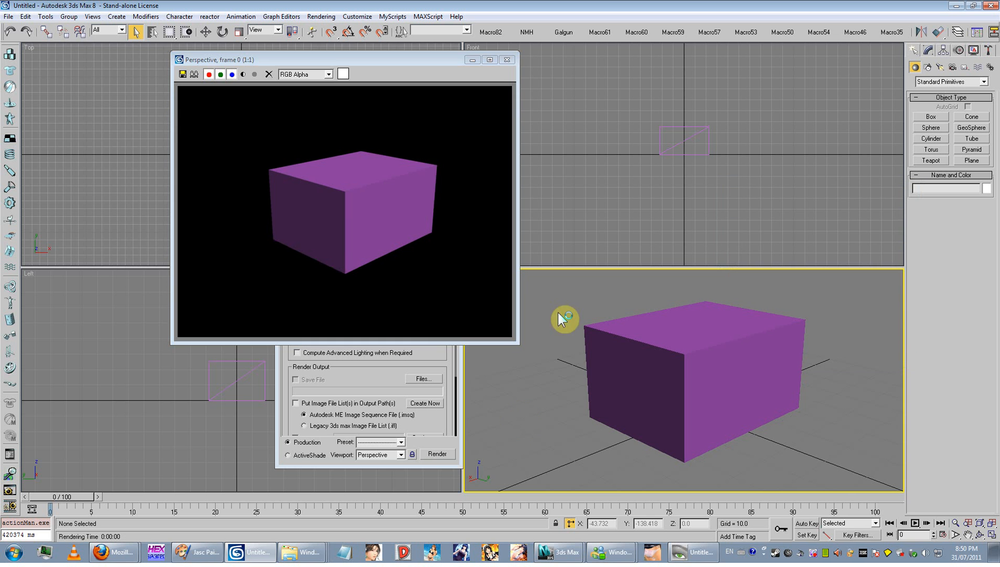
- Re-render the Perspective view from a higher, rotated angle and close both the rendered frame and the render settings
middle_click_drag(692, 350, 570, 379)
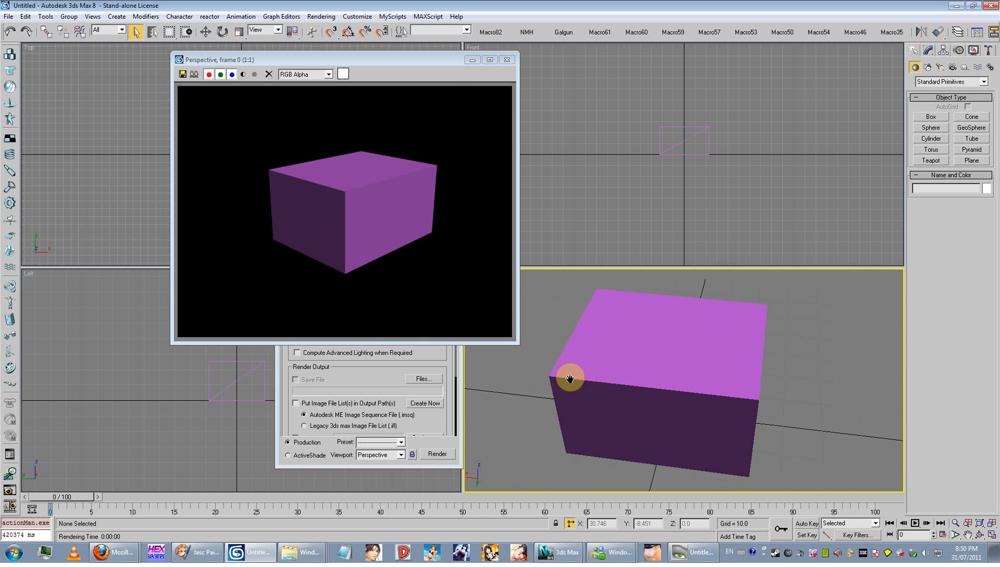
left_click(437, 454)
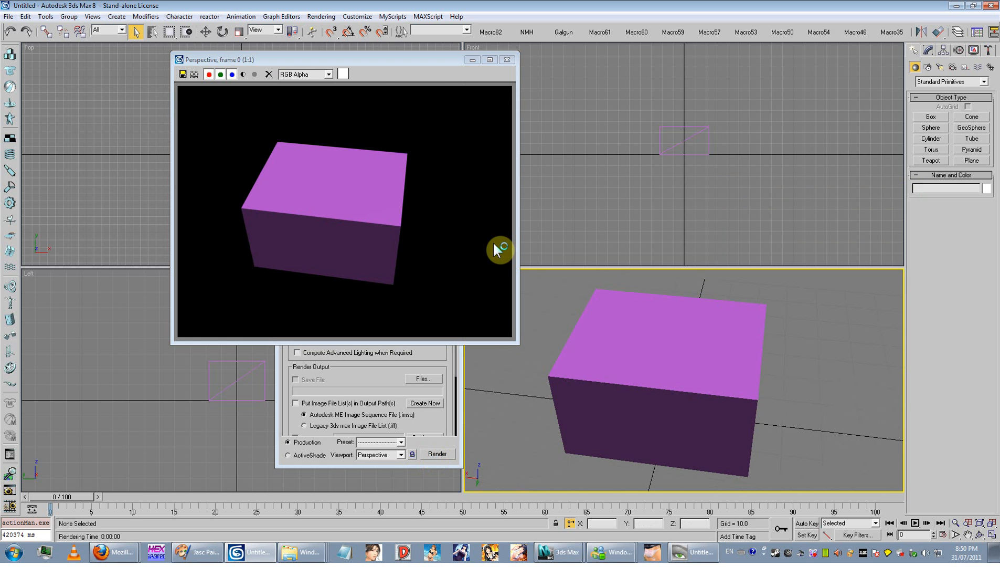
left_click(507, 60)
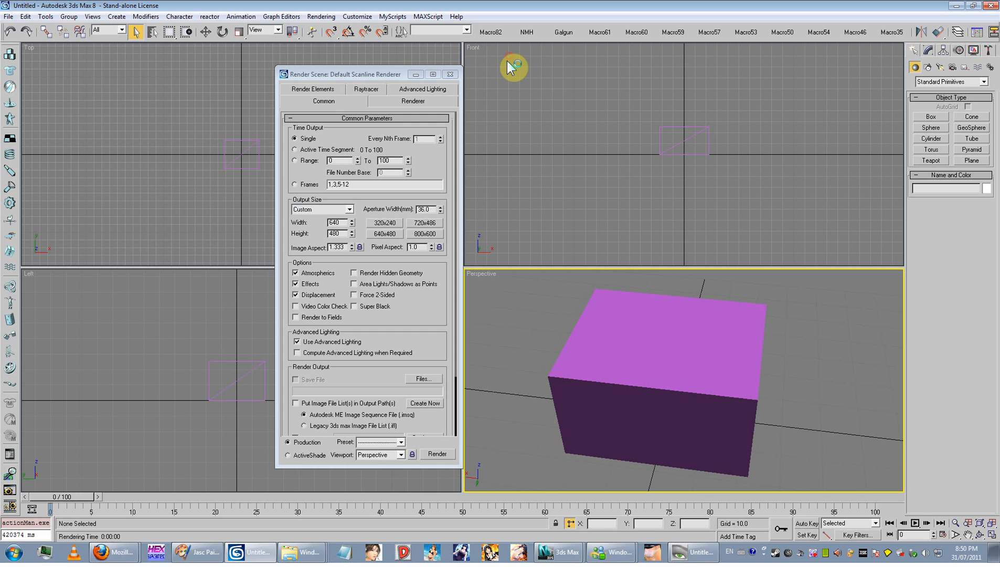
left_click(450, 74)
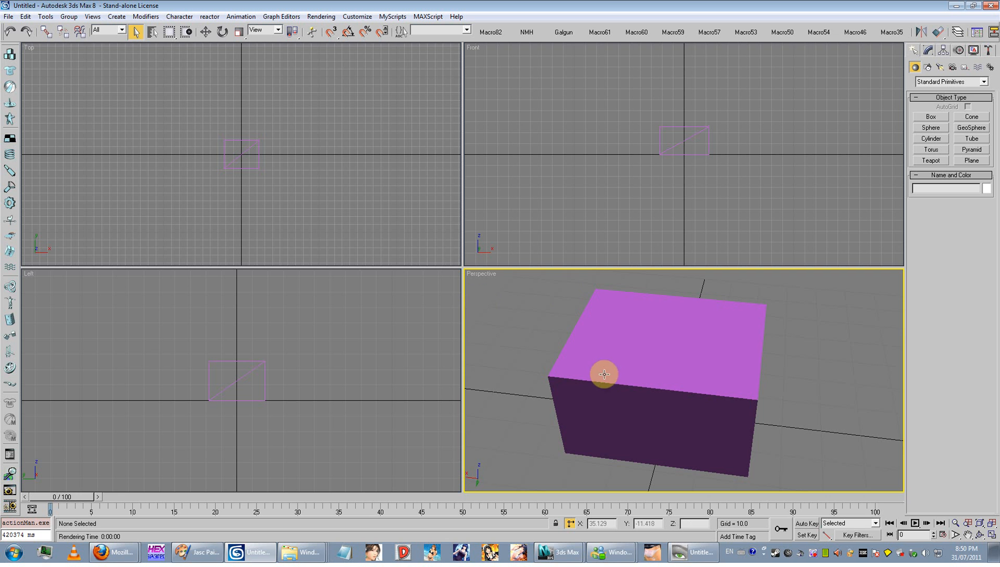
- Set the Perspective viewport to Wireframe display and select the box
right_click(482, 276)
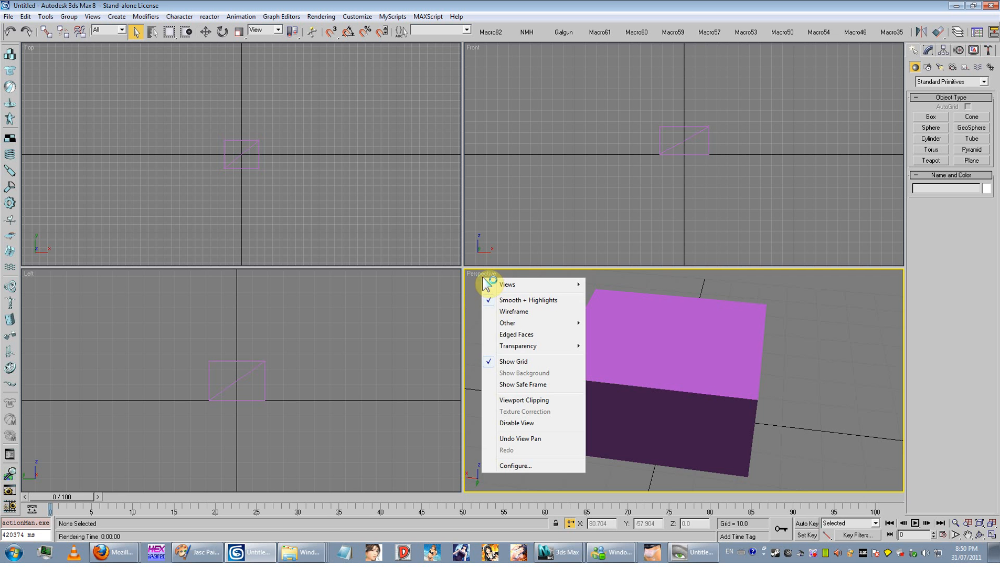
left_click(512, 310)
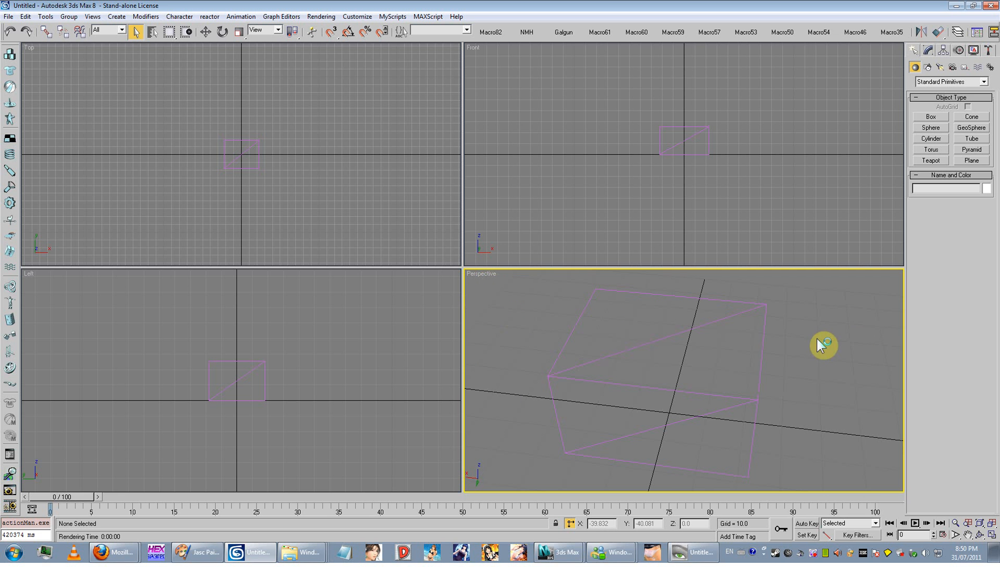
left_click(663, 395)
- Set the Perspective viewport's display mode back to Smooth + Highlights
right_click(492, 276)
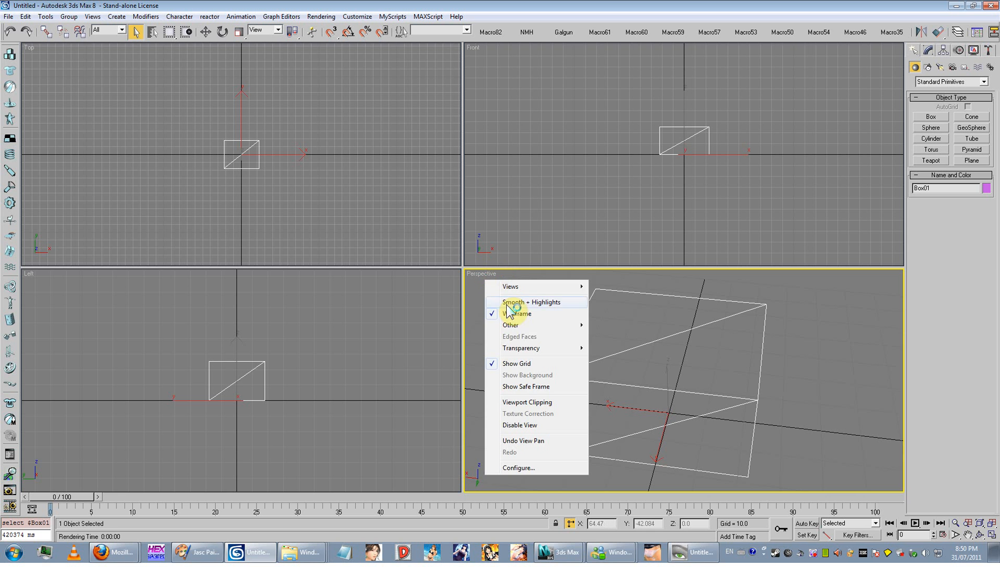
left_click(509, 312)
right_click(481, 274)
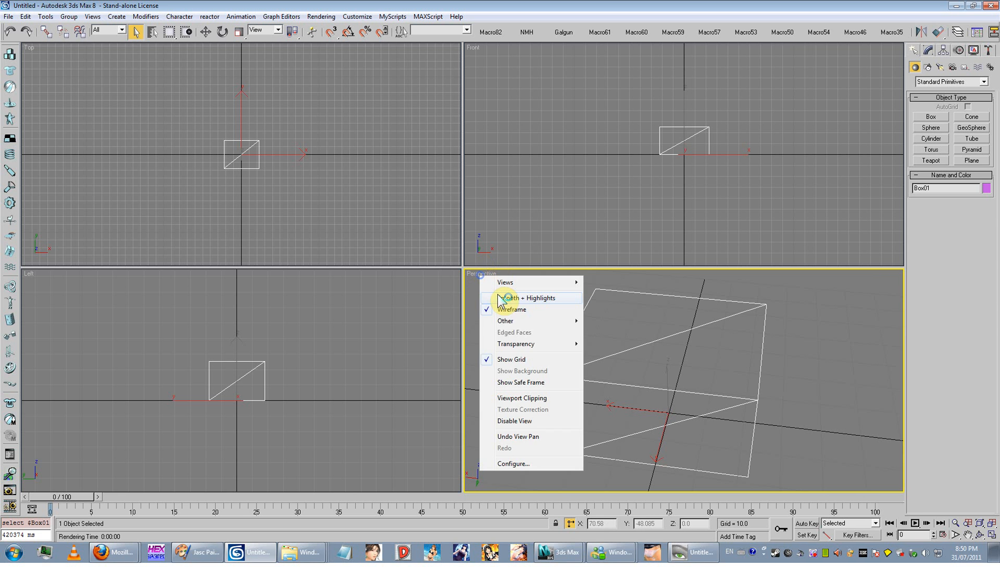
left_click(500, 299)
- Toggle the Perspective viewport repeatedly between wireframe and shaded display, ending in wireframe
key("F3")
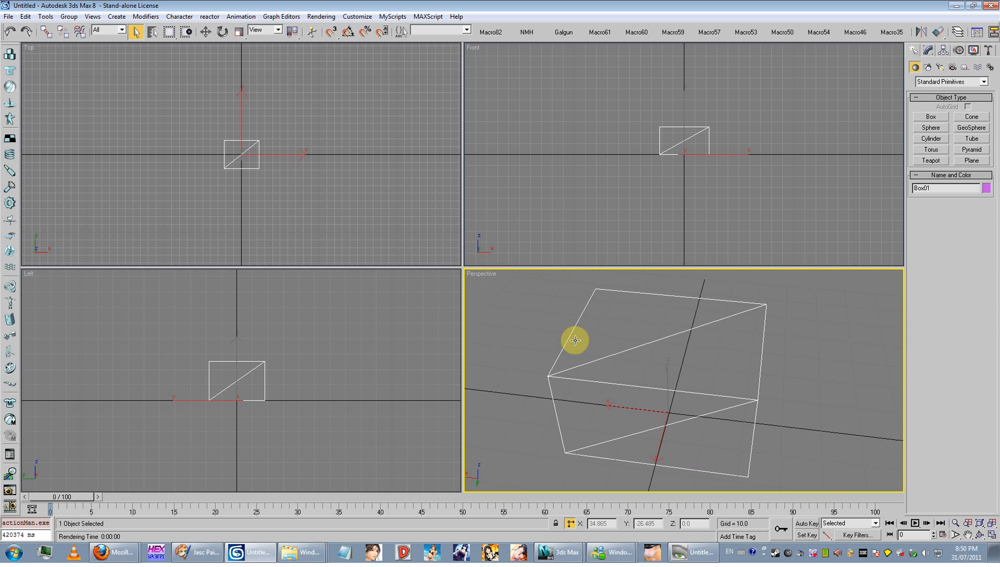
key("F3")
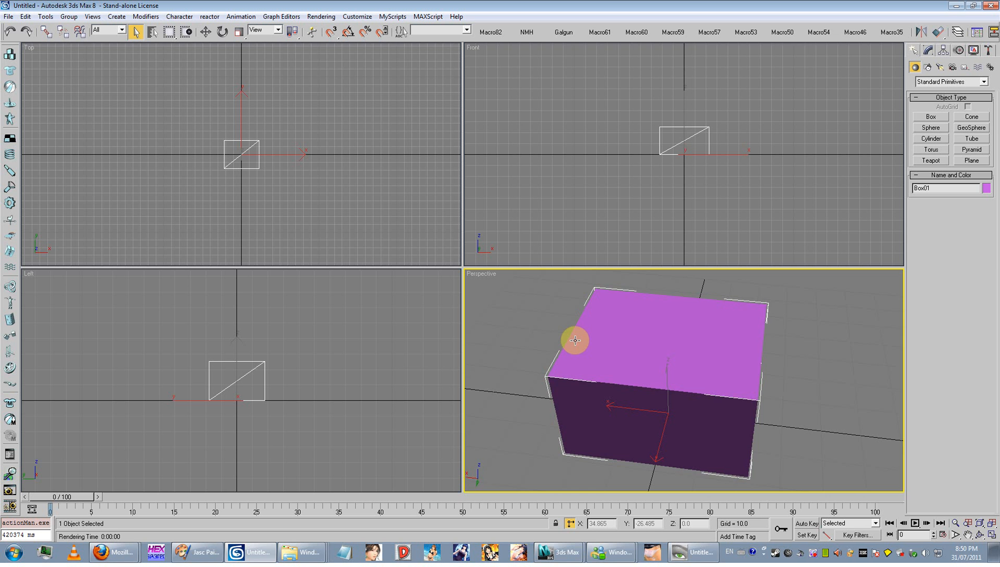
key("F3")
key("F3")
key("F3")
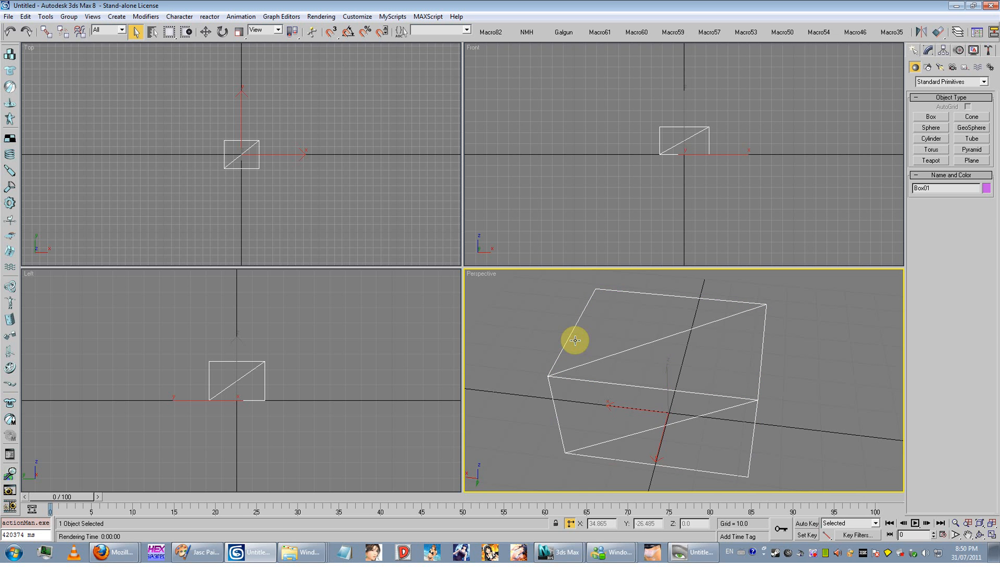
- Return the Perspective viewport to shaded display with edged faces and move the box slightly along the ground plane
key("F4")
scroll(575, 340, "down", 5)
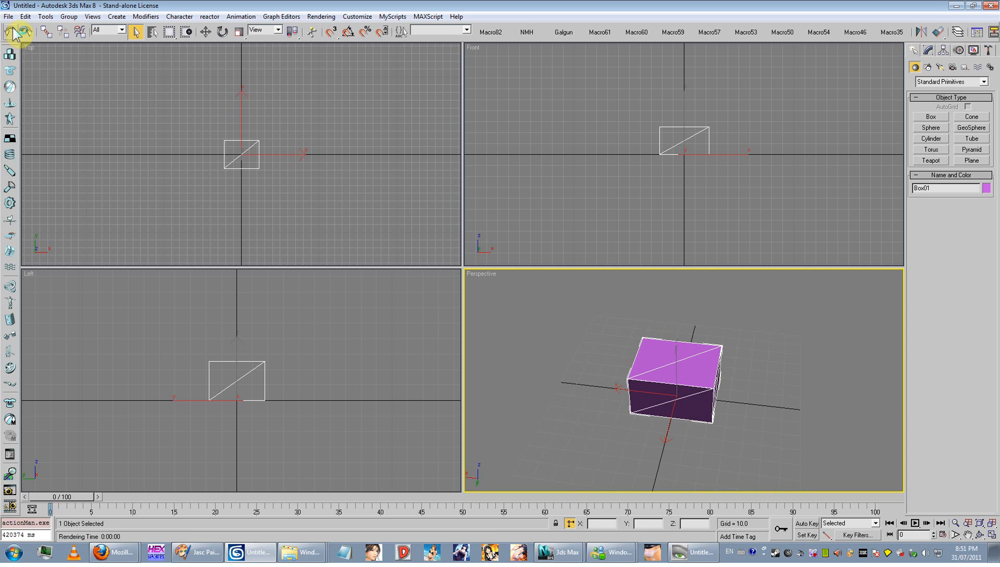
left_click(206, 32)
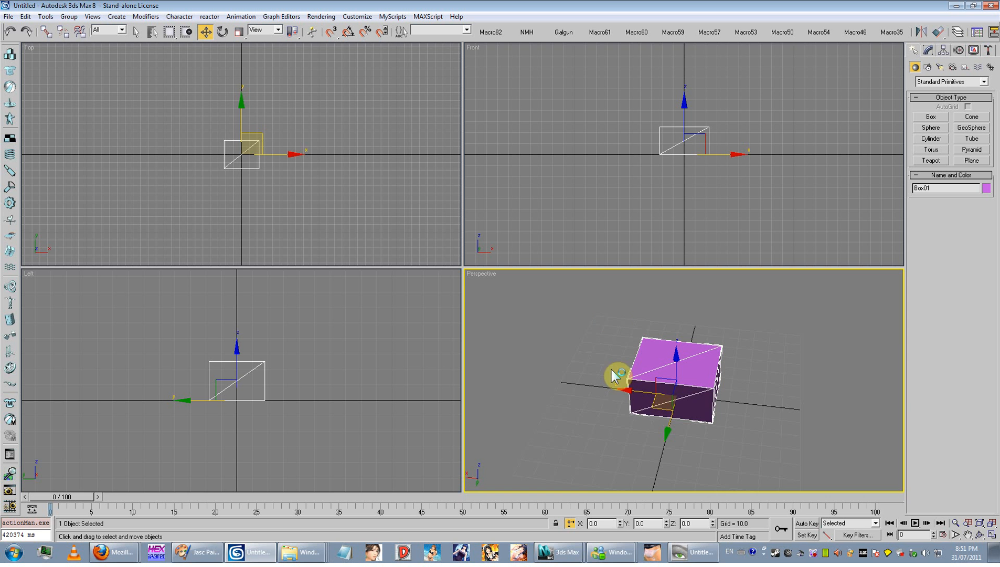
mouse_move(655, 406)
left_mouse_down()
mouse_move(804, 393)
mouse_move(812, 362)
mouse_move(641, 423)
mouse_move(657, 408)
left_mouse_up()
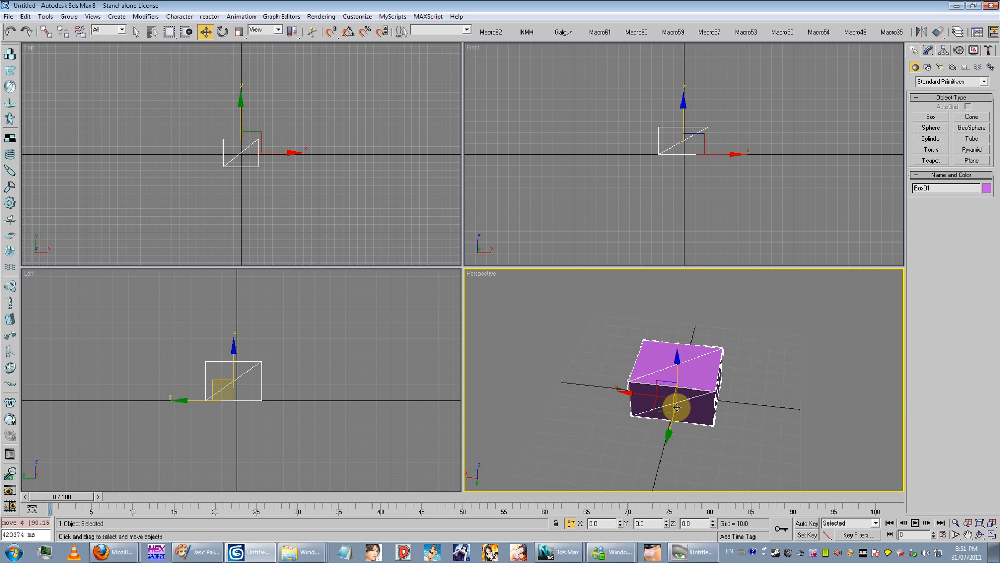
- Move the box well away from the origin, clear and restore its selection, and undo these changes
left_click_drag(648, 407, 544, 420)
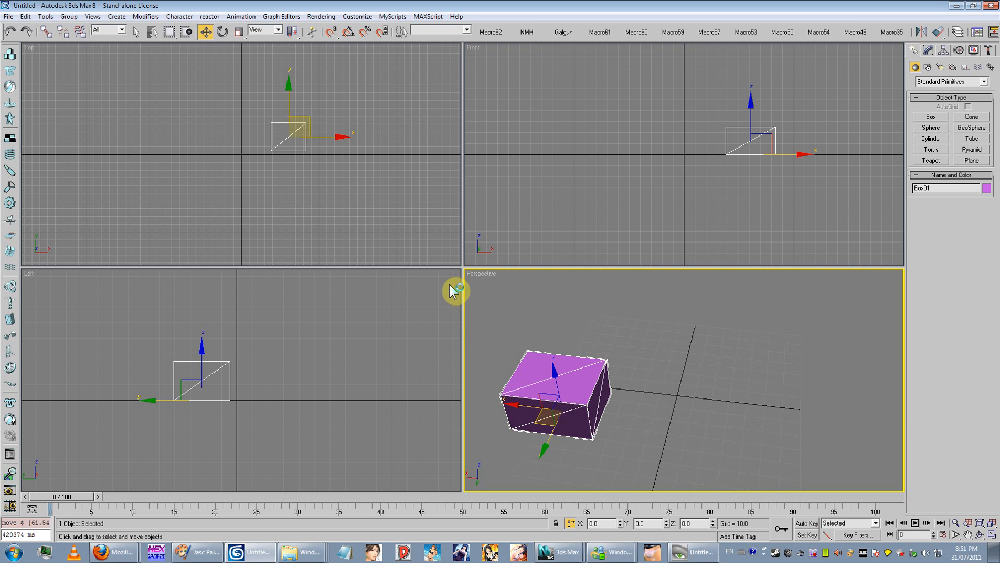
left_click(614, 370)
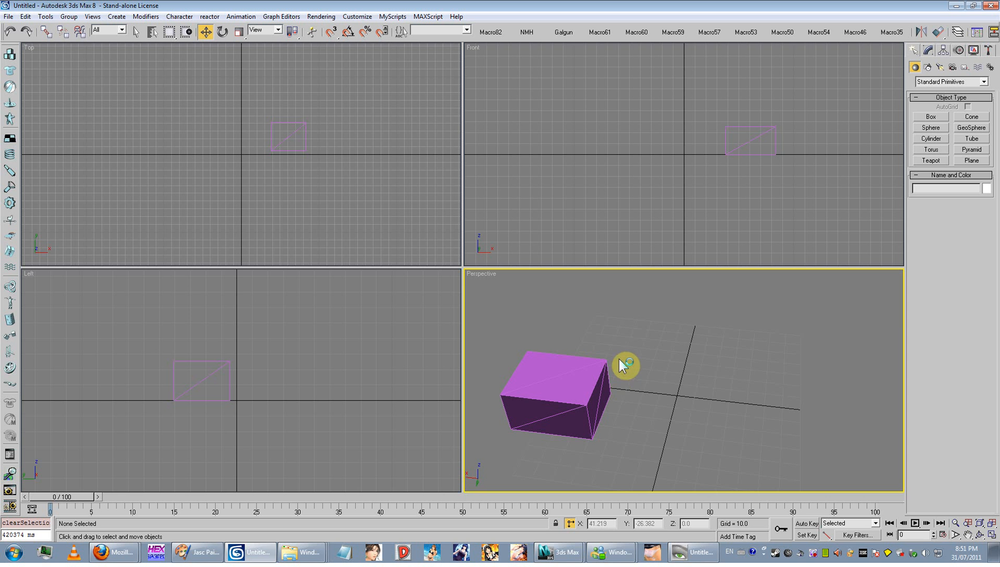
right_click(618, 359)
left_click(570, 367)
left_click(9, 32)
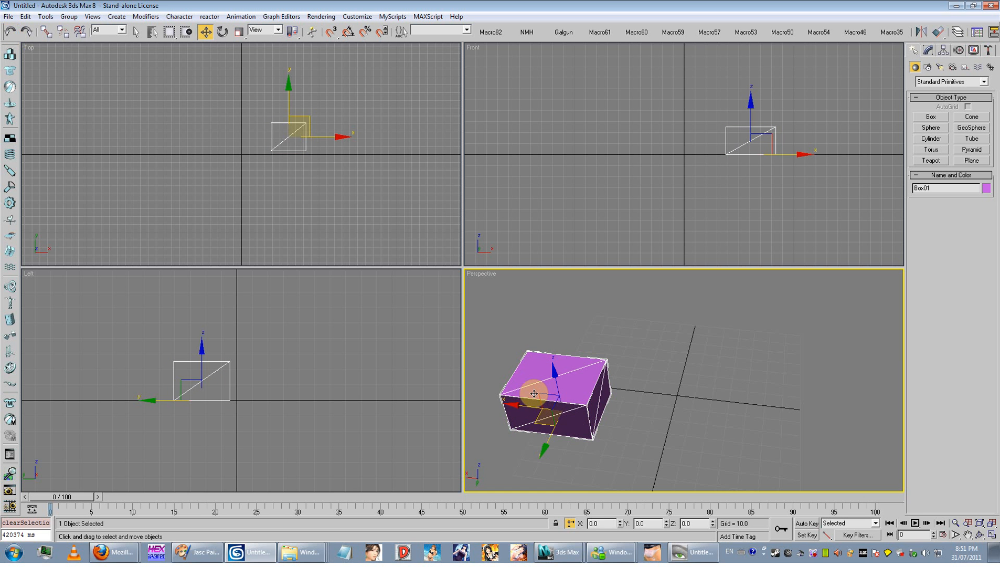
left_click(9, 33)
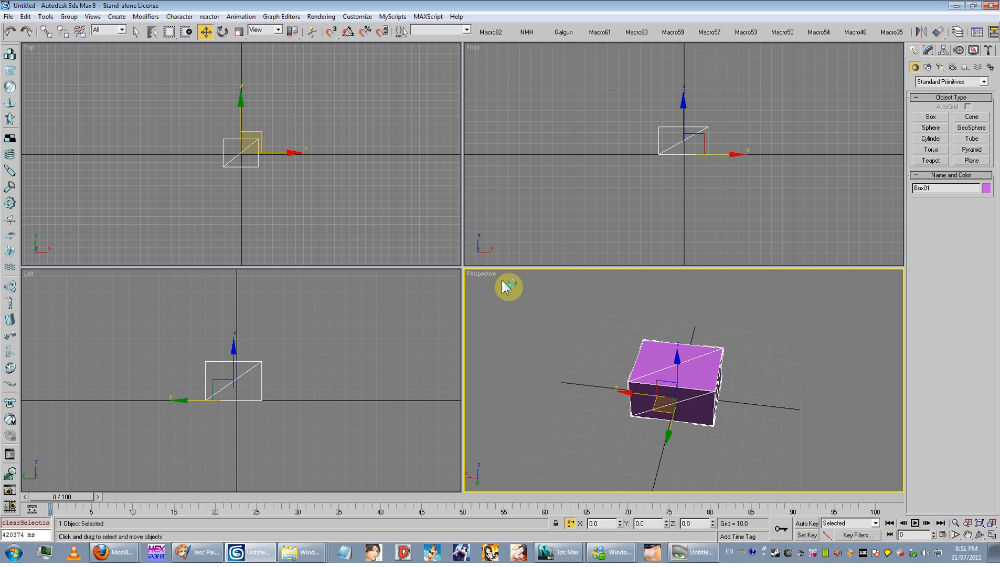
- Try moving the box across the ground plane in different directions, undoing each move
mouse_move(647, 404)
middle_mouse_down("alt")
mouse_move(657, 409)
mouse_move(649, 409)
middle_mouse_up("alt")
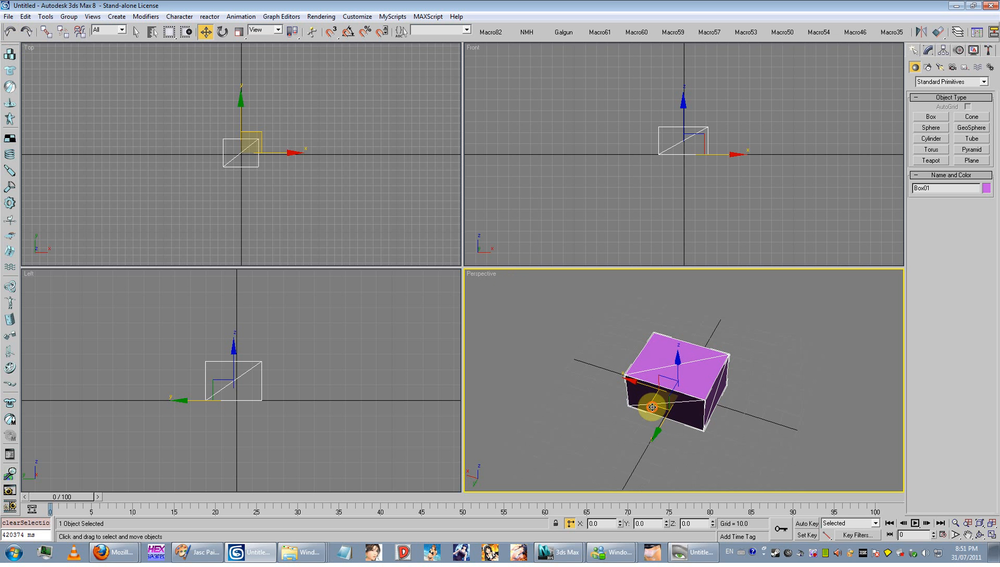
left_click_drag(654, 406, 512, 385)
key("ctrl+z")
left_click_drag(667, 409, 546, 340)
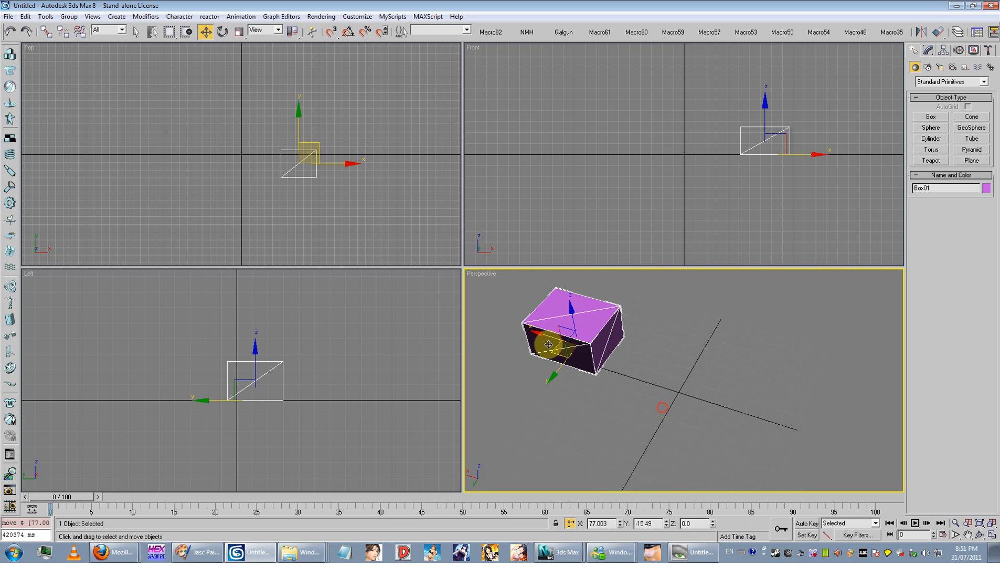
key("ctrl+z")
left_click_drag(647, 408, 780, 367)
key("ctrl+z")
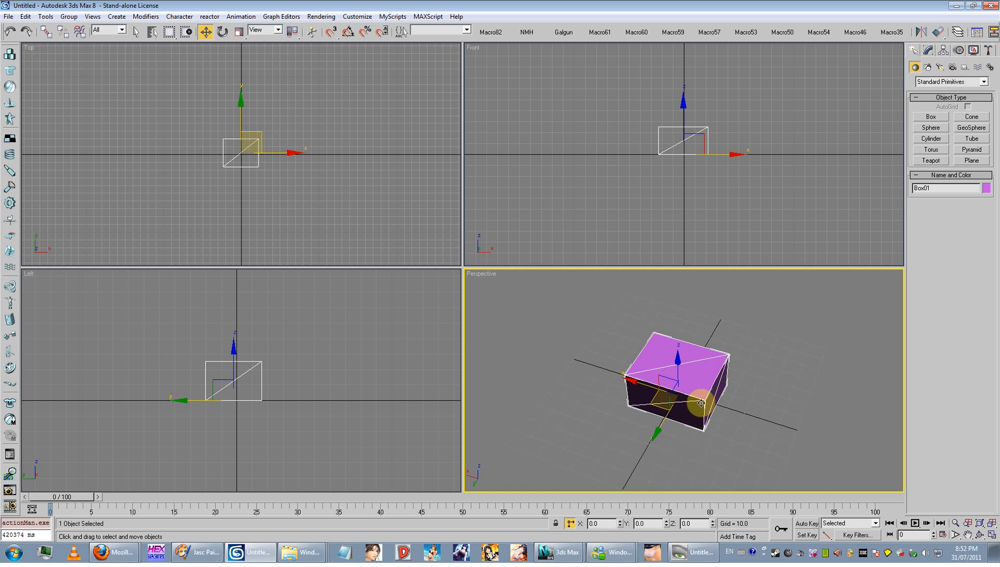
- Move the box off to one side, view it from another angle, and undo the move
left_click(25, 16)
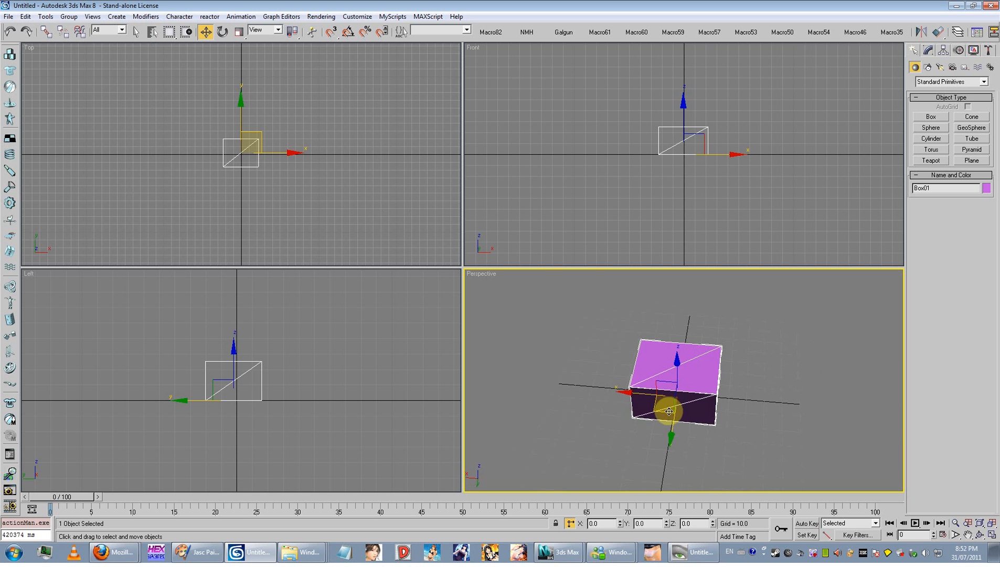
left_click(527, 374)
left_click(666, 406)
left_click_drag(665, 406, 603, 420)
middle_click_drag(603, 419, 660, 379, "alt")
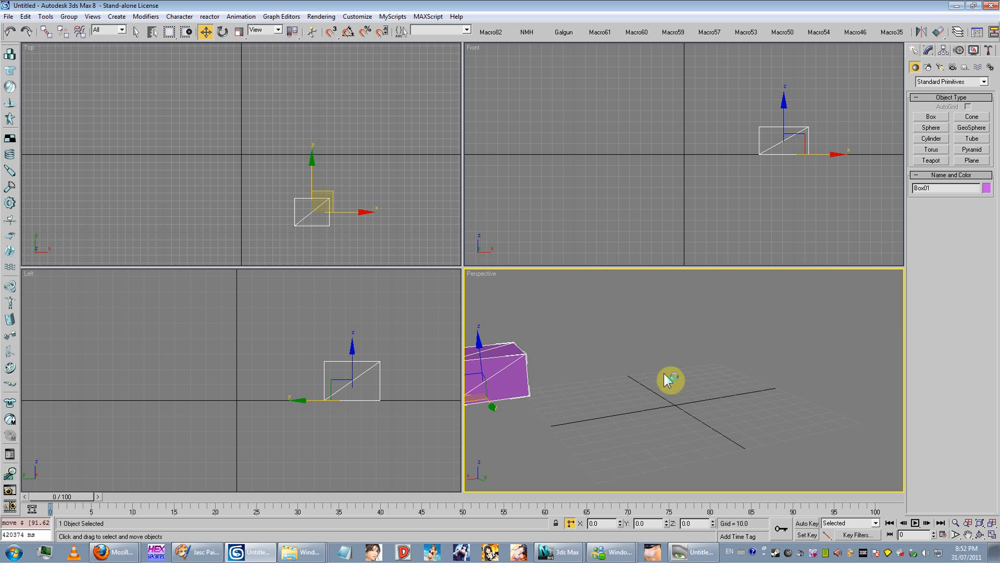
key("ctrl+z")
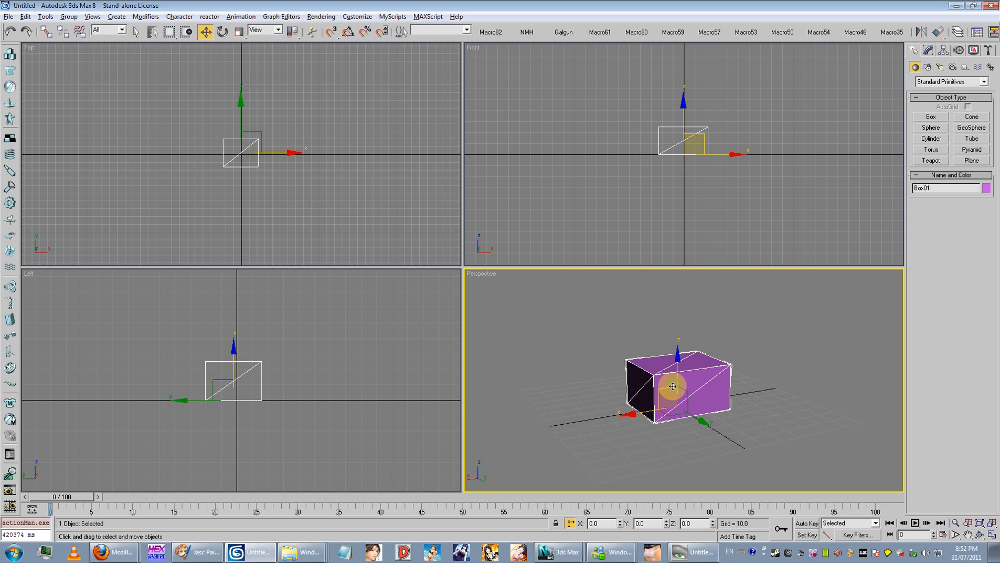
- Deselect and reselect the box, shift it a short distance along the ground plane, and undo that move
middle_click_drag(670, 384, 531, 404, "alt")
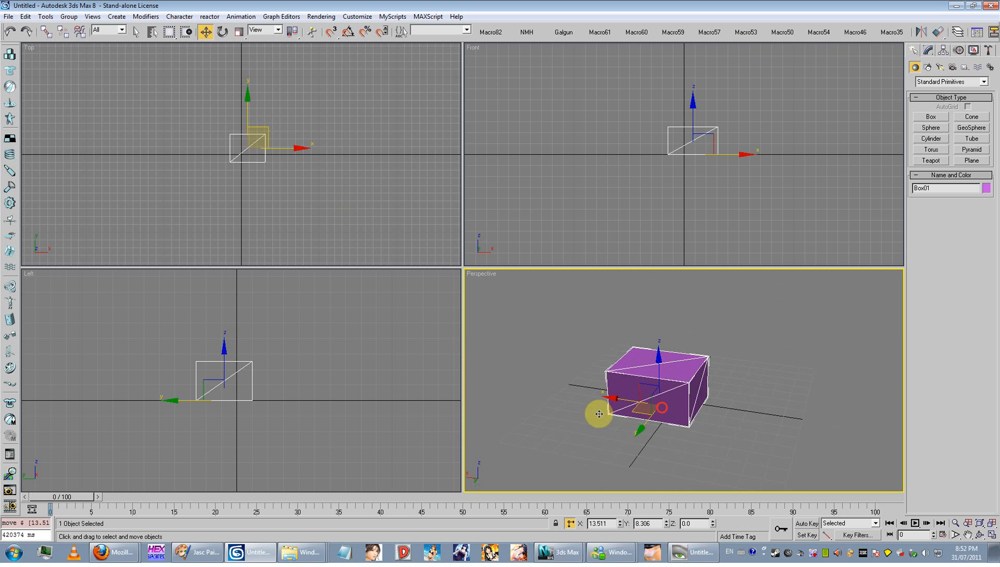
left_click(490, 414)
left_click(655, 399)
left_click(654, 402)
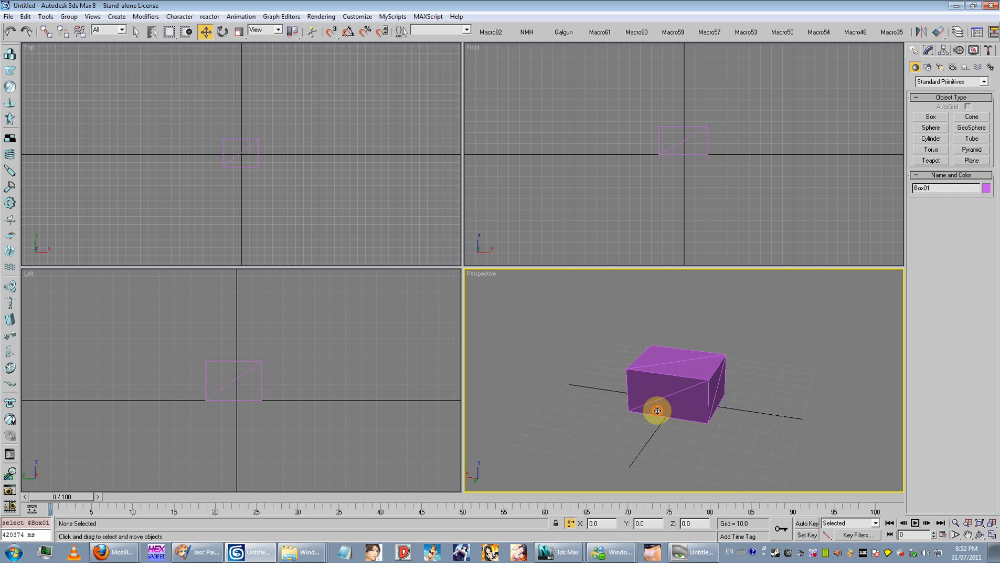
left_click(654, 407)
left_click_drag(654, 407, 599, 415)
key("ctrl+z")
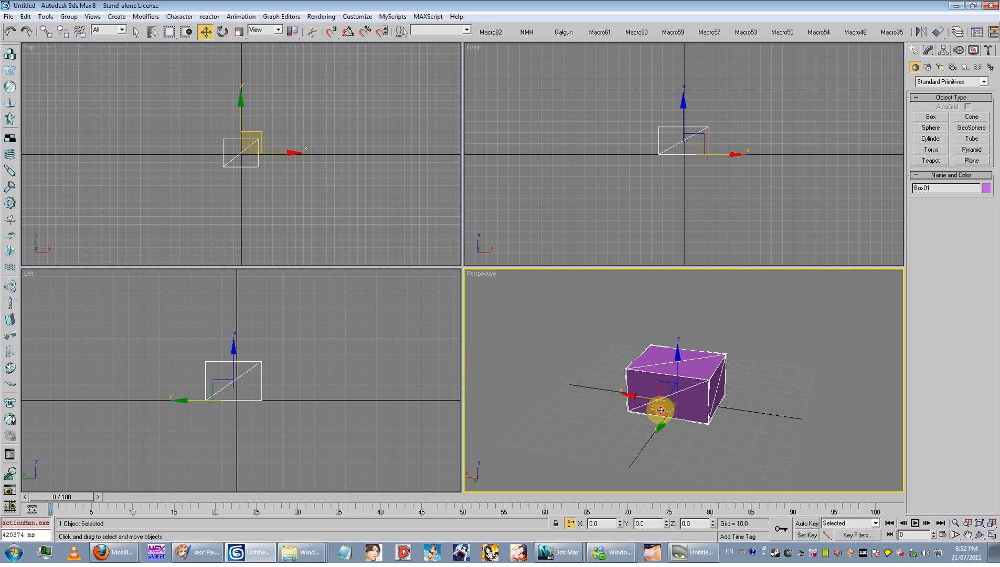
- Clone the box upward and sideways in the Perspective viewport as one independent copy
middle_click_drag(635, 390, 679, 412, "alt")
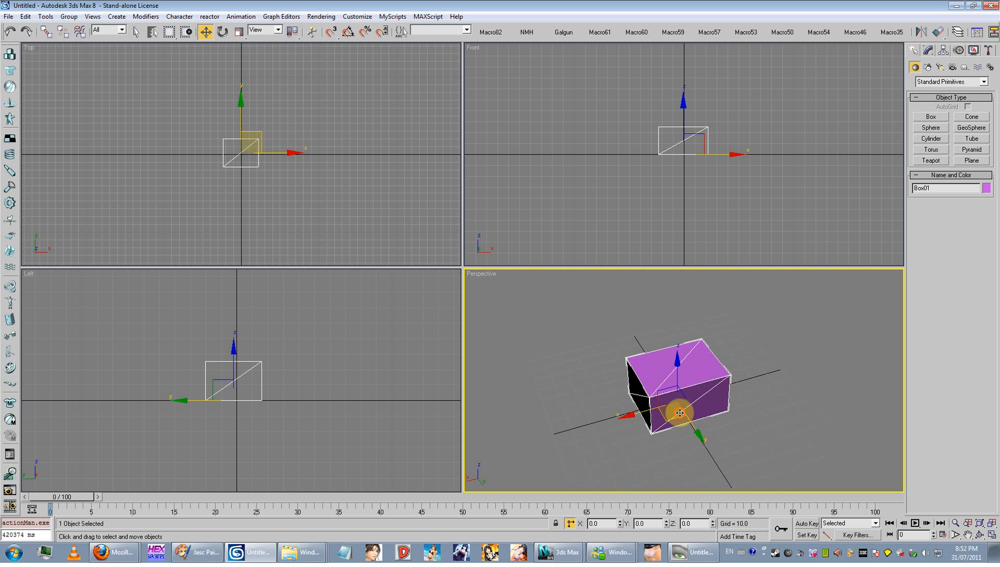
left_click(707, 423)
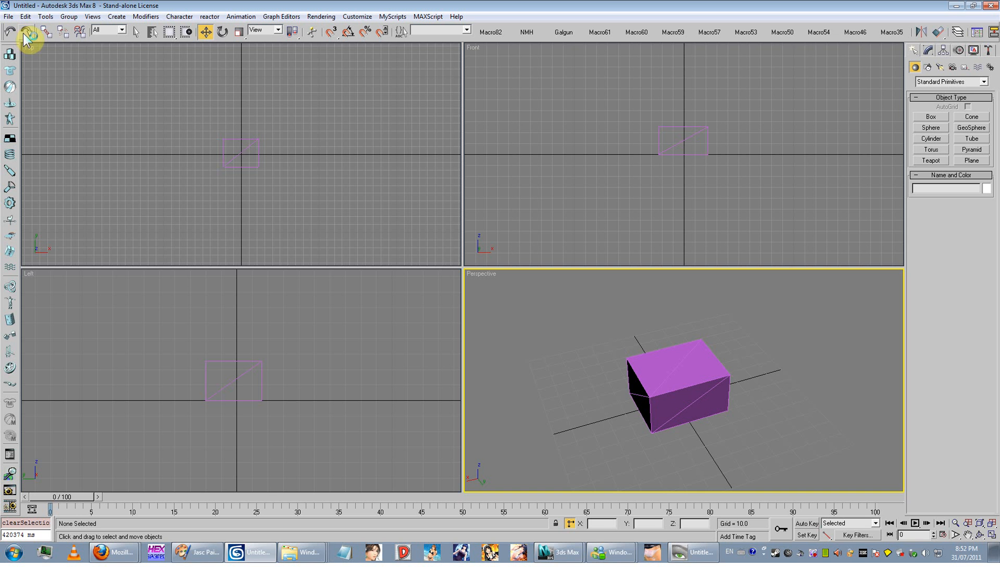
middle_click_drag(634, 387, 669, 408, "alt")
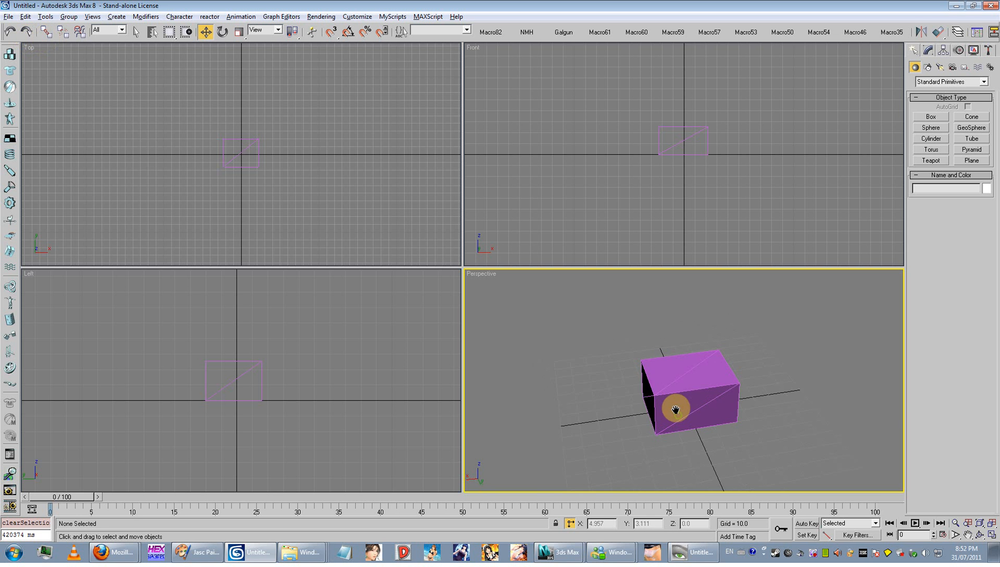
left_click(683, 405)
left_click_drag(683, 406, 557, 286, "shift")
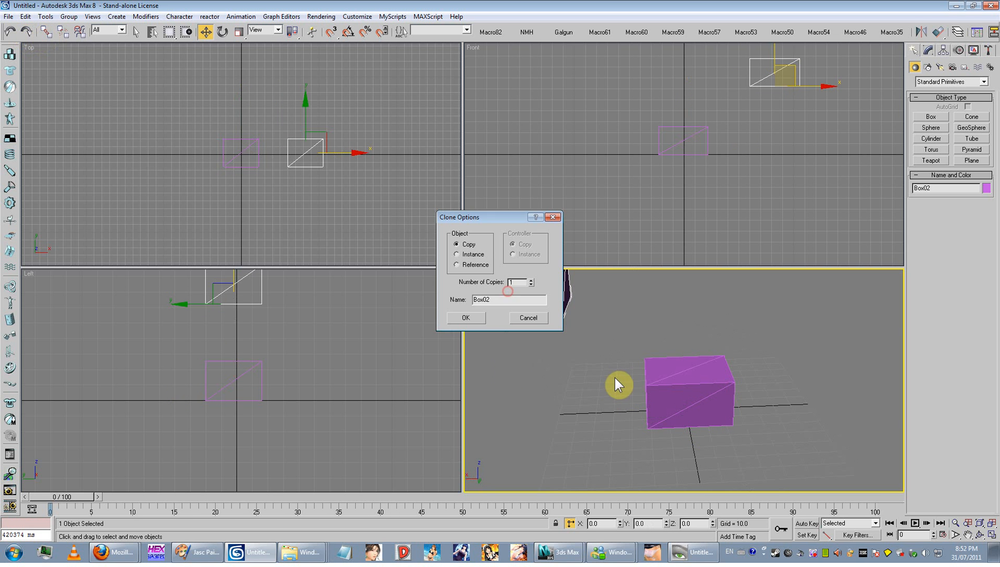
left_click(483, 322)
- Reposition the original box and link the cloned box to it as its child
scroll(557, 368, "down", 4)
left_click(691, 403)
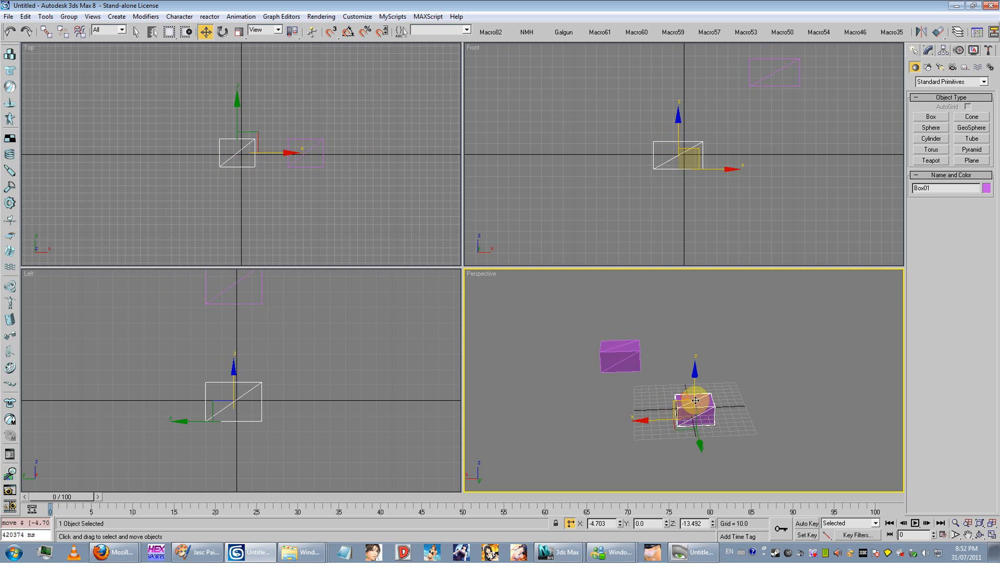
left_click_drag(691, 404, 703, 379)
left_click_drag(621, 352, 715, 389)
left_click(46, 31)
left_click(205, 31)
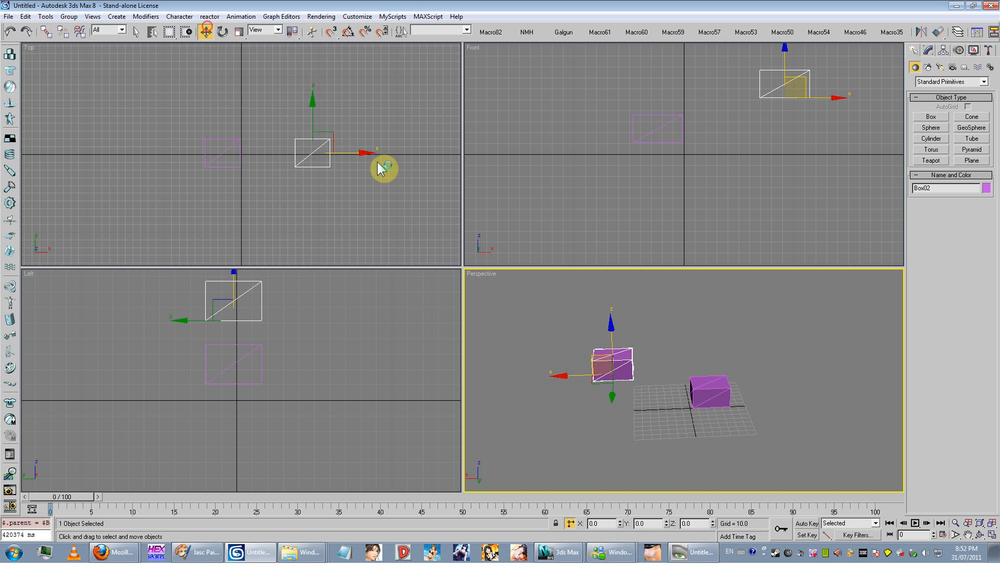
- Move the child box and the parent box alternately in the Perspective viewport to demonstrate the linked movement
left_click_drag(629, 363, 629, 335)
left_click_drag(710, 379, 699, 353)
left_click_drag(600, 346, 602, 360)
mouse_move(710, 390)
left_mouse_down()
mouse_move(710, 375)
mouse_move(699, 397)
mouse_move(710, 399)
mouse_move(681, 397)
mouse_move(703, 386)
mouse_move(696, 391)
left_mouse_up()
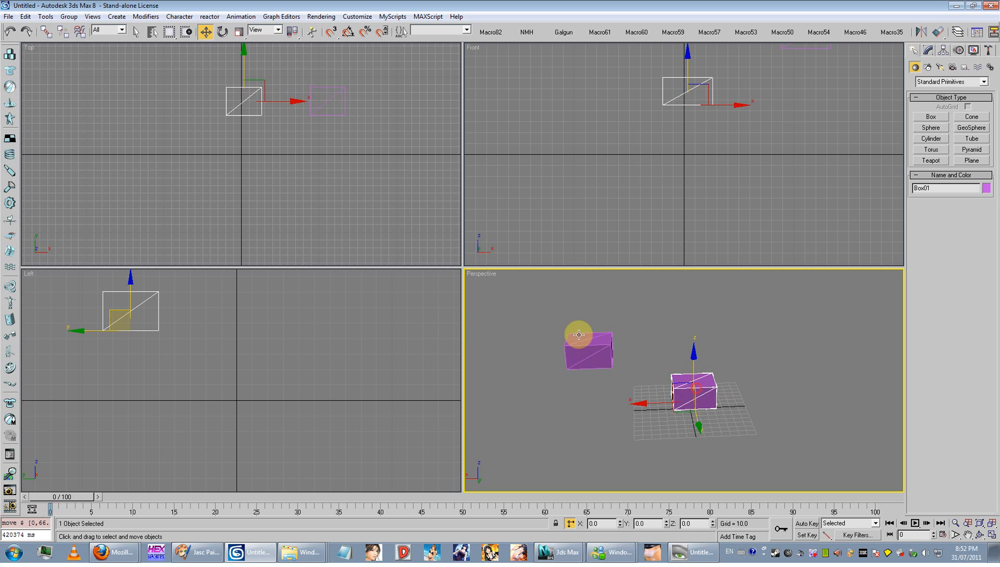
mouse_move(604, 356)
left_mouse_down()
mouse_move(616, 353)
mouse_move(607, 362)
mouse_move(621, 370)
mouse_move(602, 358)
mouse_move(659, 364)
mouse_move(598, 358)
mouse_move(606, 355)
left_mouse_up()
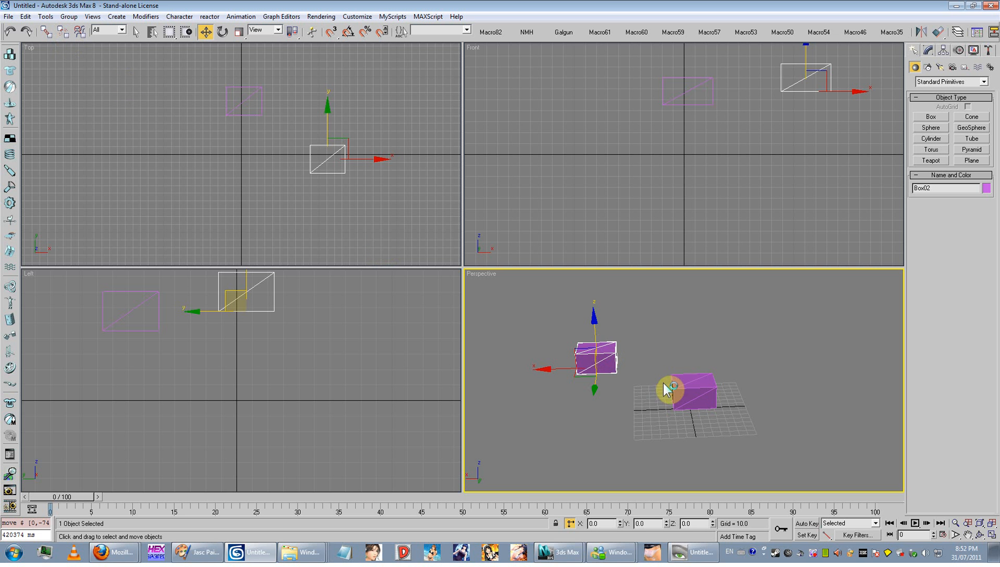
left_click_drag(666, 390, 686, 366)
left_click_drag(596, 358, 594, 346)
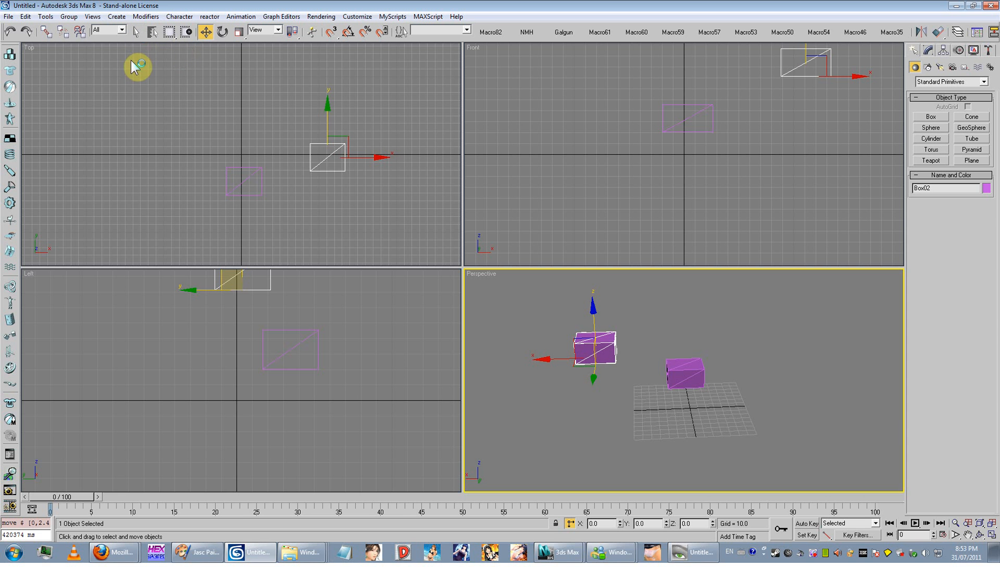
- Practise selecting the boxes individually and by region with the Select Object tool, leaving the original box selected
left_click(137, 31)
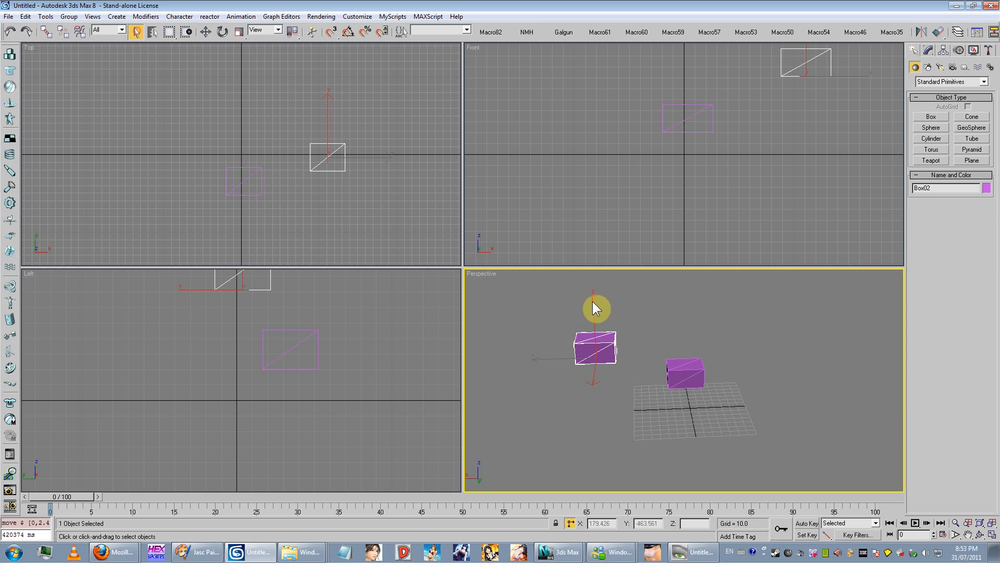
left_click(723, 346)
left_click(686, 375)
left_click_drag(654, 319, 540, 402)
left_click_drag(712, 375, 563, 394)
- Open the Select Objects list with all object types shown, and exclude shapes, helpers, XRefs and bone objects
left_click(153, 33)
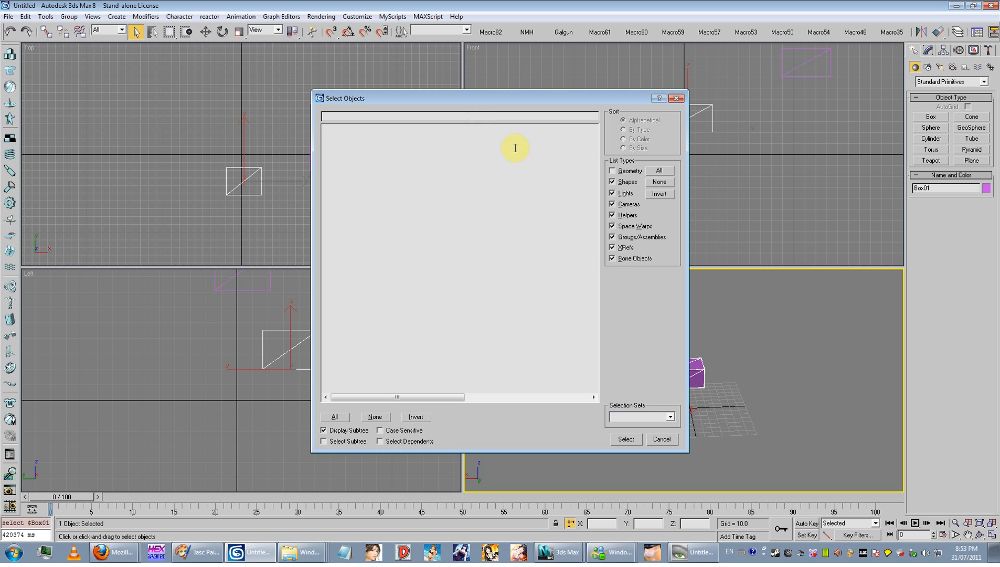
left_click(659, 170)
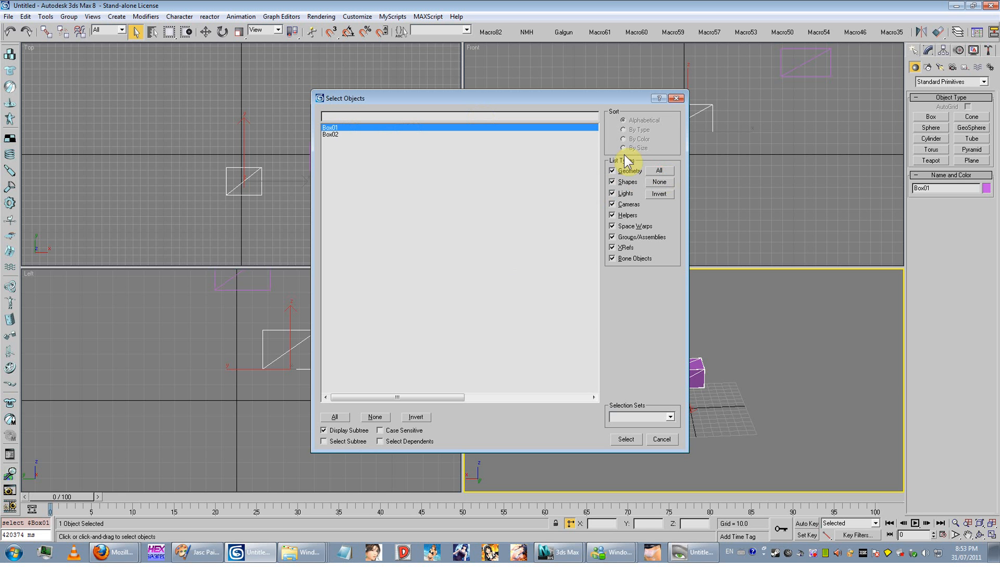
left_click(619, 182)
left_click(619, 215)
left_click(616, 247)
left_click(616, 259)
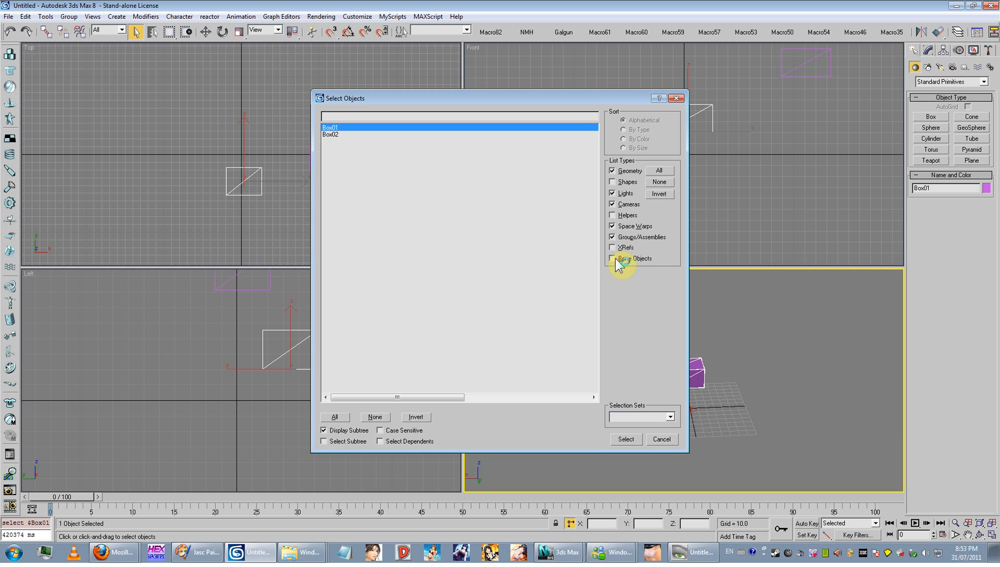
- Exclude groups/assemblies, cameras and geometry from the object list and include shapes
left_click(620, 237)
left_click(620, 204)
left_click(622, 181)
left_click(625, 170)
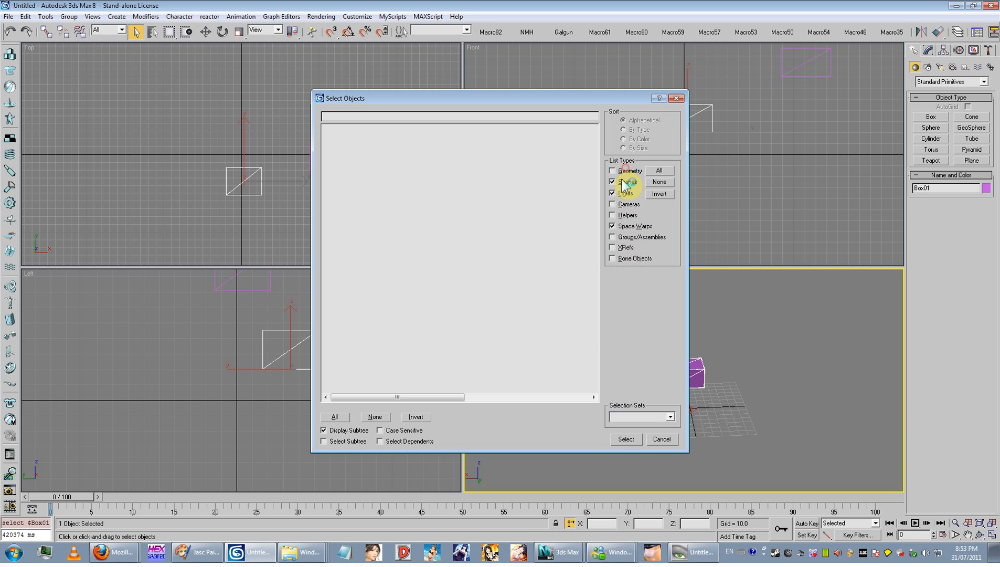
- Exclude shapes and include helpers in the object list, and switch the geometry filter on and back off
left_click(622, 181)
left_click(619, 213)
left_click(623, 265)
left_click(629, 171)
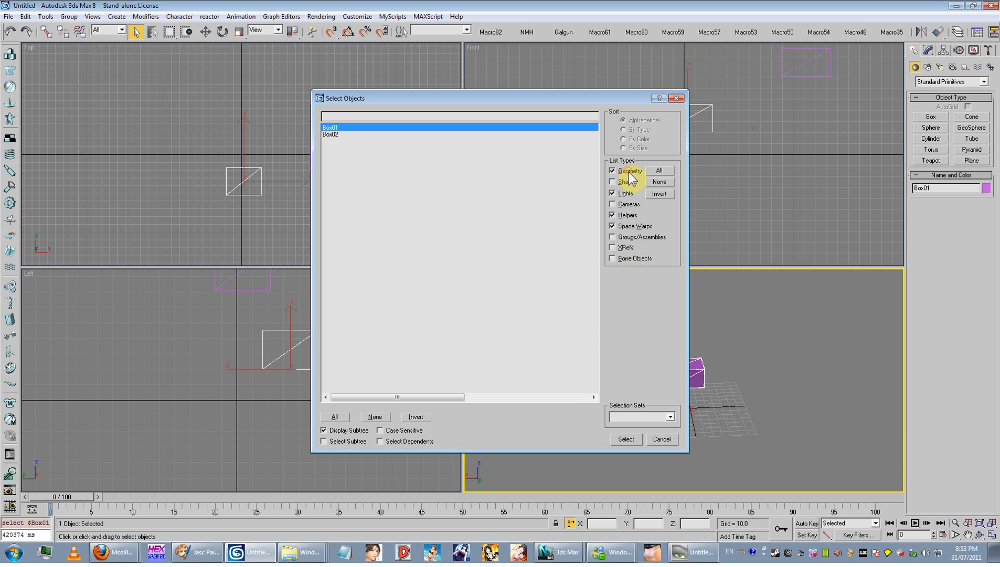
left_click(613, 170)
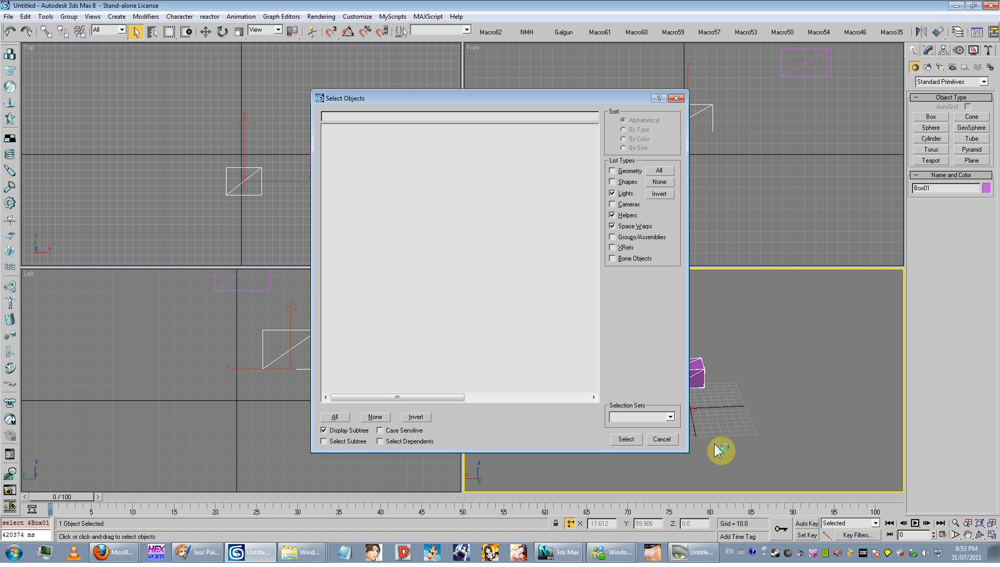
- Switch to 3ds Max Design 2011, open Select From Scene, and change which object types it lists
left_click(575, 548)
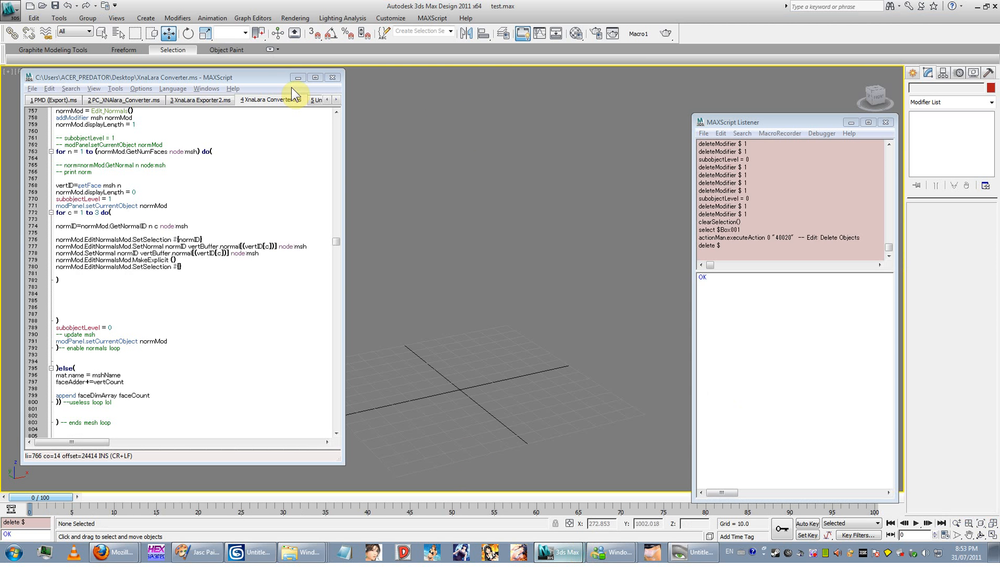
left_click(116, 34)
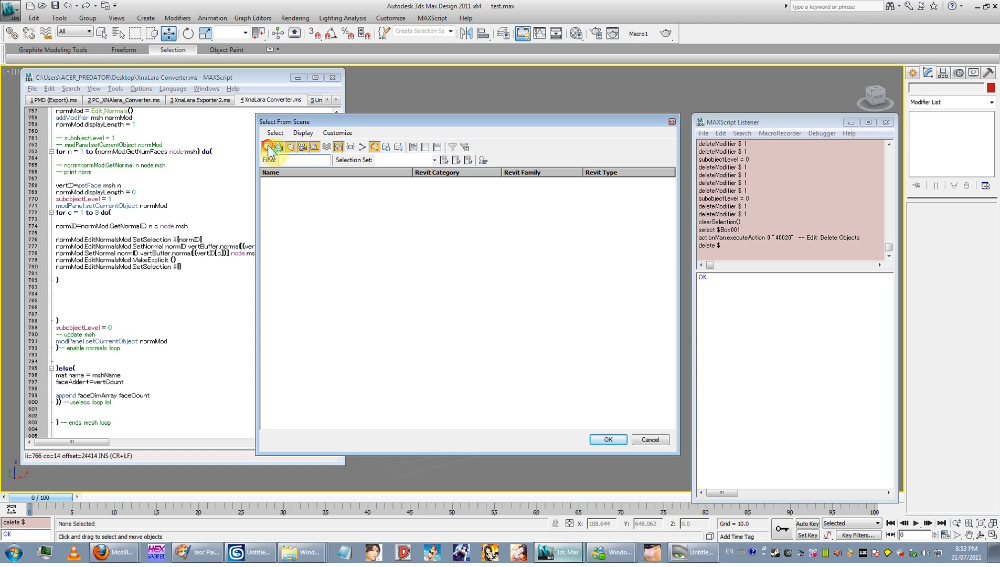
left_click(315, 149)
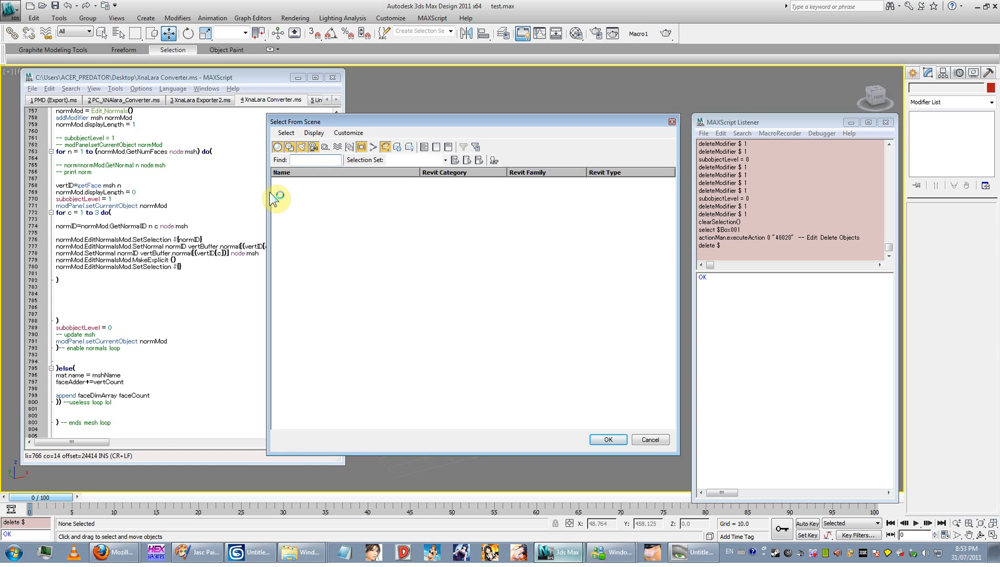
- Widen and cancel Select From Scene, switch back to 3ds Max 8, and show all object types in its Select Objects list
left_click_drag(268, 196, 228, 197)
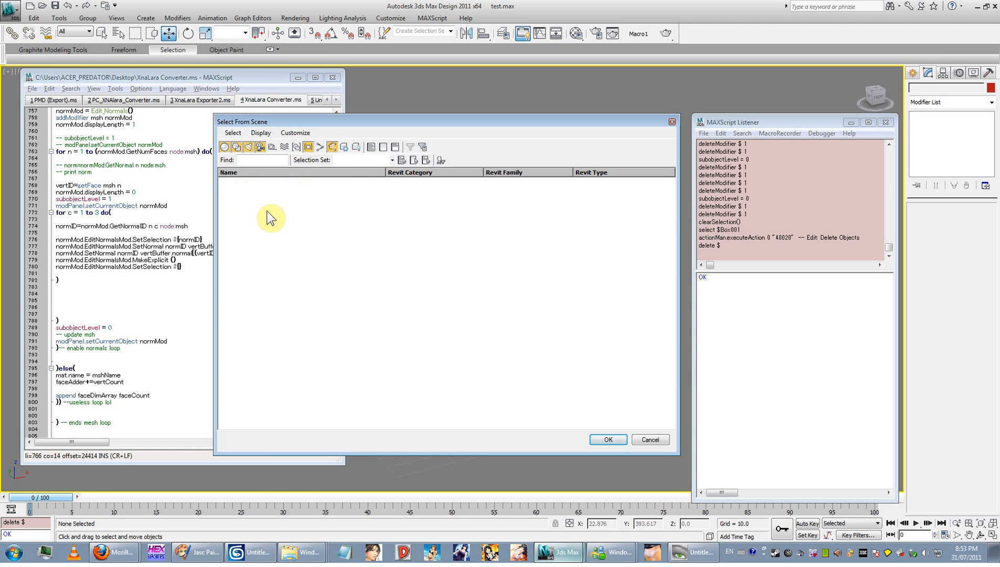
left_click(649, 440)
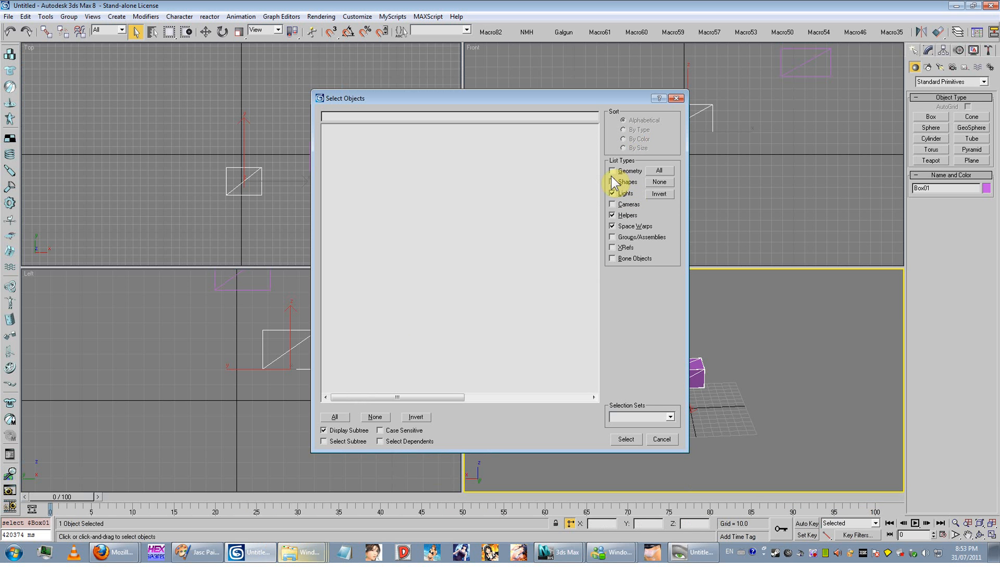
left_click(658, 170)
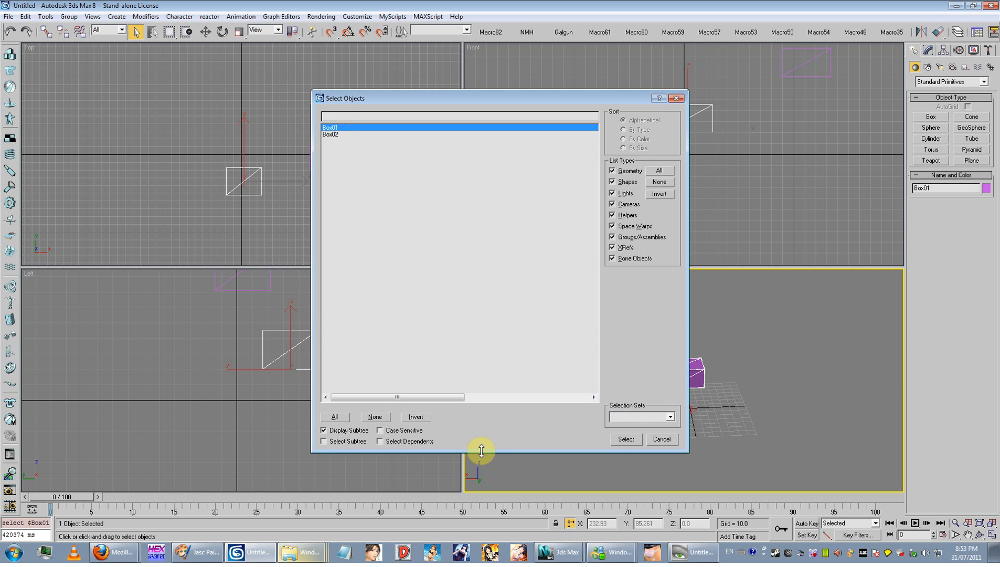
left_click(662, 439)
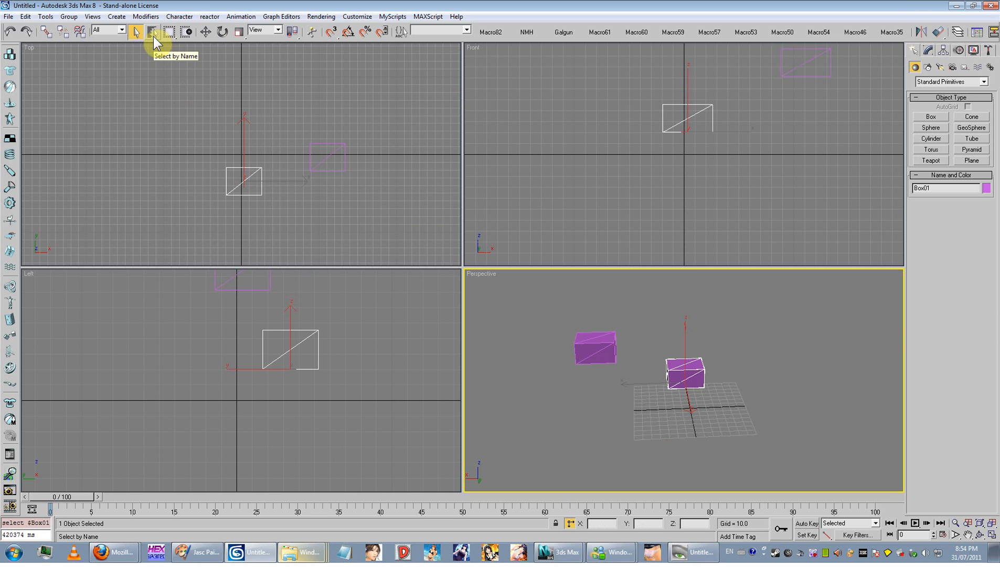
- Reopen the Select Objects list twice and dismiss it each time without selecting anything
key("h")
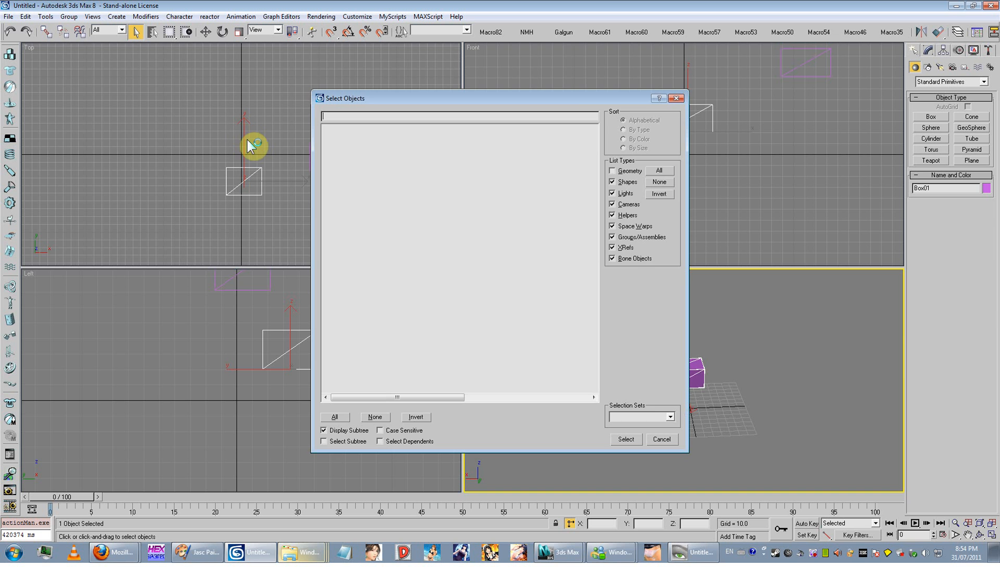
left_click(677, 98)
key("h")
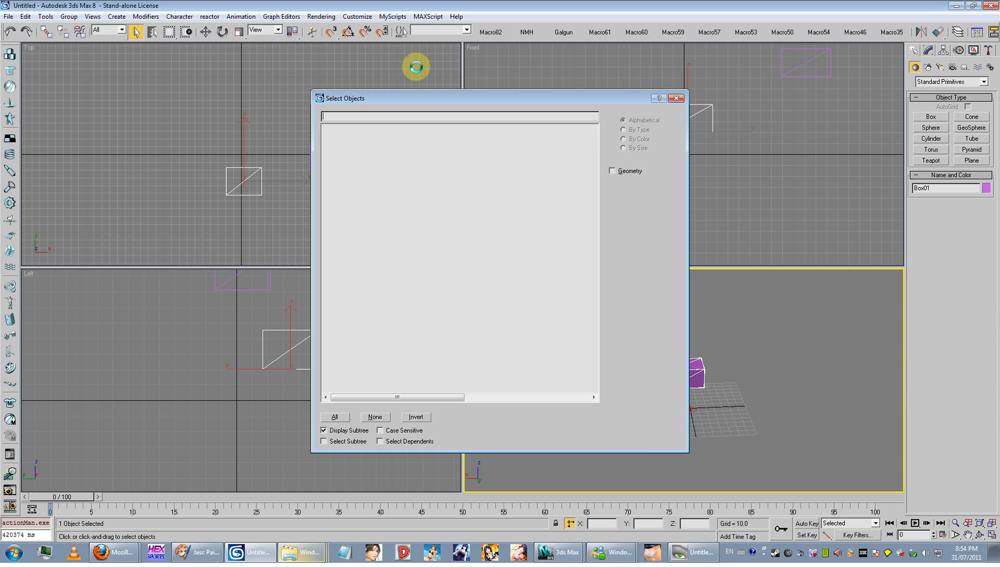
left_click(676, 98)
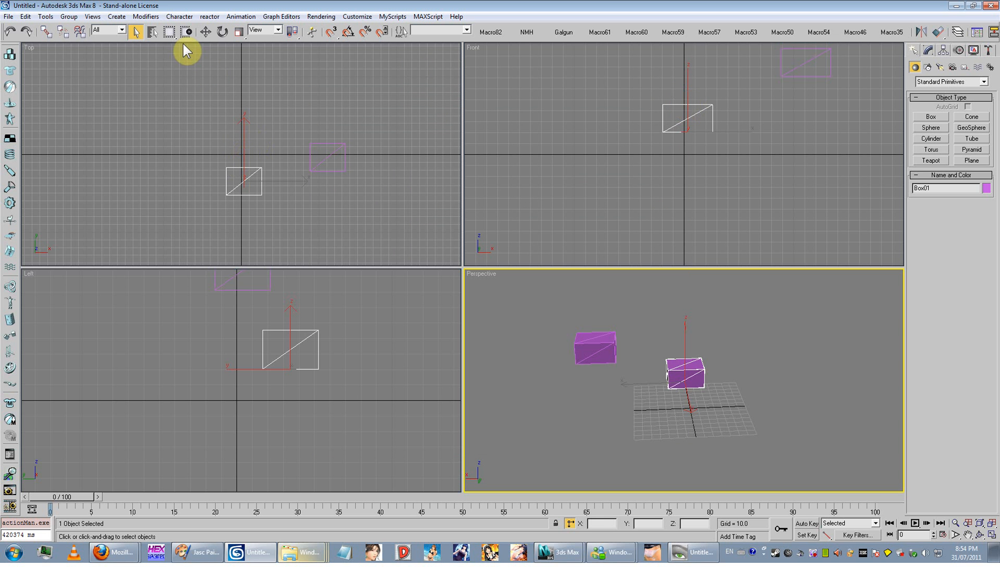
- Try the selection region shapes and the Window/Crossing selection toggle
mouse_move(177, 36)
left_mouse_down()
mouse_move(174, 118)
mouse_move(170, 49)
left_mouse_up()
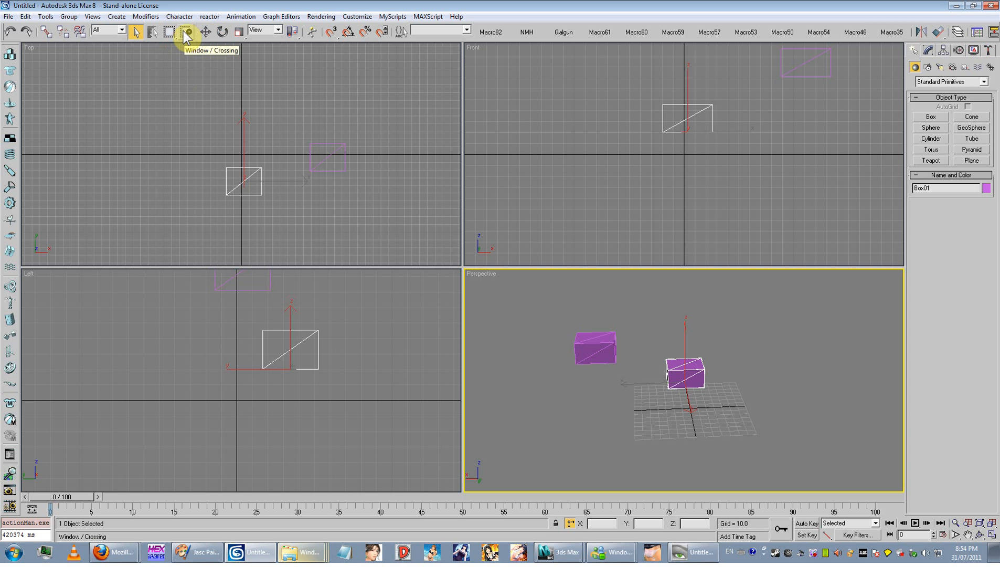
left_click(184, 32)
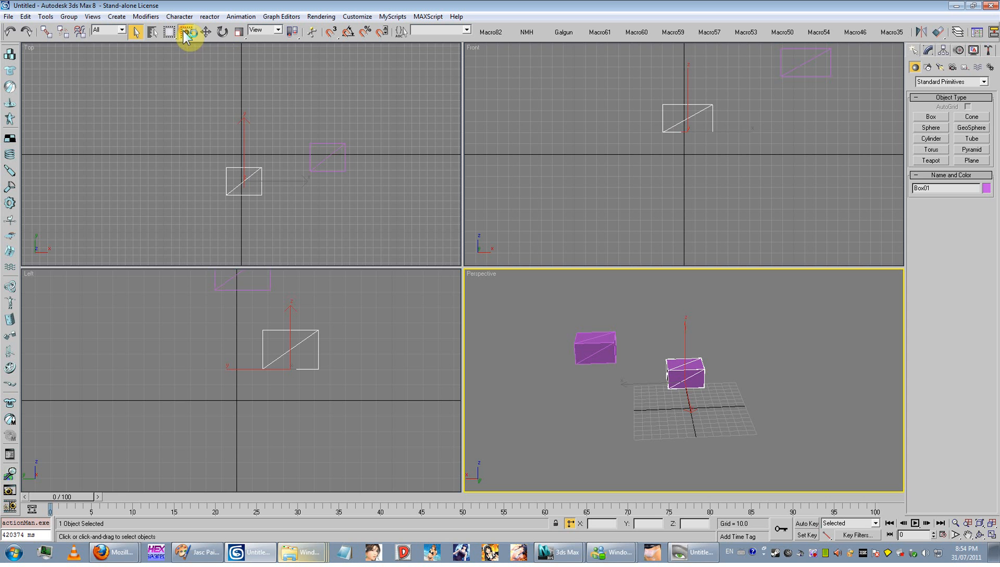
- Move Box01 about -24 units in X and downwards, and move Box02 about -51 units in X and slightly down
left_click(207, 32)
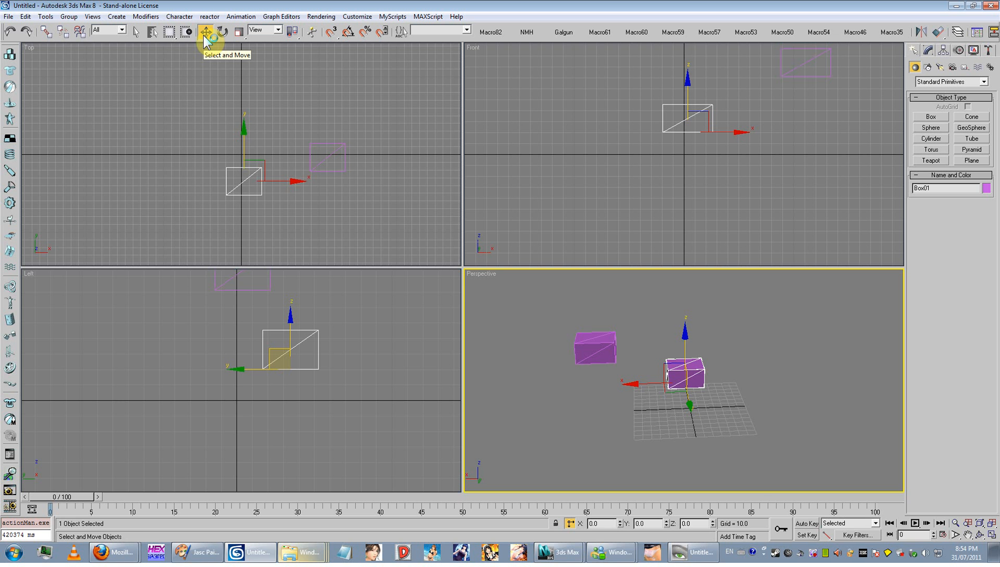
left_click_drag(662, 376, 692, 375)
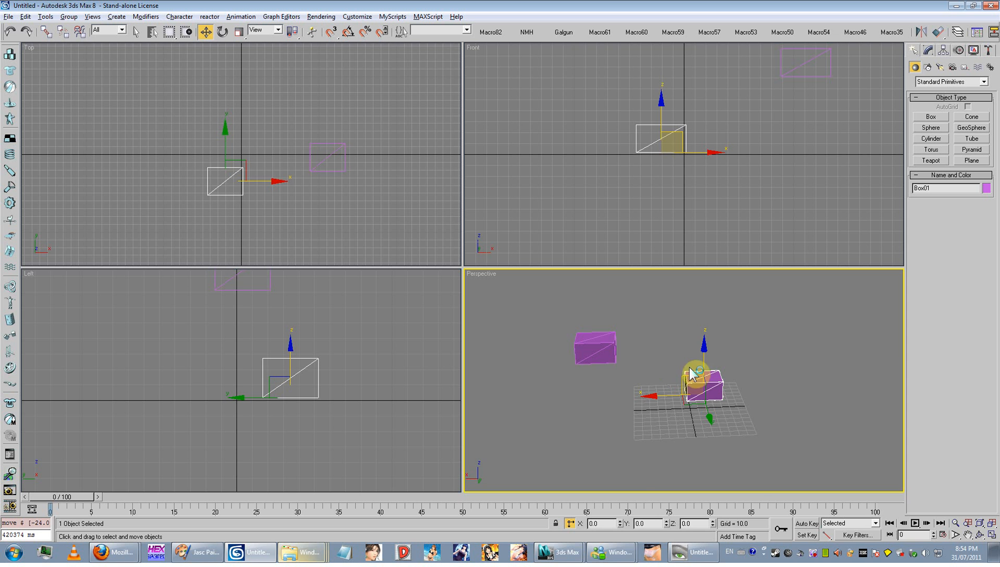
scroll(692, 378, "up", 3)
left_click_drag(568, 366, 632, 357)
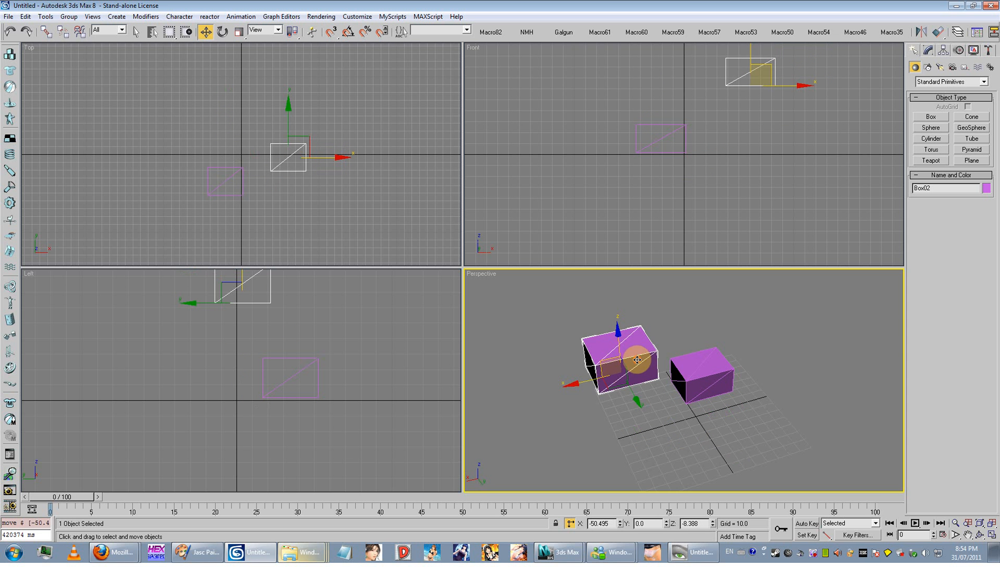
middle_click_drag(631, 358, 664, 381, "alt")
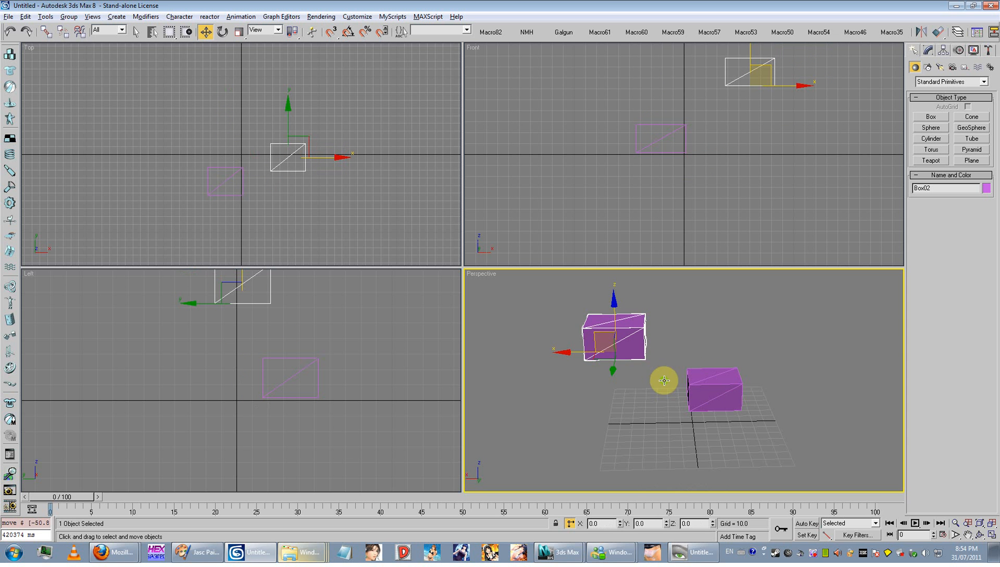
- Select both boxes, rotate them together about their common center, and uniformly scale them down to about 76%
left_click(223, 32)
left_click_drag(737, 342, 516, 437)
left_click_drag(668, 391, 442, 248)
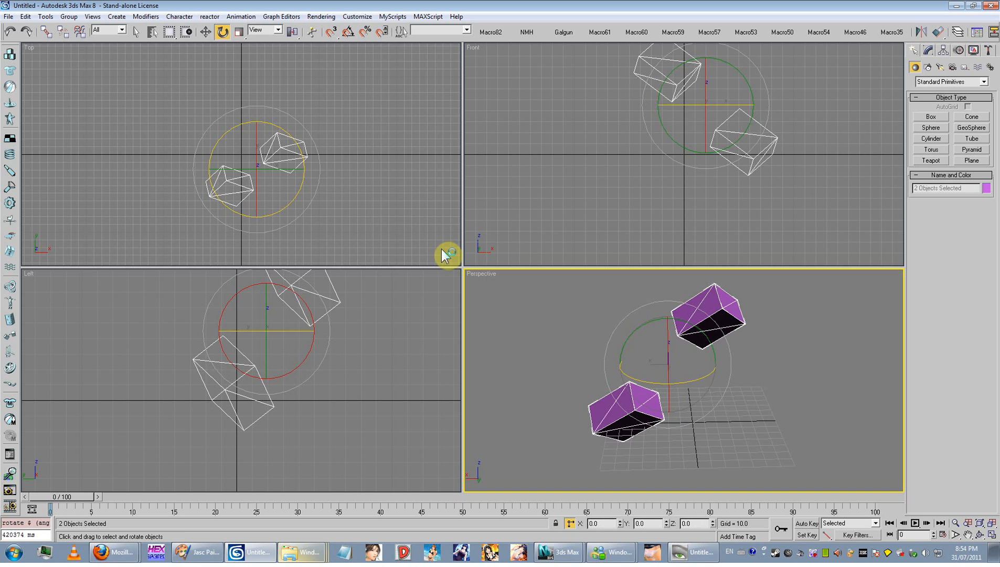
left_click(239, 31)
left_click_drag(653, 349, 635, 379)
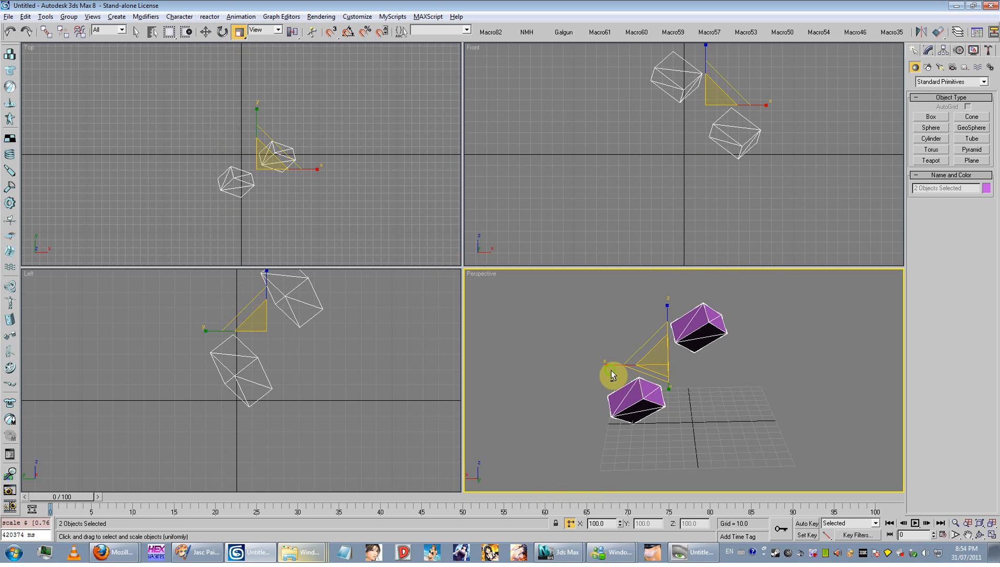
middle_click_drag(613, 373, 638, 393, "alt")
- Undo the scaling and rotation of the two boxes and clear the selection
left_click(222, 33)
key("ctrl+z")
left_click(793, 403)
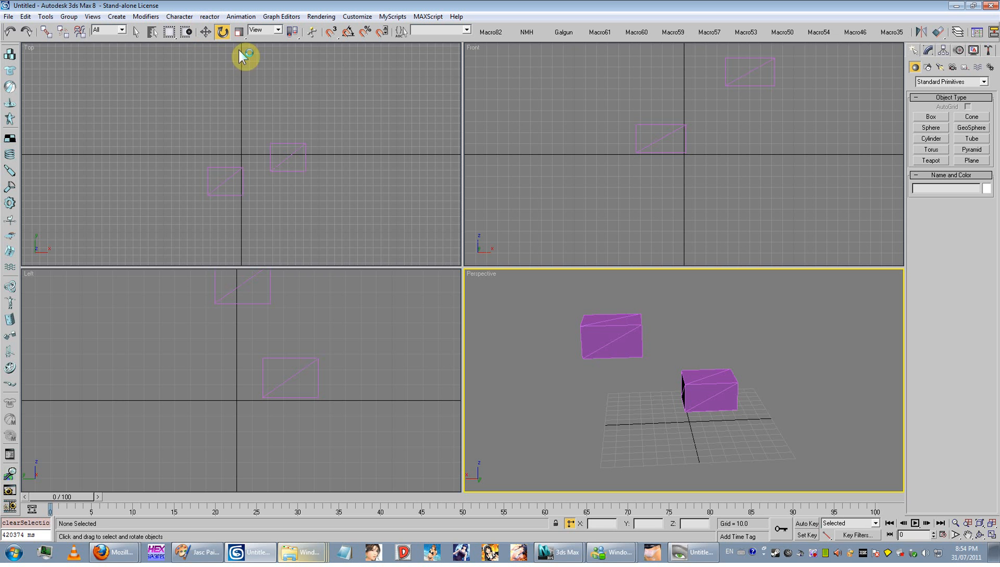
- Select one box, add the other to the selection, and deselect both
middle_click_drag(704, 399, 697, 398)
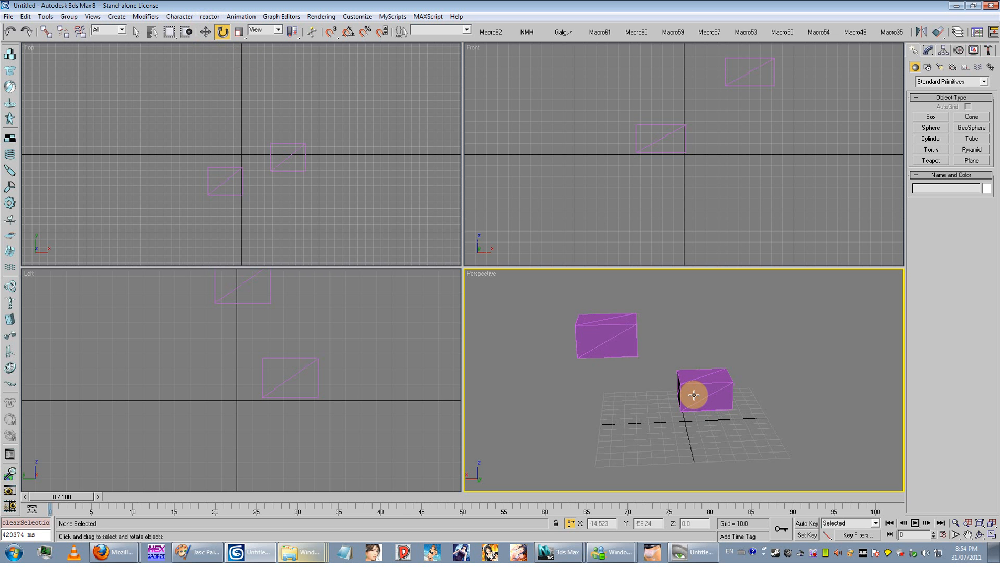
left_click(681, 386)
left_click(609, 345, "ctrl")
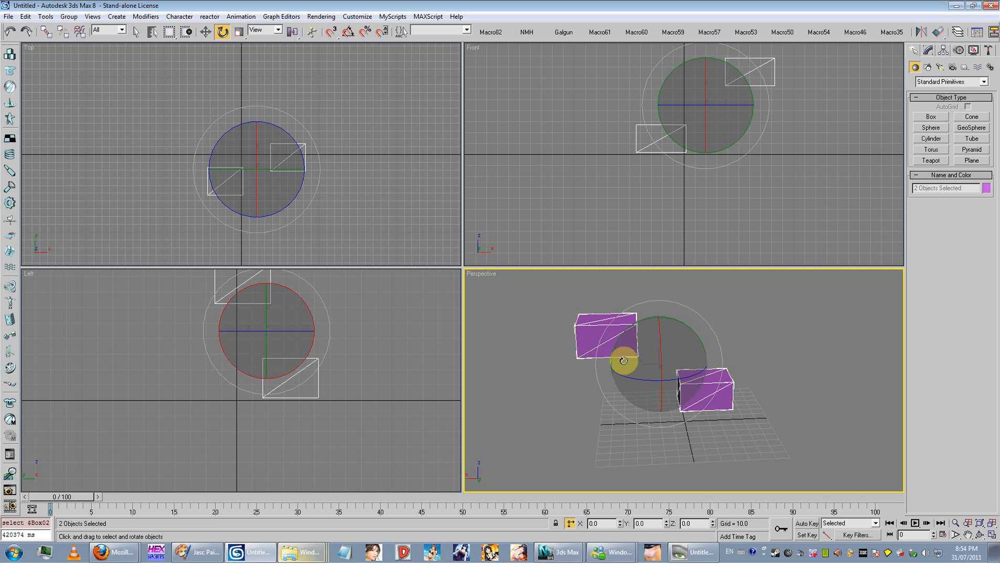
left_click(780, 298)
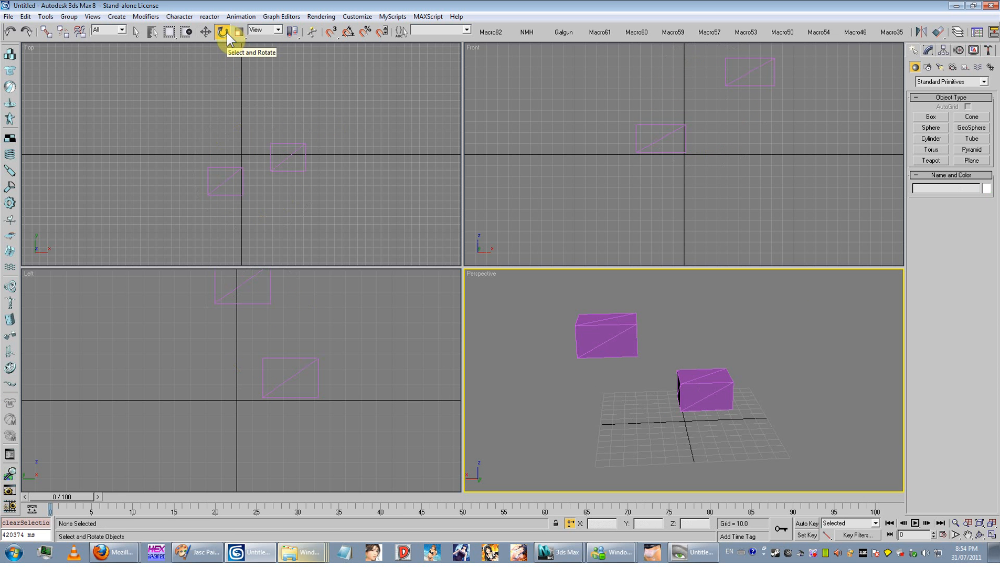
- Region-select both boxes in the Perspective view and rotate them together with Select and Rotate
left_click_drag(790, 299, 552, 444)
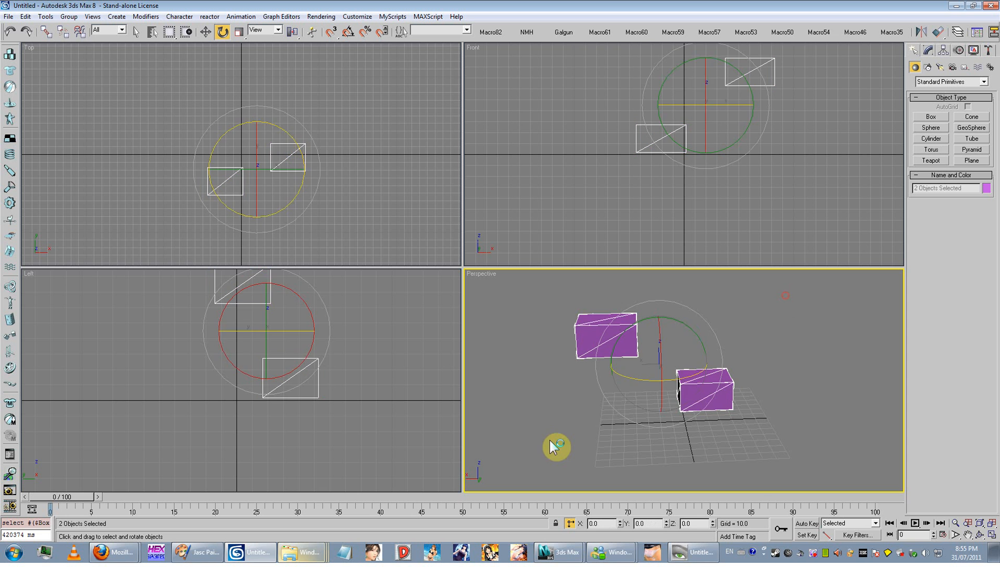
left_click_drag(664, 340, 290, 111)
left_click(979, 534)
left_click(222, 32)
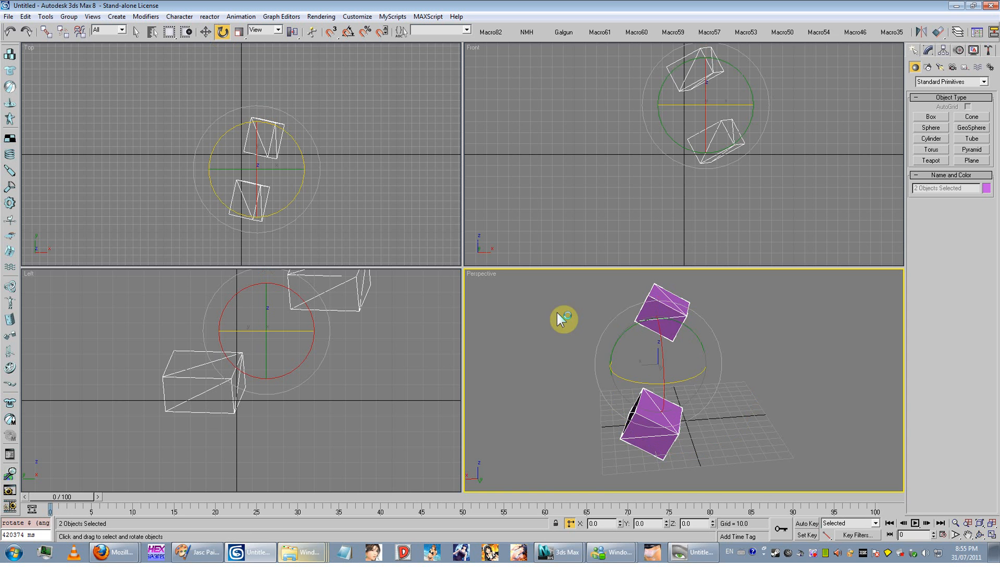
- Rotate the two selected boxes once more, undo their rotations, and deselect them
middle_click_drag(558, 313, 519, 281)
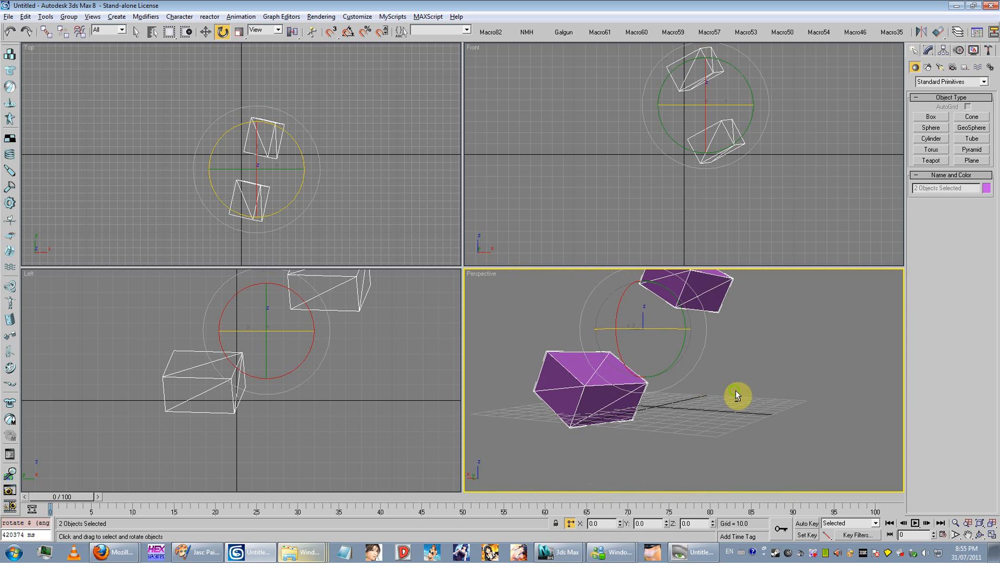
middle_click_drag(736, 394, 755, 389, "alt")
mouse_move(659, 397)
middle_mouse_down()
mouse_move(686, 404)
mouse_move(674, 393)
middle_mouse_up()
scroll(686, 405, "up", 3)
left_click_drag(652, 331, 662, 356)
key("ctrl+z")
scroll(682, 354, "down", 5)
middle_click_drag(692, 354, 675, 389)
scroll(696, 364, "up", 3)
left_click(807, 342)
middle_click_drag(750, 375, 569, 309, "alt")
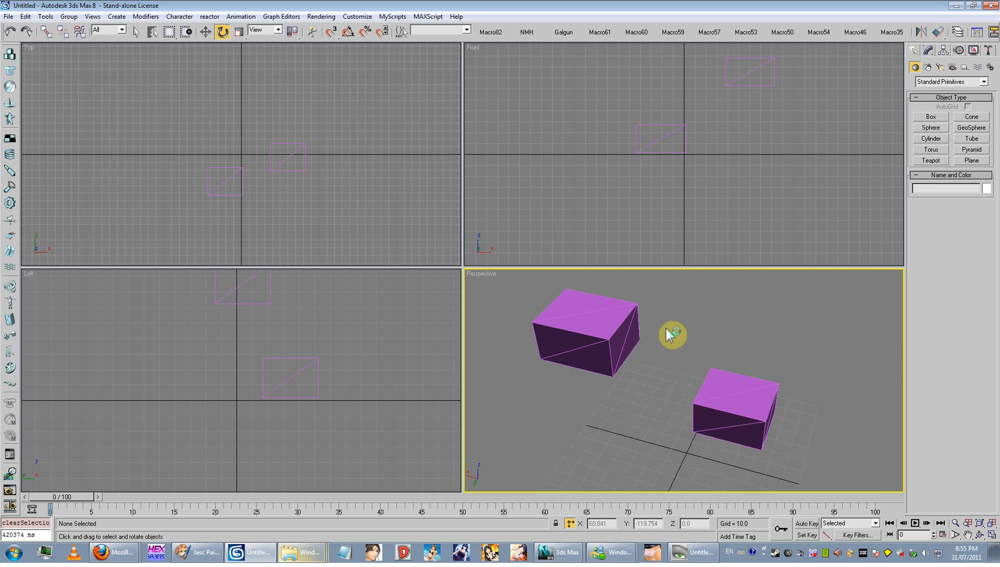
- Region-select Box01 alone in the Perspective view, followed by a larger region that selects both boxes
left_click_drag(770, 311, 723, 398)
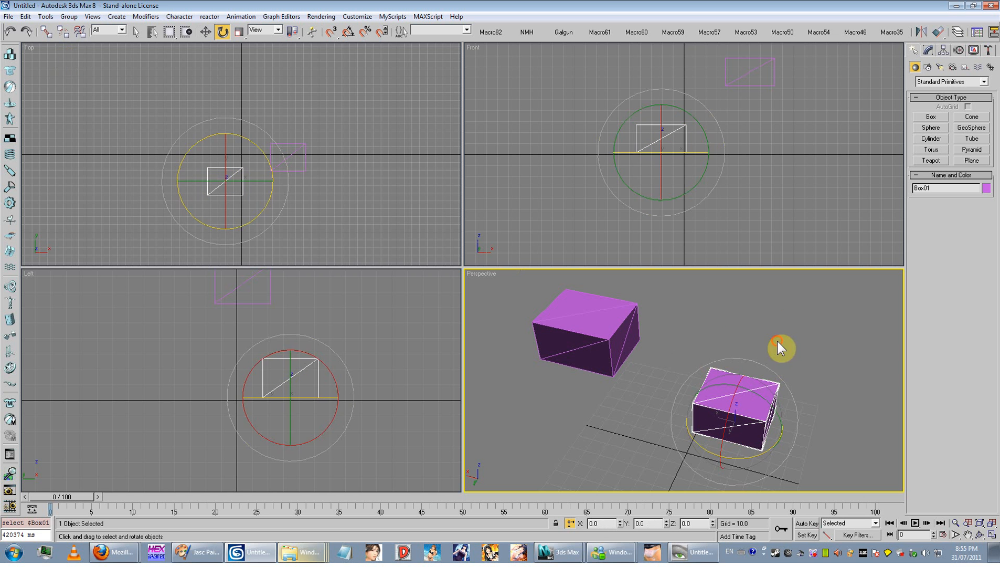
left_click_drag(801, 303, 527, 385)
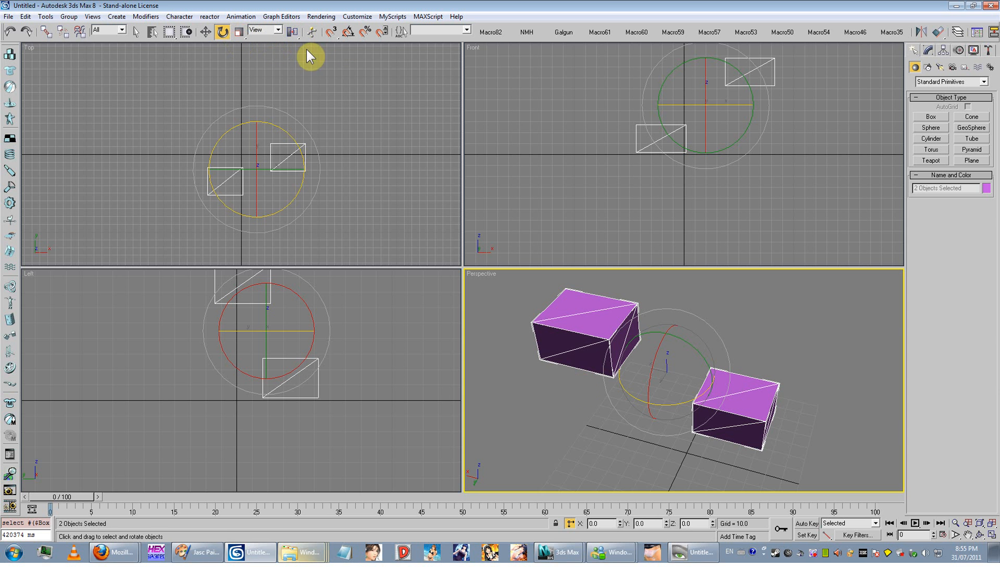
middle_click_drag(561, 314, 467, 257, "alt")
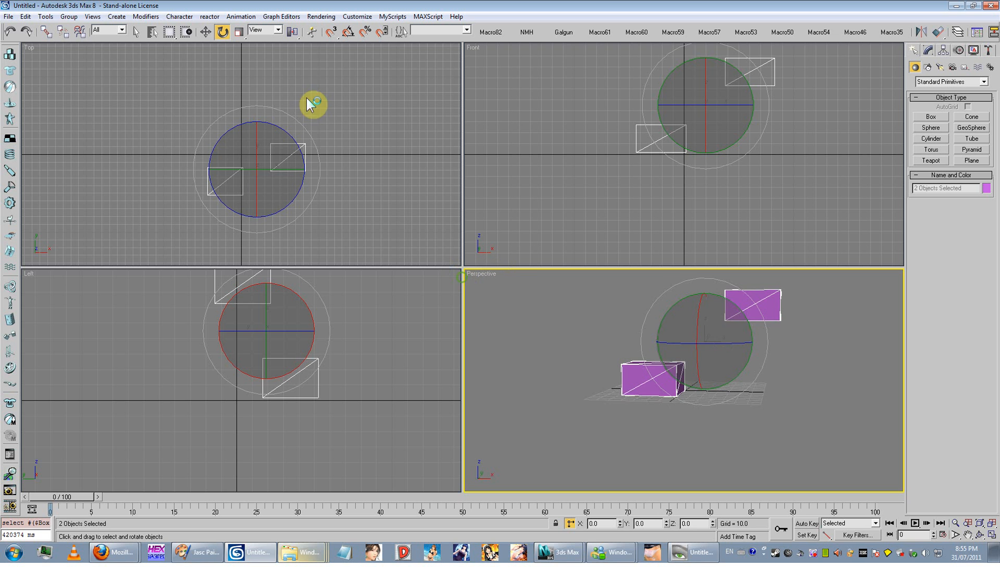
- Select only Box01 and move it about 3 units along negative Y and slightly upwards
left_click(206, 33)
left_click(650, 440)
left_click(632, 397)
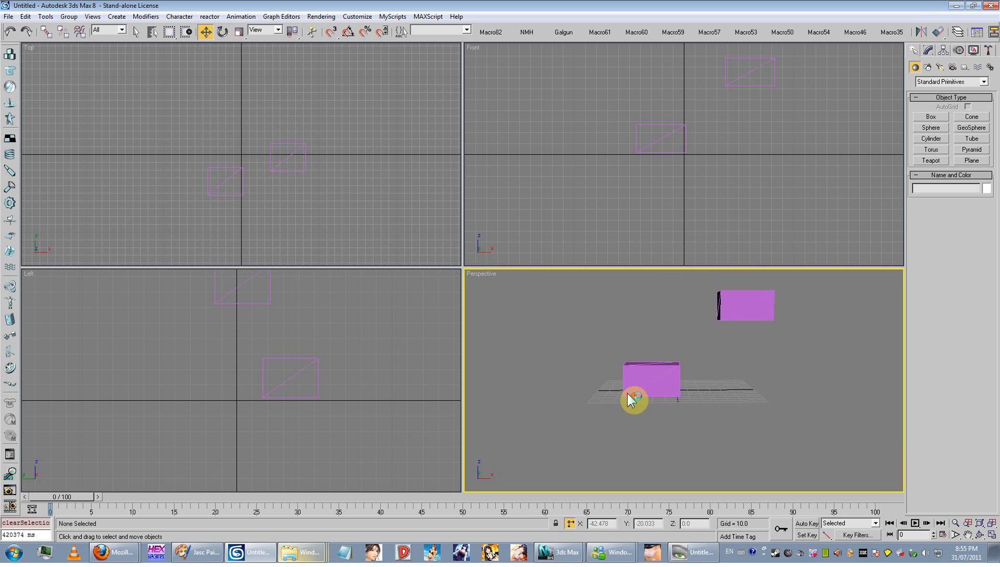
scroll(628, 394, "up", 4)
middle_click_drag(627, 394, 661, 379, "alt")
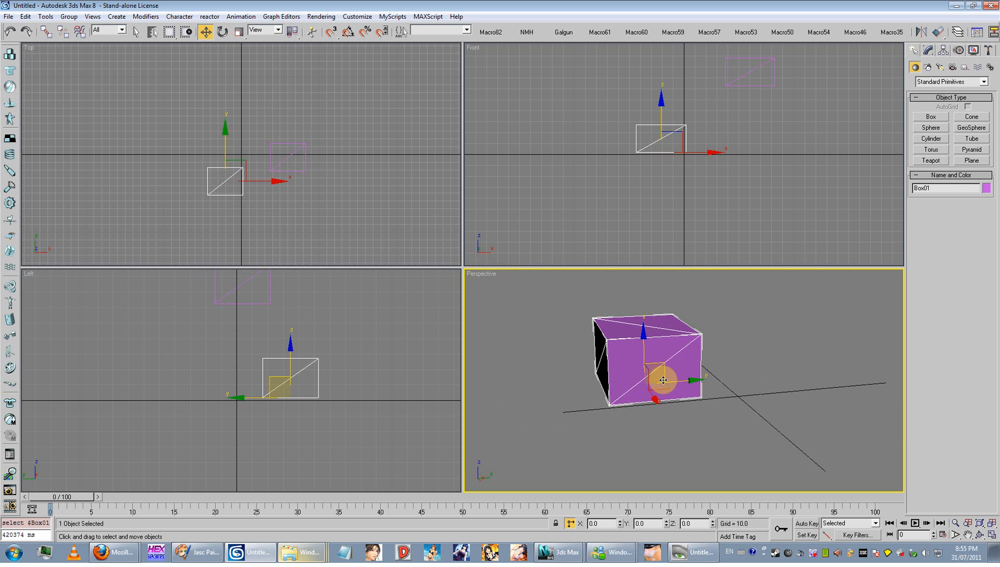
left_click_drag(659, 374, 645, 360)
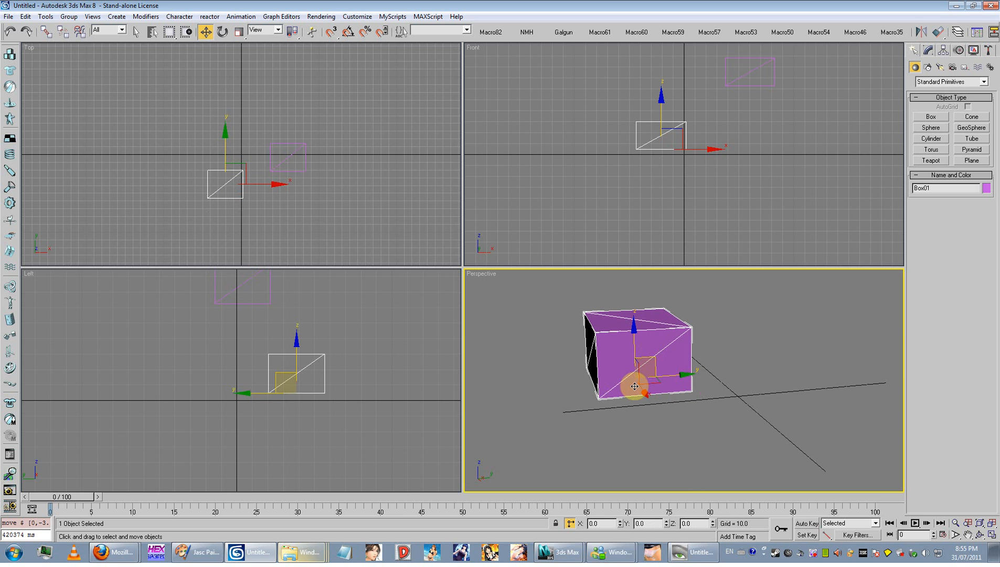
mouse_move(655, 385)
middle_mouse_down("alt")
mouse_move(737, 366)
mouse_move(675, 369)
mouse_move(662, 380)
middle_mouse_up("alt")
- Try uniformly scaling Box01 to about 228% around the transform coordinate center, and cancel the scaling
left_click(239, 32)
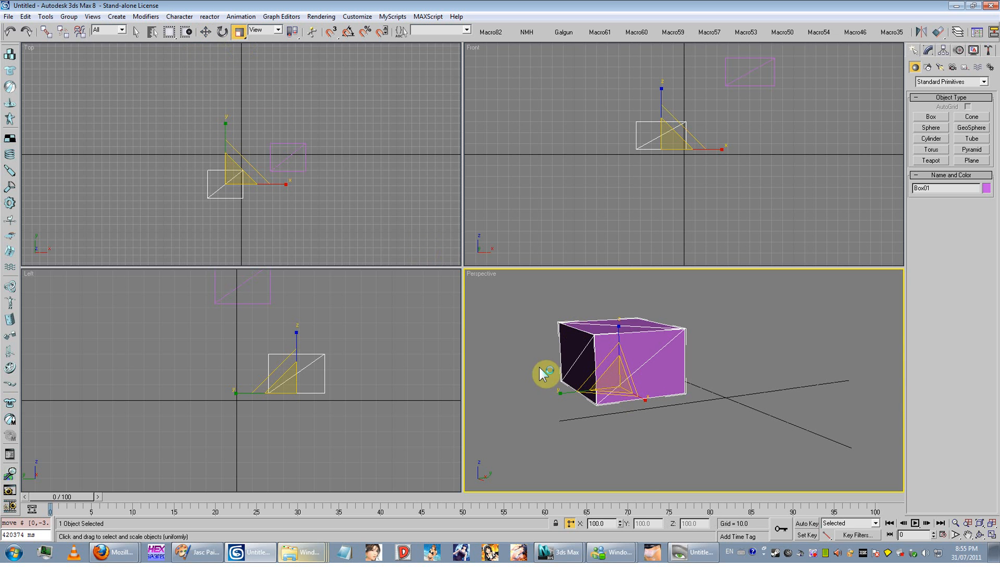
middle_click_drag(602, 393, 668, 359, "alt")
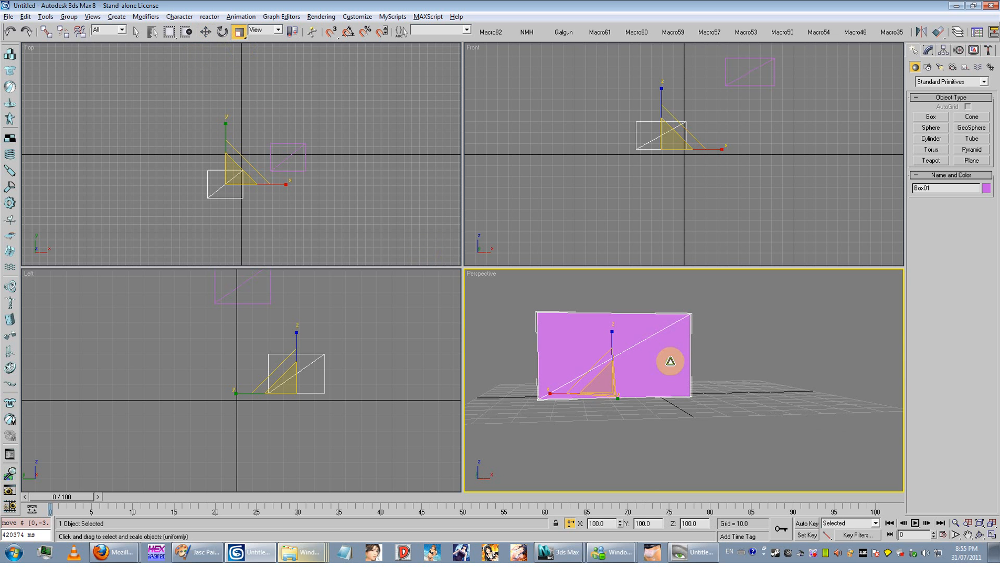
middle_click_drag(599, 384, 603, 379, "alt")
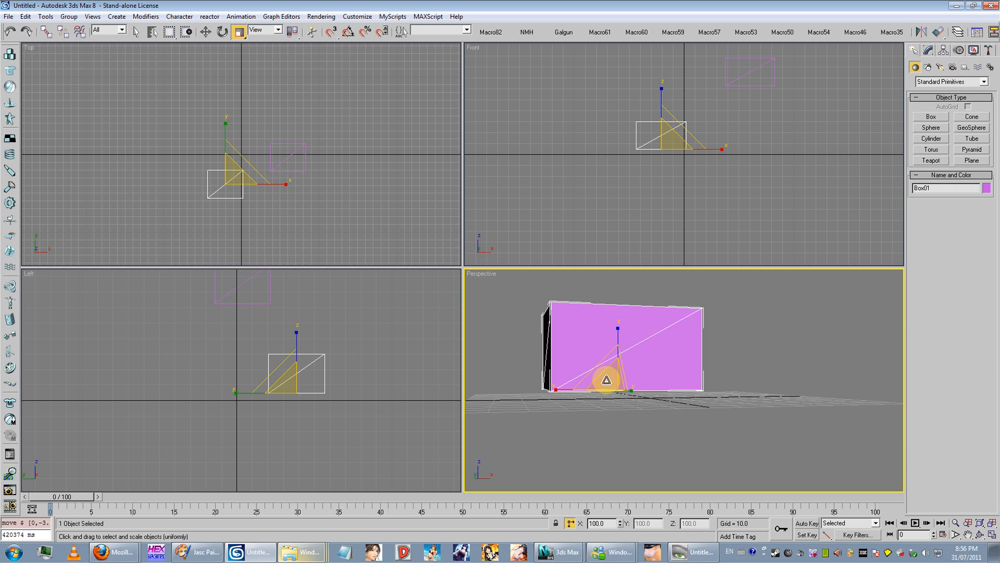
left_click_drag(606, 379, 417, 328)
left_click_drag(346, 372, 293, 386)
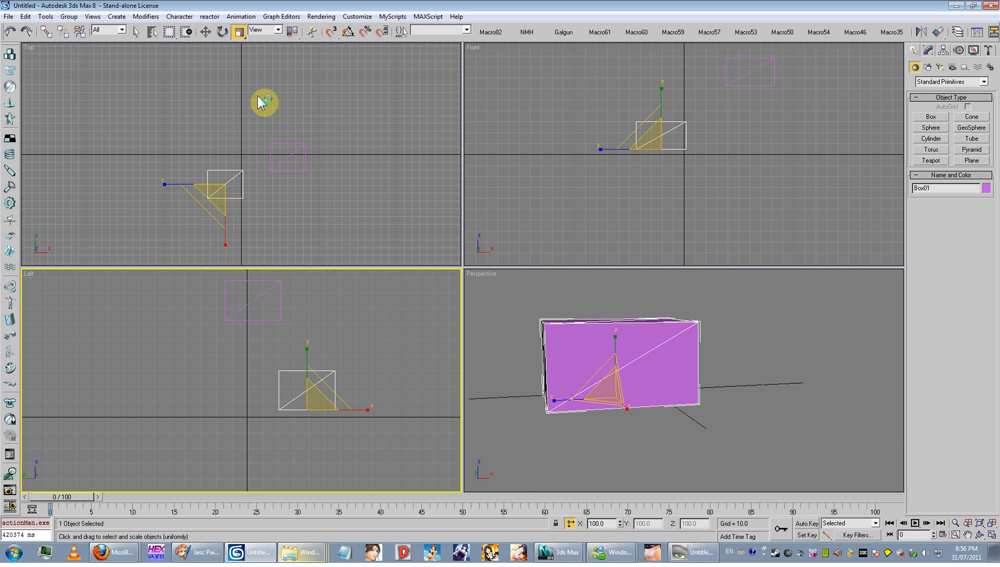
left_click_drag(294, 30, 297, 89)
middle_click_drag(639, 404, 556, 429, "alt")
left_click_drag(705, 361, 683, 300)
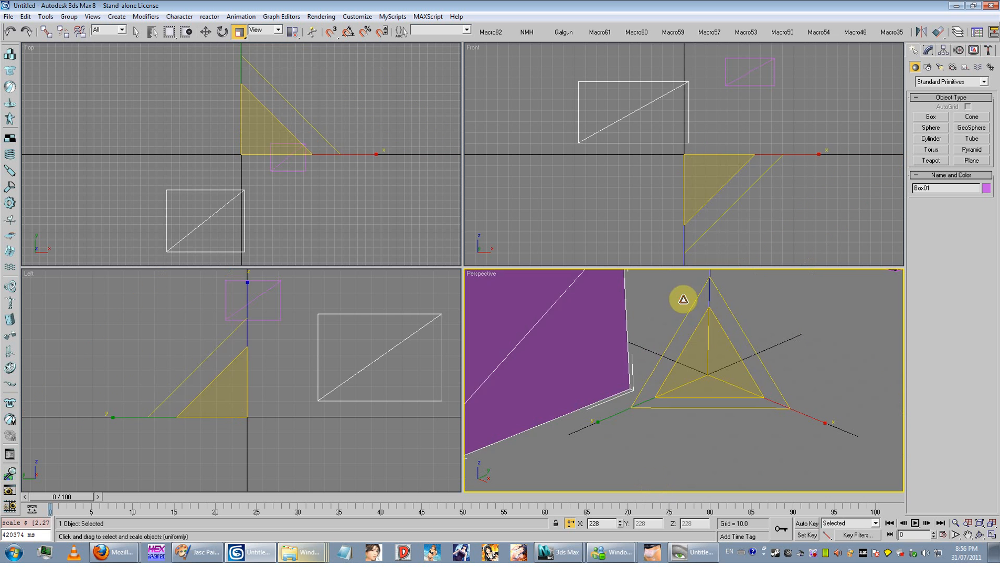
right_click(683, 300)
- Set the transform center for Box01 to the selection center
left_click_drag(292, 33, 294, 68)
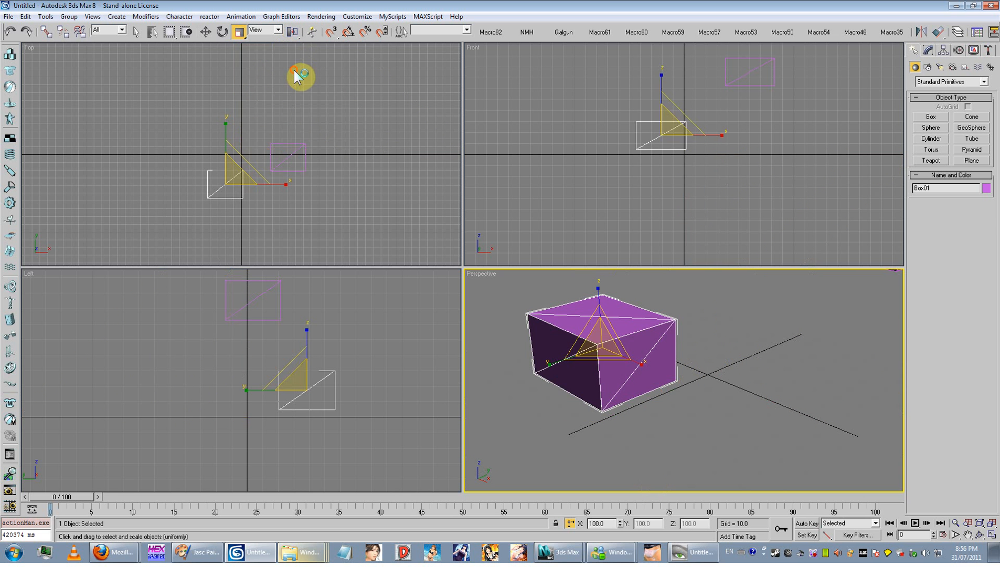
- Try uniformly scaling Box01 around the selection center twice, and cancel both attempts
left_click_drag(598, 358, 610, 386)
right_click(608, 384)
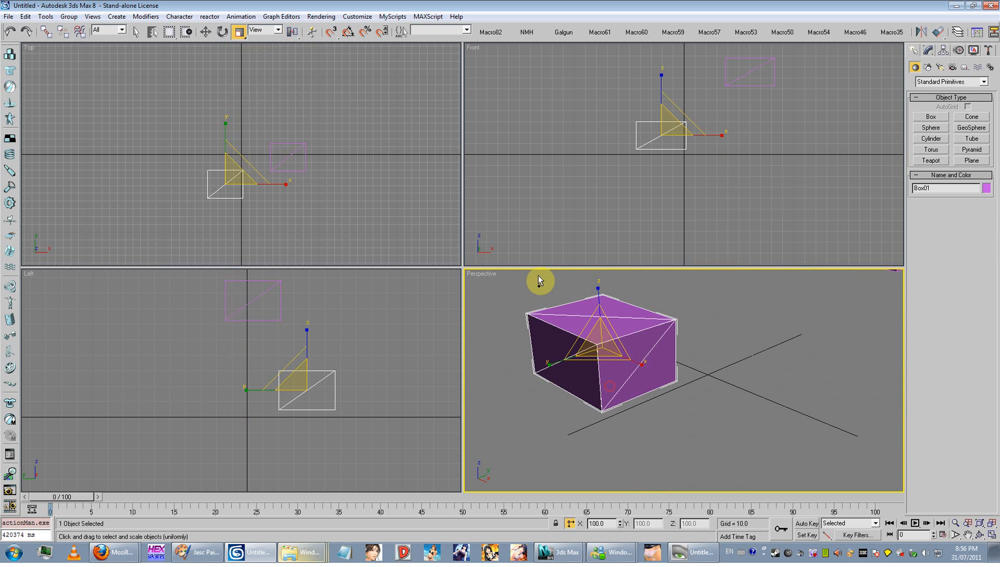
left_click_drag(602, 344, 599, 227)
right_click(599, 227)
- Set the transform center to the pivot point center, try uniformly scaling Box01 around it, and undo each attempt
mouse_move(291, 32)
left_mouse_down()
mouse_move(291, 57)
mouse_move(294, 48)
left_mouse_up()
middle_click_drag(556, 390, 690, 330, "alt")
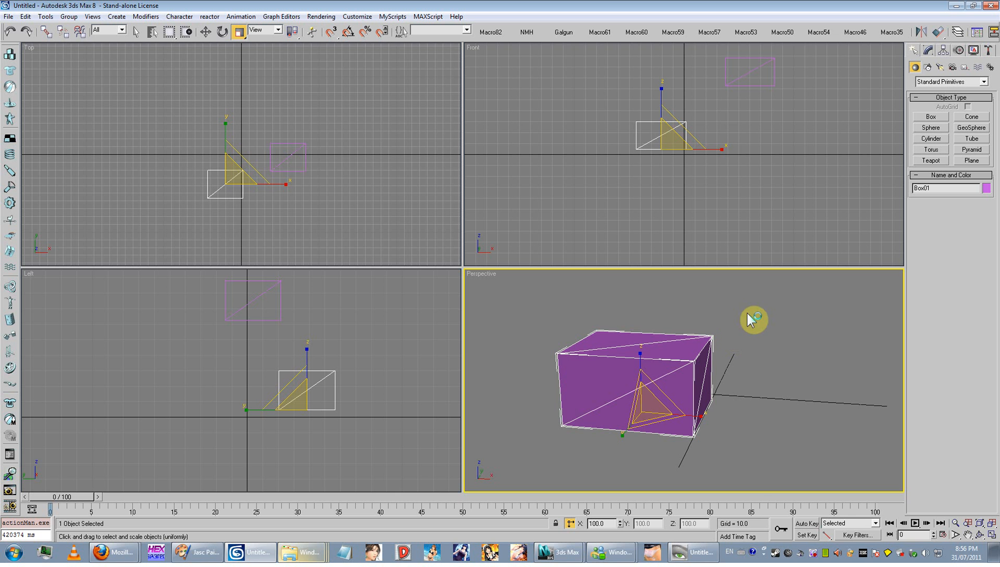
left_click_drag(706, 359, 676, 304)
scroll(654, 369, "down", 5)
middle_click_drag(654, 369, 690, 362, "alt")
key("ctrl+z")
scroll(675, 379, "up", 1)
scroll(694, 364, "up", 3)
left_click_drag(681, 407, 689, 305)
key("ctrl+z")
- Switch to the selection center, try uniformly scaling Box01 around it, and undo the scaling
left_click_drag(293, 32, 293, 64)
left_click_drag(680, 409, 689, 351)
key("ctrl+z")
- Set the transform center back to the pivot point center and activate the Move tool
mouse_move(293, 33)
left_mouse_down()
mouse_move(297, 62)
mouse_move(296, 52)
left_mouse_up()
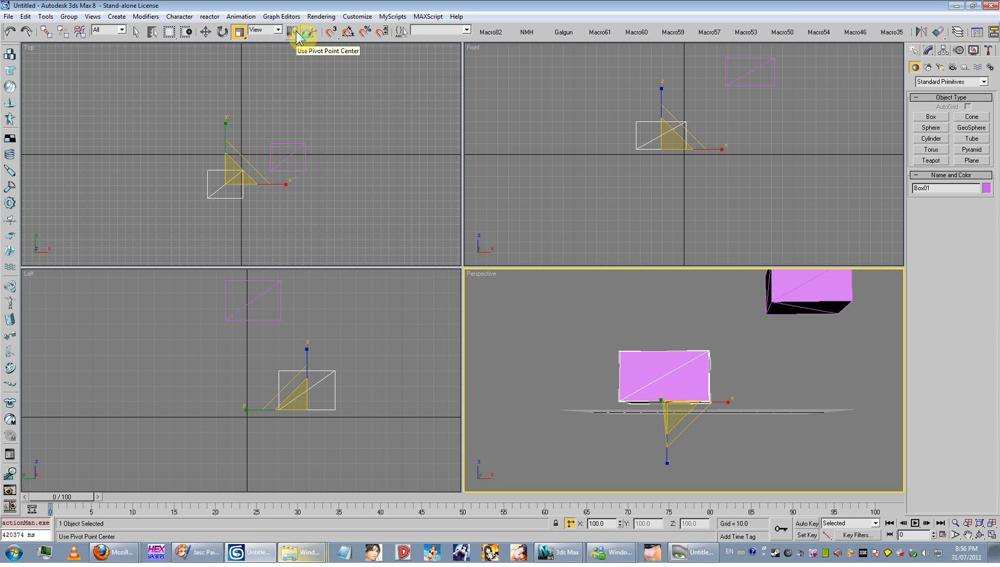
left_click(205, 32)
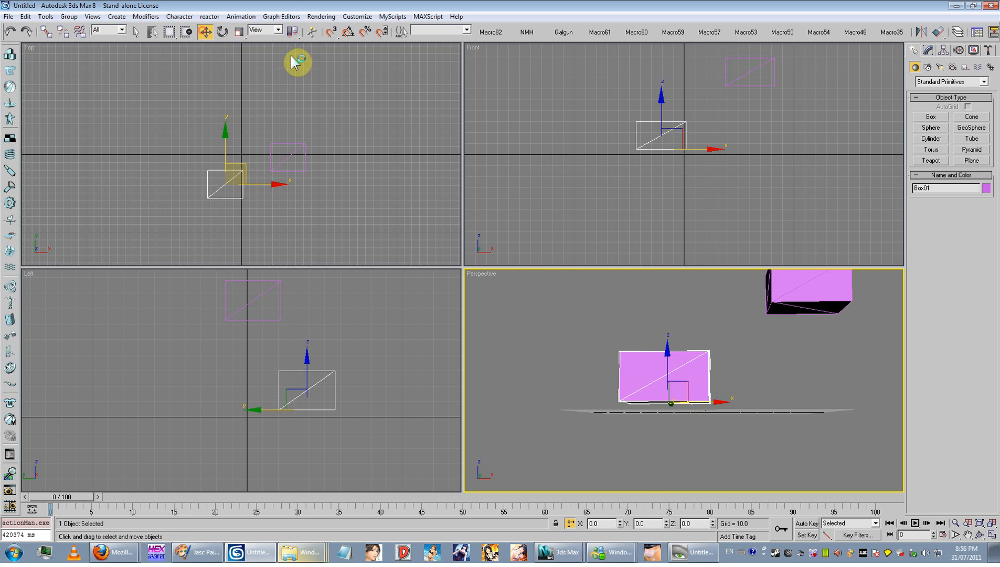
- Switch to 3ds Max Design 2011 to look at its transform center options, and return to 3ds Max 8
left_click(559, 552)
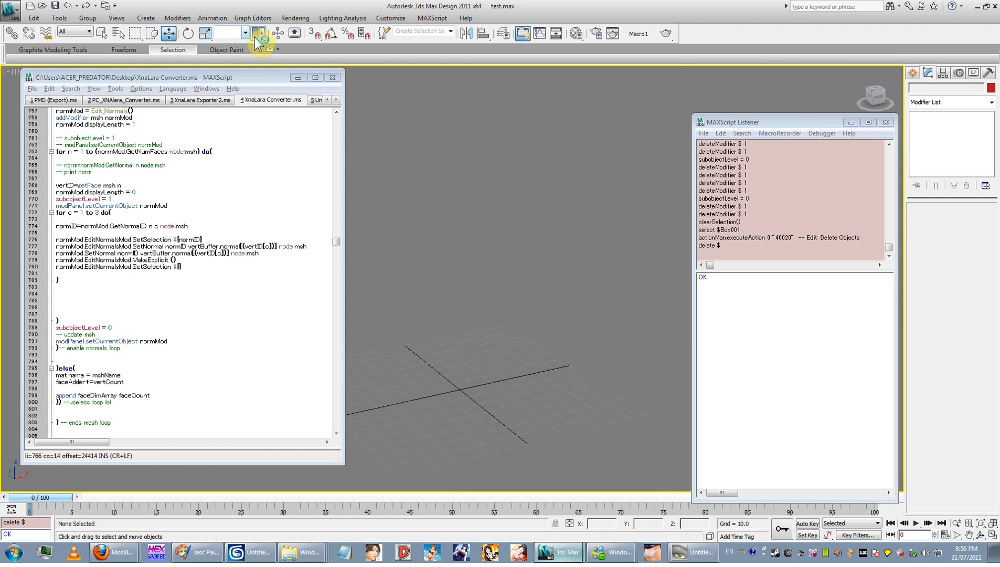
left_click_drag(258, 33, 265, 38)
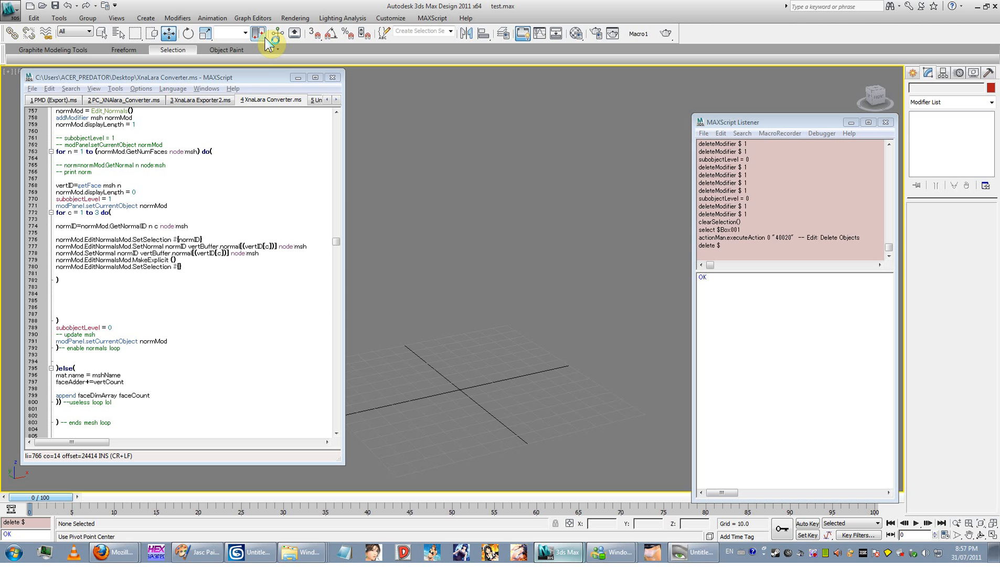
left_click_drag(264, 37, 629, 105)
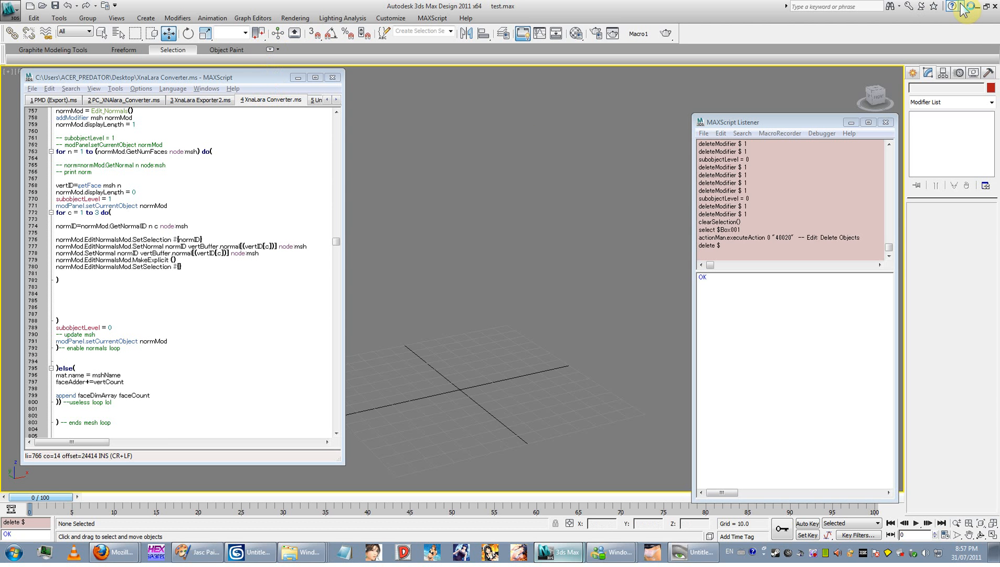
left_click(977, 7)
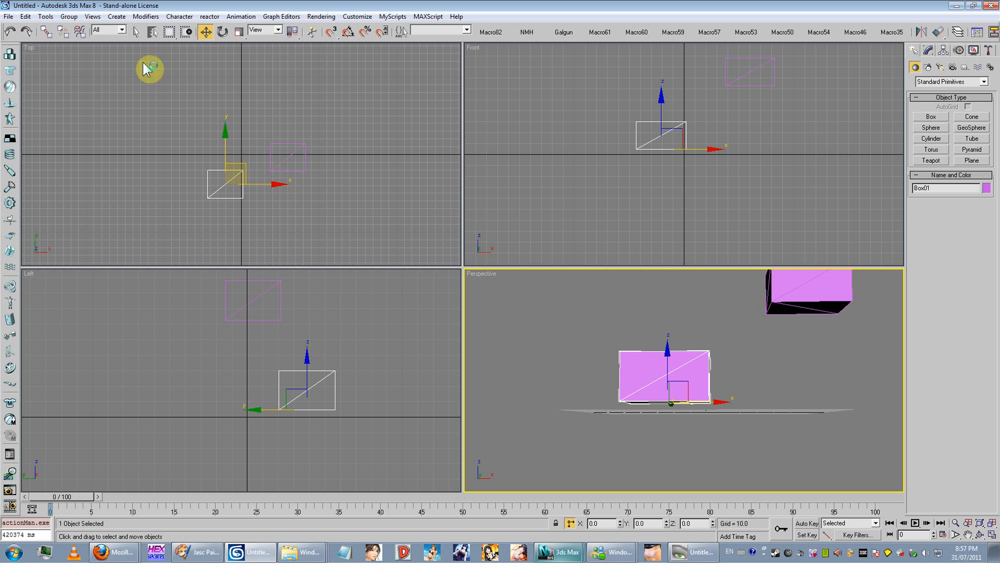
- Turn on 3D snapping with the Vertex snap type and snap a front corner of Box01 onto the matching corner of Box02
left_click(331, 33)
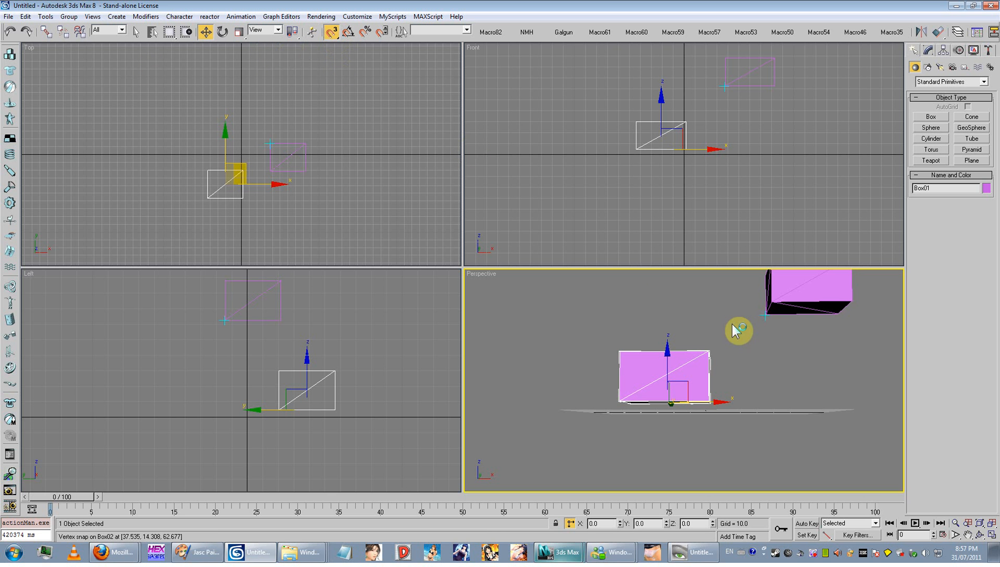
middle_click_drag(737, 331, 654, 413)
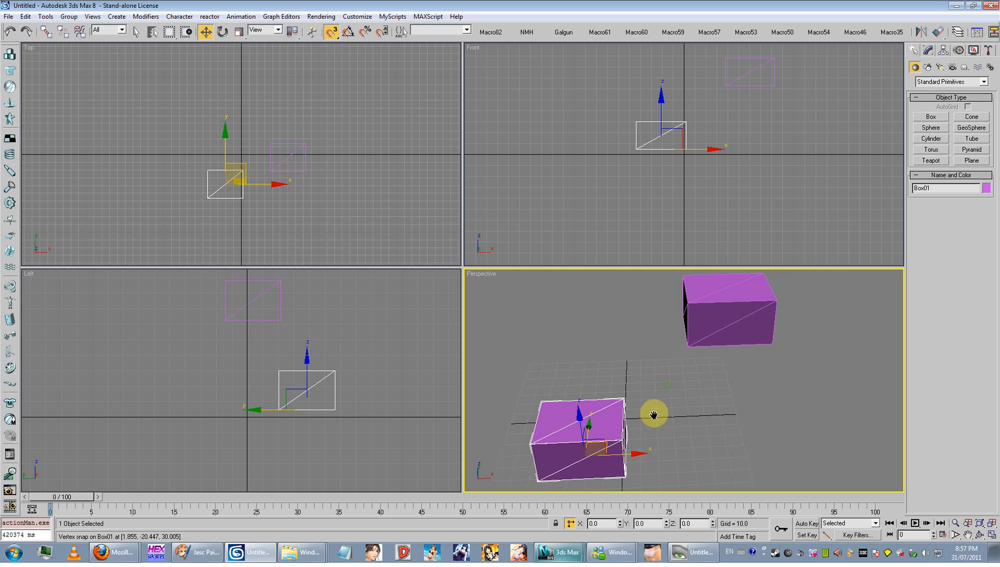
right_click(332, 33)
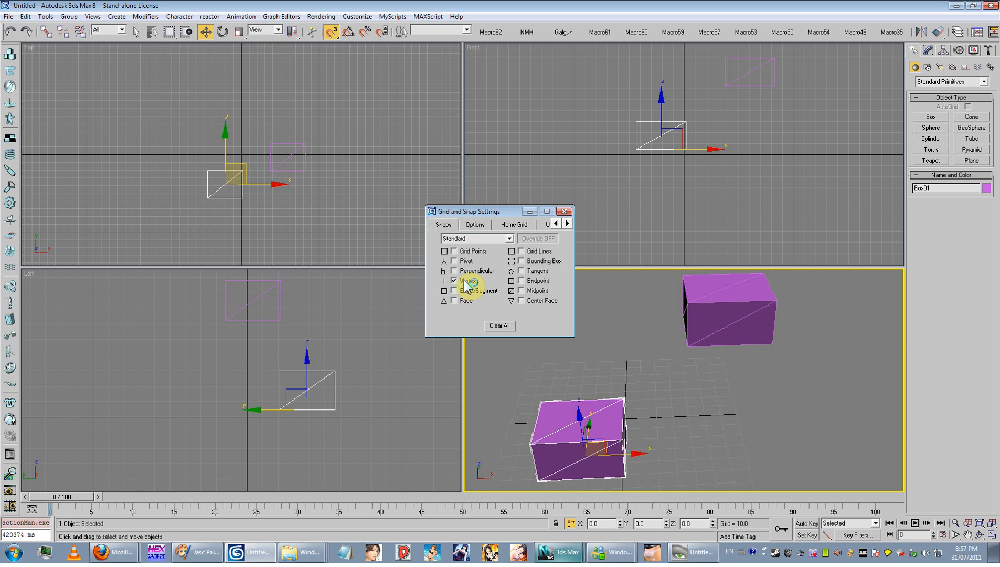
left_click(564, 211)
left_click_drag(623, 440, 688, 306)
scroll(651, 379, "up", 6)
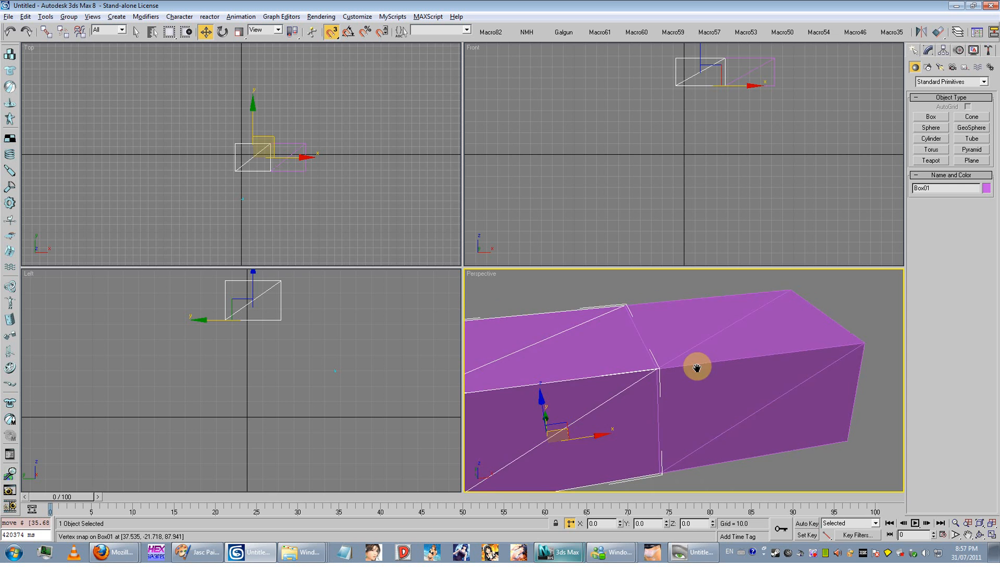
- Maximize the Perspective view and deselect Box01 to inspect the seam where the two boxes meet
left_click(992, 534)
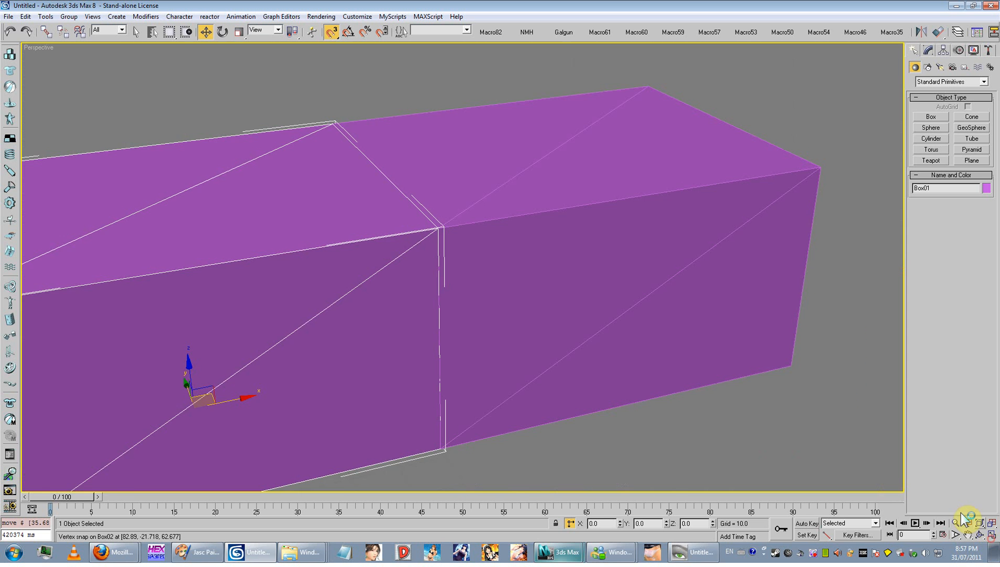
middle_click_drag(436, 277, 480, 288)
left_click(714, 418)
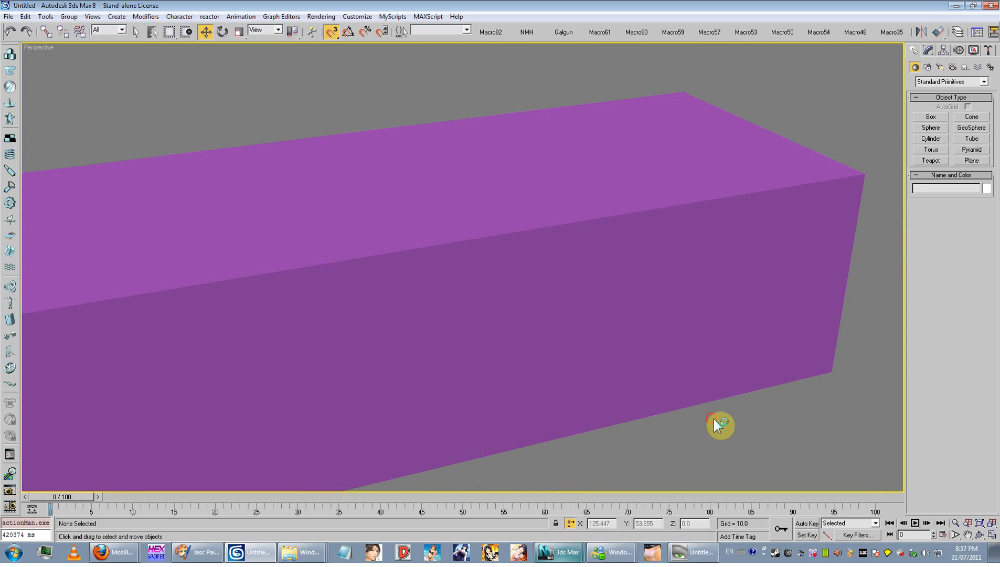
middle_click_drag(714, 418, 629, 396, "alt")
scroll(629, 396, "down", 8)
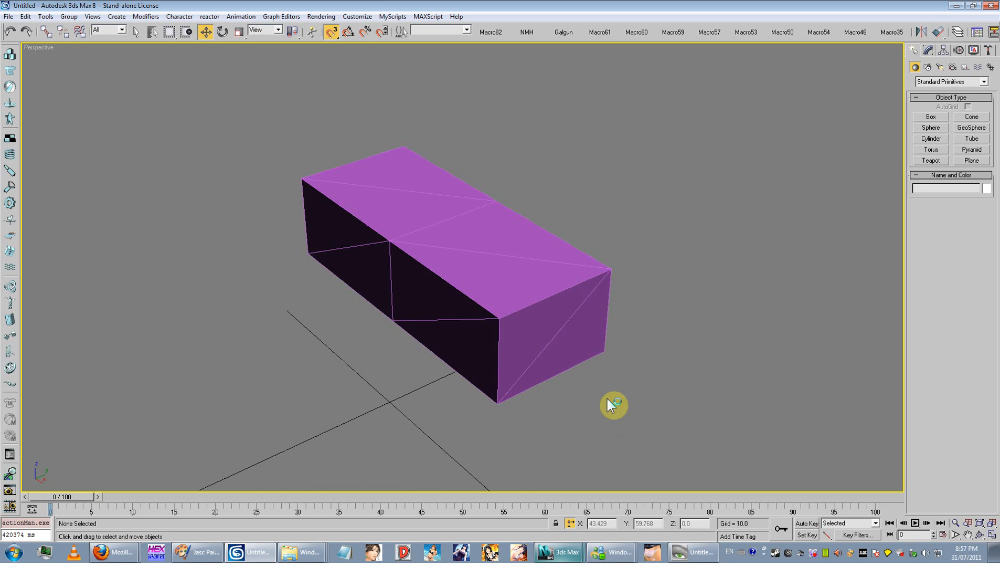
scroll(562, 347, "down", 5)
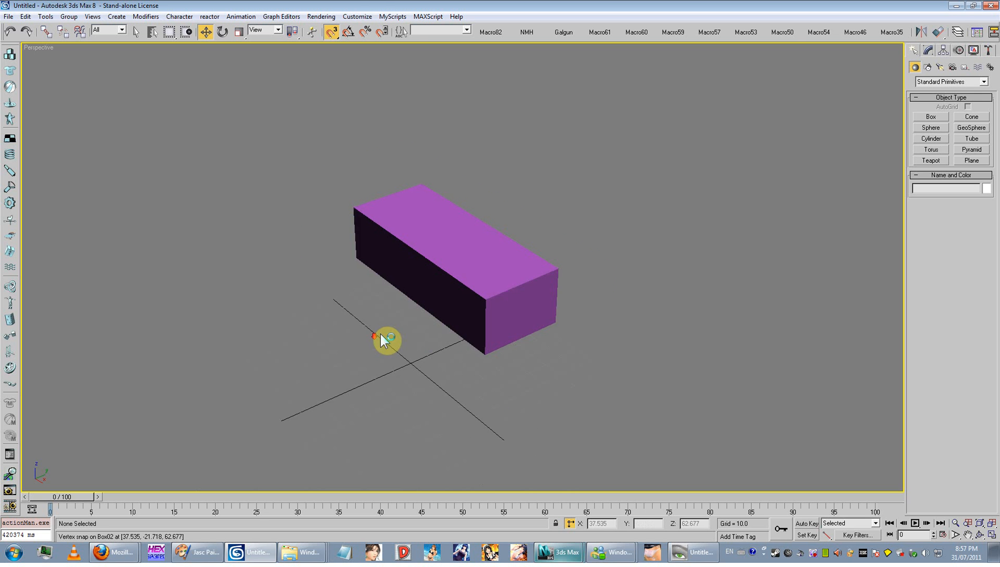
- Turn off 3D snapping and move Box01 away from Box02 in the XY plane, about 58 units along negative X
right_click(330, 32)
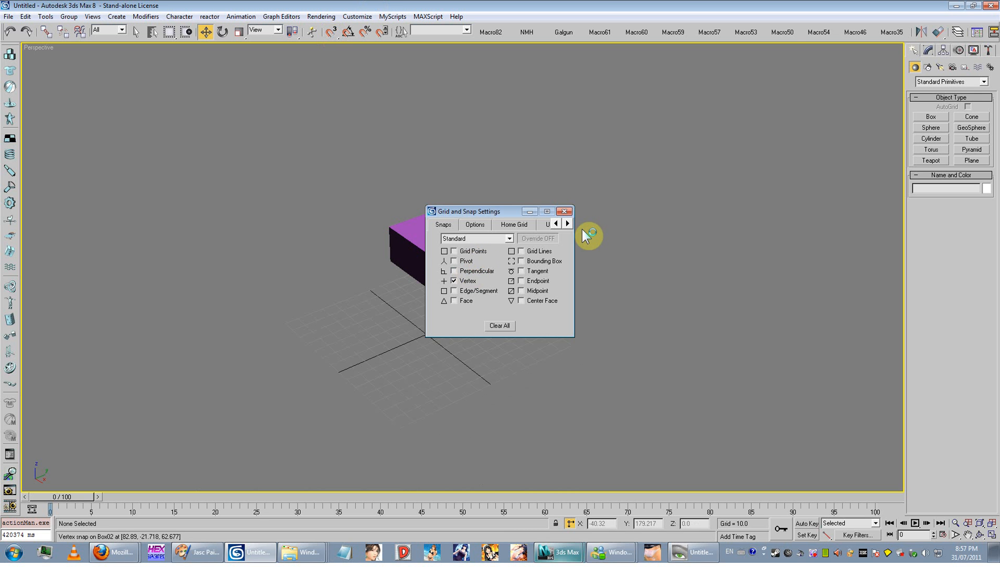
left_click(565, 211)
left_click(431, 219)
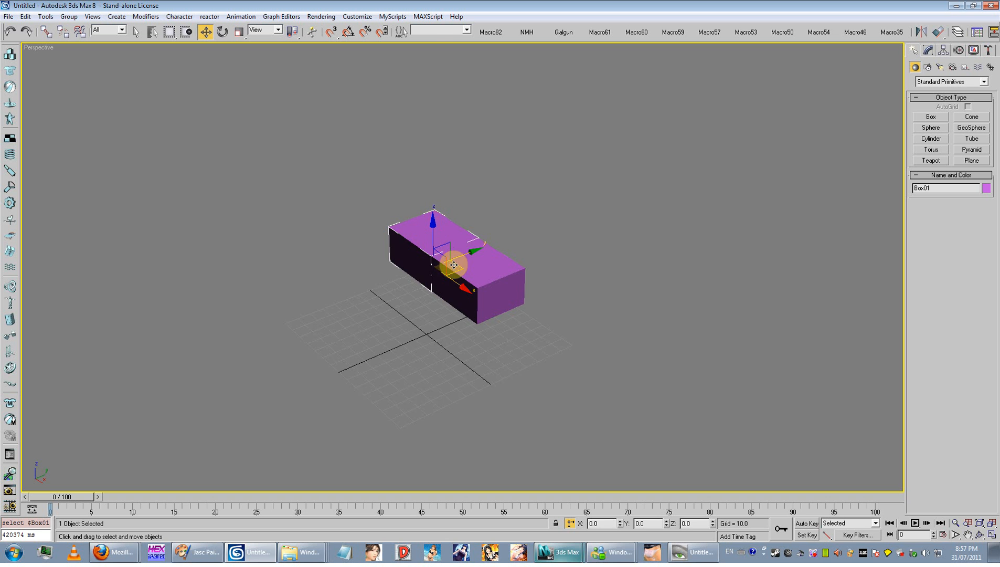
left_click_drag(457, 264, 388, 238)
scroll(370, 194, "up", 3)
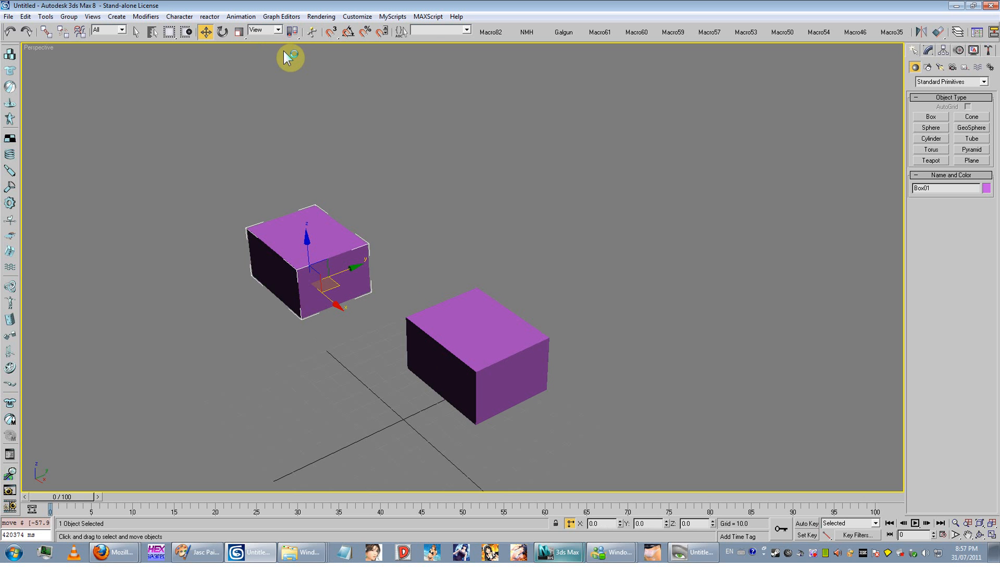
- Turn on angle snap and set its angle increment to 90 degrees
left_click(346, 33)
right_click(346, 33)
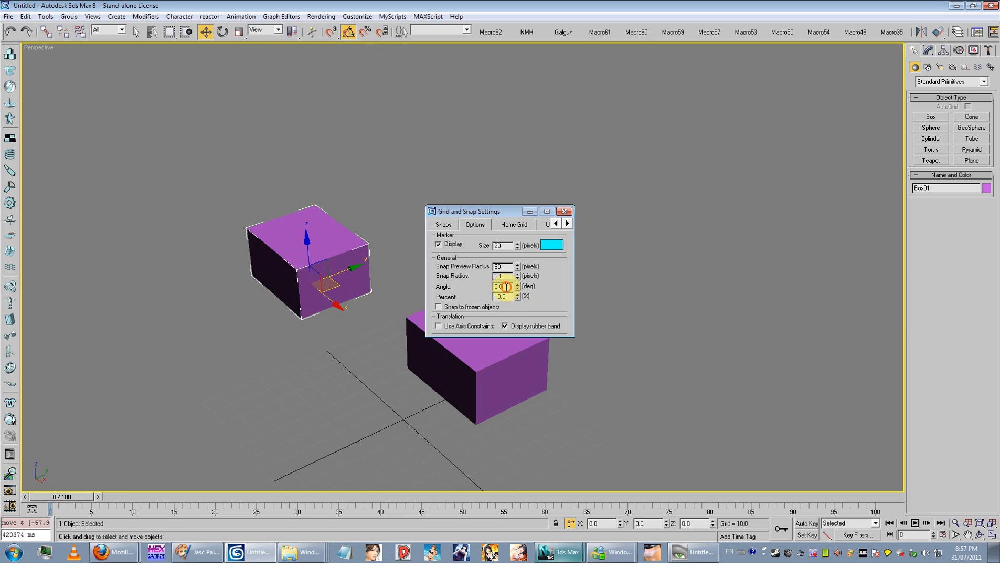
left_click(495, 276)
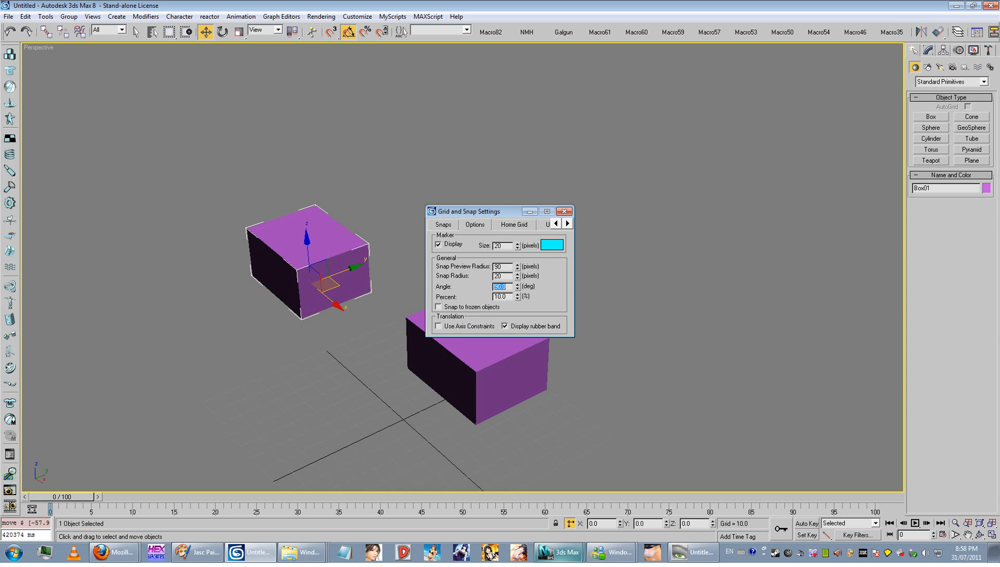
left_click(565, 212)
- Rotate Box01 around its axes in snapped increments, and turn angle snap off
left_click(222, 31)
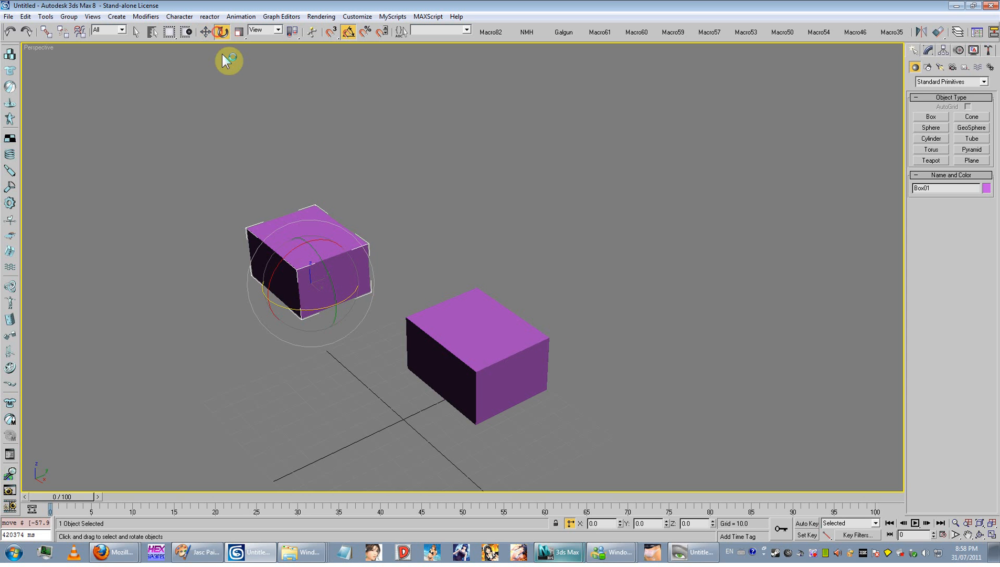
mouse_move(328, 237)
left_mouse_down()
mouse_move(345, 244)
mouse_move(324, 250)
mouse_move(335, 263)
mouse_move(310, 249)
mouse_move(315, 241)
left_mouse_up()
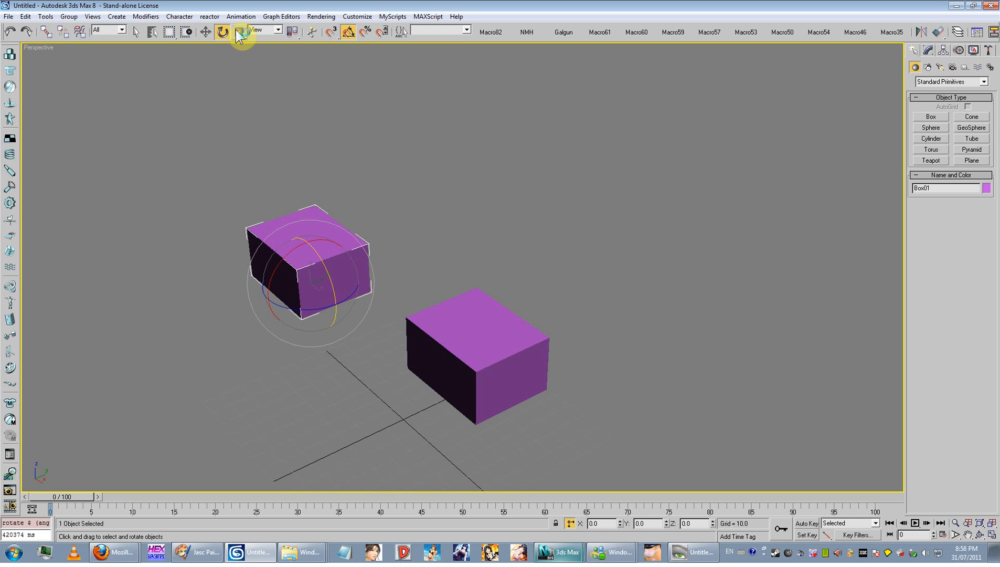
left_click(349, 38)
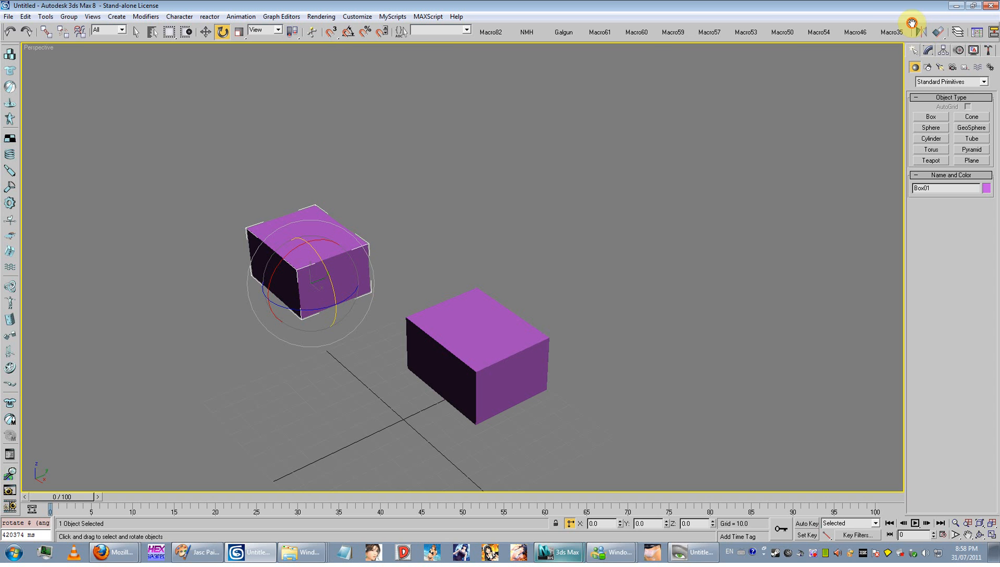
- Try mirroring Box01 across the X axis as a copy, and cancel the mirroring
left_click_drag(872, 26, 717, 20)
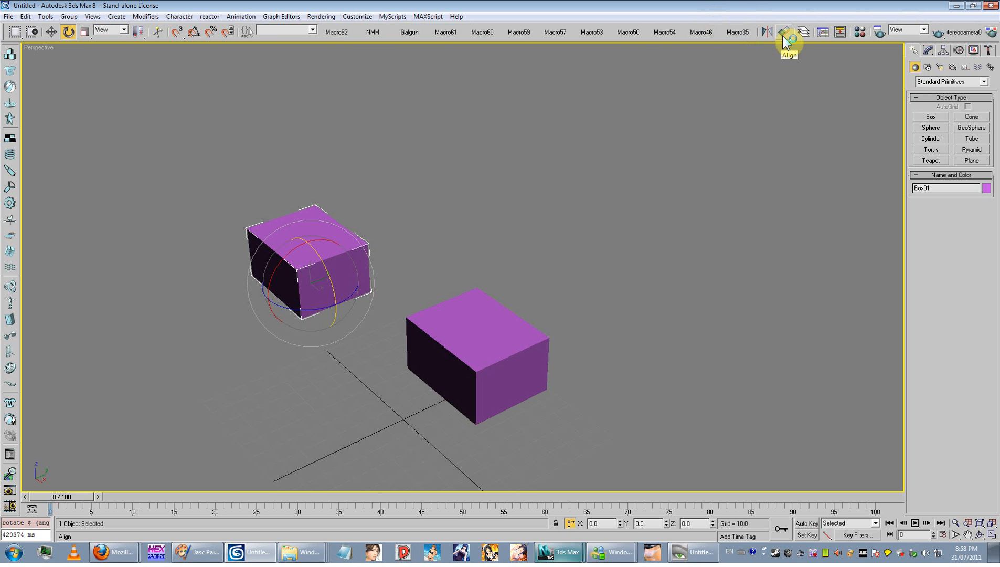
left_click(767, 34)
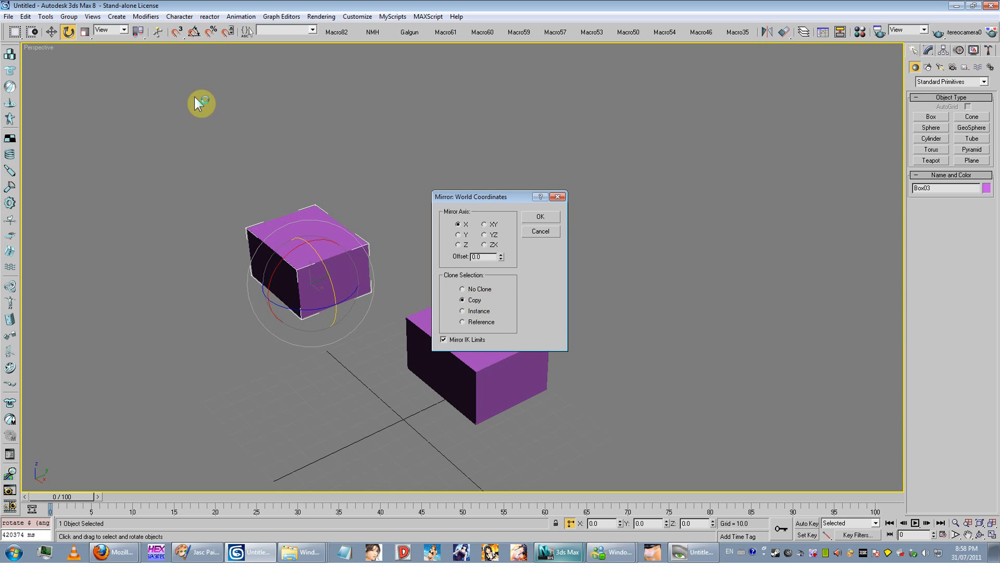
left_click(547, 235)
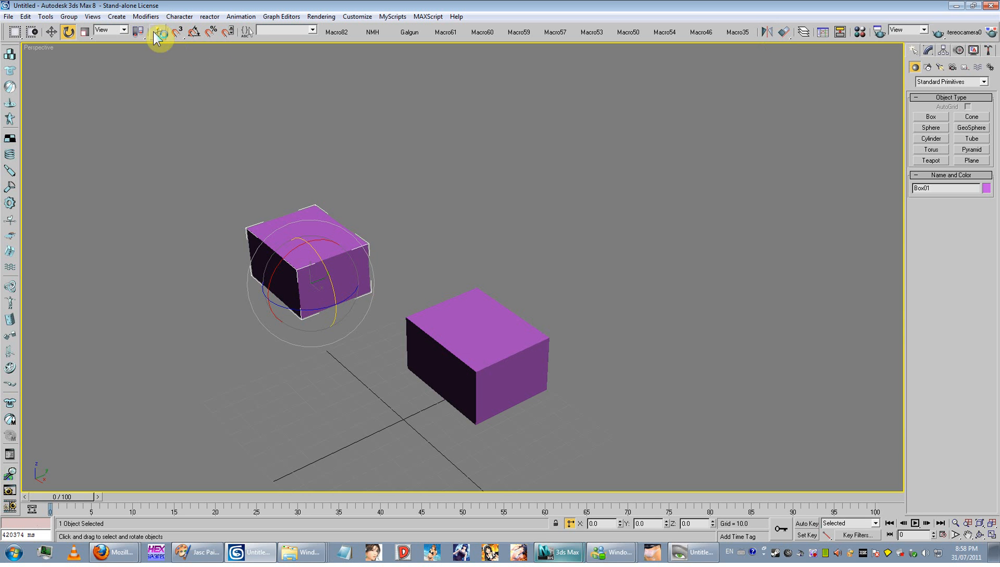
left_click(51, 32)
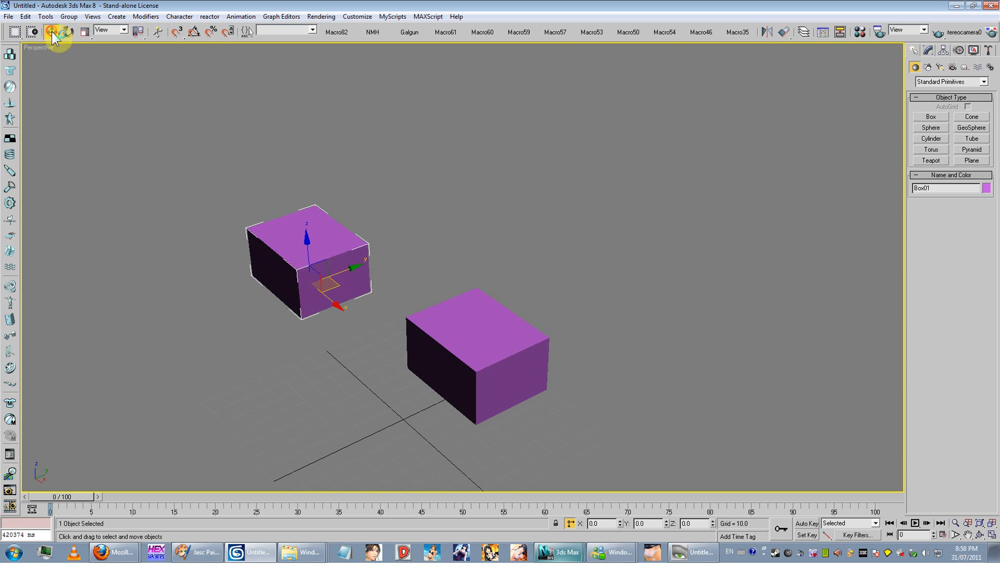
left_click(767, 32)
left_click(470, 301)
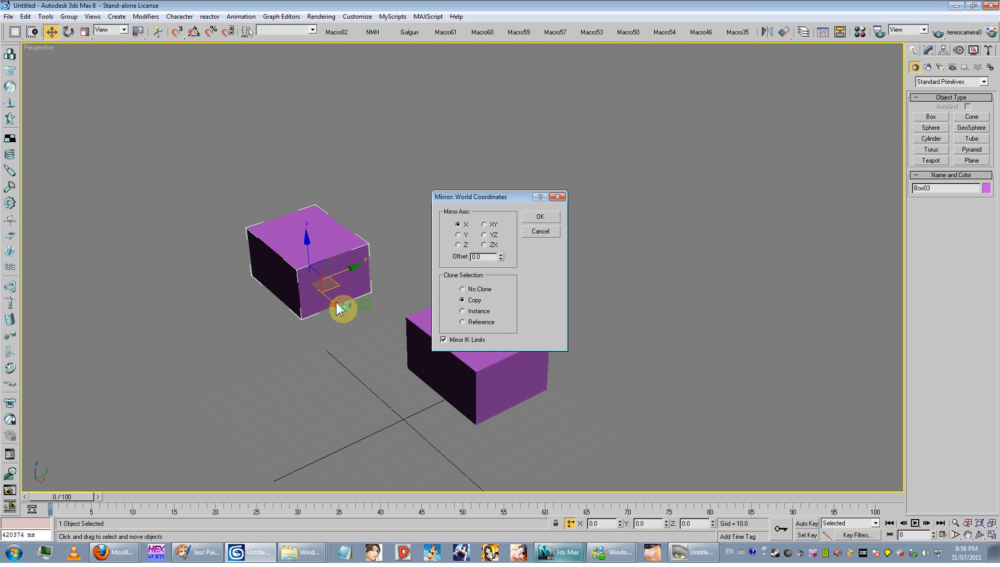
left_click(540, 232)
- Select Box02 and mirror it across the X axis as a copy with an offset of 0
left_click(491, 308)
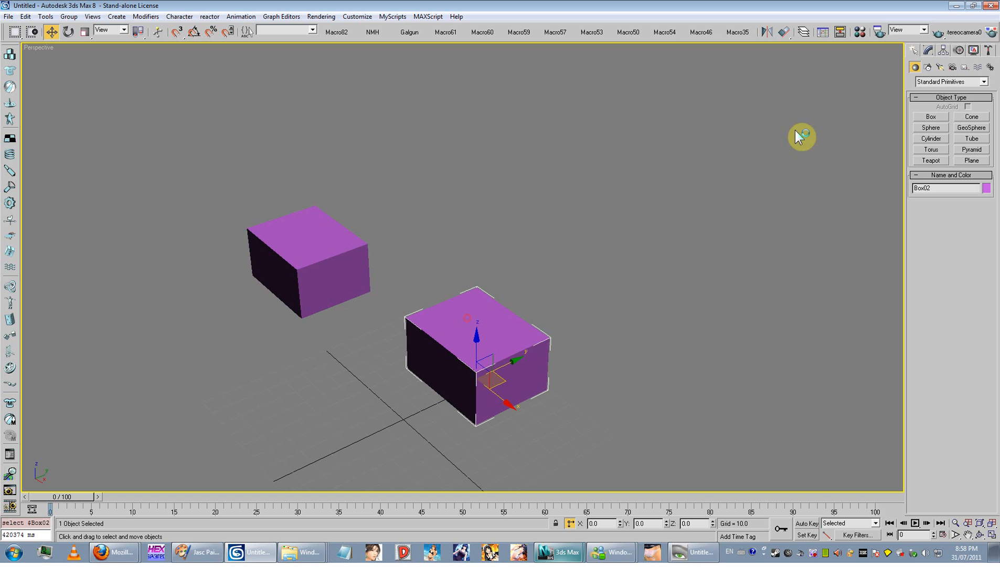
middle_click_drag(751, 131, 289, 23, "alt")
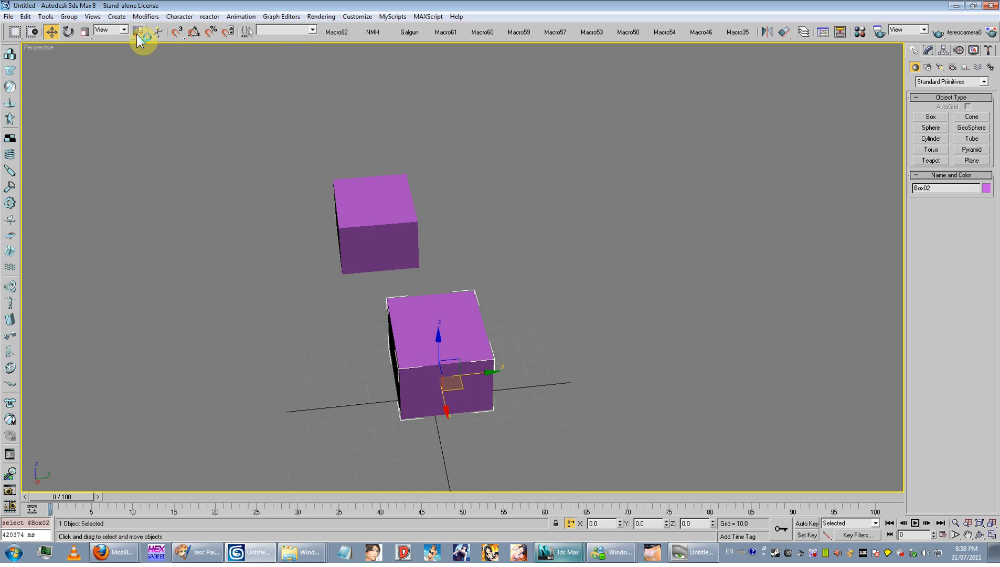
left_click(767, 32)
left_click(463, 300)
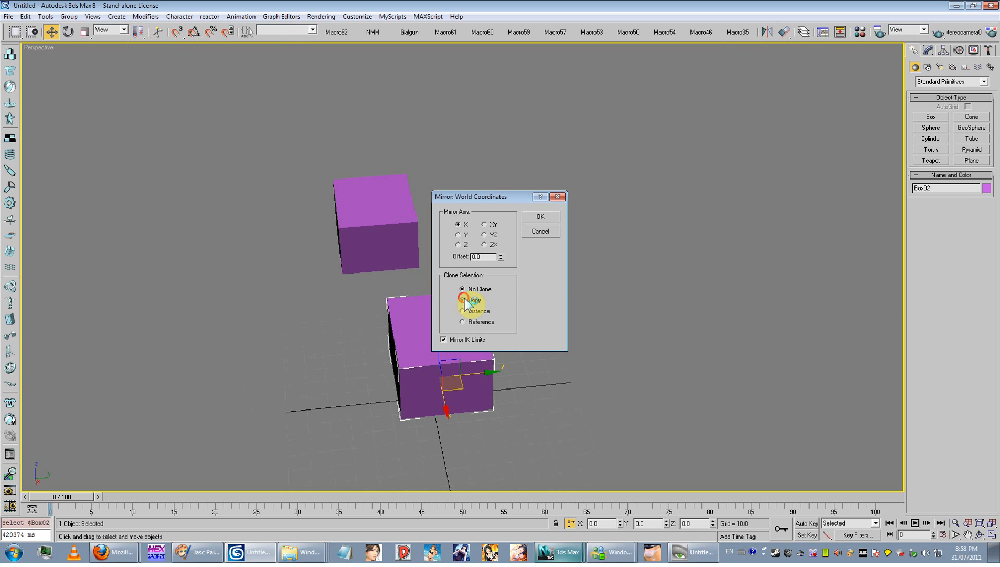
left_click_drag(497, 195, 758, 177)
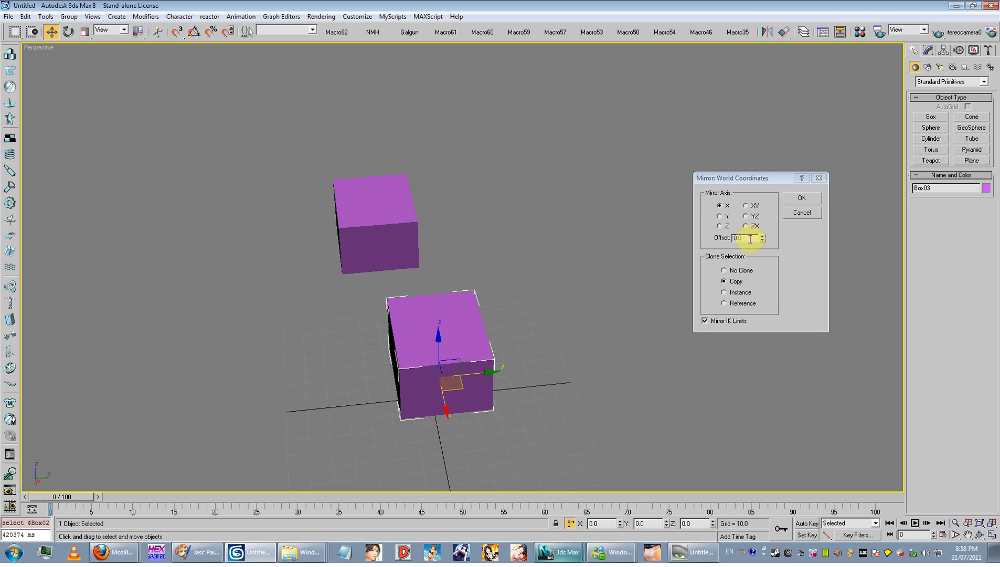
left_click(810, 198)
- Try moving the mirrored copy of Box02 about 58 units along Y, and undo the move
left_click_drag(470, 373, 608, 360)
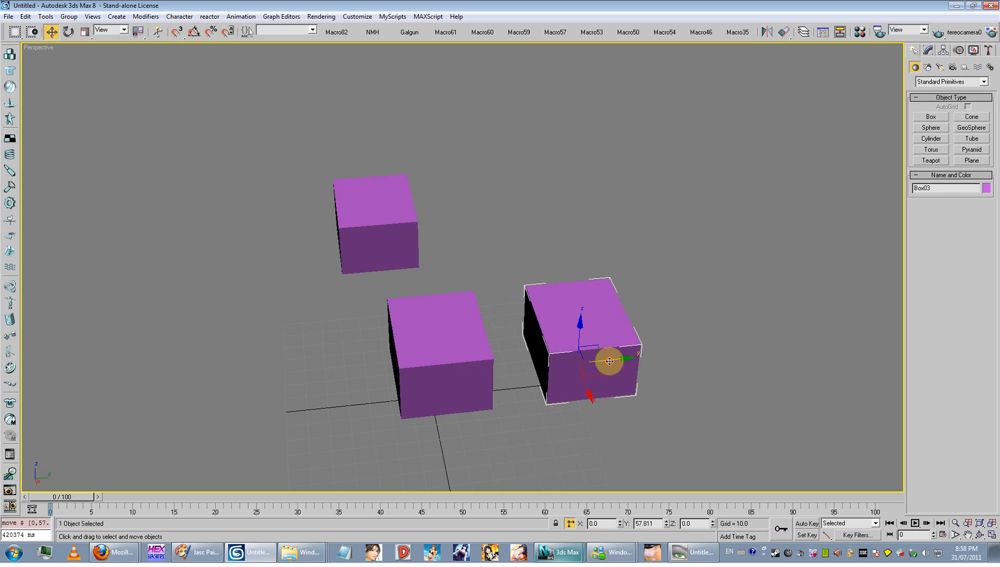
key("ctrl+z")
left_click(766, 32)
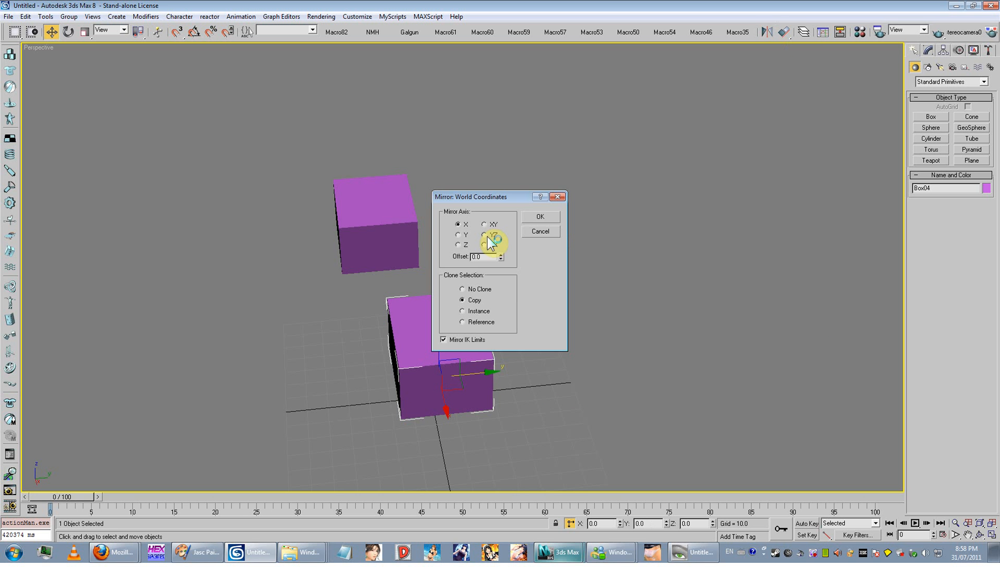
left_click(459, 244)
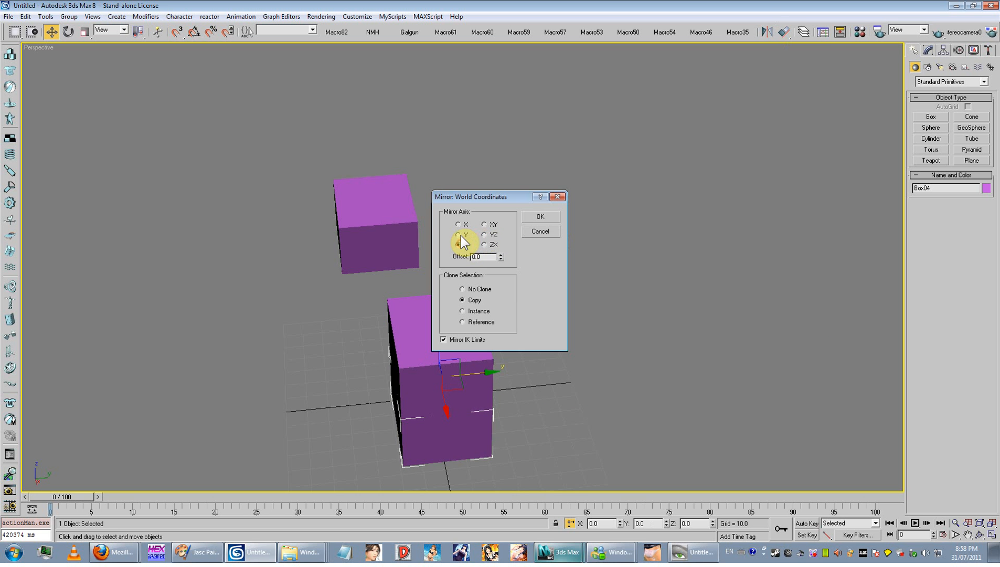
left_click(540, 231)
- Mirror Box03 across the Z axis as a copy with an offset of 0
mouse_move(536, 239)
middle_mouse_down("alt")
mouse_move(527, 331)
mouse_move(521, 255)
mouse_move(532, 242)
middle_mouse_up("alt")
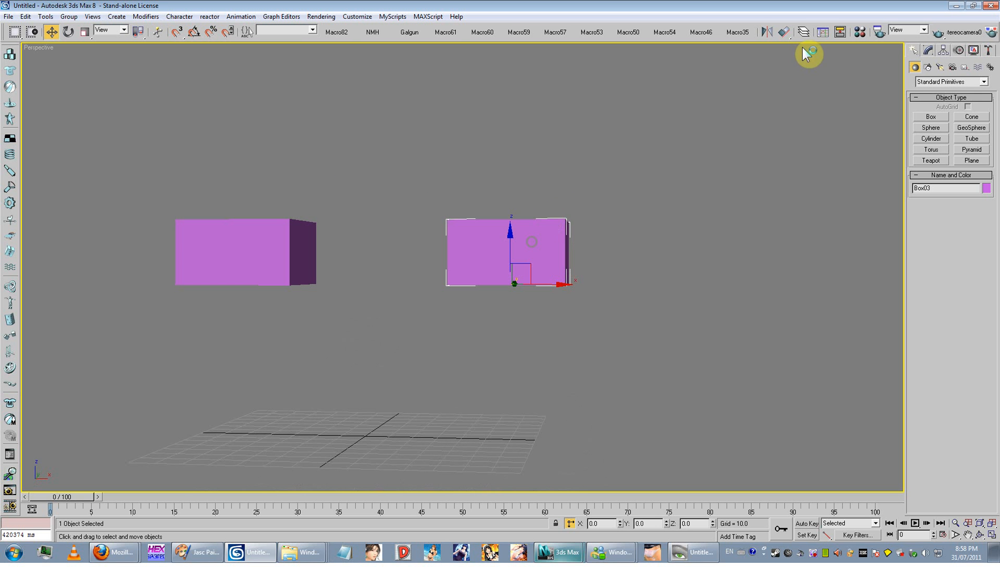
left_click(772, 35)
left_click_drag(525, 197, 693, 173)
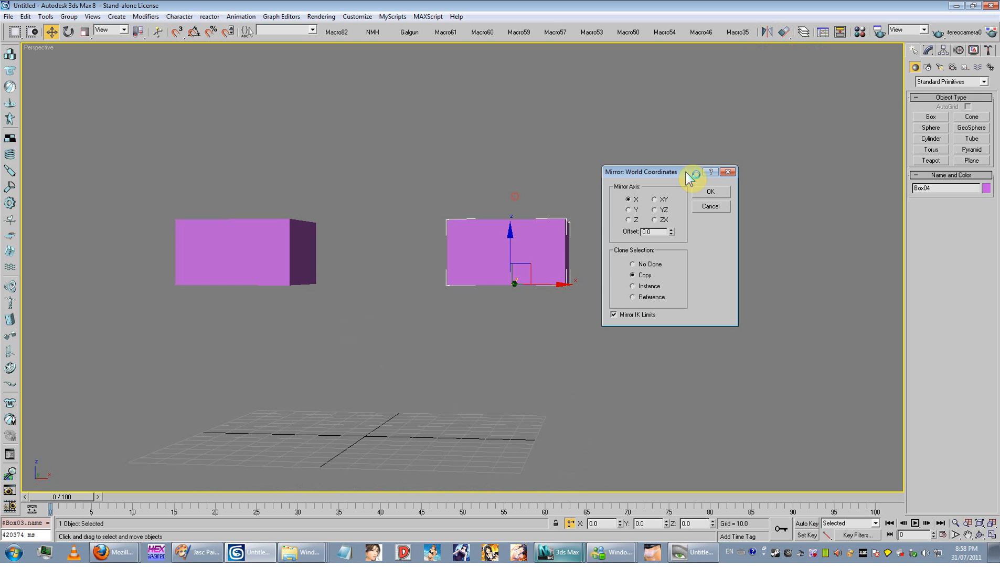
left_click(629, 220)
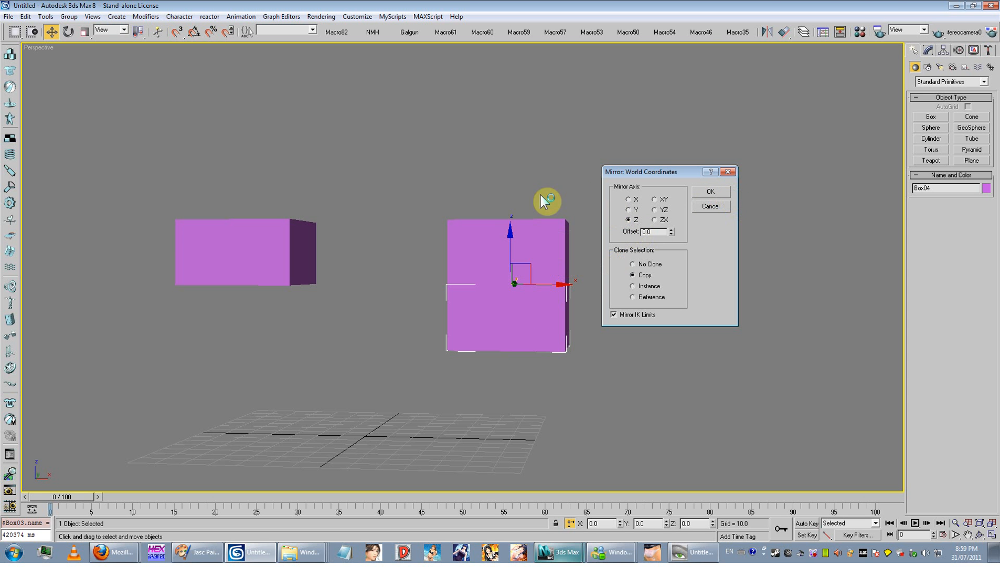
left_click(712, 192)
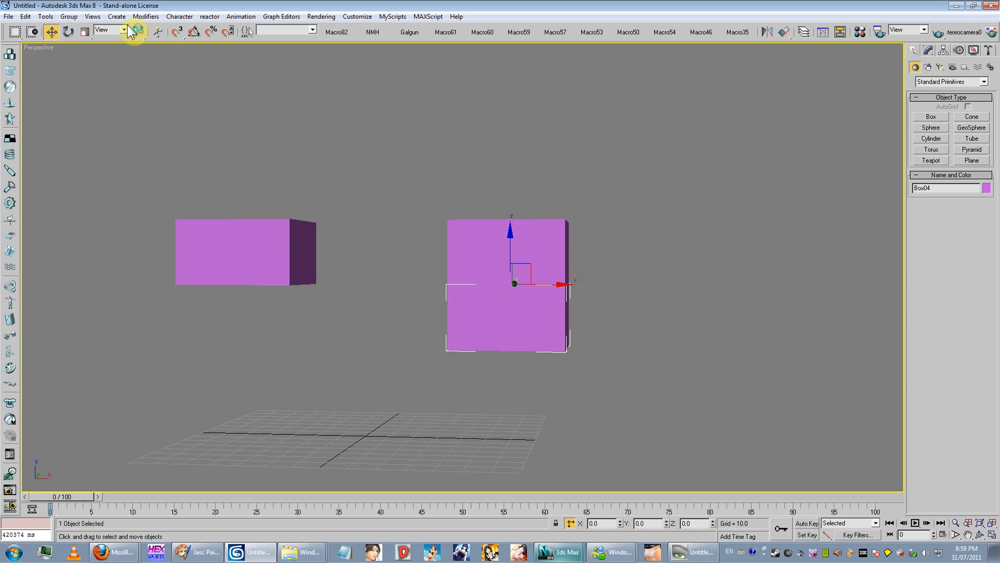
- Switch to the transform coordinate center and mirror Box04 across the X axis as a copy with an offset of 0
left_click_drag(137, 32, 140, 78)
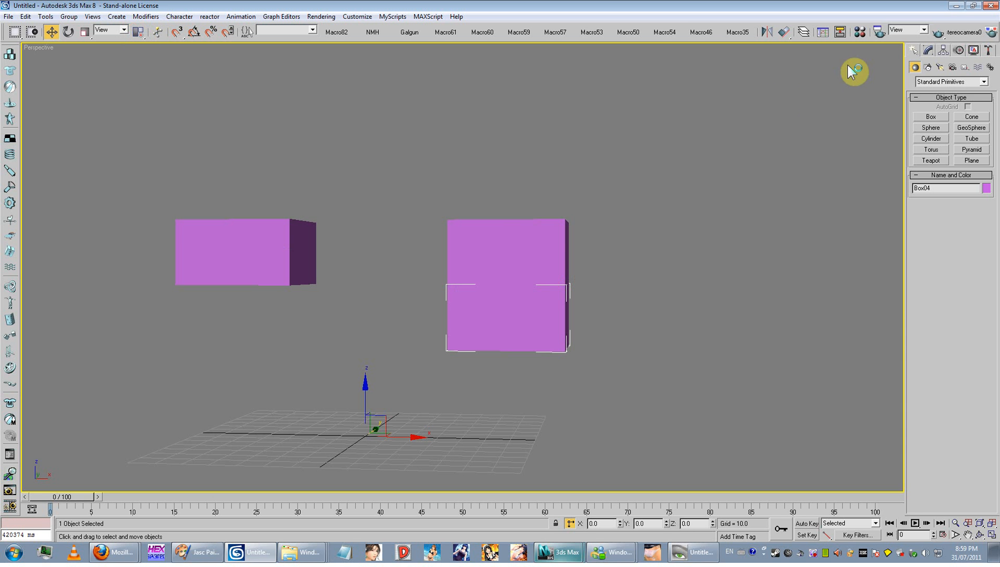
left_click(768, 32)
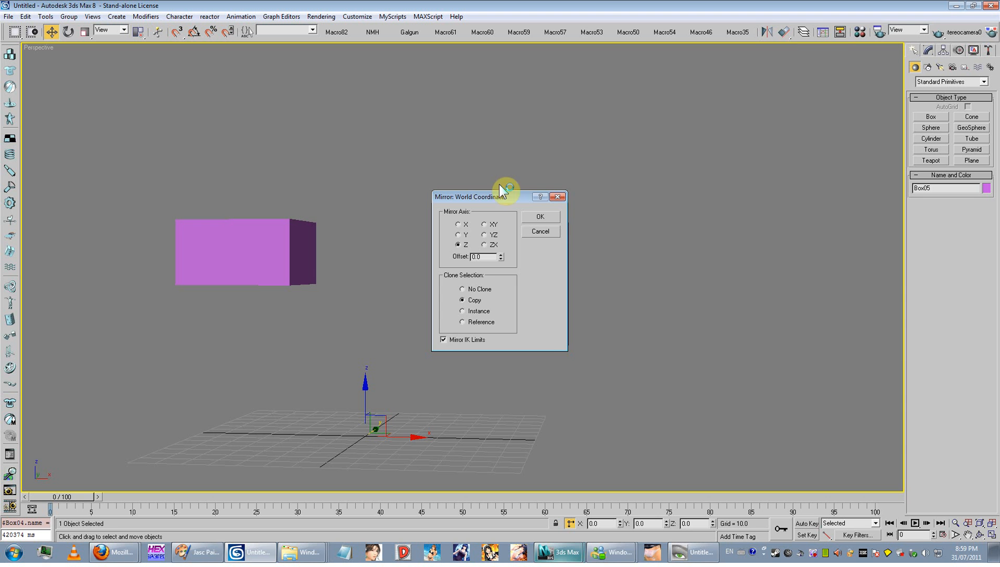
left_click_drag(500, 184, 714, 157)
left_click(677, 183)
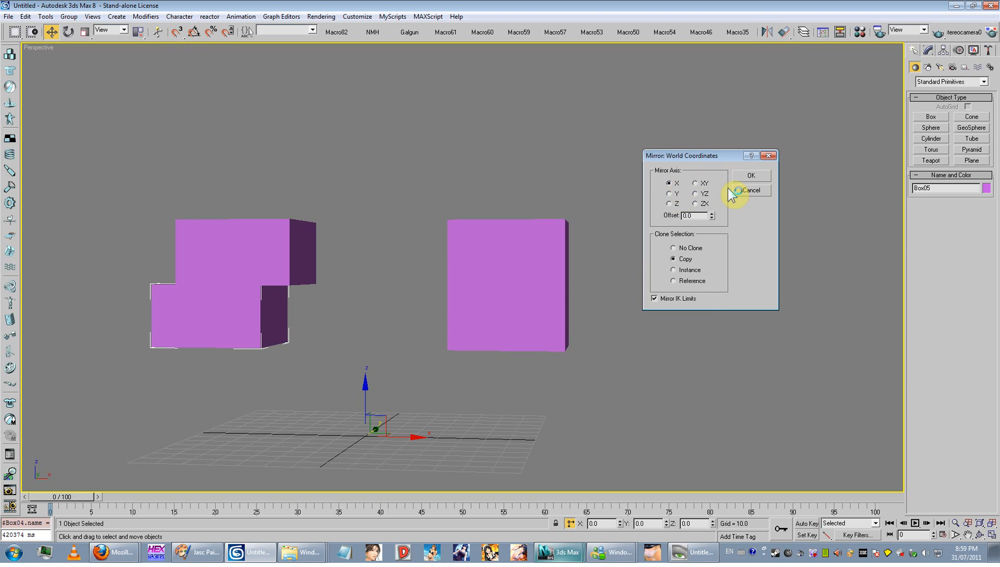
left_click(751, 176)
- Separate the overlapping Box02 and Box03 by moving both back along Y, with Box03 moved about 213 units
middle_click_drag(639, 208, 680, 163, "alt")
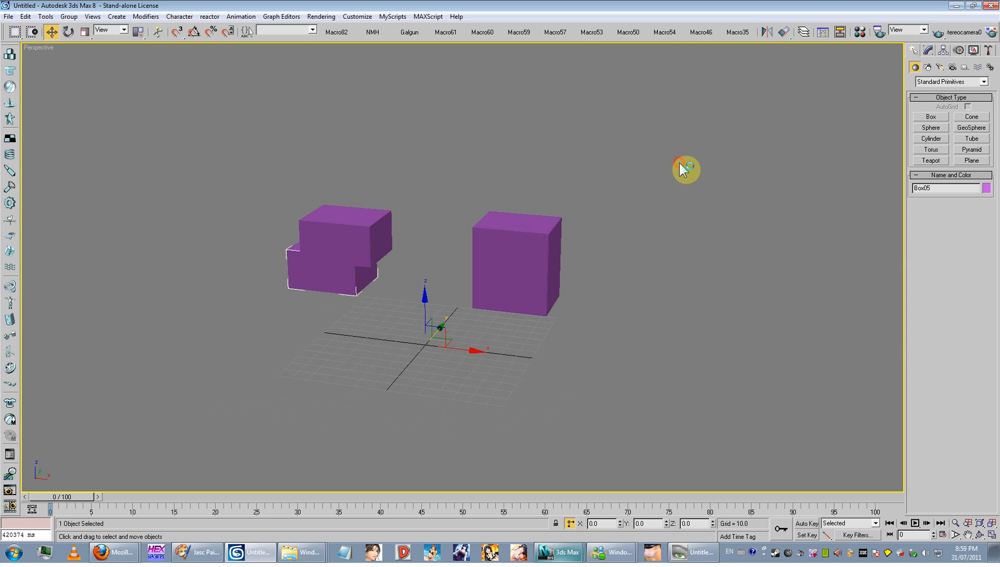
left_click_drag(679, 163, 371, 318)
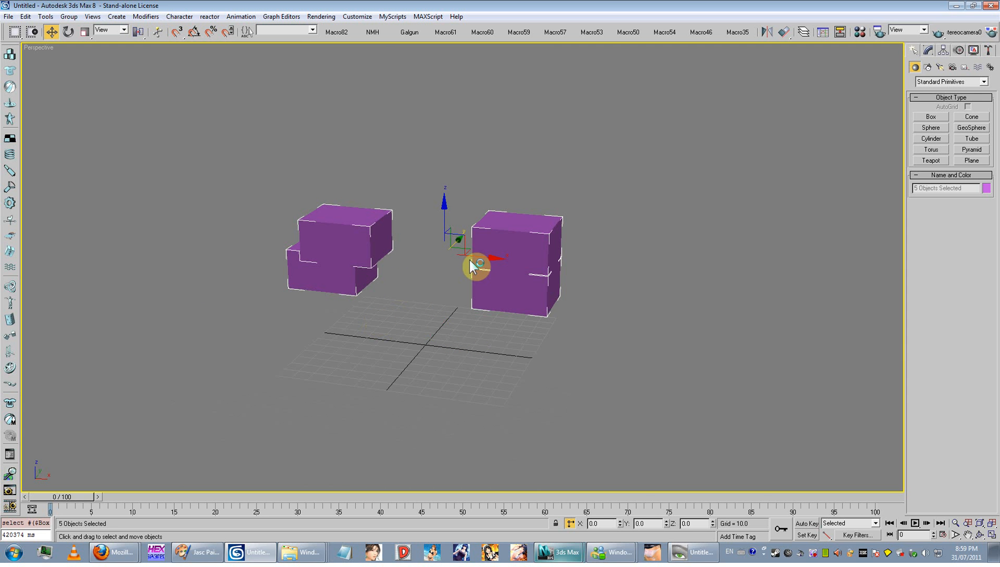
left_click(622, 192)
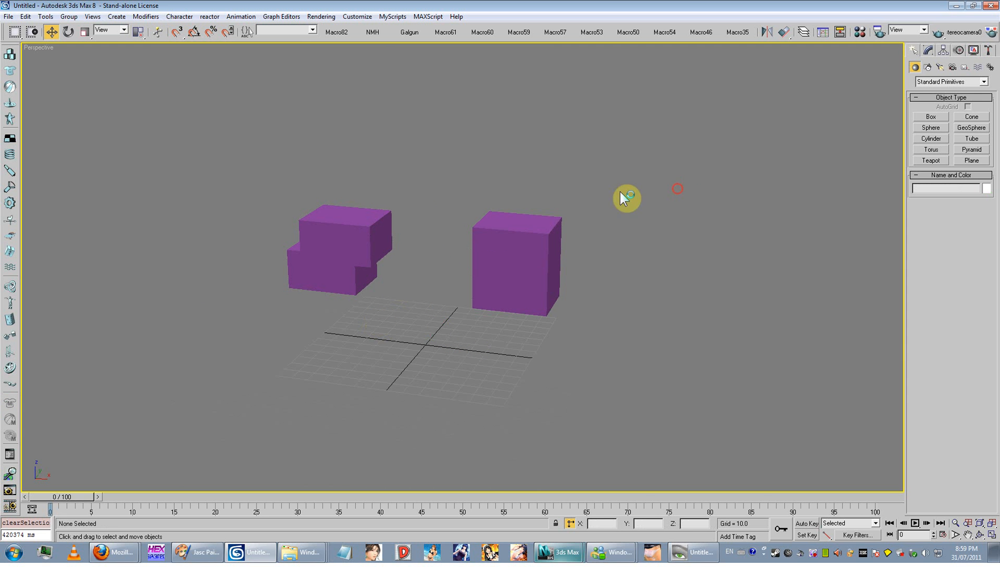
left_click(784, 34)
left_click(532, 310)
left_click_drag(502, 235, 559, 190)
left_click_drag(527, 236, 613, 133)
left_click(558, 179)
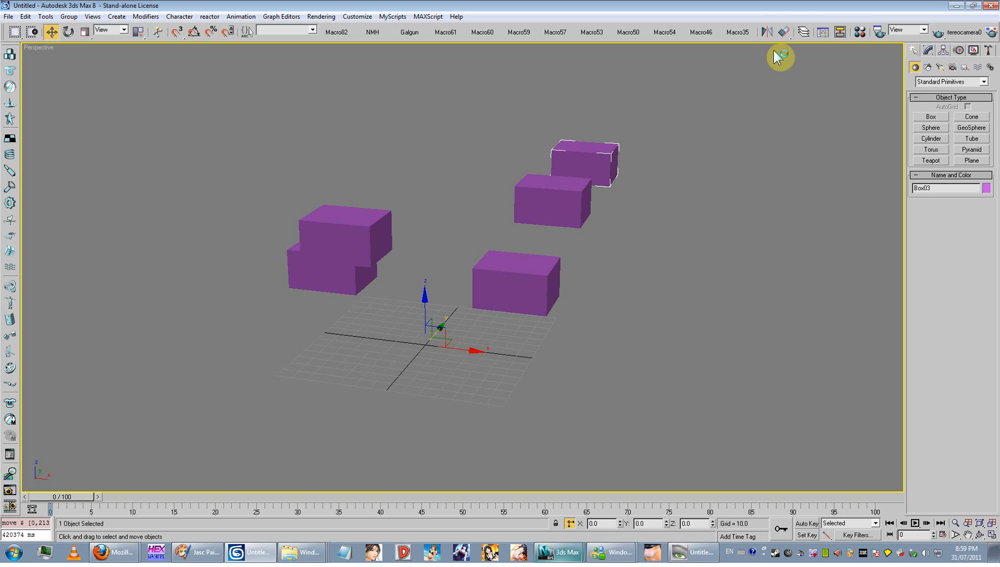
- Start aligning Box03 to Box01 and enable the X, Y and Z positions, with Center for both objects
left_click(784, 33)
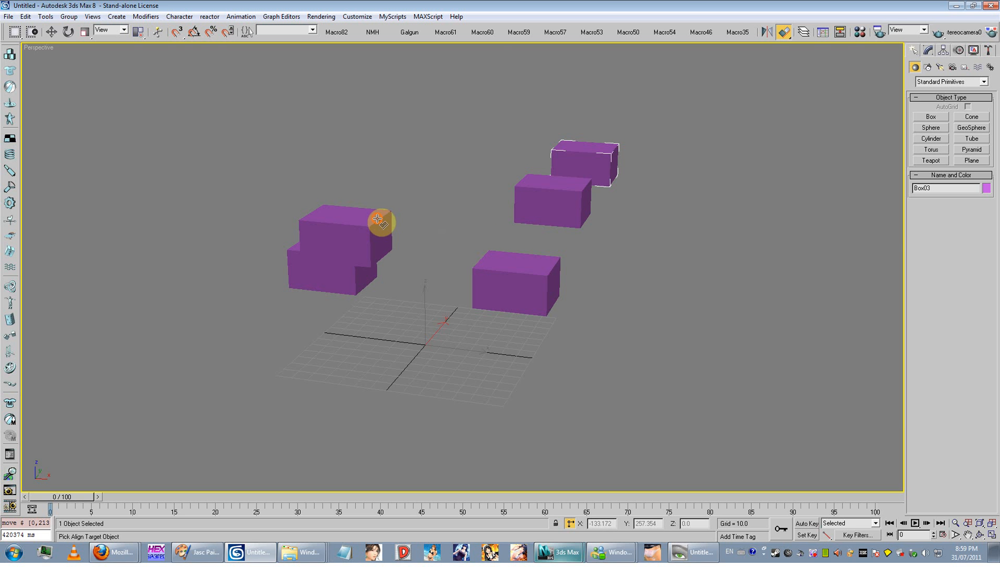
left_click(475, 307)
left_click_drag(802, 247, 641, 191)
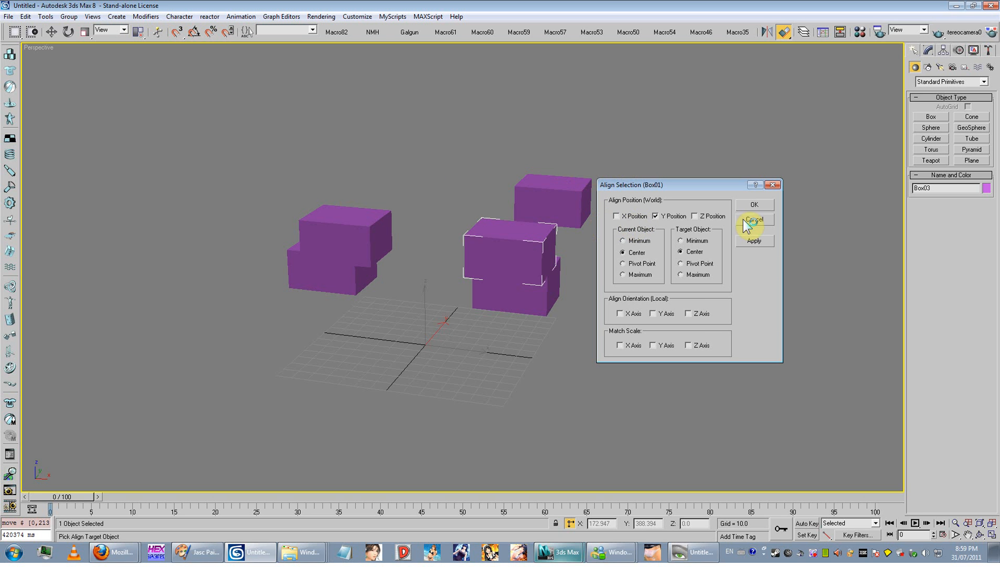
left_click(618, 216)
left_click(711, 216)
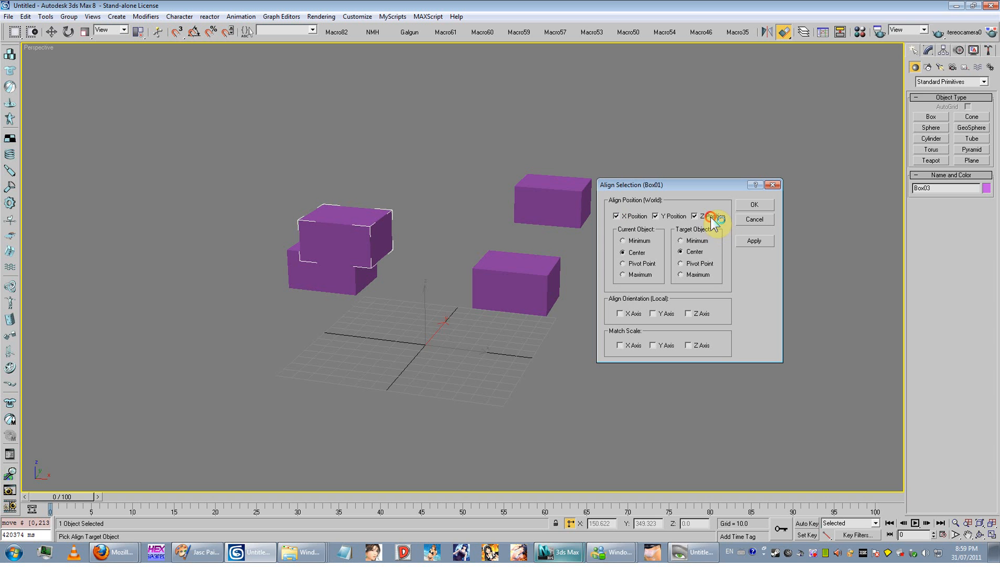
- Try the Center, Minimum and Pivot Point alignment references, and settle on Pivot Point for both the current and target objects
left_click(643, 264)
left_click(680, 264)
left_click(633, 253)
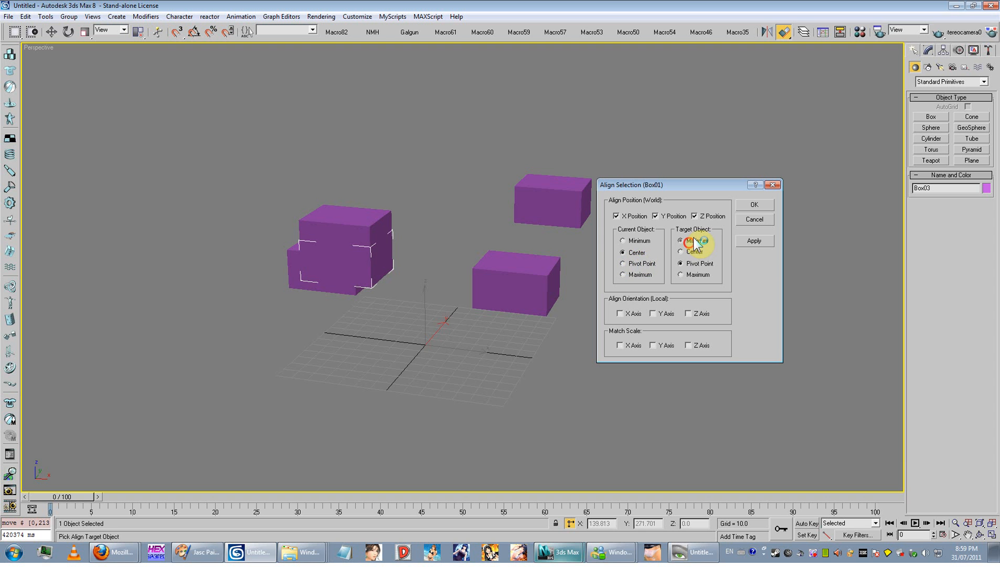
left_click(685, 241)
left_click(626, 240)
left_click(626, 263)
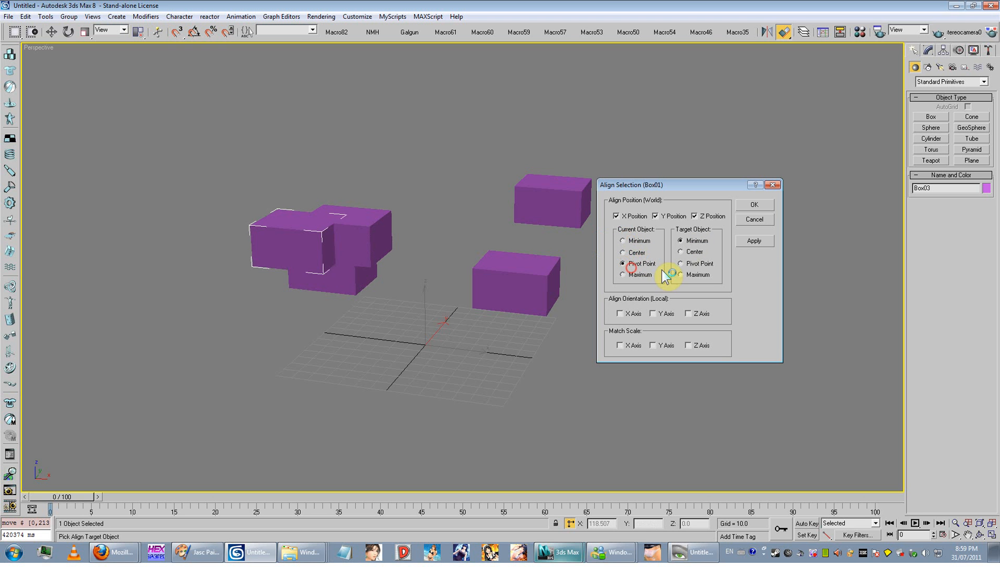
left_click(680, 264)
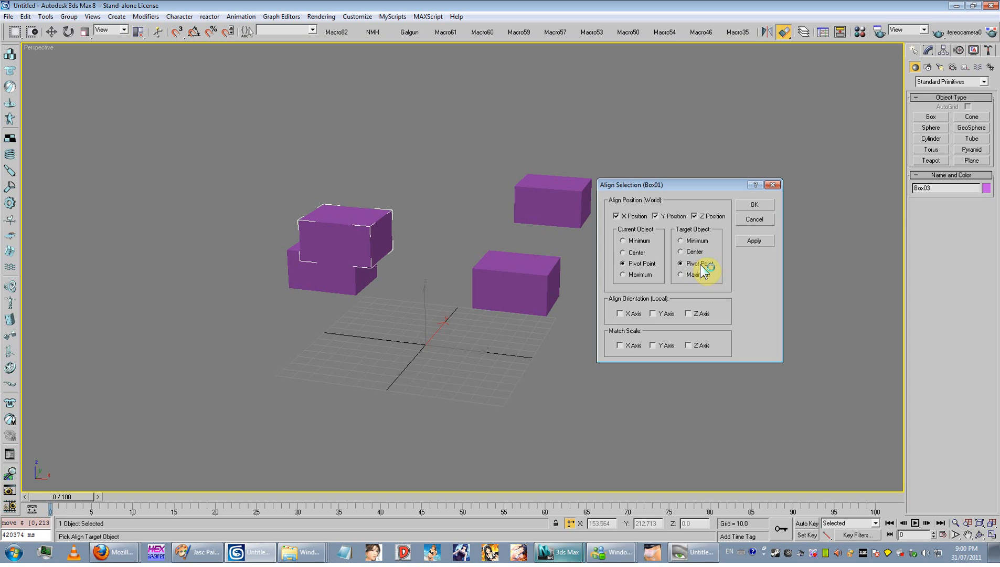
- Include the X, Y and Z axes in the local orientation alignment, and accept the alignment of Box03 to Box01
left_click(620, 314)
left_click(653, 314)
left_click(688, 314)
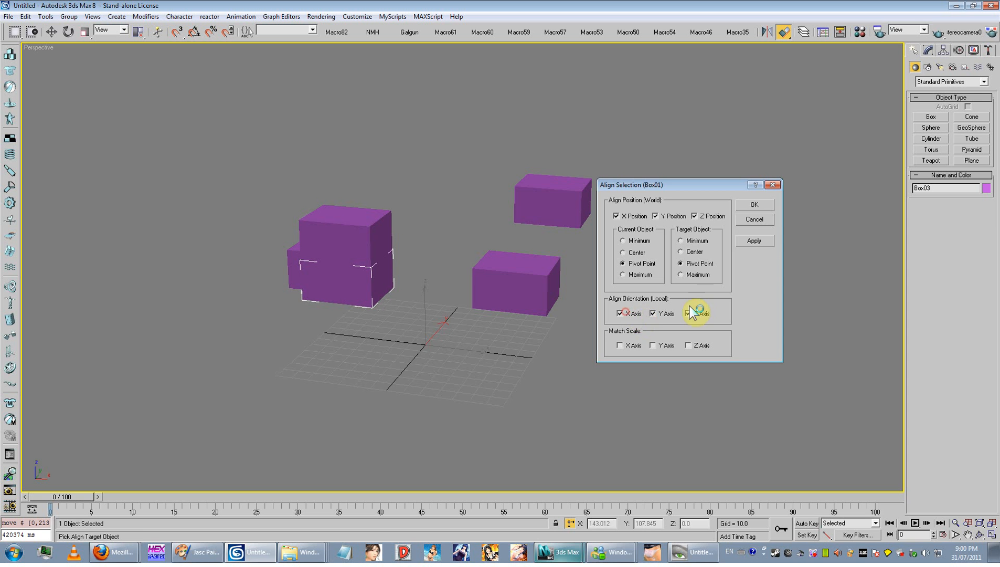
left_click(754, 204)
- Try moving Box03 slightly from its aligned position, and undo the move
scroll(467, 268, "up", 5)
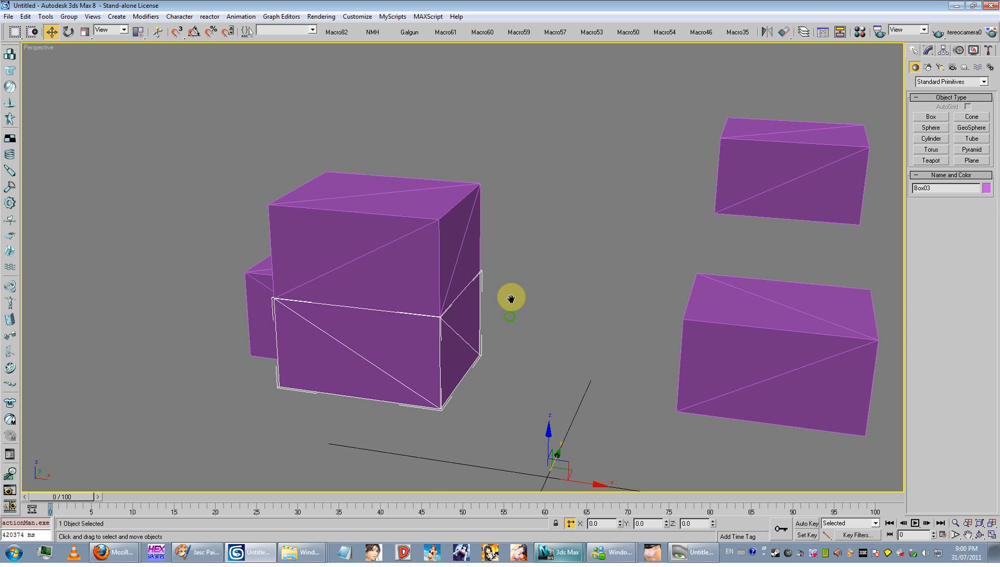
middle_click_drag(511, 298, 521, 240)
left_click_drag(576, 419, 590, 434)
key("ctrl+z")
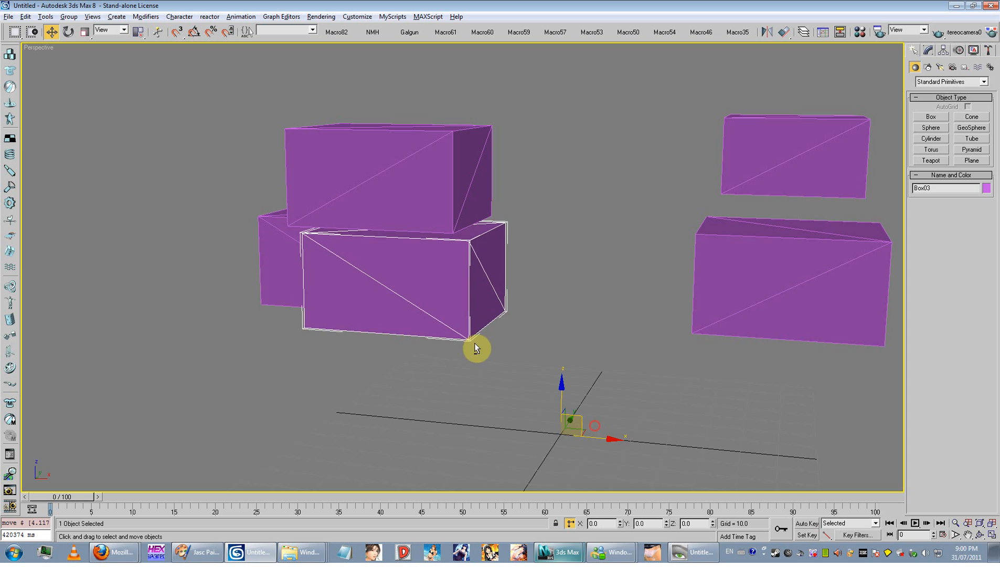
- Move Box03 about 101 units along X to the boxes on the far side, and shift Box01 toward the middle
middle_click_drag(474, 344, 499, 367, "alt")
left_click_drag(451, 272, 777, 310)
middle_click_drag(613, 298, 371, 243, "alt")
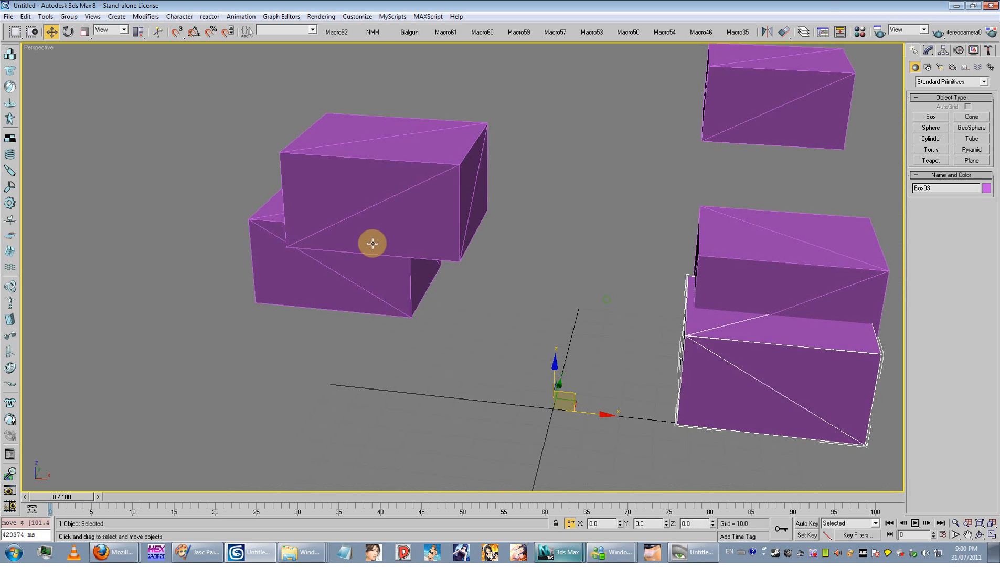
left_click_drag(370, 243, 491, 280)
scroll(502, 278, "down", 3)
- Select Box01 and Box02 by name, invert the selection, and delete all the other boxes
key("h")
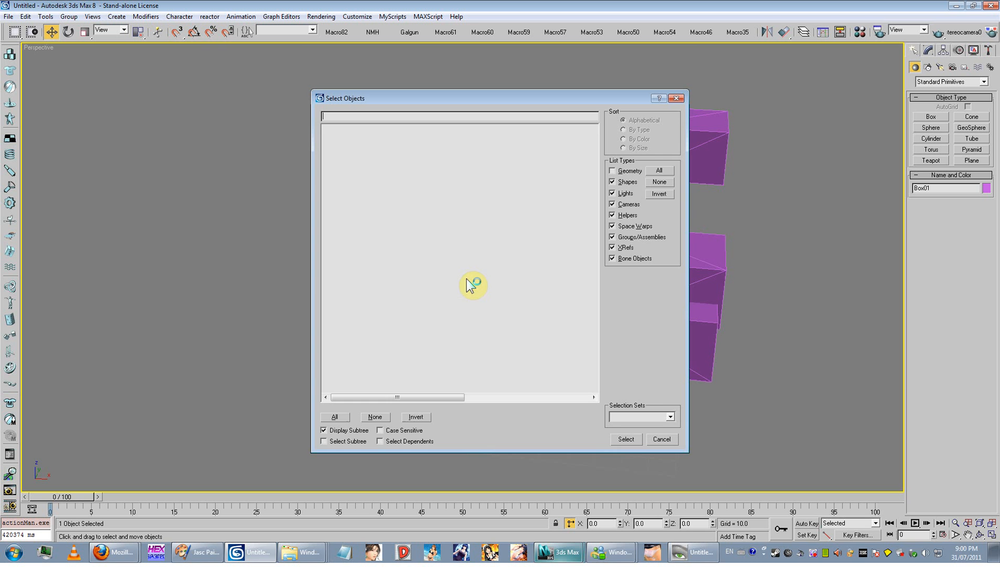
left_click(331, 134, "ctrl")
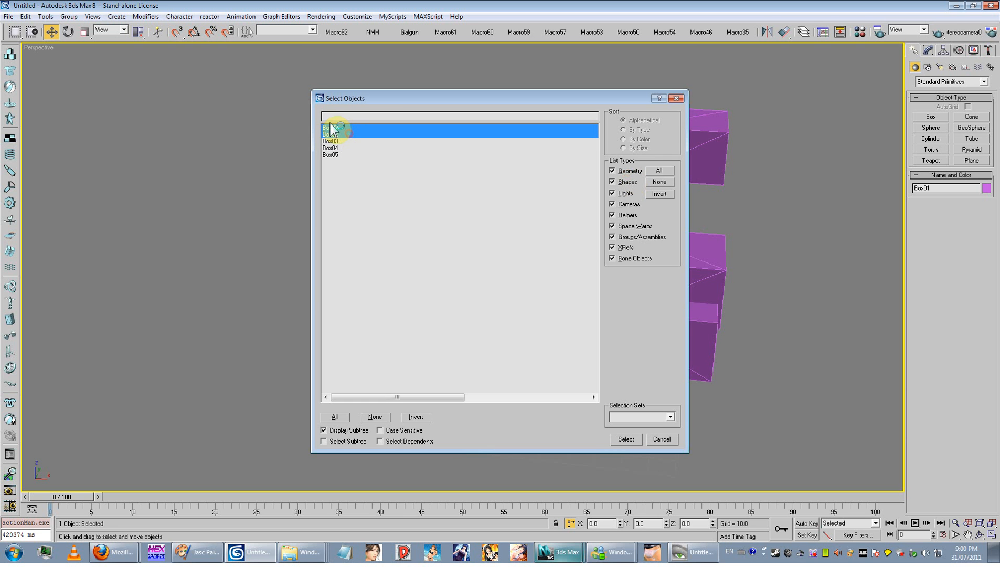
key("Return")
right_click(531, 217)
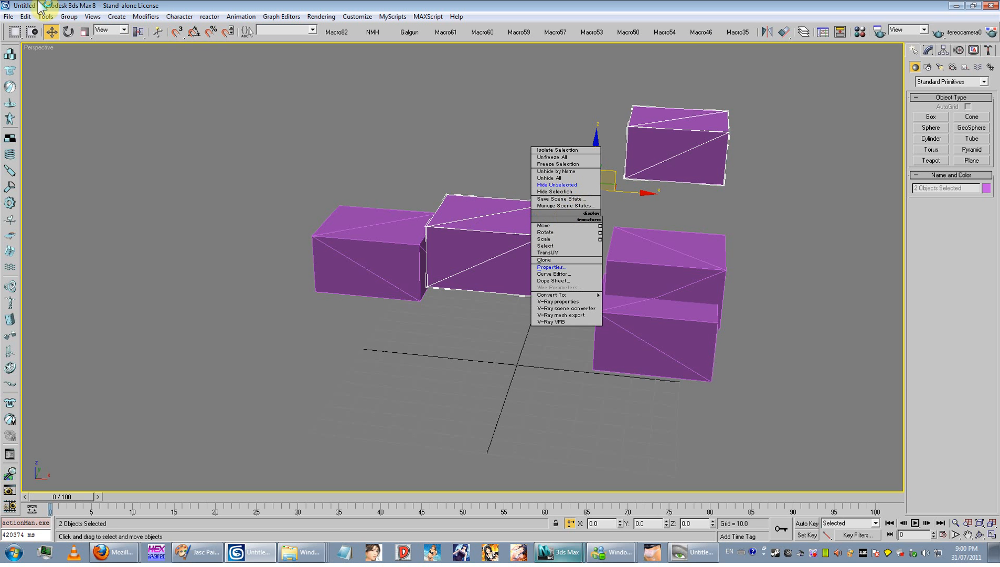
left_click(28, 15)
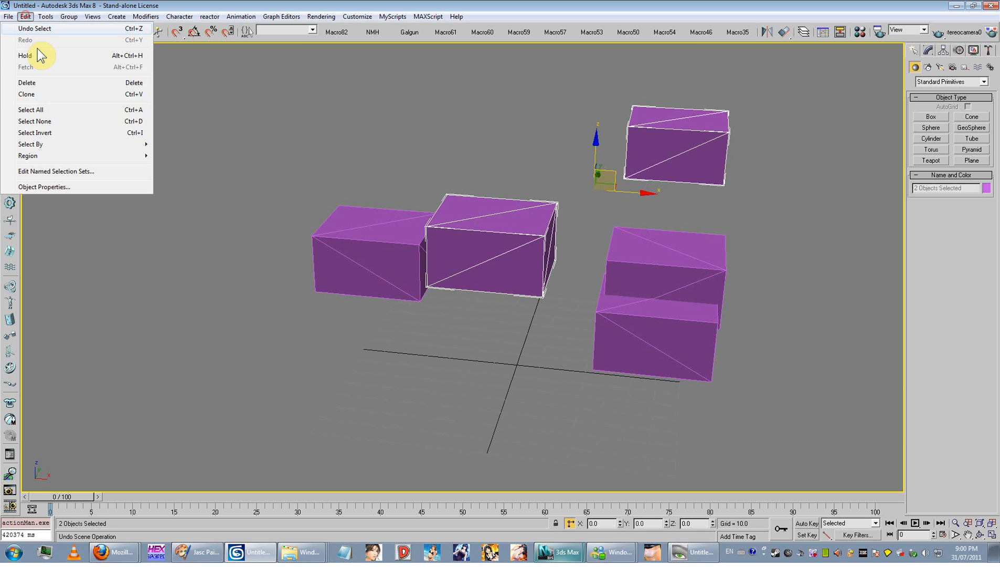
left_click(53, 132)
key("Delete")
- Align Box02 to Box01 by pivot point in X, Y and Z position, matching orientation on all three axes
left_click(665, 140)
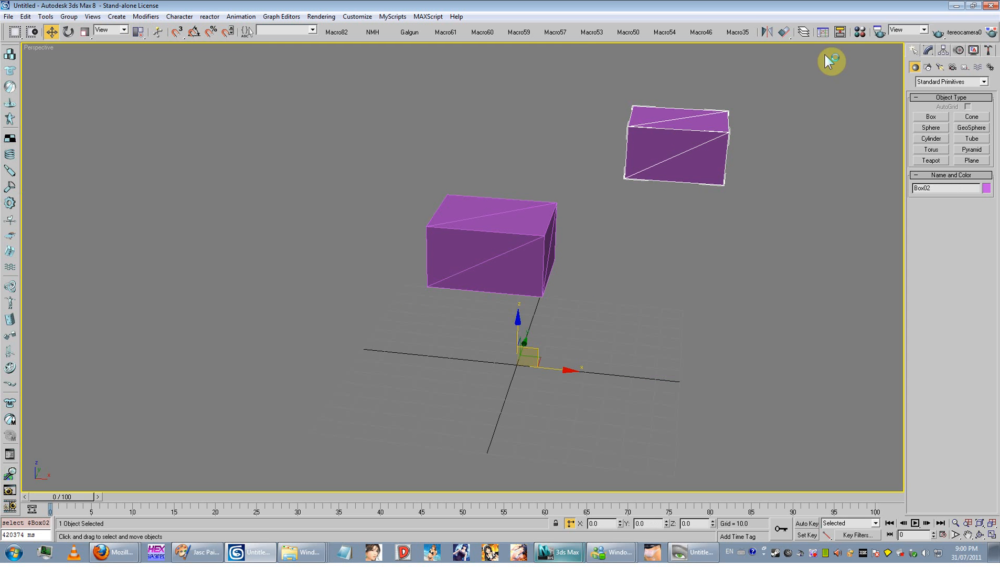
left_click(783, 32)
left_click(527, 210)
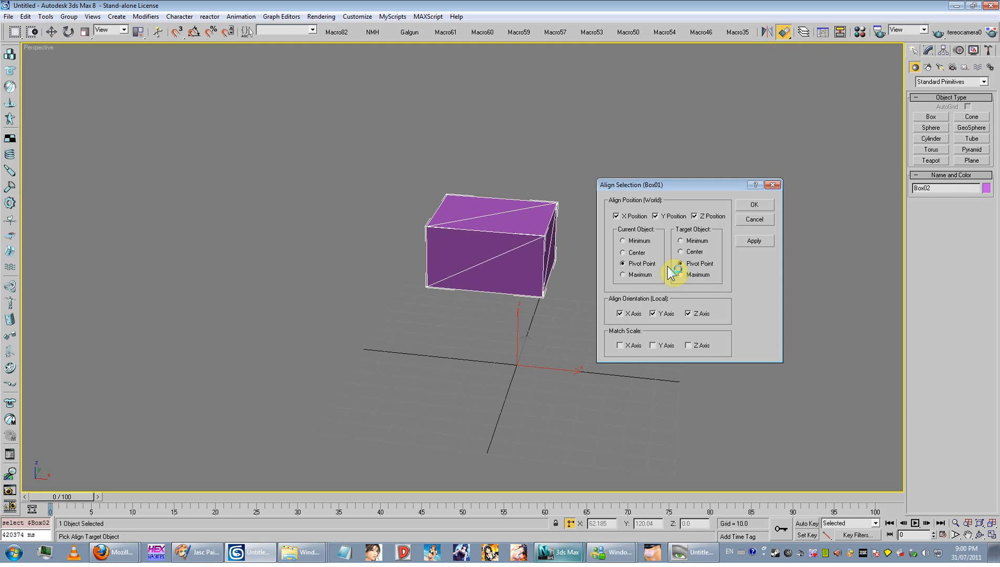
left_click(751, 207)
- Try nudging Box02 in wireframe display to compare it with Box01, and return to shaded display with Box02 back in place
mouse_move(751, 207)
middle_mouse_down()
mouse_move(626, 273)
mouse_move(583, 346)
mouse_move(532, 310)
middle_mouse_up()
key("F3")
mouse_move(489, 385)
left_mouse_down()
mouse_move(538, 378)
mouse_move(476, 384)
left_mouse_up()
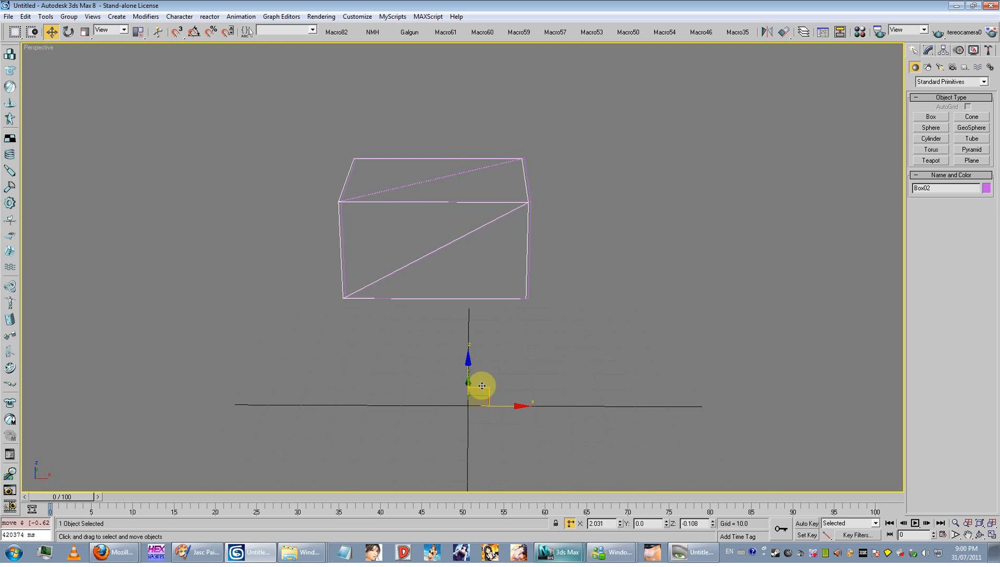
middle_click_drag(475, 384, 565, 351, "alt")
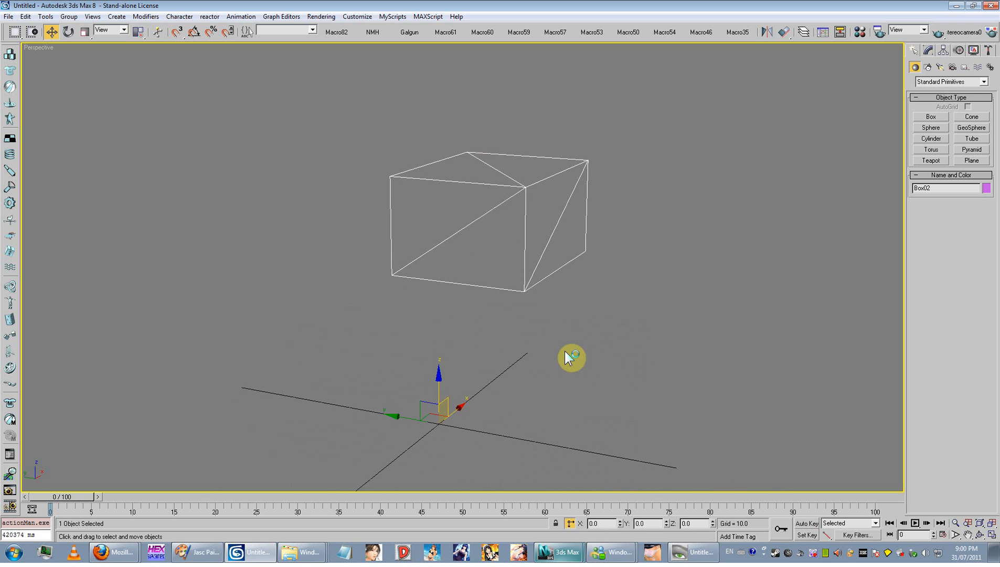
key("F3")
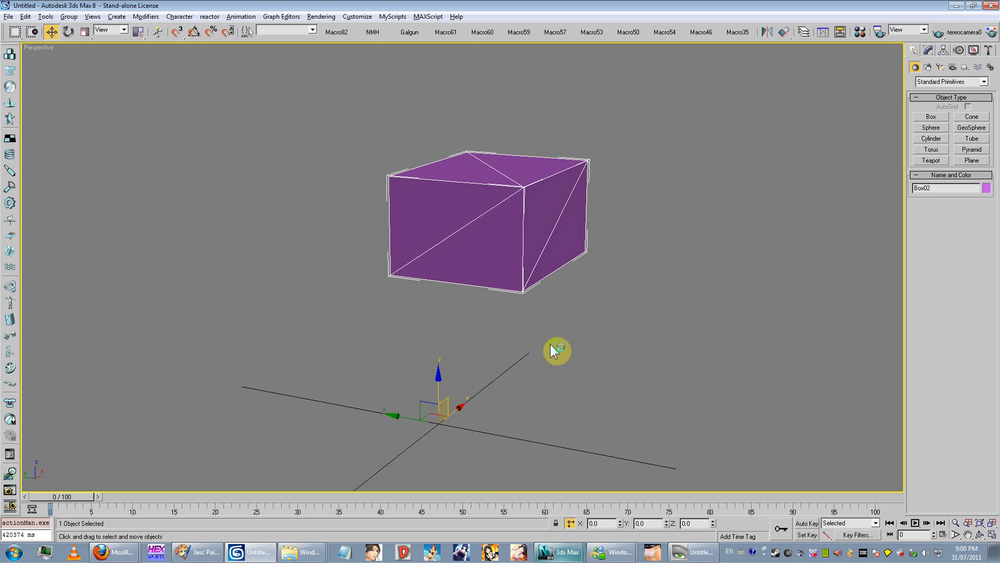
- Move Box02 about 48 units along X so it sits beside Box01
middle_click_drag(554, 346, 485, 372, "alt")
left_click_drag(485, 373, 622, 352)
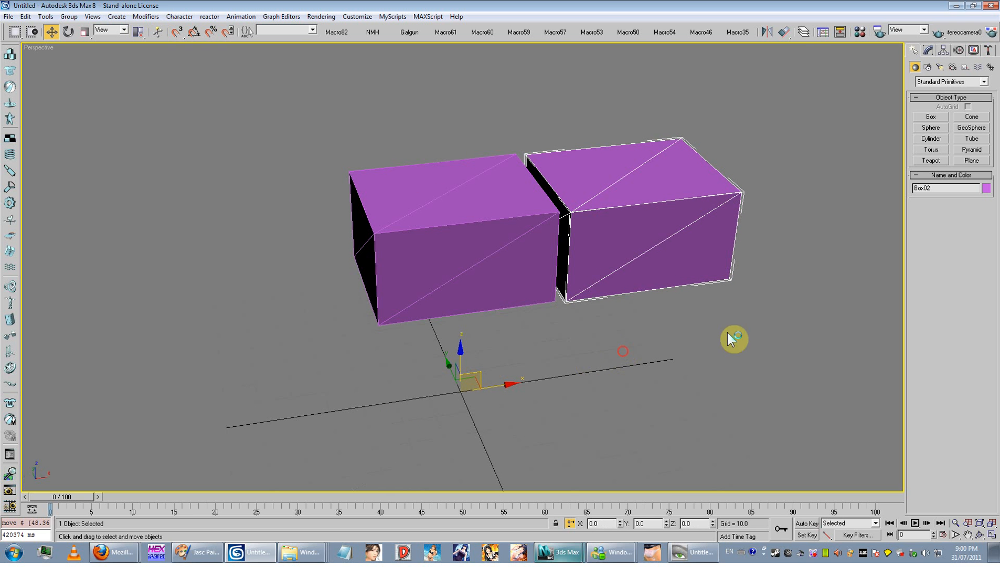
- Try aligning Box02 to Box01, and cancel the alignment
left_click(788, 36)
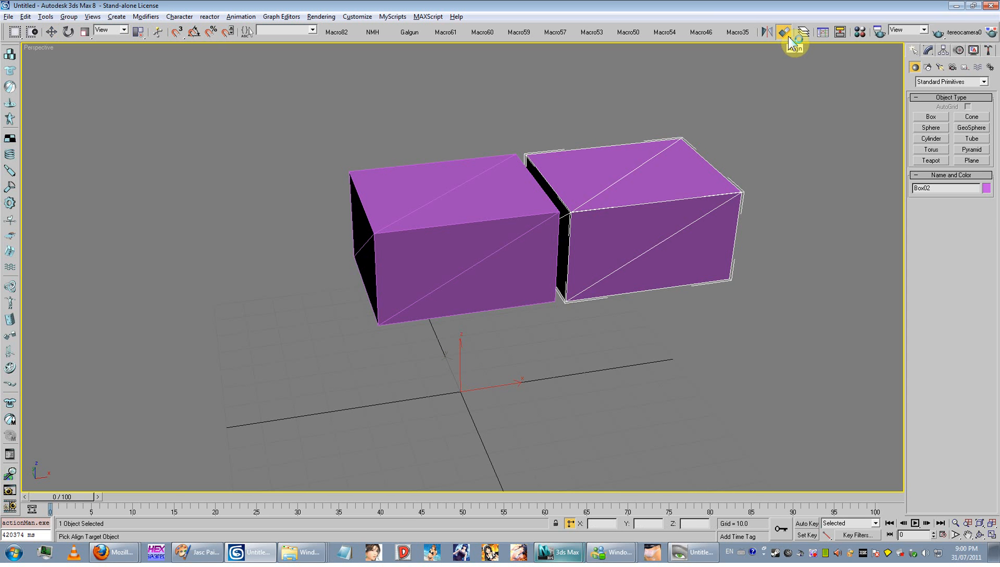
left_click(510, 202)
left_click(753, 220)
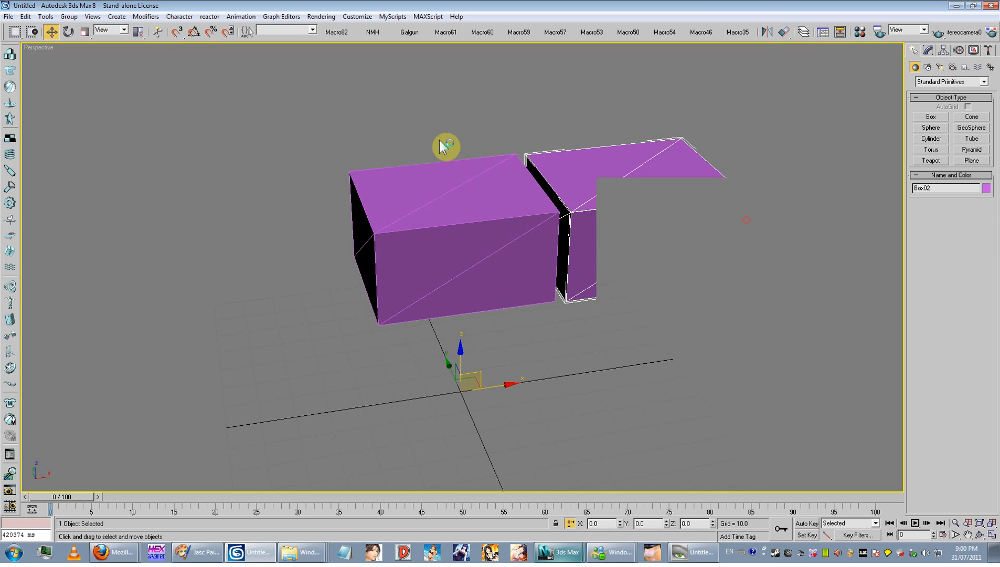
- Open the Material Editor with both boxes in view
middle_click_drag(558, 274, 570, 364)
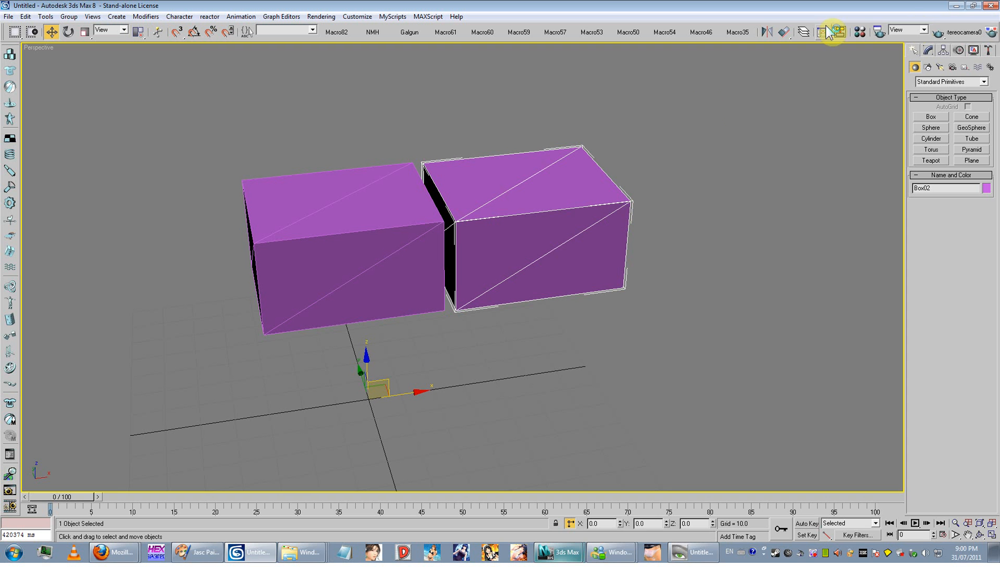
left_click(861, 33)
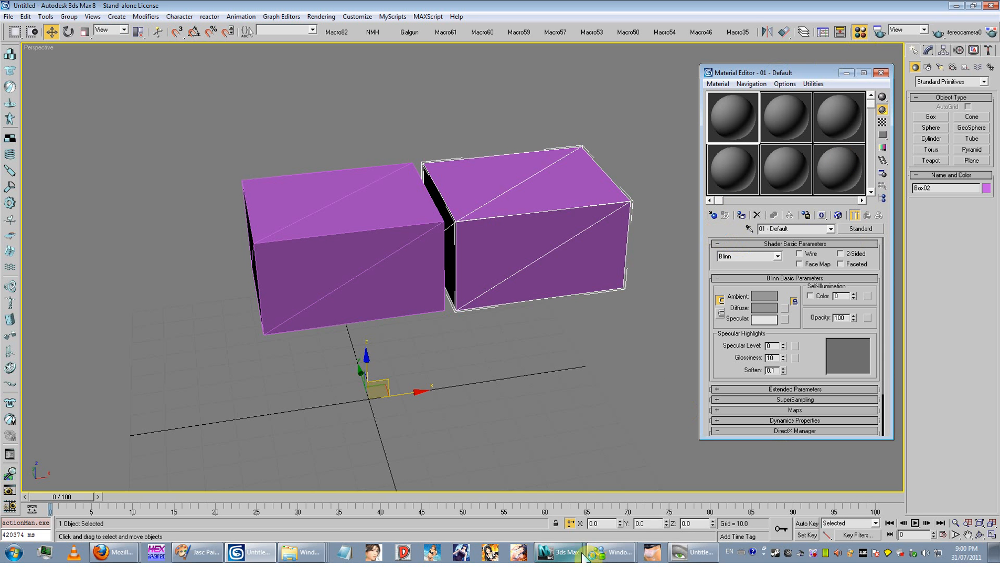
- Switch to 3ds Max Design 2011, open its compact Material Editor and place it beside the script window
left_click(577, 533)
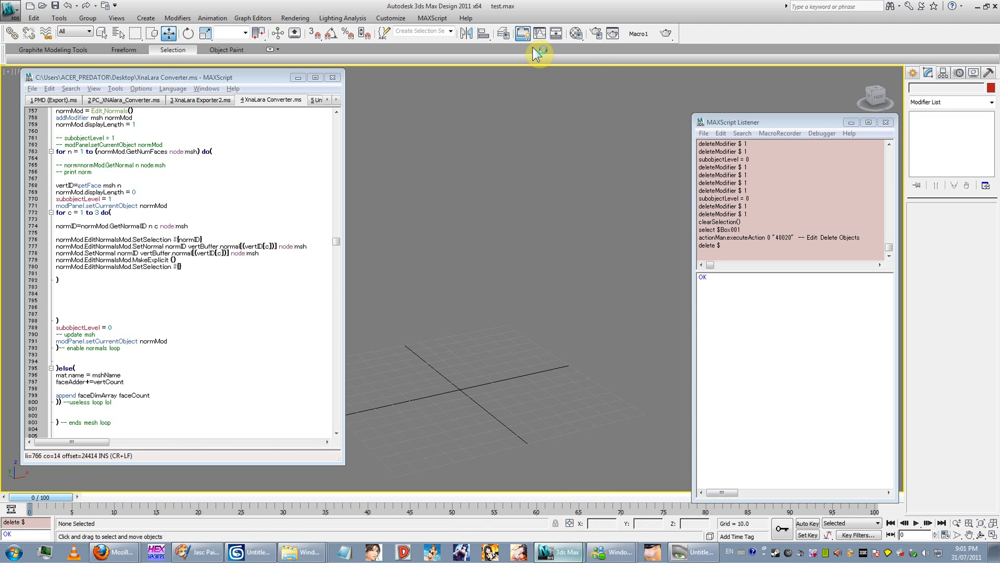
left_click(576, 34)
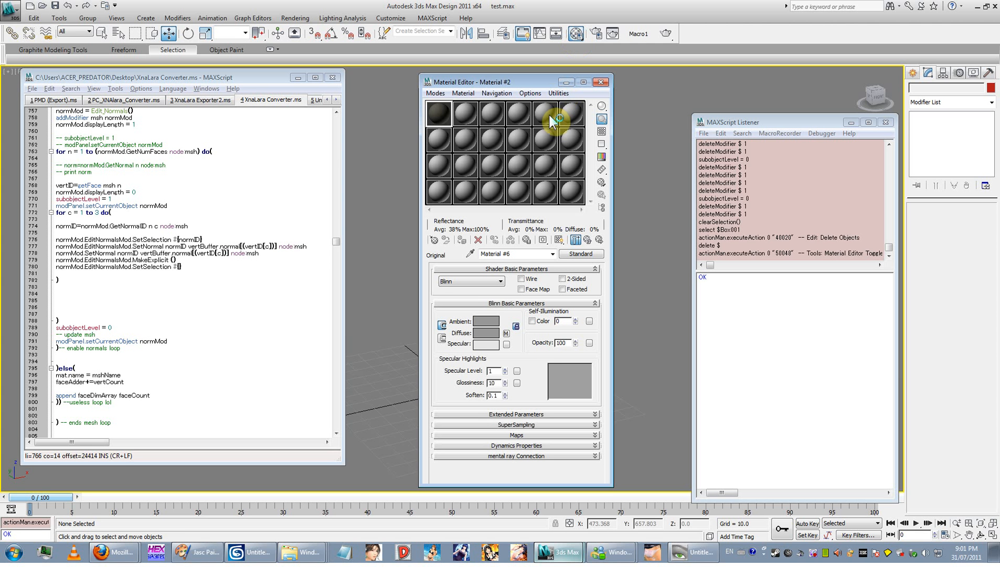
left_click_drag(538, 82, 472, 78)
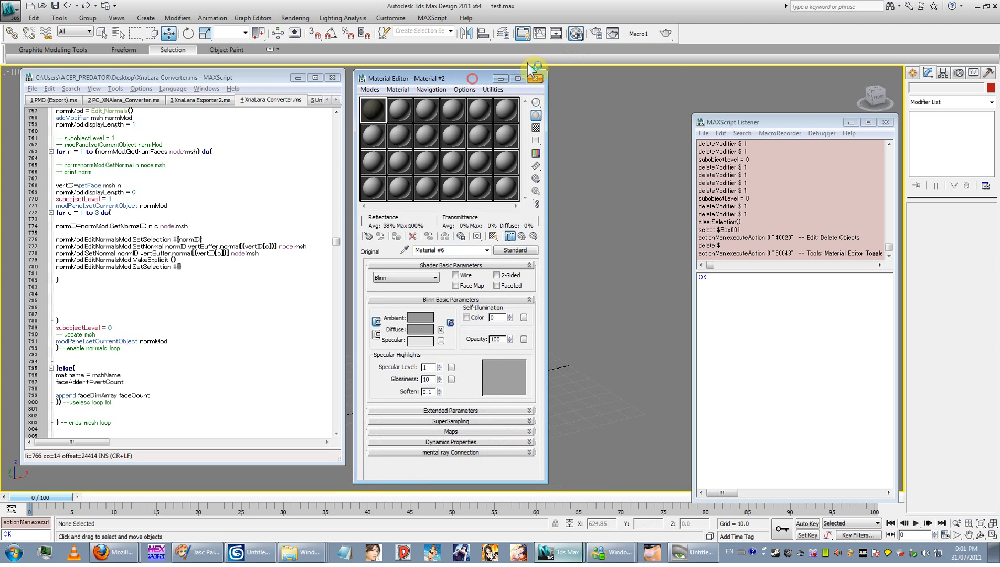
- Close the compact Material Editor, open the Slate Material Editor instead and move it clear of the main toolbar
right_click(577, 31)
left_click(526, 79)
left_click(527, 80)
left_click_drag(576, 33, 577, 66)
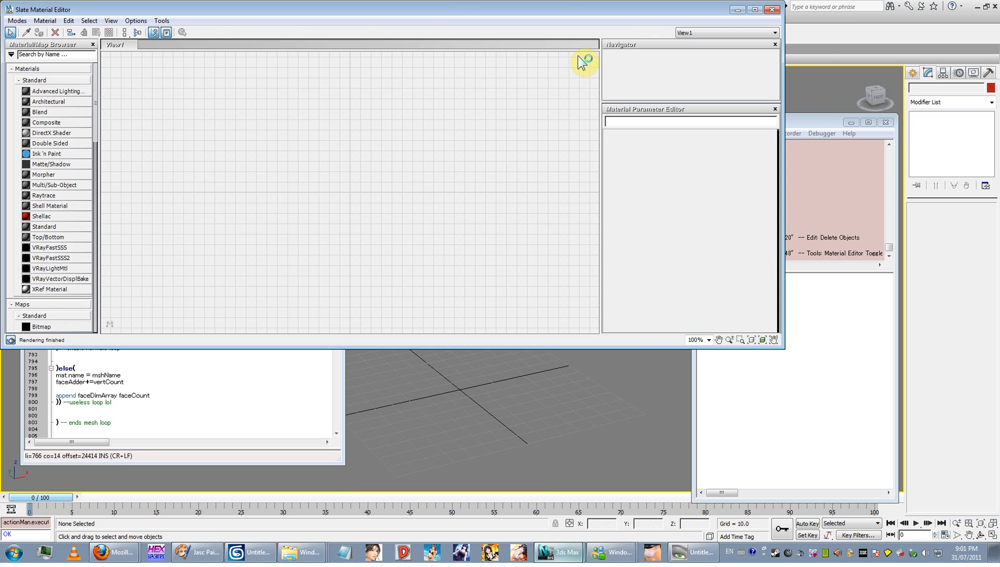
left_click_drag(444, 9, 490, 98)
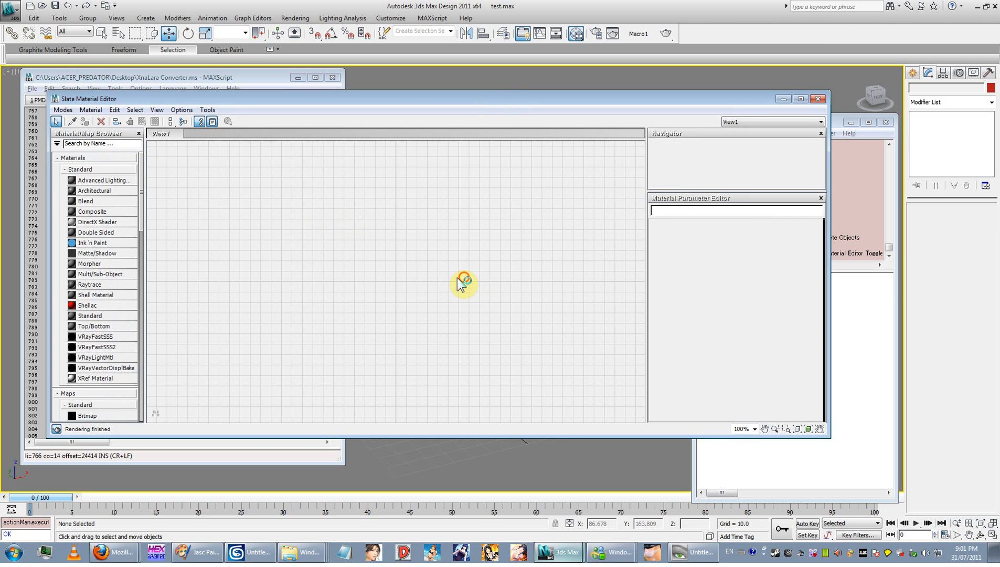
left_click_drag(140, 219, 137, 198)
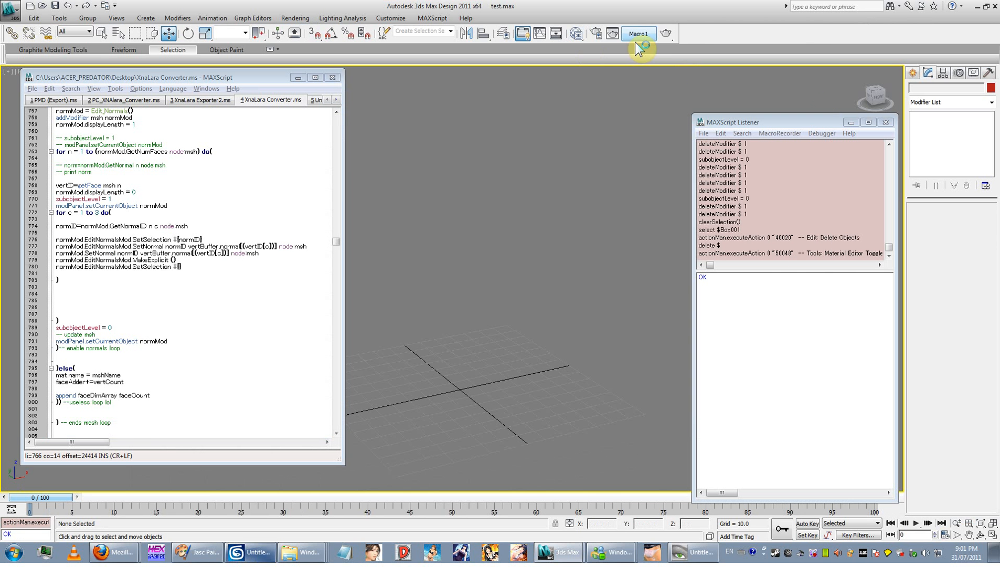
- Bring back the compact Material Editor in 3ds Max Design 2011, and return to the two-box scene in 3ds Max 8
left_click_drag(580, 37, 583, 50)
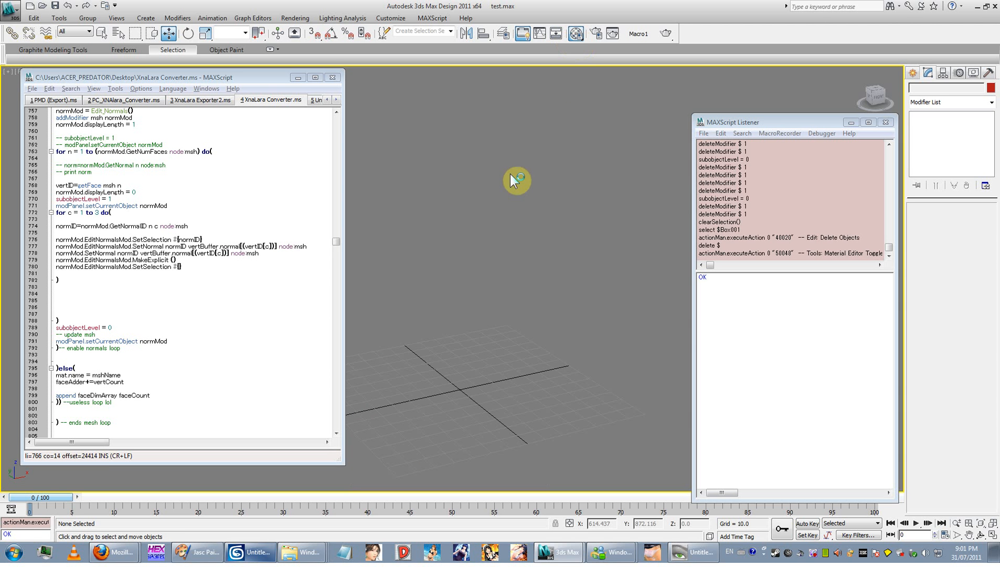
left_click_drag(462, 78, 532, 55)
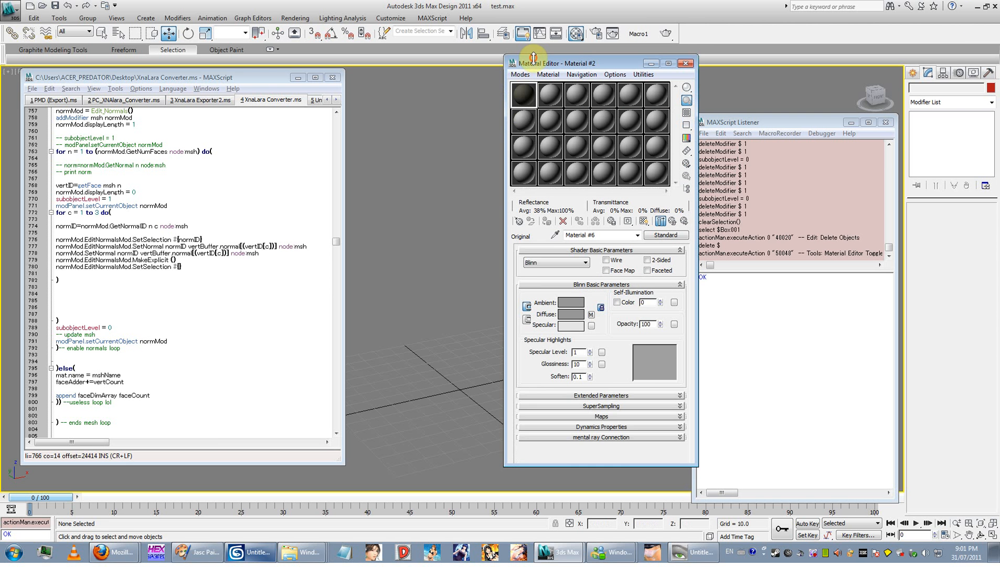
left_click(978, 7)
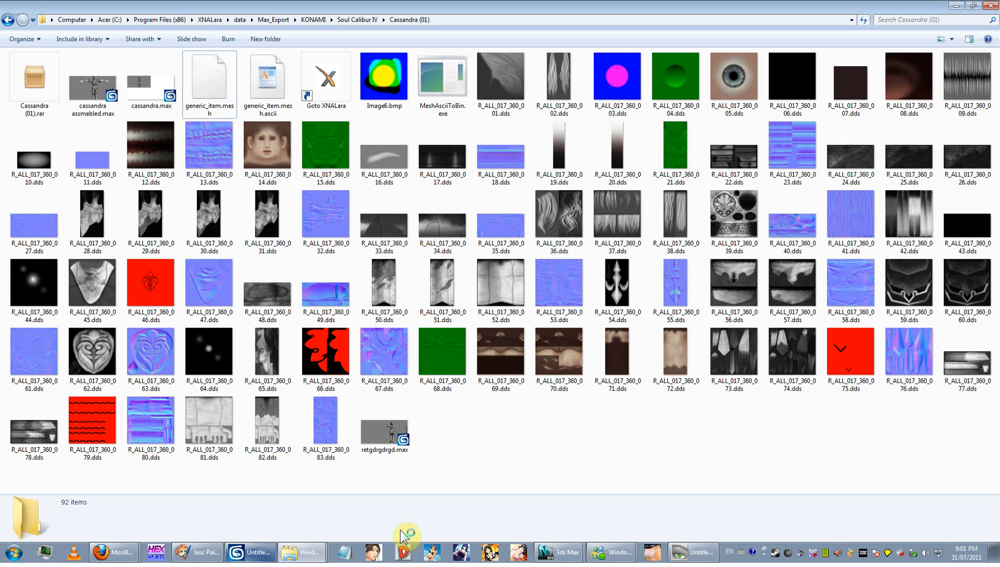
left_click(270, 554)
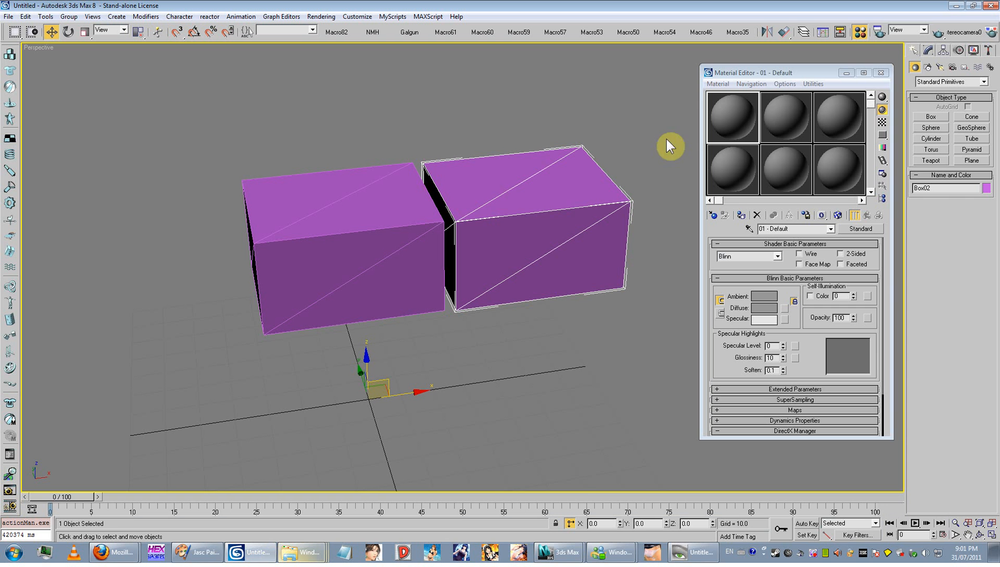
- Assign the 01 - Default material to Box02, with specular level 269, glossiness 84 and a green diffuse colour
left_click_drag(758, 136, 576, 193)
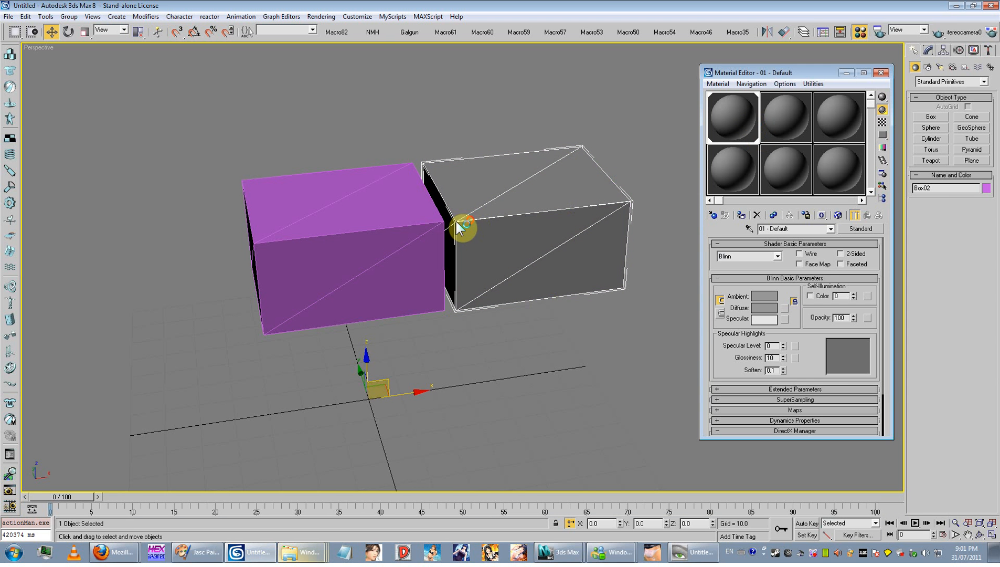
left_click_drag(784, 346, 778, 268)
left_click(764, 308)
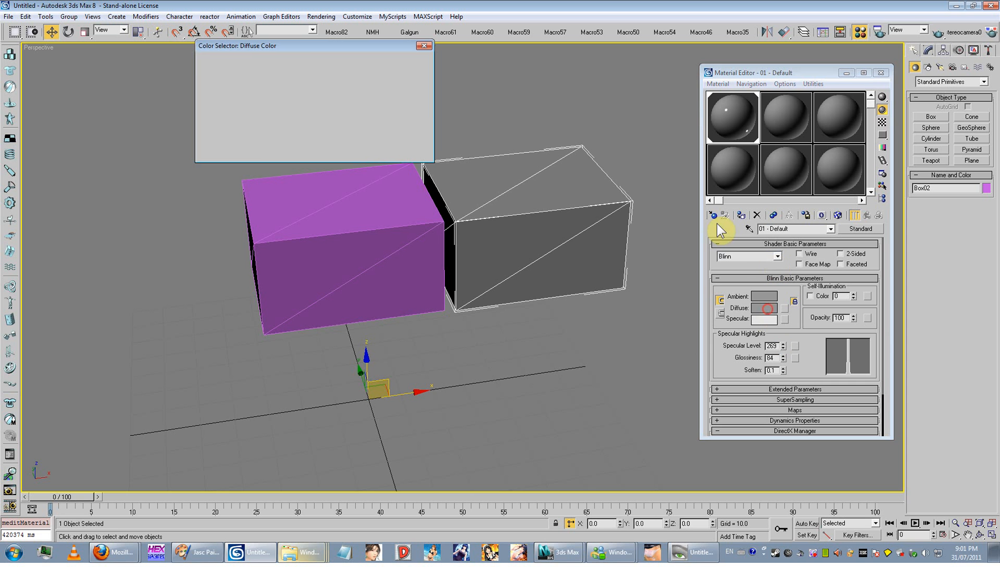
left_click(242, 85)
left_click_drag(299, 101, 300, 77)
left_click(243, 152)
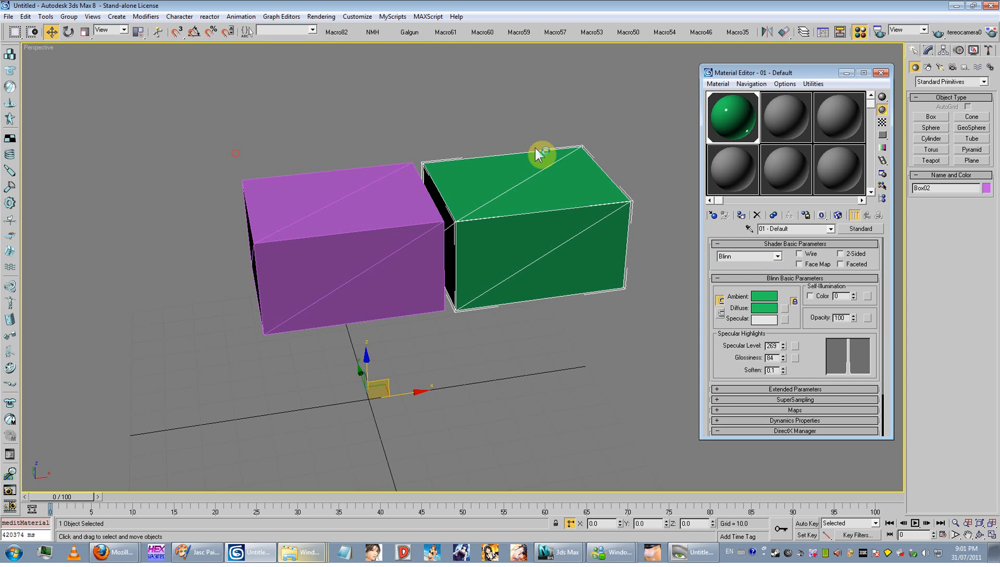
- Close the Material Editor and deselect Box02
middle_click_drag(547, 239, 473, 272)
scroll(472, 271, "up", 4)
middle_click_drag(404, 327, 455, 307)
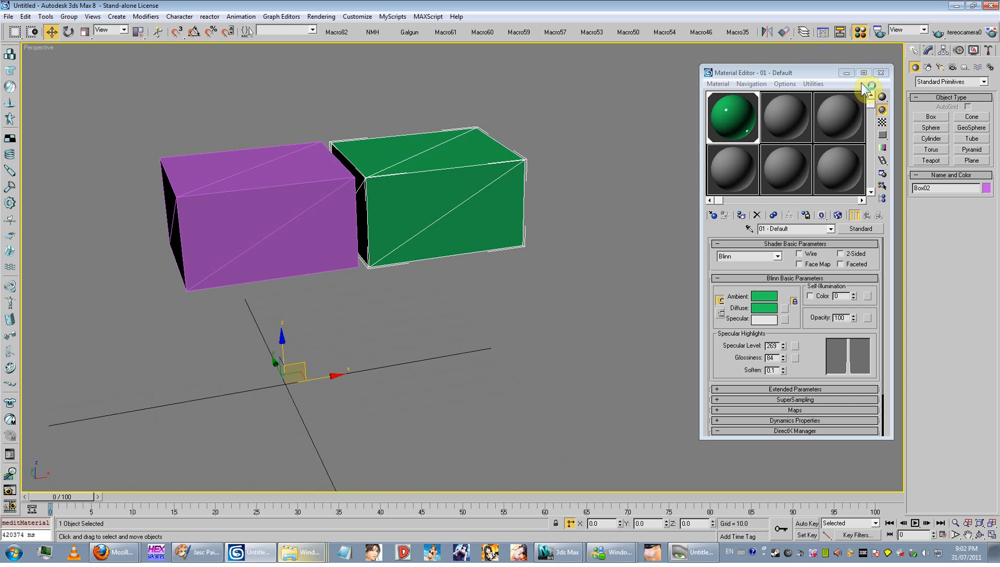
left_click(881, 73)
left_click(847, 72)
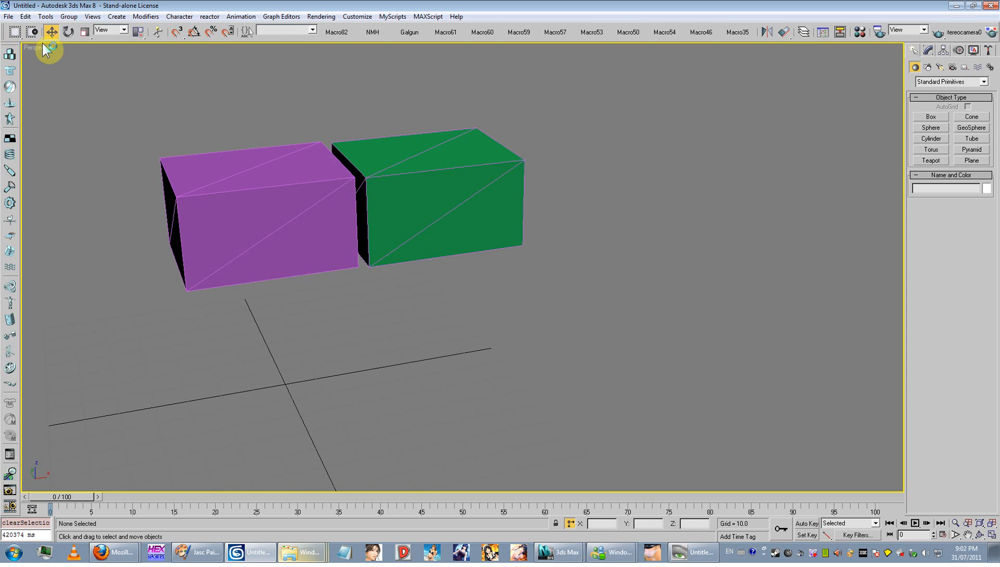
- Shift the main toolbar along to show its undo, link and selection tools, keeping the timeline at frame 0
left_click_drag(41, 37, 319, 32)
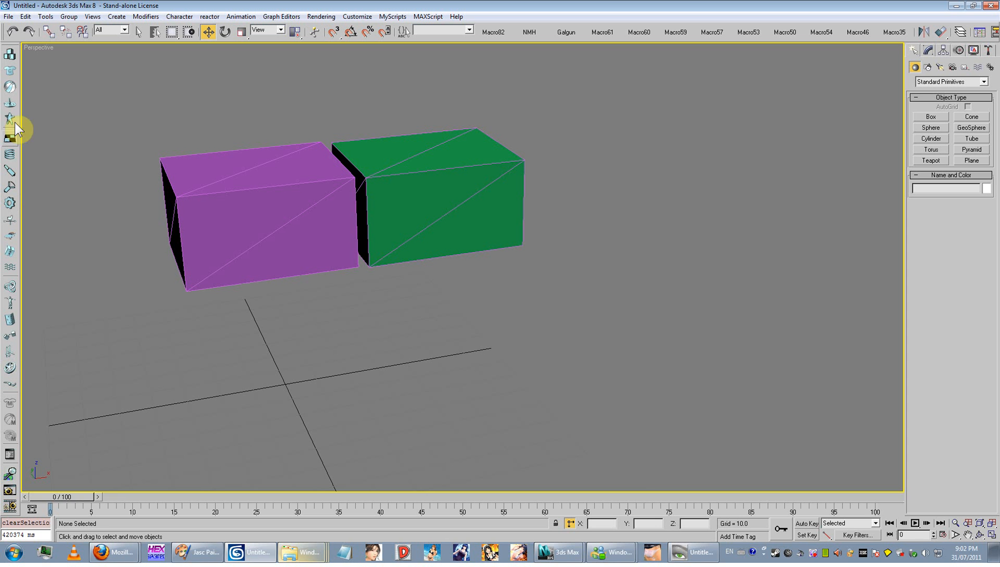
mouse_move(62, 496)
left_mouse_down()
mouse_move(851, 509)
mouse_move(62, 474)
mouse_move(52, 500)
left_mouse_up()
key("w")
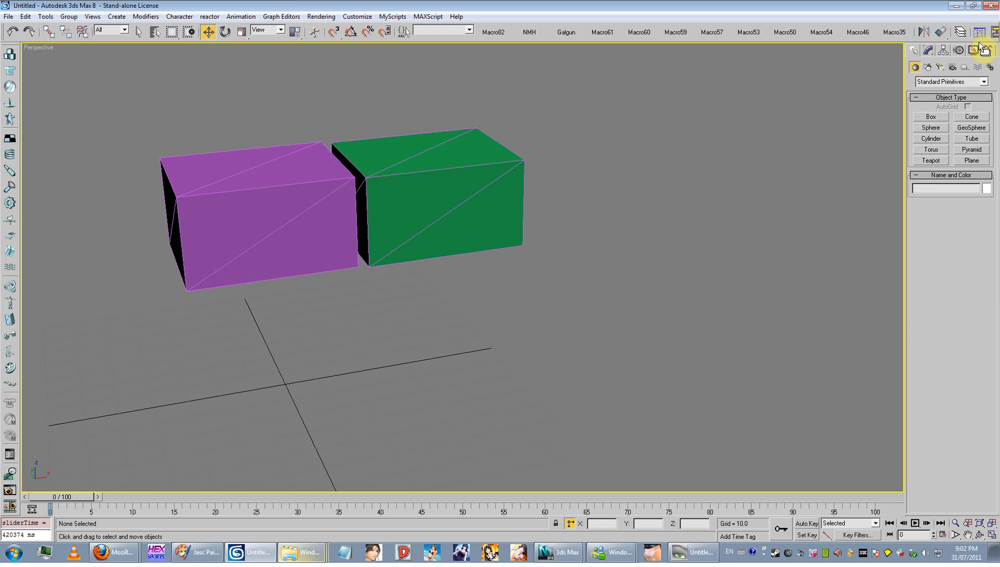
- Select both boxes and reduce the 3ds Max window so it floats over the Cassandra (01) folder
left_click(675, 92)
left_click_drag(677, 92, 132, 278)
double_click(270, 9)
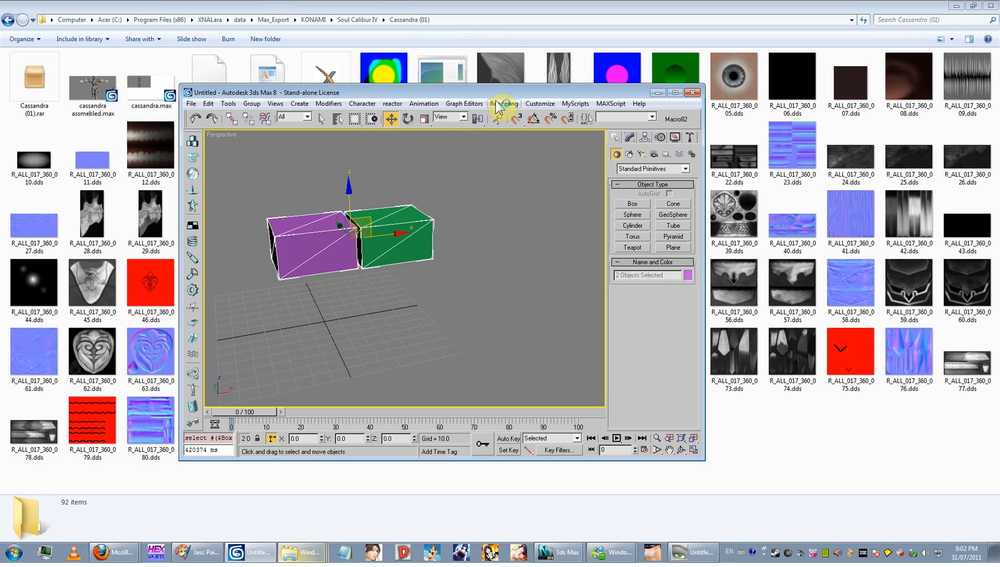
left_click_drag(496, 97, 514, 88)
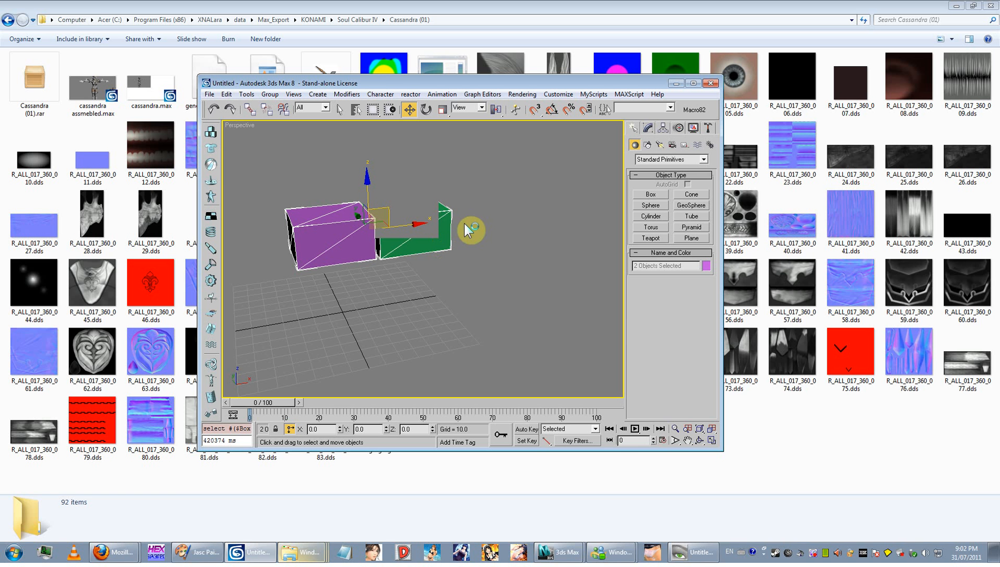
- Delete both boxes to empty the scene
left_click_drag(496, 178, 264, 307)
key("Delete")
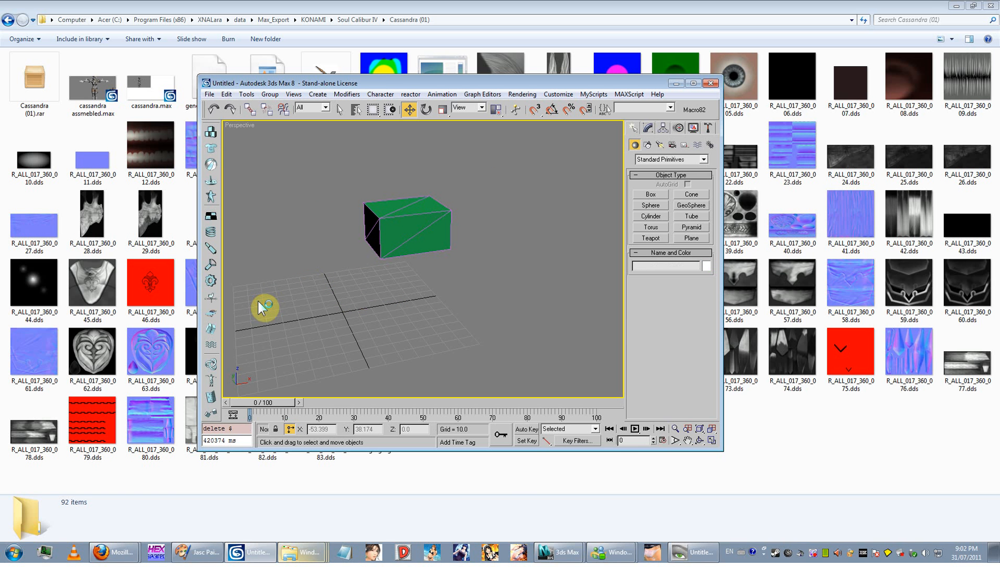
left_click(390, 245)
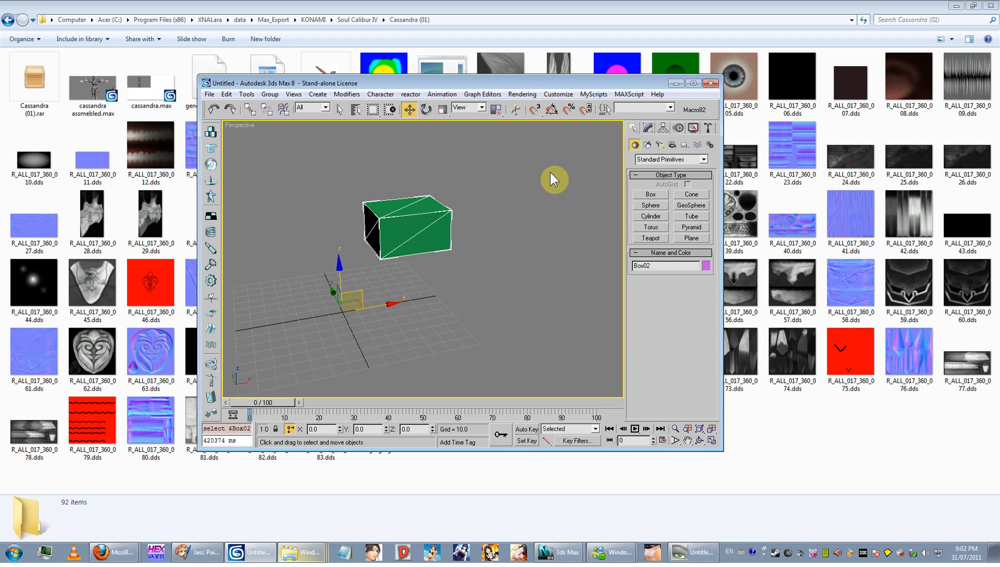
key("Delete")
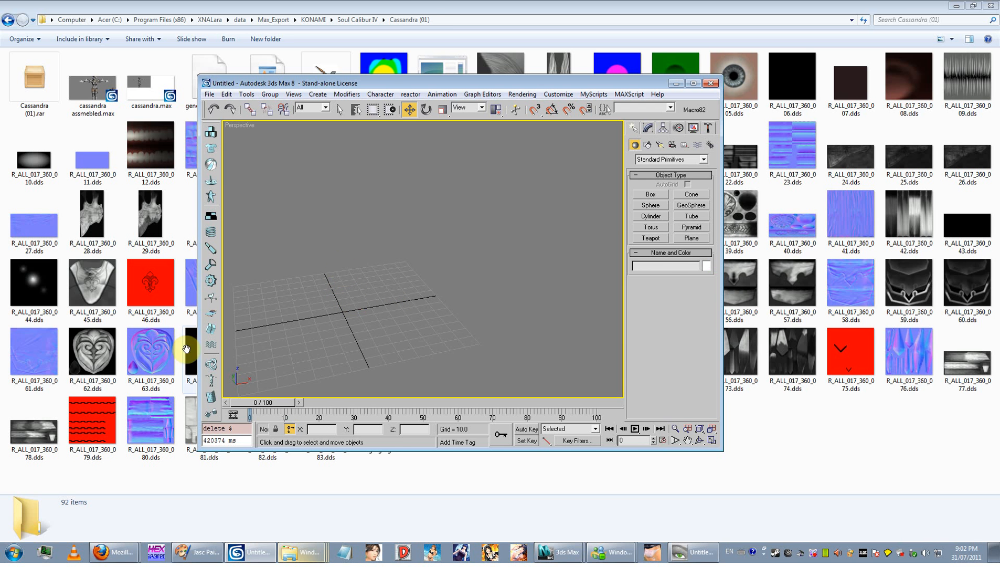
- Look at the XnaLara for 3dsmax forum thread in Firefox, and return to the Cassandra (01) folder to highlight its texture files
left_click(426, 7)
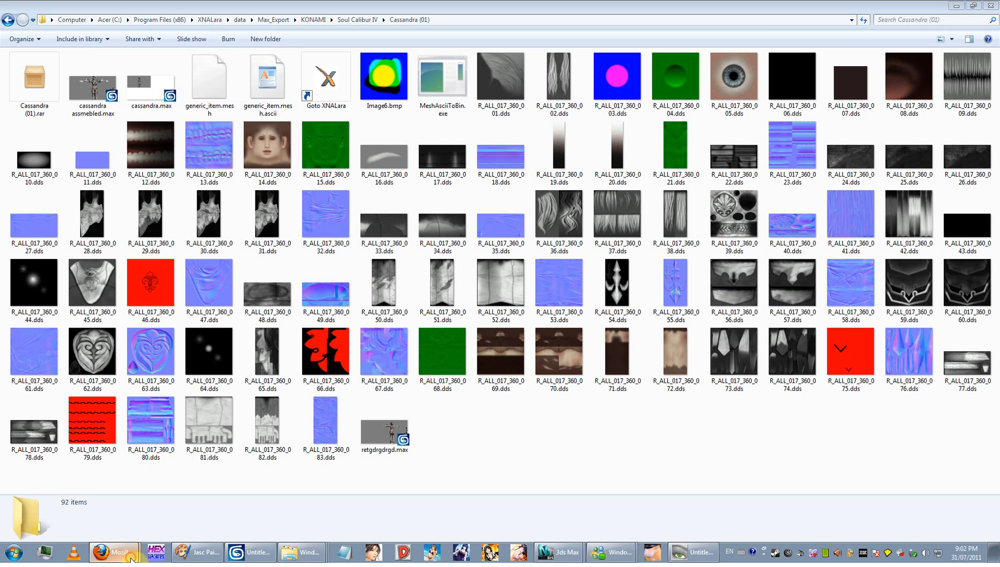
left_click(145, 519)
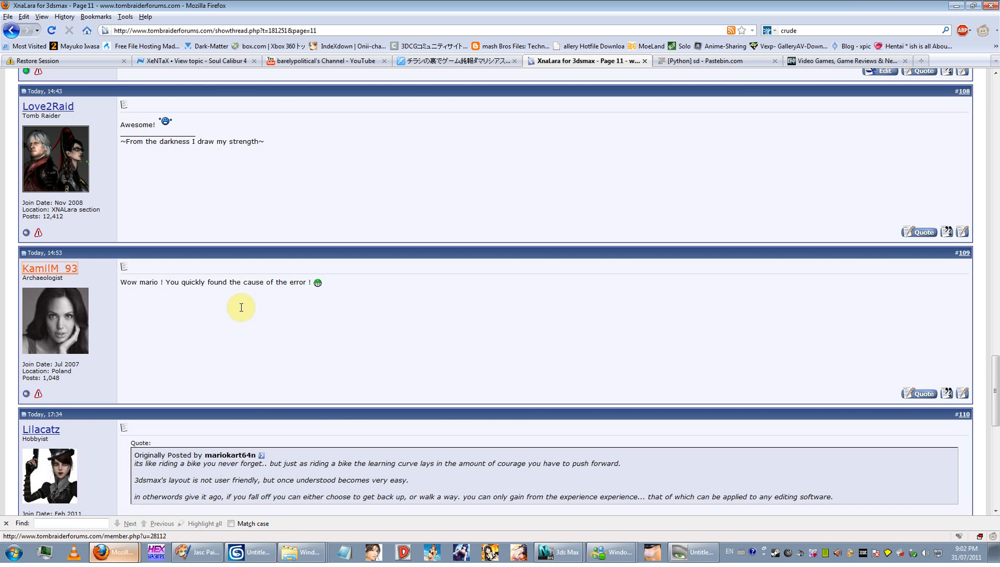
left_click(956, 5)
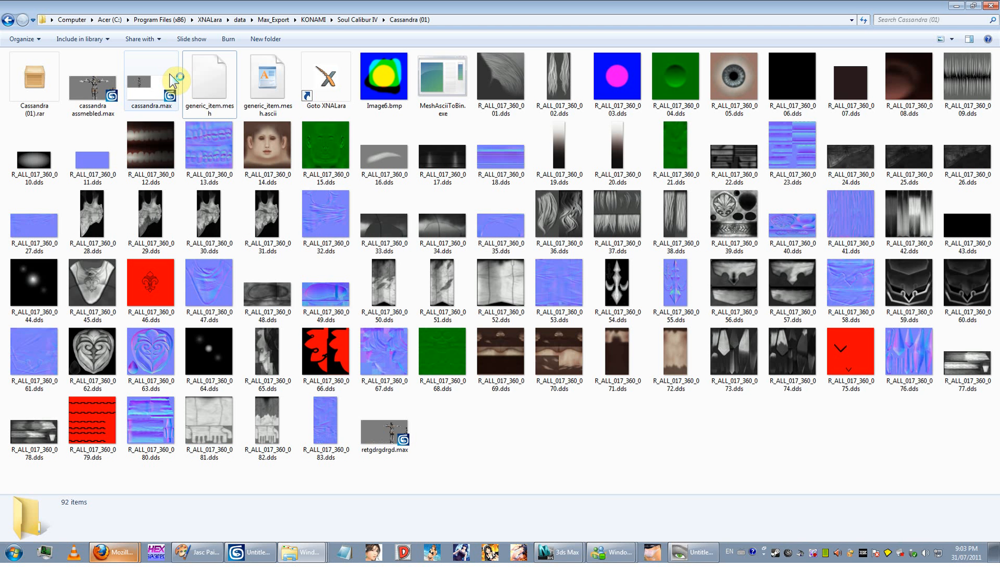
left_click_drag(955, 451, 97, 224)
- Return to 3ds Max at full size, check the file types in the import dialog and cancel the import
left_click(264, 552)
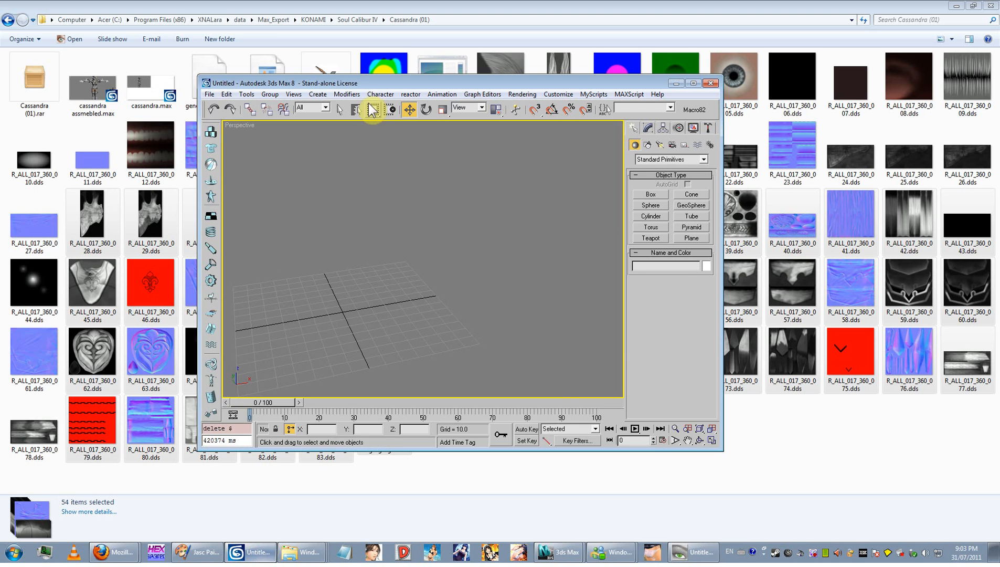
double_click(361, 86)
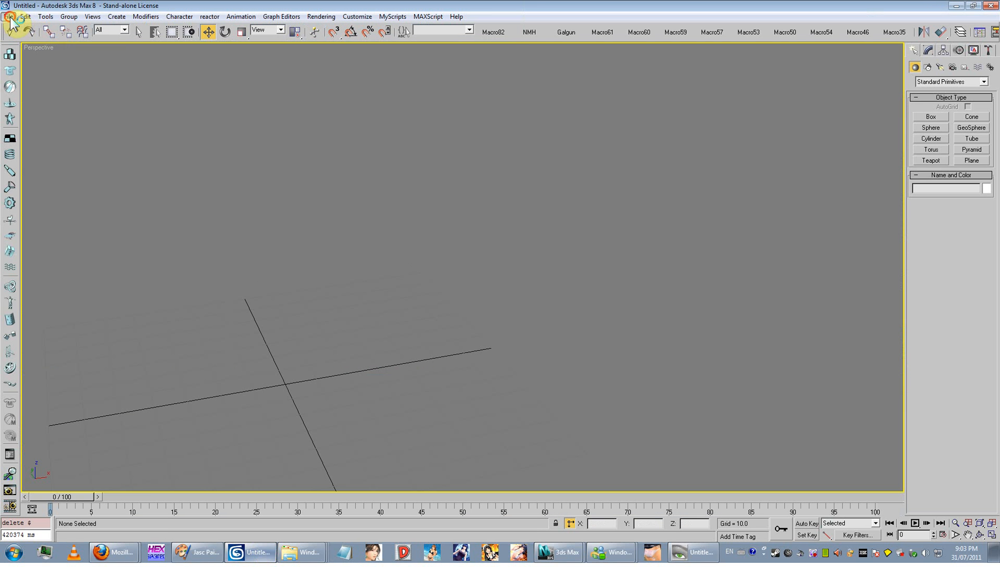
left_click(8, 16)
left_click(34, 237)
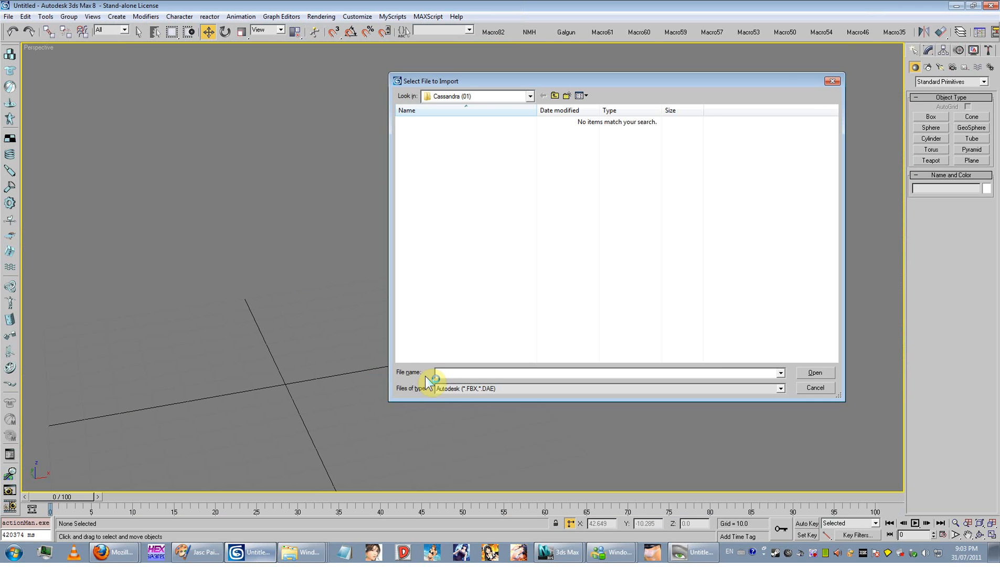
left_click(478, 391)
left_click(478, 392)
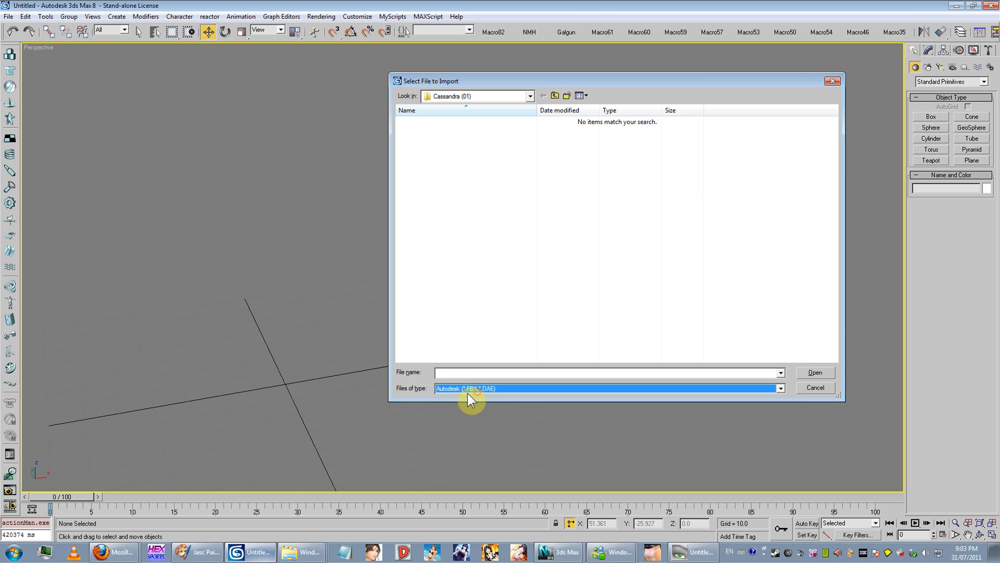
left_click(811, 390)
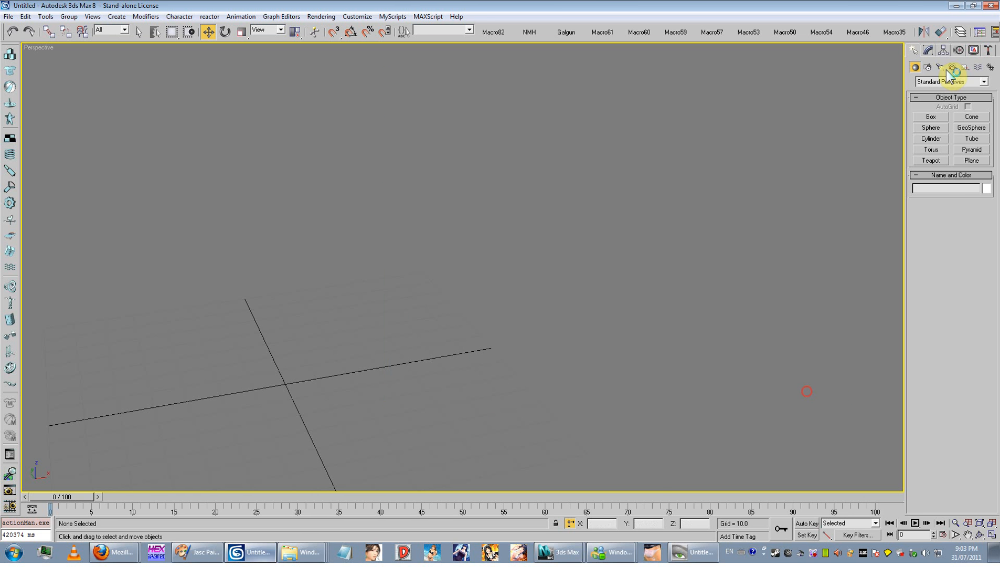
- Return to the Cassandra (01) folder and select the file retgdrgdrgd.max
left_click(956, 5)
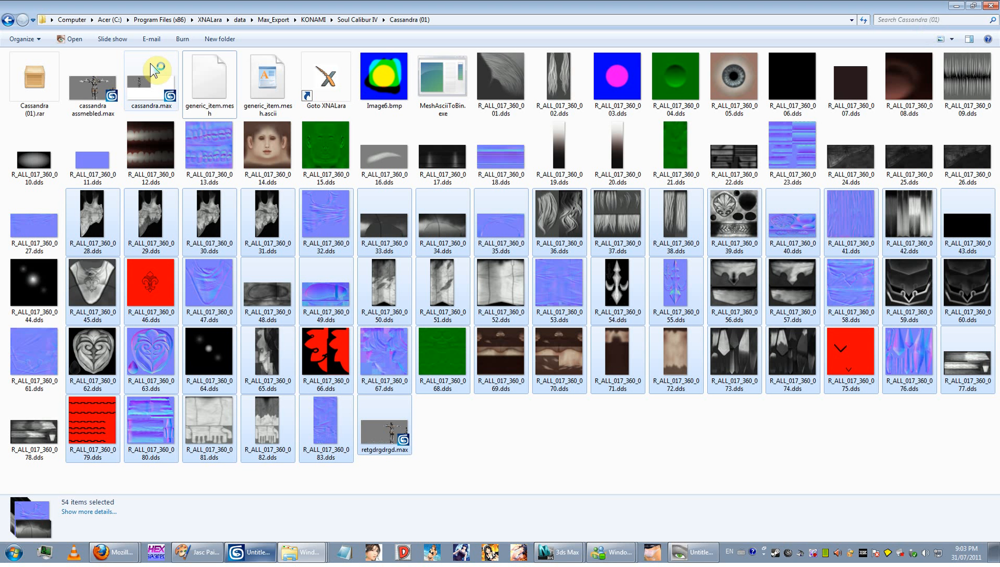
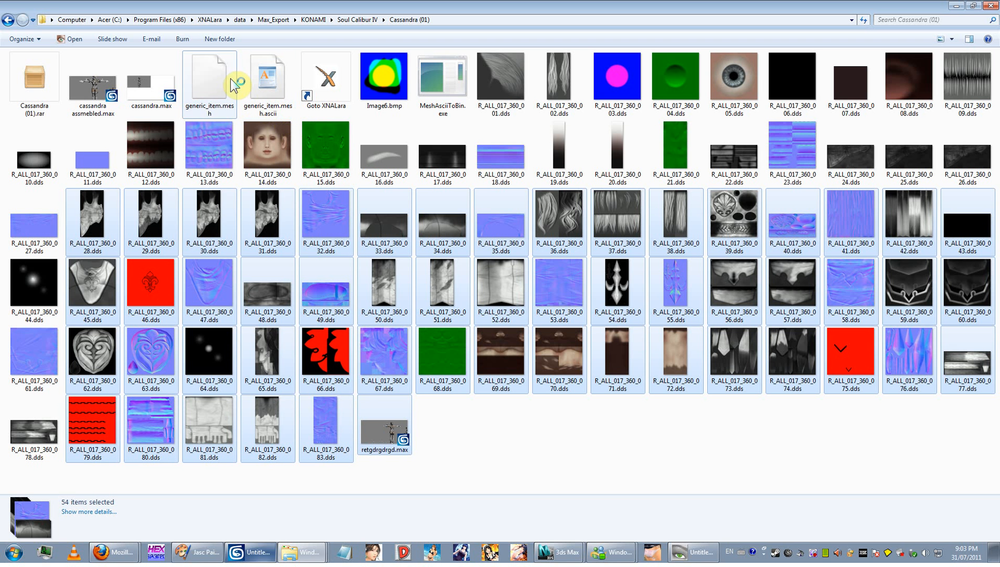
left_click_drag(442, 426, 408, 438)
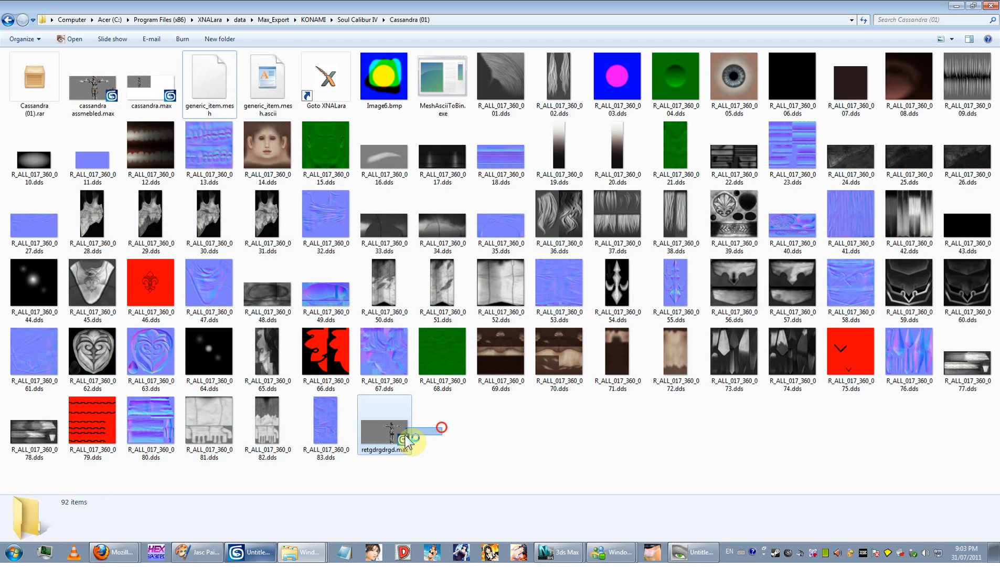
- Check the fbx, mtl and obj model files inside the archive Cassandra (01).rar, and close the archive
left_click(745, 456)
left_click(53, 111)
double_click(33, 101)
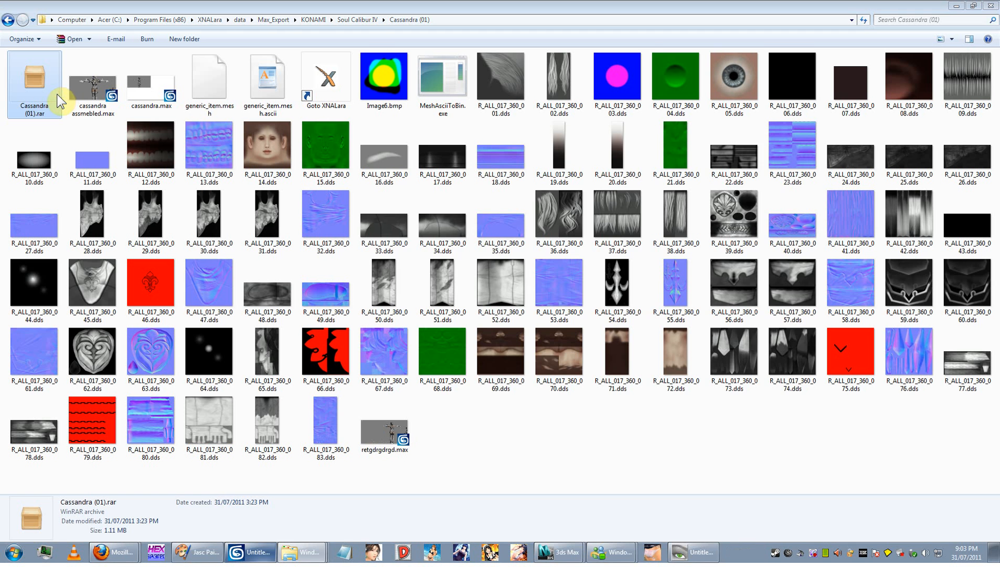
left_click(430, 276)
left_click_drag(431, 287, 661, 240)
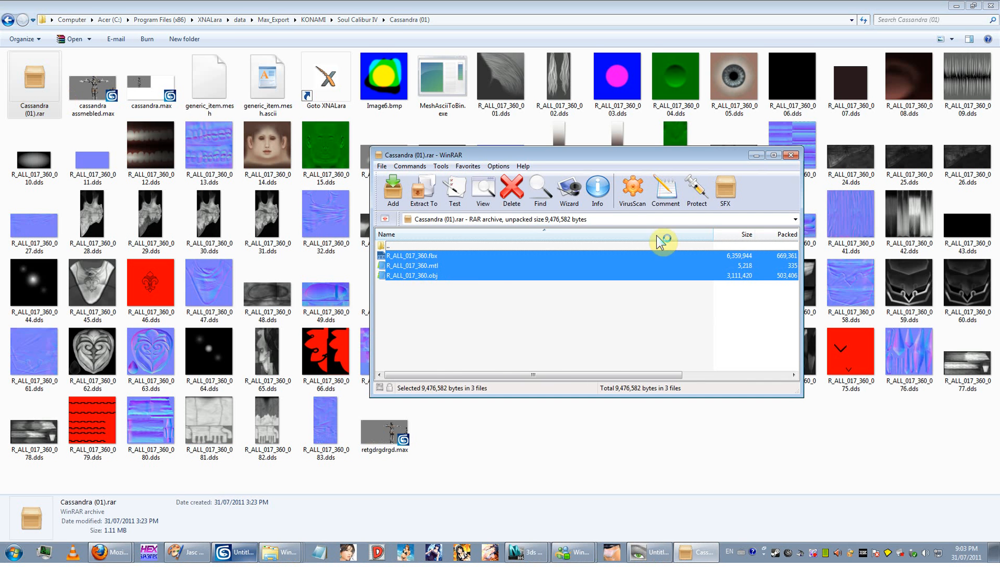
left_click(791, 155)
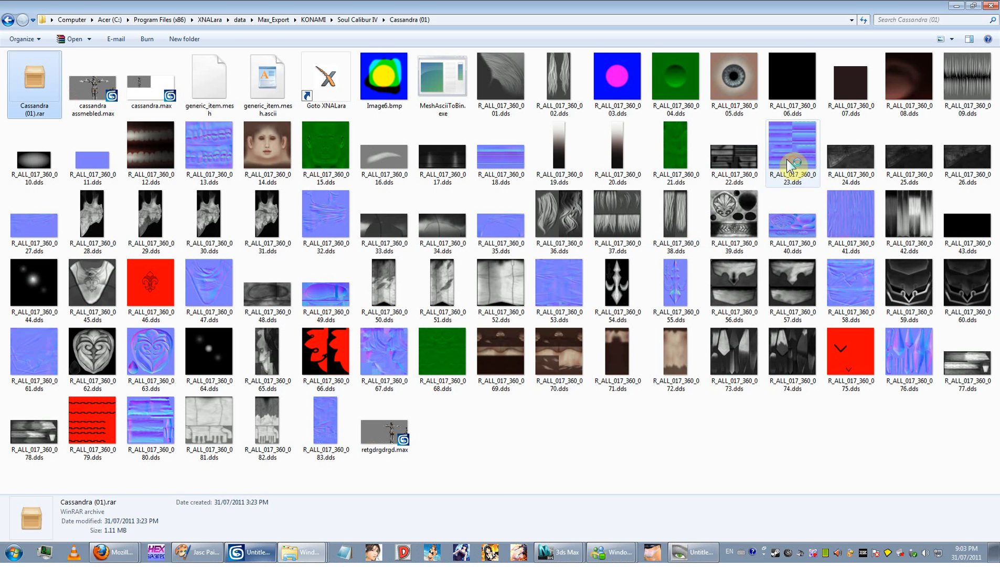
left_click(650, 469)
- Switch to 3ds Max 8 and open the recent scene cassandra.max from the Cassandra (01) folder
left_click(250, 552)
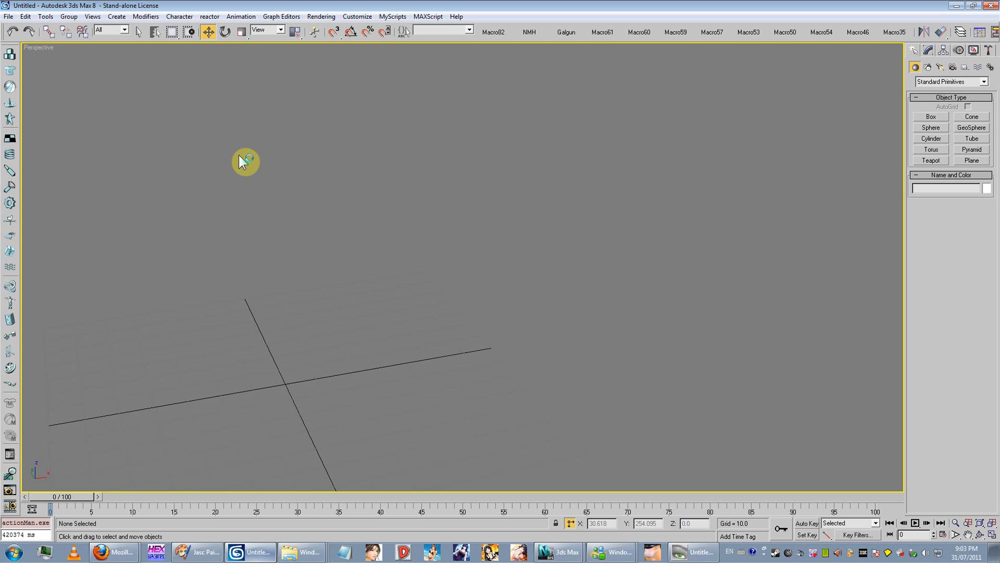
left_click(9, 16)
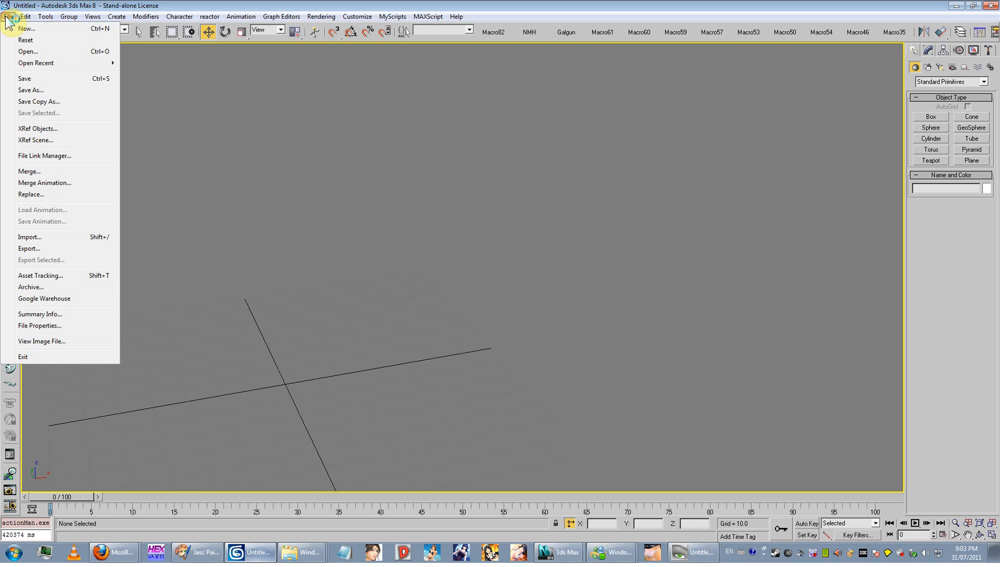
mouse_move(45, 62)
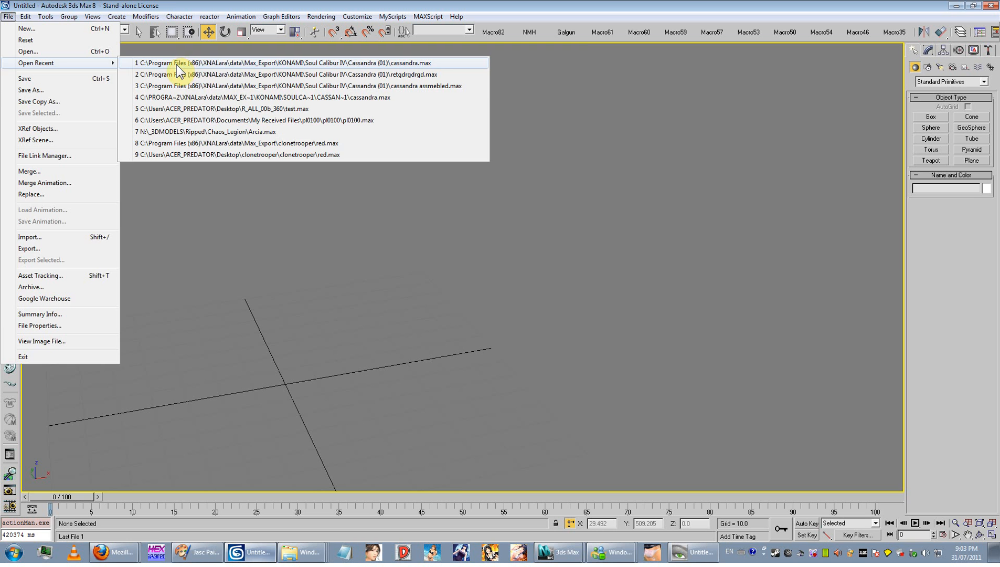
left_click(177, 66)
left_click(504, 309)
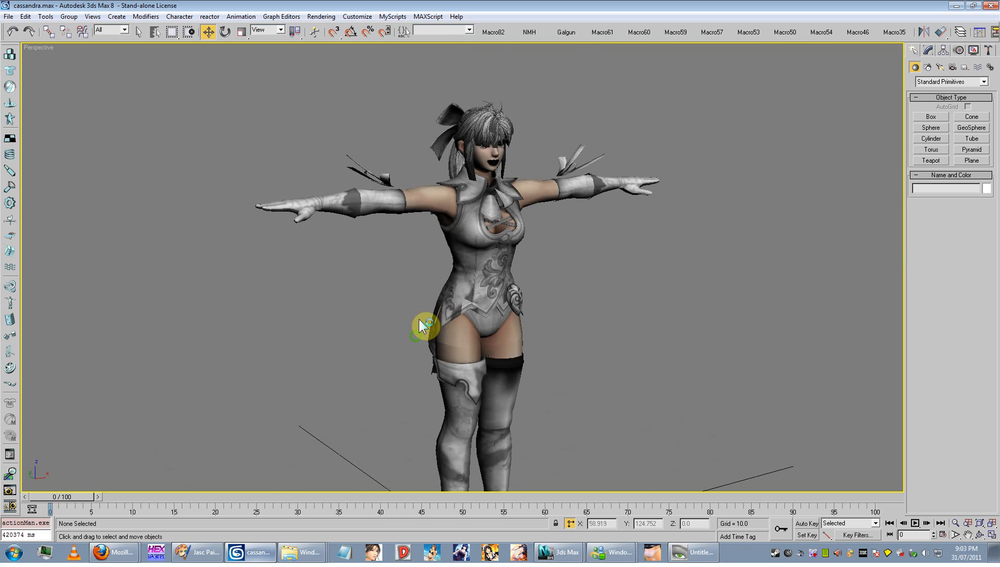
- Unhide all objects in the scene so the bones appear with the Cassandra model
scroll(419, 319, "down", 3)
middle_click_drag(402, 291, 588, 273, "alt")
scroll(587, 273, "up", 3)
right_click(541, 208)
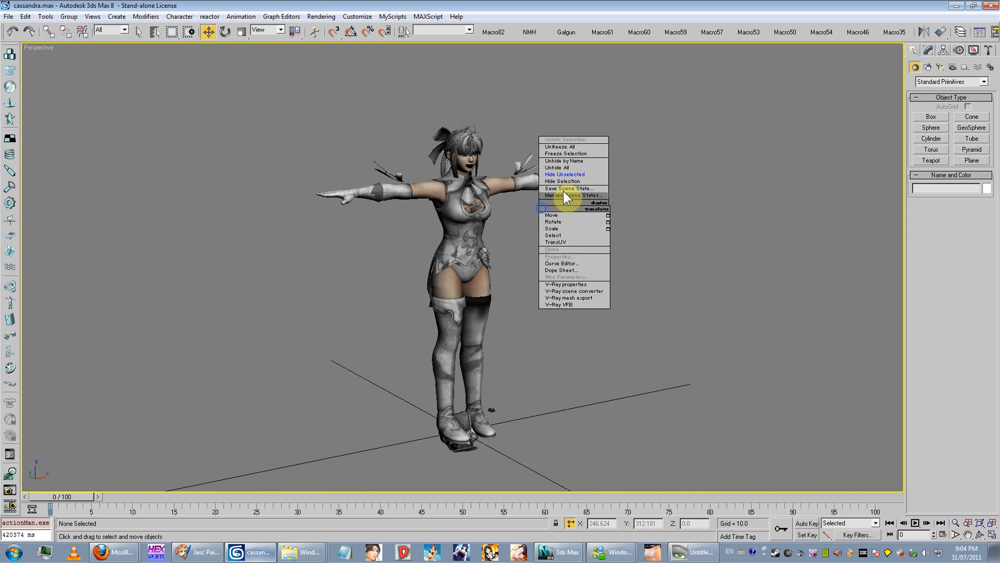
left_click(567, 167)
scroll(540, 330, "up", 5)
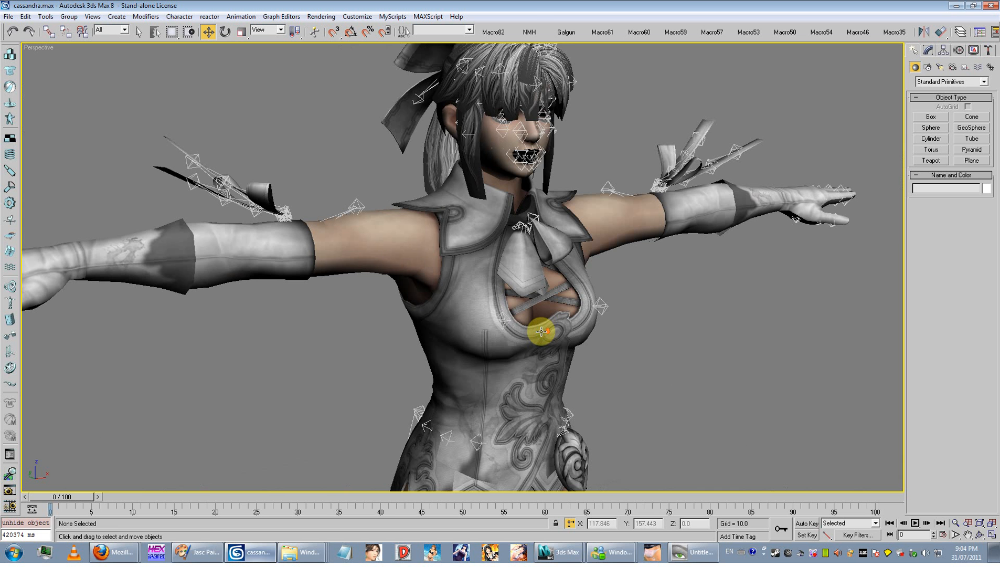
scroll(541, 331, "down", 5)
scroll(541, 336, "up", 5)
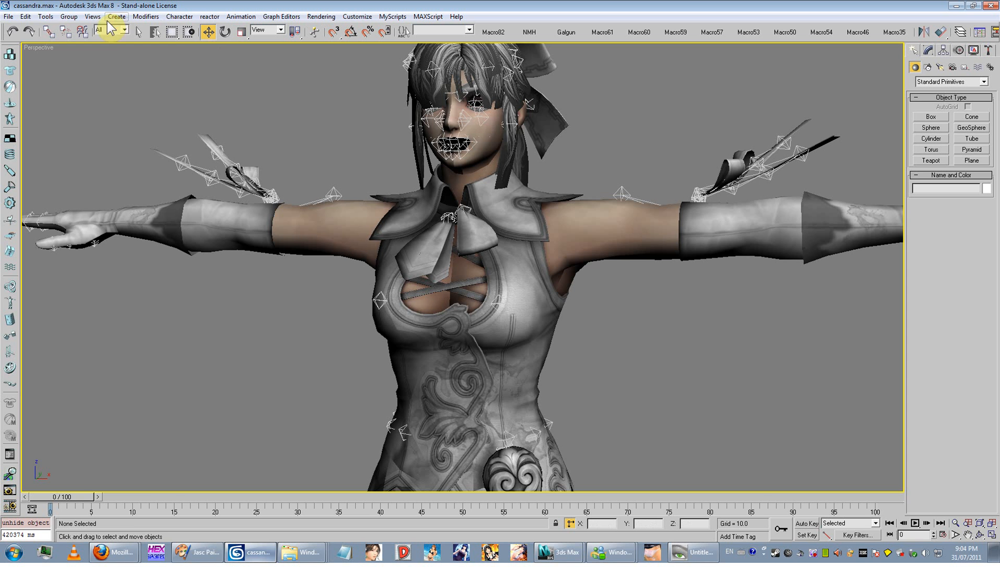
- Deactivate all maps in the scene and confirm turning off their viewport display for every material
left_click(93, 17)
left_click(63, 247)
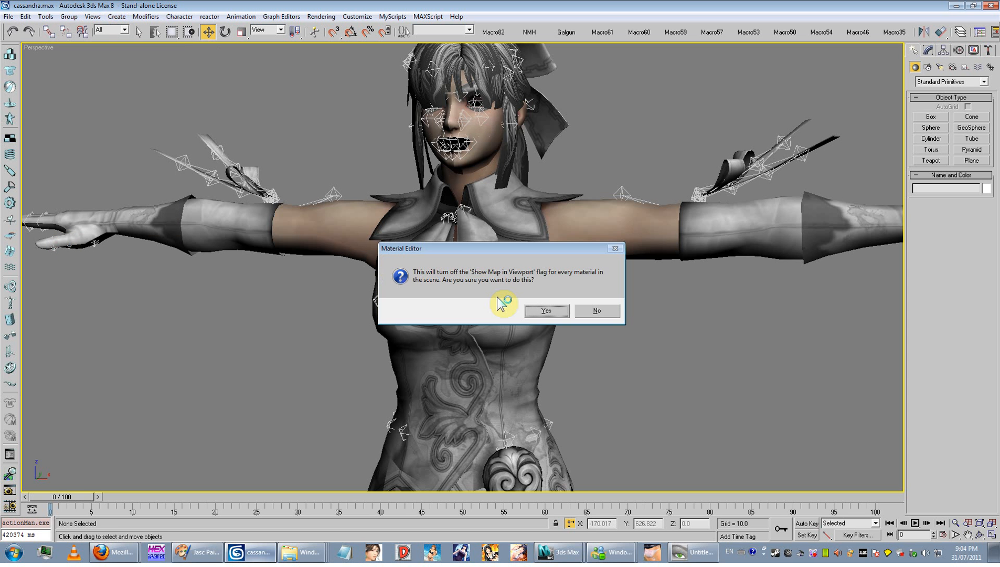
key("Return")
middle_click_drag(498, 248, 478, 217)
scroll(444, 214, "down", 4)
- Activate all maps again so the textures display on the model in the viewport
left_click(109, 17)
mouse_move(90, 20)
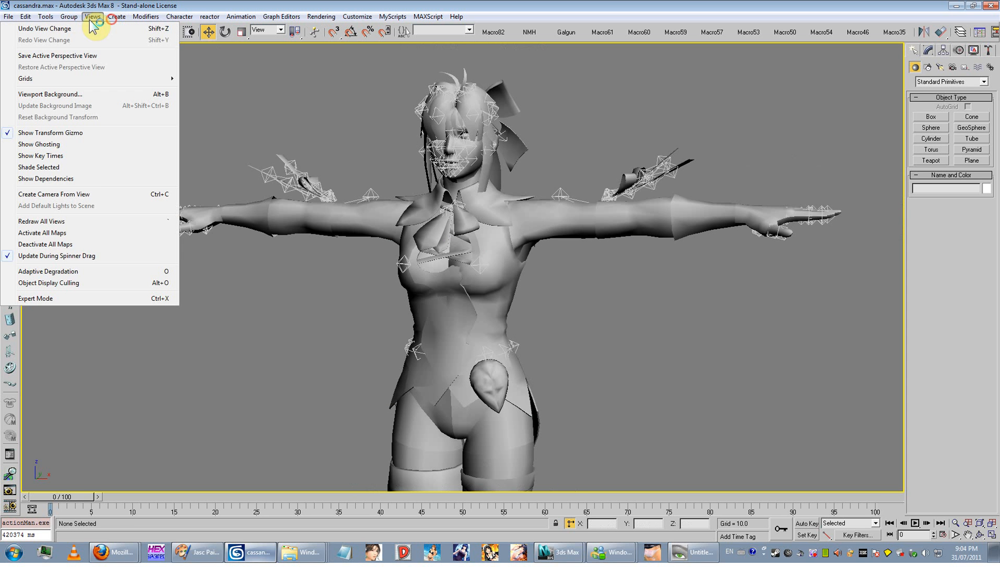
left_click(50, 232)
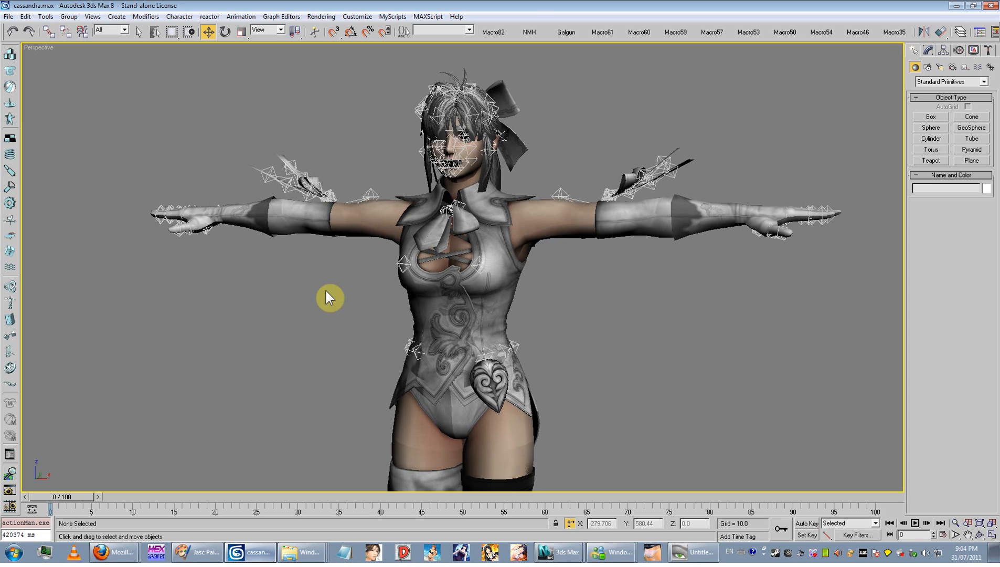
middle_click_drag(325, 292, 349, 248)
scroll(343, 242, "up", 4)
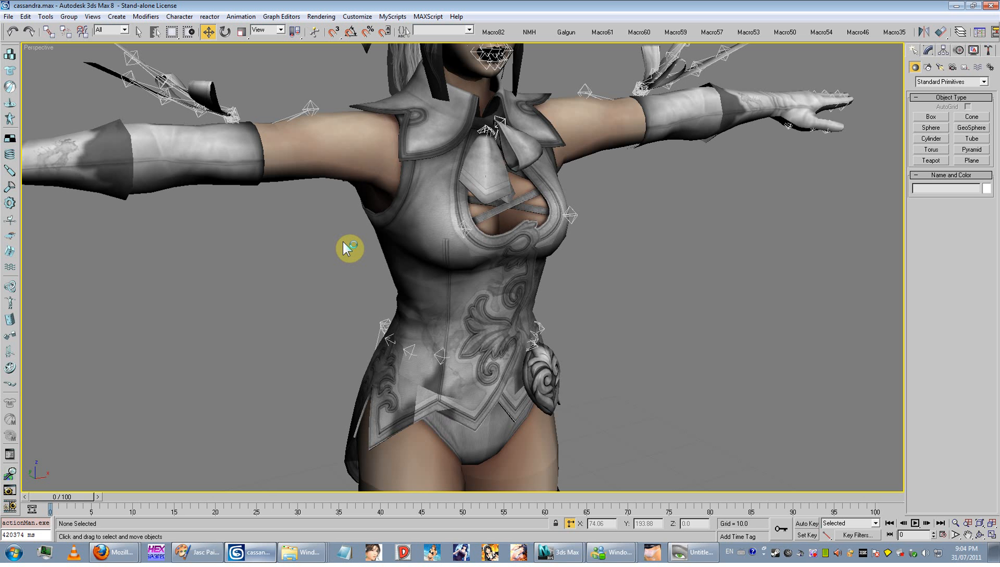
scroll(344, 242, "down", 4)
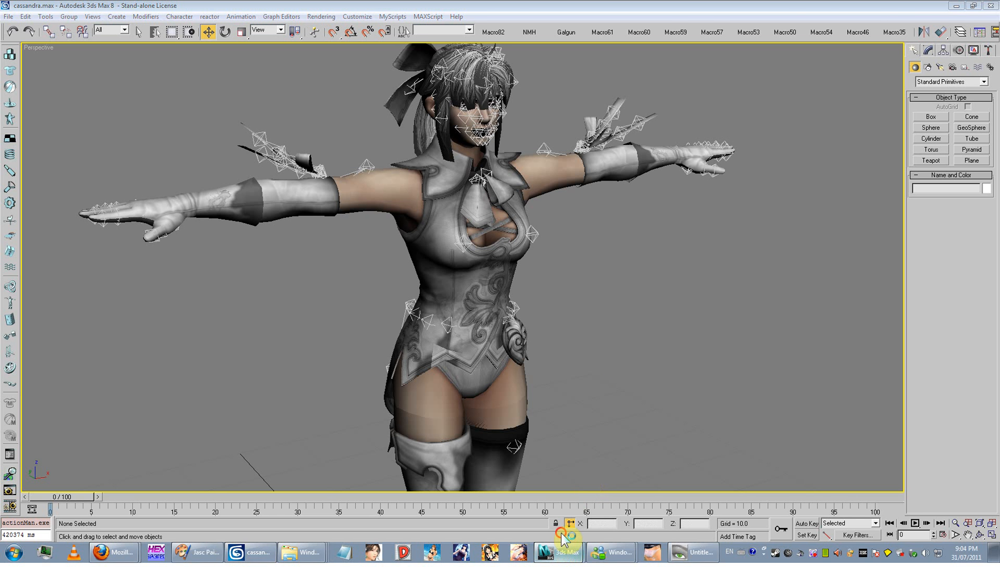
- Switch to 3ds Max Design 2011, look at the options for showing materials in the viewport, and return to the cassandra.max scene
key("alt+Tab")
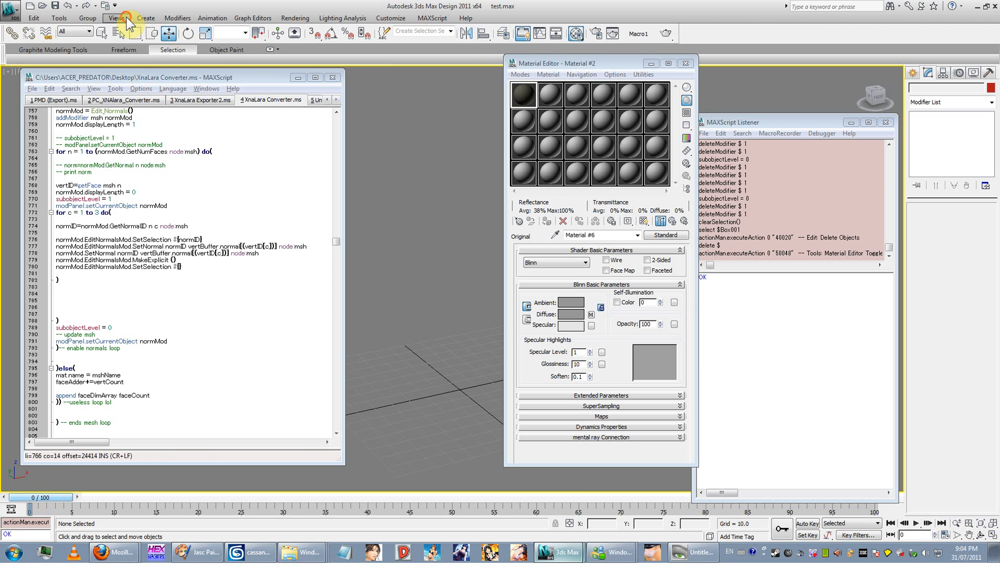
left_click(125, 18)
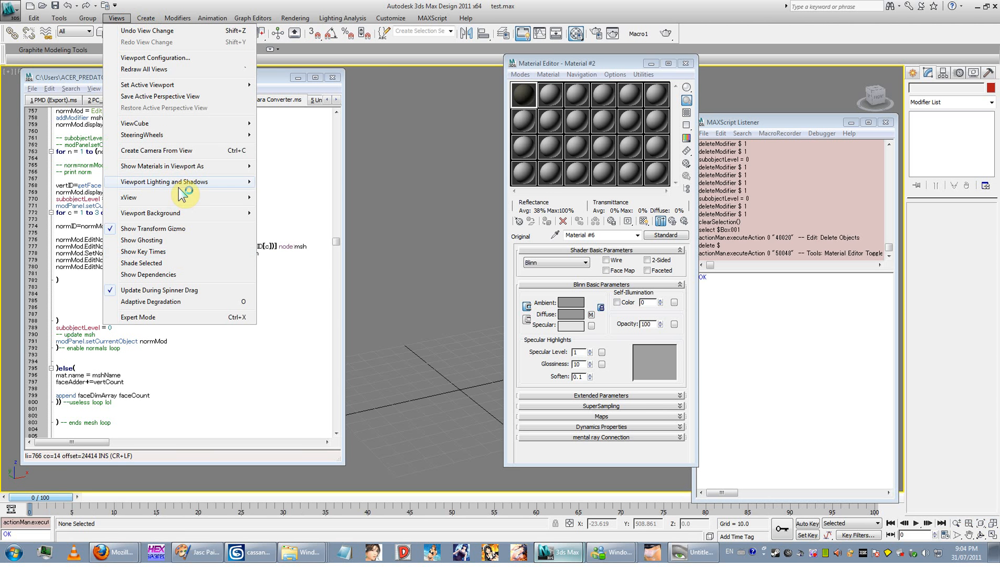
mouse_move(183, 182)
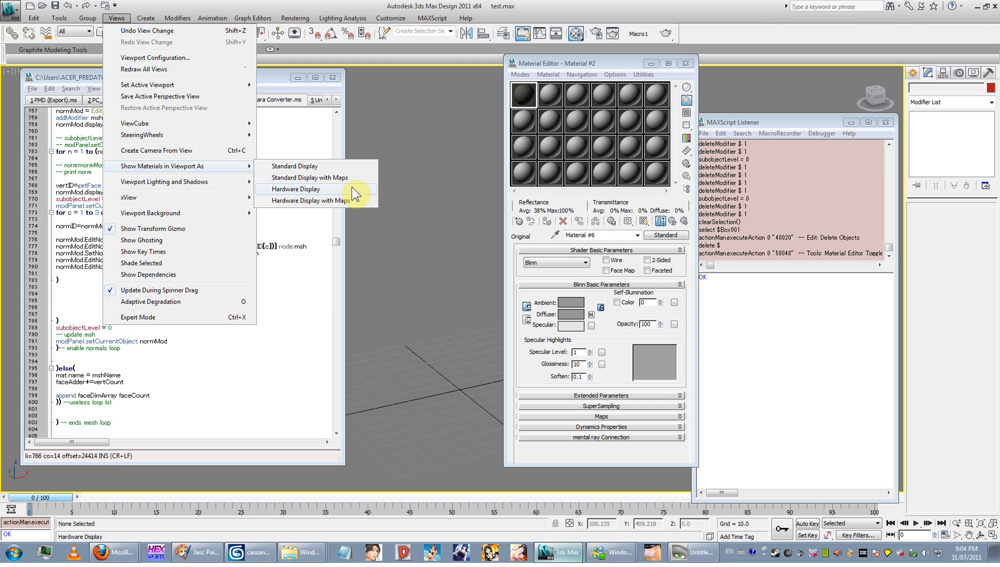
left_click(984, 17)
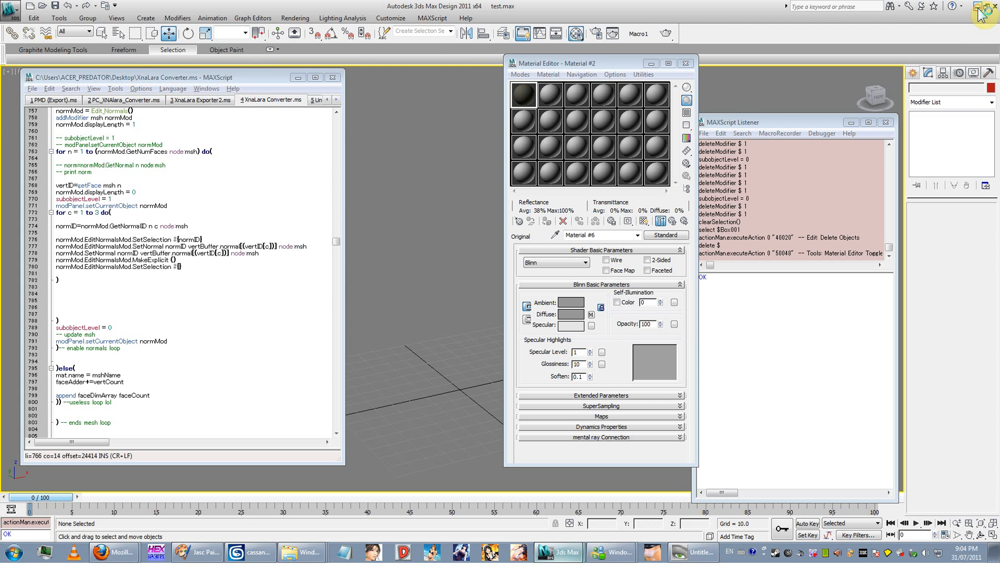
left_click(251, 551)
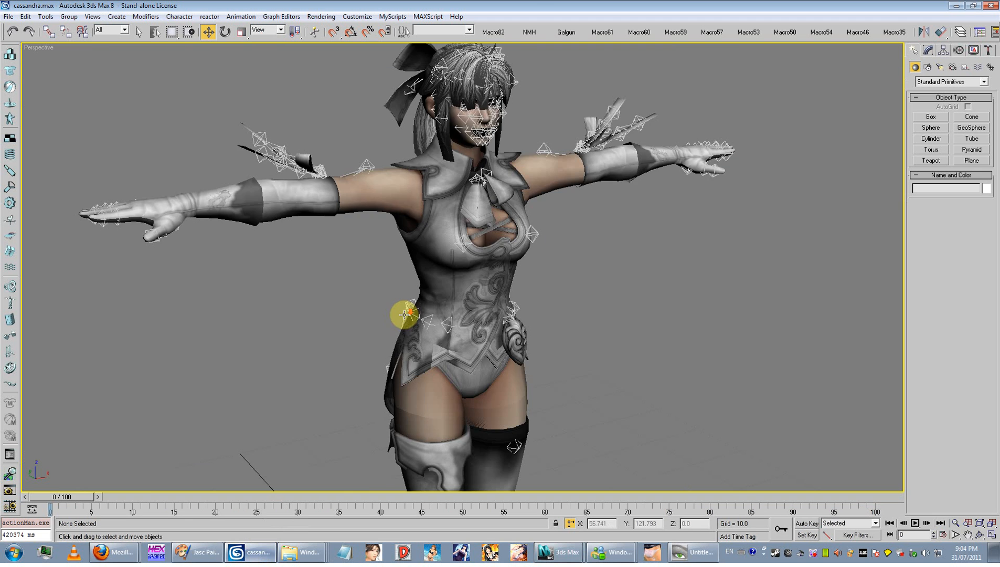
- Examine the textured Cassandra model and its bones, from the full figure to the face, chest and boots
middle_click_drag(404, 349, 395, 308)
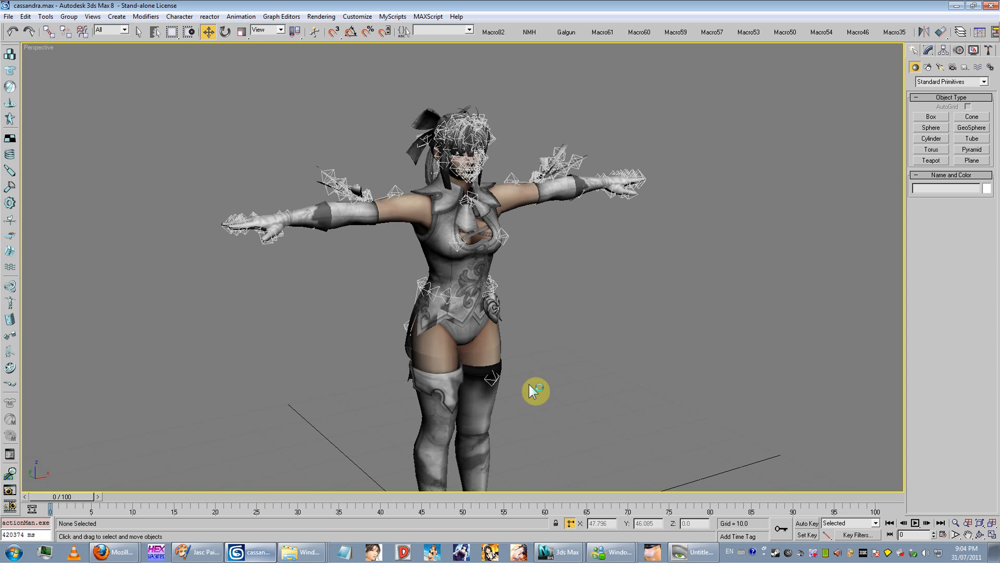
middle_click_drag(531, 388, 491, 339)
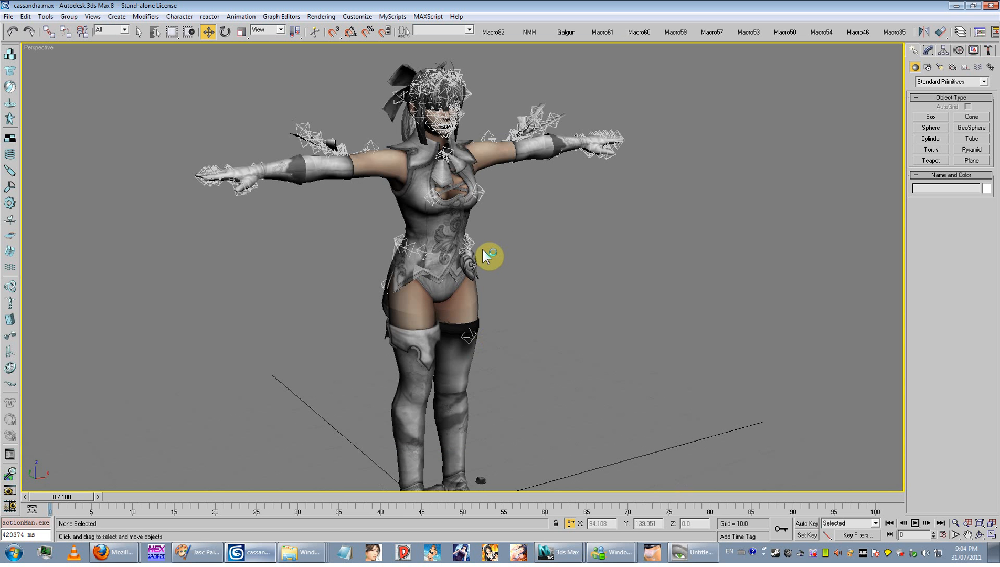
scroll(663, 242, "down", 3)
scroll(636, 241, "up", 3)
scroll(525, 359, "up", 4)
scroll(525, 357, "down", 4)
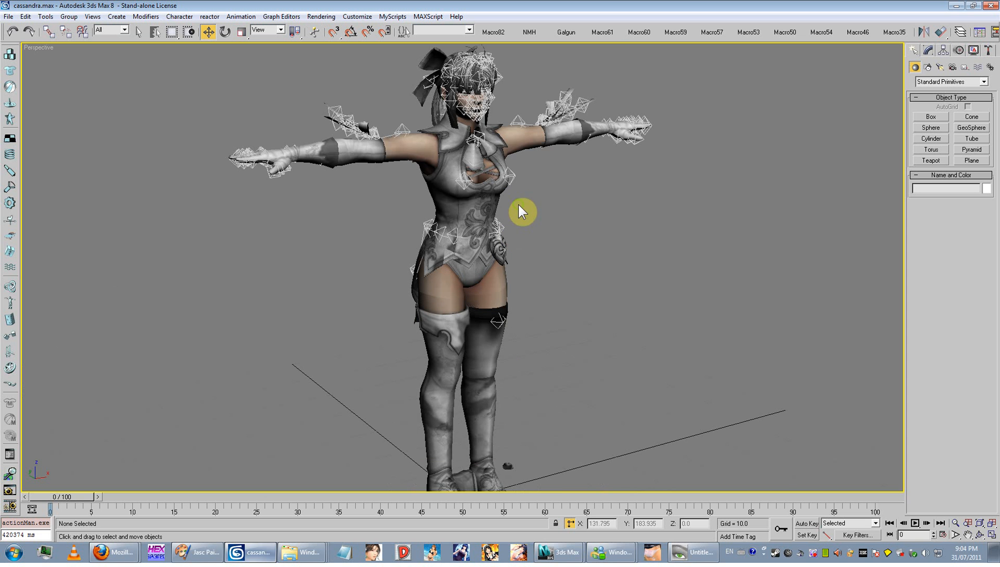
mouse_move(519, 204)
middle_mouse_down("alt")
mouse_move(539, 228)
mouse_move(522, 218)
middle_mouse_up("alt")
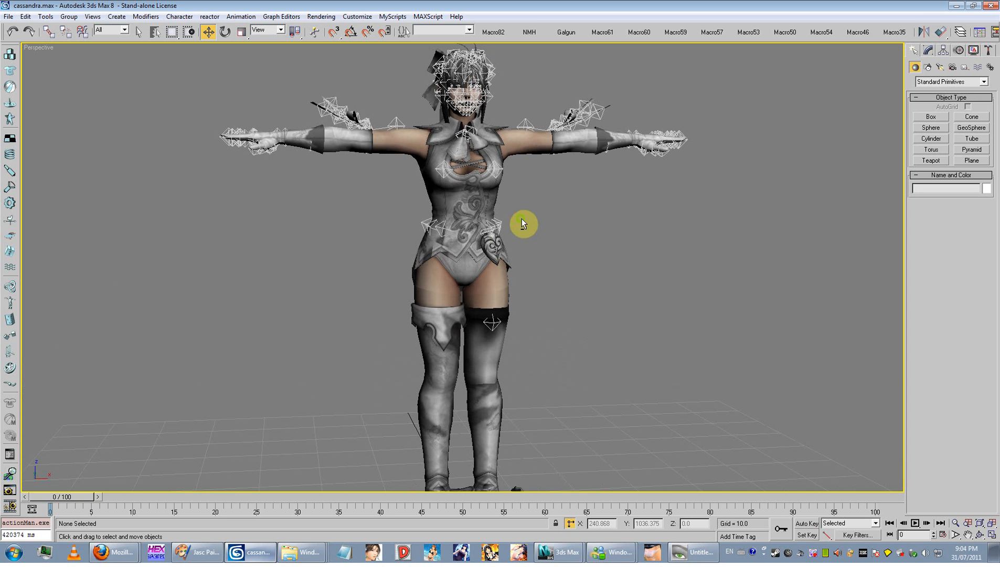
scroll(571, 346, "down", 2)
scroll(576, 351, "up", 6)
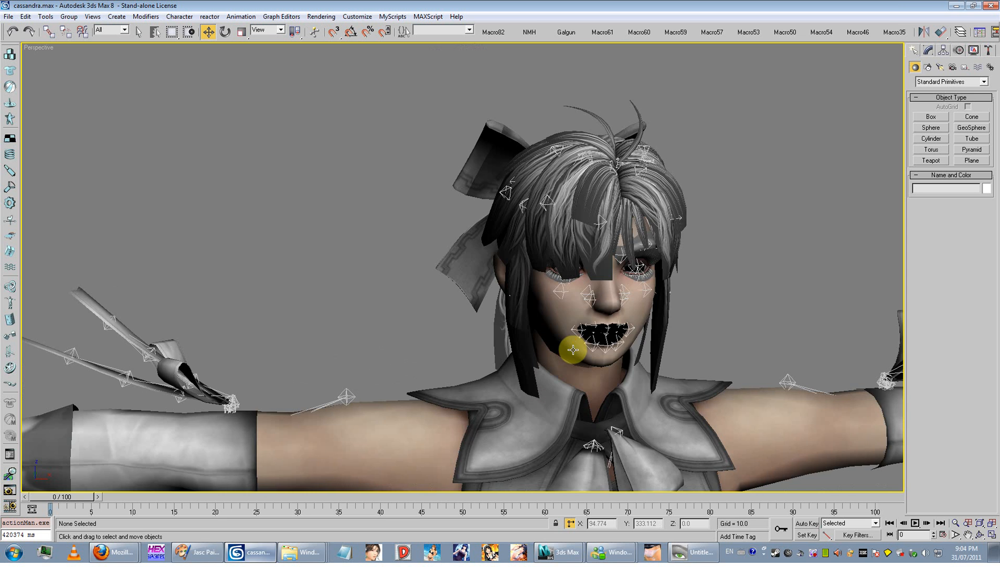
scroll(558, 333, "down", 4)
middle_click_drag(559, 333, 519, 152)
scroll(558, 207, "down", 3)
scroll(561, 217, "up", 3)
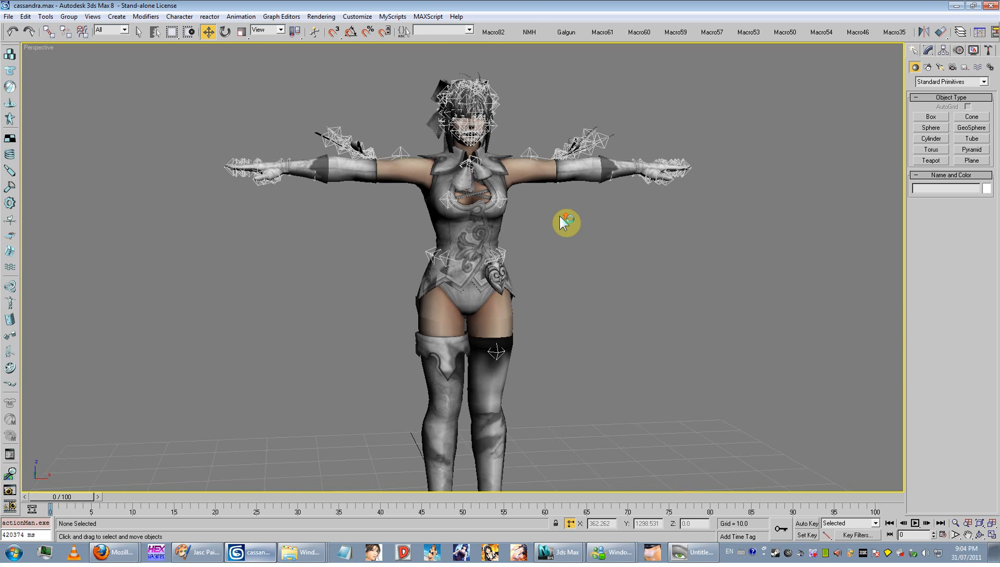
scroll(495, 279, "up", 8)
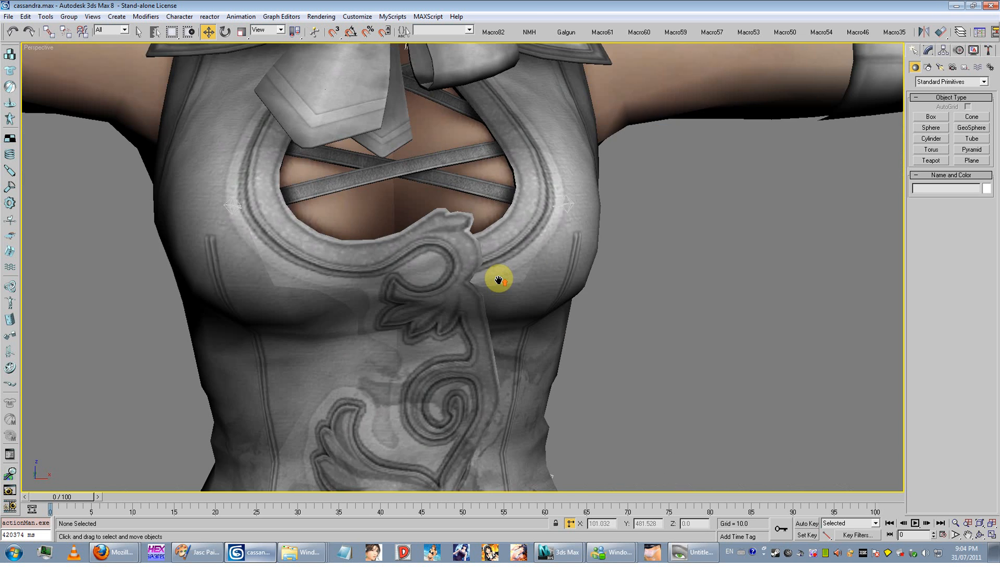
scroll(497, 279, "down", 8)
scroll(498, 281, "up", 8)
scroll(457, 351, "down", 8)
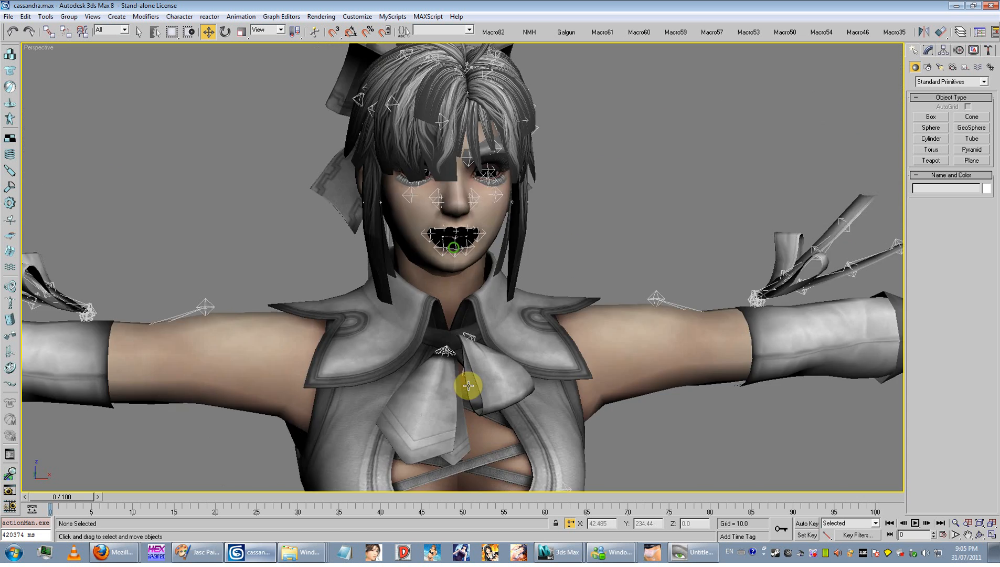
scroll(468, 385, "down", 5)
scroll(467, 280, "up", 8)
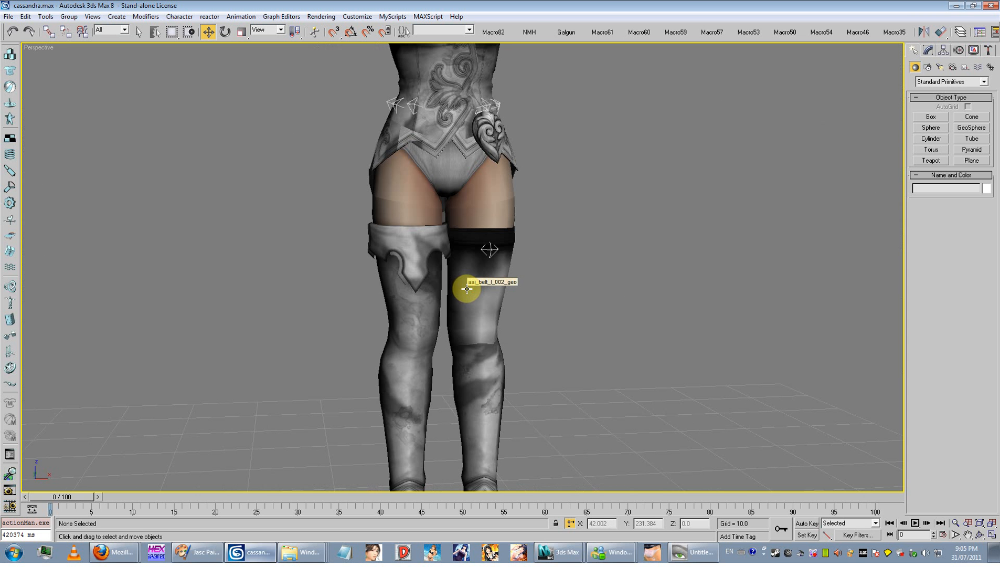
middle_click_drag(467, 289, 439, 273)
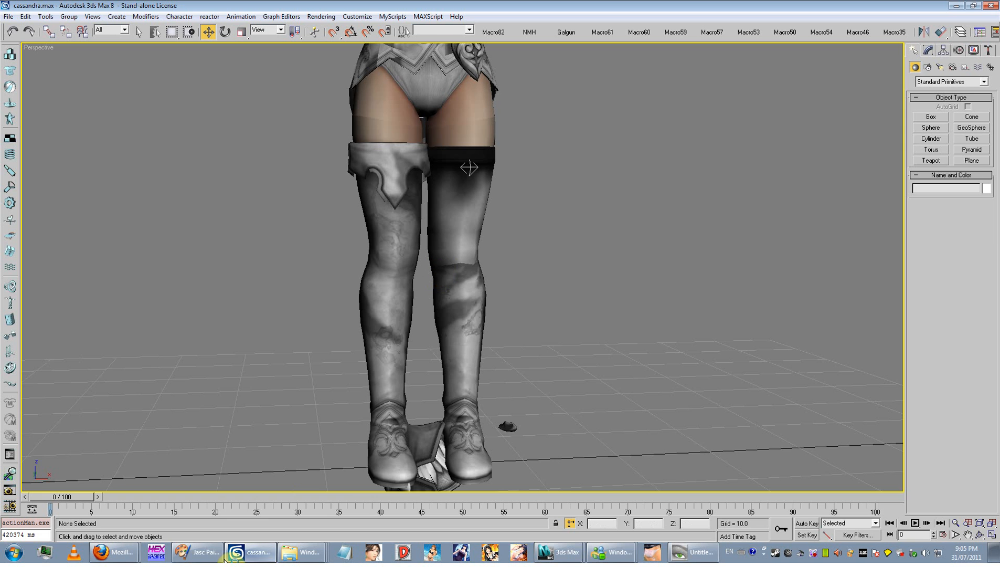
- Look at the open channel images in Paint Shop Pro, including Image6.bmp, and return to 3ds Max
left_click(215, 554)
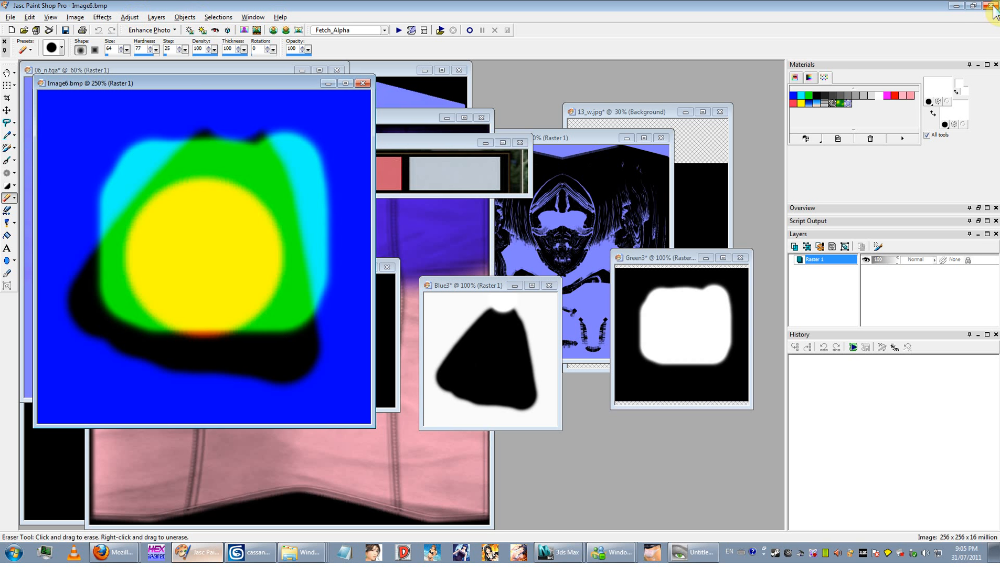
left_click(957, 5)
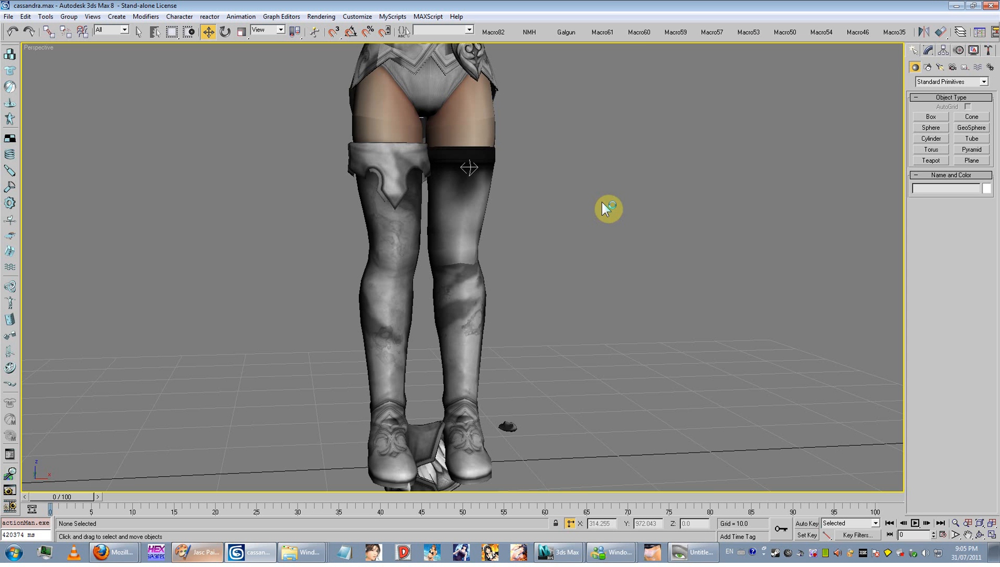
- Examine the model again at full height and around the upper body, including the texture detail on the costume
middle_click_drag(552, 257, 558, 450)
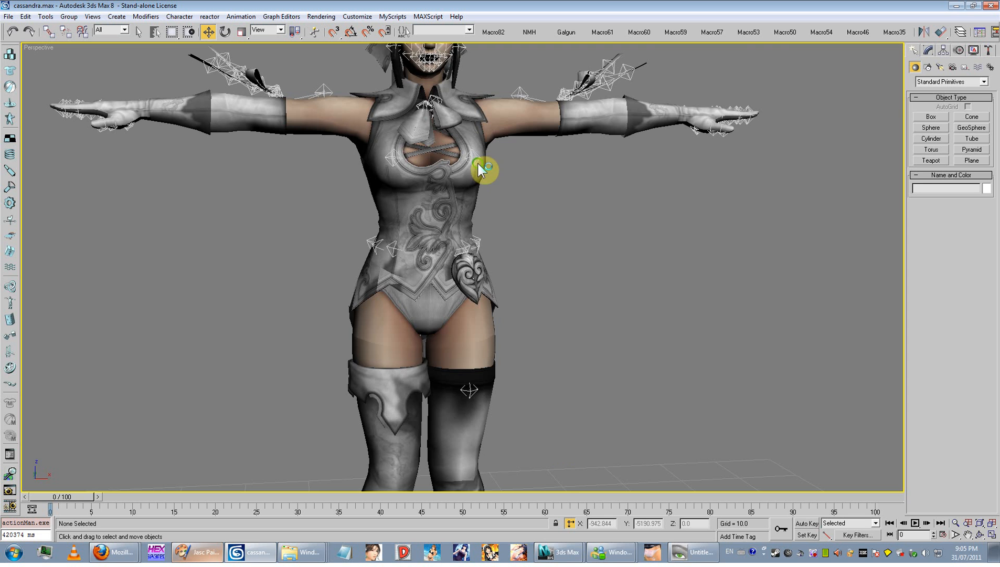
scroll(496, 272, "up", 2)
middle_click_drag(479, 169, 554, 241)
scroll(480, 256, "down", 4)
scroll(486, 268, "up", 2)
scroll(550, 212, "down", 5)
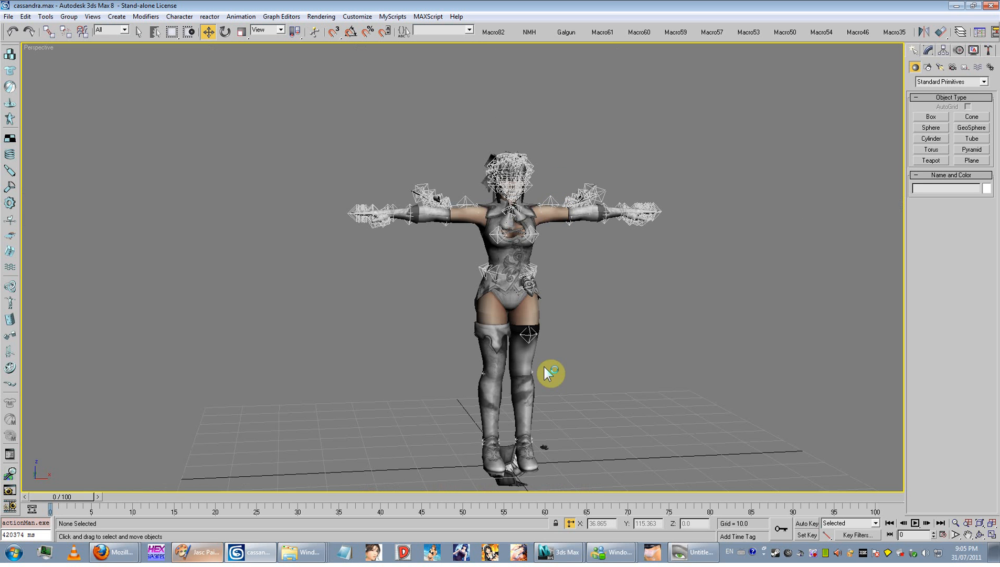
middle_click_drag(556, 402, 502, 324)
scroll(510, 388, "up", 5)
scroll(502, 323, "up", 3)
middle_click_drag(538, 384, 612, 344)
scroll(585, 305, "down", 5)
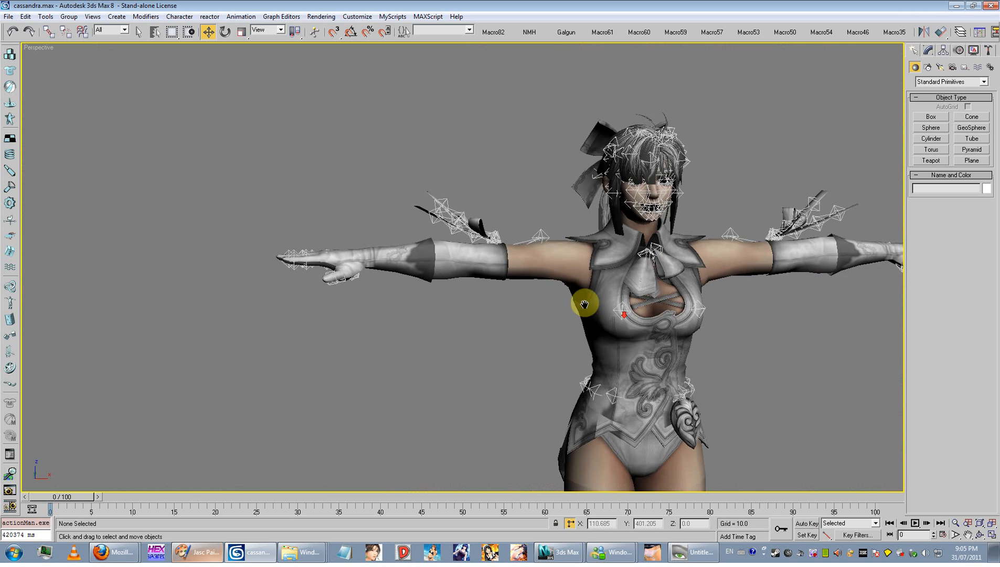
- Examine the textured model from the head and outstretched arms to the full figure standing on the grid
middle_click_drag(584, 305, 507, 274)
scroll(507, 274, "down", 2)
scroll(507, 275, "up", 2)
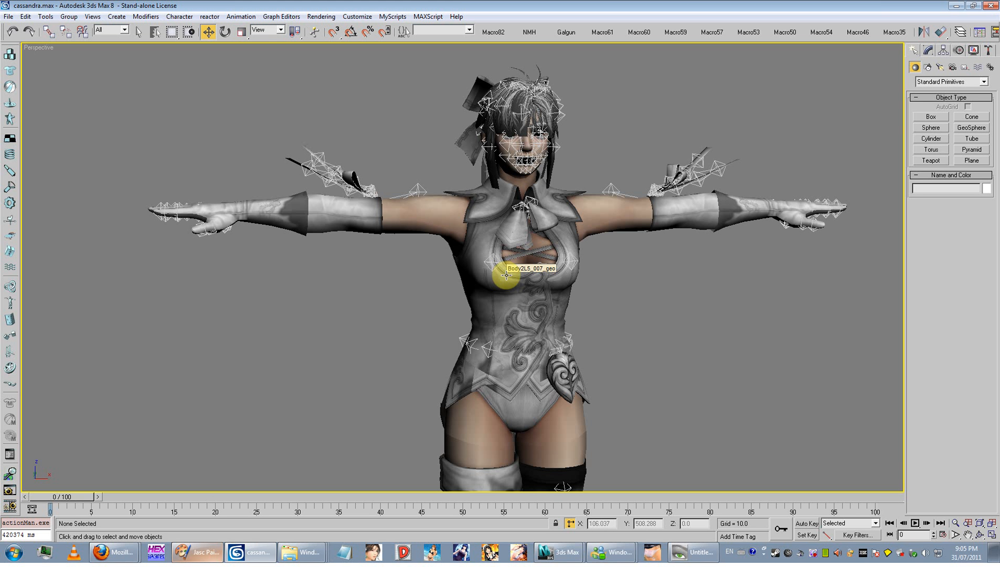
middle_click_drag(492, 270, 360, 214)
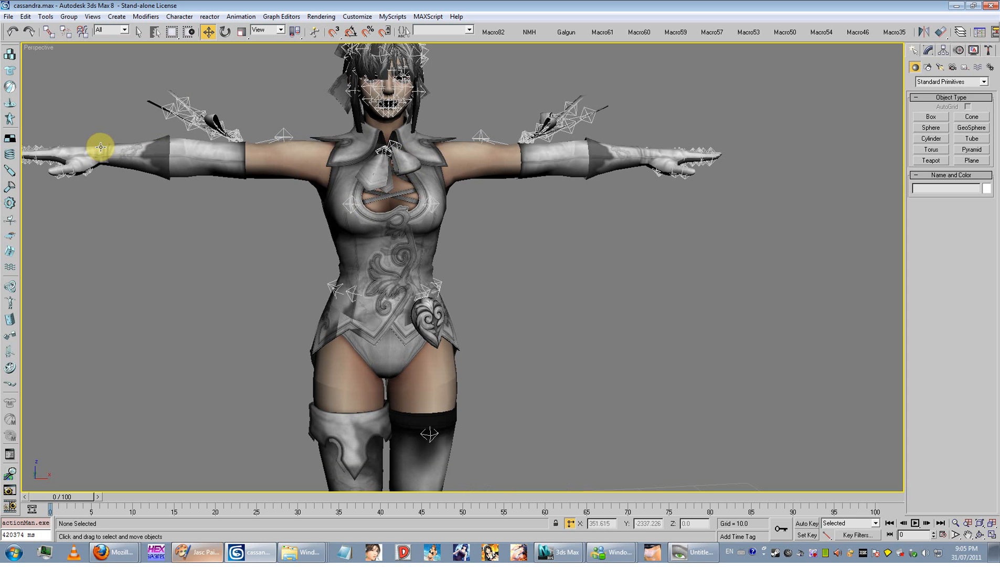
middle_click_drag(100, 148, 250, 175)
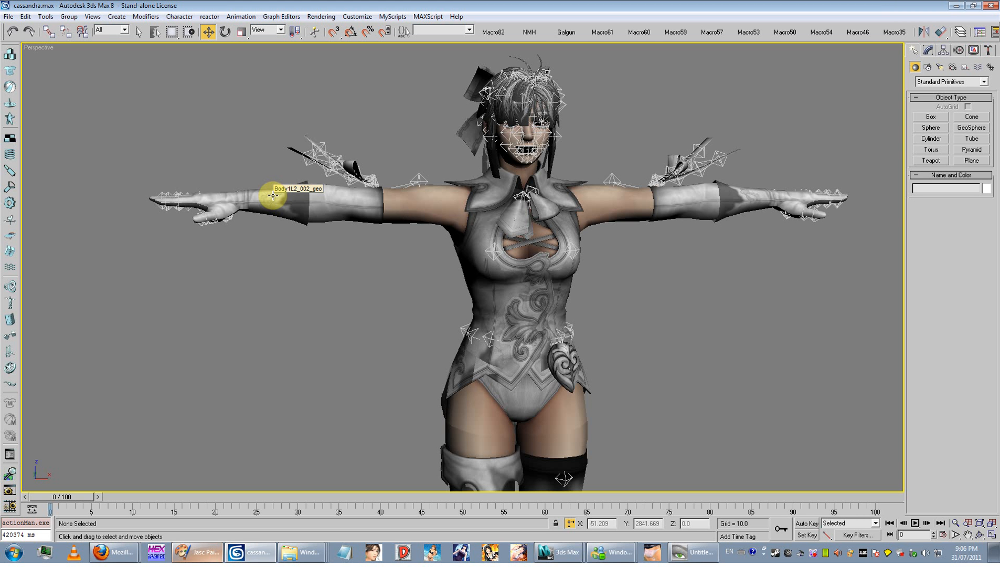
scroll(315, 226, "down", 3)
scroll(299, 218, "up", 4)
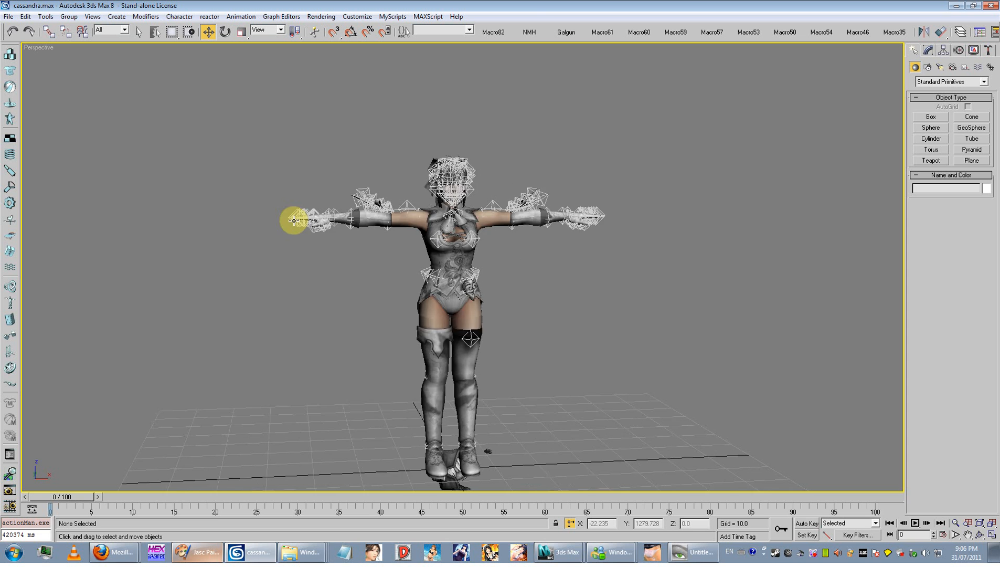
scroll(608, 318, "down", 1)
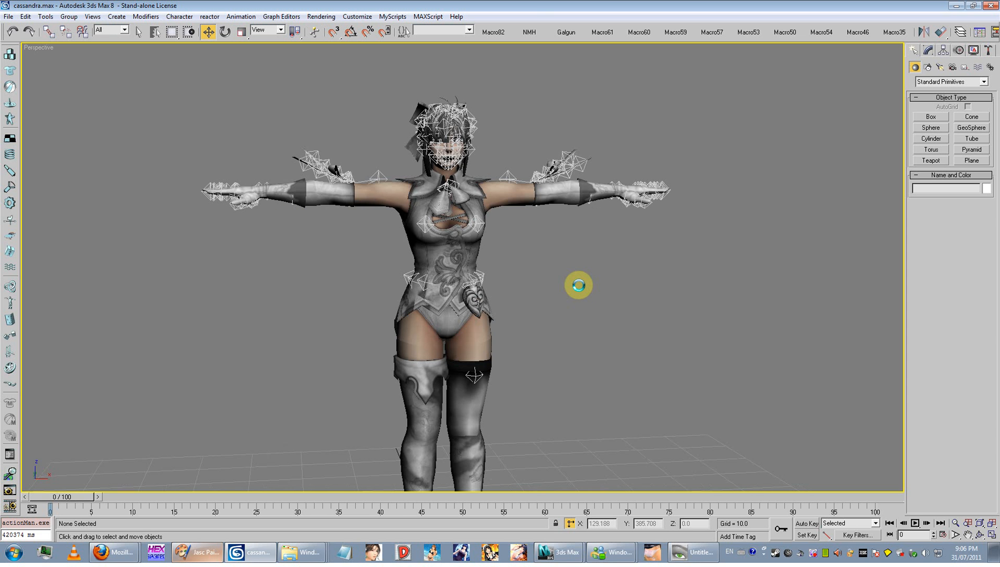
- Browse the list of scene objects and highlight the kamiside00 to kamiside05 meshes
key("h")
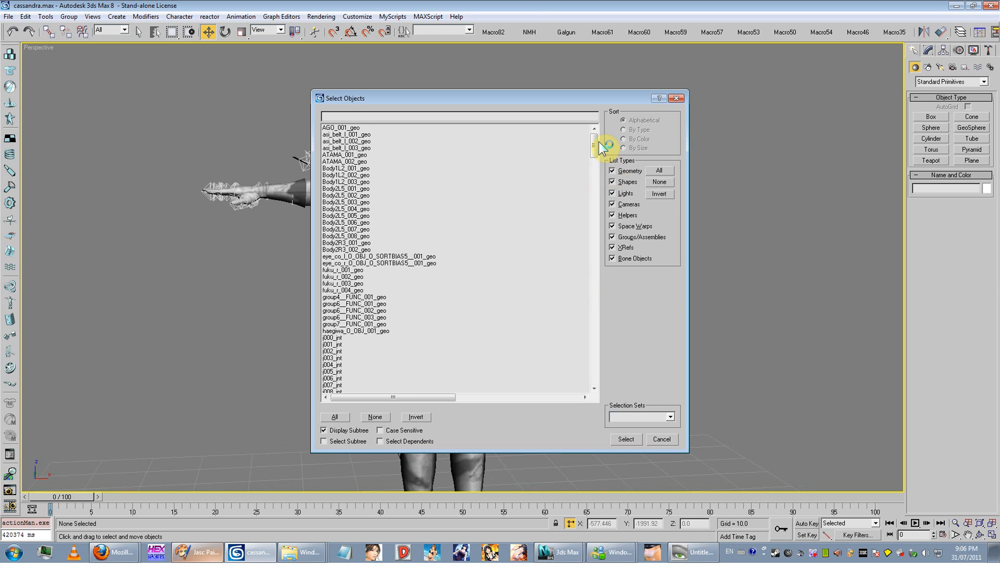
left_click_drag(594, 146, 599, 196)
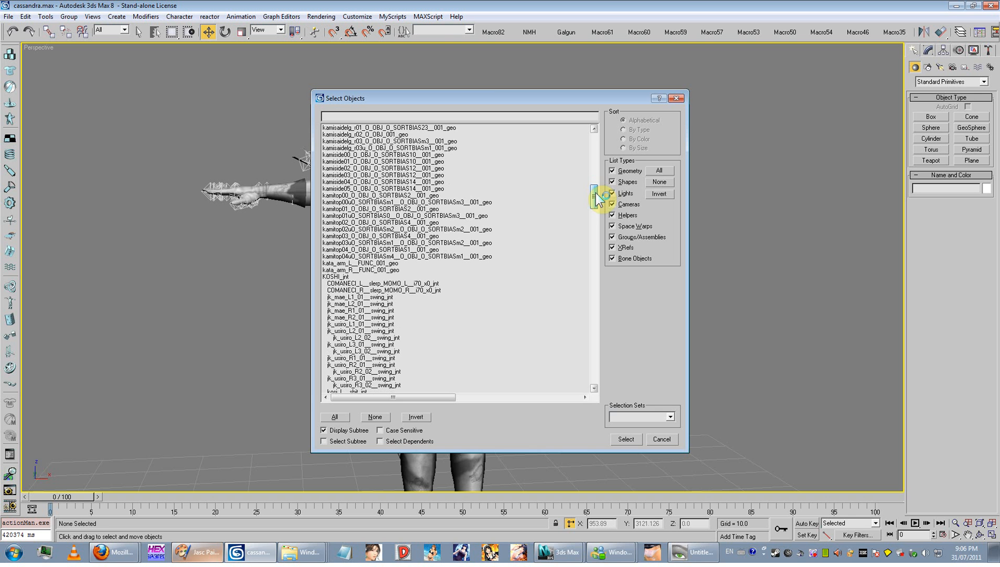
left_click(465, 154)
left_click_drag(464, 153, 423, 190)
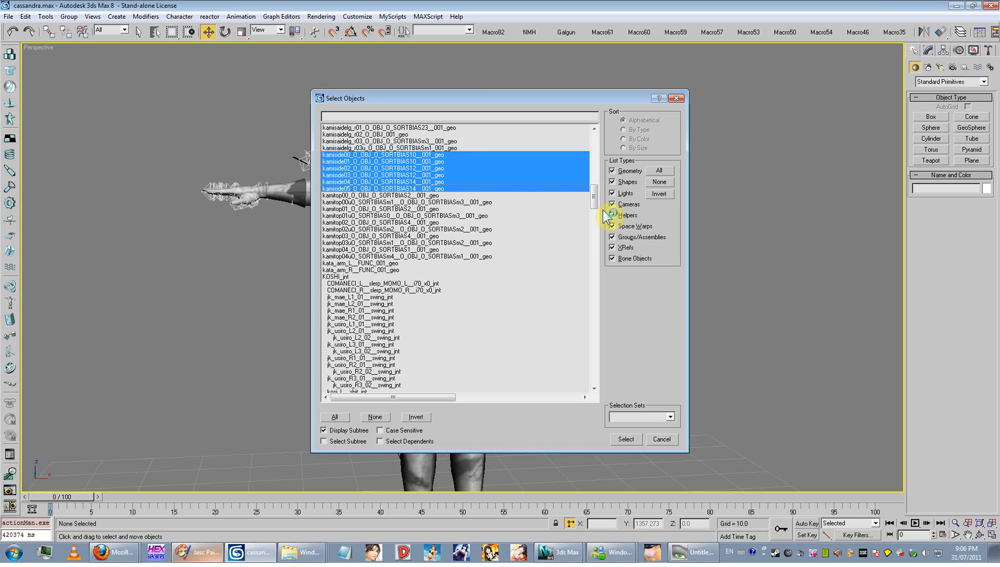
- Limit the selection list to geometry only and select the kamiaho01, kamiaho02 and kamiaho03 meshes
left_click(632, 227)
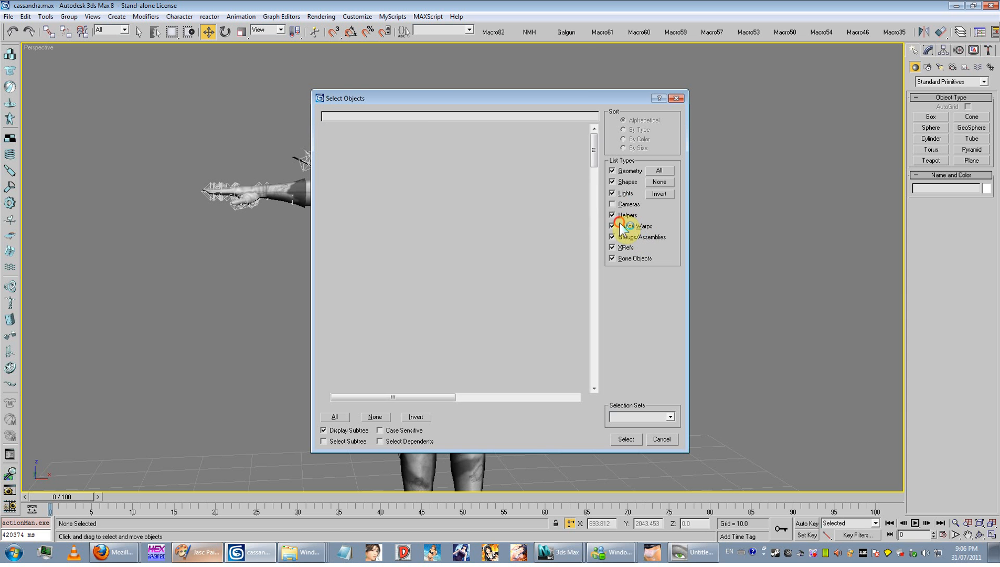
left_click(660, 182)
left_click(628, 171)
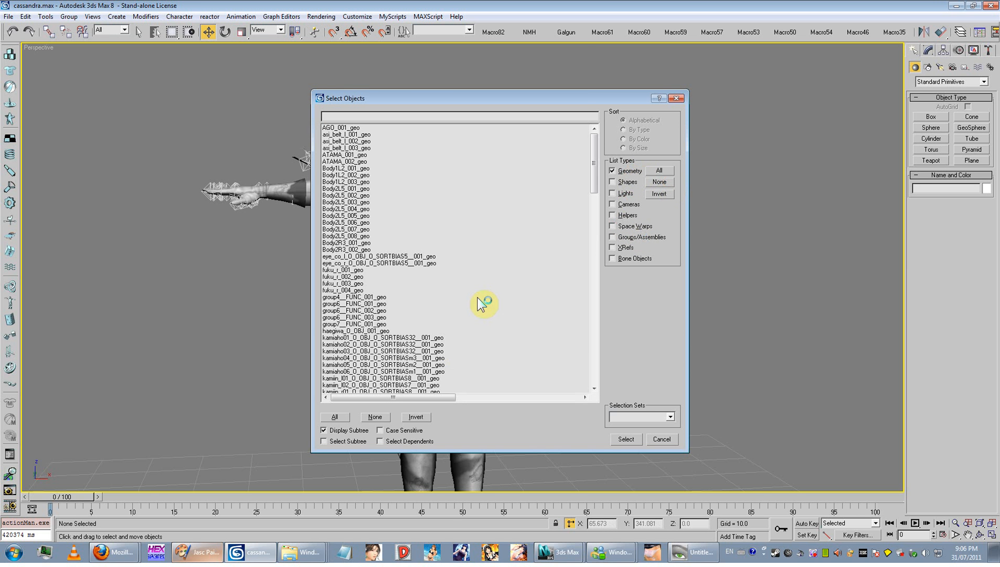
left_click_drag(454, 338, 421, 352)
key("Return")
- Hide everything except the three selected hair meshes and view the strands up close
right_click(481, 249)
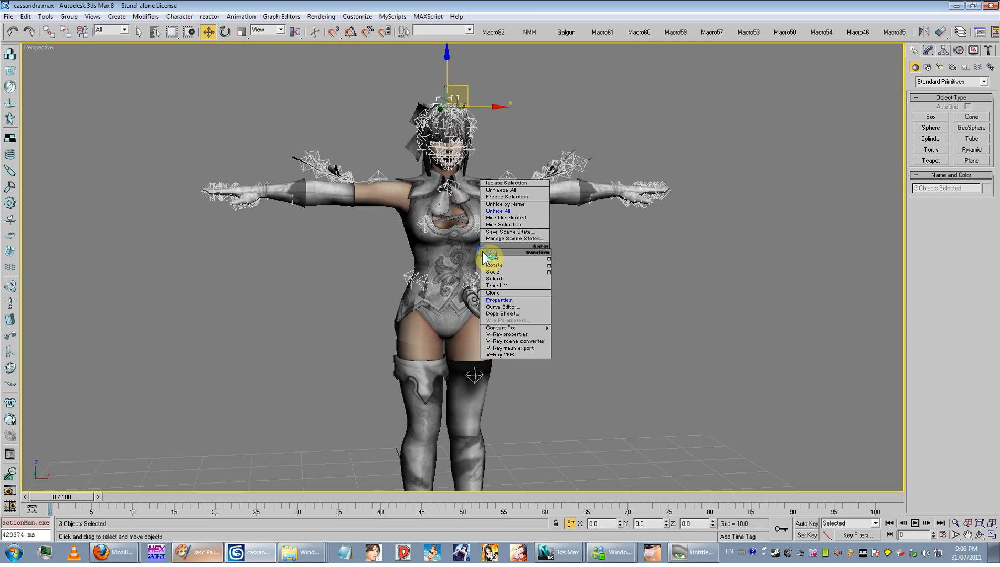
left_click(502, 218)
scroll(493, 188, "up", 5)
middle_click_drag(493, 293, 507, 382)
- Unhide all objects so the rest of the model and its bones are shown again
right_click(519, 278)
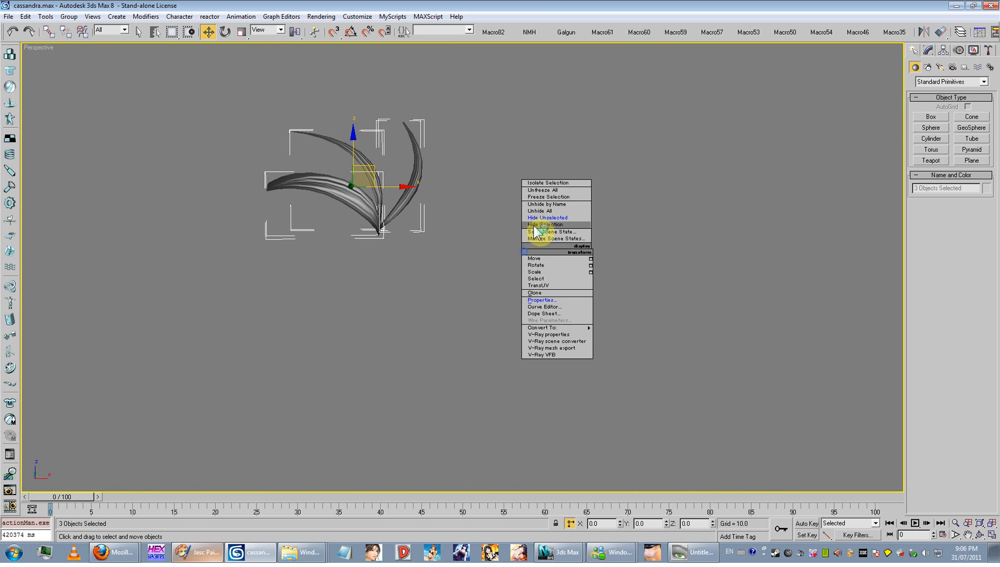
left_click(539, 217)
right_click(540, 218)
left_click(570, 181)
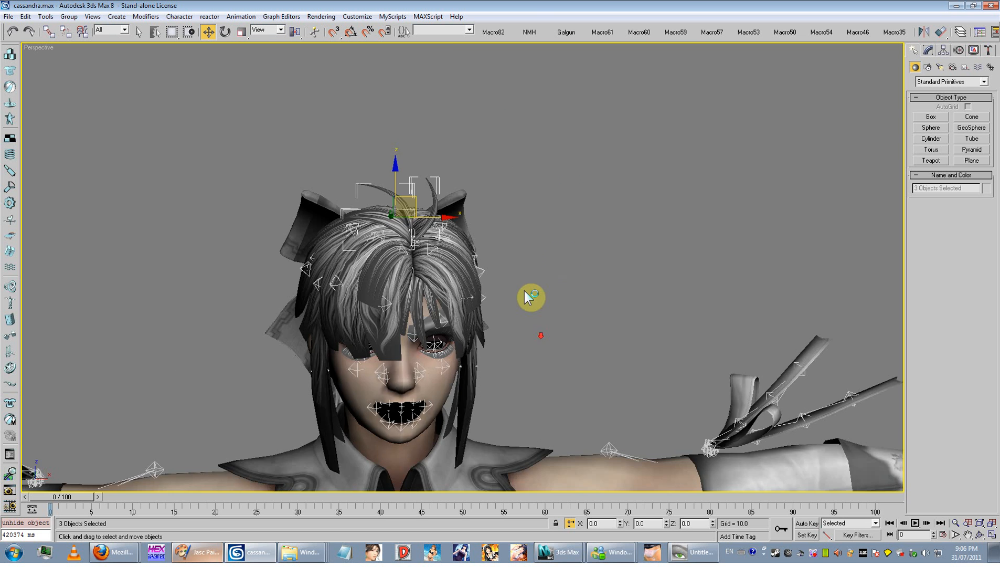
- Examine the whole model at several distances, from the head and costume down to the boots
scroll(530, 236, "down", 3)
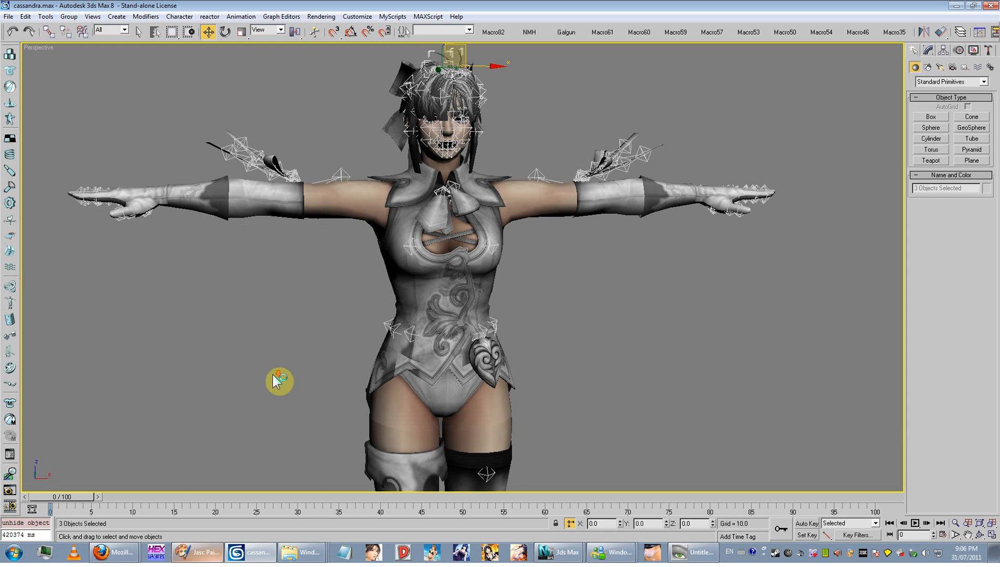
scroll(276, 324, "down", 4)
scroll(280, 328, "up", 3)
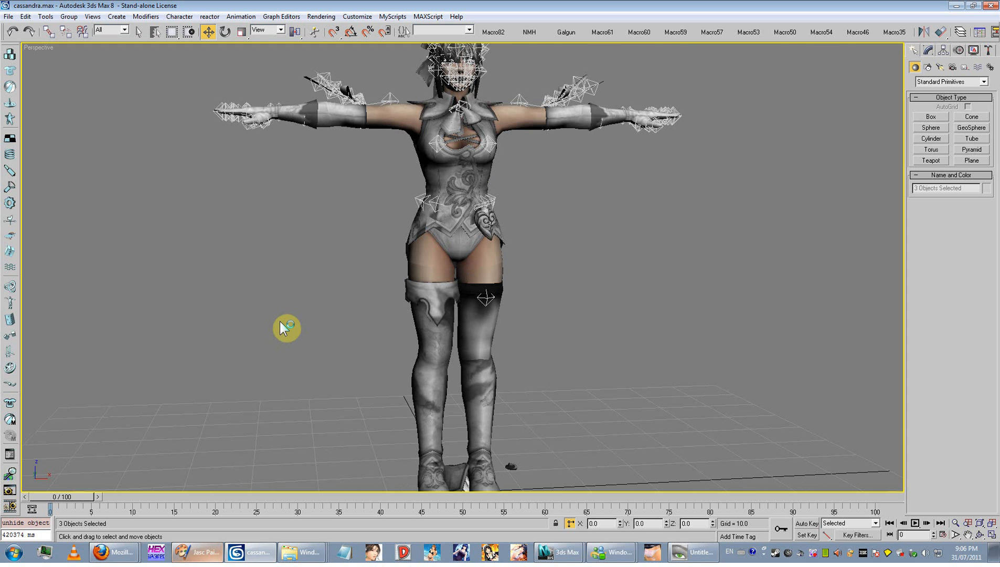
scroll(280, 320, "down", 3)
middle_click_drag(265, 281, 297, 307)
scroll(297, 307, "up", 3)
scroll(514, 337, "down", 3)
middle_click_drag(488, 310, 477, 304)
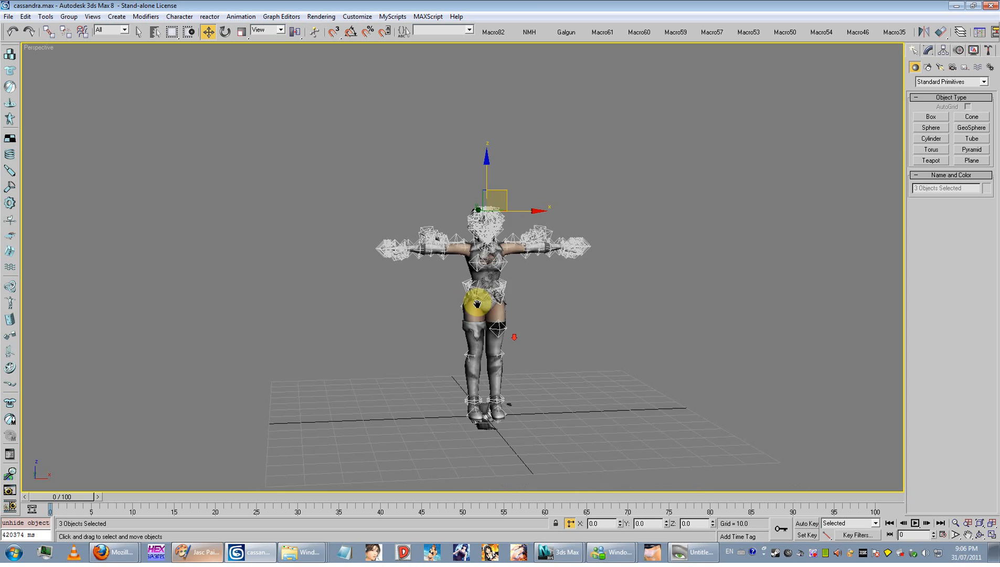
scroll(477, 304, "up", 3)
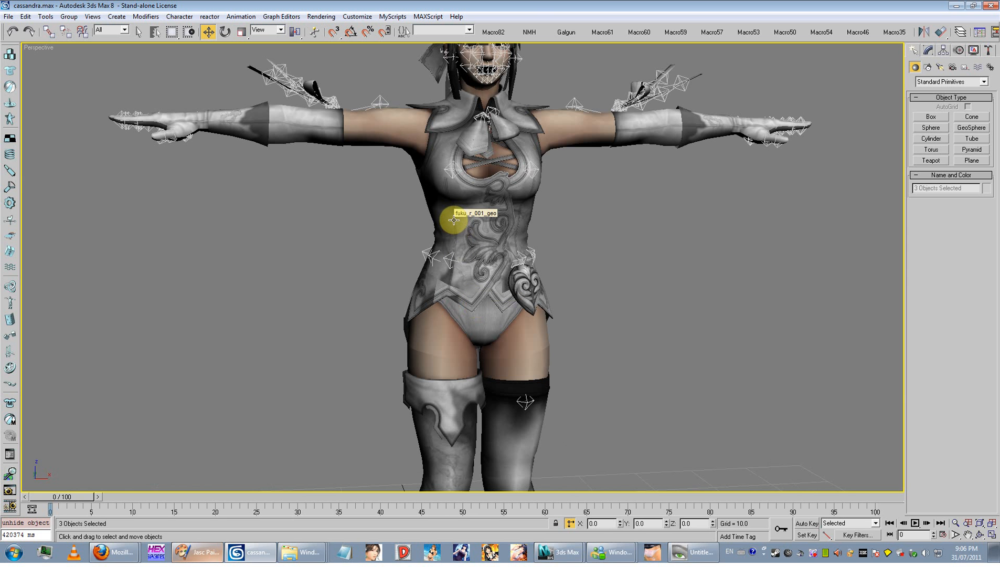
scroll(507, 212, "down", 5)
scroll(504, 308, "up", 5)
- Examine the loose mesh pieces lying around the boots at ground level from close up
middle_click_drag(504, 308, 510, 264)
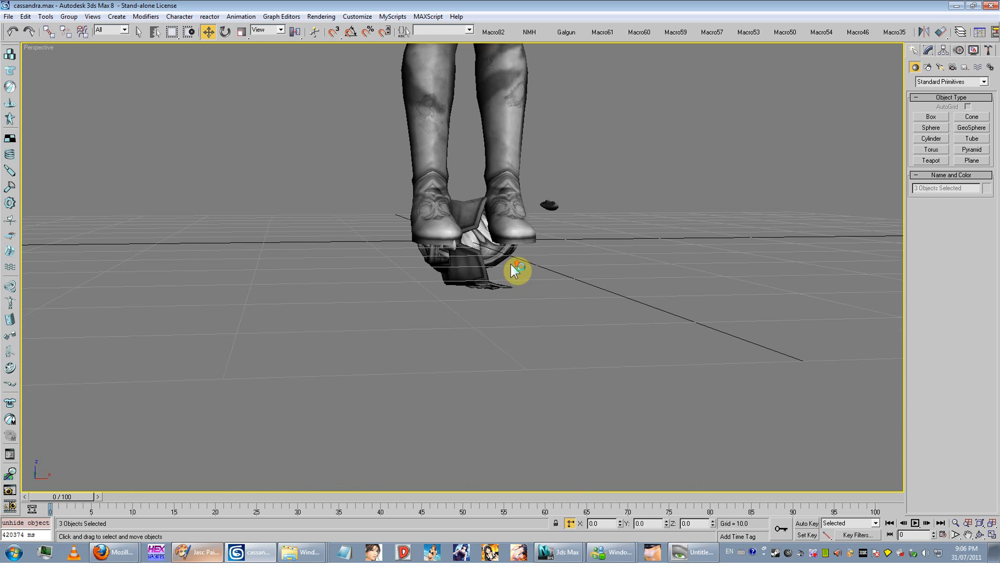
scroll(475, 257, "up", 8)
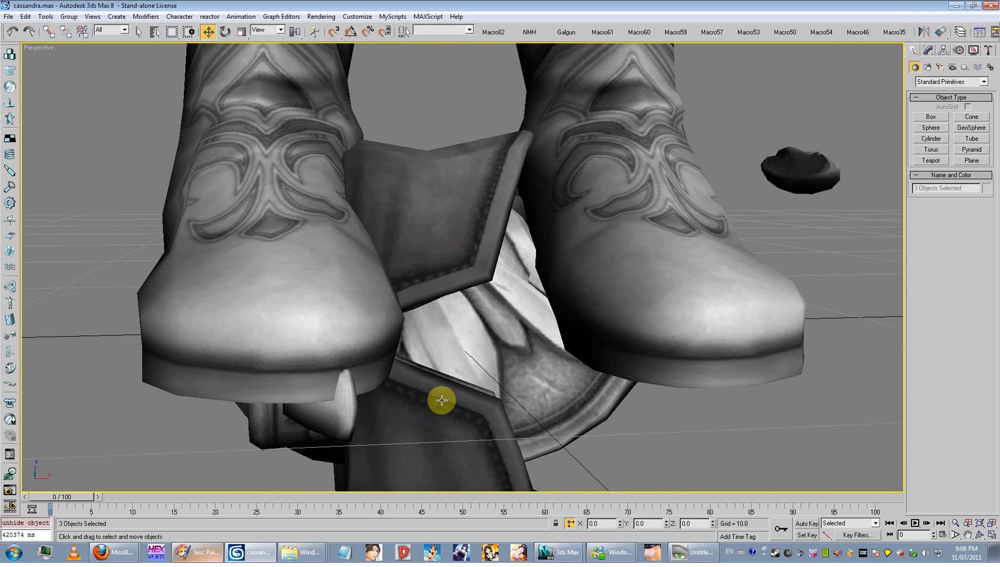
scroll(442, 400, "down", 3)
mouse_move(444, 340)
middle_mouse_down("alt")
mouse_move(352, 315)
mouse_move(554, 315)
mouse_move(402, 313)
mouse_move(408, 321)
mouse_move(493, 279)
middle_mouse_up("alt")
- Switch the viewport to wireframe, try moving the loose group6__FUNC_003_geo piece away from the feet, and undo the move
key("F3")
scroll(572, 314, "down", 6)
scroll(507, 365, "down", 5)
scroll(476, 405, "down", 2)
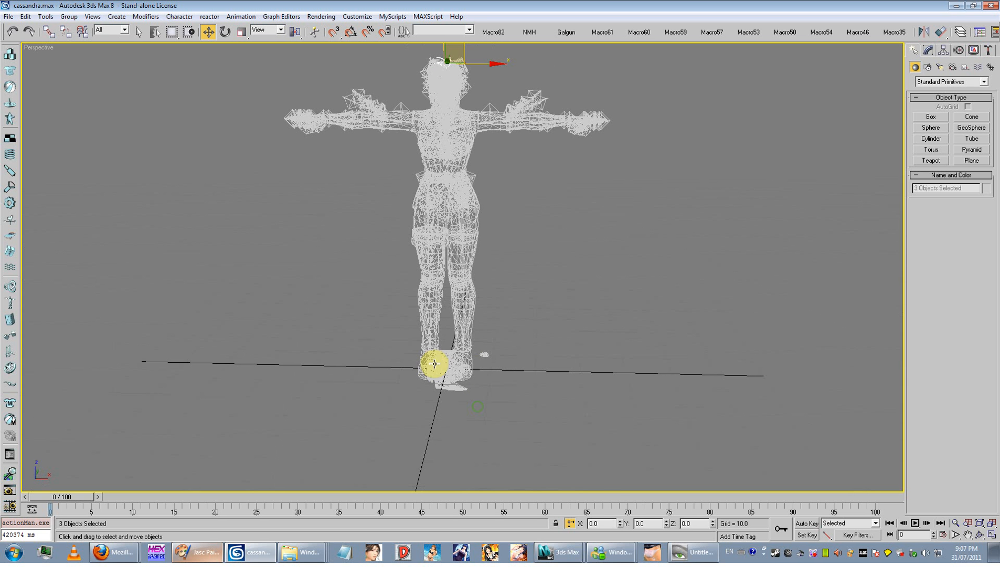
left_click(447, 351)
left_click_drag(446, 350, 384, 288)
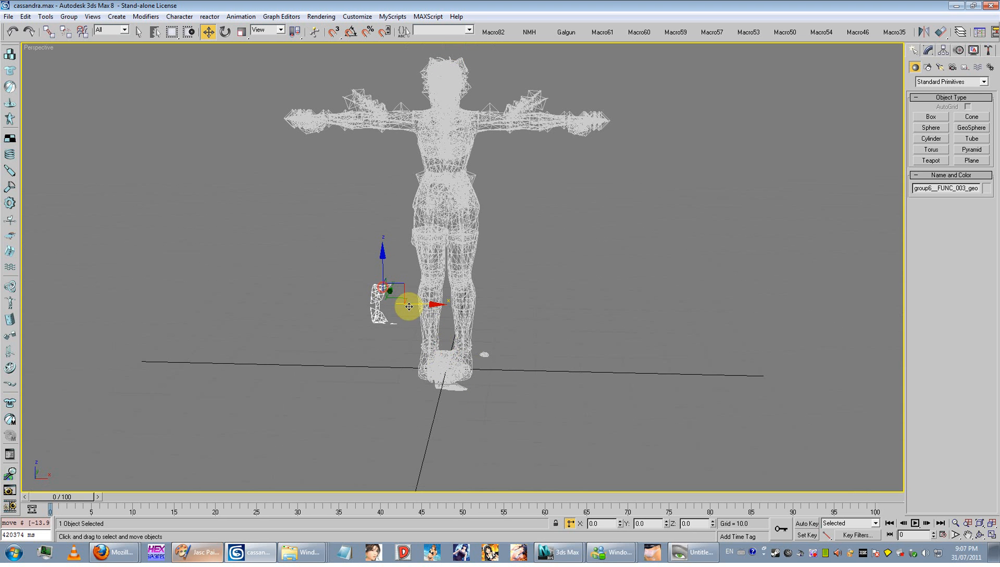
key("ctrl+z")
scroll(447, 364, "up", 4)
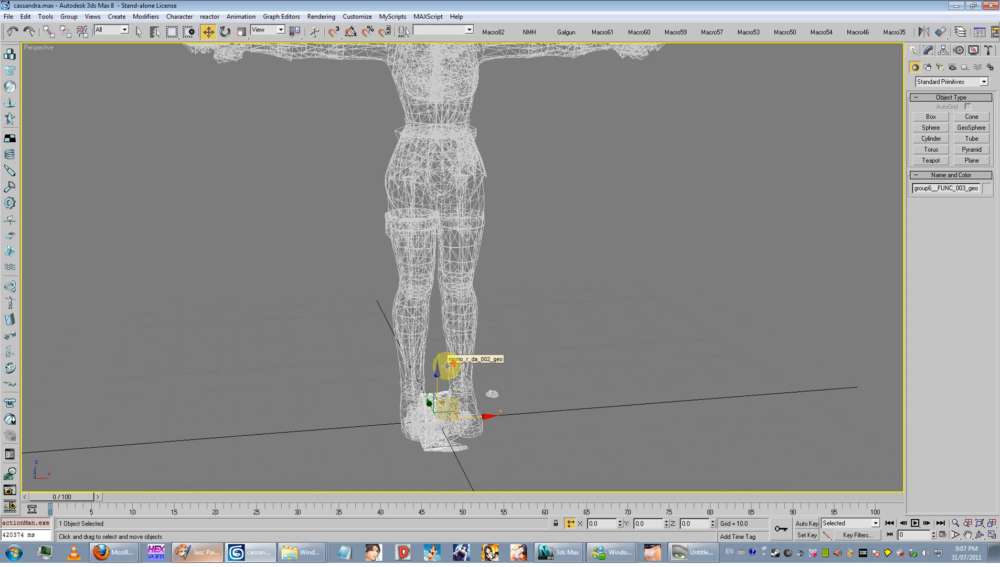
scroll(446, 366, "down", 5)
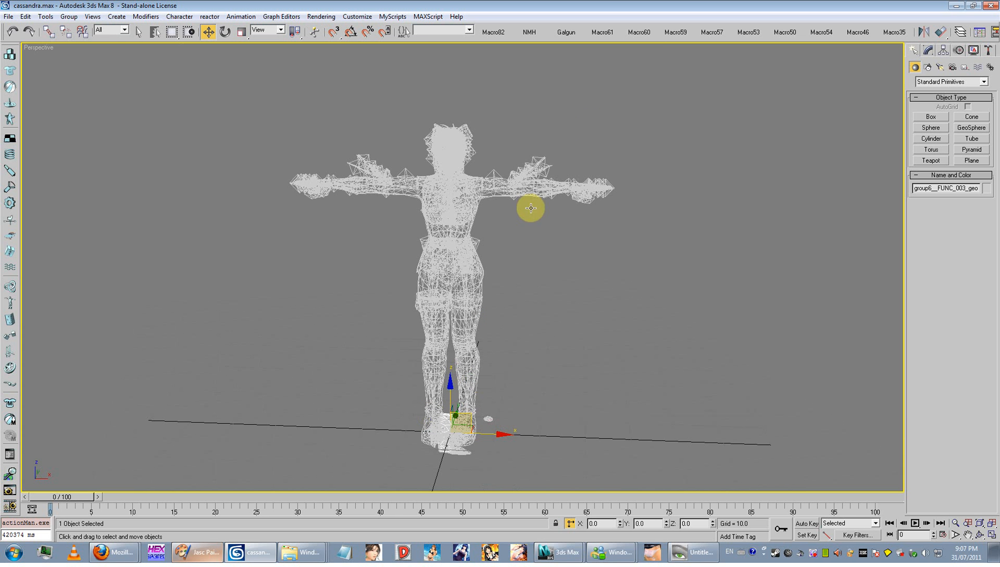
- Switch to ACDSee to view the in-game Cassandra reference image, and return to the 3ds Max model with shaded display
left_click(715, 554)
left_click_drag(448, 127, 432, 107)
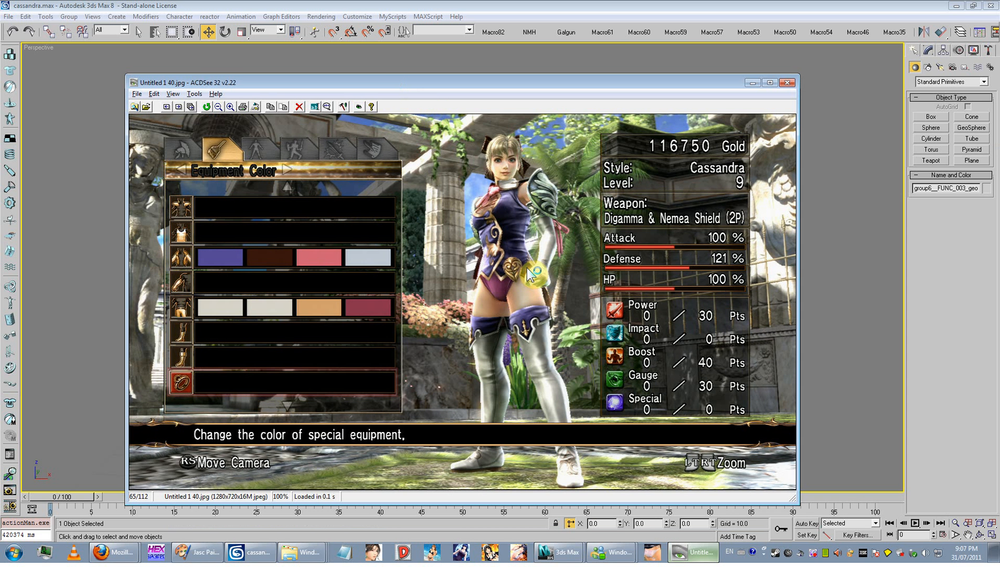
scroll(527, 268, "up", 1)
scroll(519, 251, "down", 2)
scroll(517, 233, "up", 1)
left_click(860, 267)
scroll(567, 252, "up", 5)
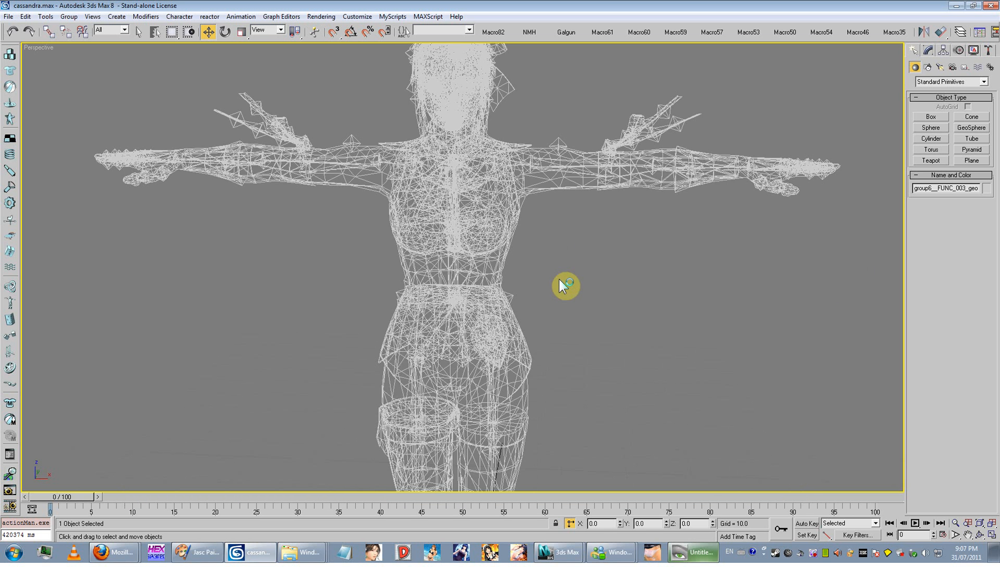
scroll(525, 286, "up", 2)
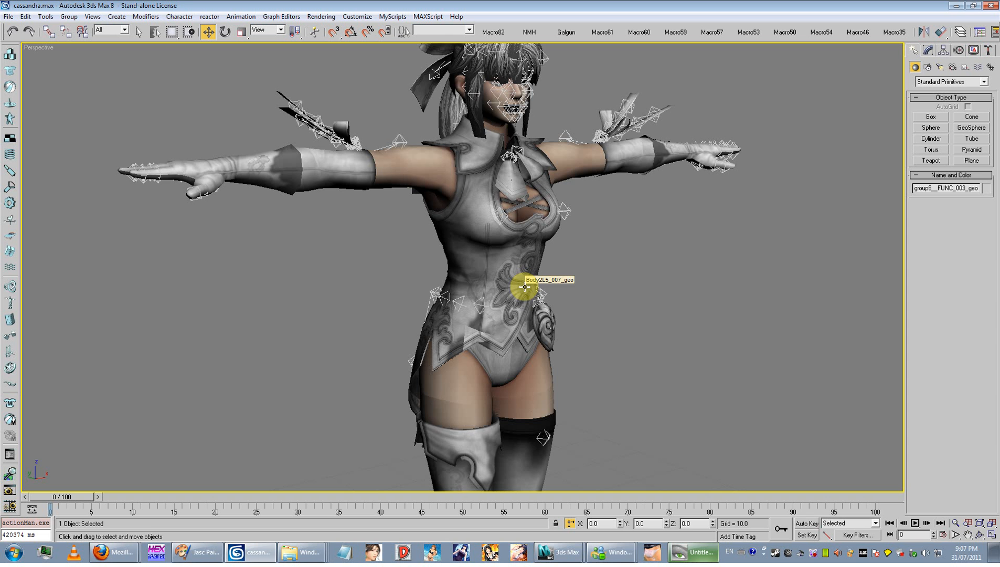
- Switch to Firefox, bring up the XeNTaX Soul Calibur 4 topic, and highlight the page address above the model links
left_click(122, 551)
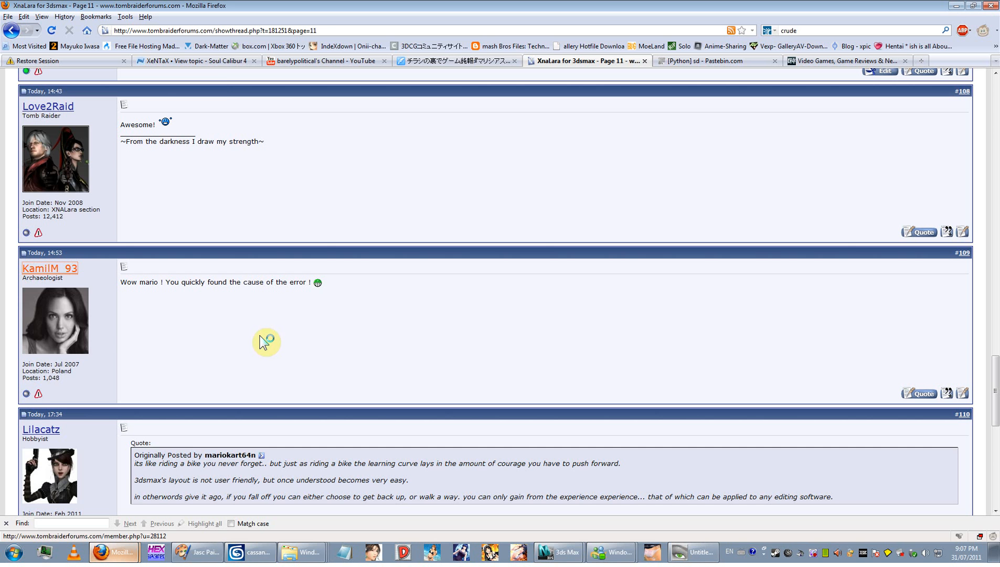
left_click(241, 61)
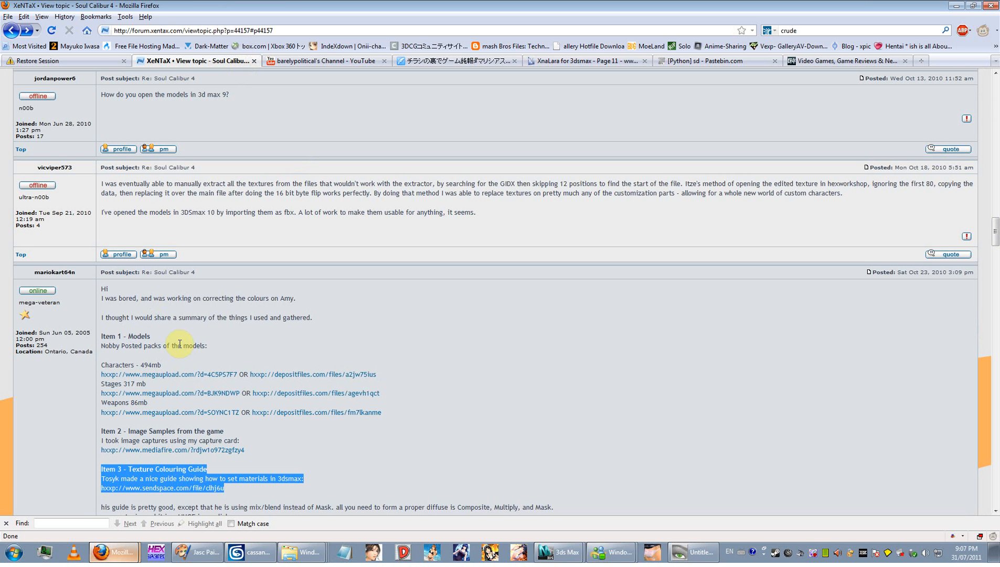
scroll(181, 343, "down", 2)
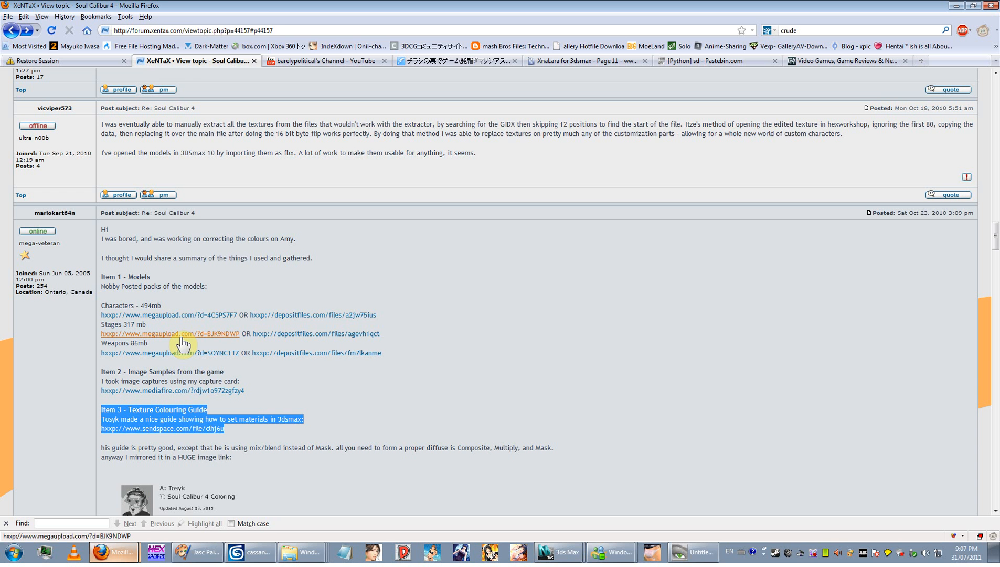
left_click(278, 30)
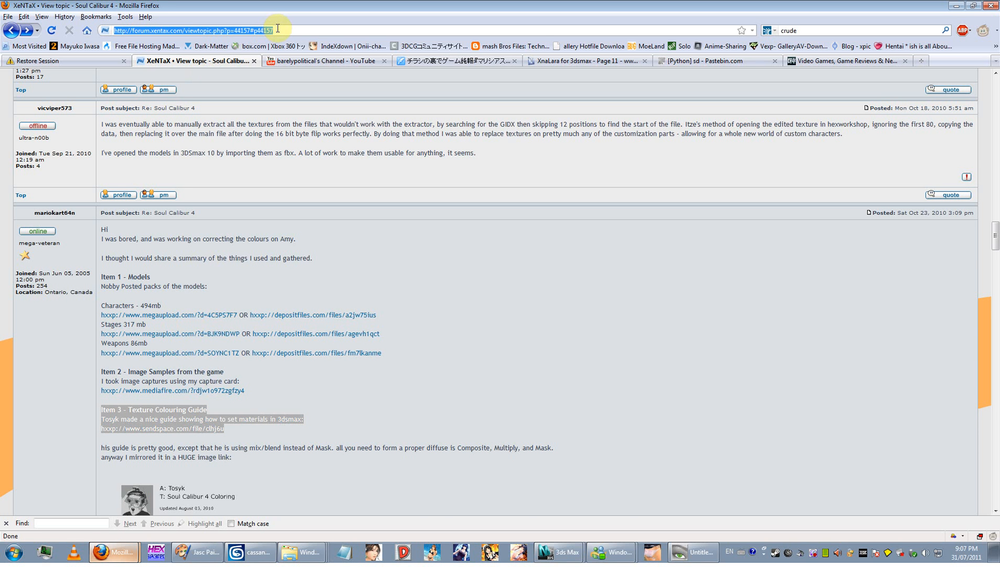
scroll(238, 298, "down", 2)
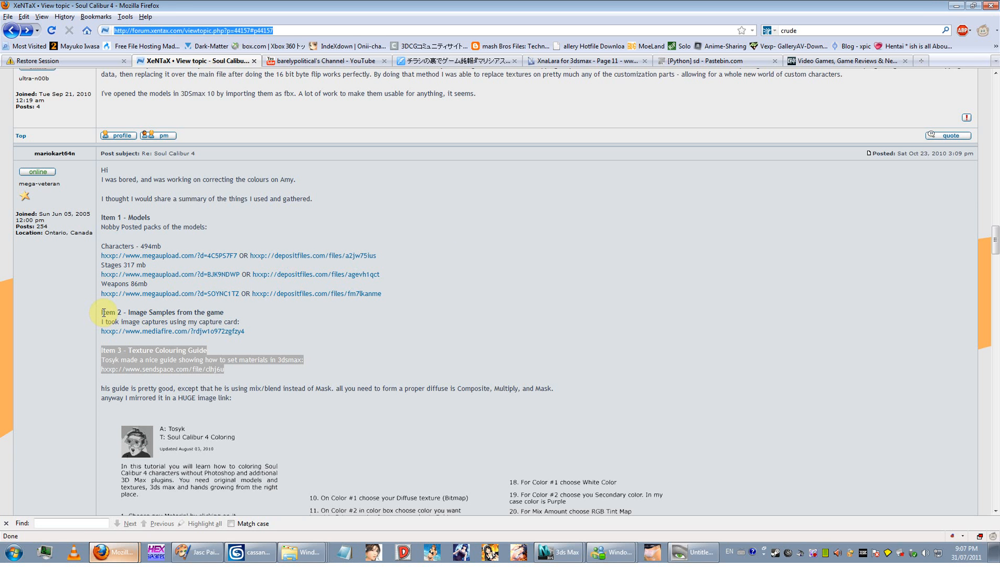
- Highlight the Item 2 image samples entry and the Item 3 texture colouring guide entry in the post
triple_click(257, 328)
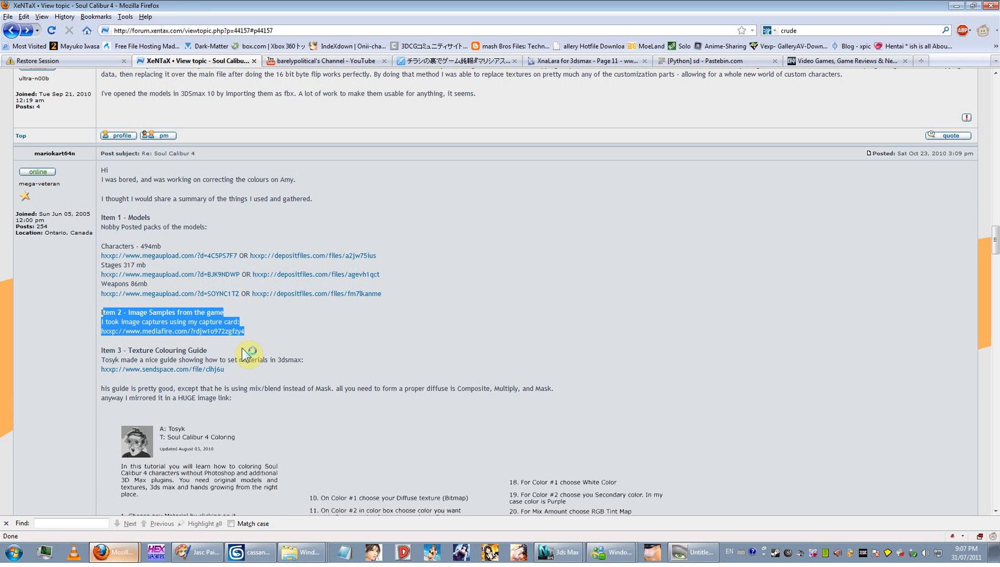
left_click(112, 350)
left_click_drag(111, 350, 308, 375)
- Read through the Soul Calibur 4 colouring guide, covering Composite material, Mix map and RGB Tint mask steps
scroll(306, 375, "down", 2)
scroll(307, 374, "down", 8)
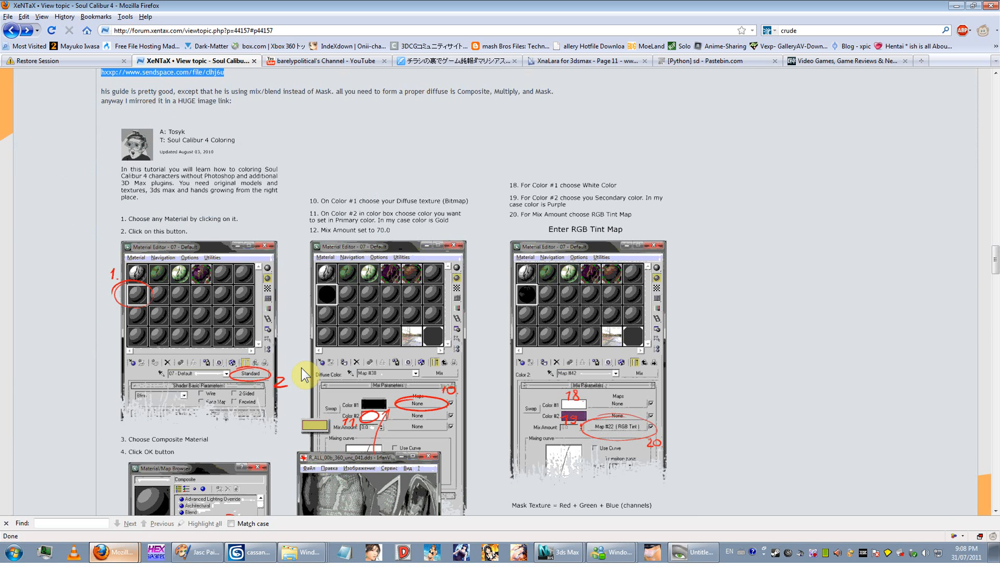
scroll(302, 368, "down", 6)
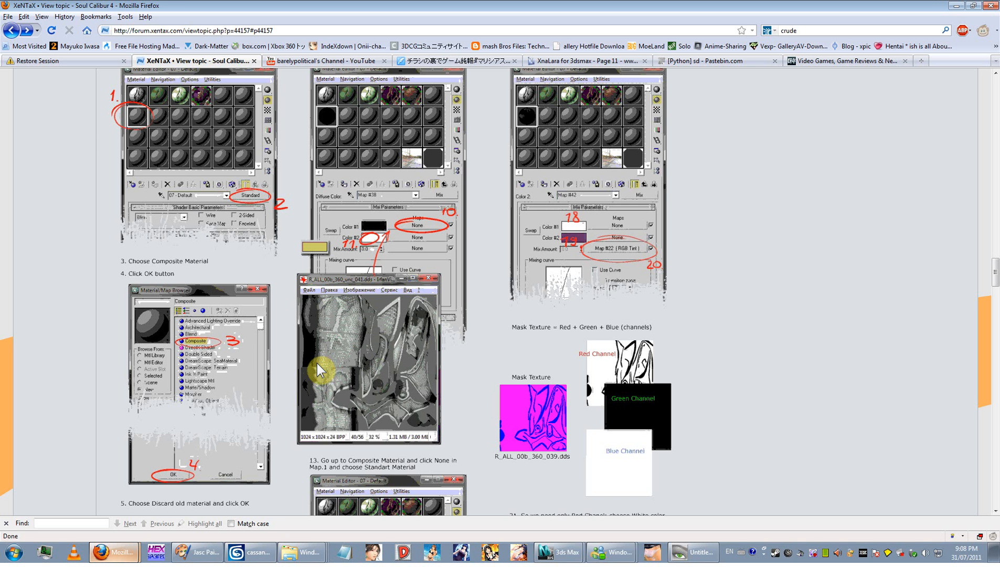
scroll(317, 364, "down", 8)
scroll(322, 369, "down", 2)
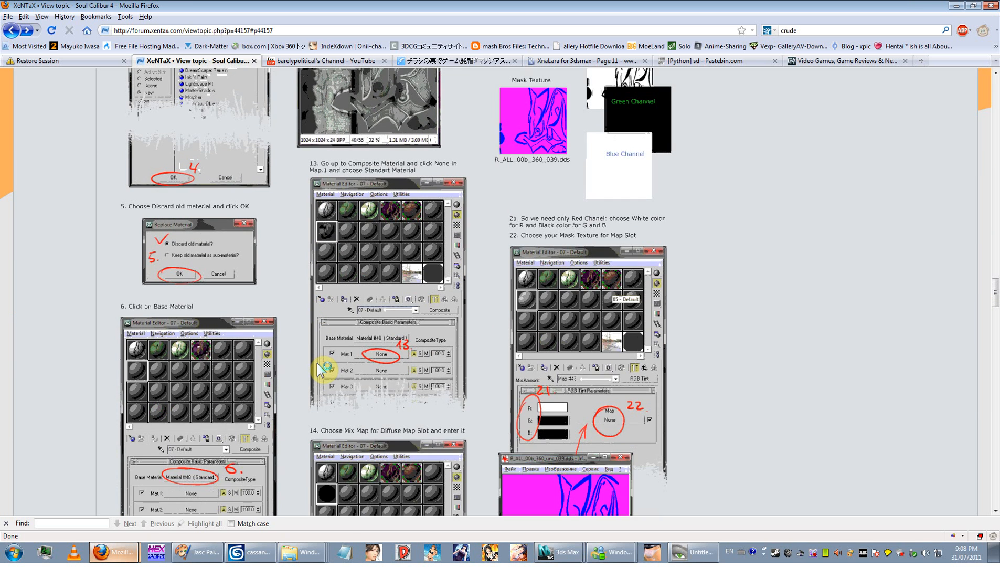
- Read the rest of the Soul Calibur 4 colouring guide through the rendered result, and return to the post's item list
scroll(321, 368, "down", 2)
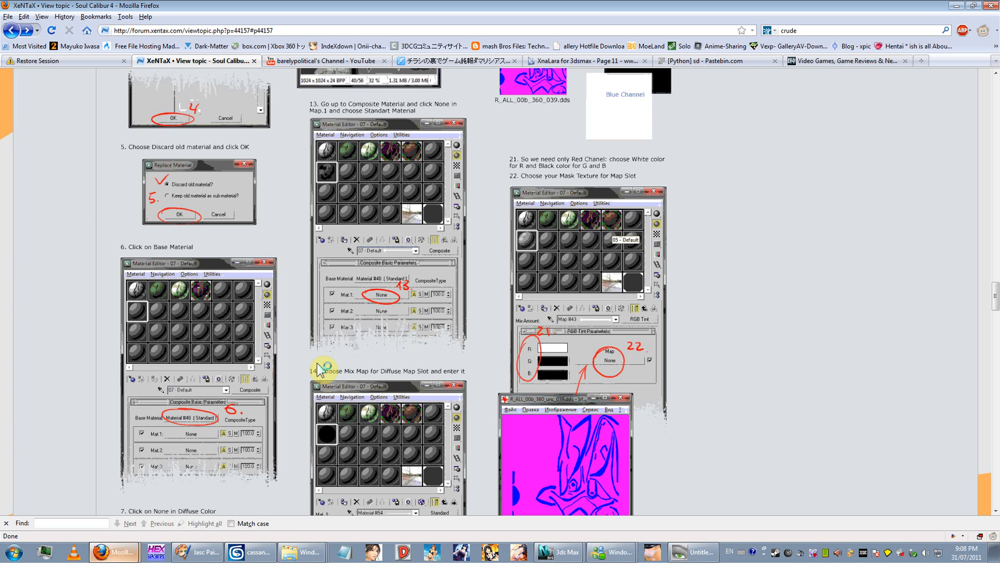
scroll(319, 369, "down", 8)
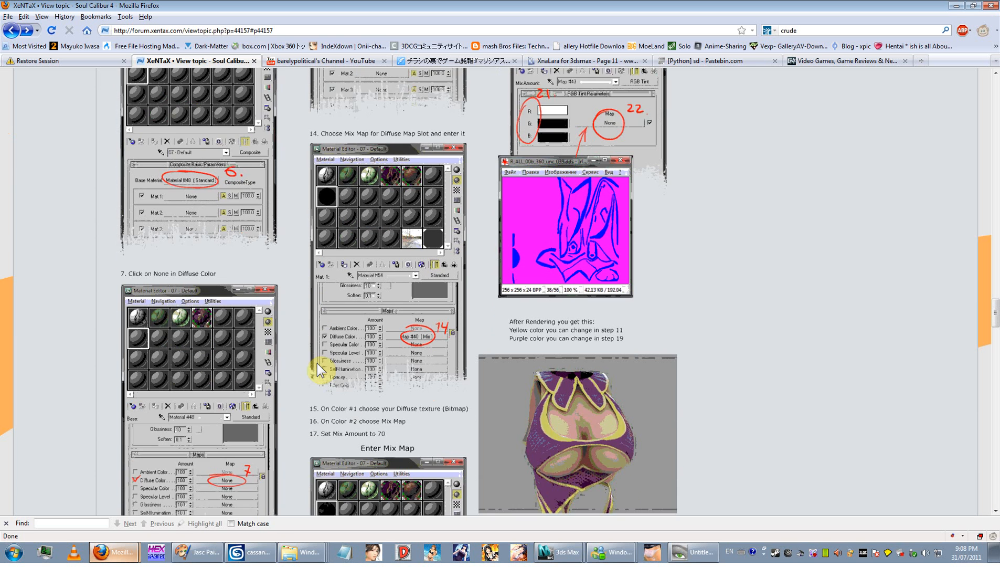
scroll(320, 369, "down", 2)
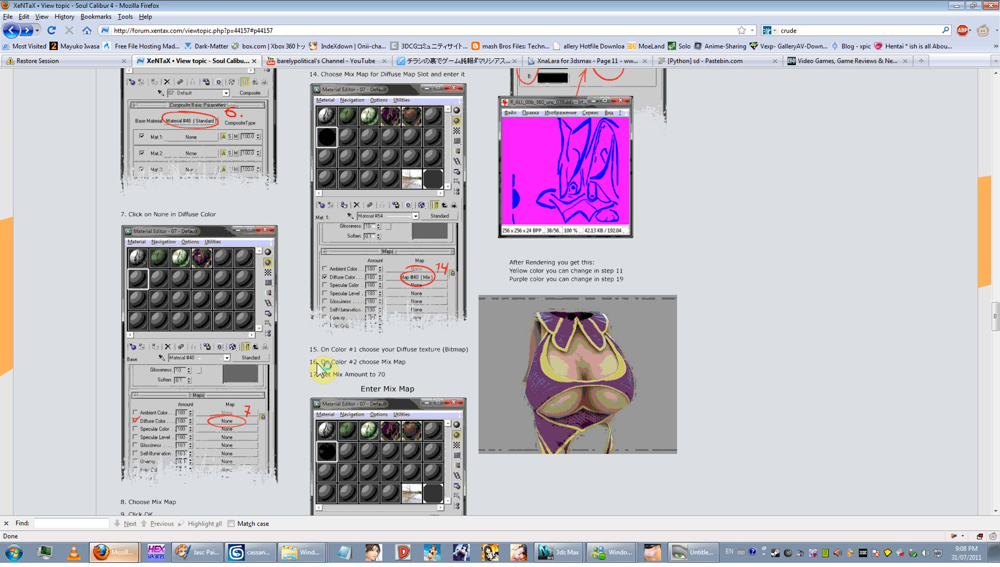
scroll(317, 363, "down", 8)
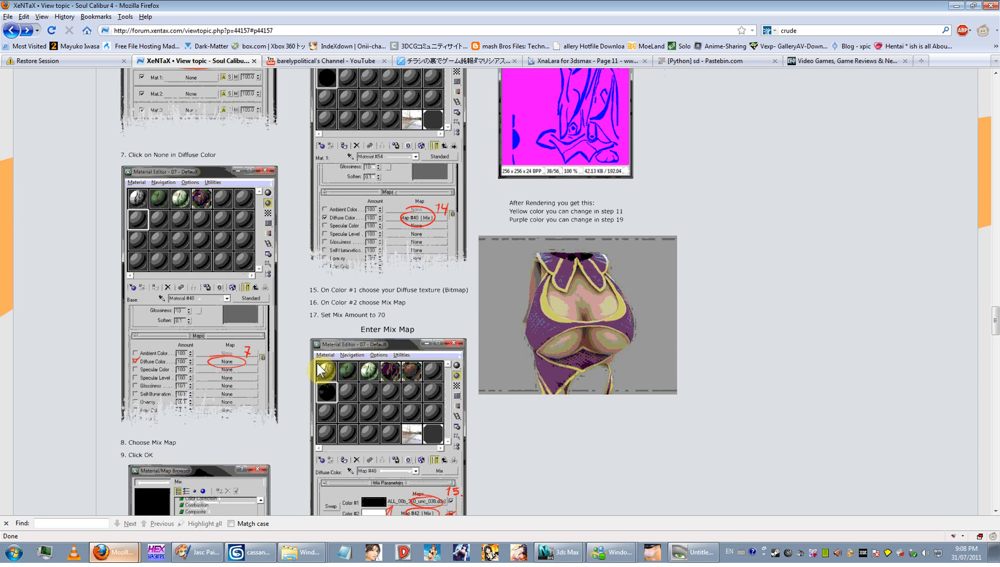
scroll(317, 367, "down", 6)
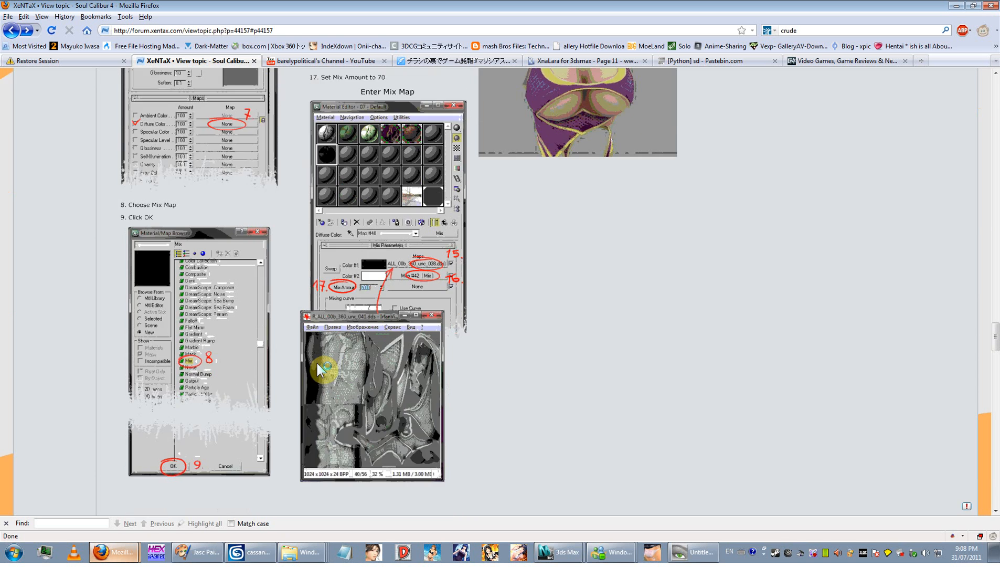
scroll(324, 368, "up", 6)
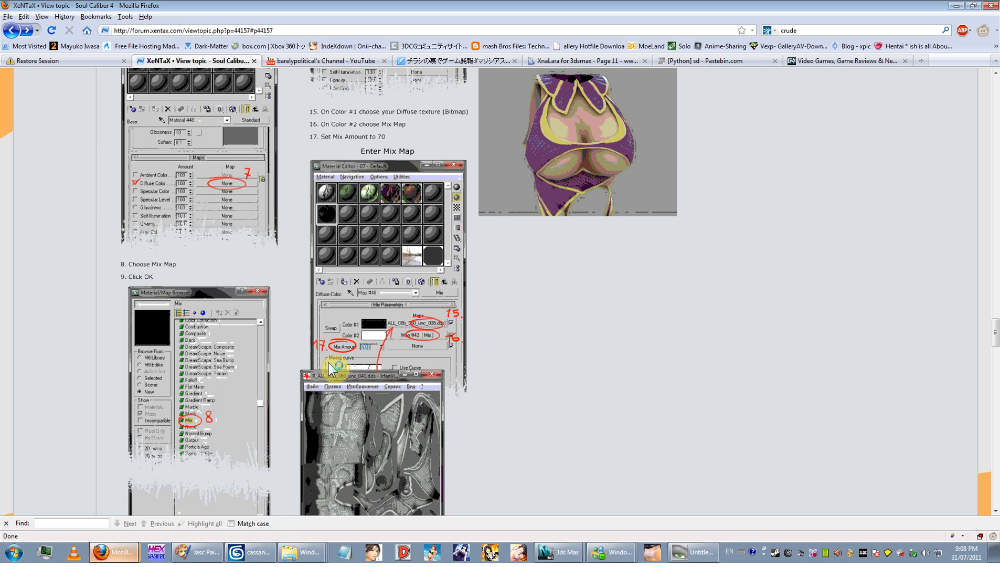
scroll(331, 367, "down", 8)
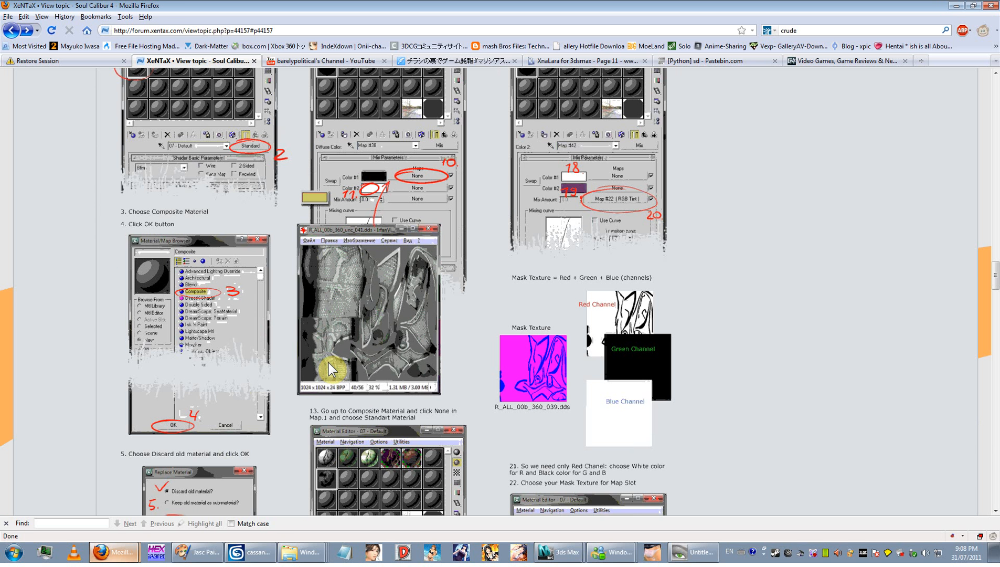
scroll(325, 361, "up", 12)
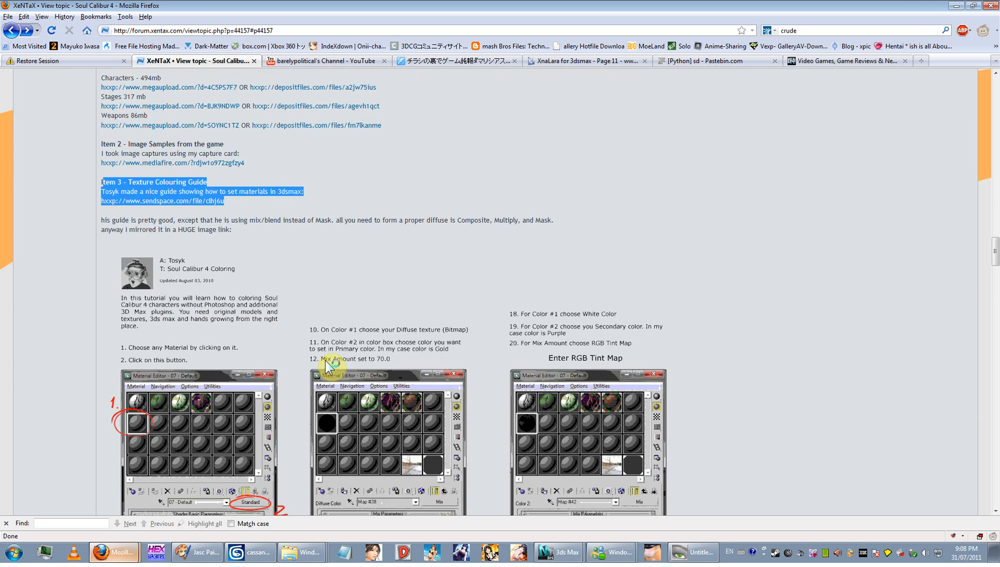
scroll(328, 366, "up", 8)
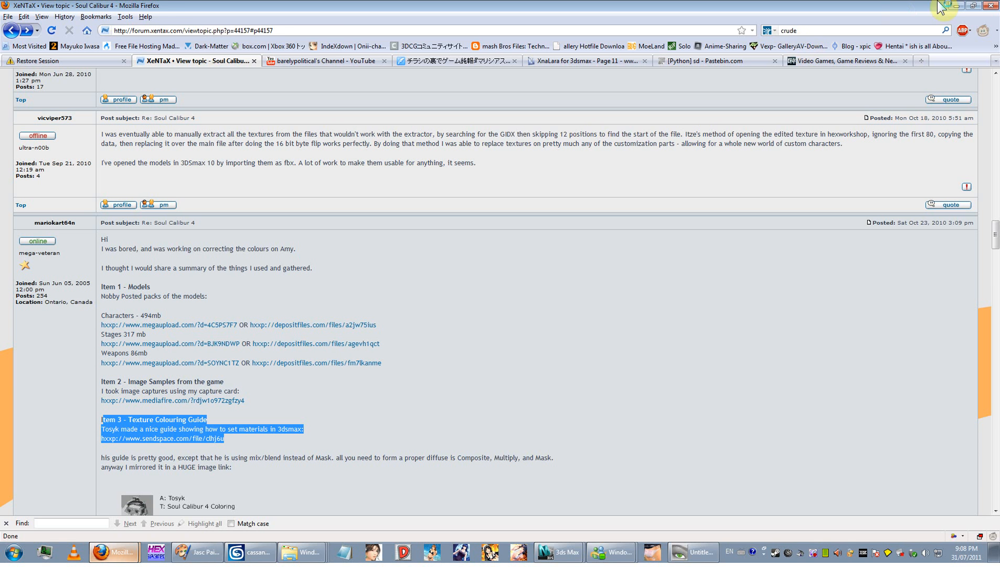
- Return to 3ds Max and examine the Cassandra model and its joint helpers from several distances and angles
left_click(956, 6)
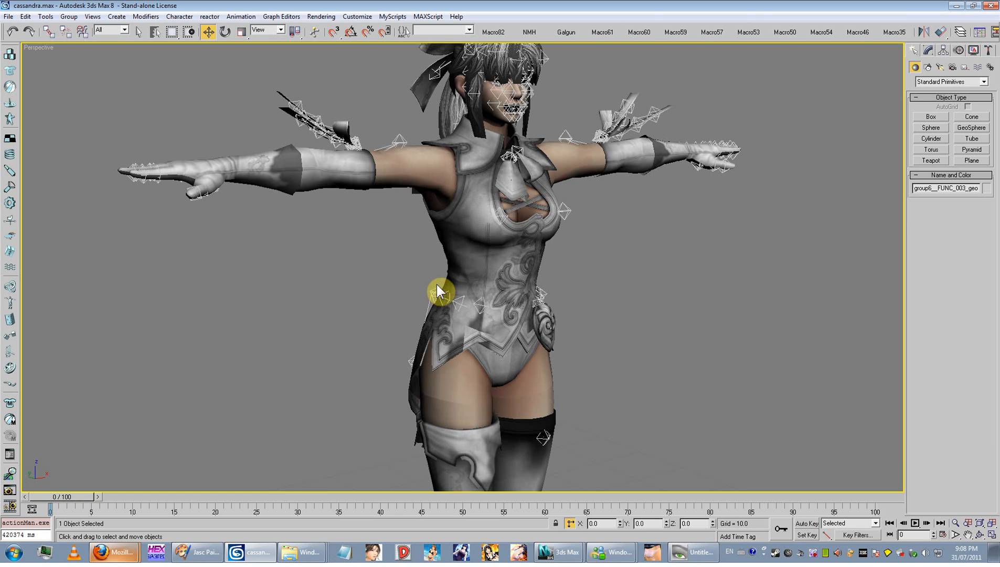
middle_click_drag(406, 284, 519, 252)
scroll(508, 275, "down", 5)
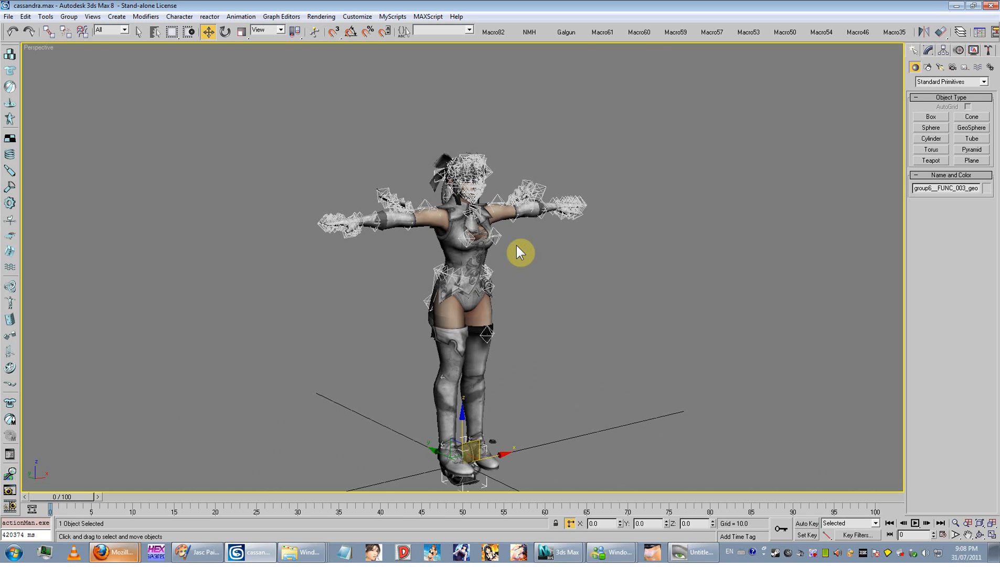
scroll(517, 247, "up", 6)
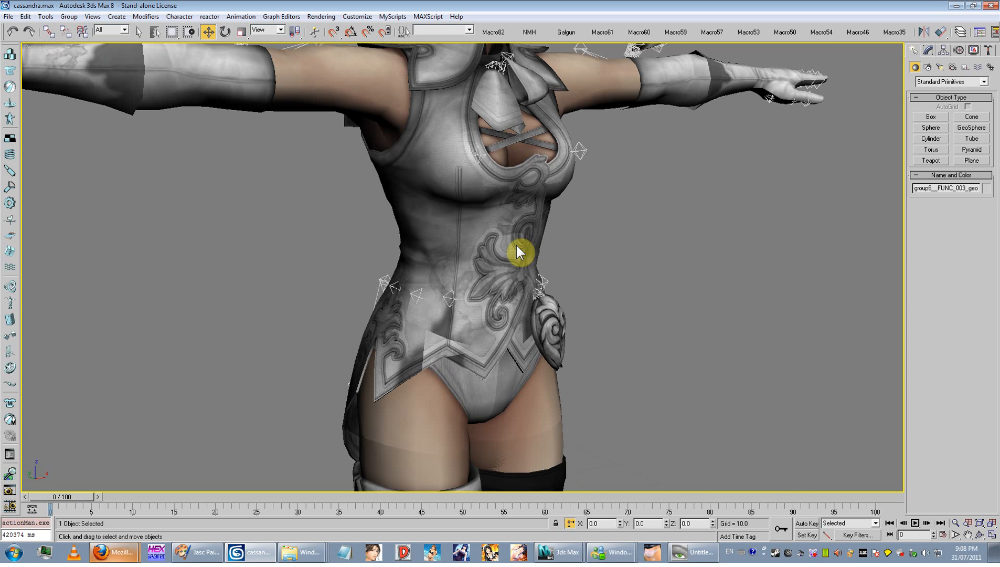
scroll(516, 245, "down", 7)
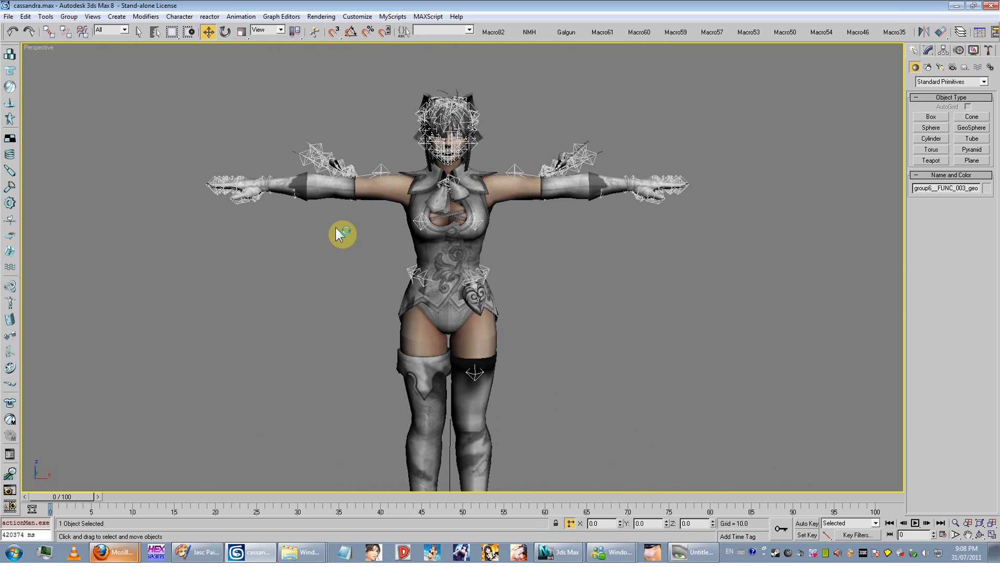
middle_click_drag(334, 223, 335, 262, "alt")
scroll(334, 261, "up", 3)
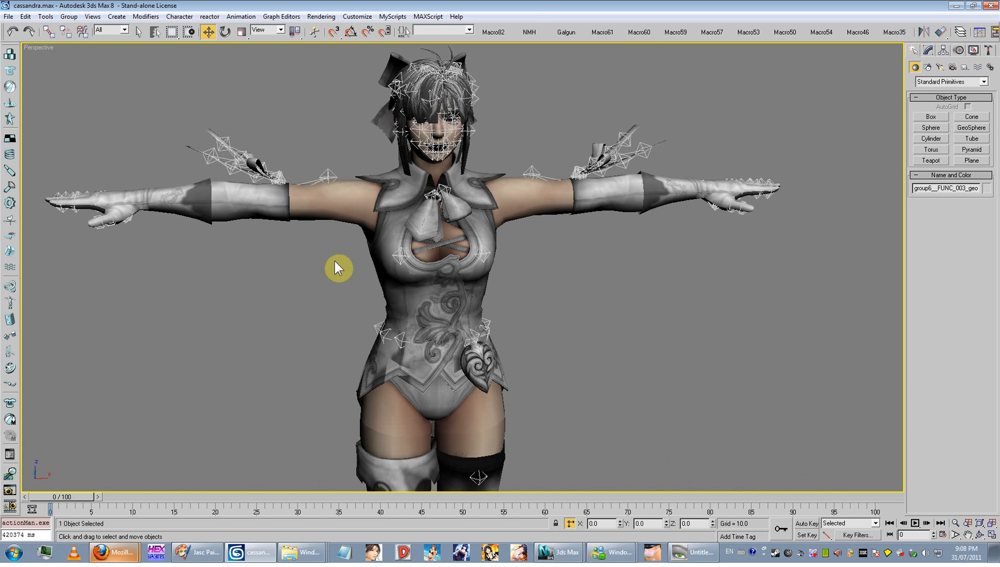
scroll(392, 268, "down", 4)
middle_click_drag(415, 203, 431, 208, "alt")
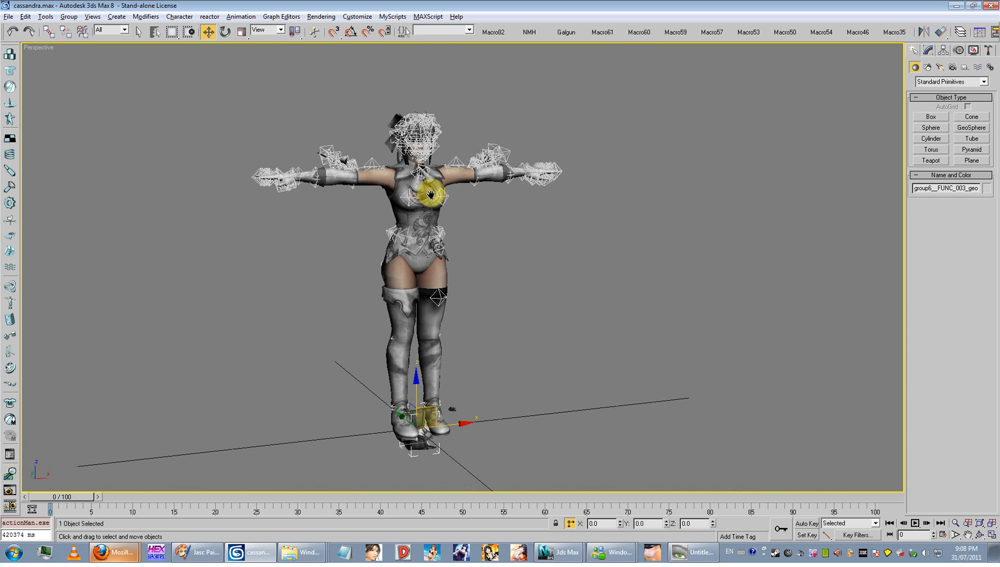
scroll(447, 200, "up", 4)
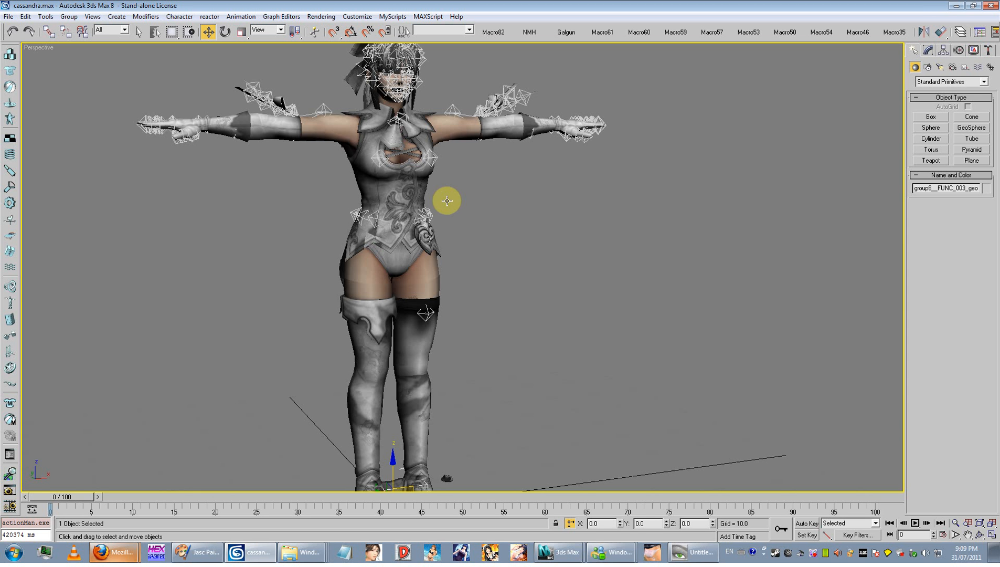
- Move the chest helper OPPAI_L2__swing_jnt far away from the body to test the mesh skinning, and undo the move
left_click(437, 156)
left_click_drag(438, 156, 828, 180)
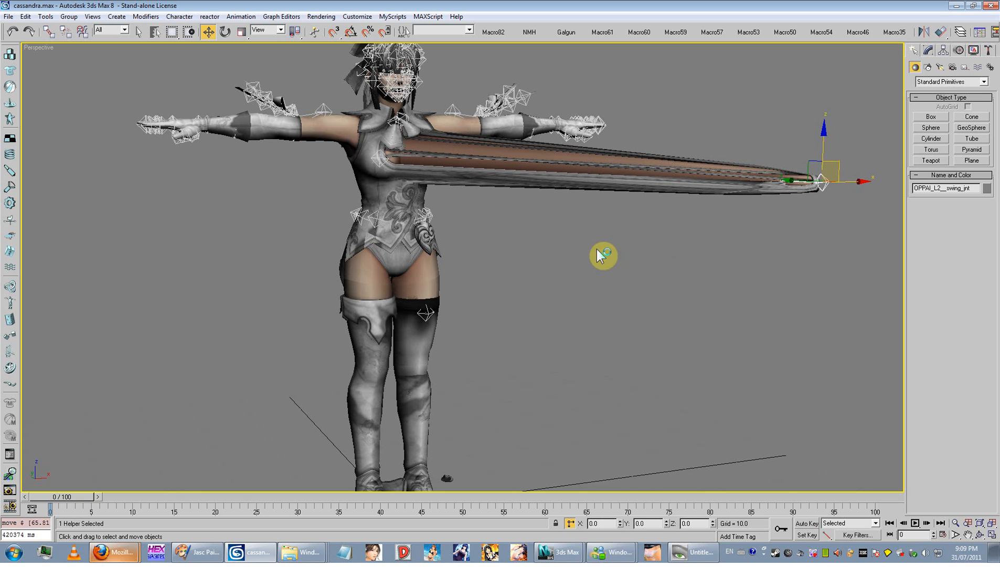
middle_click_drag(623, 264, 549, 299, "alt")
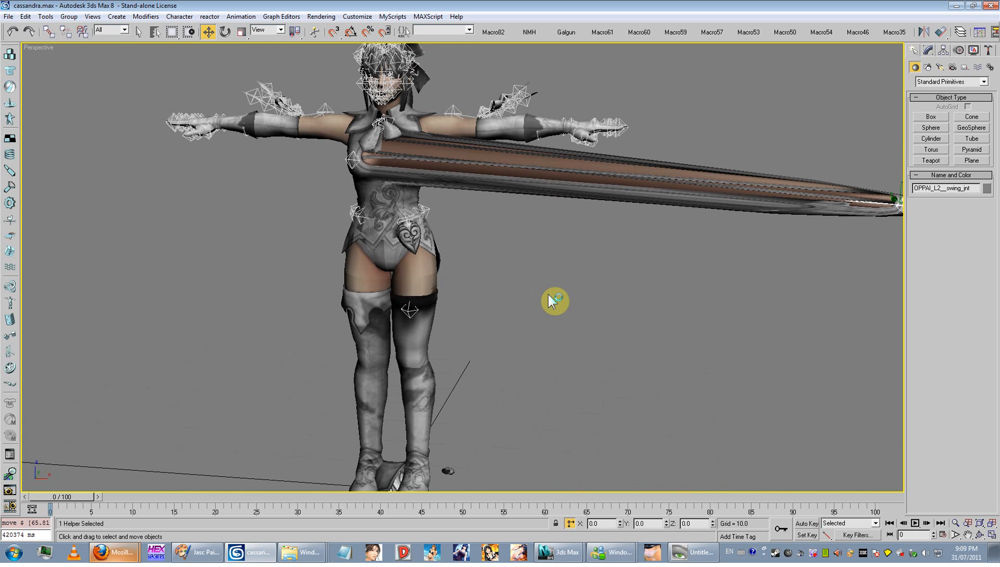
scroll(420, 283, "up", 5)
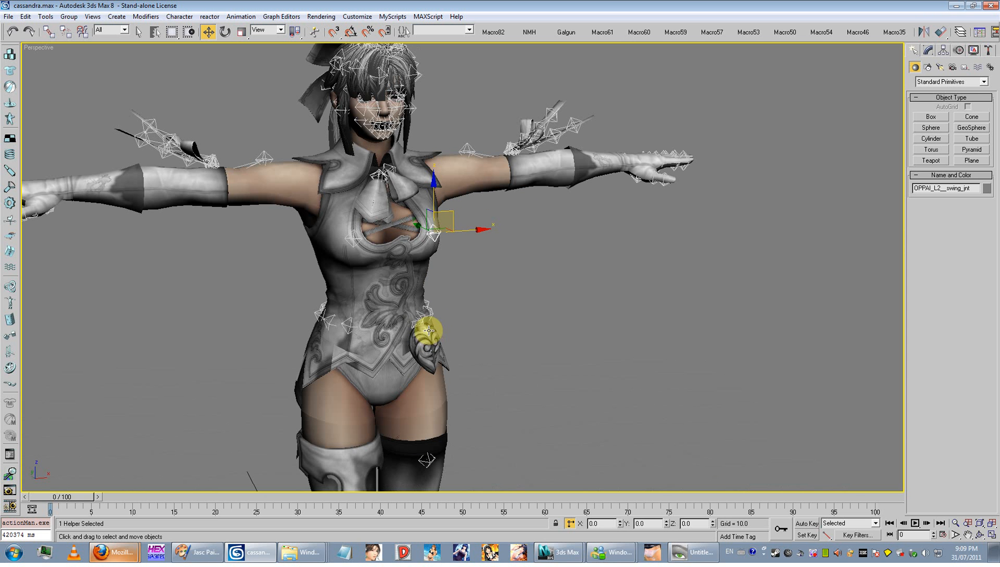
- Check the Select Objects list filtered to bone objects only and to helpers only, and close it without changing the selection
middle_click_drag(468, 268, 473, 290, "alt")
scroll(491, 243, "up", 3)
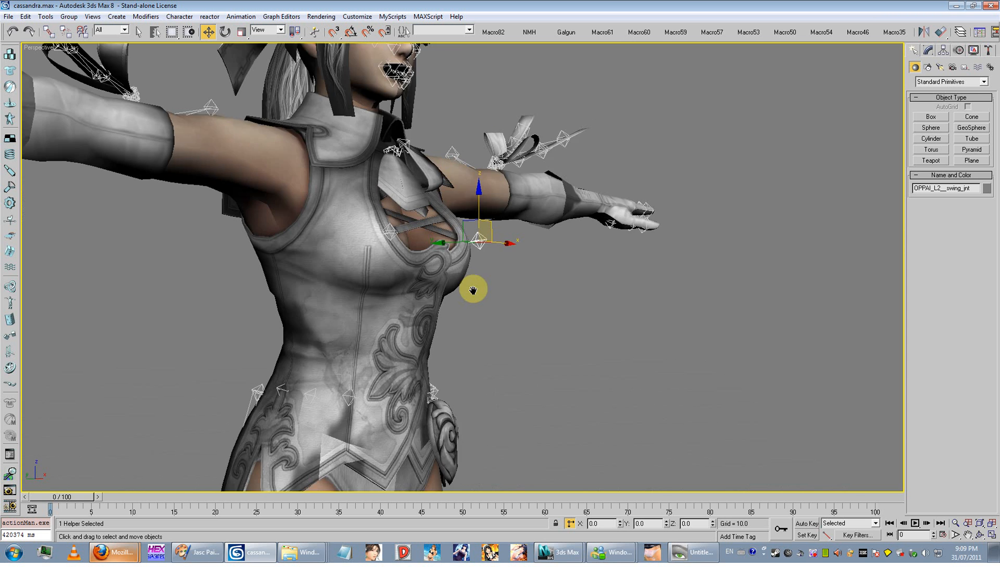
scroll(473, 289, "up", 8)
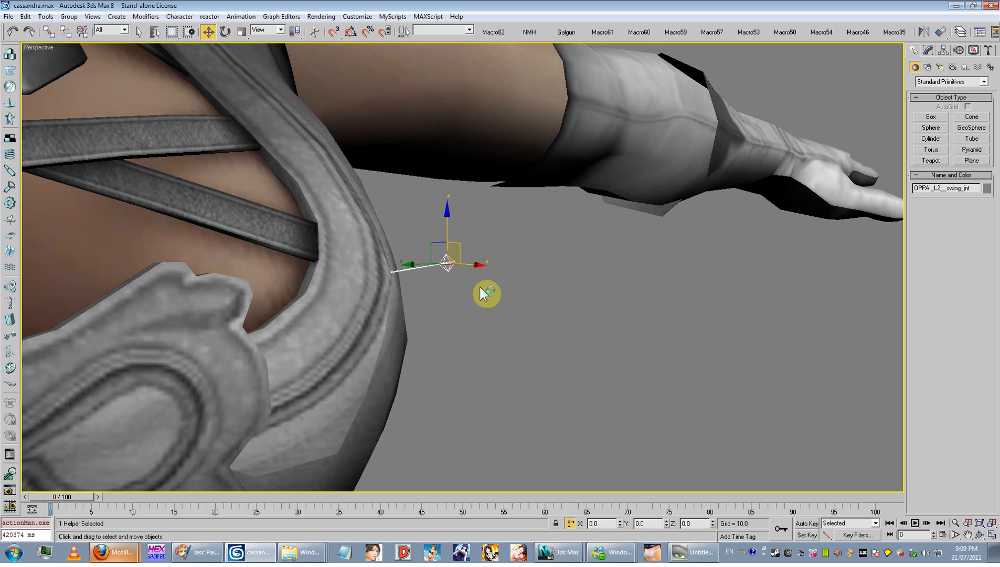
key("h")
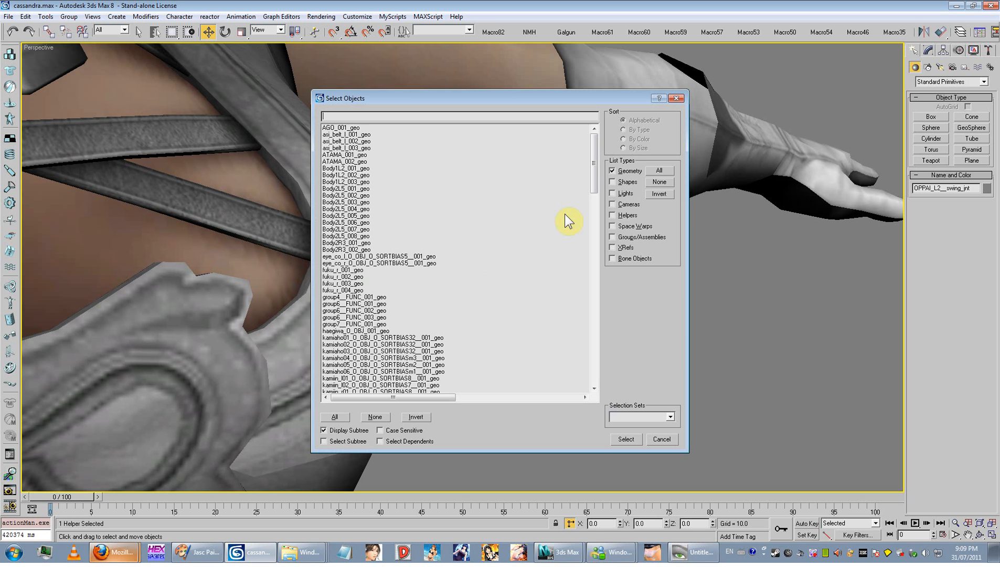
left_click(660, 183)
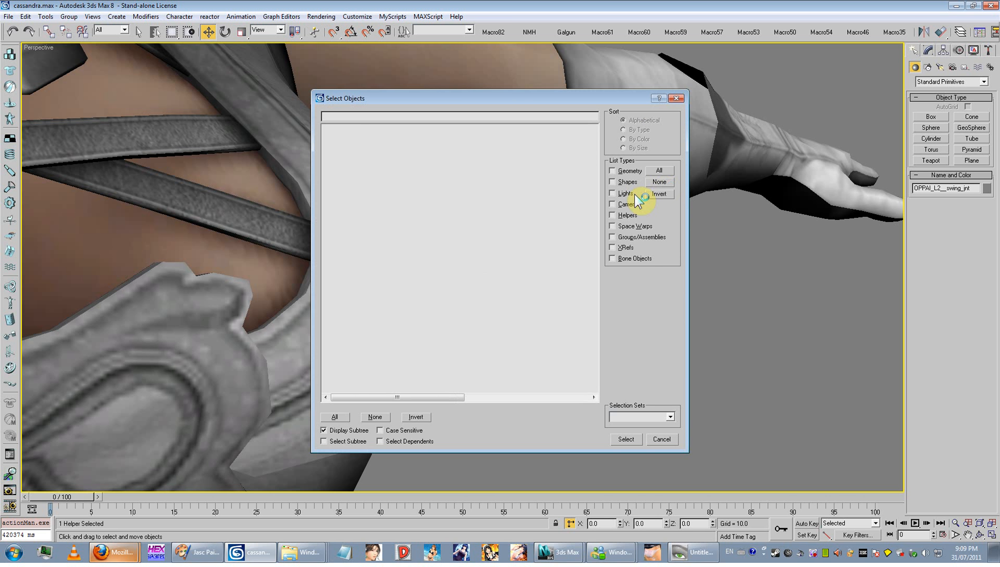
left_click(624, 257)
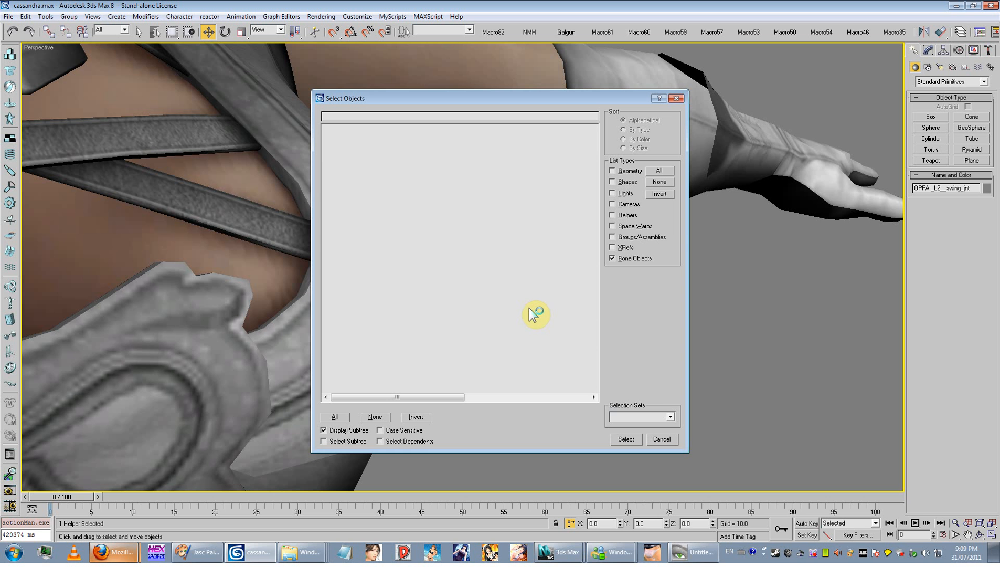
left_click(442, 216)
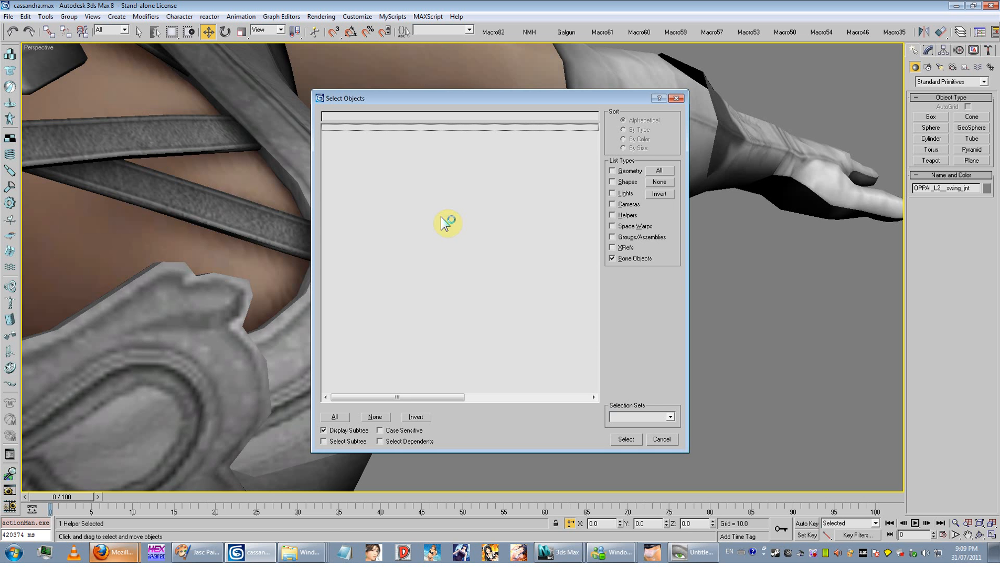
left_click(624, 259)
left_click(626, 216)
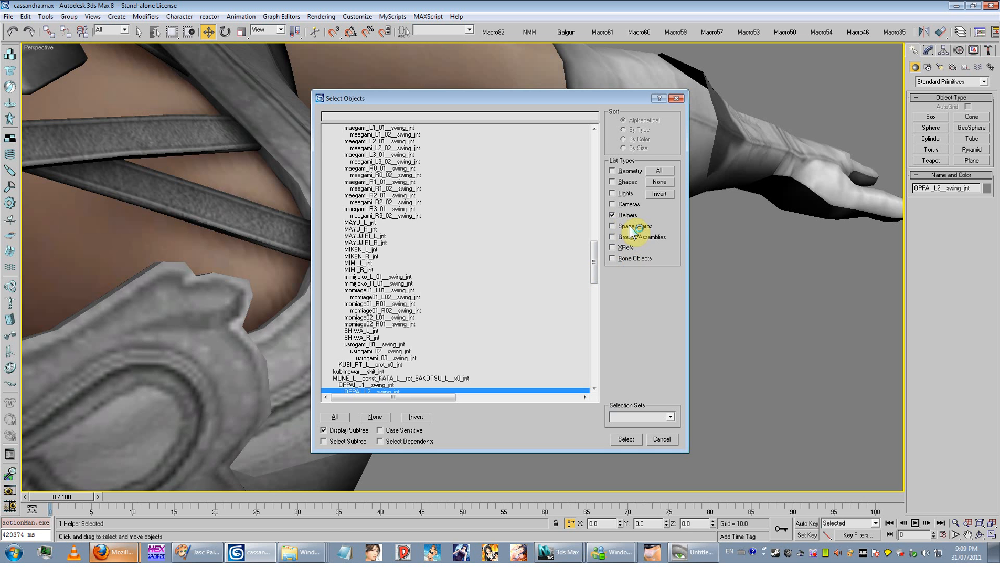
left_click(678, 98)
- Repeat the test move of the selected chest helper at closer range and undo it
scroll(388, 331, "down", 3)
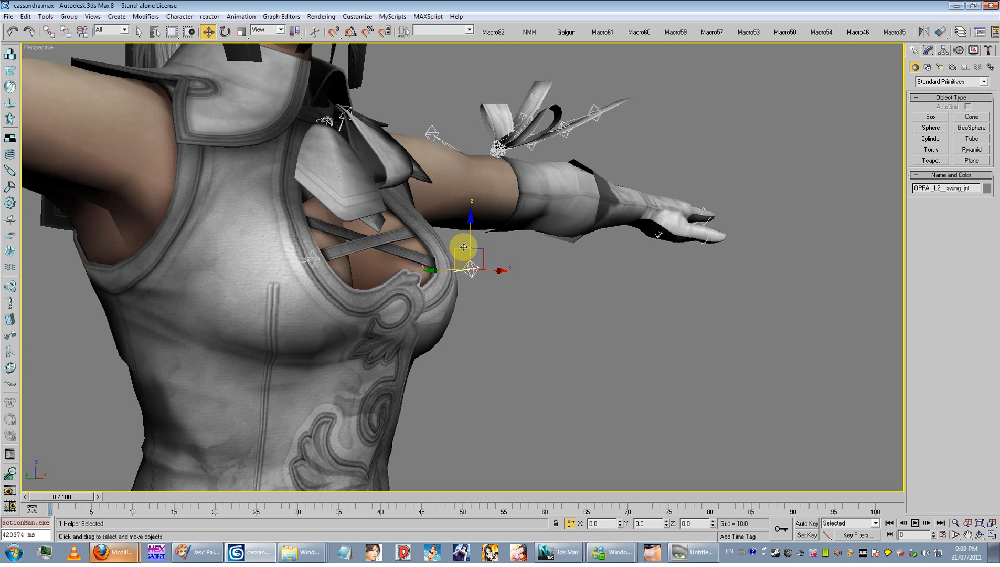
left_click_drag(464, 247, 493, 351)
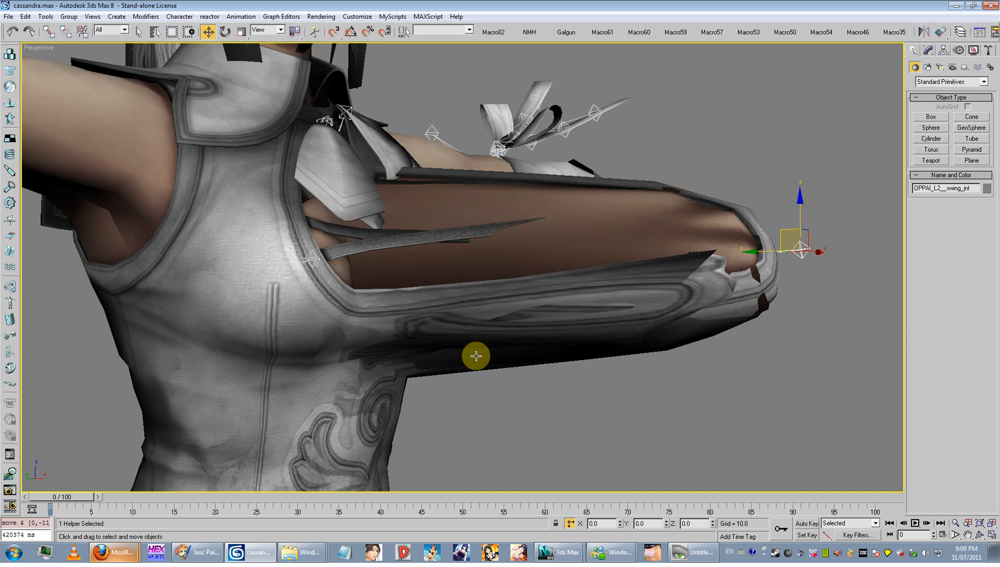
key("ctrl+z")
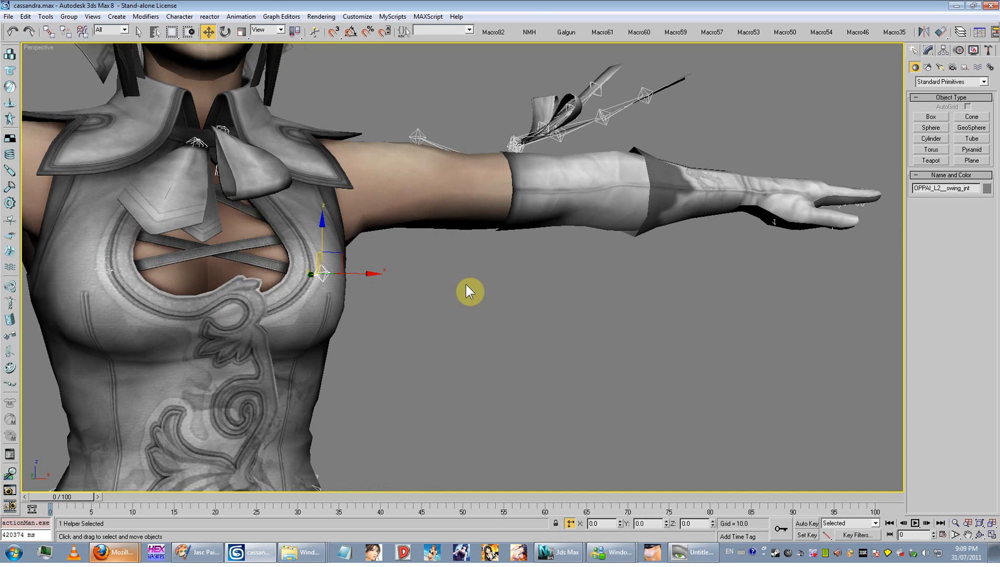
- Select the helper above the model's left upper arm, move it up and away to test its influence, and undo the move
scroll(357, 294, "up", 6)
left_click(404, 163)
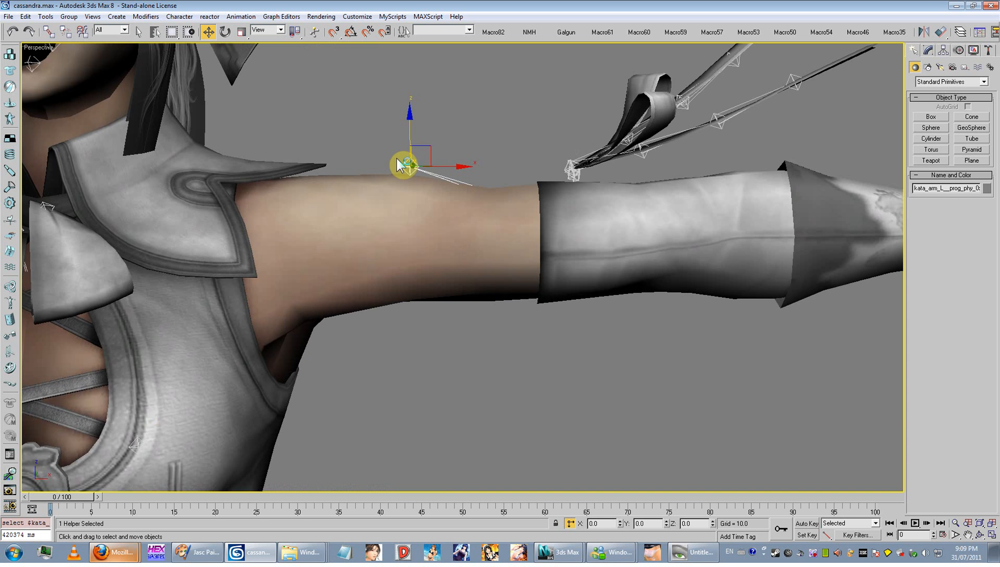
scroll(404, 164, "down", 6)
left_click_drag(475, 251, 945, 127)
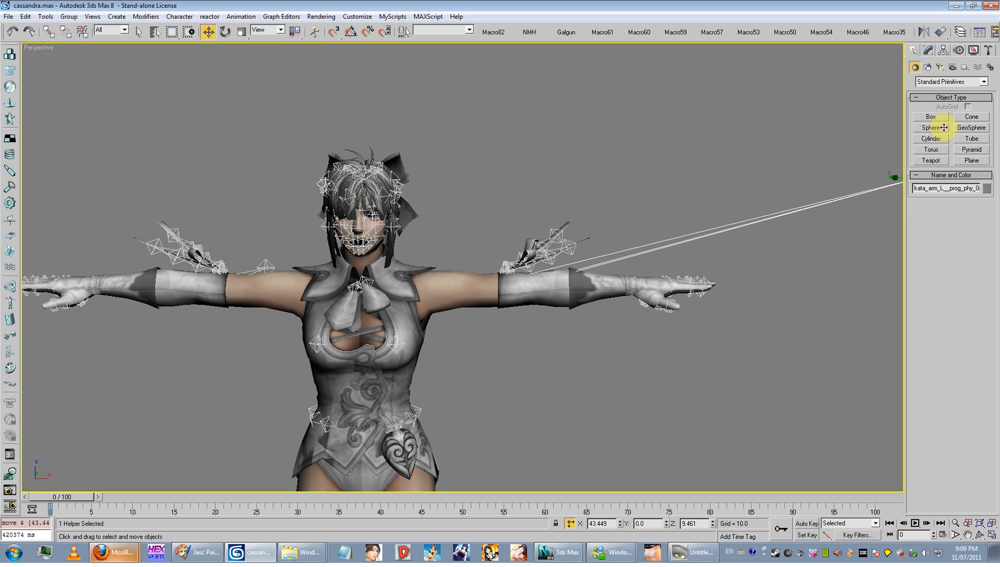
scroll(542, 302, "down", 6)
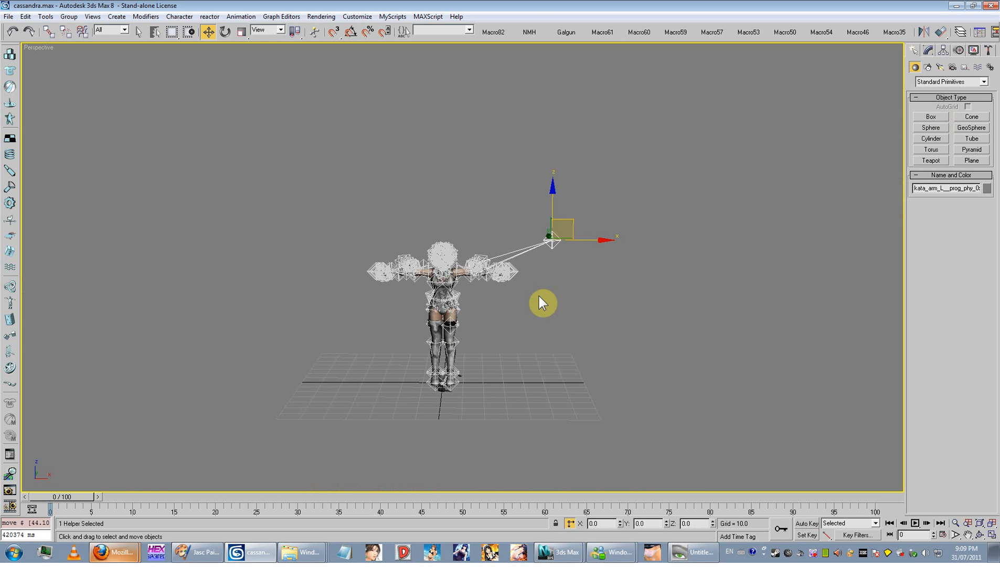
key("ctrl+z")
scroll(469, 312, "up", 8)
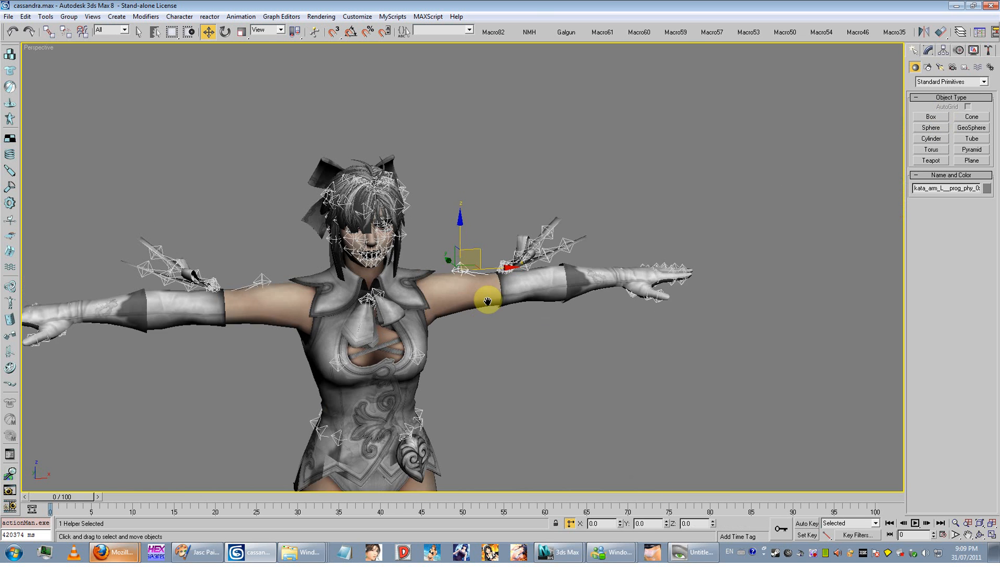
middle_click_drag(488, 300, 498, 225)
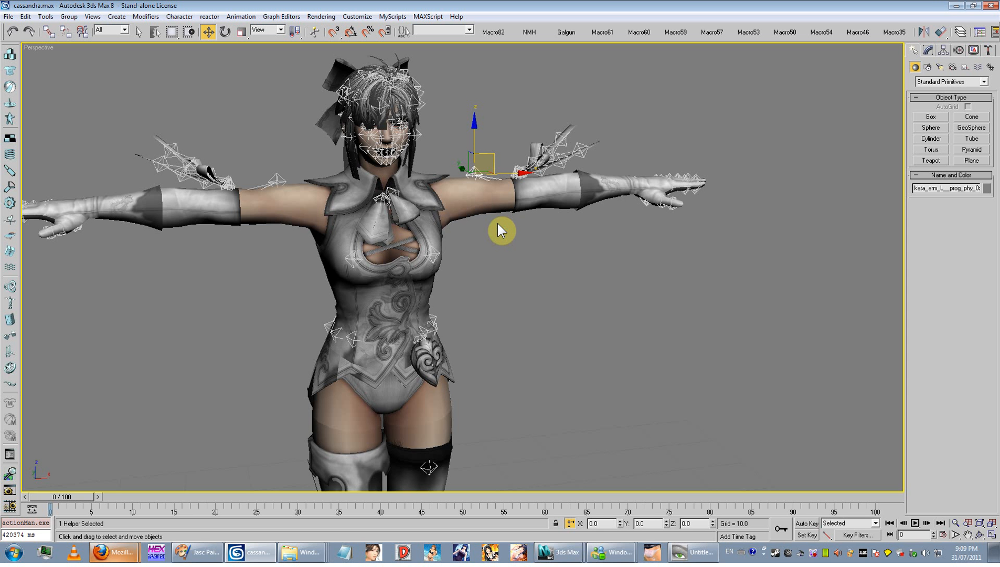
scroll(346, 324, "down", 5)
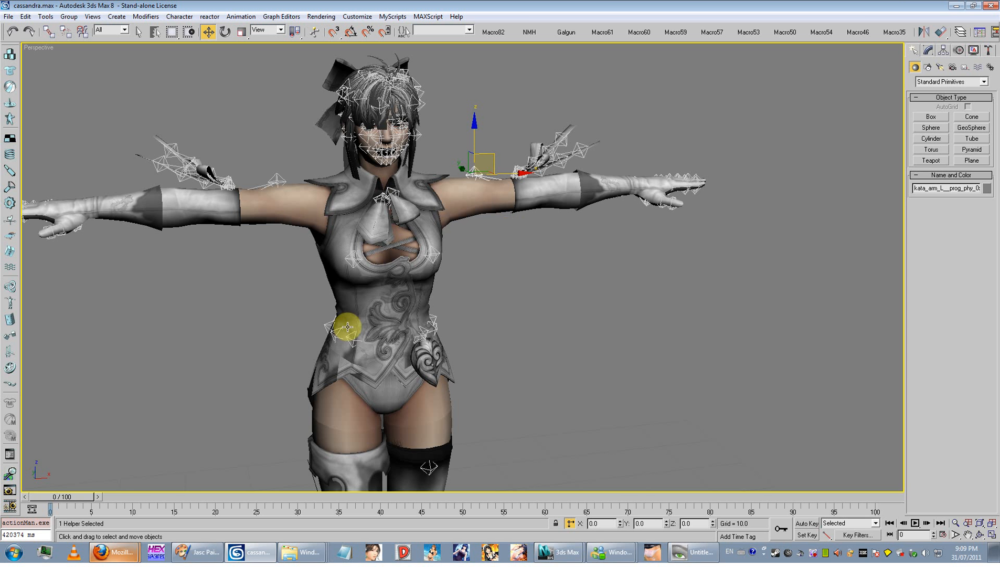
- Unhide all objects in the scene
scroll(630, 282, "up", 4)
right_click(576, 283)
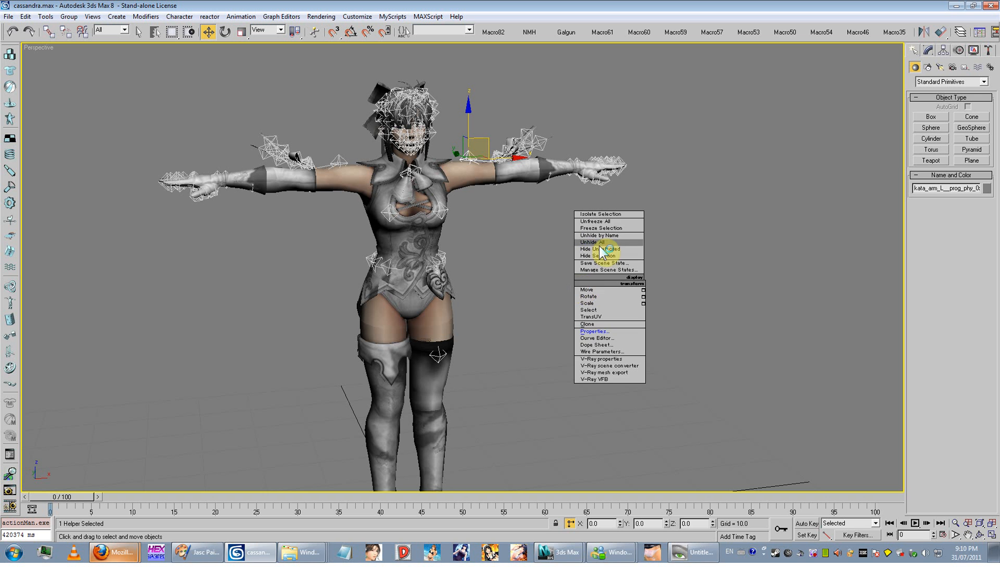
left_click(593, 242)
right_click(535, 225)
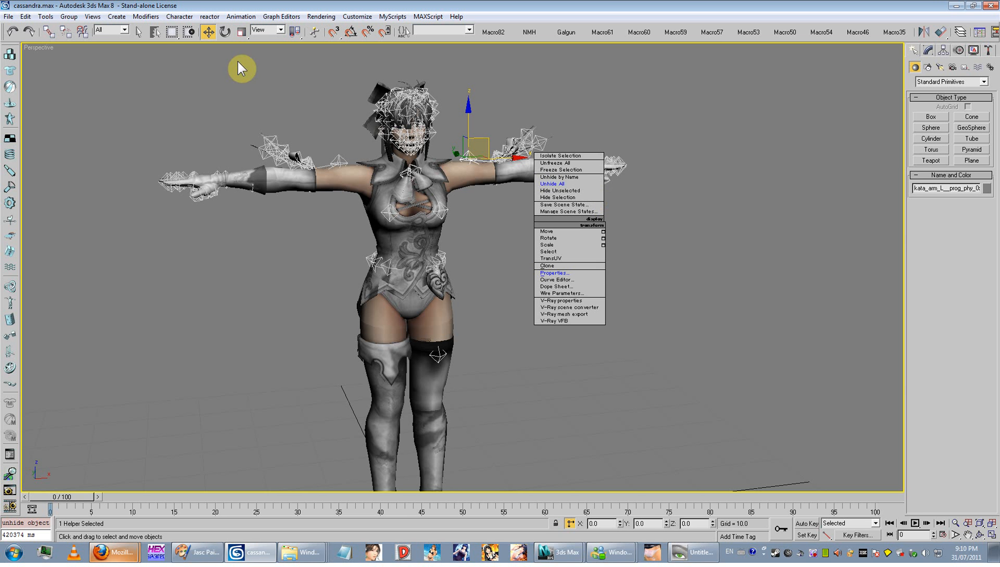
- Select every object in the scene by name, leaving out the geometry type
left_click(153, 38)
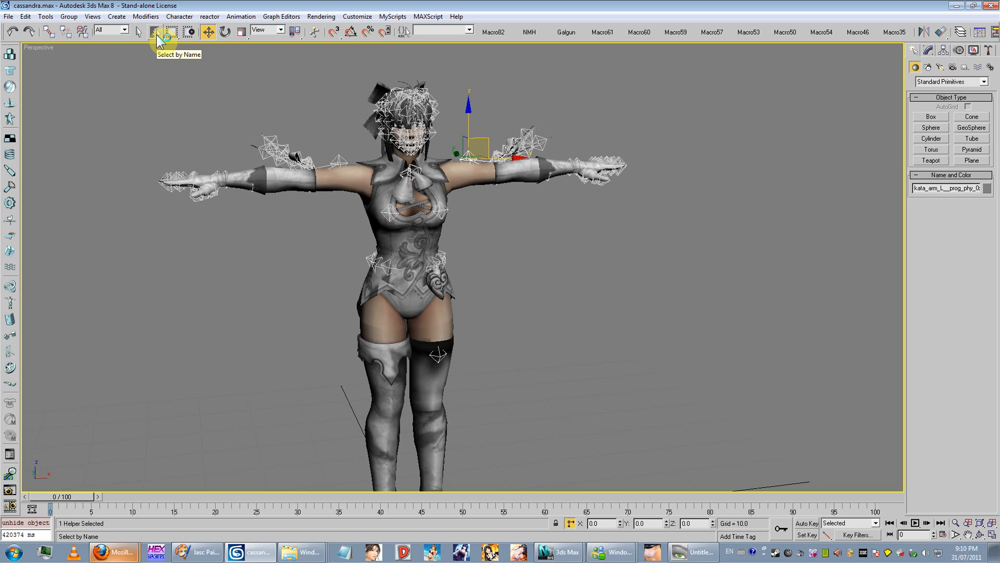
left_click(156, 35)
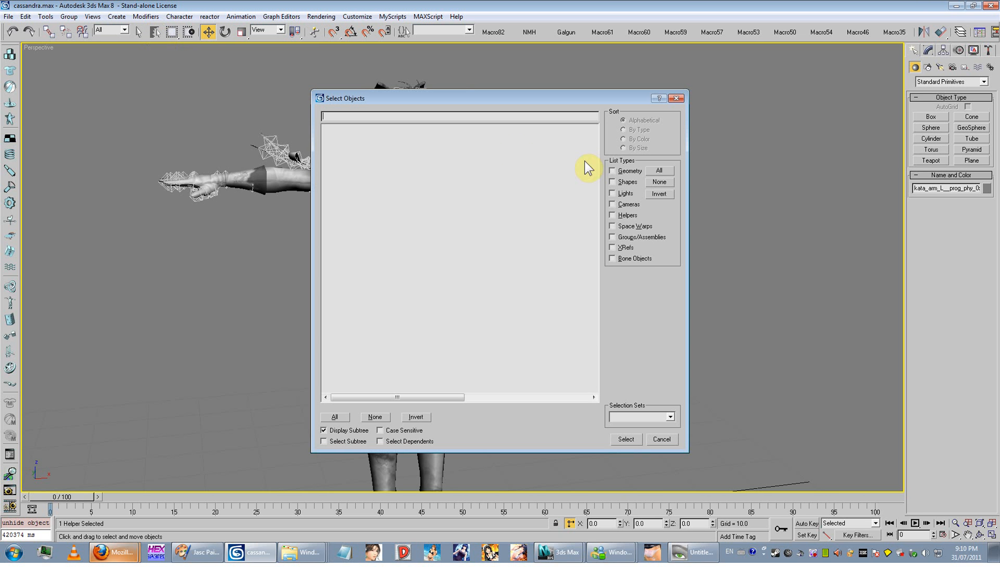
left_click(661, 172)
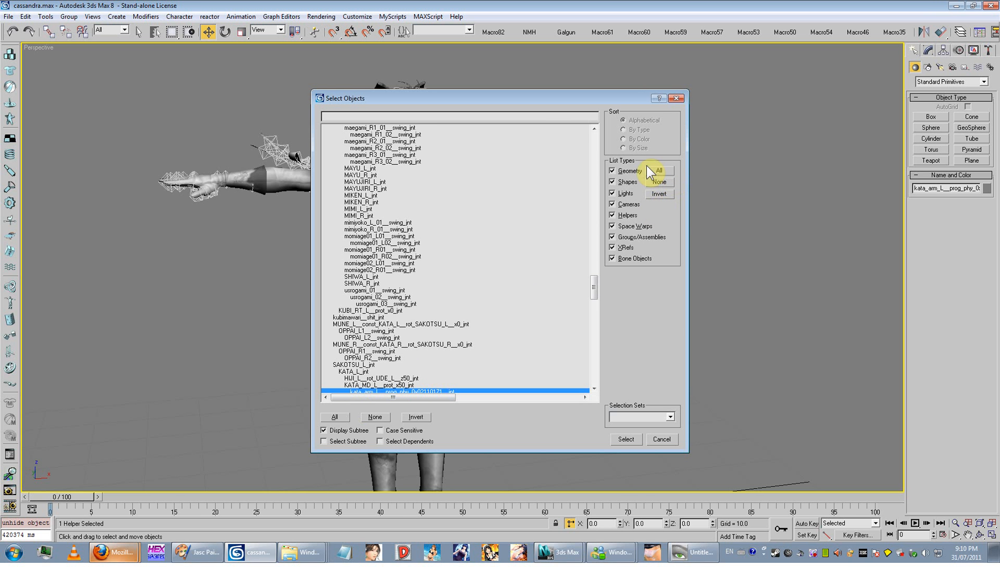
left_click(628, 172)
left_click(335, 417)
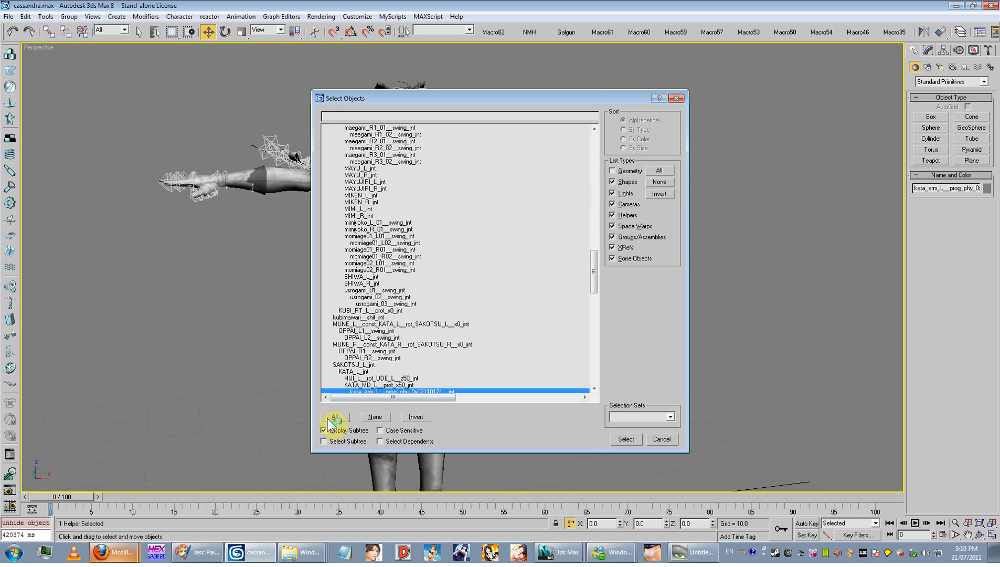
left_click(625, 440)
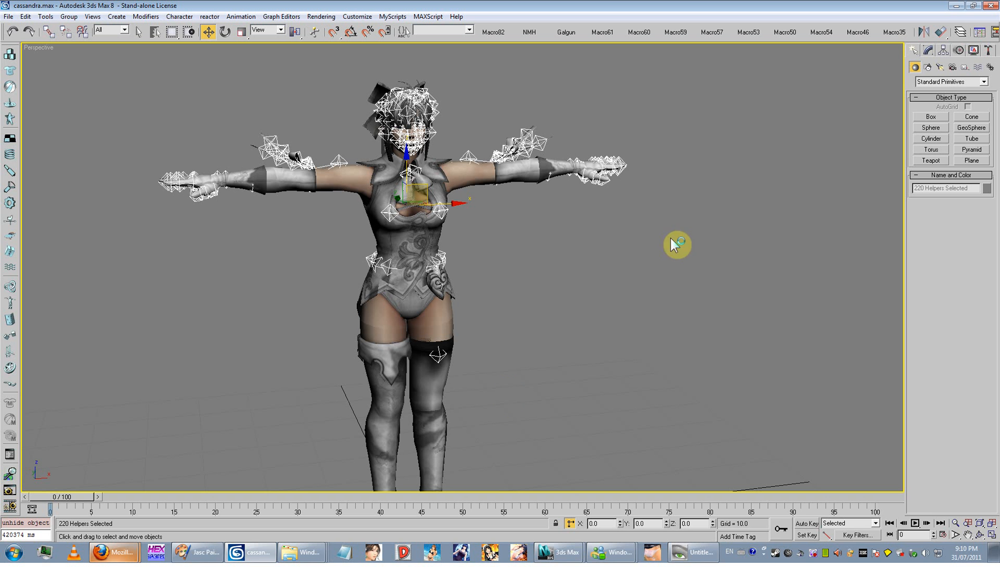
- Open the layer manager and create a new layer containing the selected helpers
left_click(959, 33)
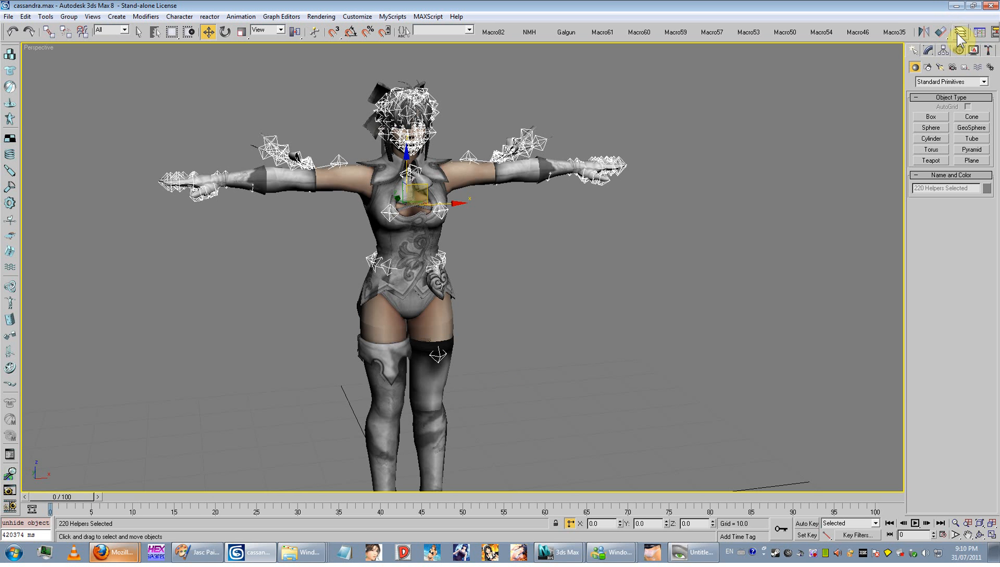
left_click_drag(742, 98, 851, 110)
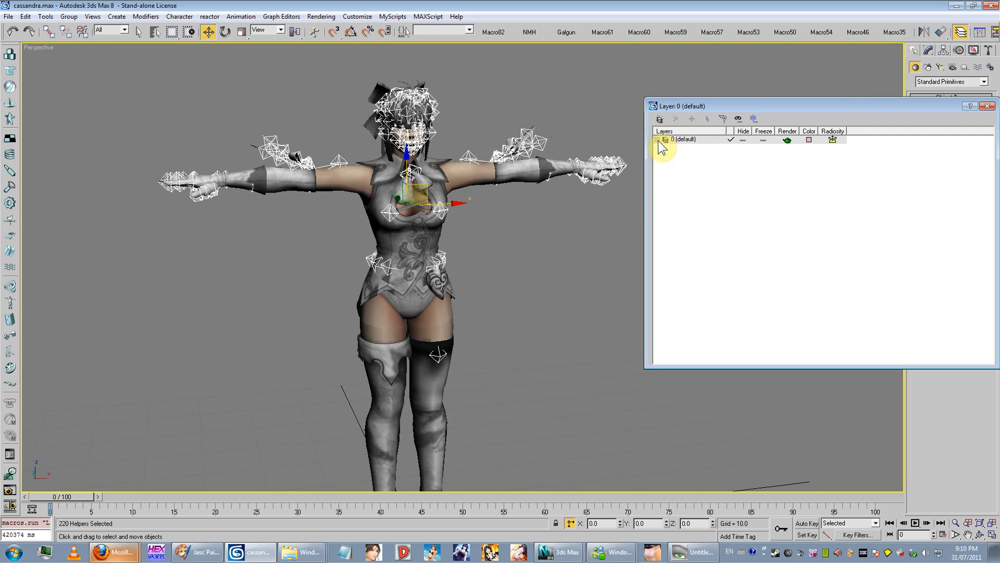
right_click(691, 153)
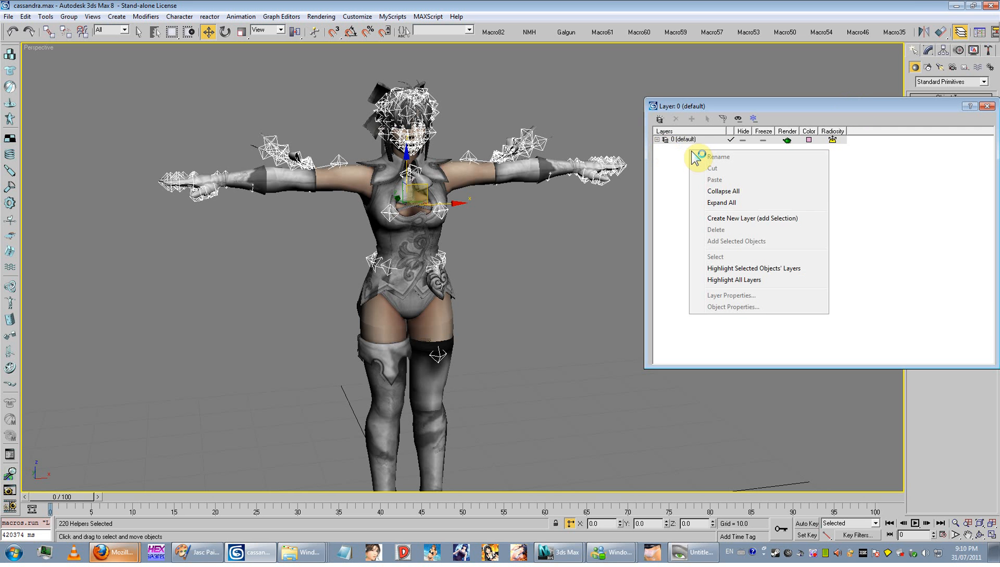
left_click(770, 227)
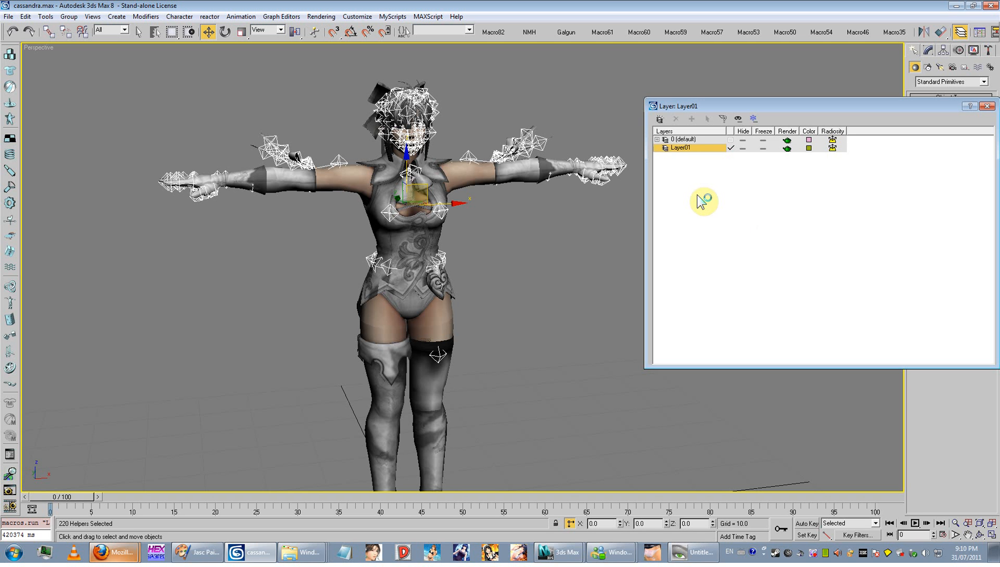
- Rename the new layer as skeleton
right_click(686, 151)
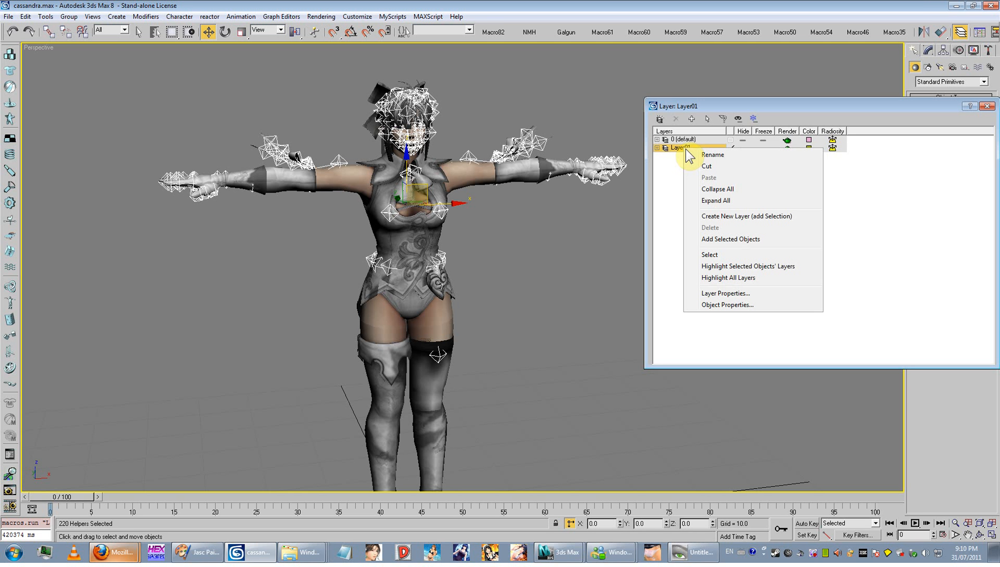
left_click(737, 165)
type("skeleton")
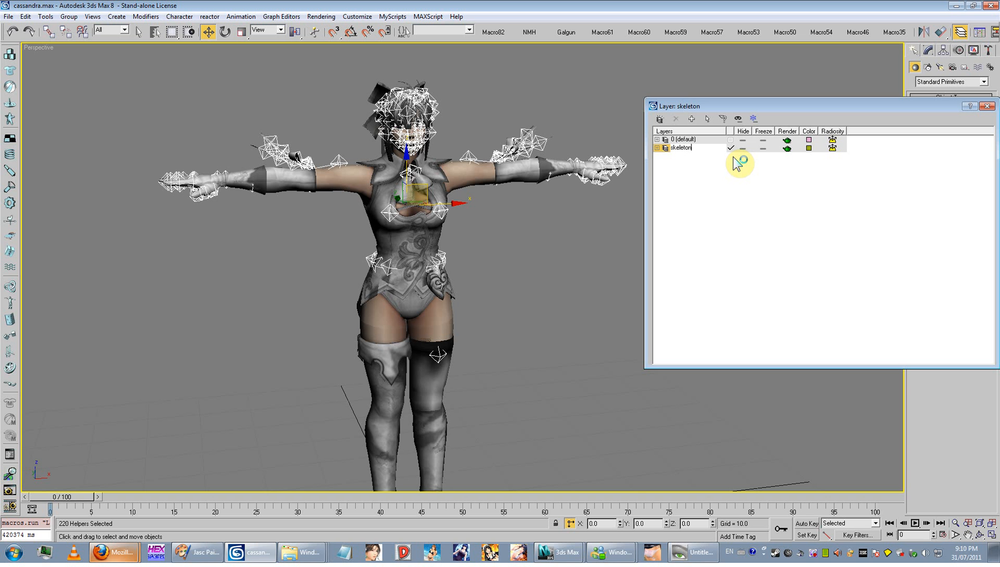
key("Return")
left_click(723, 190)
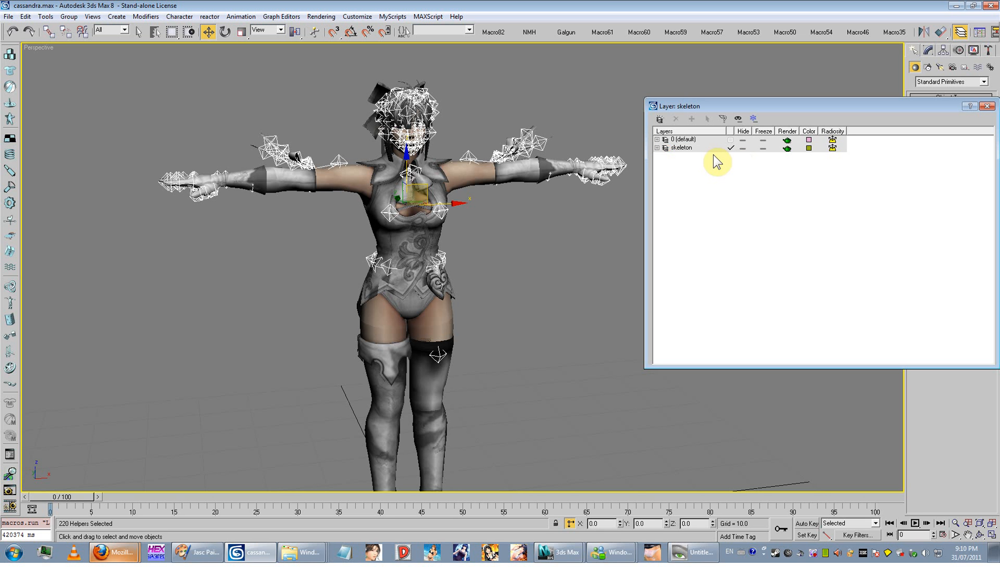
- Hide the skeleton layer and close the layer manager
left_click(745, 150)
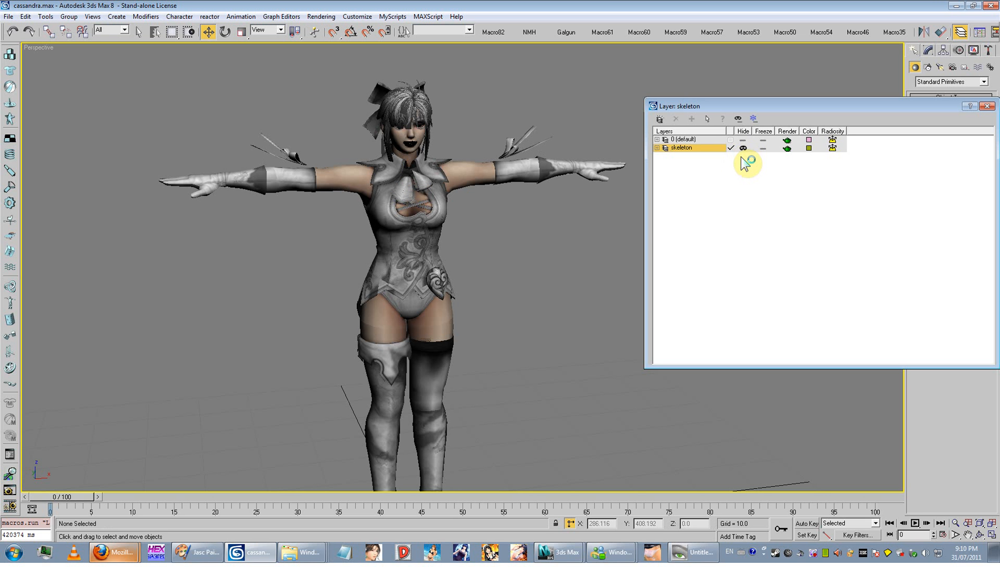
left_click_drag(980, 109, 871, 101)
left_click(867, 97)
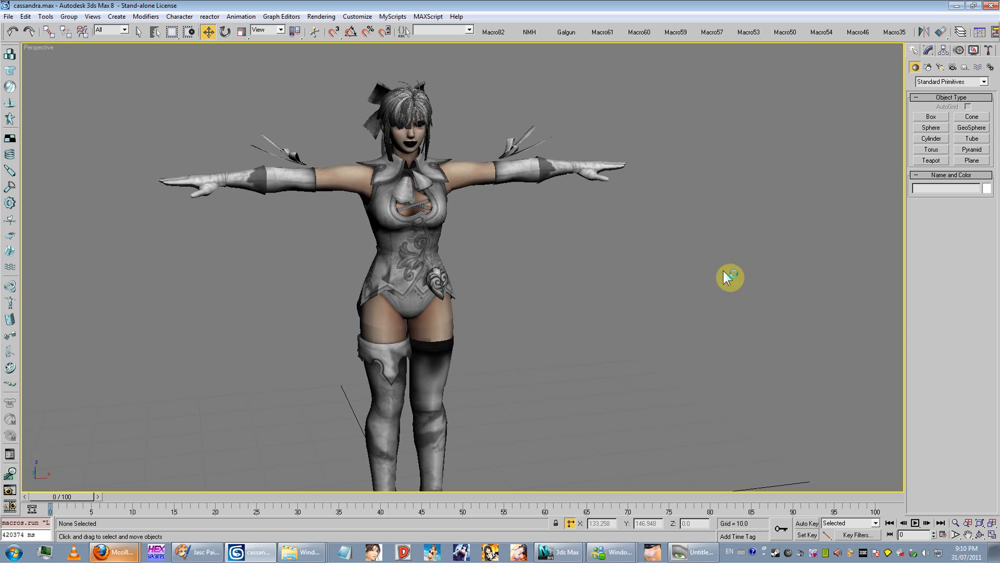
scroll(577, 320, "down", 3)
scroll(524, 245, "up", 5)
middle_click_drag(525, 246, 538, 276)
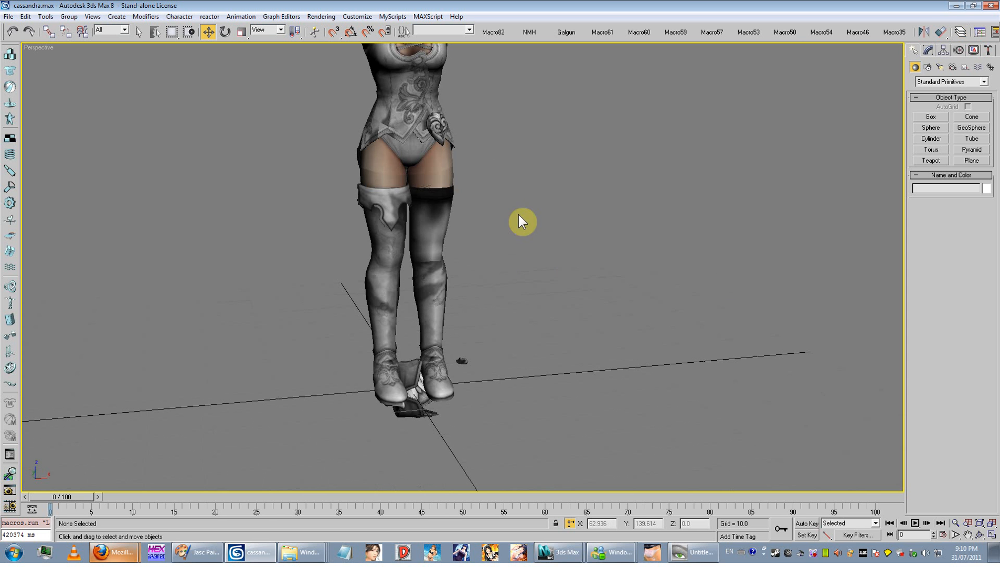
scroll(520, 221, "up", 3)
middle_click_drag(520, 221, 545, 381)
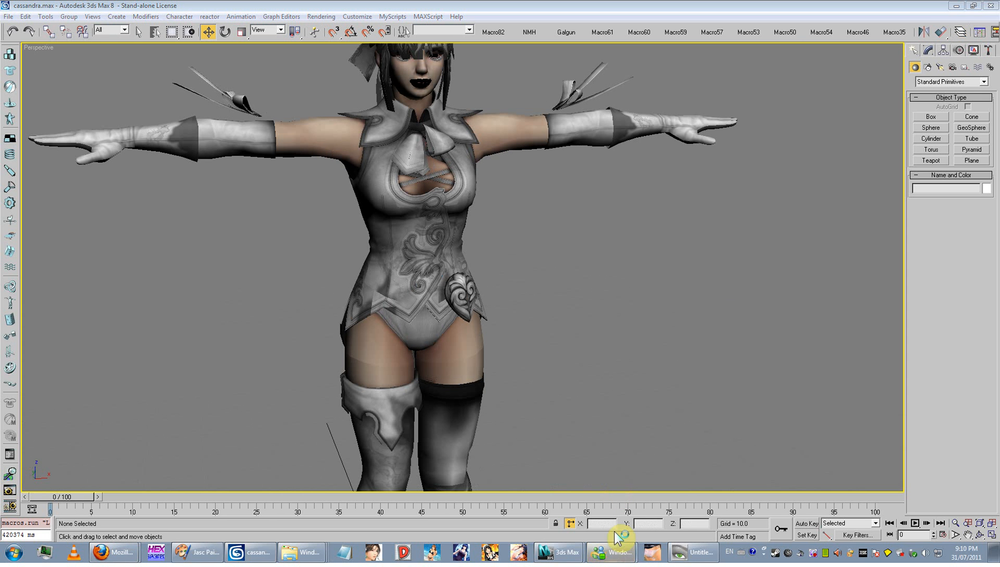
- Switch to the open chat conversation, send the reply "^.^" and return to the 3ds Max scene
left_click(611, 551)
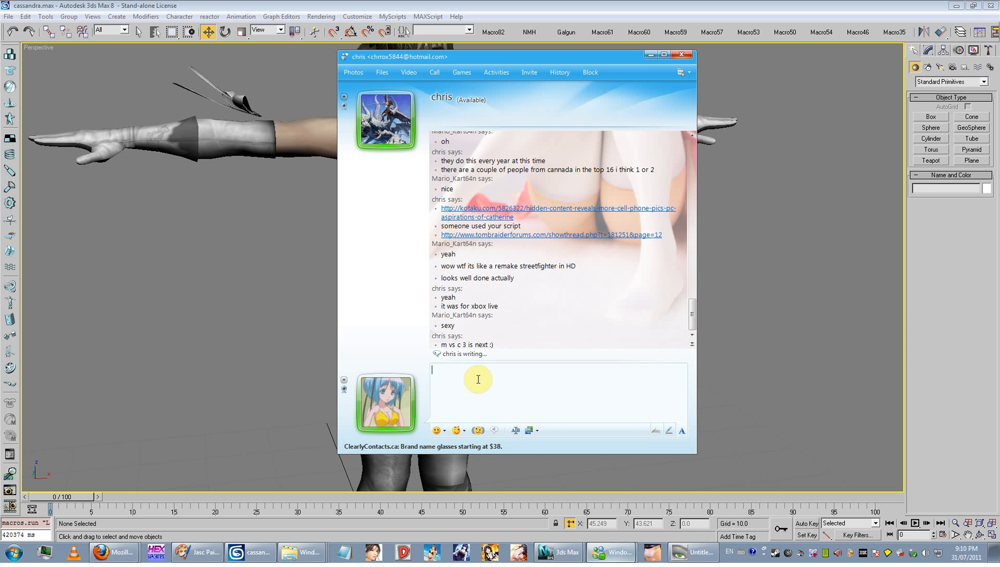
type("^.^")
key("Return")
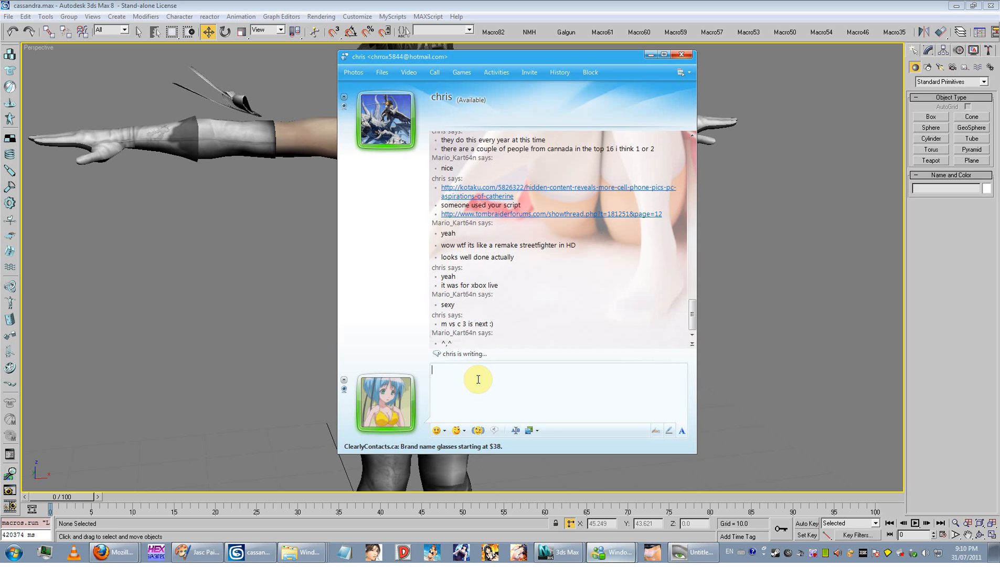
left_click(819, 342)
- Try to move the forearm gauntlets mesh away from the character, past her left hand
scroll(408, 357, "down", 4)
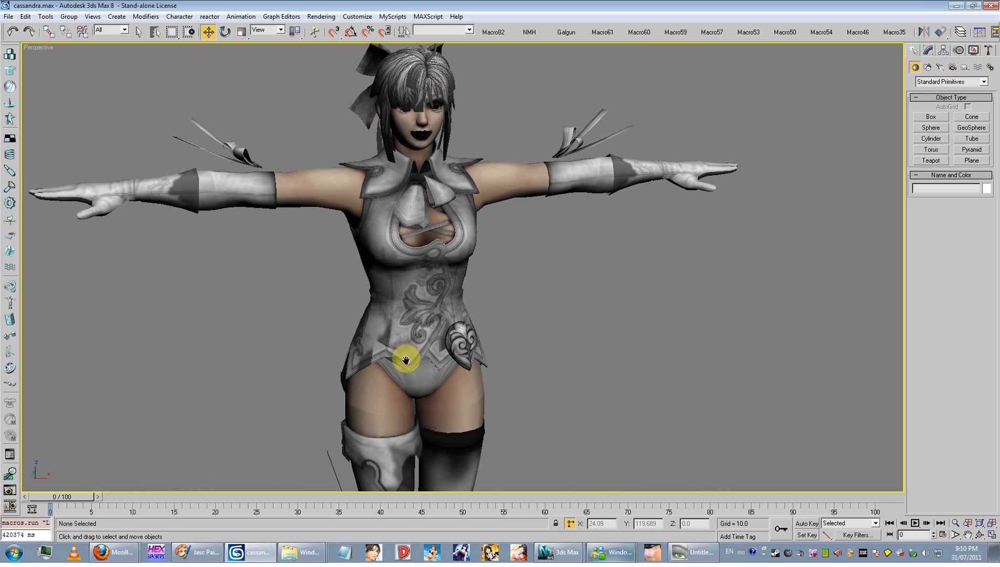
scroll(420, 379, "down", 3)
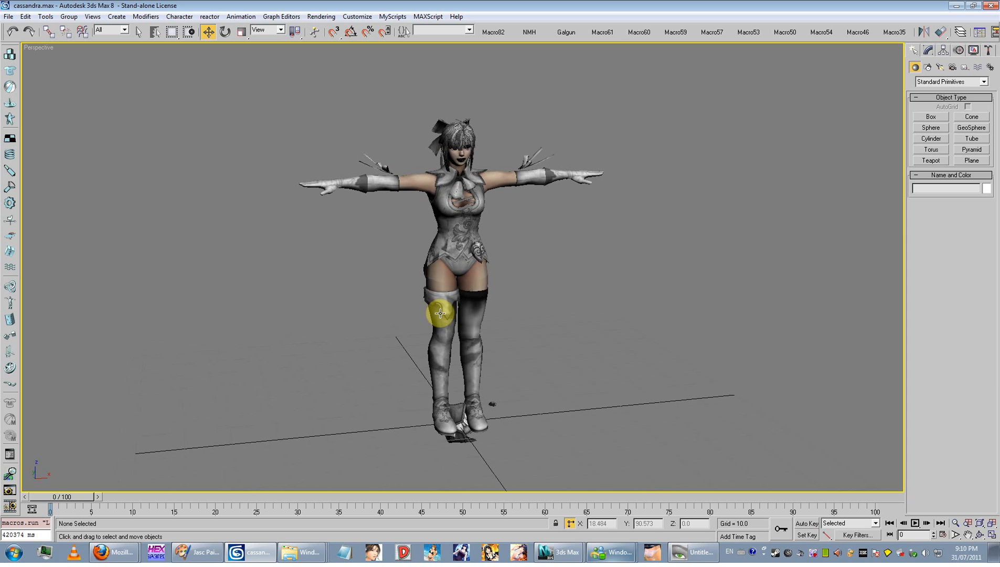
scroll(520, 332, "up", 4)
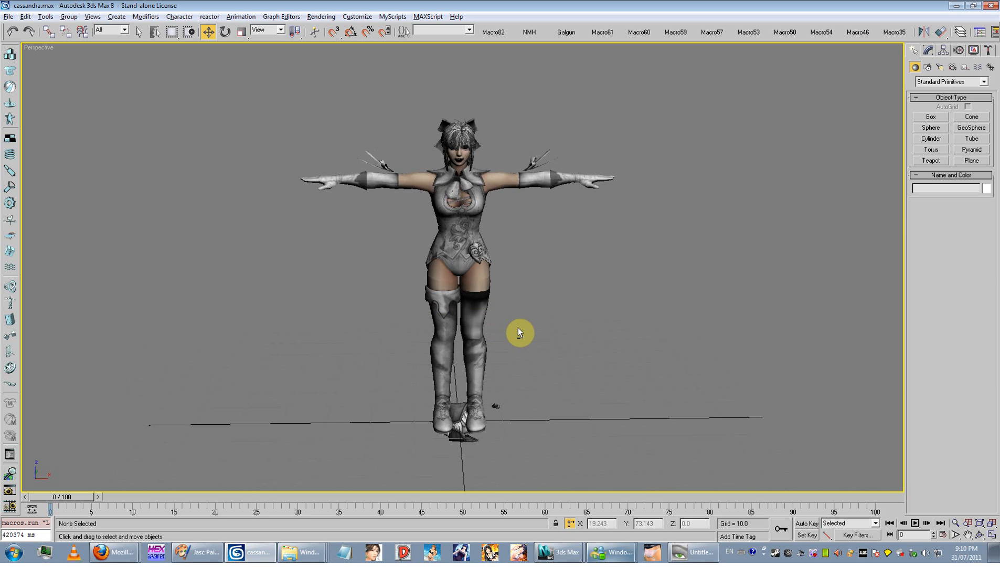
middle_click_drag(520, 333, 559, 382)
scroll(445, 317, "up", 4)
left_click(264, 226)
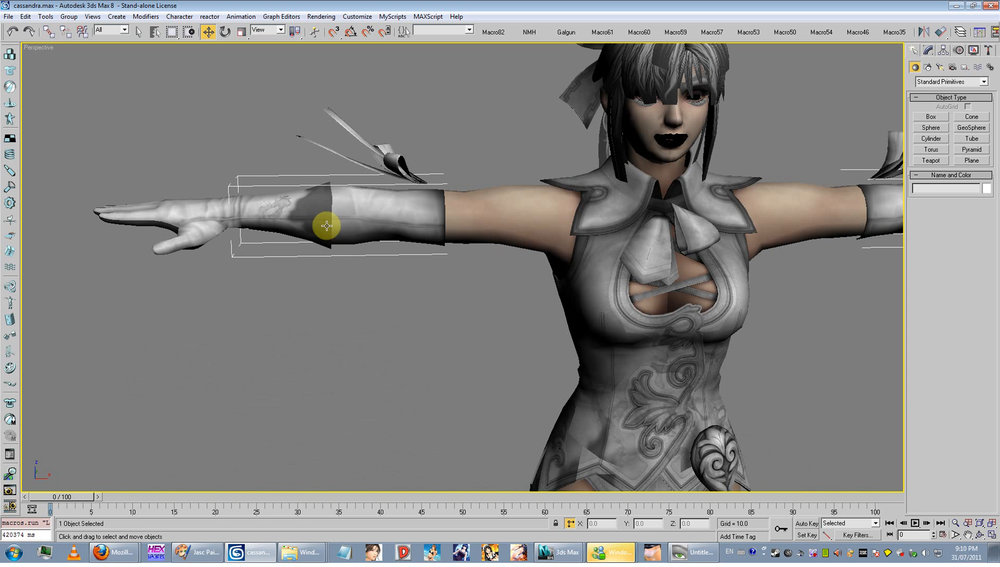
scroll(326, 226, "up", 2)
left_click(928, 50)
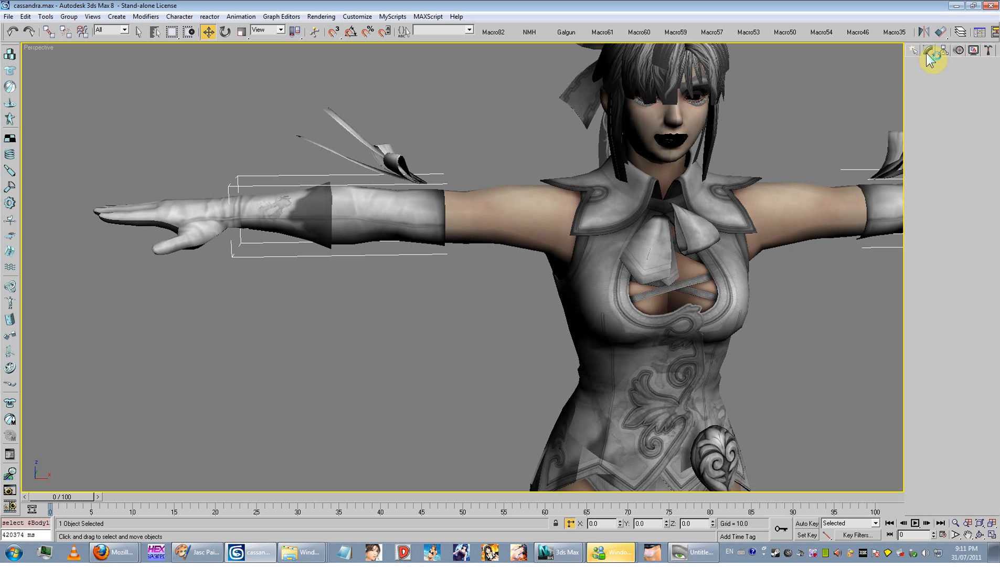
scroll(592, 312, "down", 7)
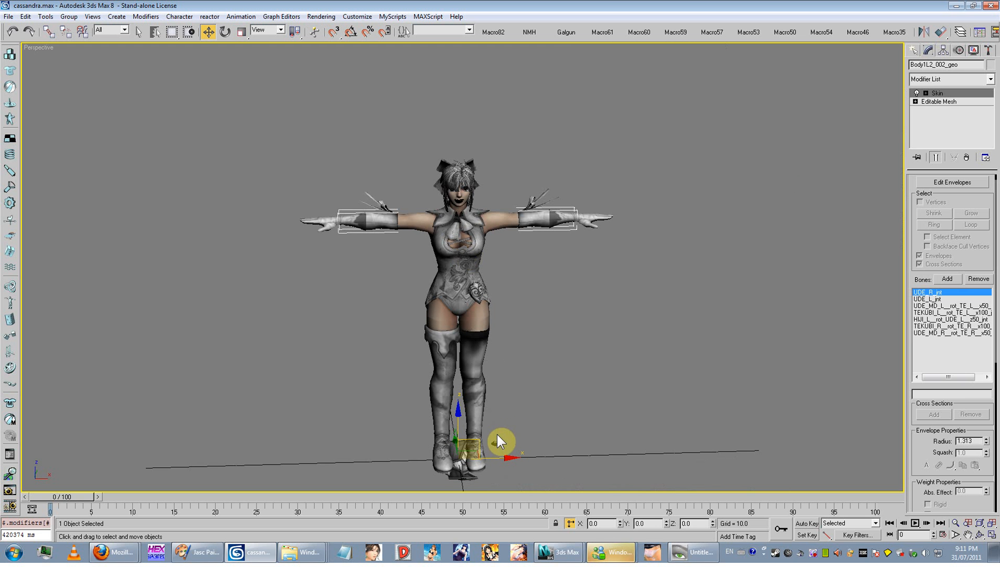
left_click_drag(480, 439, 756, 380)
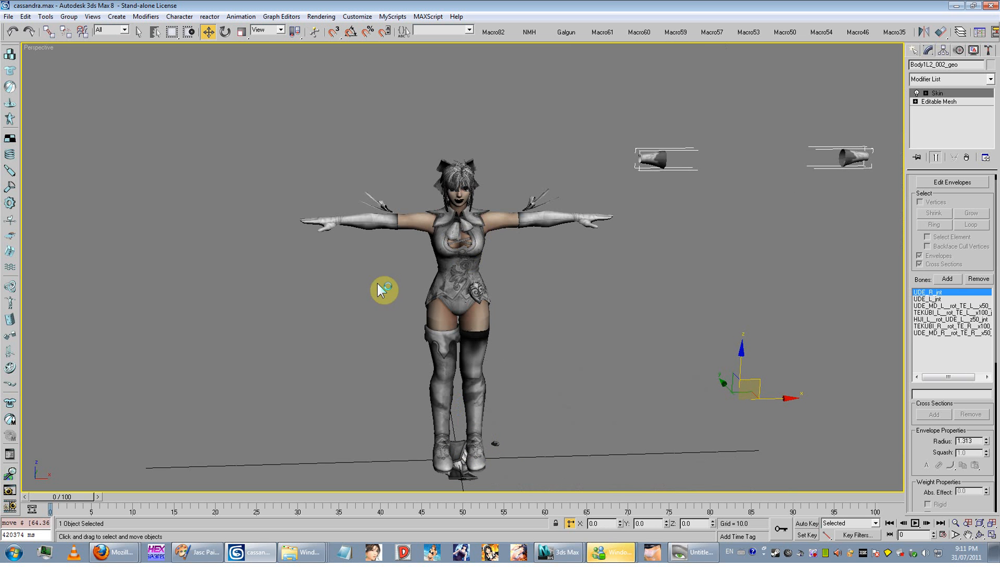
left_click(265, 290)
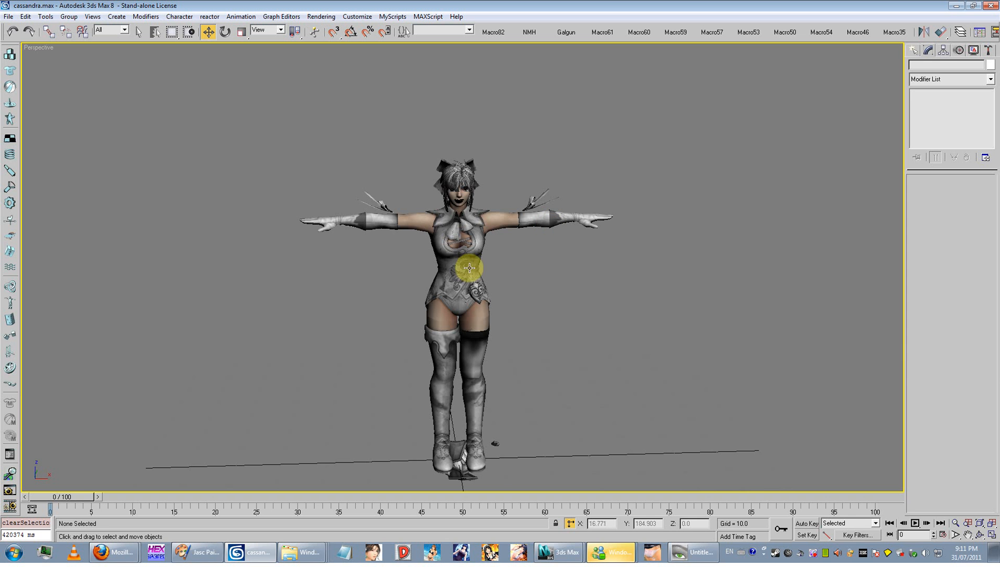
- Reselect the forearm gauntlets, undo their trial displacement and move them up and away past the character's right hand
left_click(459, 251)
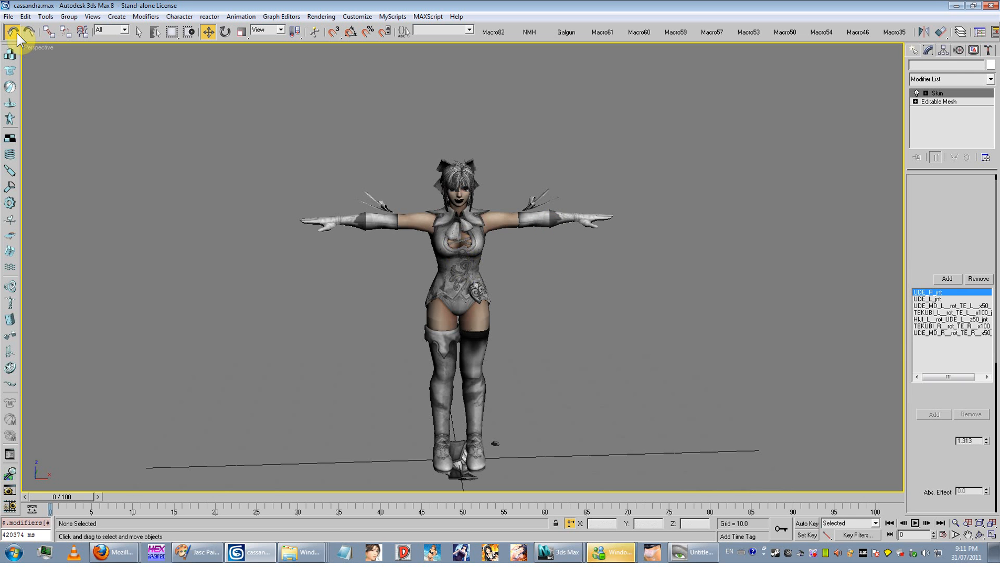
left_click(16, 33)
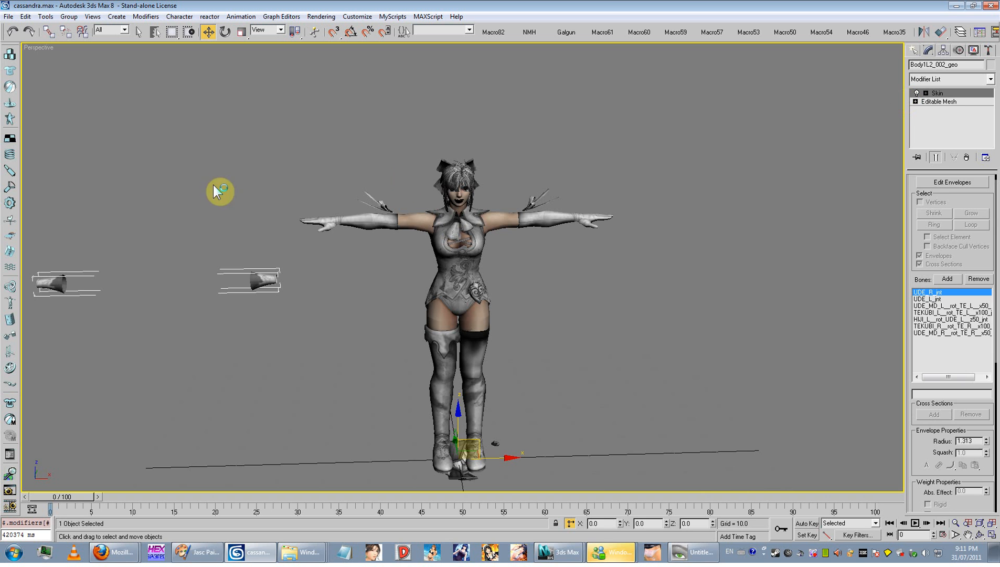
left_click(52, 71)
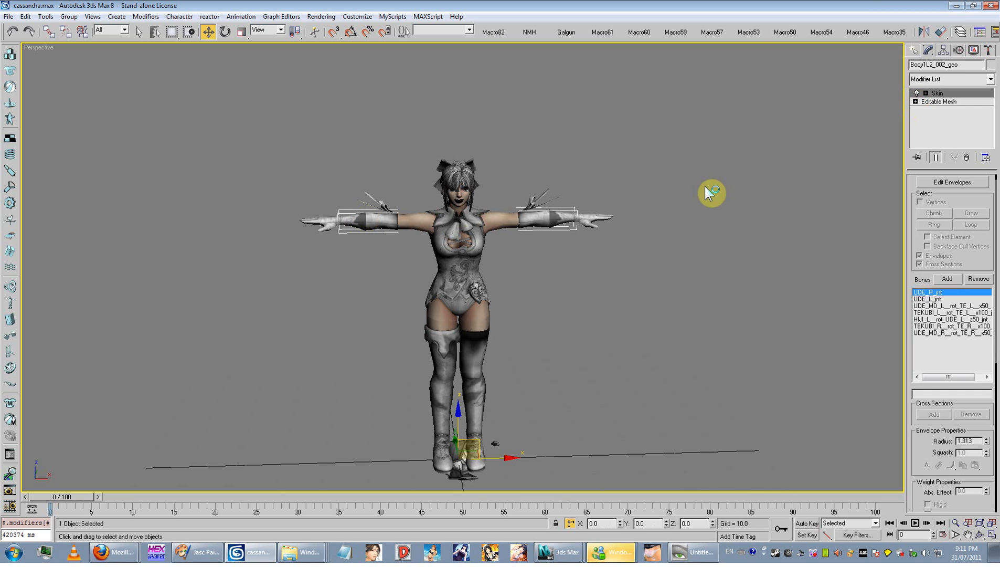
middle_click_drag(448, 228, 450, 234)
left_click_drag(462, 447, 186, 383)
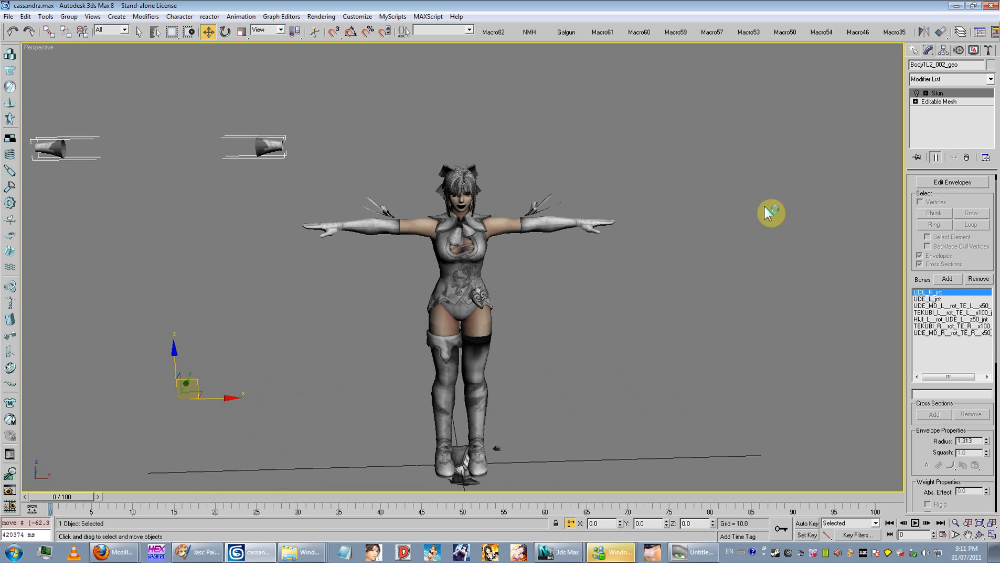
left_click(751, 216)
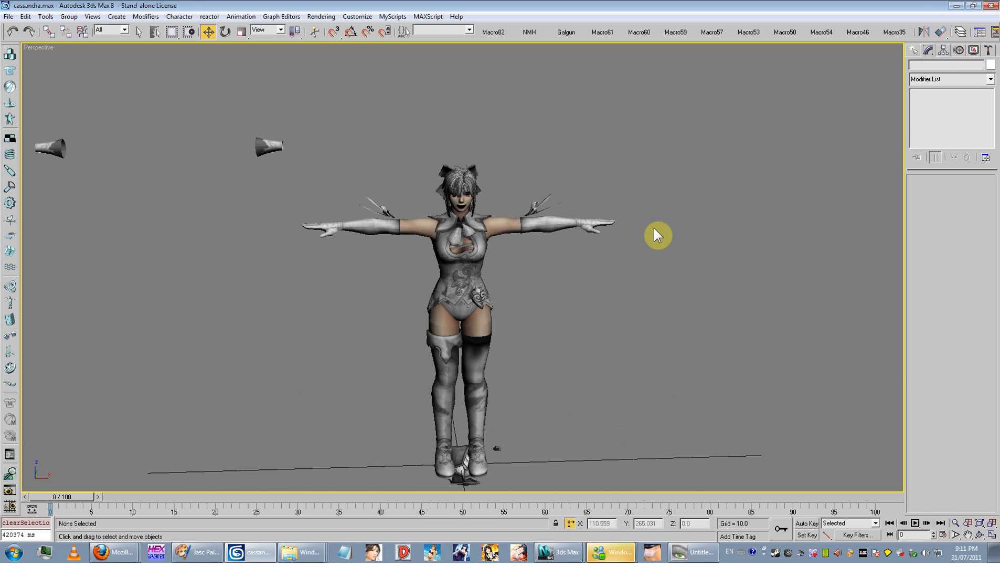
- Move the loose armour piece between the feet about 57 units out past the character's right side and about 16 units up
left_click(277, 143)
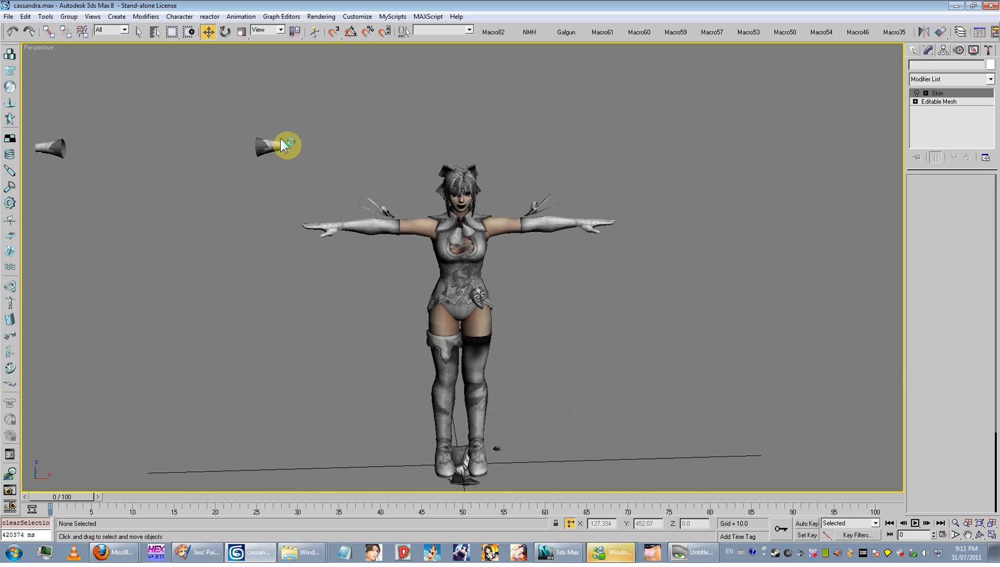
scroll(395, 313, "up", 4)
left_click(451, 383)
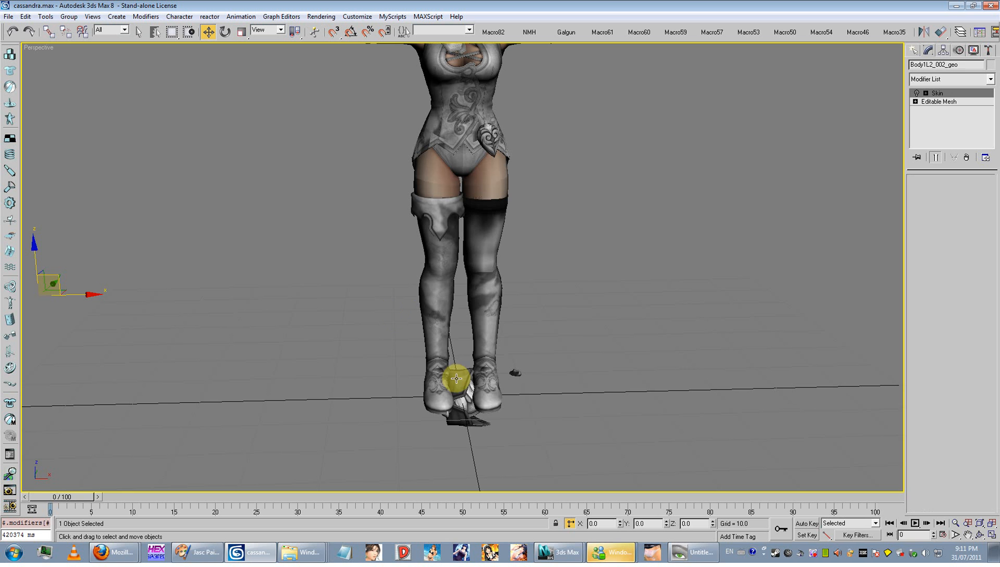
scroll(460, 226, "down", 5)
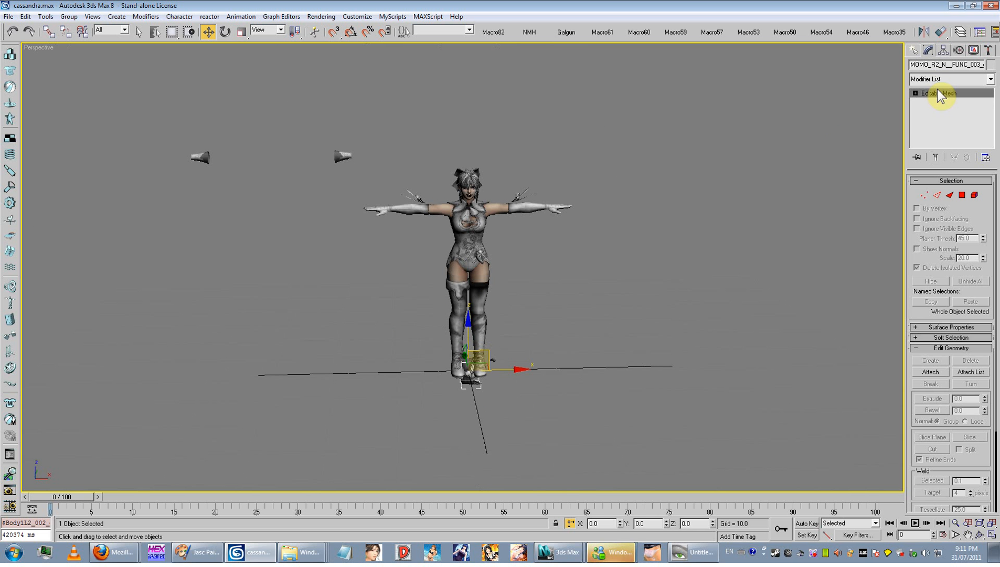
left_click(342, 157)
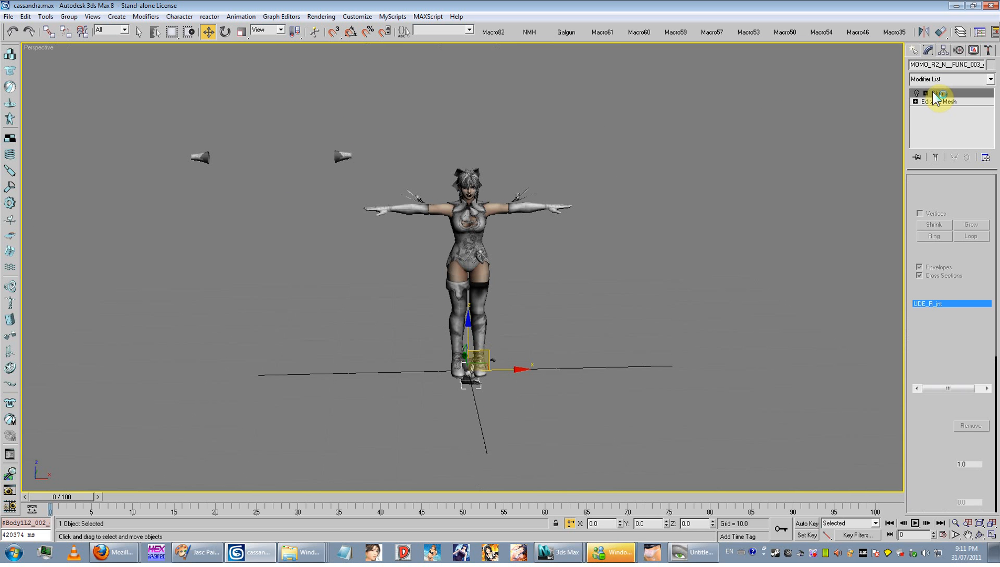
left_click(456, 362)
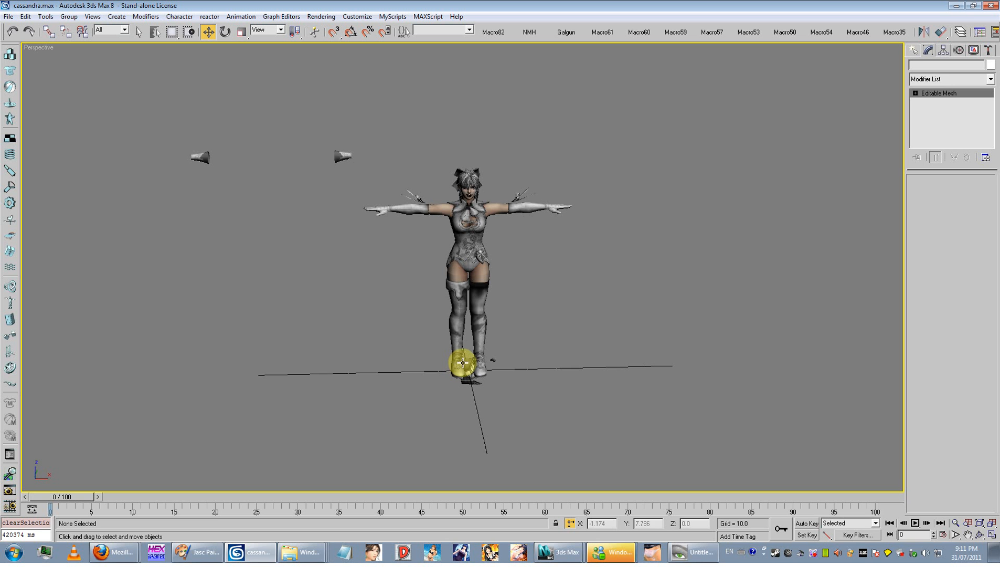
left_click_drag(485, 346, 305, 310)
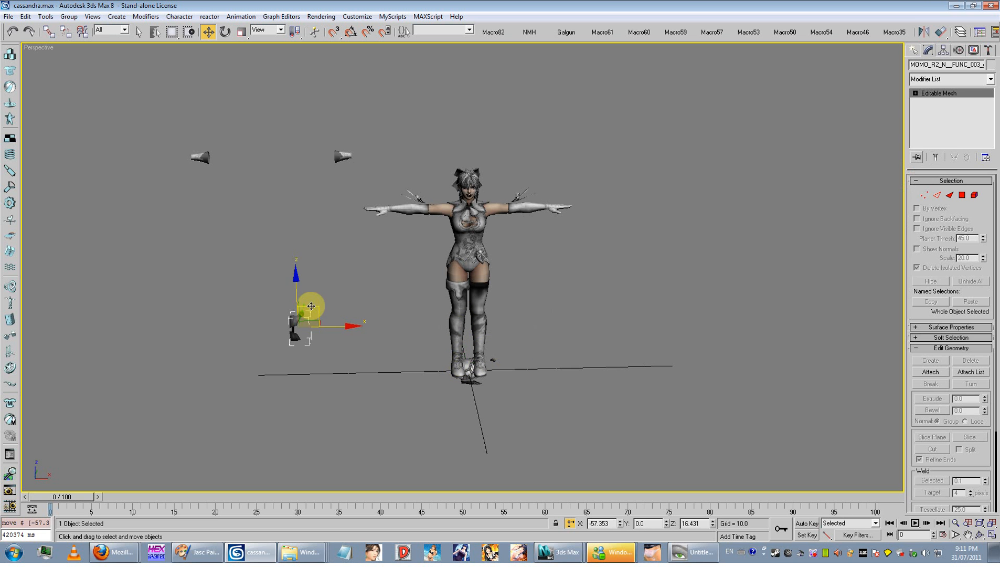
- Reselect the displaced armour piece and move it about 12 units farther out and down near floor level
left_click(609, 297)
left_click_drag(358, 292, 195, 379)
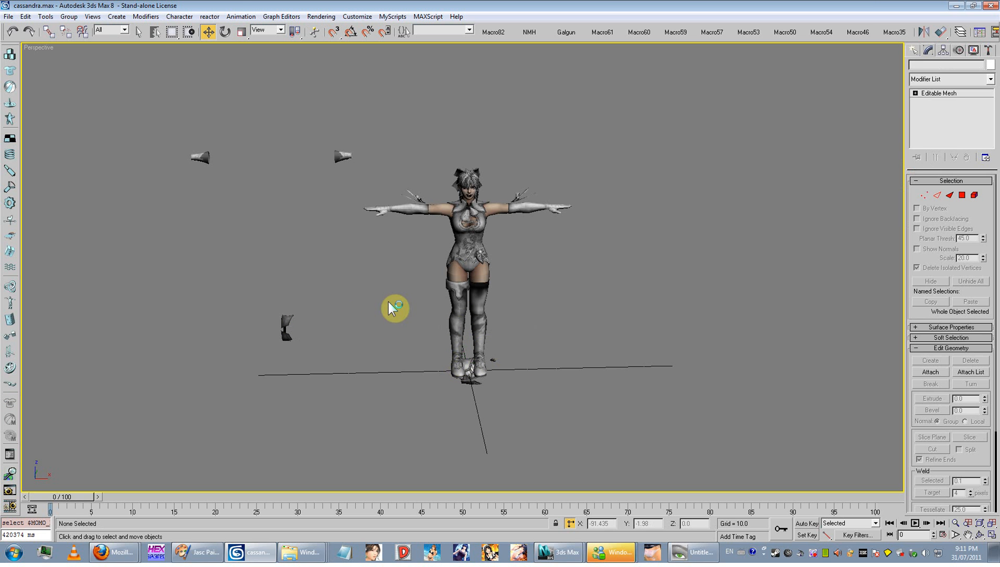
left_click_drag(308, 315, 275, 371)
middle_click_drag(333, 271, 353, 331)
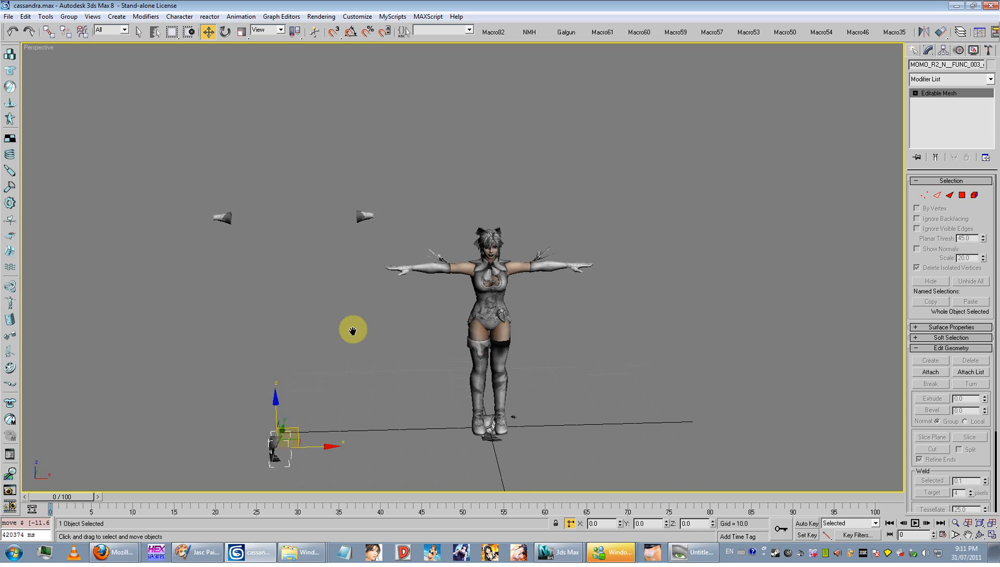
- Select the forearm gauntlets and examine the character's arms, head and upper body at close range
scroll(352, 331, "up", 3)
left_click_drag(330, 159, 311, 223)
scroll(393, 331, "down", 5)
middle_click_drag(393, 331, 379, 294)
scroll(378, 295, "up", 3)
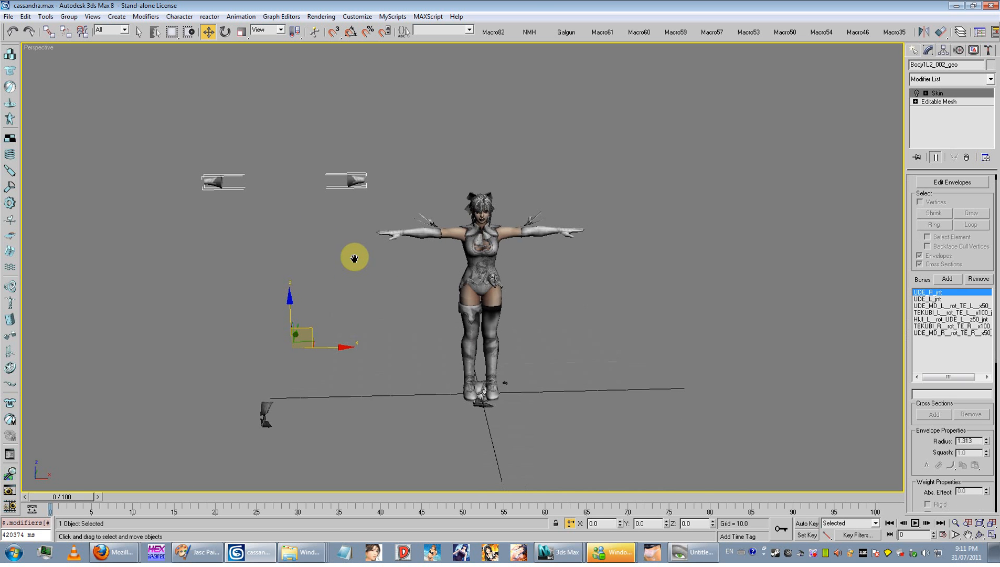
scroll(365, 292, "up", 3)
scroll(337, 284, "up", 9)
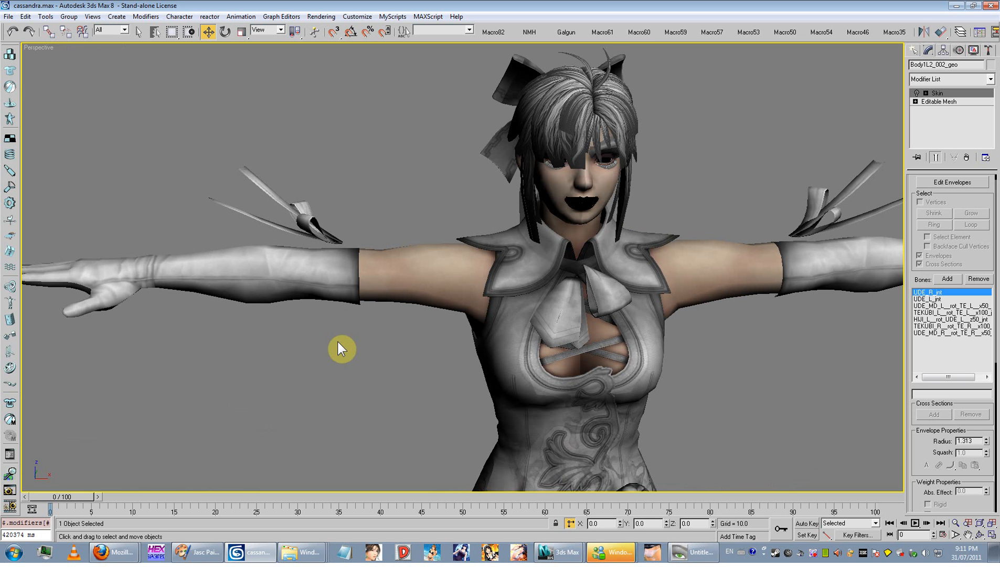
middle_click_drag(327, 294, 335, 230, "alt")
scroll(335, 230, "down", 3)
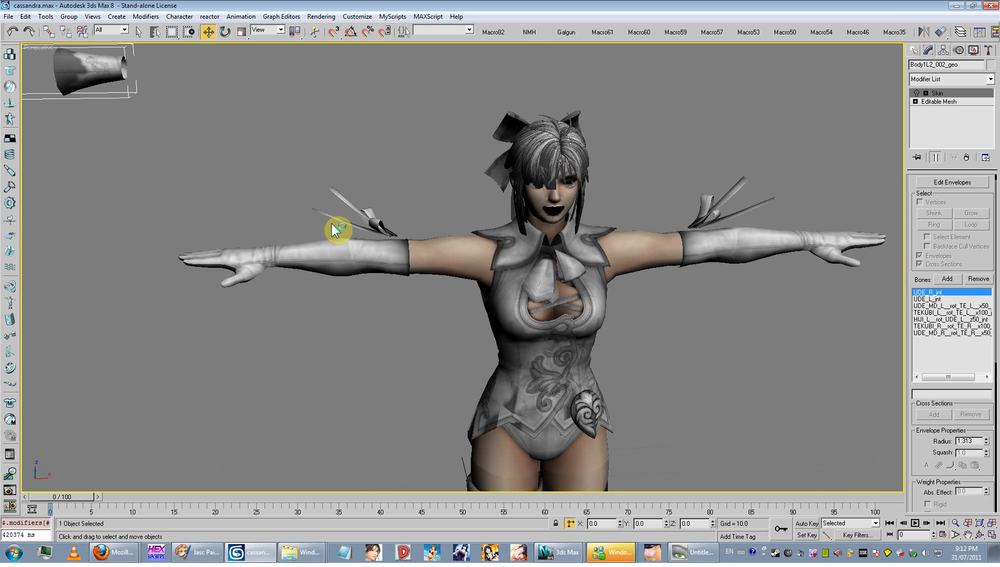
- Try to move the gloved hands mesh up and outward, away from the forearms
left_click(229, 255)
middle_click_drag(229, 255, 331, 256)
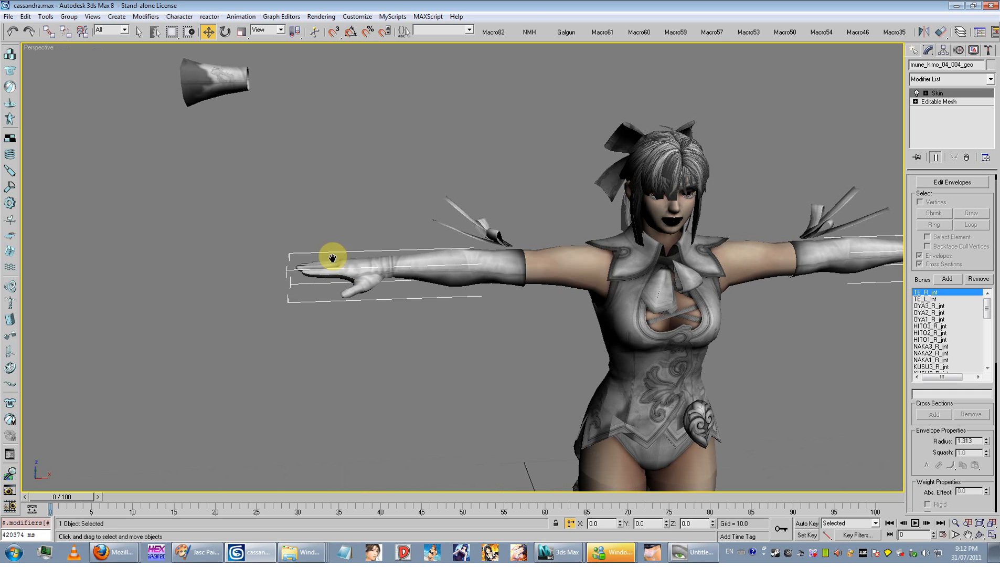
left_click_drag(359, 265, 331, 179)
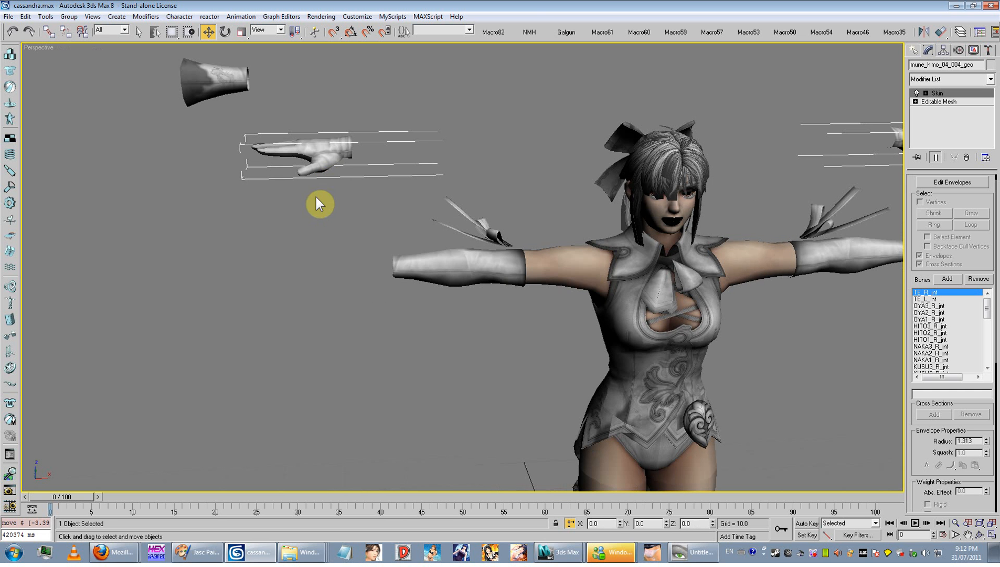
middle_click_drag(319, 205, 409, 244)
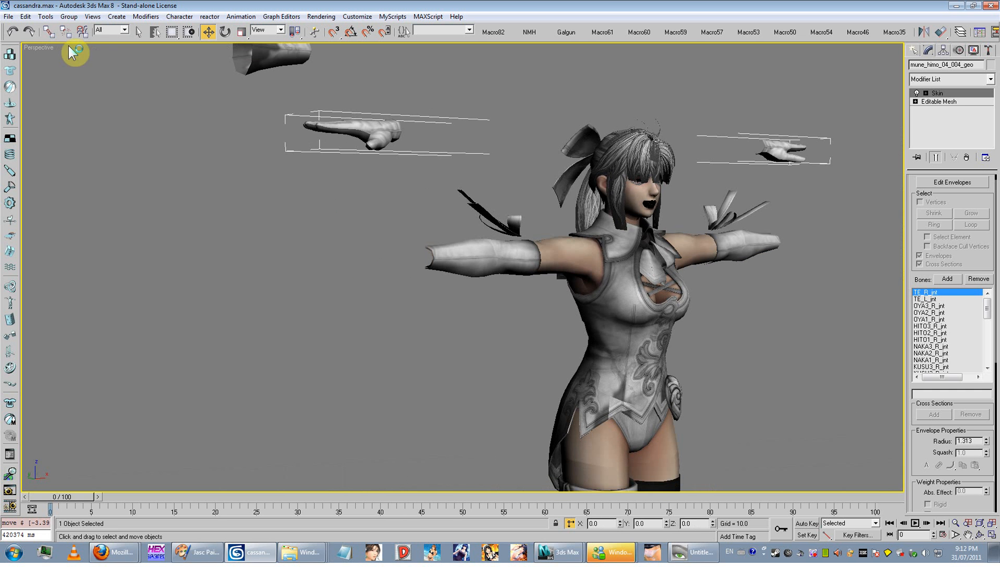
- Undo the displacement of the gloved hands and hide the hands mesh
left_click(17, 33)
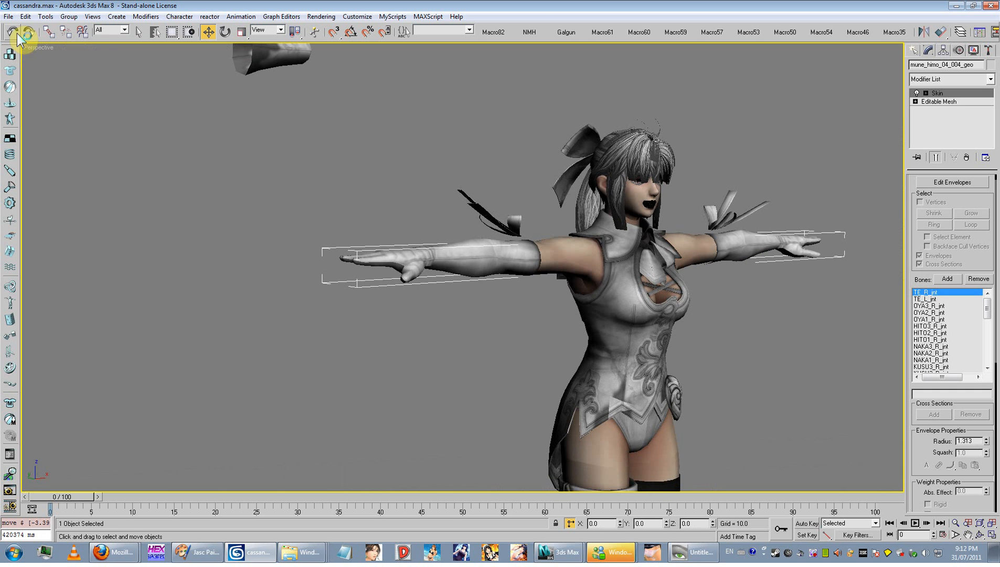
right_click(429, 254)
left_click(441, 224)
middle_click_drag(440, 225, 223, 270, "alt")
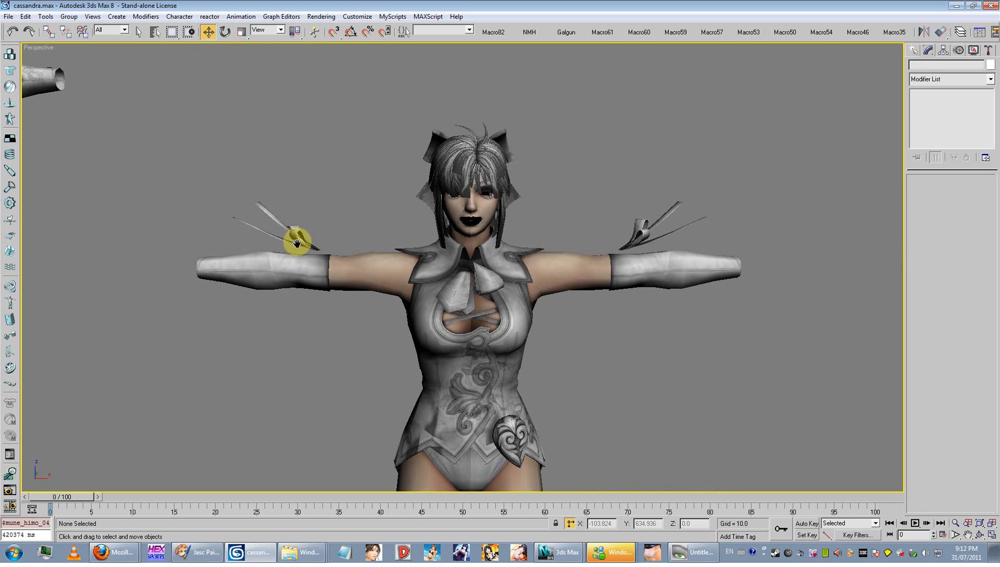
- Move the forearm gauntlets about 33 units farther out past the character's right hand and about 15 units up
scroll(441, 322, "down", 3)
scroll(441, 322, "down", 4)
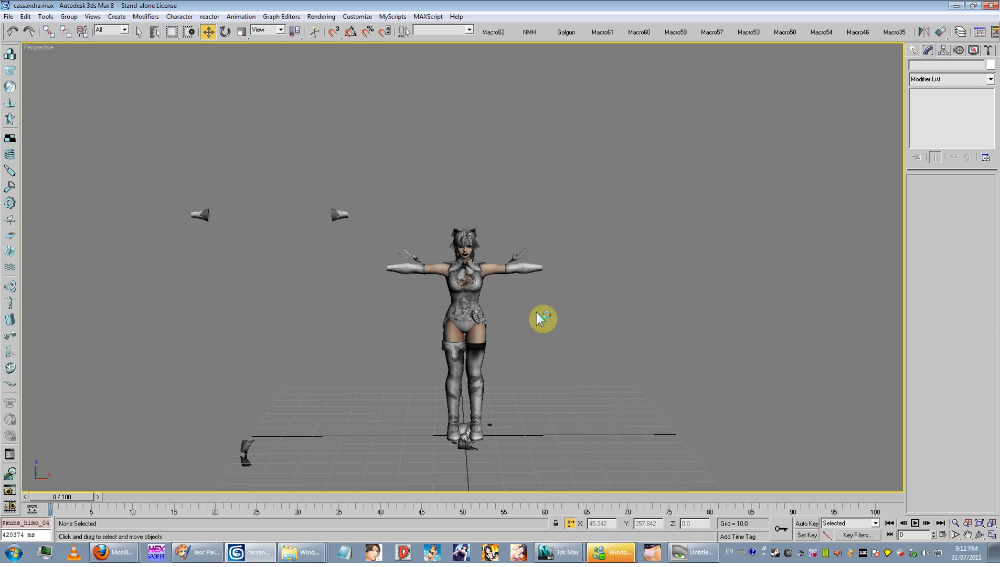
left_click(342, 214)
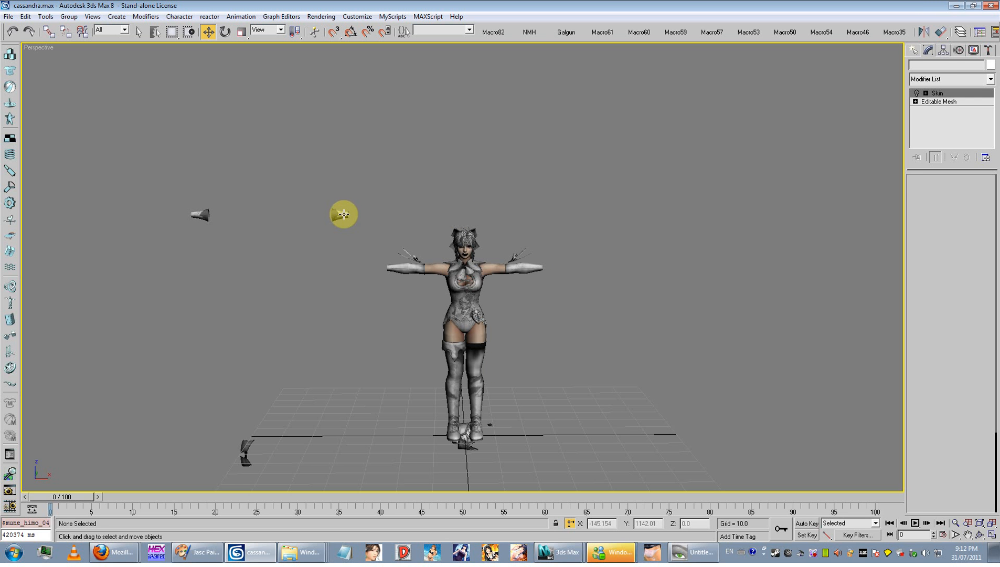
left_click_drag(302, 369, 189, 320)
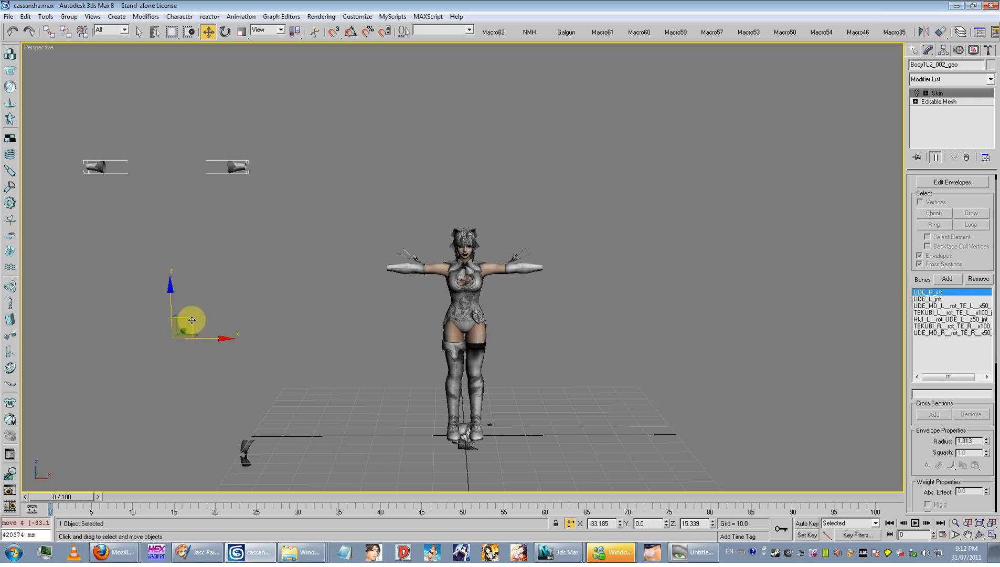
middle_click_drag(486, 311, 470, 298)
- Select all meshes of the character to check how many objects they comprise, and clear the selection
left_click_drag(596, 162, 297, 455)
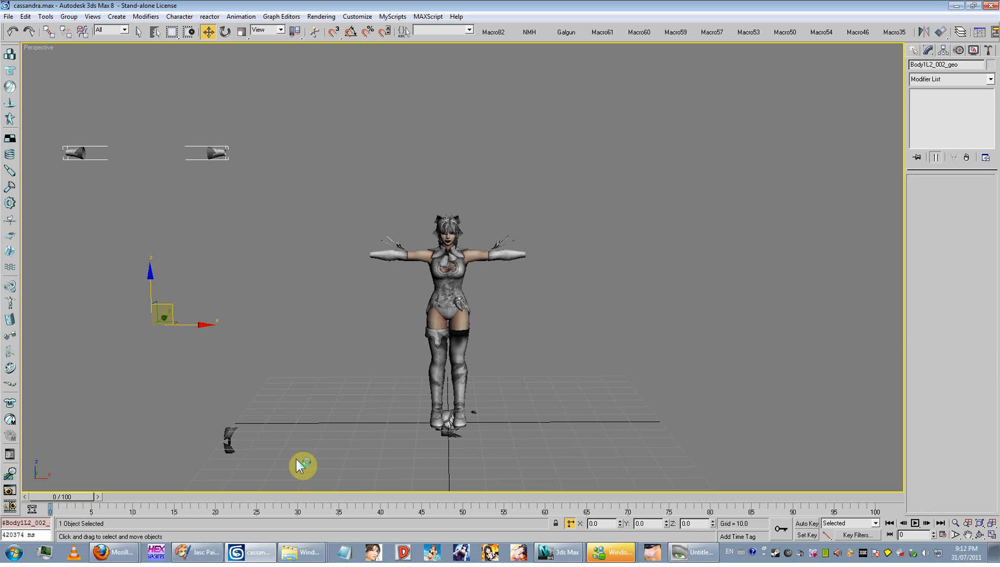
scroll(353, 331, "up", 8)
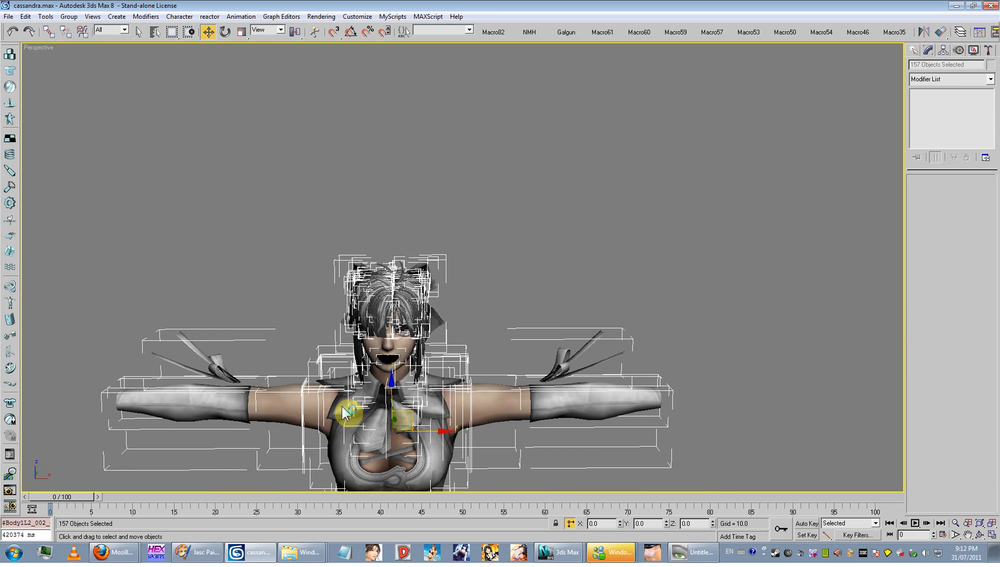
middle_click_drag(366, 379, 403, 368, "alt")
left_click(510, 238)
- Select the face, hair and head accessory meshes around the character's head and hide them
middle_click_drag(376, 288, 409, 221)
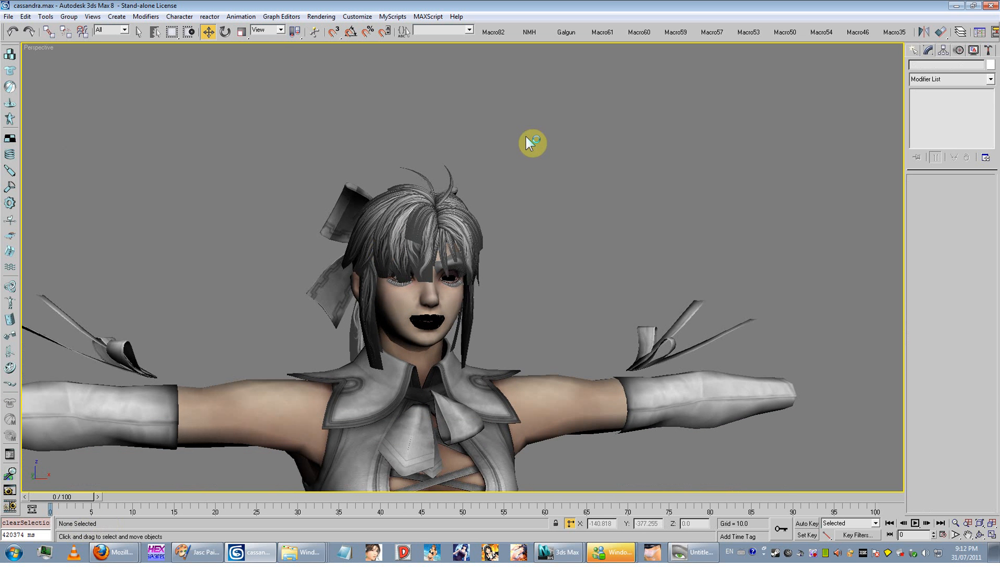
middle_click_drag(515, 175, 547, 166, "alt")
left_click_drag(596, 124, 379, 275)
left_click_drag(309, 304, 504, 262)
right_click(518, 237)
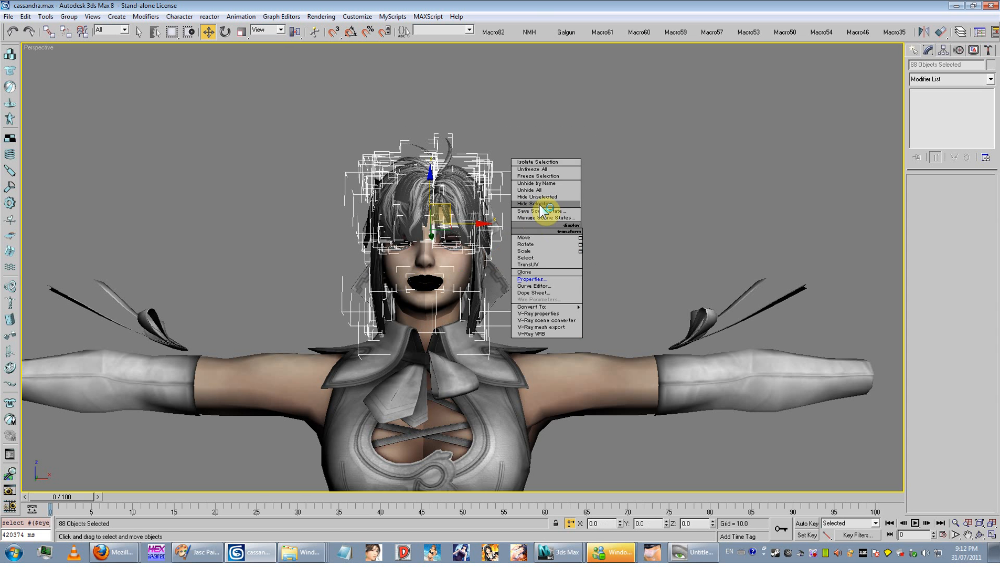
left_click(541, 225)
- From behind the character, select the hair meshes still left on the head and hide them
middle_click_drag(525, 232, 674, 264, "alt")
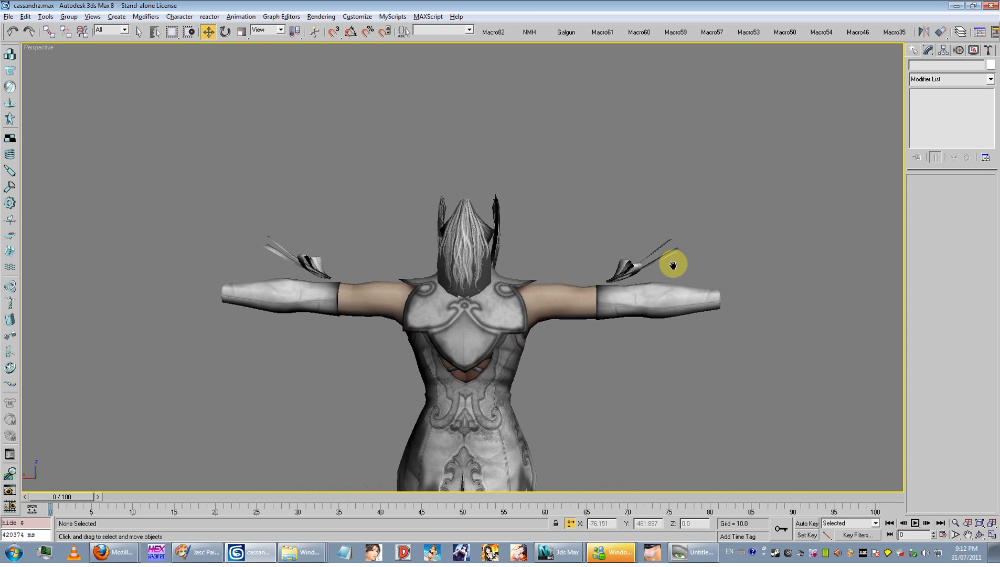
left_click_drag(539, 145, 434, 222)
right_click(532, 225)
left_click(552, 230)
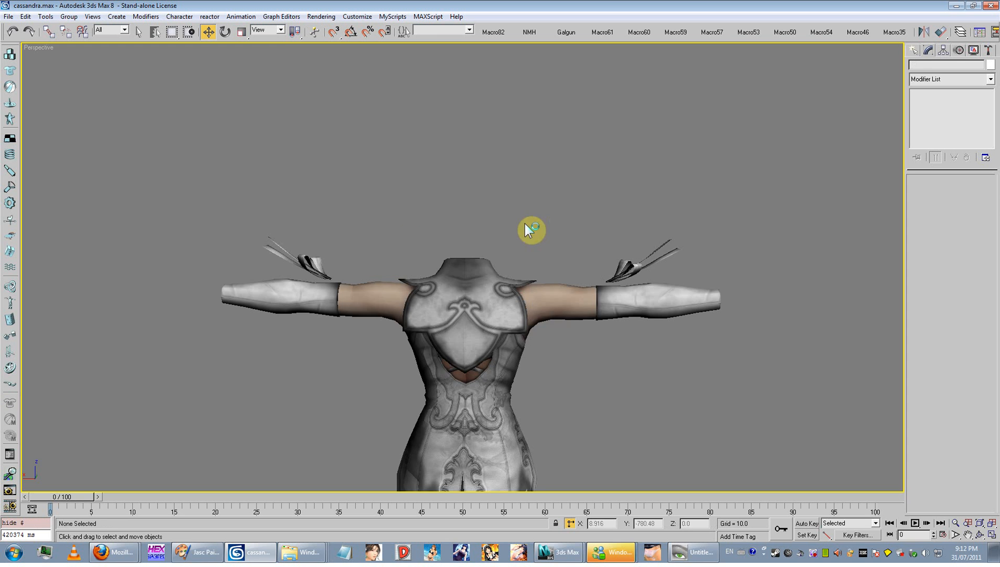
- Select the headless body's meshes to check how many objects remain, and clear the selection
middle_click_drag(525, 222, 562, 302, "alt")
scroll(562, 302, "down", 5)
left_click_drag(618, 239, 347, 464)
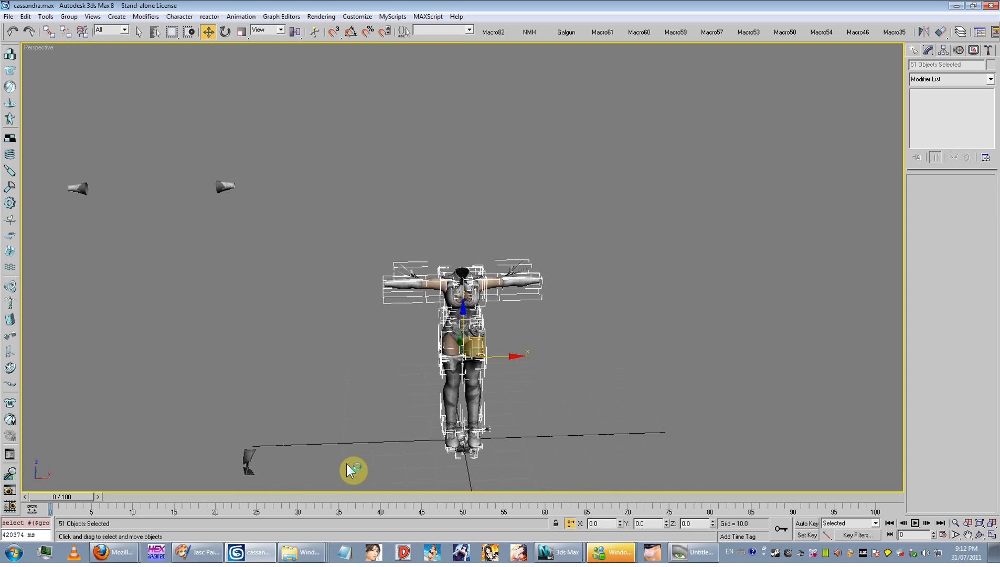
left_click(366, 368)
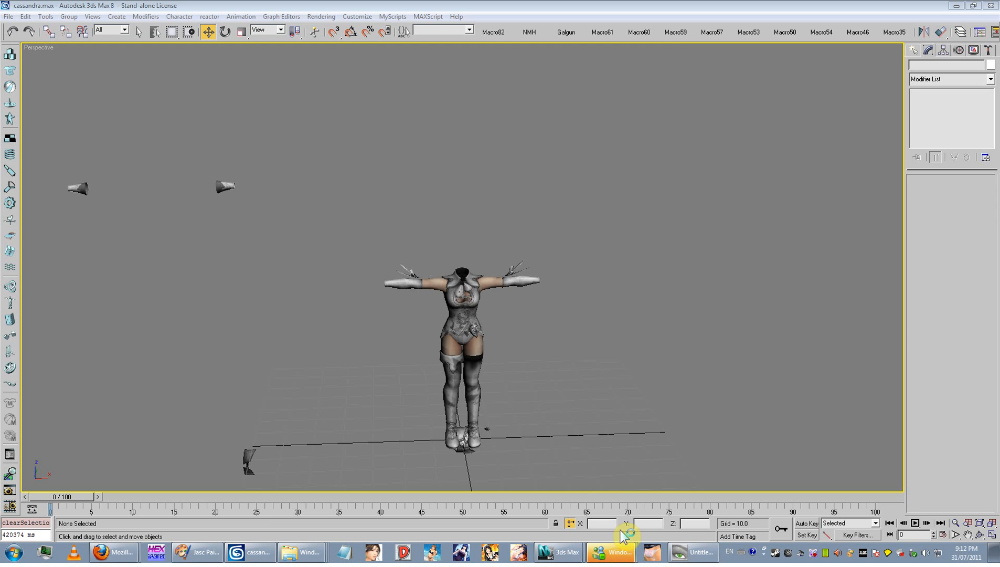
- Switch to the open chat conversation, send the reply "good ^.^" and return to the 3ds Max scene
left_click(614, 551)
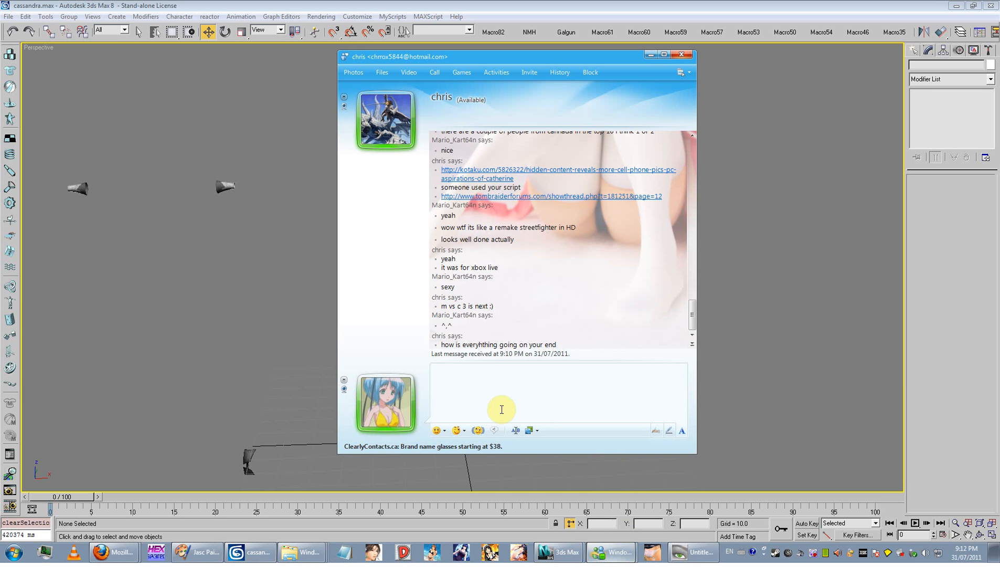
type("good ^^")
key("Return")
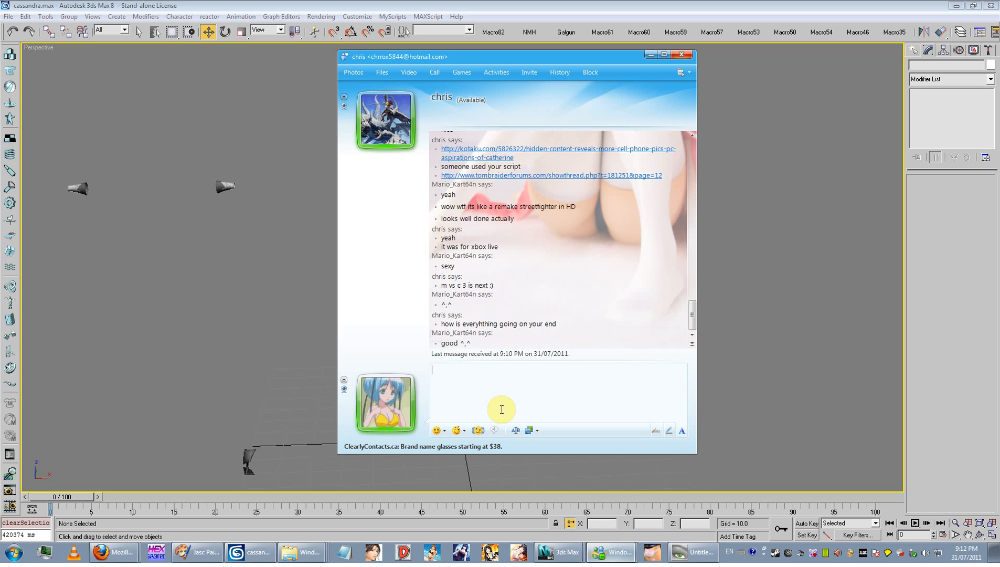
left_click(705, 362)
- Try to move the white forearm sleeves mesh about 14 units up off the arms, and undo the move
scroll(525, 357, "up", 6)
middle_click_drag(525, 358, 324, 349, "alt")
scroll(324, 349, "down", 5)
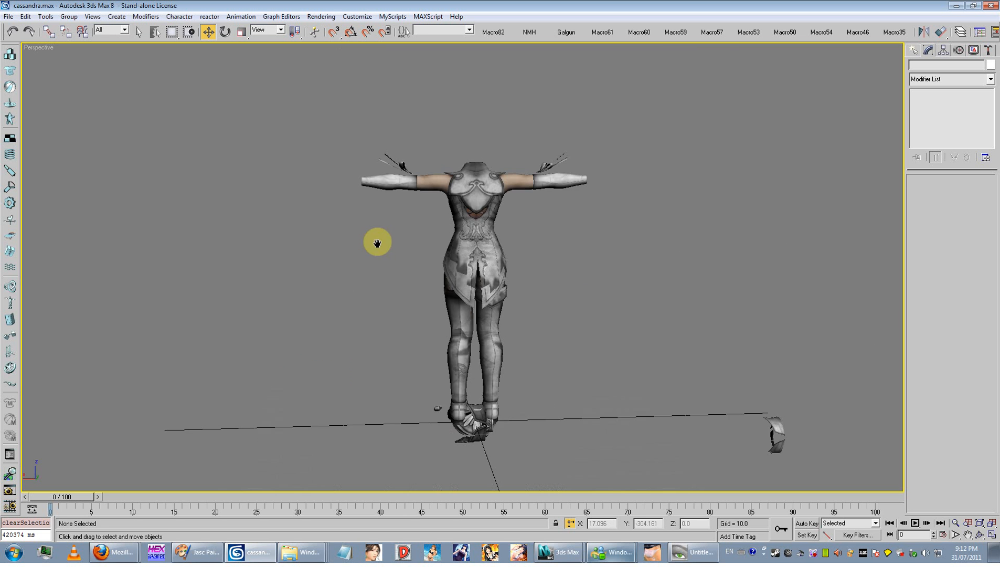
middle_click_drag(379, 241, 566, 245, "alt")
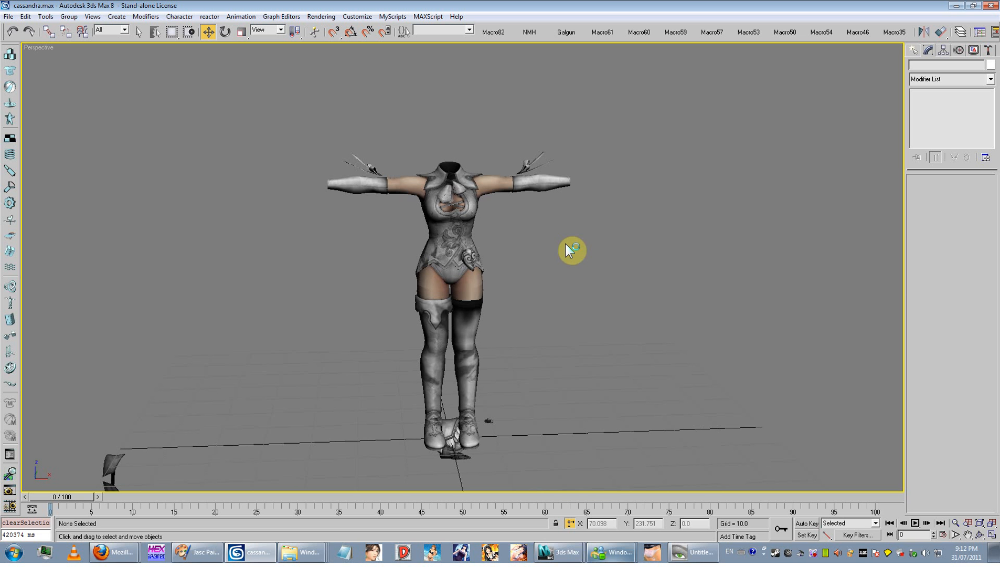
scroll(352, 375, "up", 6)
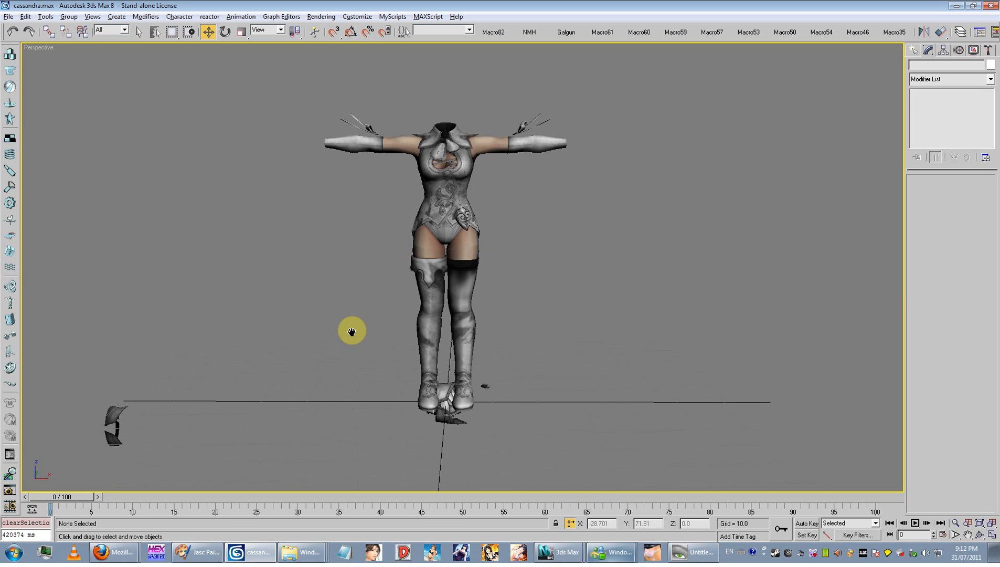
scroll(326, 286, "down", 6)
left_click(415, 275)
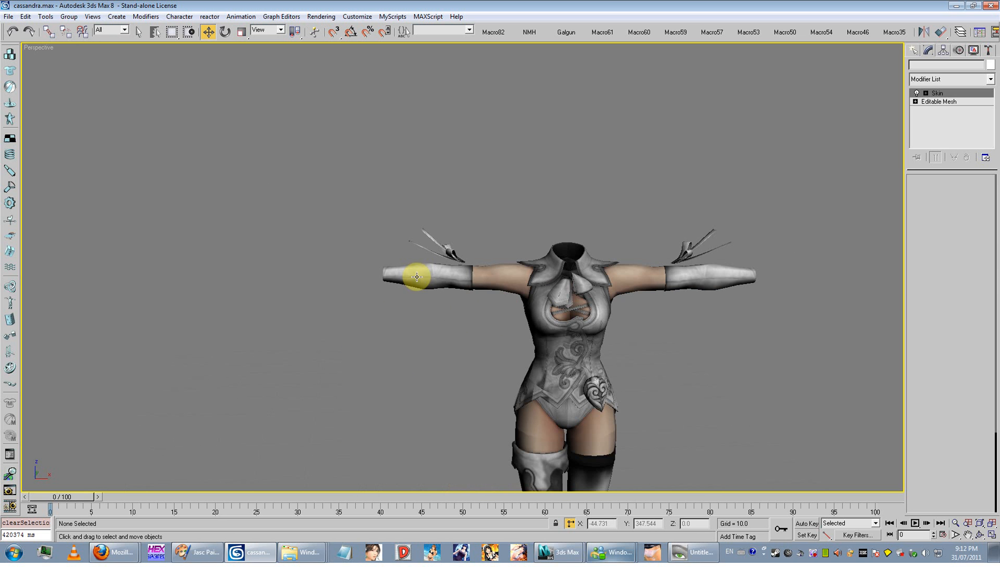
scroll(404, 281, "up", 3)
left_click_drag(438, 274, 380, 138)
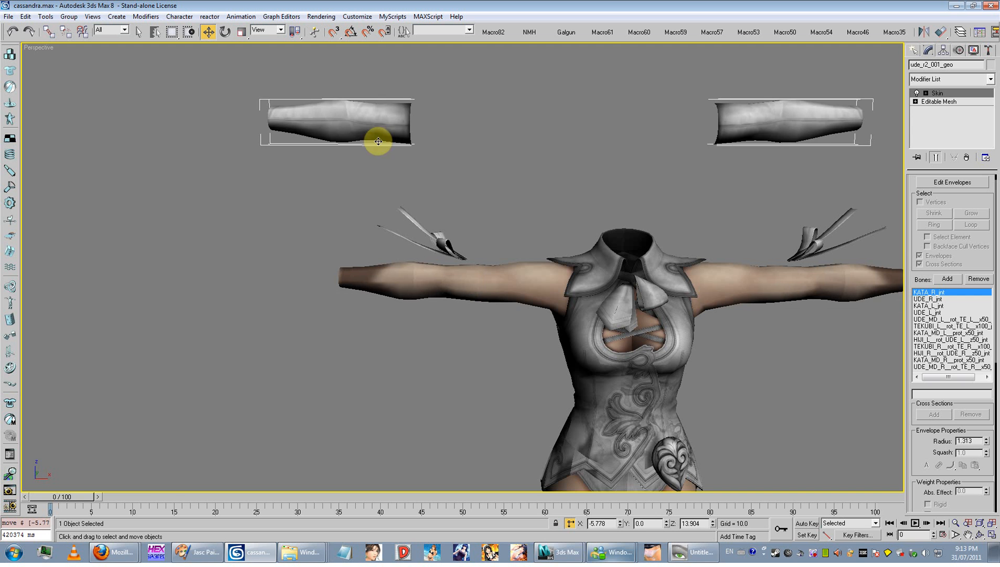
middle_click_drag(374, 212, 335, 286, "alt")
key("ctrl+z")
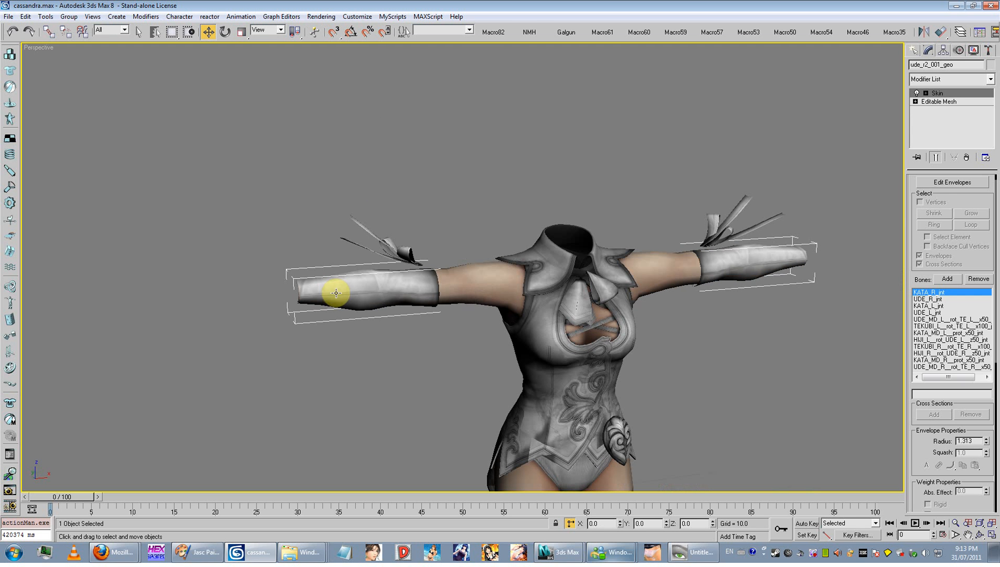
- Hide the white forearm sleeves mesh and the bare forearms mesh beneath it, undoing a trial move of the forearms
right_click(411, 283)
left_click(422, 291)
left_click(389, 292)
left_click_drag(389, 293, 387, 188)
key("ctrl+z")
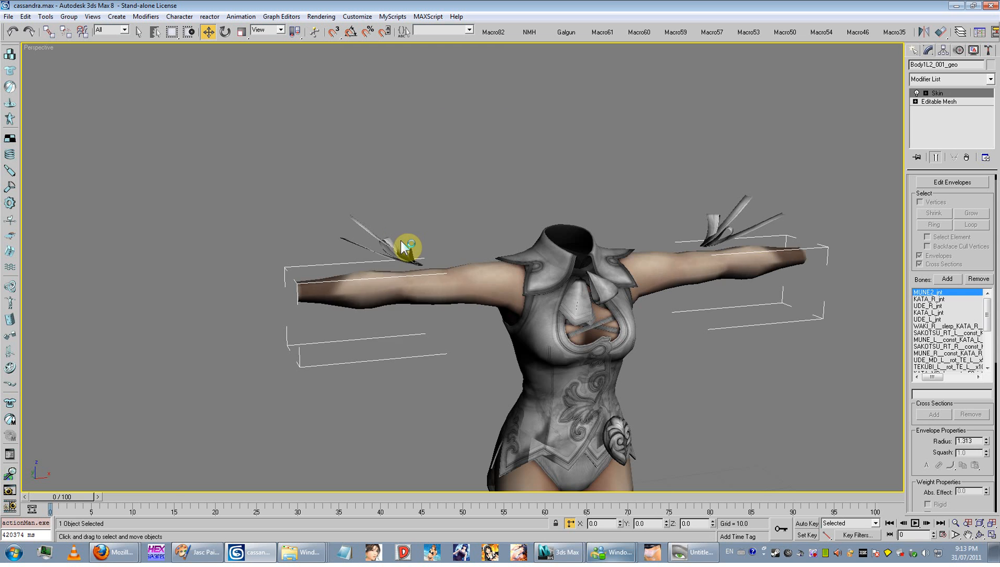
right_click(410, 260)
left_click(433, 237)
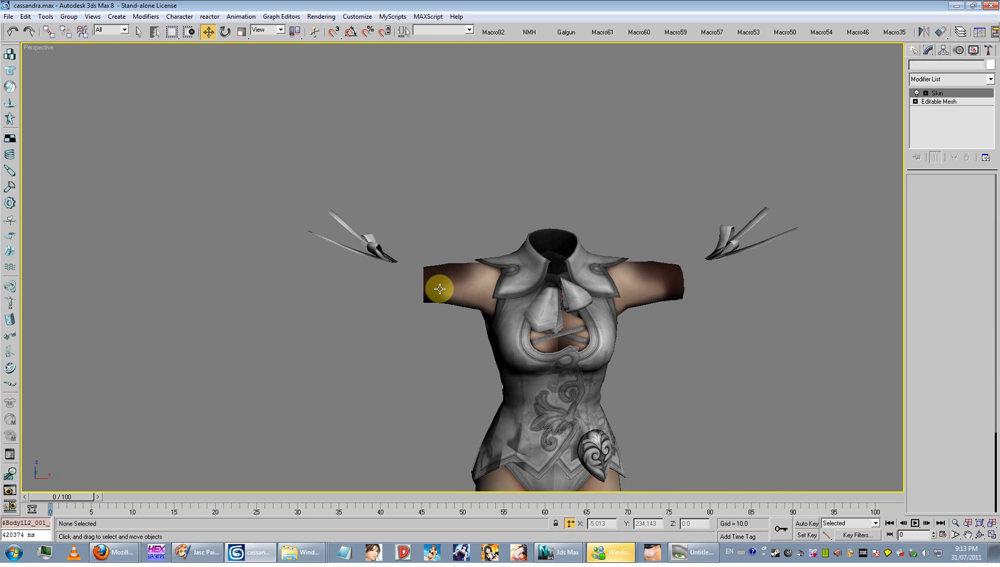
- Turn off the Skin modifier on the upper-arms mesh and move the mesh between the two sleeve pieces set aside from the body
left_click_drag(440, 269, 591, 139)
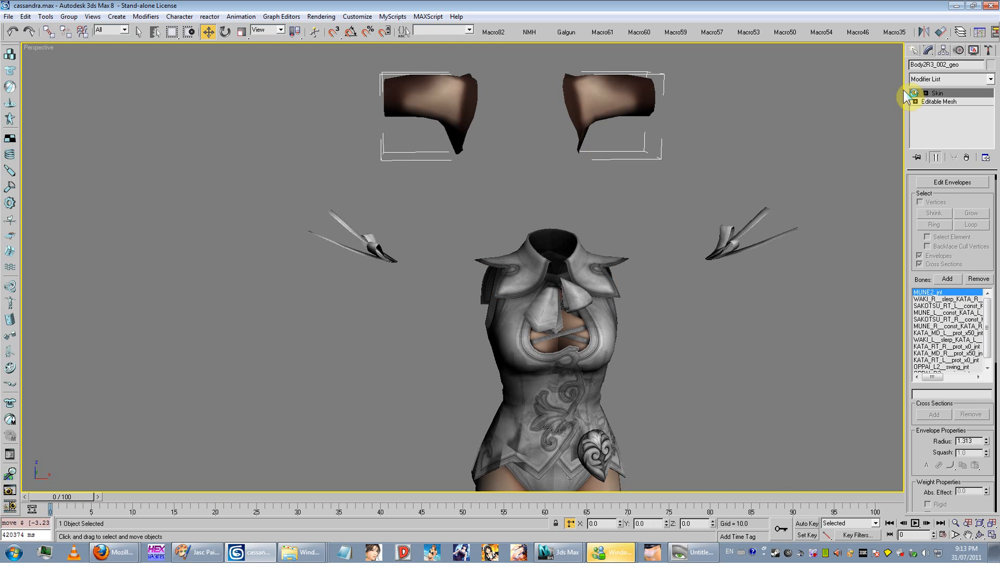
scroll(519, 231, "down", 5)
left_click_drag(538, 223, 124, 151)
scroll(453, 252, "down", 4)
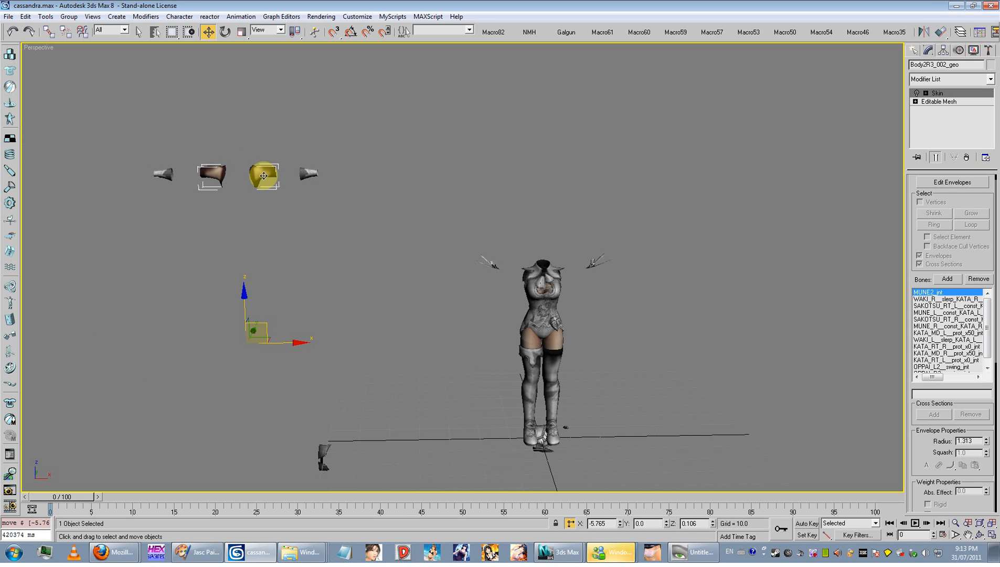
left_click_drag(265, 172, 252, 176)
- Turn the set-aside upper-arms mesh's Skin modifier on to compare its position on the body, and turn it off again
left_click_drag(391, 131, 154, 243)
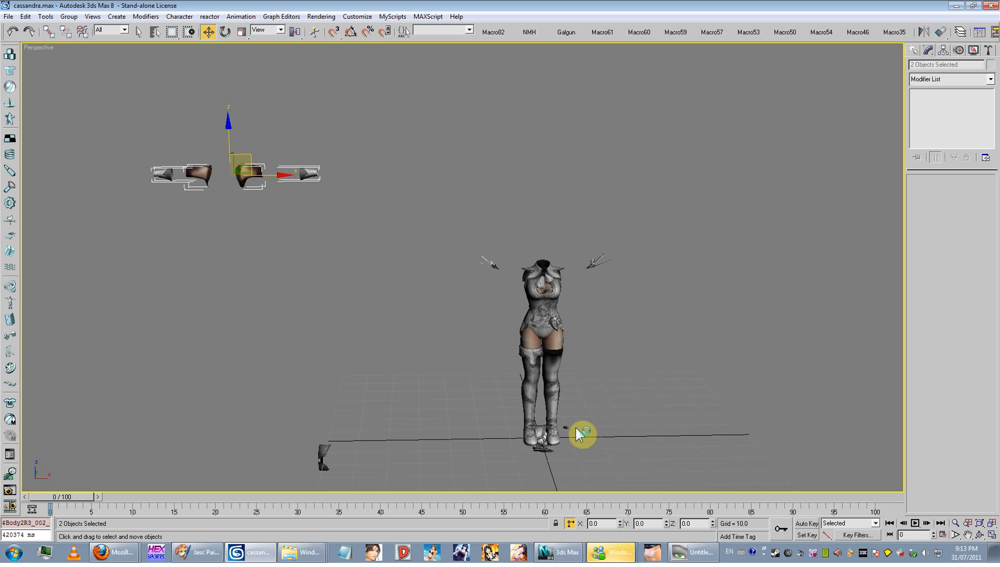
left_click(340, 197)
left_click(249, 173)
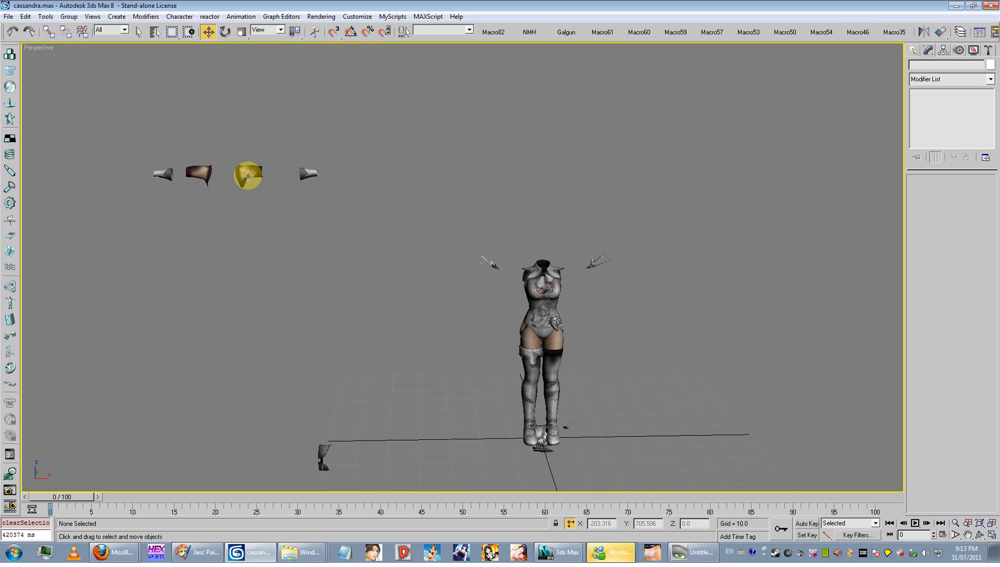
left_click(919, 93)
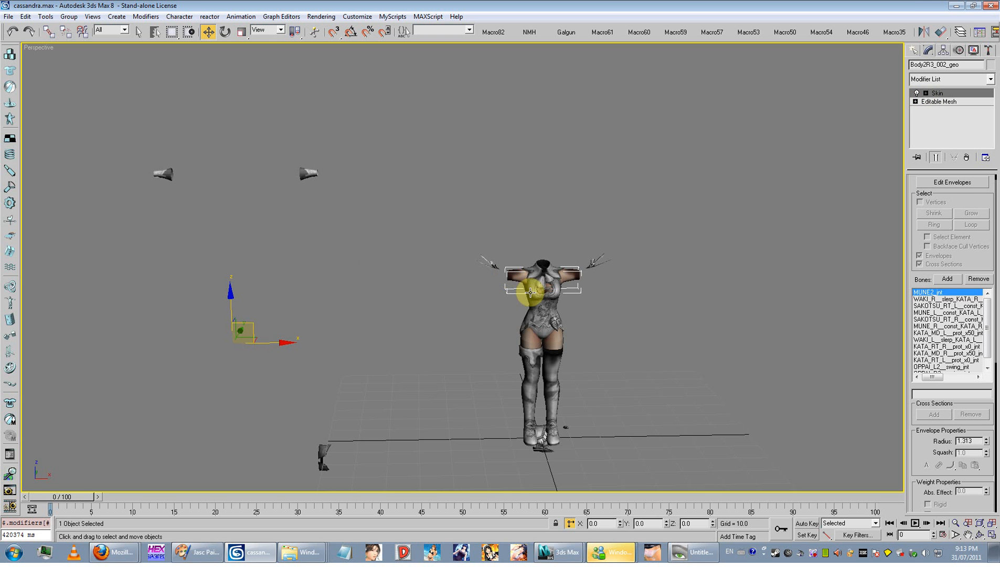
left_click(916, 92)
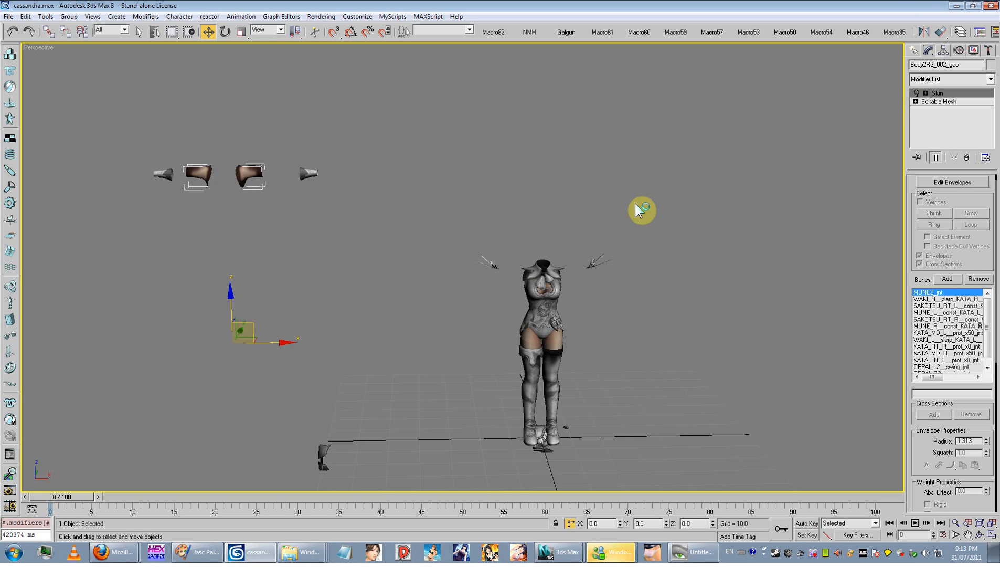
- Try to lift the collar mesh off the shoulders, undo the move and hide the collar
middle_click_drag(512, 260, 390, 225)
scroll(456, 283, "up", 4)
middle_click_drag(456, 284, 474, 299)
left_click(531, 208)
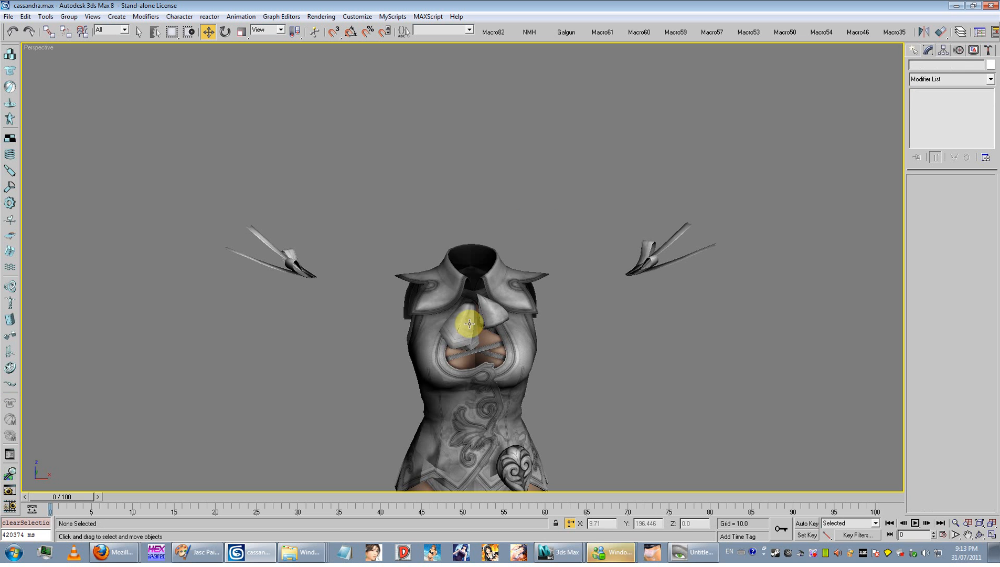
left_click_drag(435, 294, 411, 184)
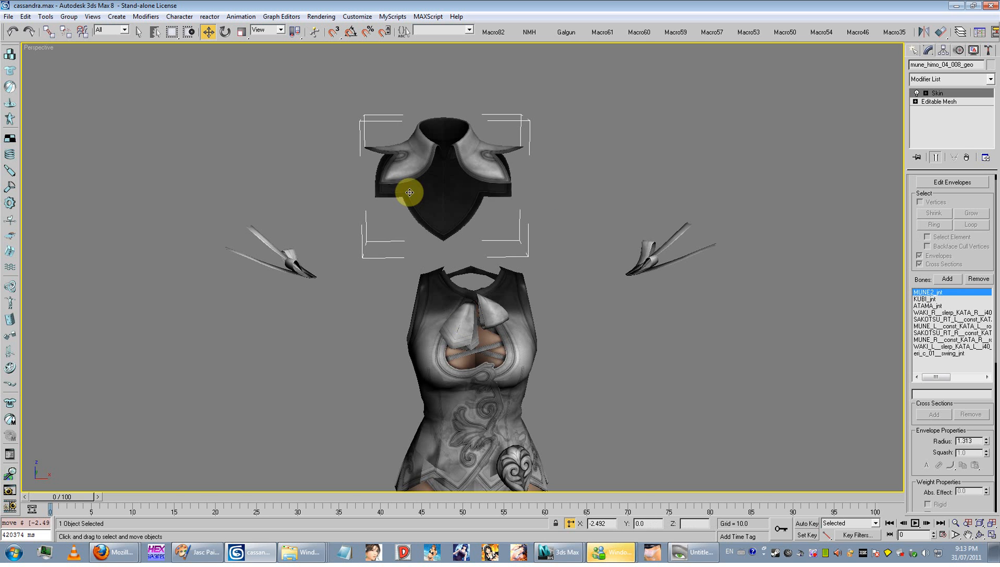
key("ctrl+z")
right_click(506, 281)
left_click(527, 257)
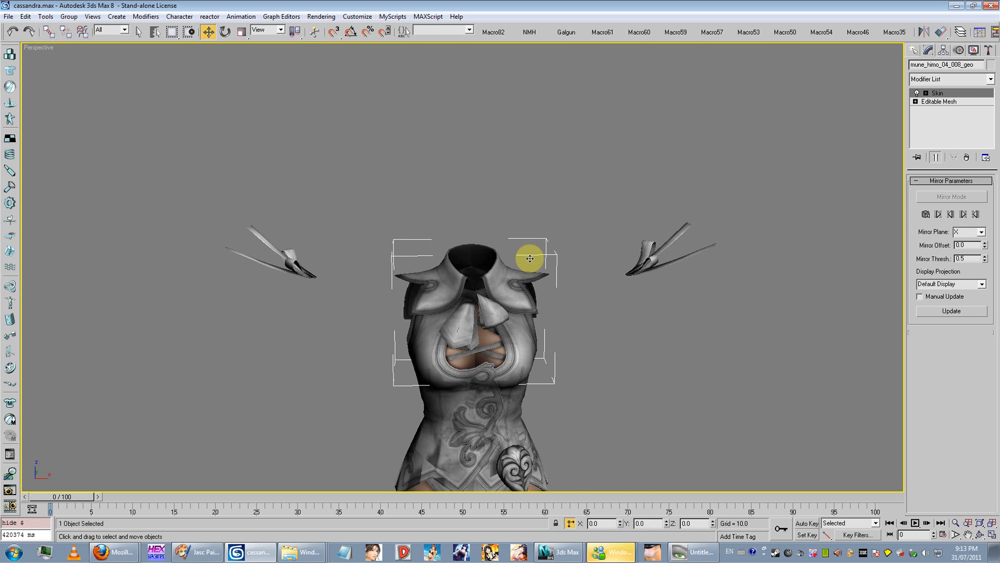
- From behind the character, select the ribbons mesh floating on both sides of the torso and hide it
middle_click_drag(527, 257, 674, 238, "alt")
left_click(676, 240)
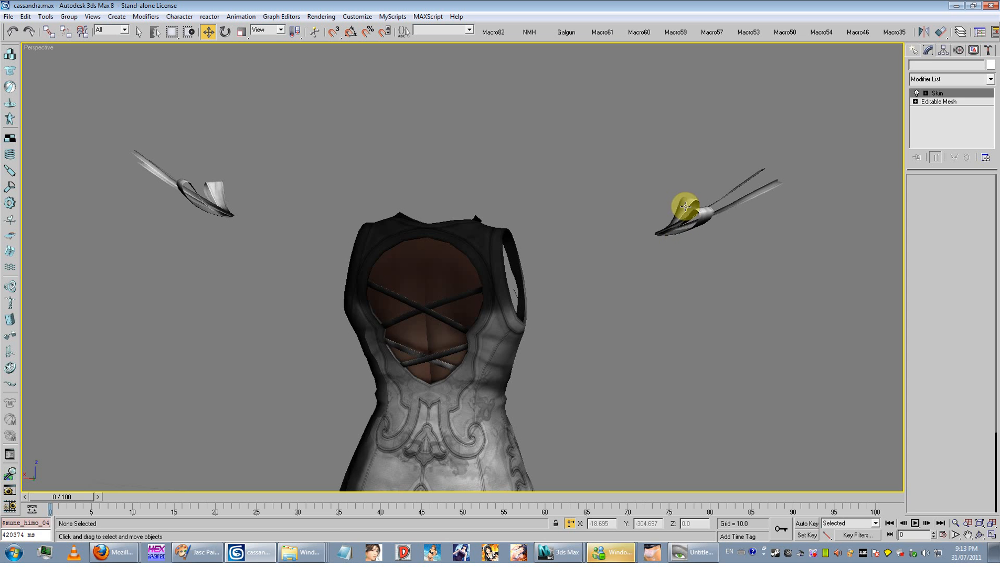
left_click_drag(703, 216, 714, 176)
right_click(700, 217)
left_click(723, 193)
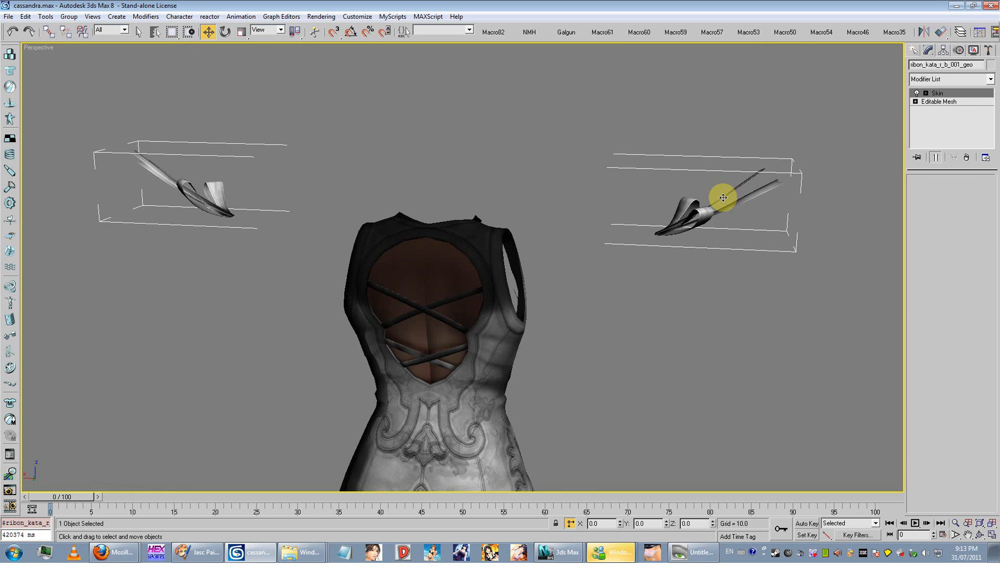
- Set the left leg's outer boot mesh aside from the body with Skin off, and move the loose floor pieces beside the feet
middle_click_drag(721, 196, 450, 343, "alt")
scroll(450, 343, "up", 3)
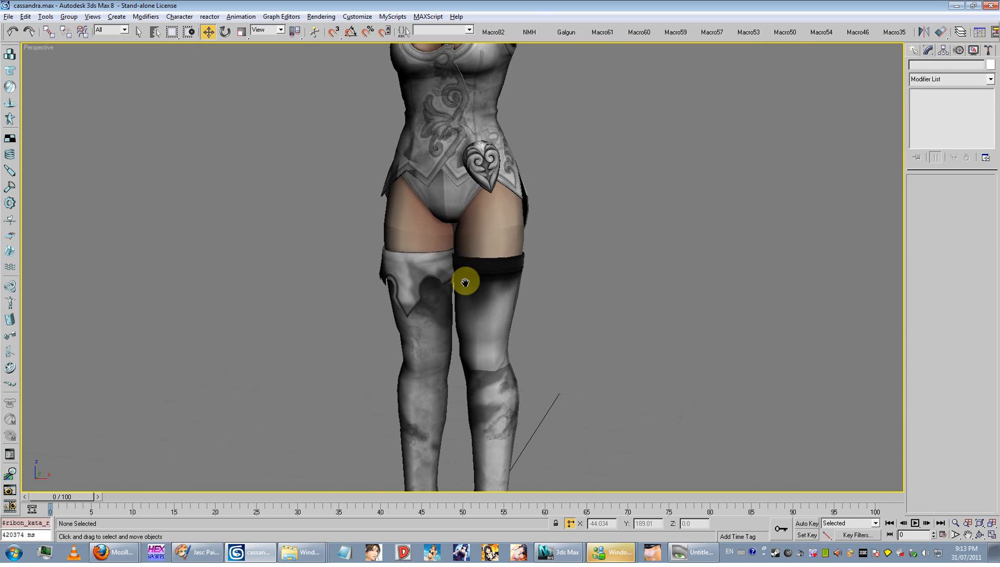
middle_click_drag(465, 281, 489, 148, "alt")
left_click(490, 301)
left_click_drag(529, 297, 90, 282)
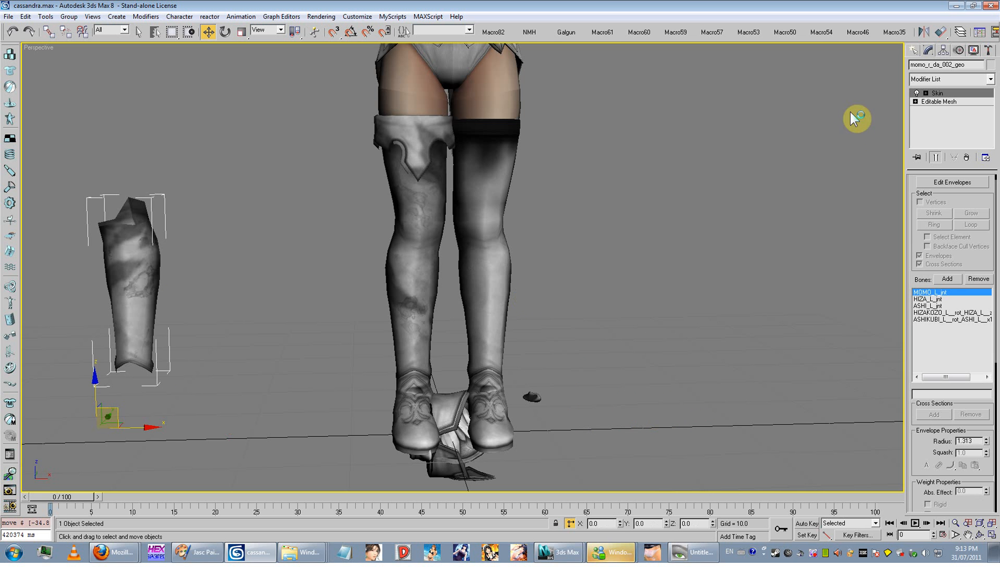
scroll(387, 240, "down", 4)
middle_click_drag(312, 324, 413, 331)
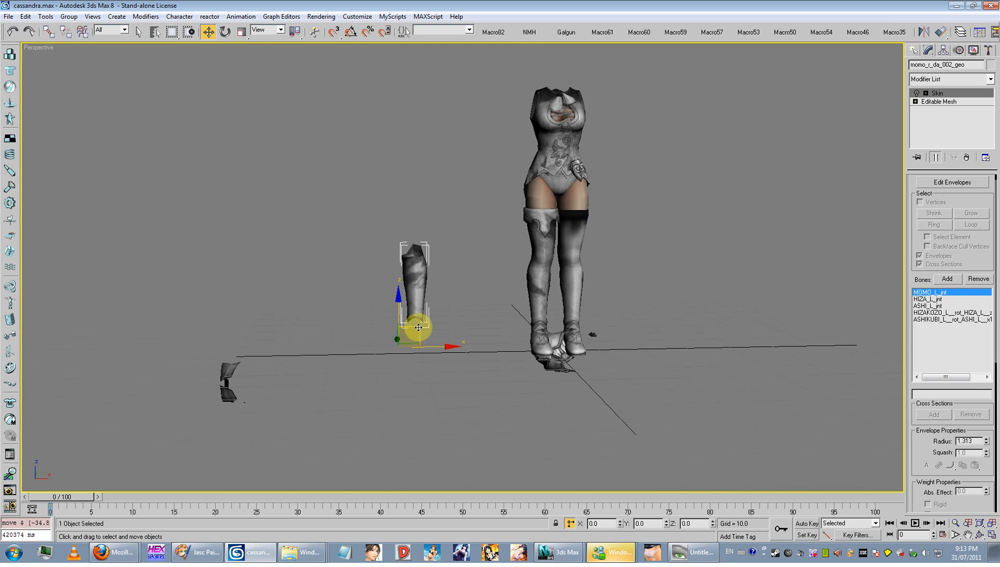
left_click_drag(413, 330, 243, 236)
left_click_drag(245, 355, 501, 346)
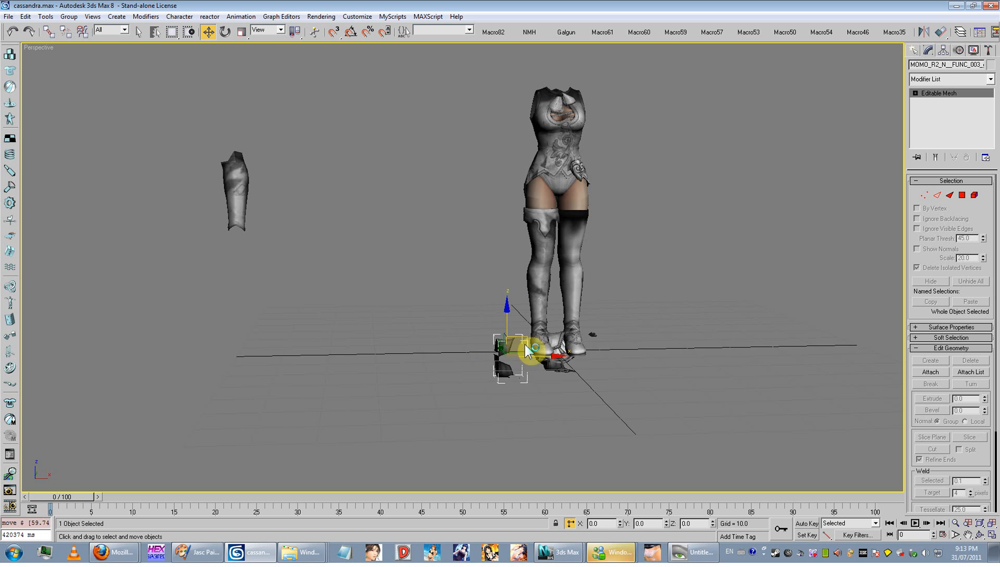
- Move the right leg's long outer boot mesh beside the set-aside parts and delete its Skin modifier
scroll(582, 351, "up", 4)
middle_click_drag(589, 351, 474, 346)
middle_click_drag(400, 317, 460, 339)
scroll(460, 339, "down", 4)
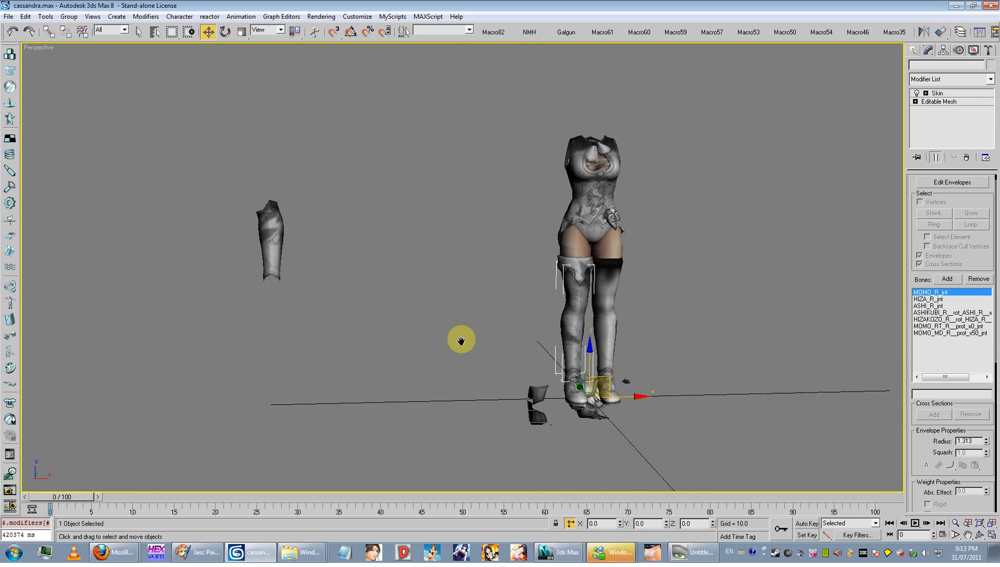
left_click_drag(561, 346, 329, 287)
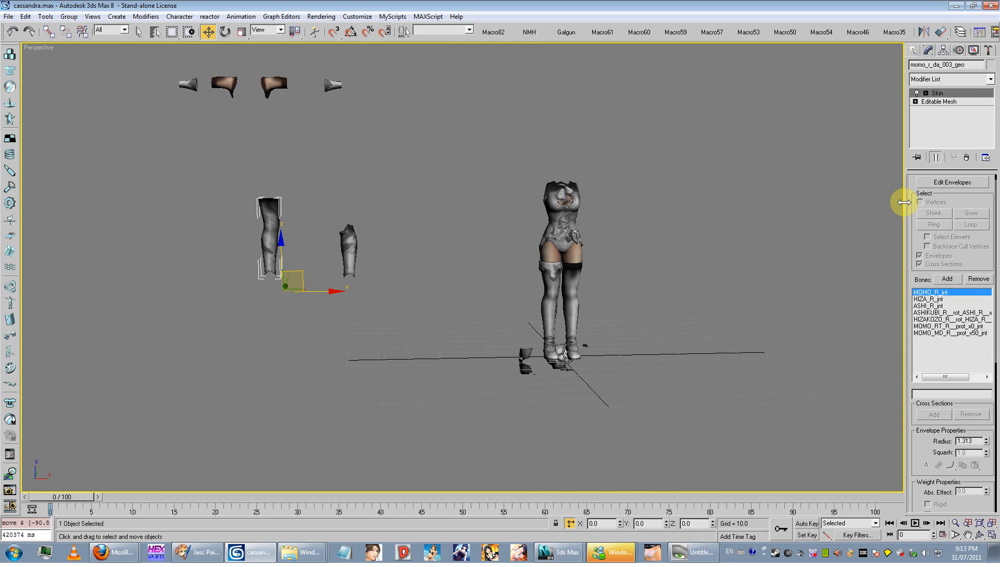
left_click(967, 158)
- Move the pointed boot cuff from the right thigh beside the set-aside leg meshes and delete its Skin modifier
scroll(659, 300, "up", 3)
middle_click_drag(659, 300, 615, 292)
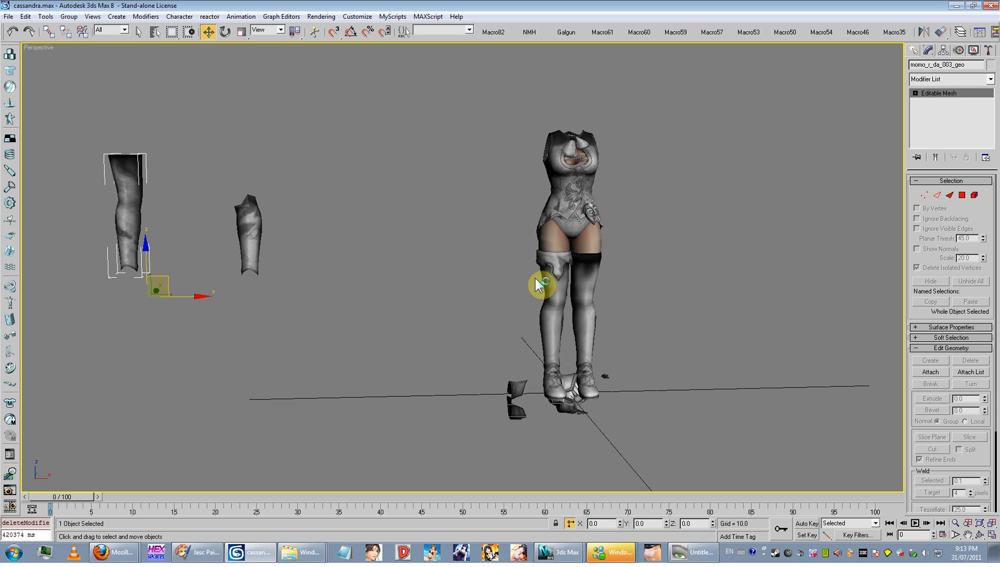
left_click_drag(543, 281, 168, 211)
left_click(967, 158)
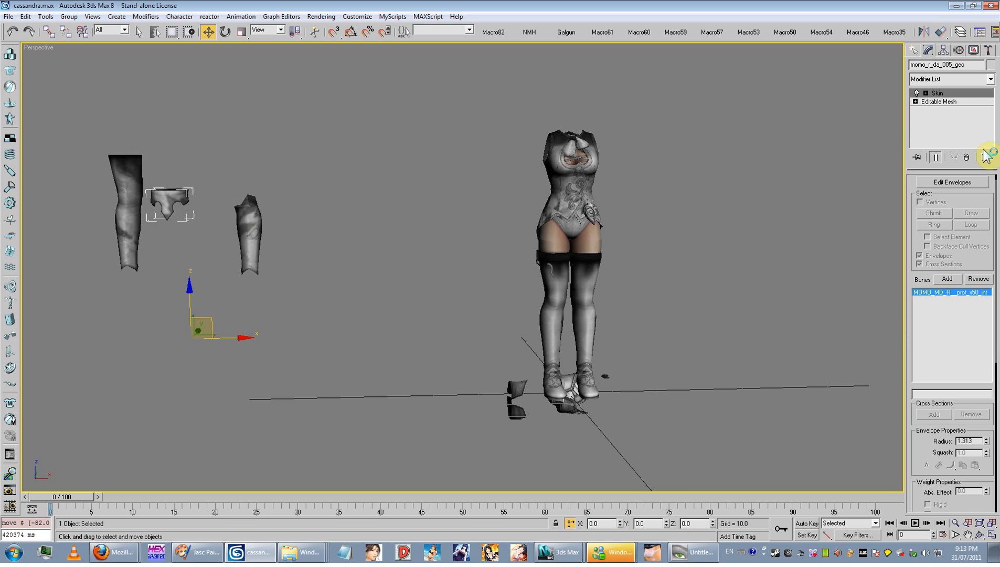
- Delete the Skin modifier from the remaining dark cuff piece on the right thigh and move the piece beside the set-aside parts
middle_click_drag(536, 263, 550, 268)
scroll(549, 268, "up", 3)
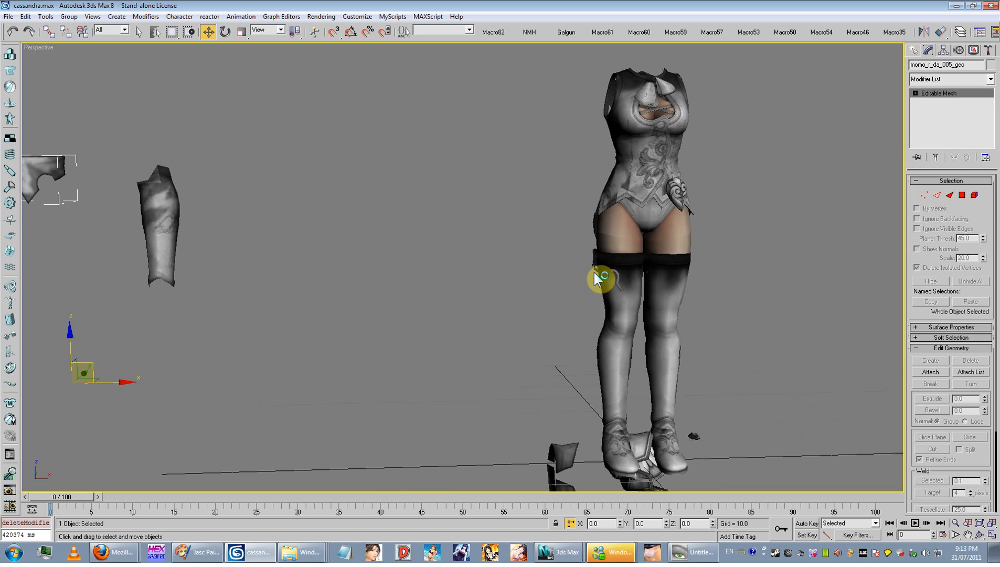
left_click(598, 279)
scroll(496, 293, "down", 3)
middle_click_drag(495, 292, 529, 311)
scroll(529, 311, "down", 2)
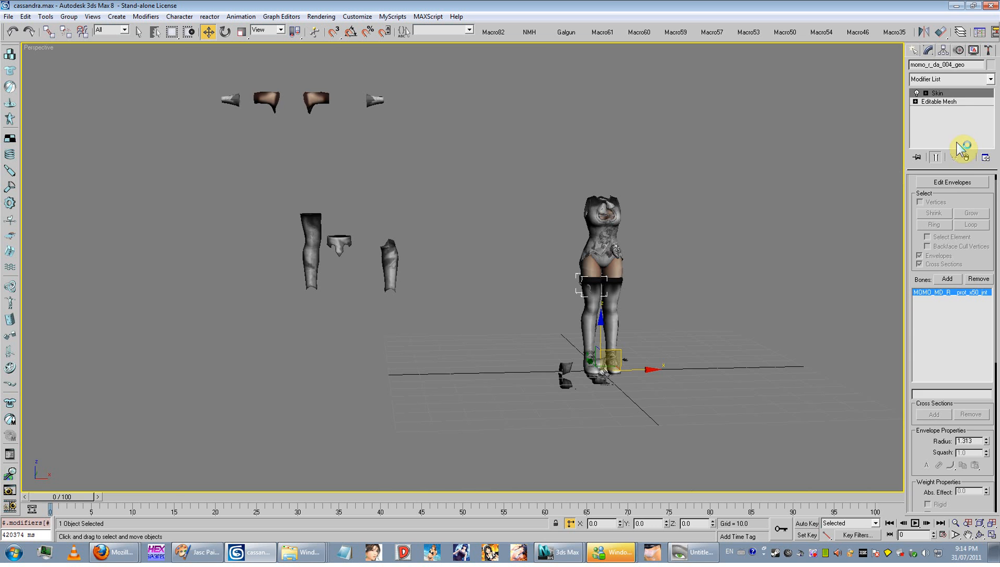
left_click(967, 158)
left_click_drag(618, 352, 284, 304)
- Examine the stockings and thighs closely from behind and from the front
middle_click_drag(586, 272, 431, 266)
scroll(432, 266, "up", 6)
scroll(431, 266, "down", 5)
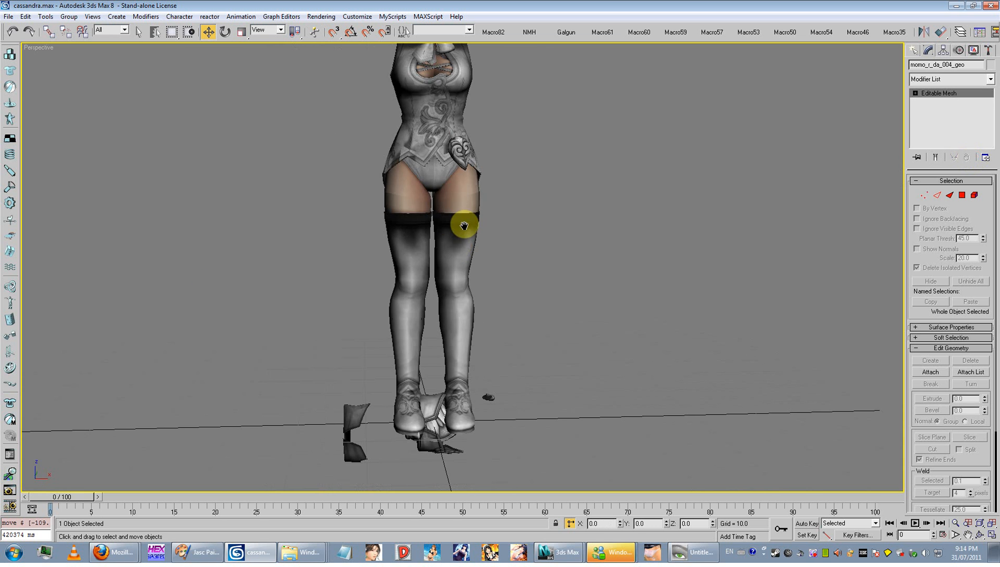
middle_click_drag(464, 223, 667, 223, "alt")
scroll(647, 233, "up", 5)
scroll(646, 233, "down", 3)
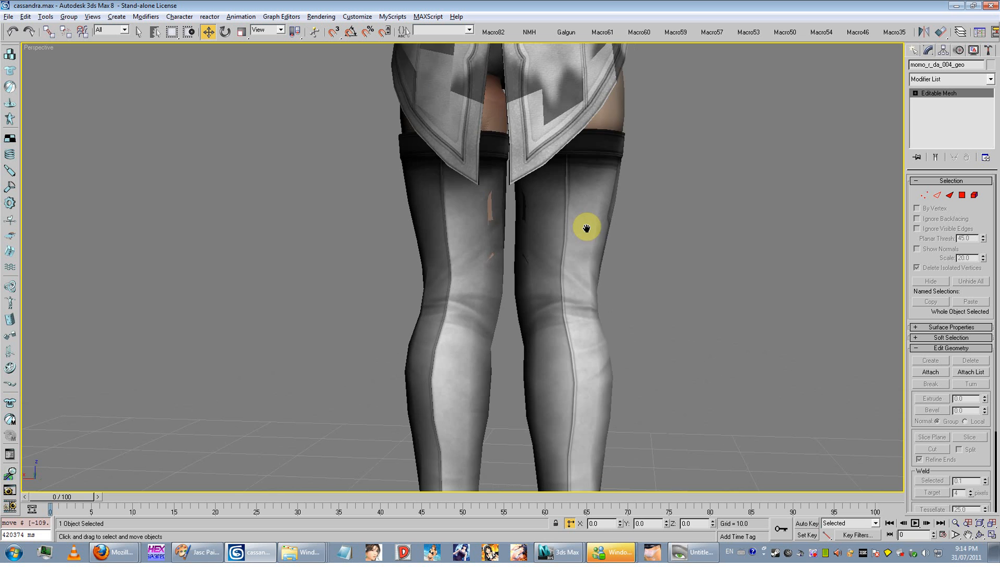
middle_click_drag(563, 221, 733, 230, "alt")
scroll(607, 236, "up", 3)
scroll(561, 204, "down", 5)
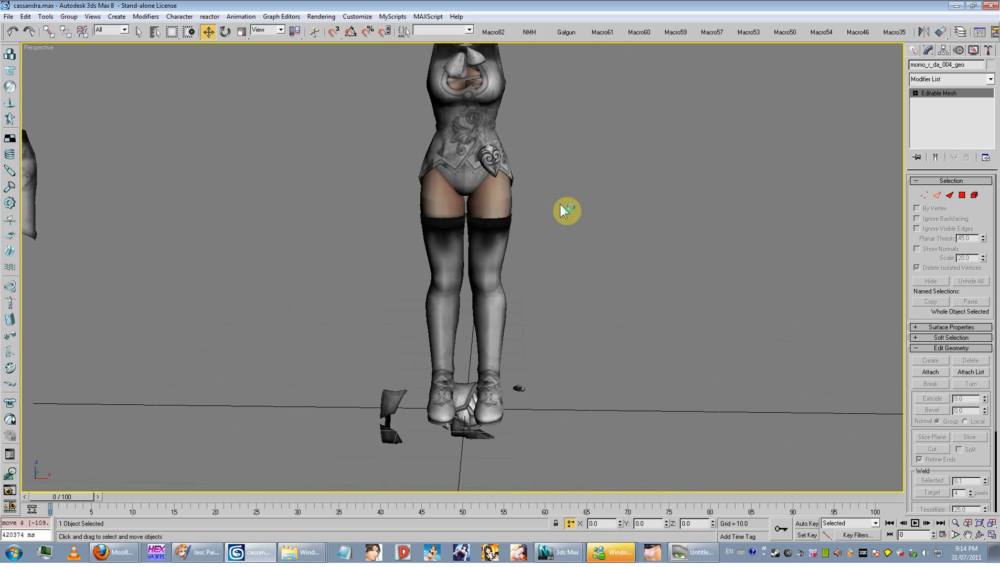
- Move the inner bare-legs mesh momo_r_da_001_geo beside the set-aside parts, keeping its Skin modifier off
middle_click_drag(502, 224, 526, 272)
left_click(545, 259)
scroll(527, 273, "down", 4)
left_click_drag(539, 332, 266, 212)
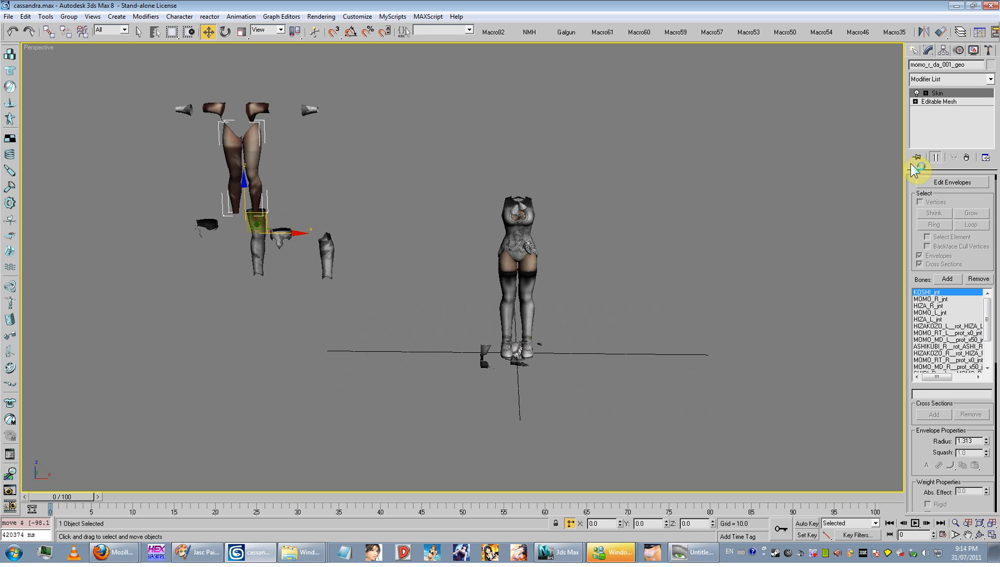
scroll(522, 241, "up", 3)
scroll(676, 293, "up", 3)
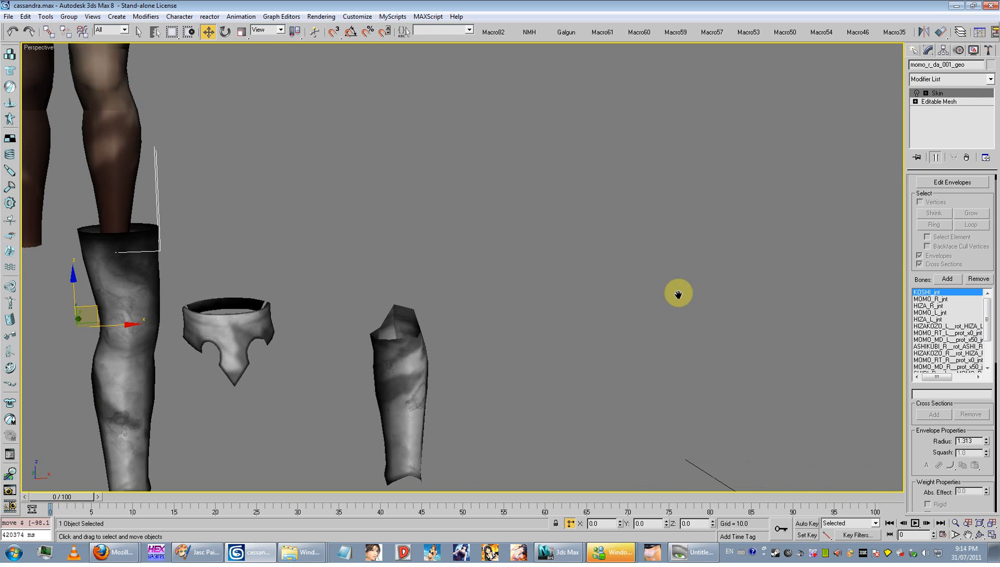
scroll(514, 252, "down", 2)
scroll(674, 299, "down", 3)
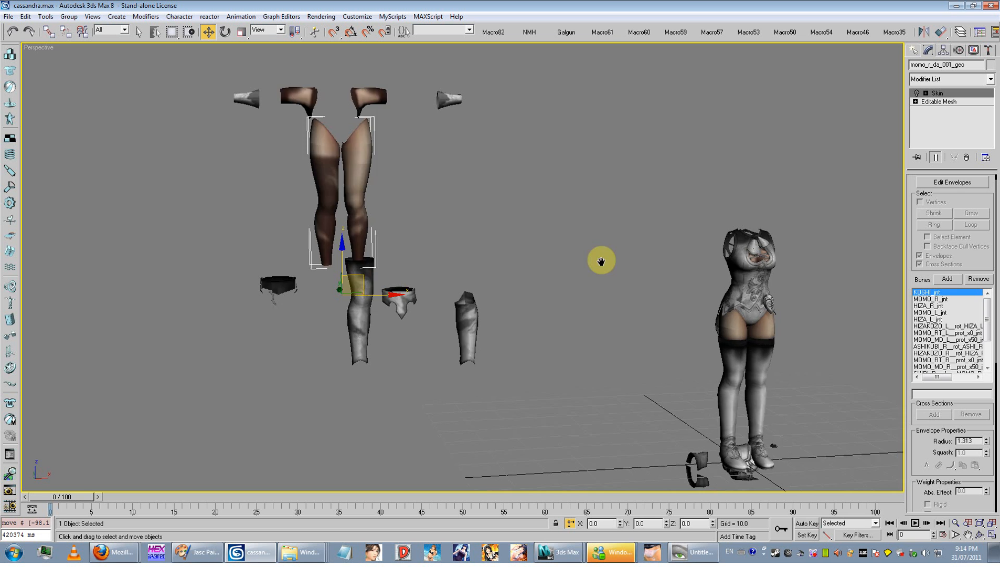
- Try to move the stockings mesh asi_belt_l_002_geo up the legs, undo the move and hide the stockings
scroll(540, 238, "up", 3)
middle_click_drag(540, 239, 400, 265)
scroll(400, 266, "up", 4)
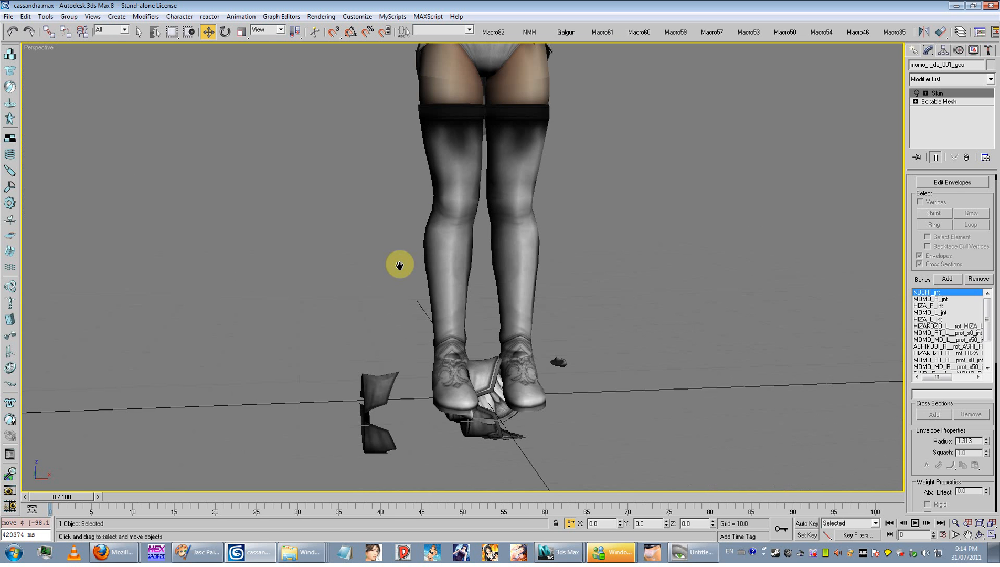
left_click(518, 261)
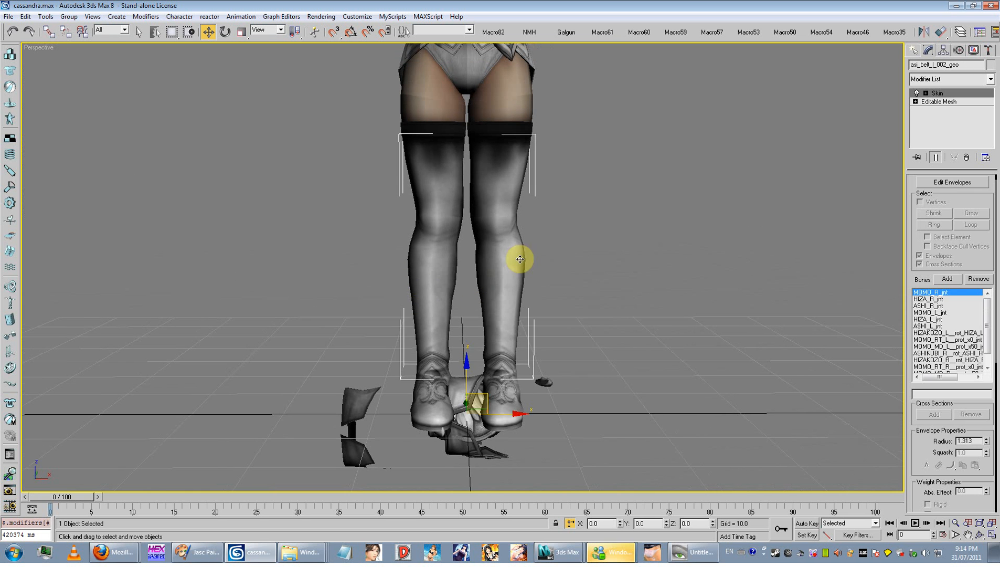
left_click_drag(518, 261, 520, 192)
right_click(519, 192)
left_click(539, 155)
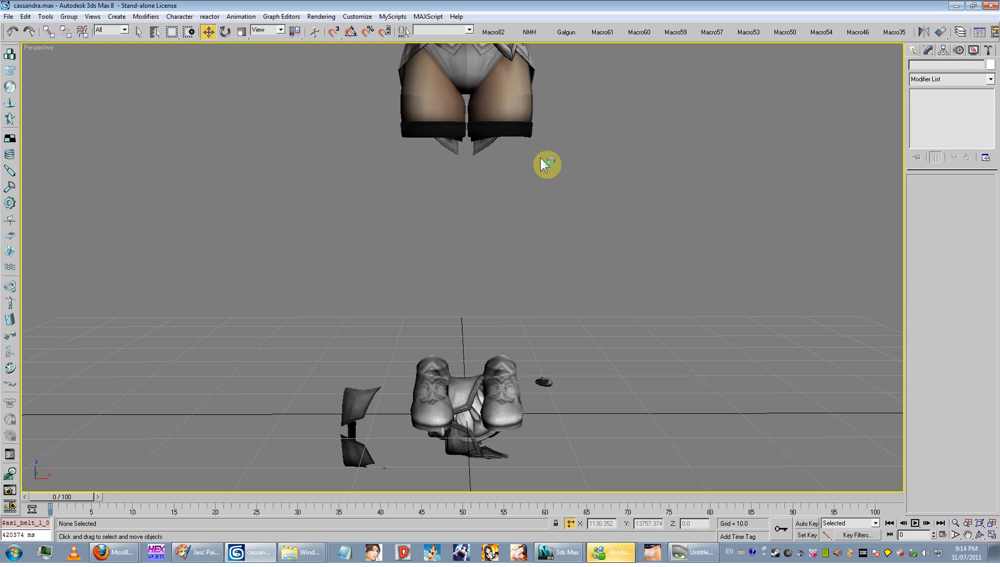
key("ctrl+z")
right_click(546, 210)
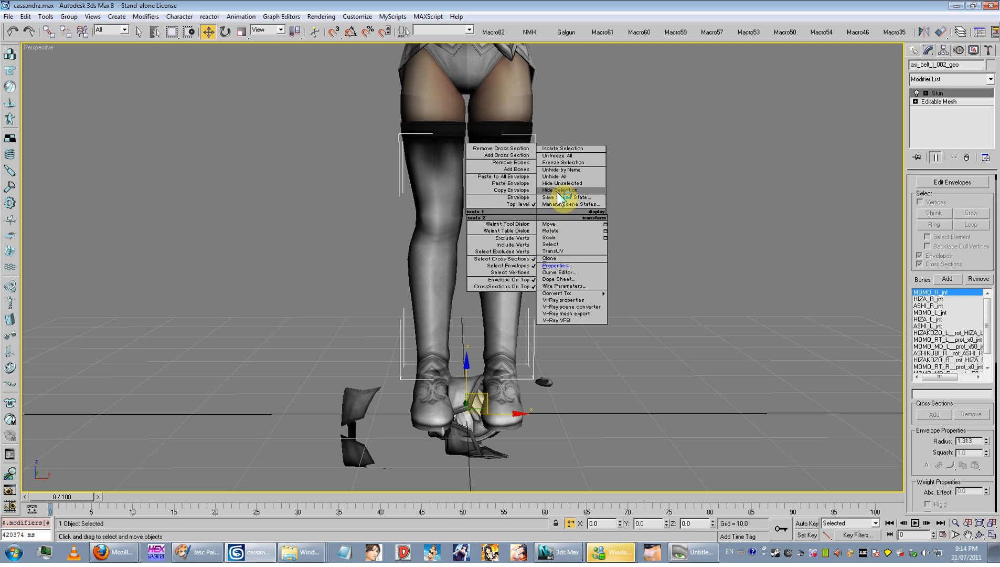
left_click(562, 196)
- Try to move the shoes mesh about 12 units sideways, undo the move and hide the shoes
left_click_drag(567, 358, 614, 350)
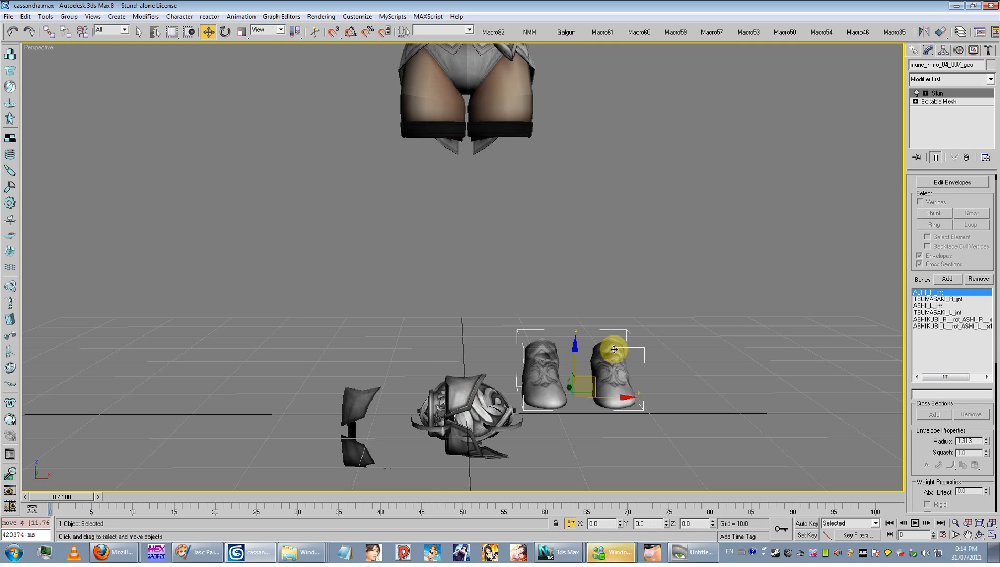
key("ctrl+z")
right_click(605, 323)
left_click(626, 299)
middle_click_drag(509, 207, 549, 377)
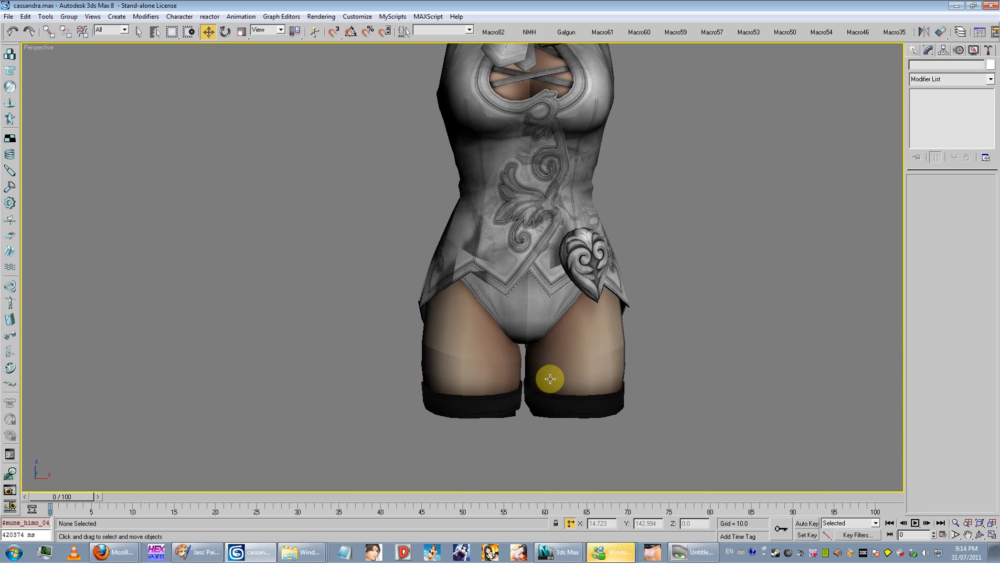
- Try to move the thighs mesh asi_belt_l_003_geo sideways, undo the move and hide the thighs
left_click(549, 377)
scroll(551, 332, "up", 3)
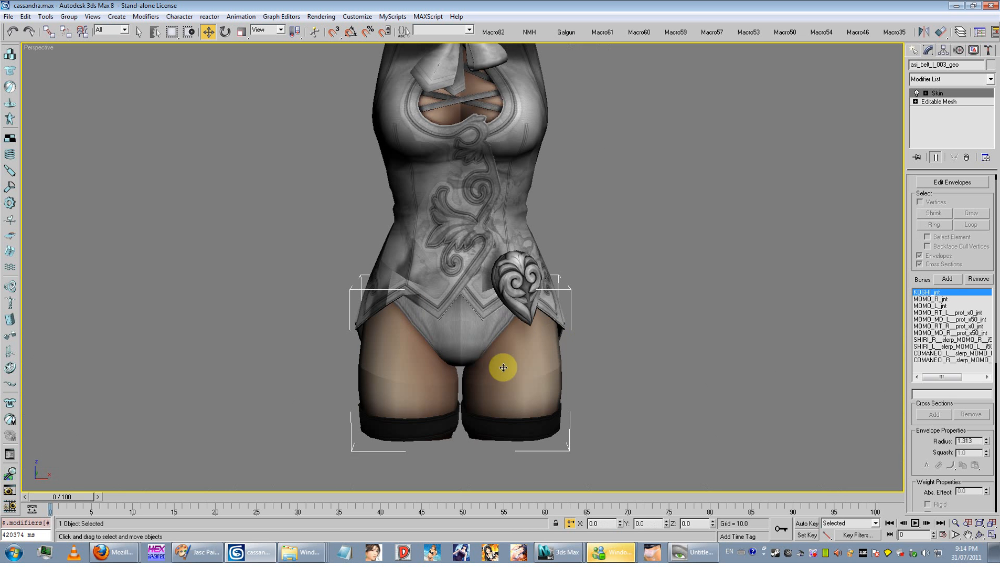
left_click_drag(504, 364, 744, 303)
key("ctrl+z")
right_click(585, 351)
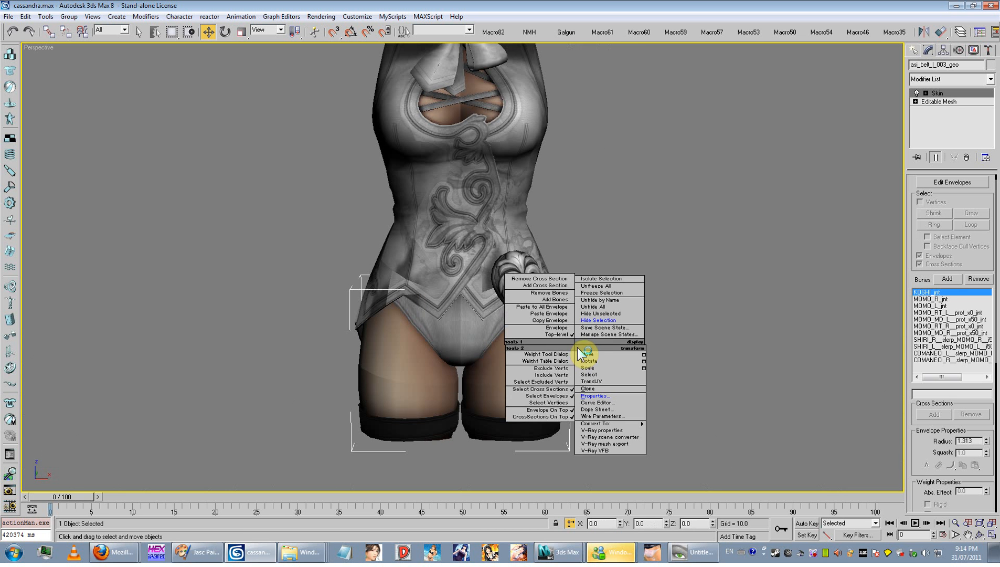
left_click(597, 325)
- Try to move the left thigh band asi_belt_l_001_geo sideways, undo the move and hide the band
left_click(510, 424)
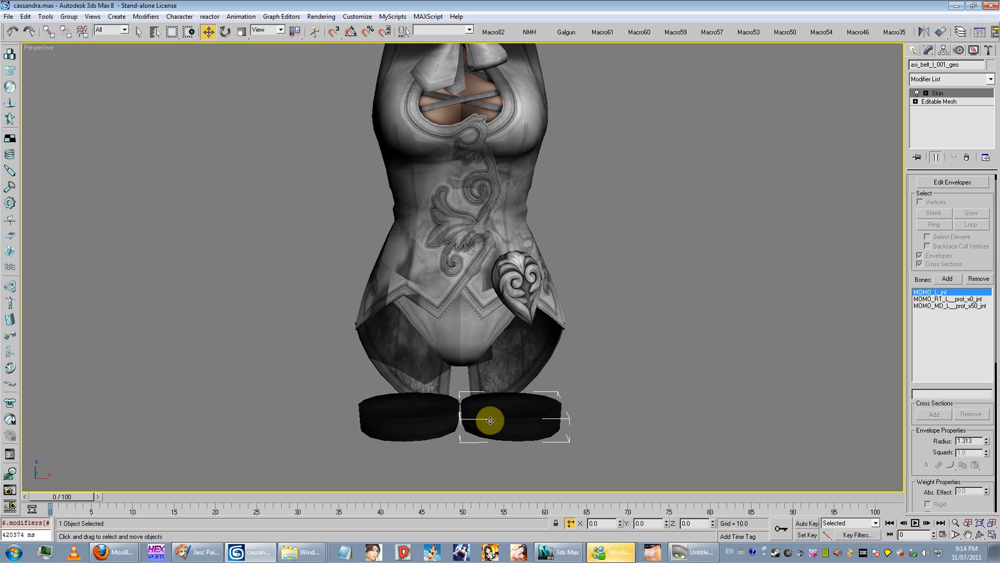
left_click_drag(487, 420, 652, 398)
key("ctrl+z")
right_click(588, 348)
left_click(615, 326)
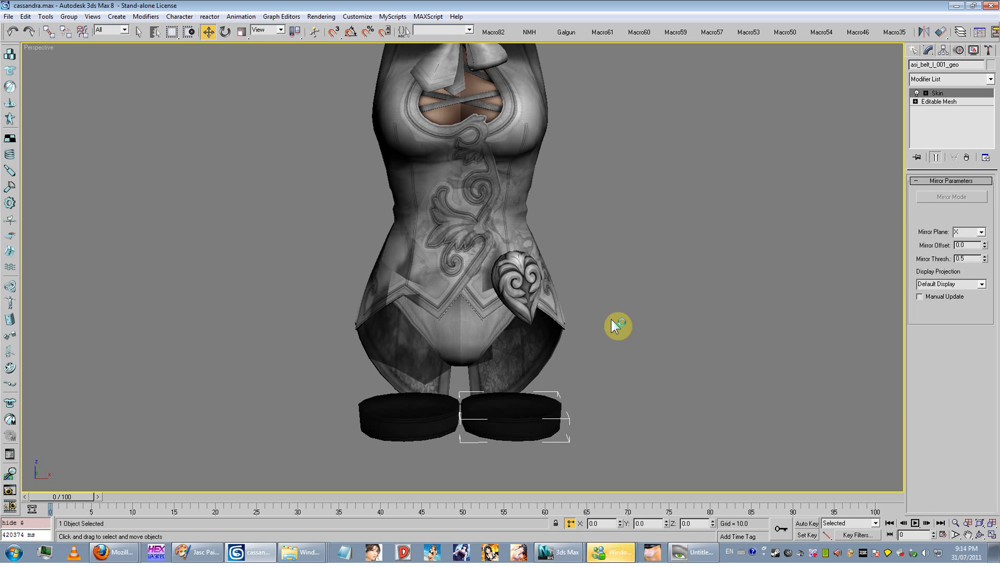
- Try to move the remaining thigh band mune_himo_04_005_geo sideways, undo the move and hide it
left_click_drag(409, 416, 569, 415)
key("ctrl+z")
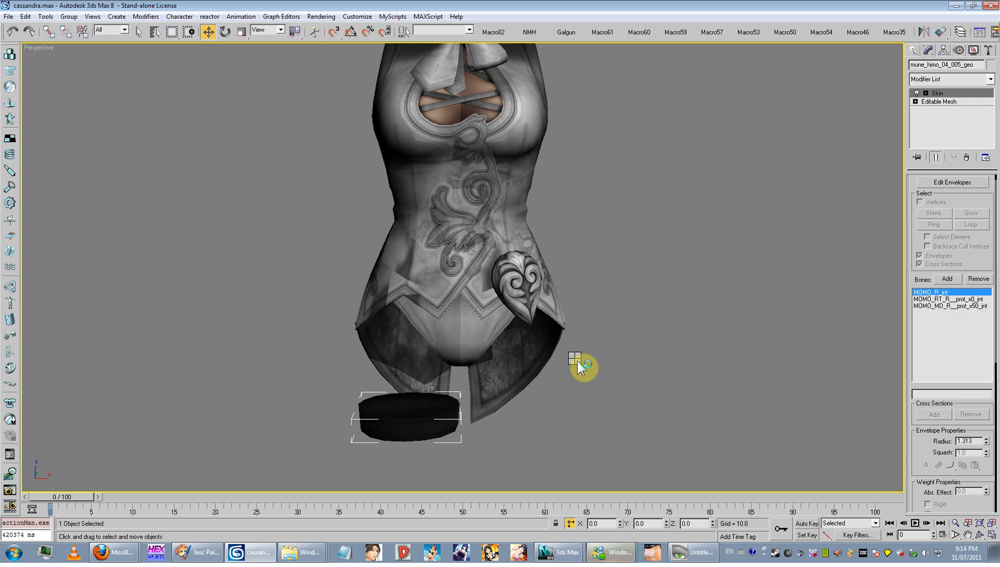
right_click(578, 360)
left_click(601, 331)
- Try to move the briefs mesh fuku_r_004_geo sideways away from the bodice
left_click_drag(464, 339, 620, 332)
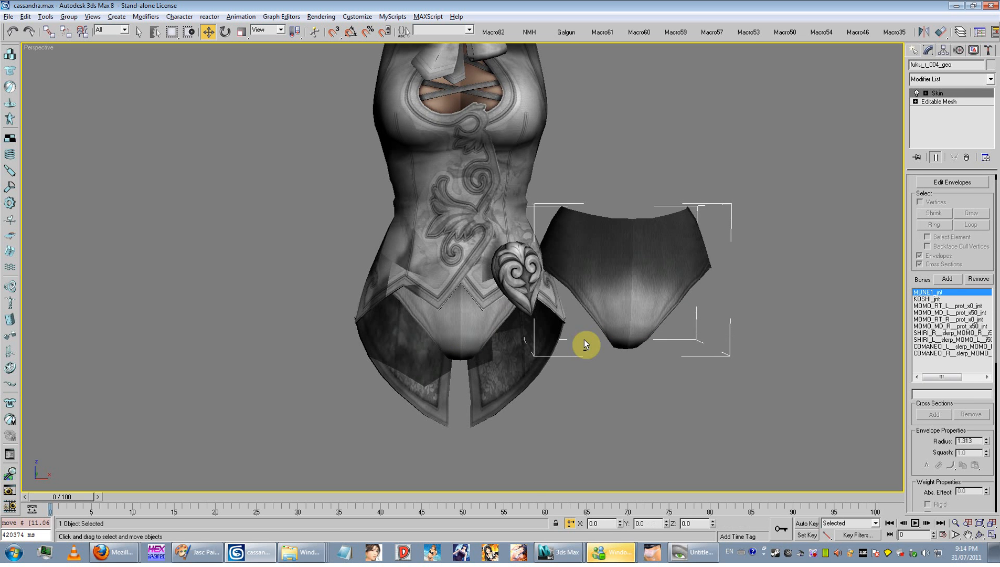
mouse_move(584, 339)
middle_mouse_down("alt")
mouse_move(628, 312)
mouse_move(601, 297)
mouse_move(567, 329)
mouse_move(572, 335)
middle_mouse_up("alt")
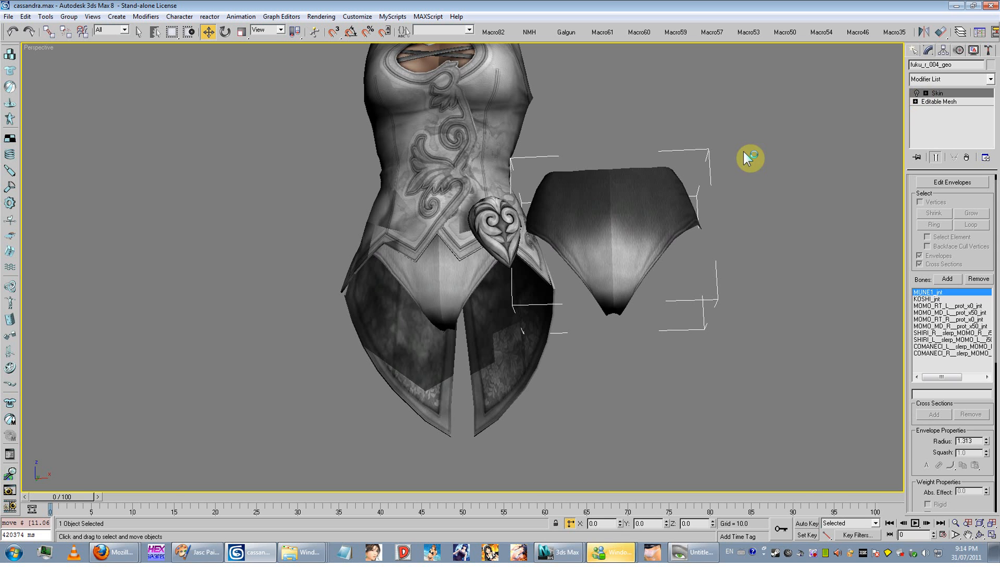
left_click_drag(579, 231, 655, 217)
- Move the duplicate briefs mesh Body2L5_008_geo far out among the set-aside parts with its Skin modifier off
left_click(435, 294)
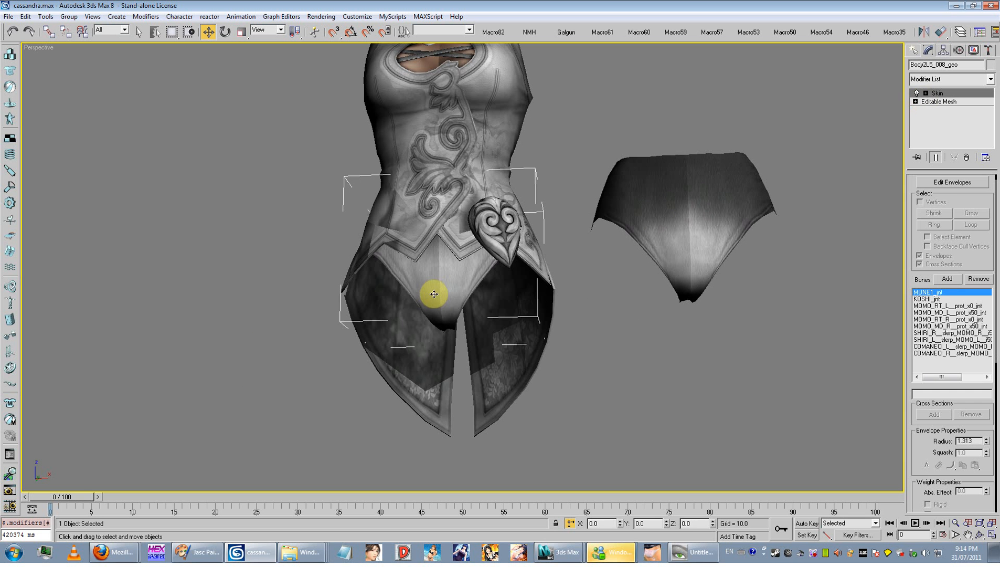
left_click_drag(434, 294, 194, 351)
middle_click_drag(195, 351, 565, 378, "alt")
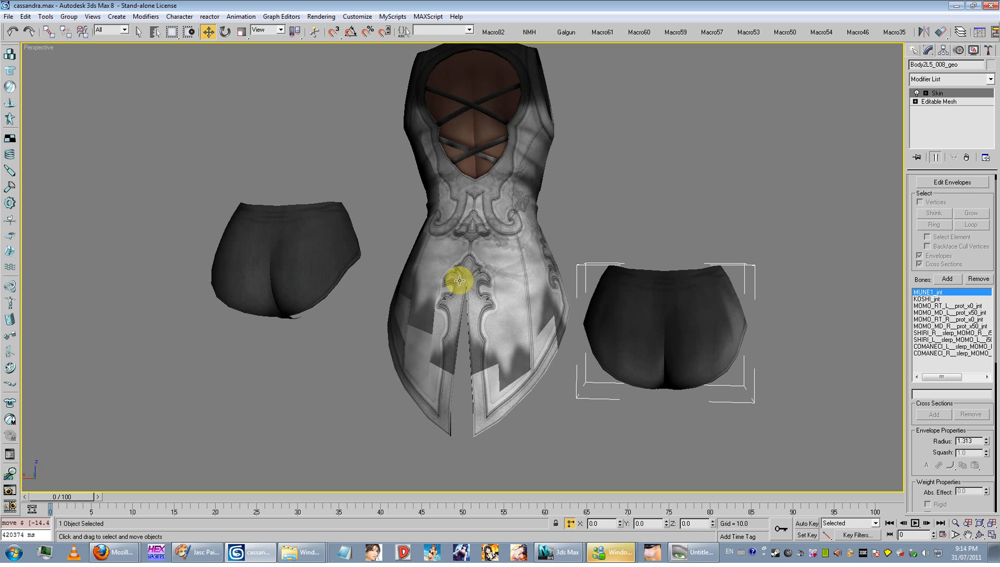
scroll(631, 313, "down", 5)
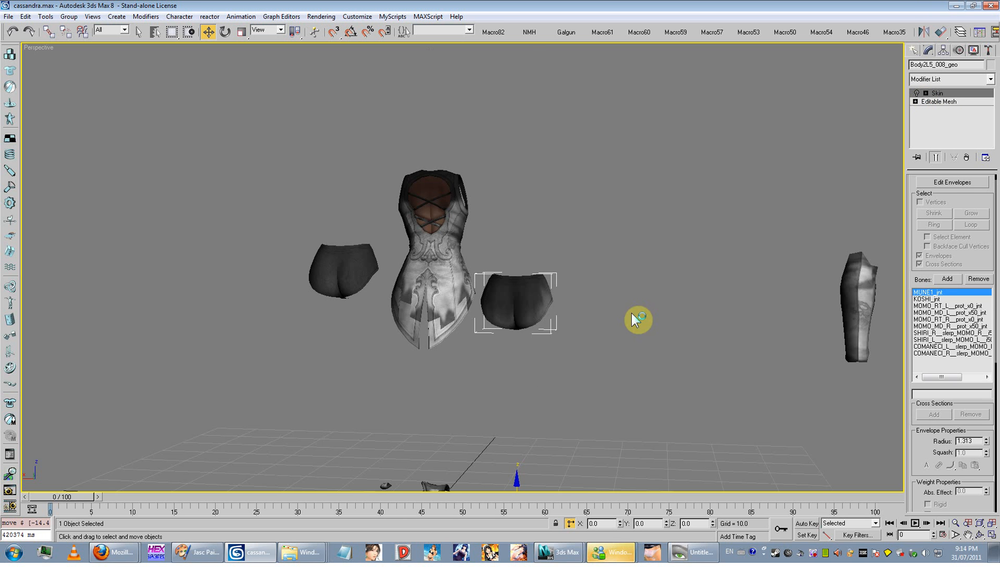
left_click_drag(514, 305, 970, 294)
left_click(345, 275)
left_click(920, 95)
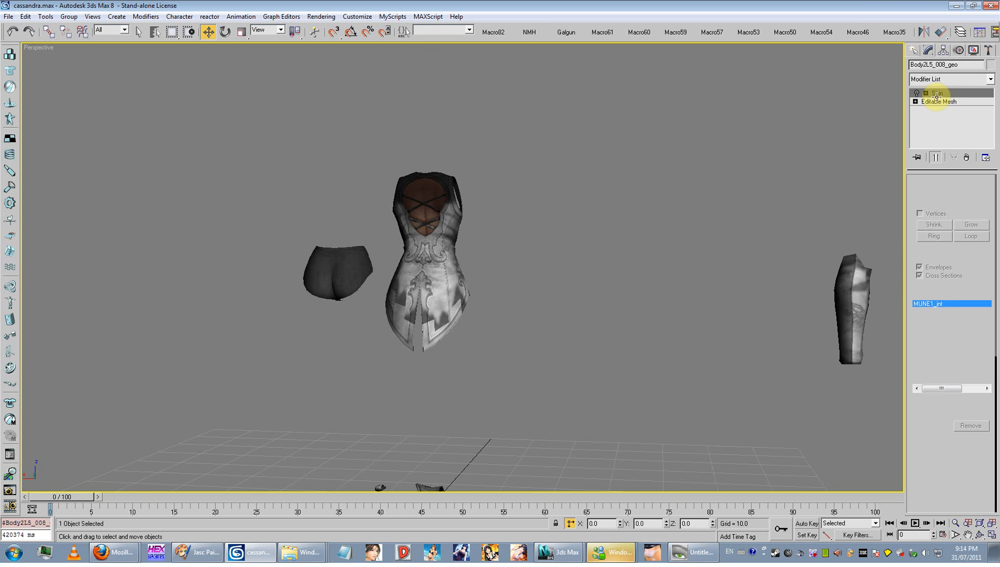
- Restore the briefs mesh fuku_r_004_geo to its place on the body and hide it
middle_click_drag(616, 277, 438, 299, "alt")
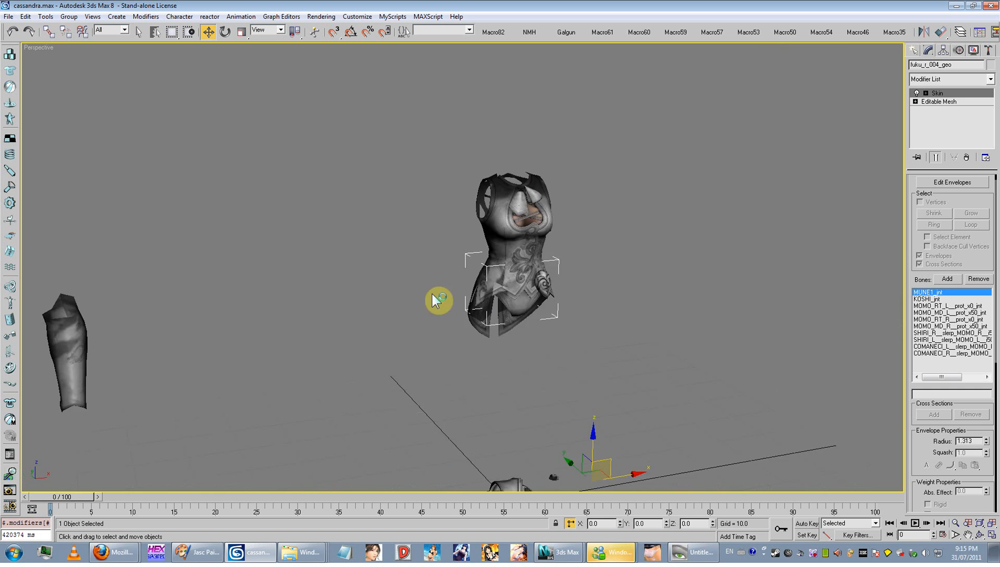
scroll(472, 297, "up", 5)
right_click(604, 298)
left_click(611, 305)
- Try to move the partial bodice mesh Body2L5_007_geo about 16 units sideways and undo the move
left_click(476, 330)
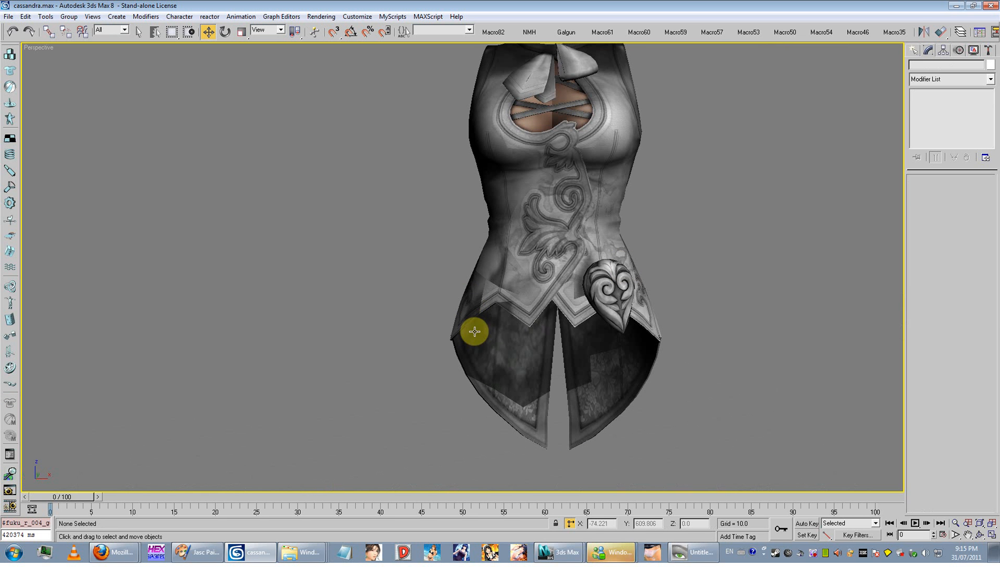
left_click_drag(358, 322, 252, 326)
scroll(323, 318, "down", 5)
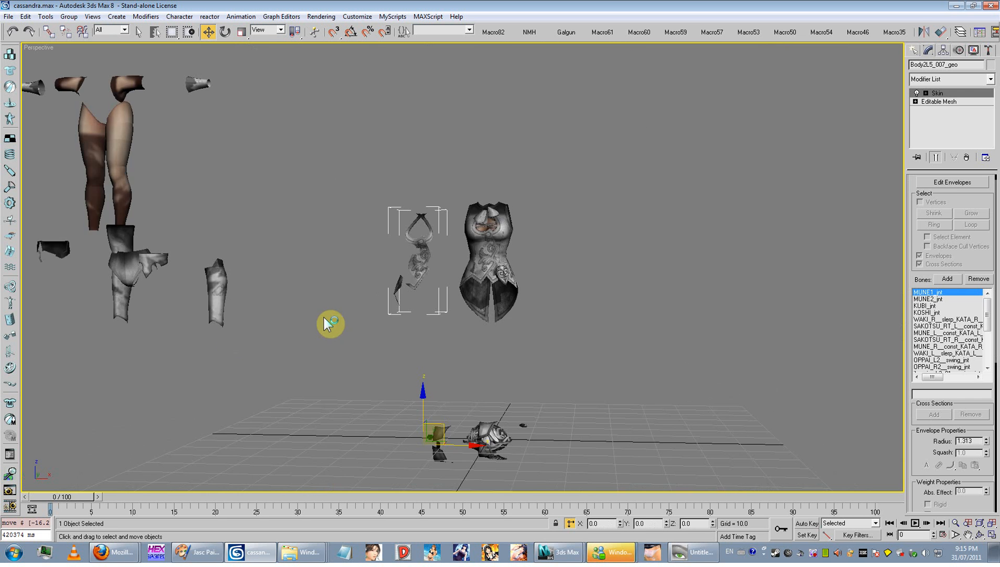
middle_click_drag(323, 318, 386, 320)
key("ctrl+z")
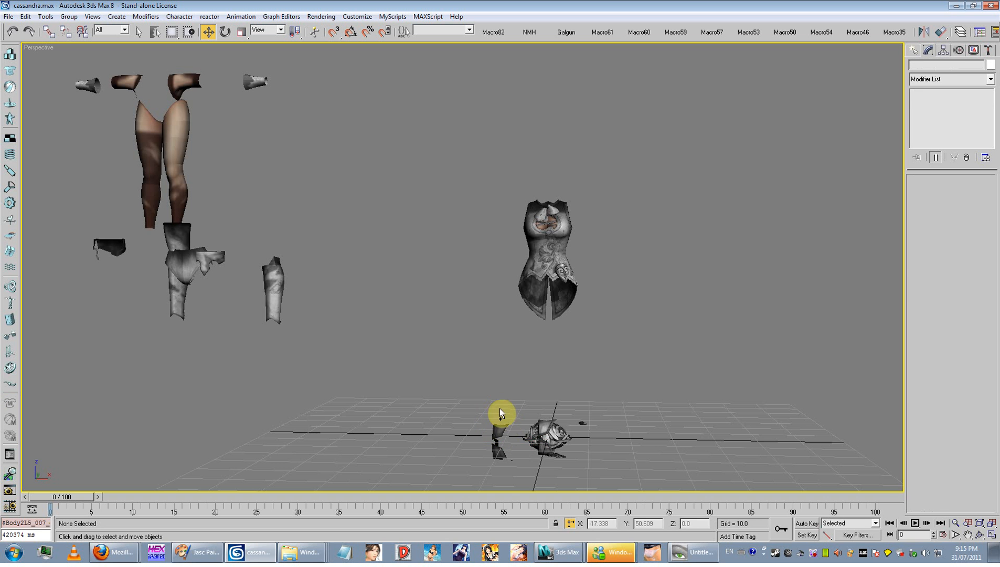
- Move the partial bodice mesh Body2L5_007_geo beside the set-aside legs with its Skin modifier off
left_click_drag(515, 423, 328, 397)
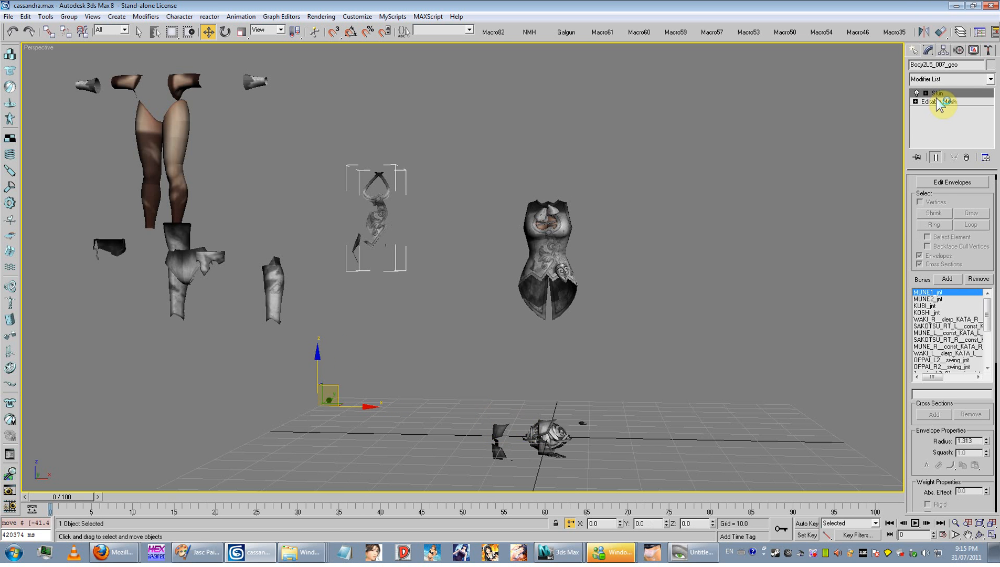
left_click(341, 395)
key("ctrl+z")
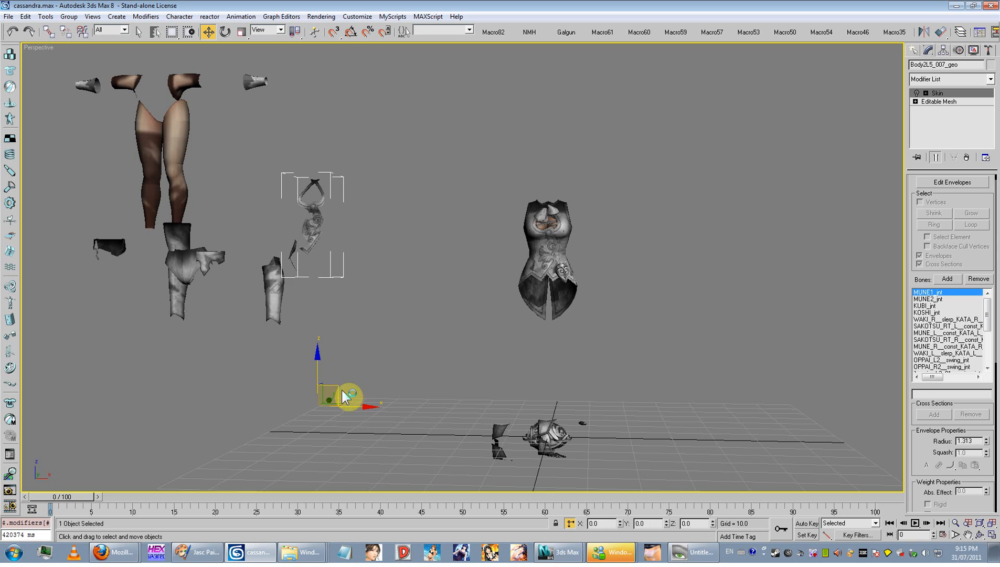
left_click_drag(328, 386, 184, 335)
- Move the half-bodice mesh Body2L5_006_geo about 62 units sideways to the set-aside parts, with its Skin modifier off
scroll(324, 343, "up", 5)
middle_click_drag(424, 347, 434, 255)
scroll(342, 348, "up", 3)
left_click(332, 331)
scroll(332, 331, "down", 5)
scroll(350, 295, "down", 3)
left_click_drag(541, 363, 297, 358)
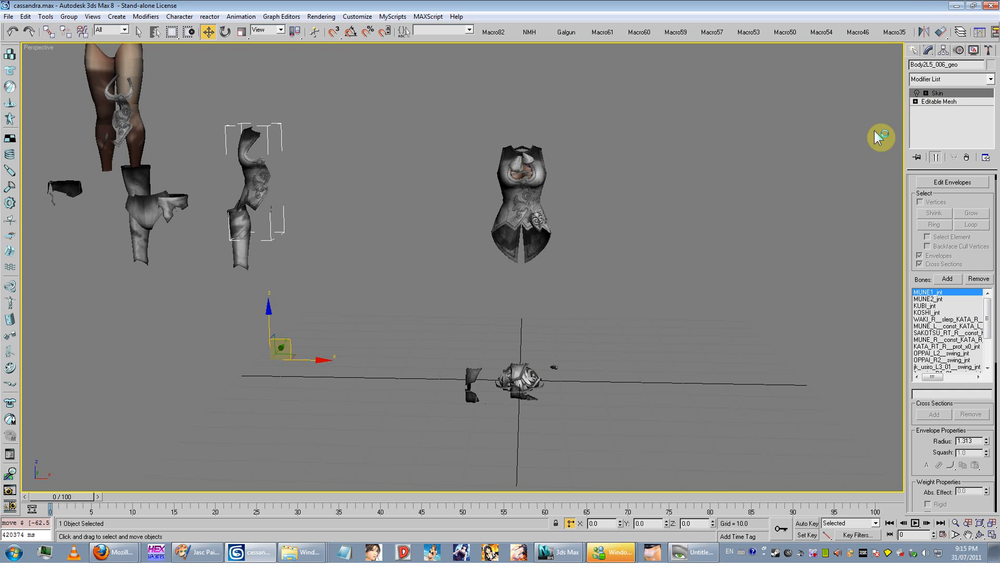
- Move the bodice trim mesh fuku_r_003_geo about 81 units sideways to the set-aside parts, with its Skin modifier off
scroll(516, 274, "up", 5)
left_click(489, 262)
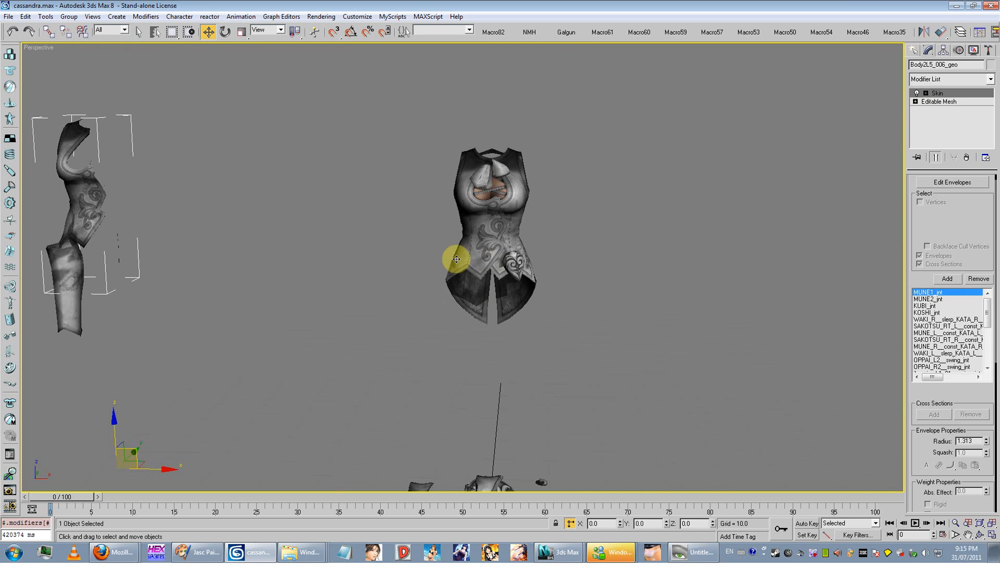
scroll(467, 279, "down", 5)
left_click_drag(528, 360, 198, 339)
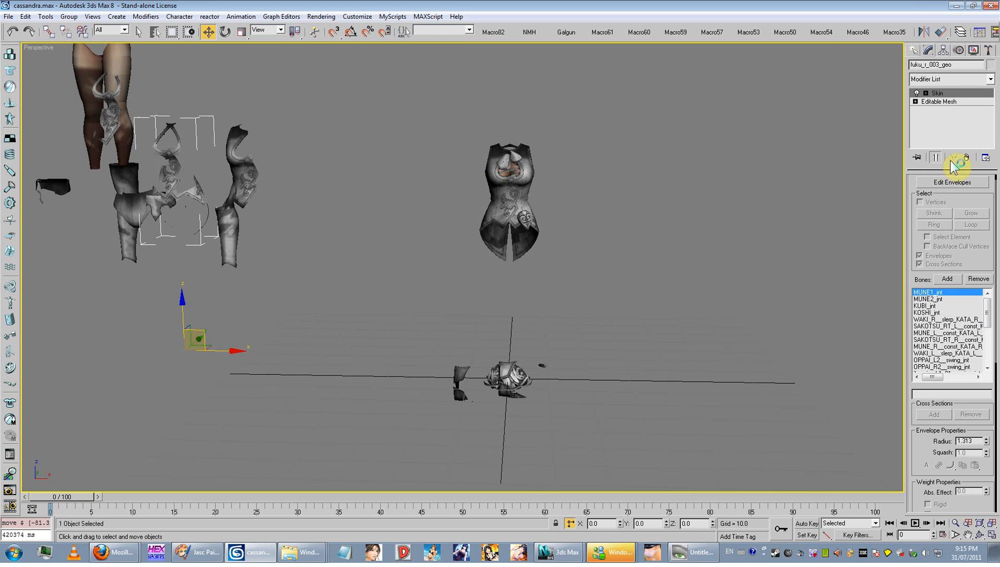
left_click(635, 190)
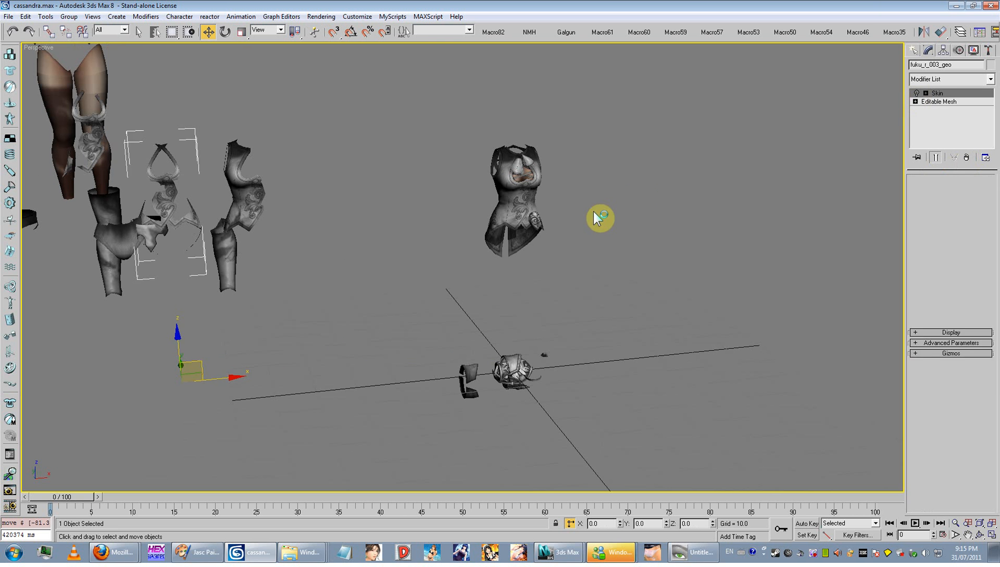
- Try to move the full bodice mesh fuku_r_001_geo about 52 units sideways, undo the move and hide the bodice
left_click(513, 223)
middle_click_drag(514, 223, 584, 351, "alt")
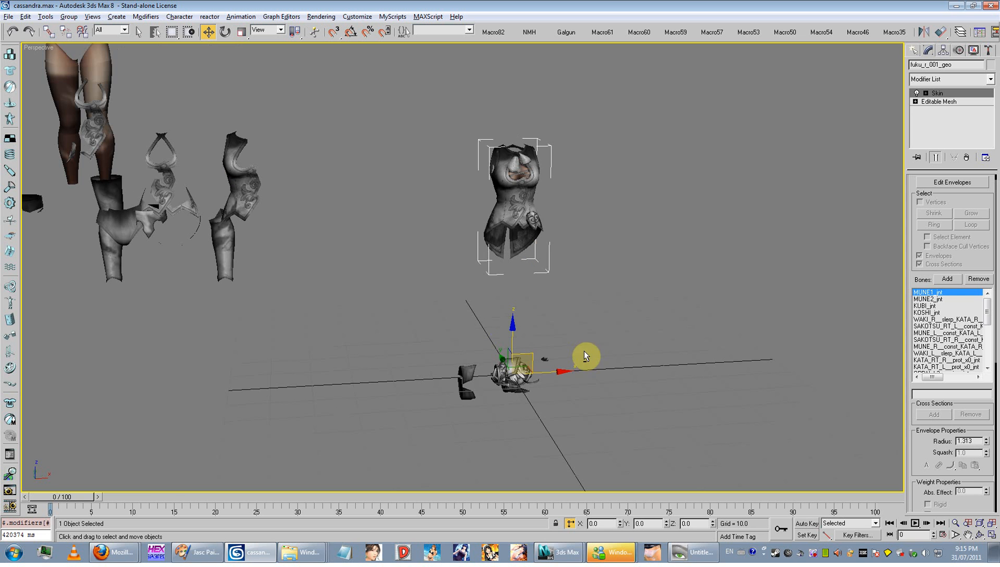
left_click_drag(529, 353, 317, 357)
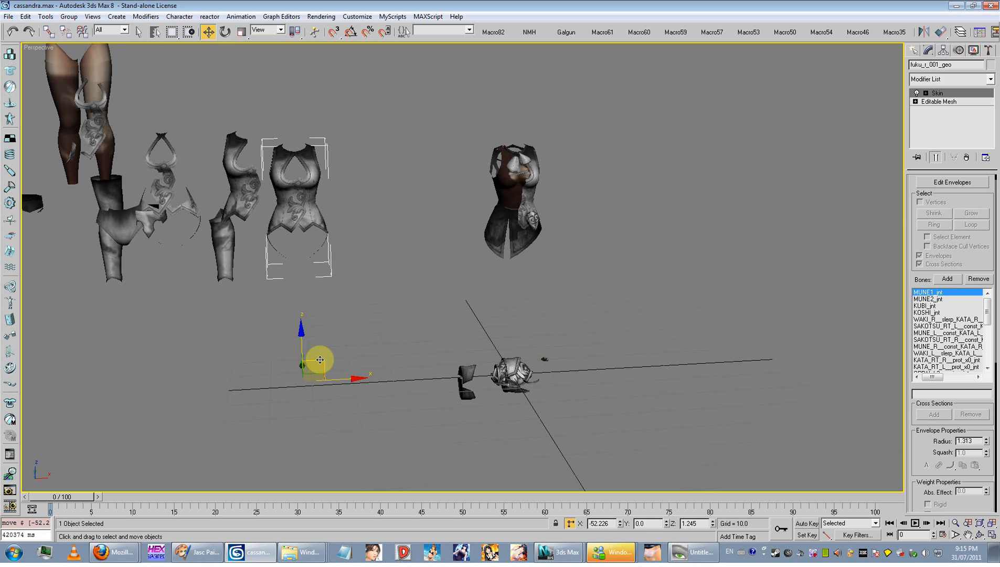
middle_click_drag(317, 358, 512, 347, "alt")
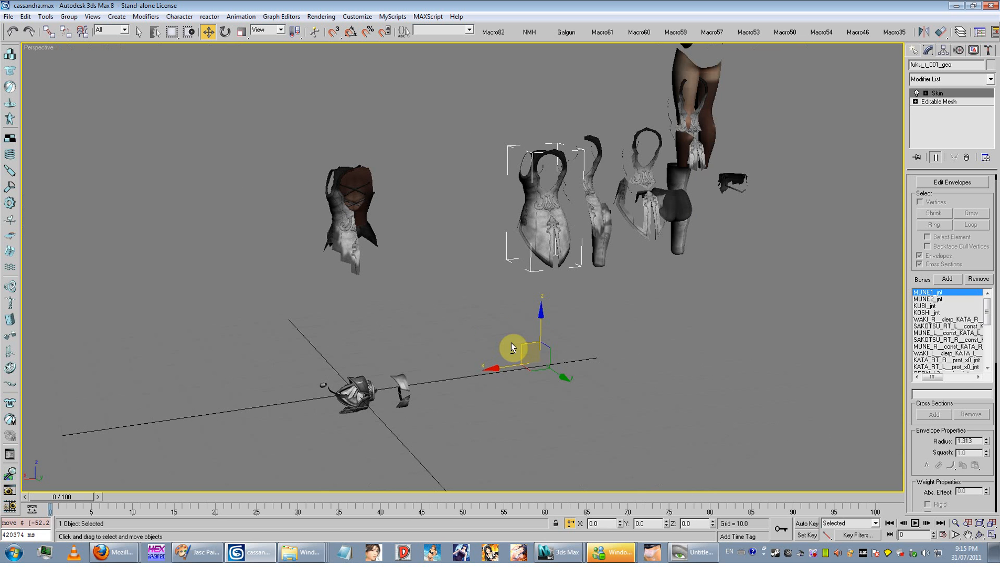
key("ctrl+z")
right_click(412, 264)
left_click(434, 249)
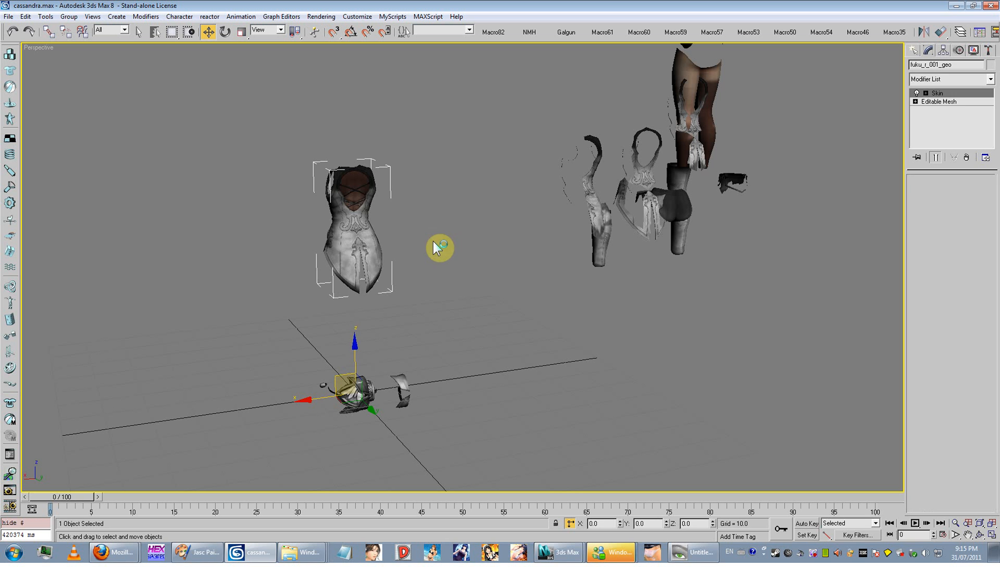
- Move the duplicate bodice mesh Body2L5_005_geo about 93 units sideways to the set-aside parts, with its Skin modifier off
left_click_drag(341, 253, 625, 193)
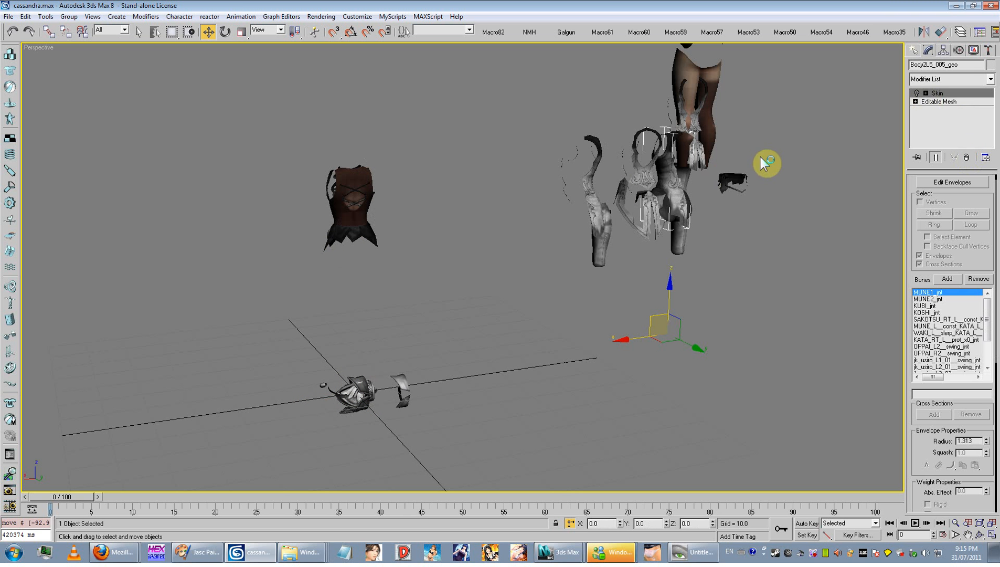
left_click(409, 343)
- Try to move the chest bow mesh tai04_001_geo sideways, undo the move and hide the bow
middle_click_drag(403, 336, 525, 341, "alt")
middle_click_drag(524, 341, 338, 405)
scroll(368, 394, "up", 4)
scroll(317, 409, "down", 6)
scroll(475, 232, "up", 5)
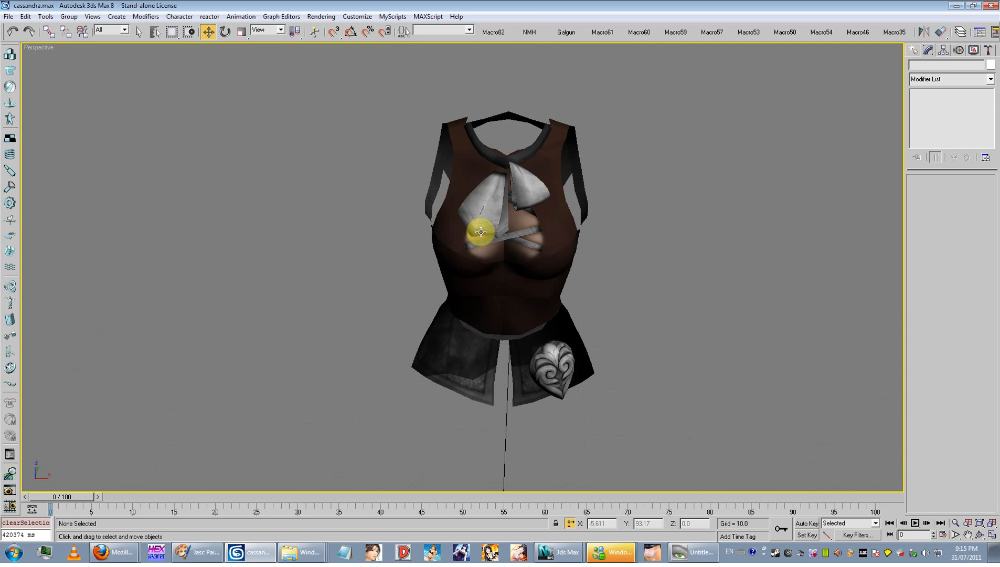
left_click(430, 240)
left_click_drag(430, 240, 391, 243)
key("ctrl+z")
right_click(525, 203)
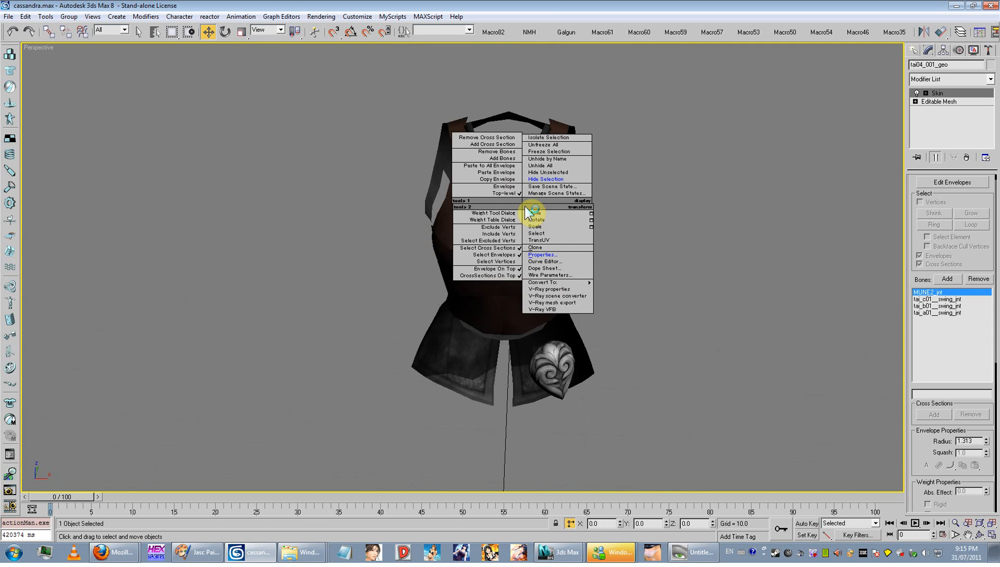
left_click(546, 183)
- Move the duplicate bow mesh pa1:tai05_bk1_002_geo about 47 units away from the torso with its Skin modifier off
left_click(514, 196)
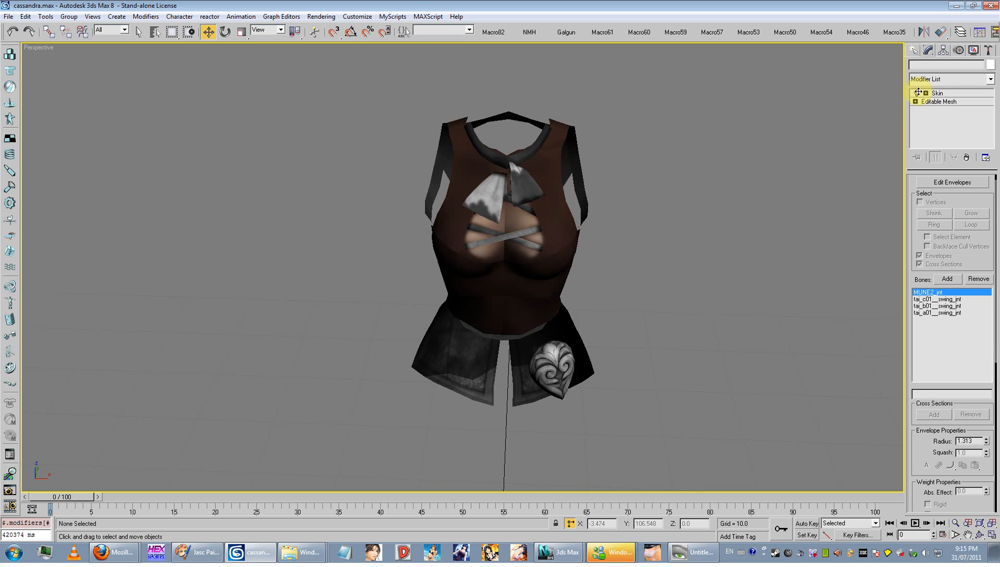
left_click_drag(491, 193, 263, 241)
key("Delete")
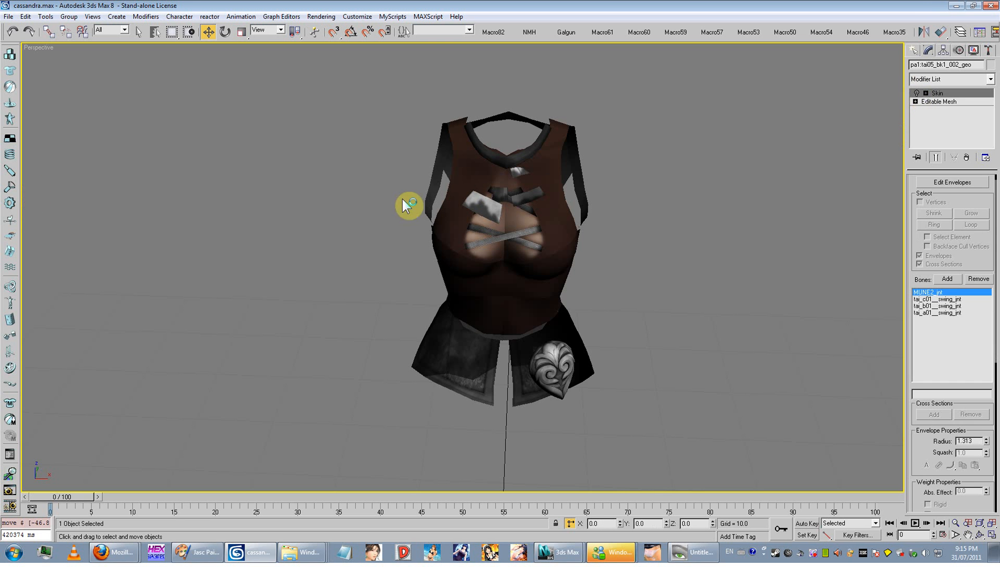
left_click(486, 196)
left_click(646, 212)
- Move the remaining bow piece pa1:tai05_bk1_001_geo away from the chest to the set-aside parts
left_click(525, 205)
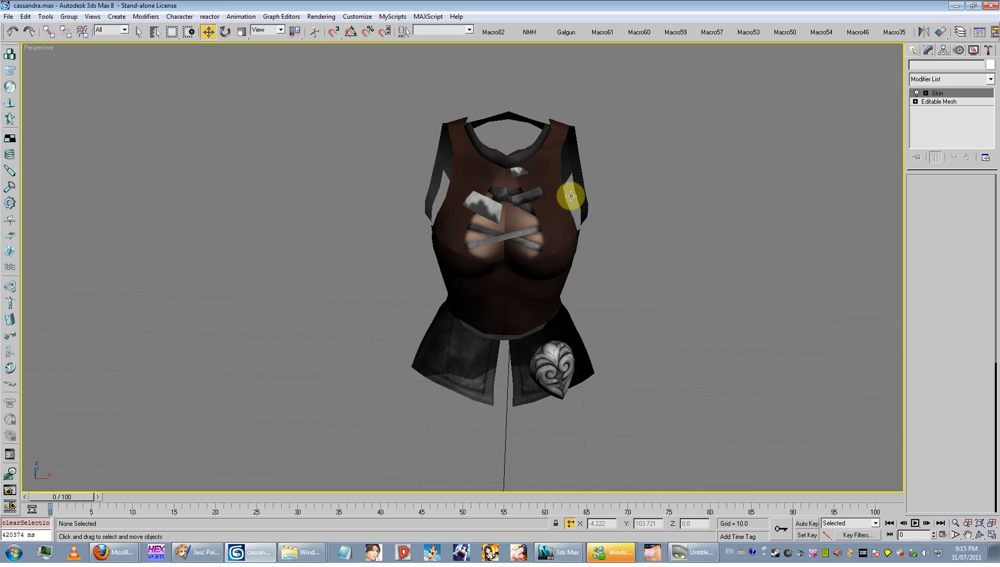
left_click(492, 208)
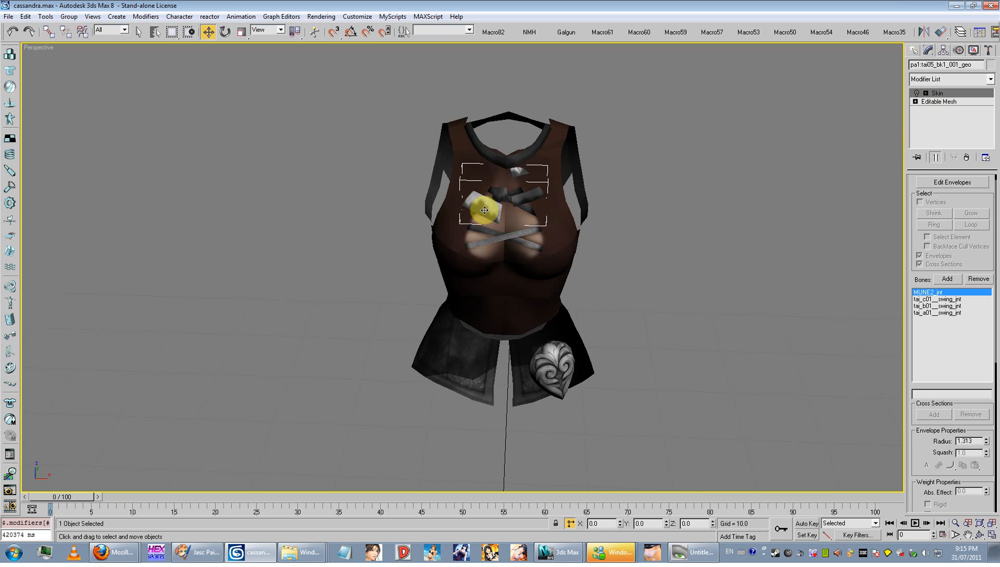
middle_click_drag(503, 228, 502, 281, "alt")
- Move the partial coat-tail mesh Body2L5_004_geo sideways away from the torso with its Skin modifier off
left_click(482, 357)
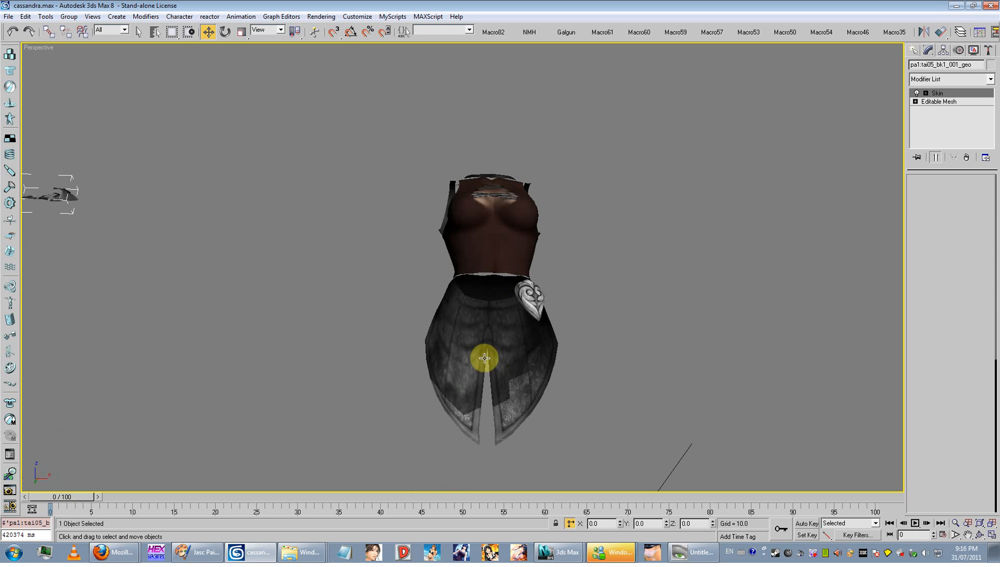
left_click_drag(480, 357, 232, 313)
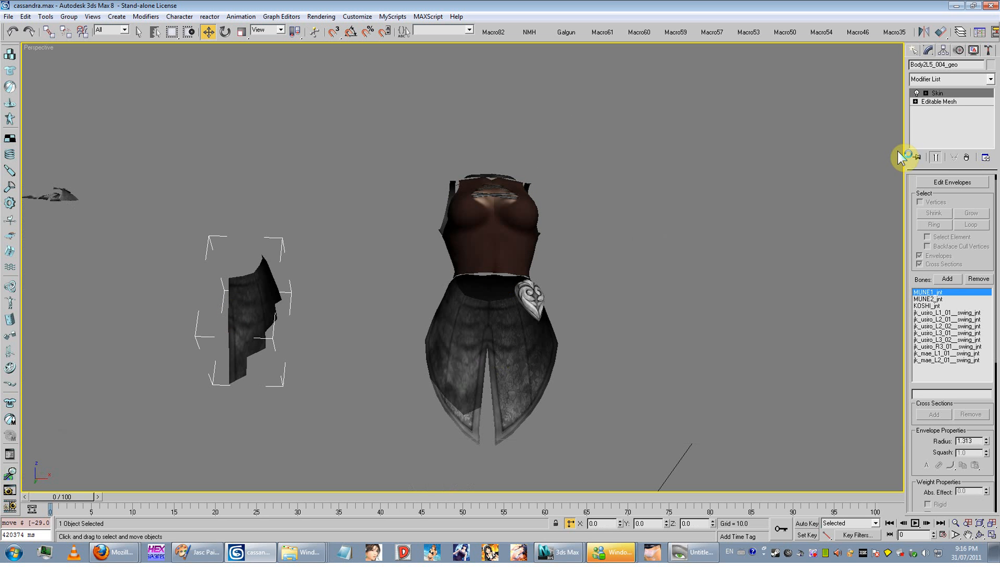
left_click_drag(310, 297, 157, 294)
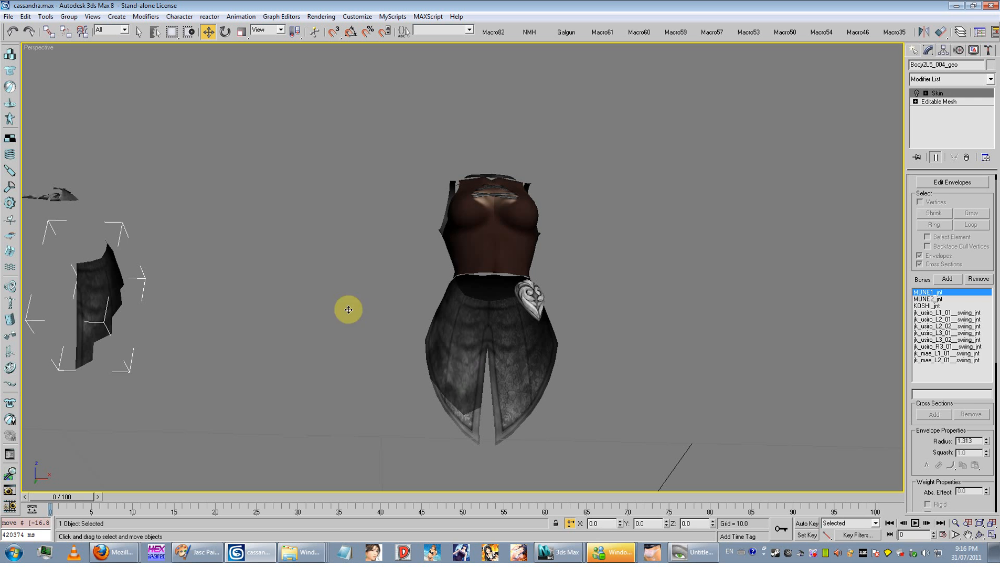
- Move the other partial coat-tail mesh Body2L5_003_geo sideways beside the set-aside coat-tail piece with its Skin modifier off
left_click(465, 342)
left_click_drag(466, 368, 194, 323)
left_click(916, 93)
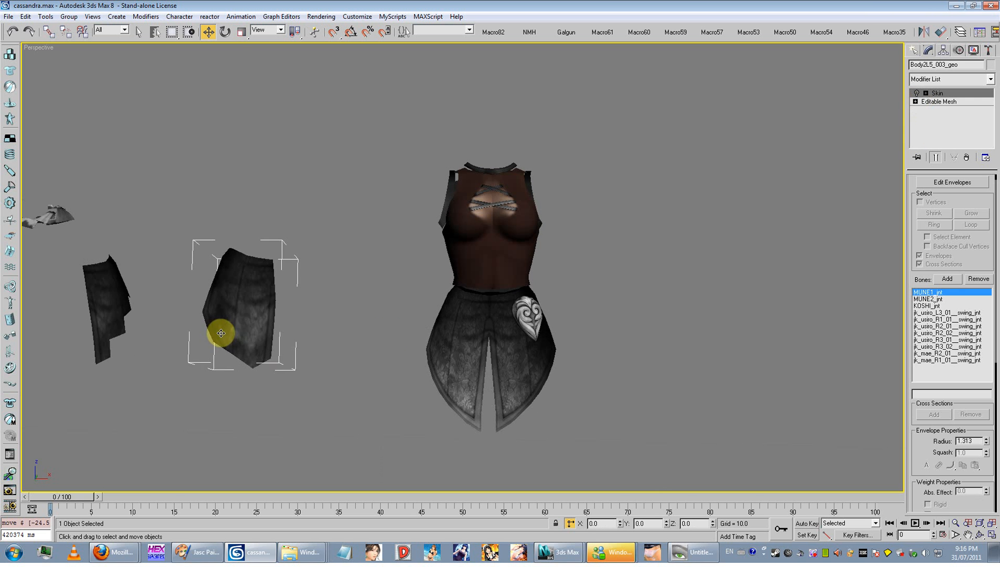
- Try to move the strap-and-skirt mesh fuku_r_002_geo sideways and undo the move
left_click_drag(498, 356, 630, 346)
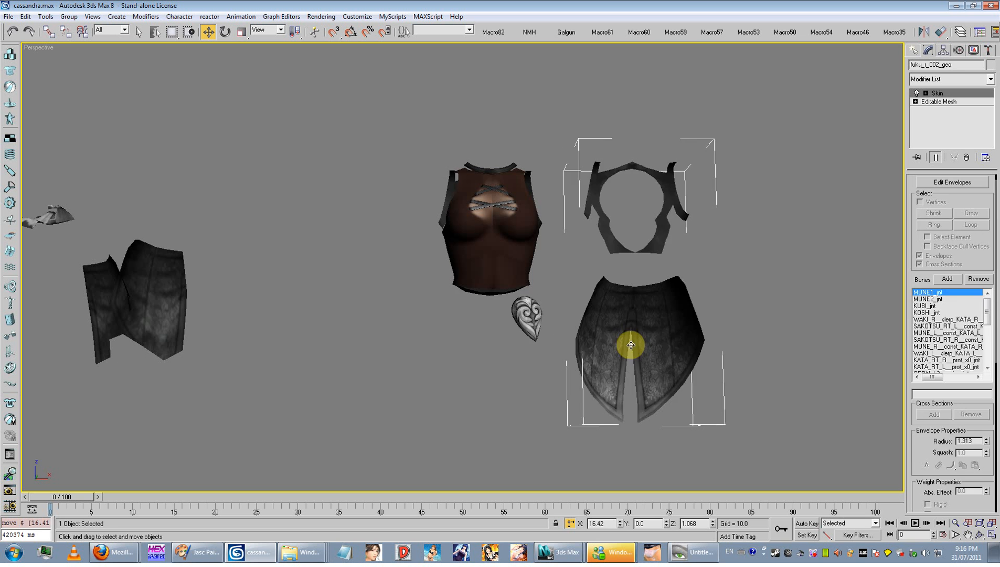
key("ctrl+z")
left_click(596, 348)
- Move the duplicate hip ornament kosipin1__FUNC_001_geo about 54 units away from the coat to the set-aside parts
left_click_drag(535, 323, 16, 268)
scroll(484, 410, "down", 5)
middle_click_drag(485, 411, 474, 315)
scroll(467, 374, "up", 5)
middle_click_drag(473, 315, 484, 354)
scroll(484, 354, "up", 3)
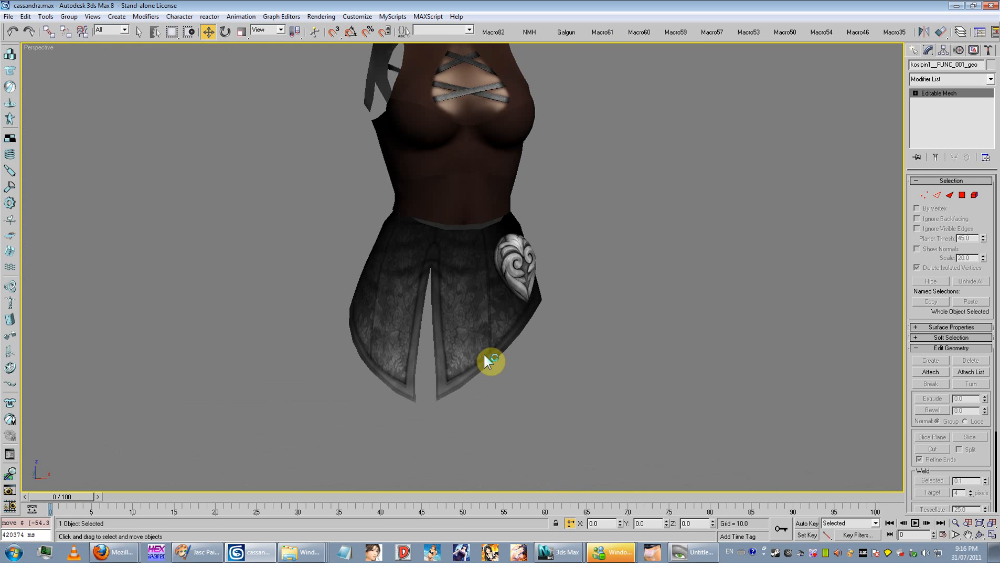
- Hide the coat skirt mesh fuku_r_002_geo below the vest
left_click(474, 269)
right_click(474, 270)
left_click(490, 255)
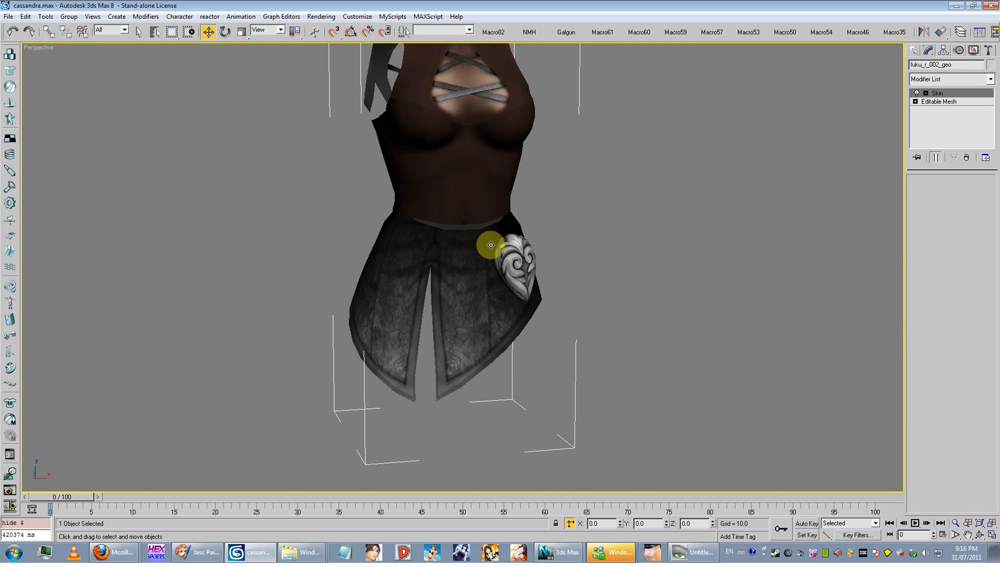
scroll(489, 241, "down", 3)
left_click(468, 285)
right_click(482, 270)
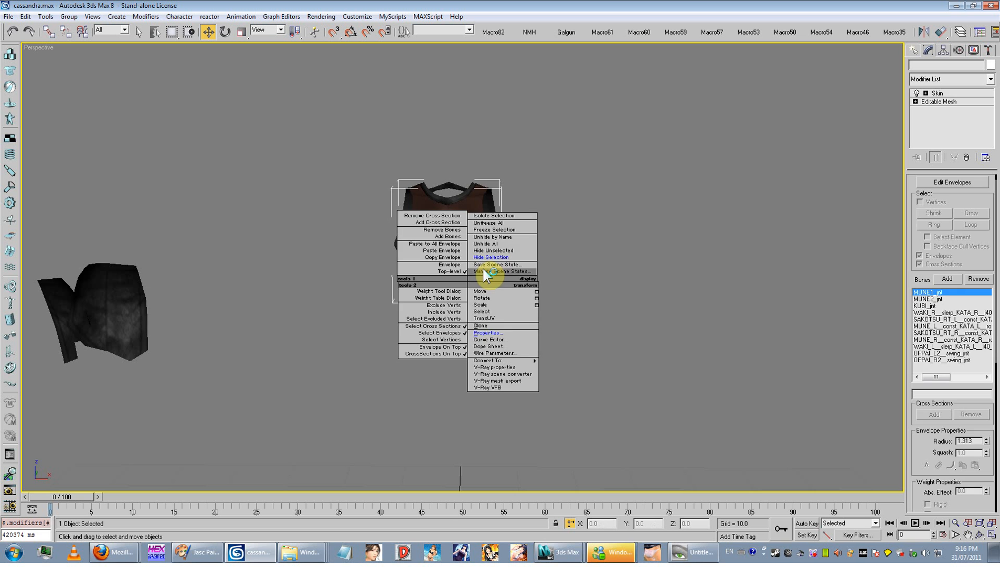
left_click(482, 260)
- Hide the brown upper vest mesh and the dark strap frame around the chest
left_click(482, 259)
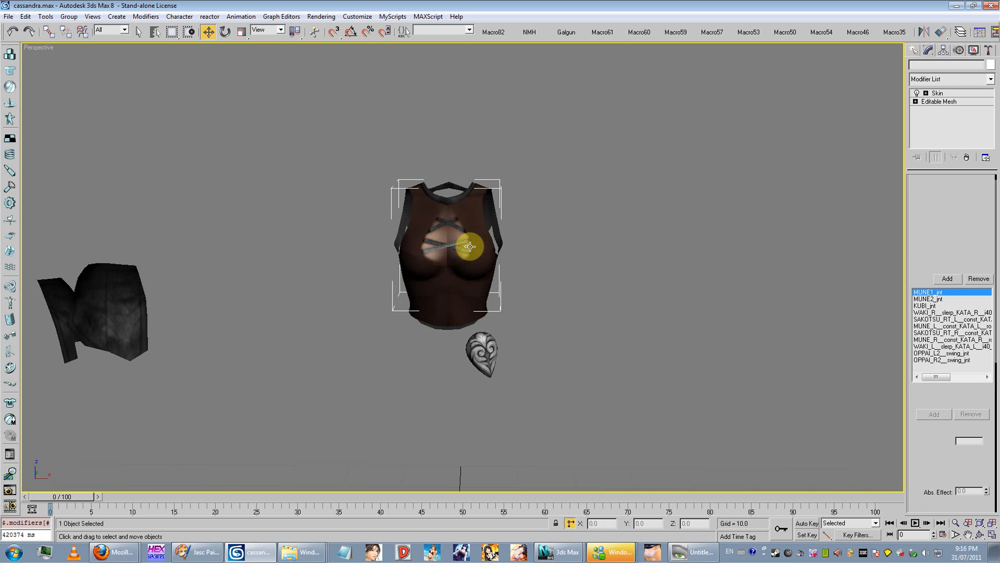
right_click(484, 229)
left_click(492, 231)
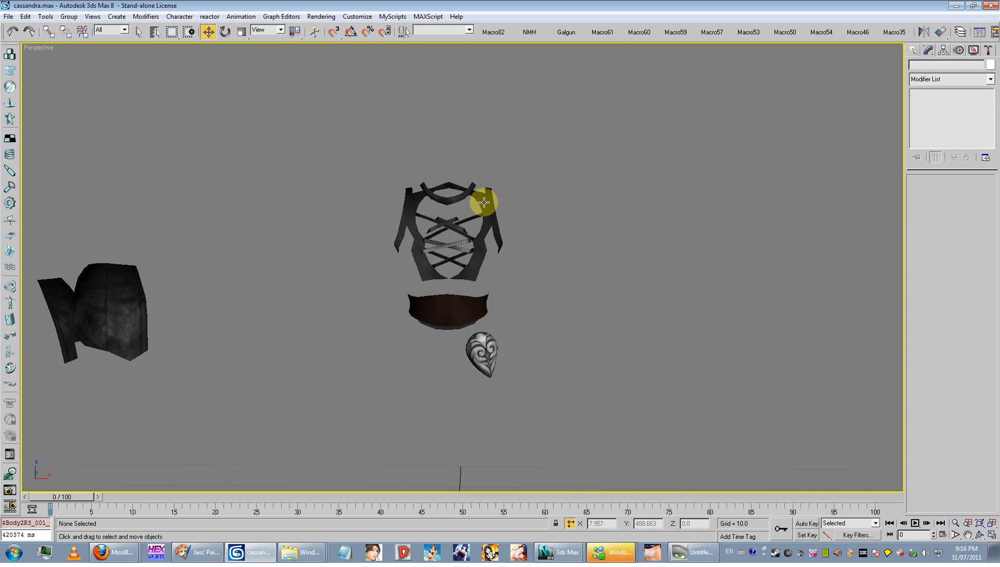
left_click(479, 204)
right_click(482, 206)
left_click(504, 176)
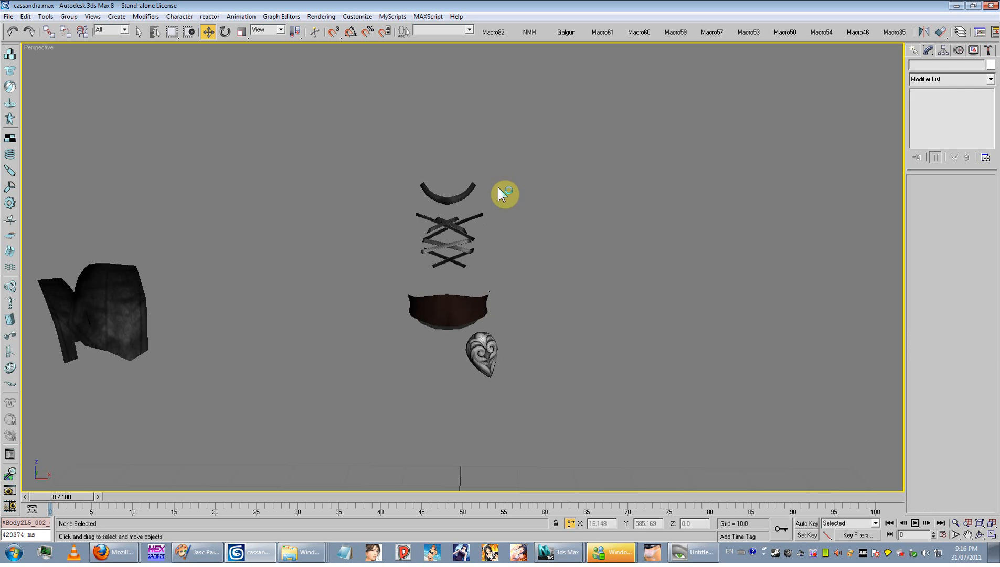
- Hide the chest lacing mune_himo_04_001_geo and the brown waist piece Body2L5_001_geo
left_click(457, 229)
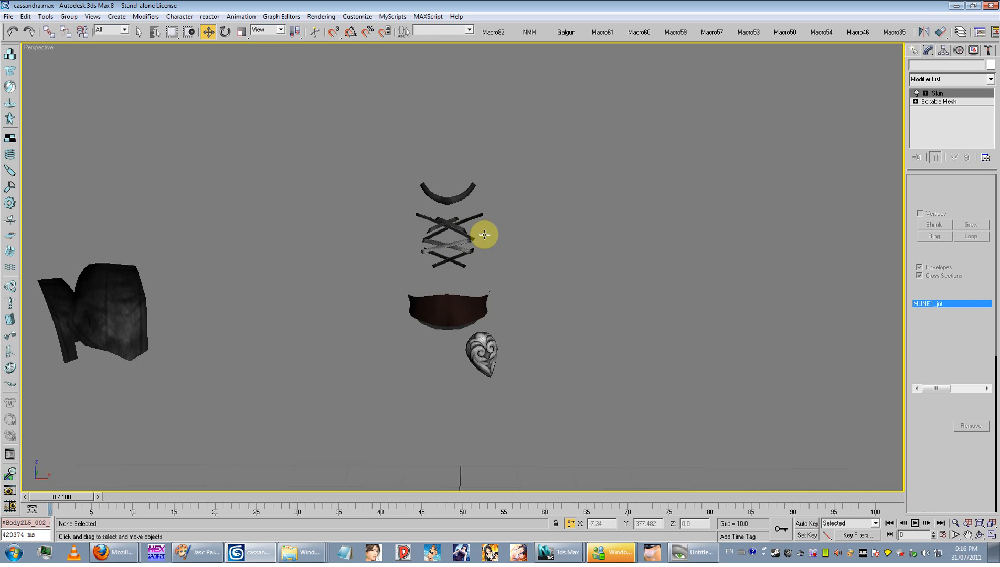
right_click(512, 229)
left_click(536, 212)
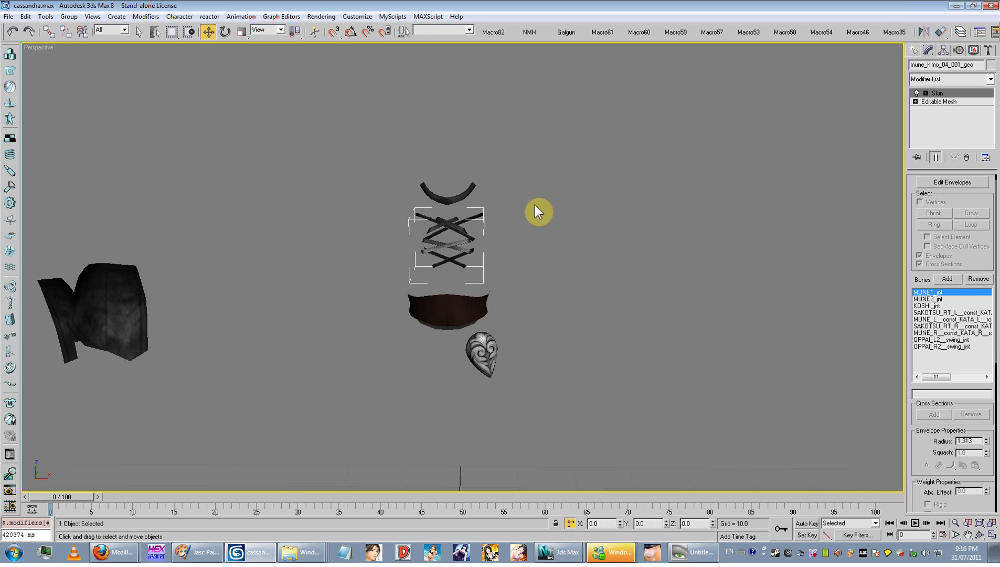
left_click(440, 308)
right_click(449, 299)
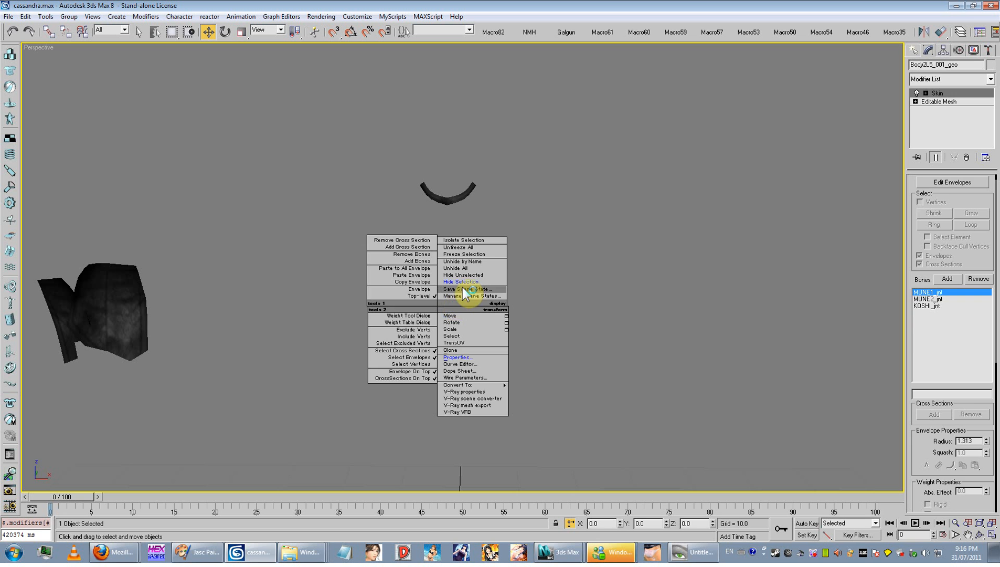
left_click(469, 290)
- Hide the dark collar strip and the dark waist piece above the hip ornament
left_click(466, 190)
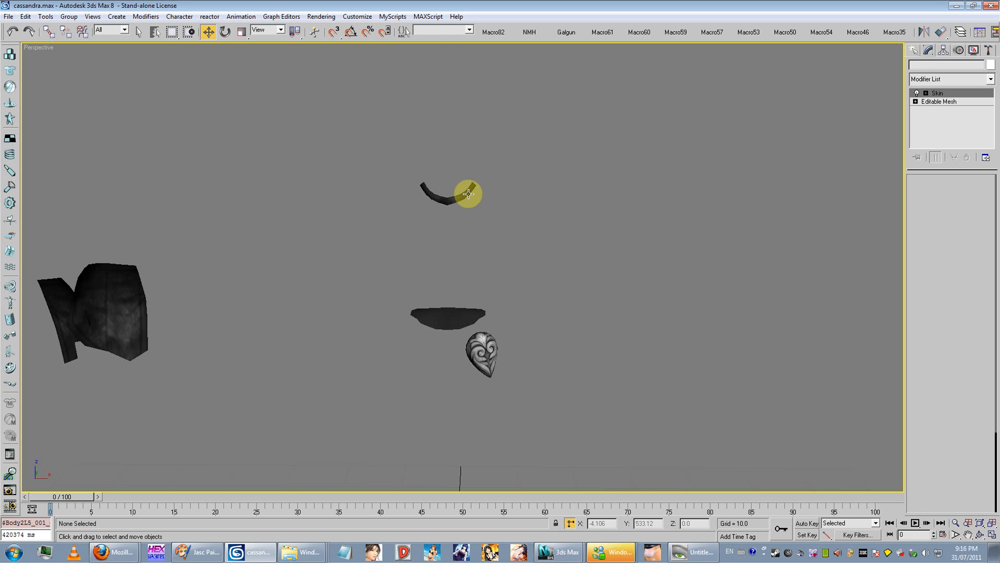
right_click(519, 199)
left_click(541, 172)
left_click(457, 317)
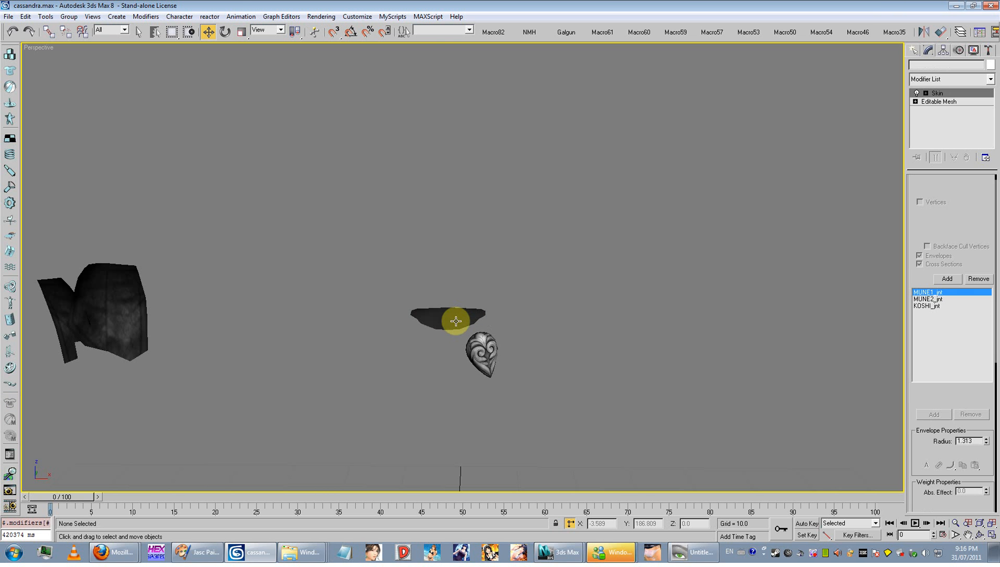
right_click(455, 315)
left_click(475, 298)
- Move the remaining hip ornament kosipin2__FUNC_001_geo about 33 units sideways, away from the character's position
scroll(468, 301, "down", 3)
middle_click_drag(446, 394, 461, 347)
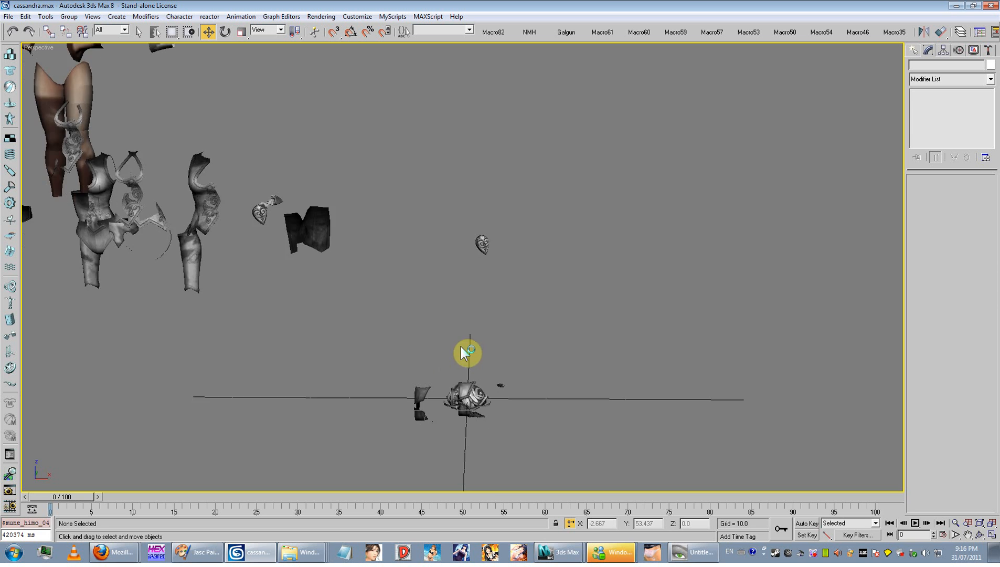
scroll(461, 347, "up", 2)
middle_click_drag(593, 213, 455, 251, "alt")
left_click(445, 240)
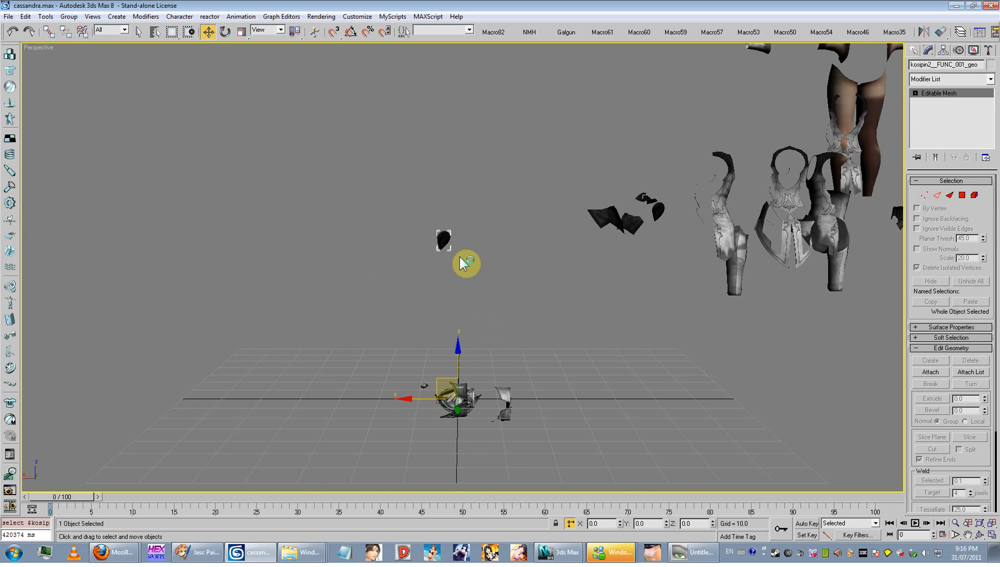
left_click_drag(446, 239, 322, 290)
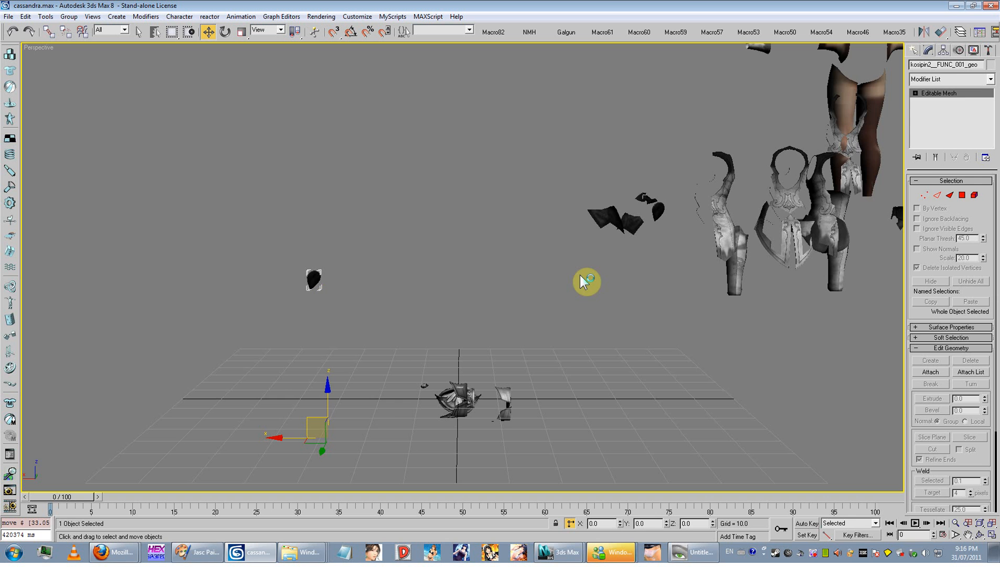
- Select the hip ornament with the stray parts lying at the origin, 16 objects, and move them sideways along X off the grid centre
left_click_drag(567, 262, 250, 427)
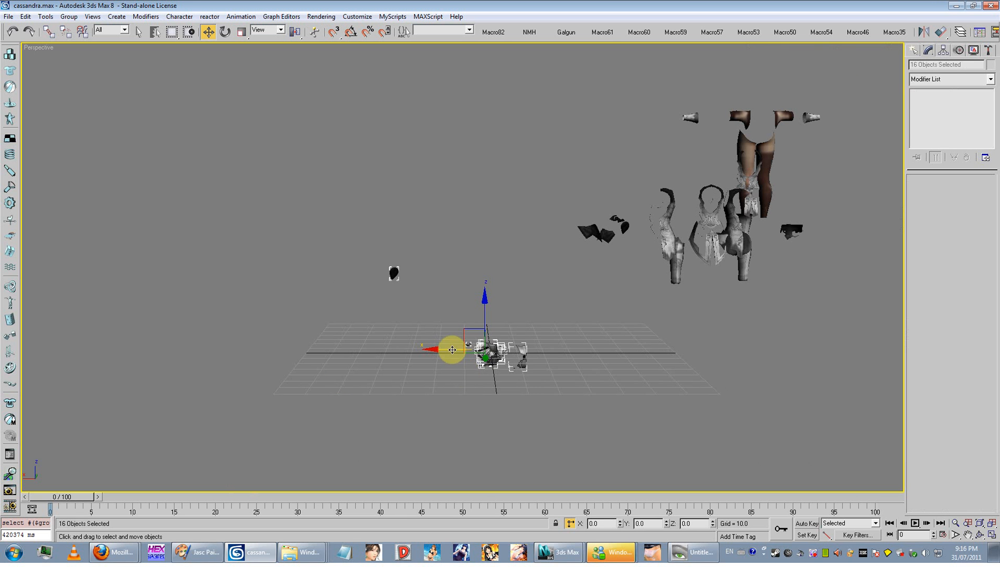
left_click_drag(451, 350, 293, 359)
left_click(448, 342)
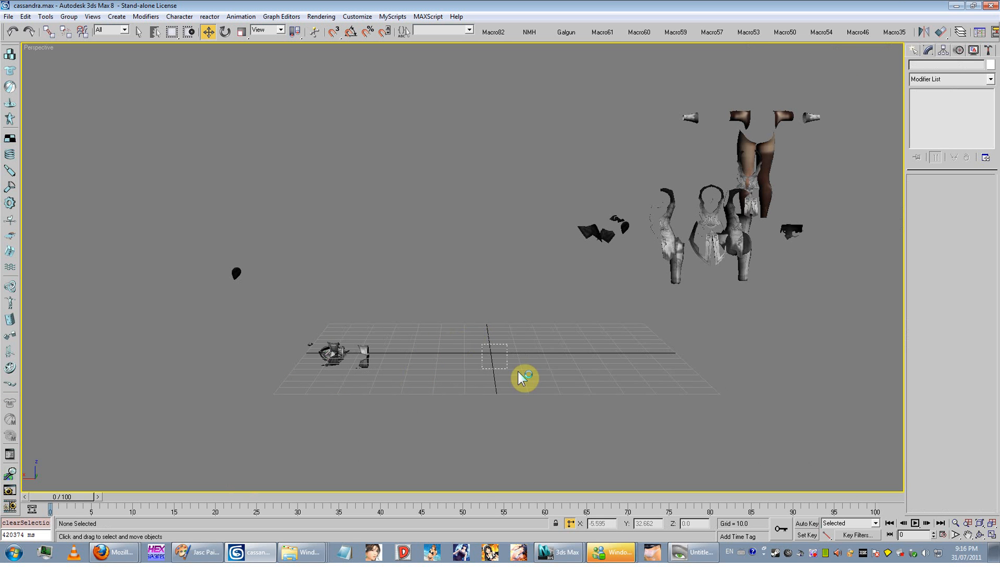
middle_click_drag(444, 383, 627, 391, "alt")
key("ctrl+z")
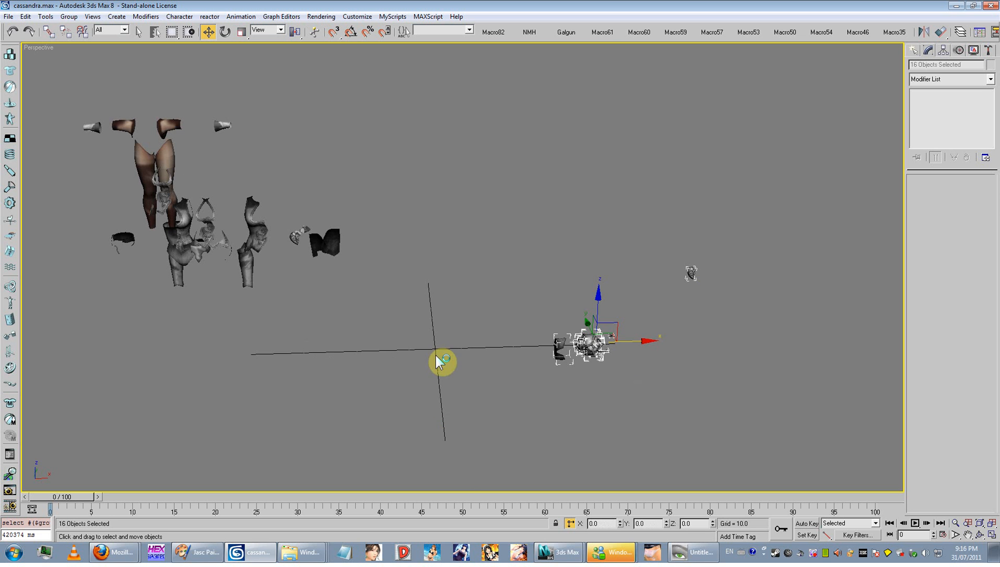
middle_click_drag(440, 359, 409, 384)
key("ctrl+z")
scroll(567, 328, "down", 3)
middle_click_drag(381, 323, 416, 308)
- Unhide all objects without unhiding the layers, and clear the selection
right_click(549, 284)
left_click(580, 245)
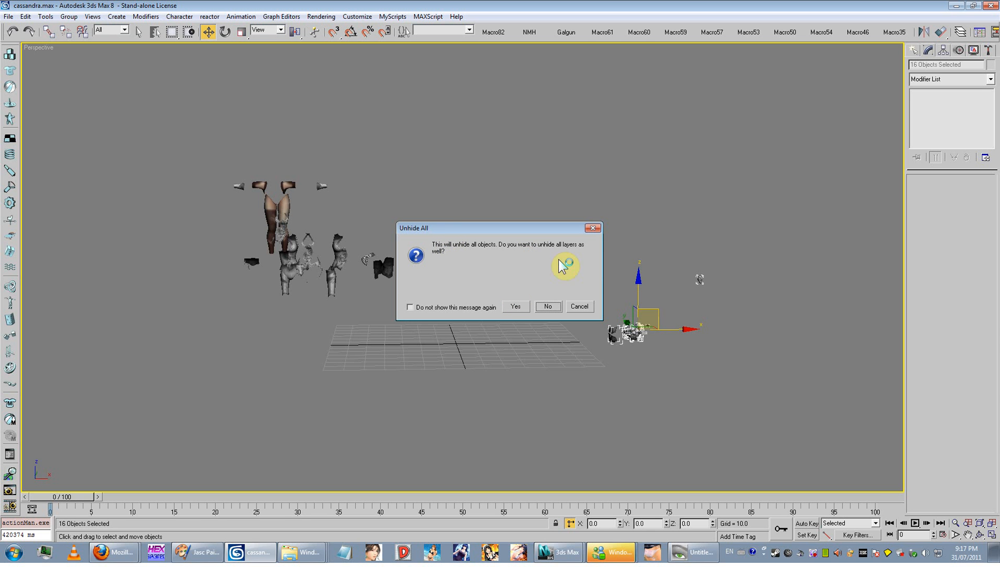
left_click(545, 306)
scroll(499, 318, "up", 6)
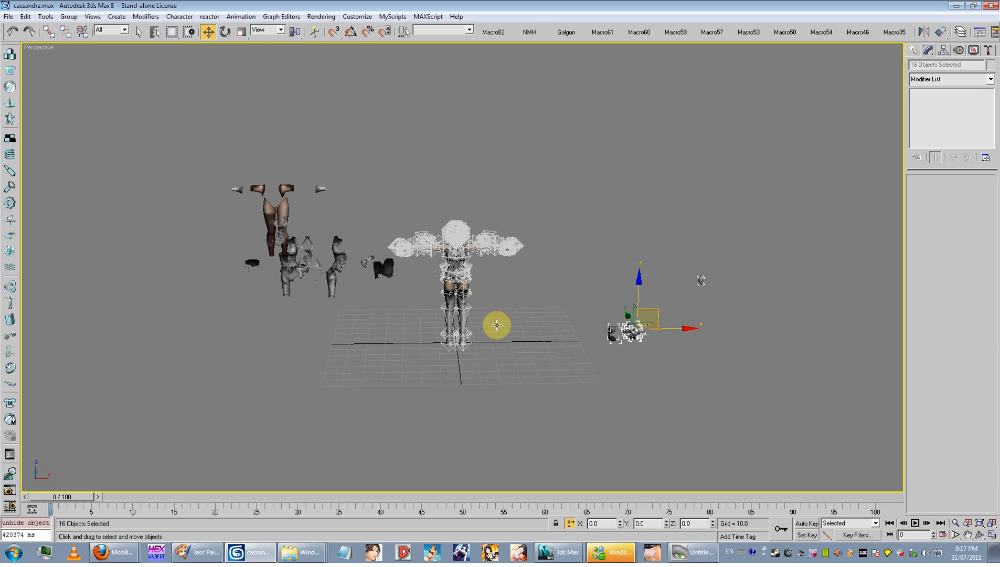
middle_click_drag(487, 293, 493, 310, "alt")
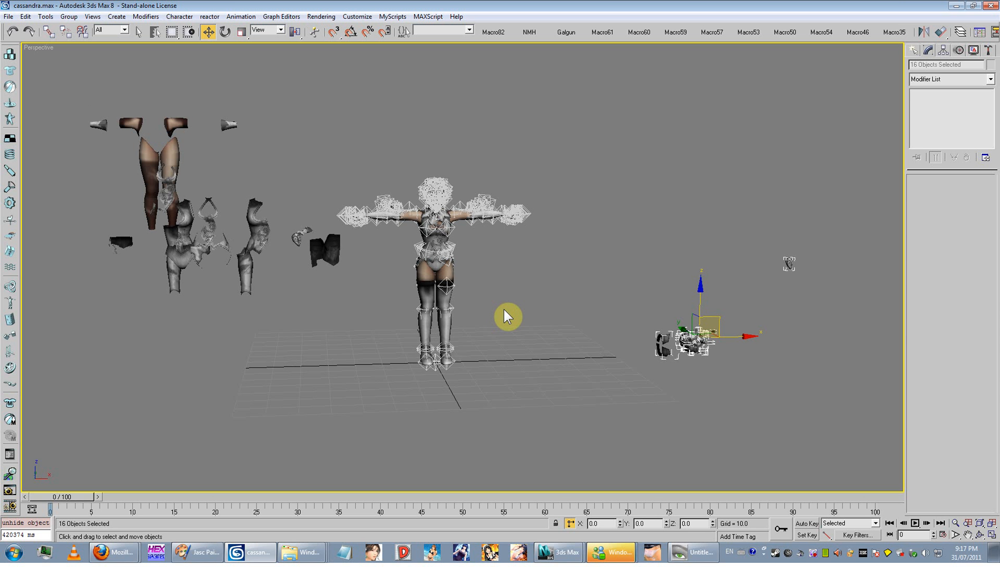
left_click(507, 315)
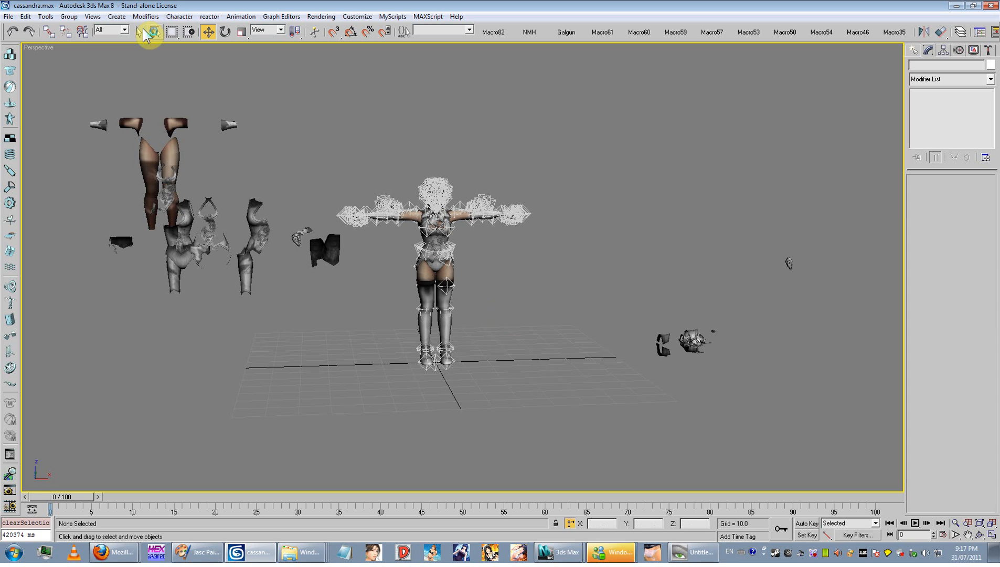
- Select the skeleton's root helpers by name, including j000_jnt through KOSHI_jnt, with geometry excluded from the object list
left_click(154, 31)
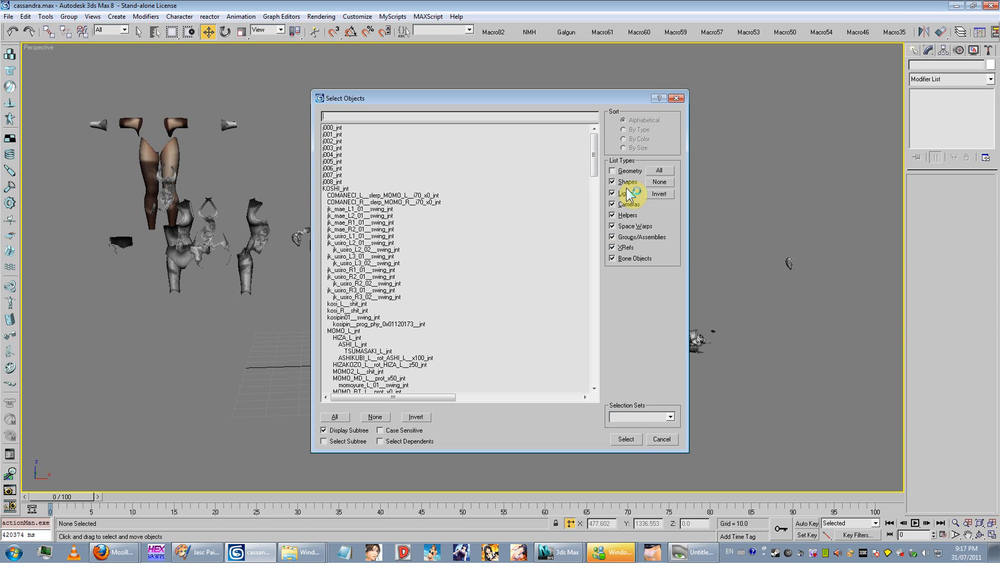
left_click(659, 194)
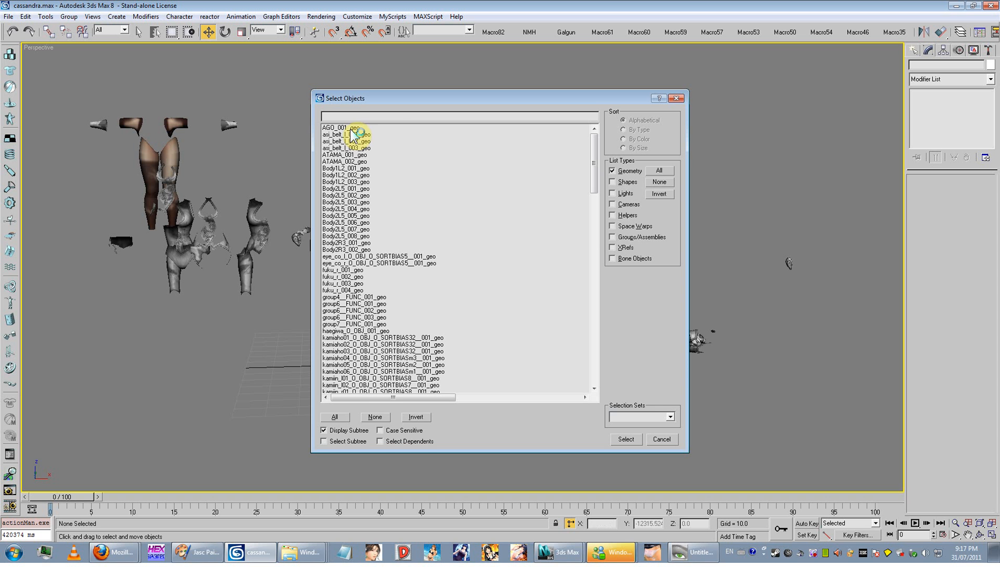
left_click(660, 193)
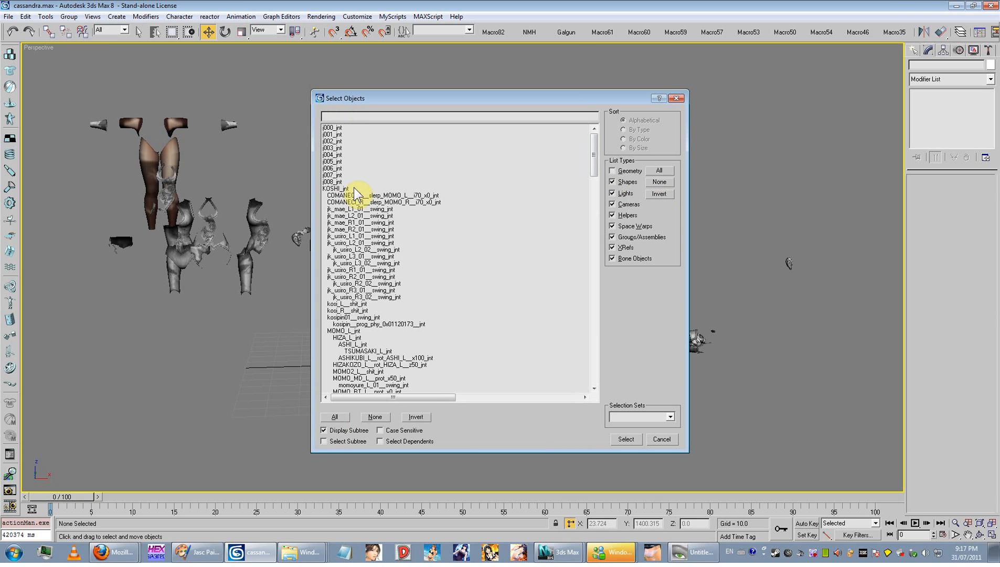
left_click_drag(344, 190, 325, 136)
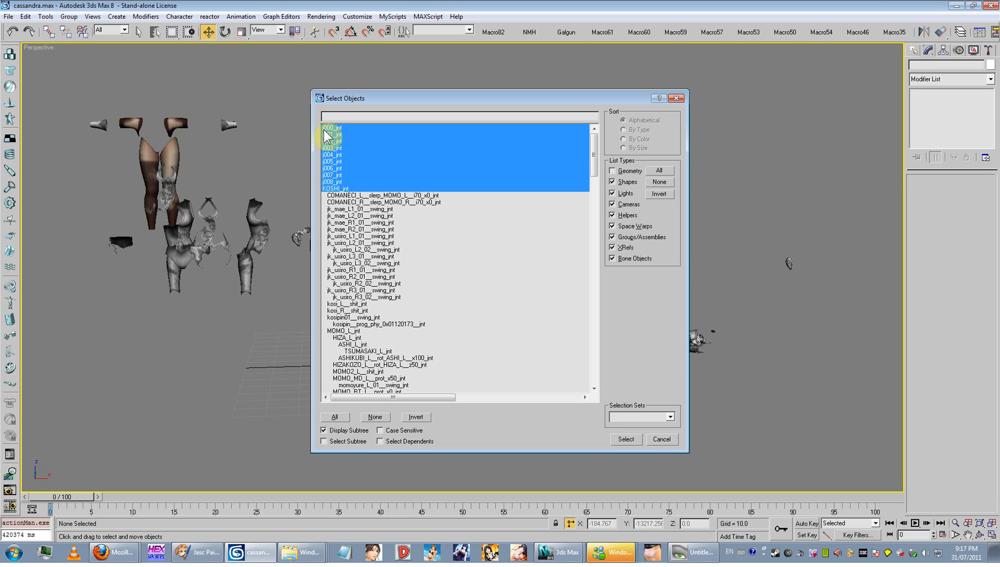
left_click(359, 190)
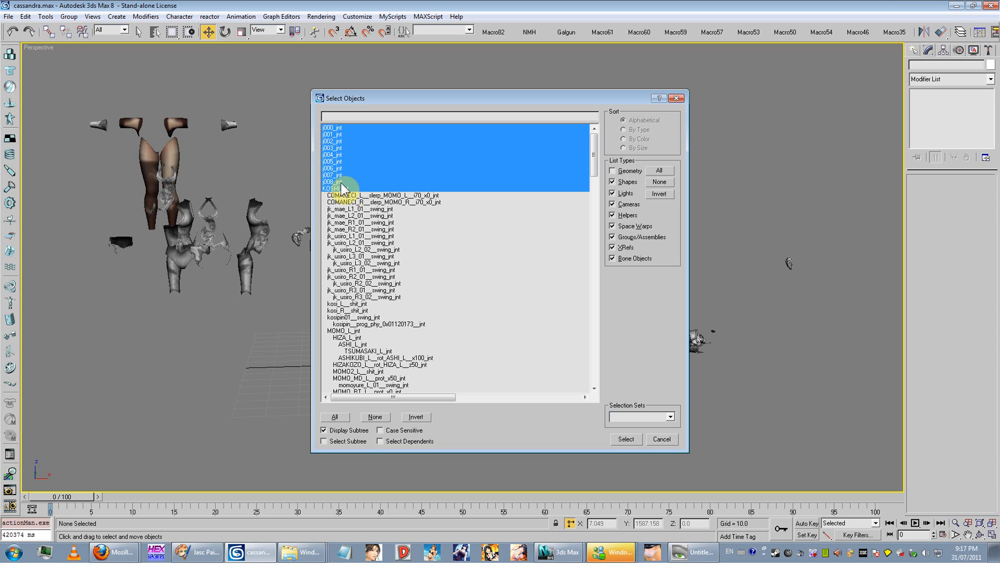
left_click_drag(341, 176, 330, 127)
left_click_drag(345, 187, 316, 127)
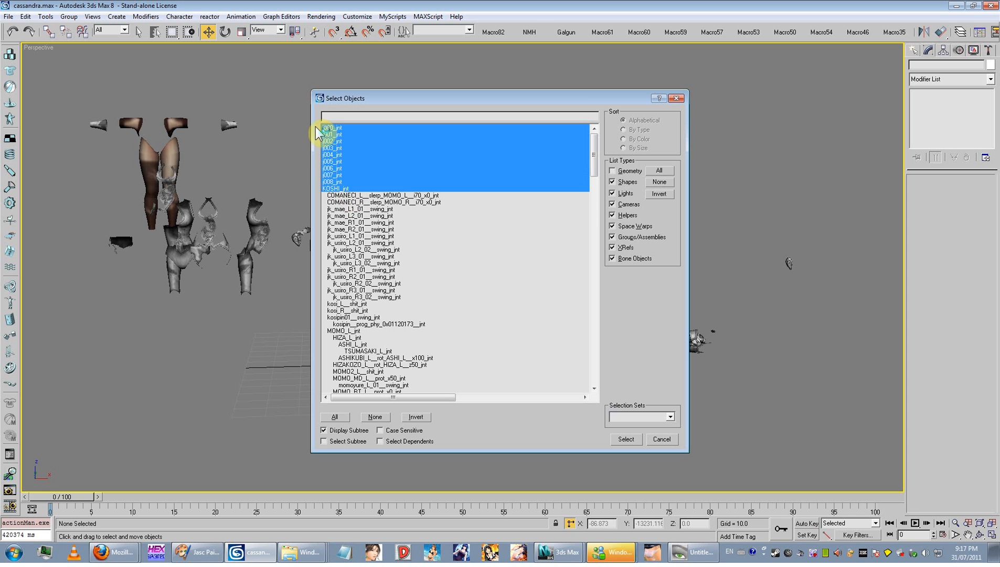
left_click_drag(595, 168, 601, 370)
left_click(339, 243)
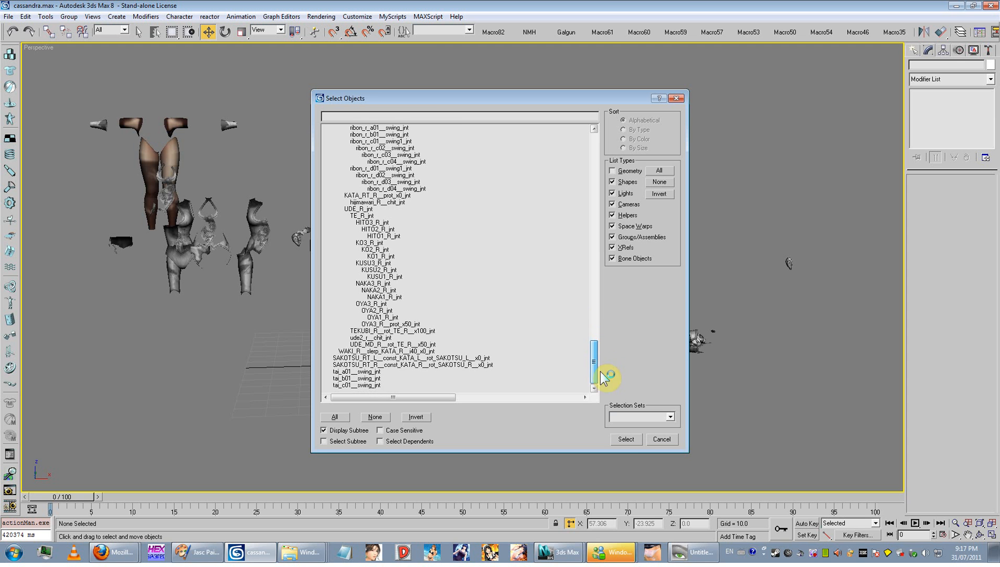
left_click(630, 440)
- Try to move the character by shifting the selected root helpers about 181 units along X, and undo the move
middle_click_drag(541, 349, 464, 339)
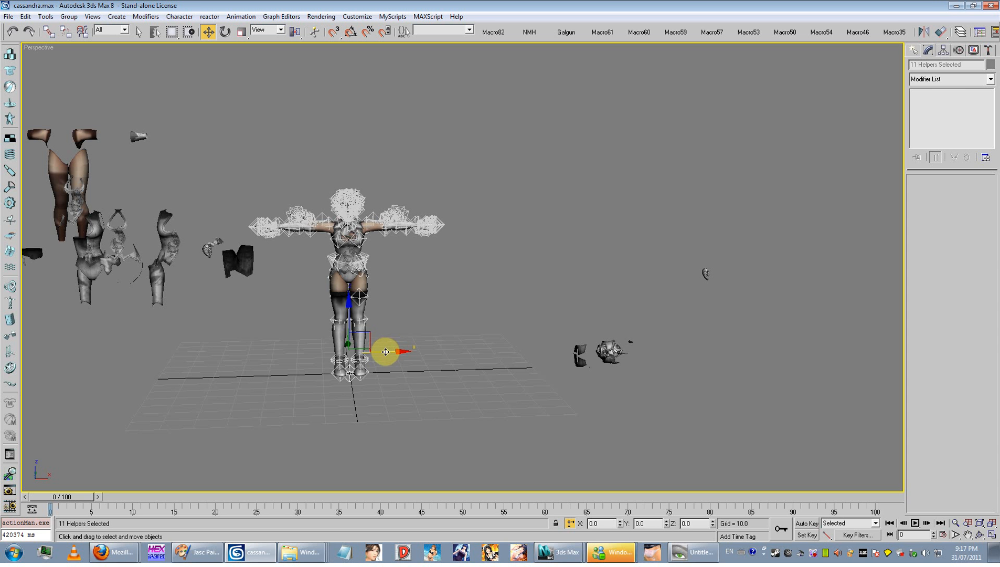
left_click_drag(386, 352, 844, 330)
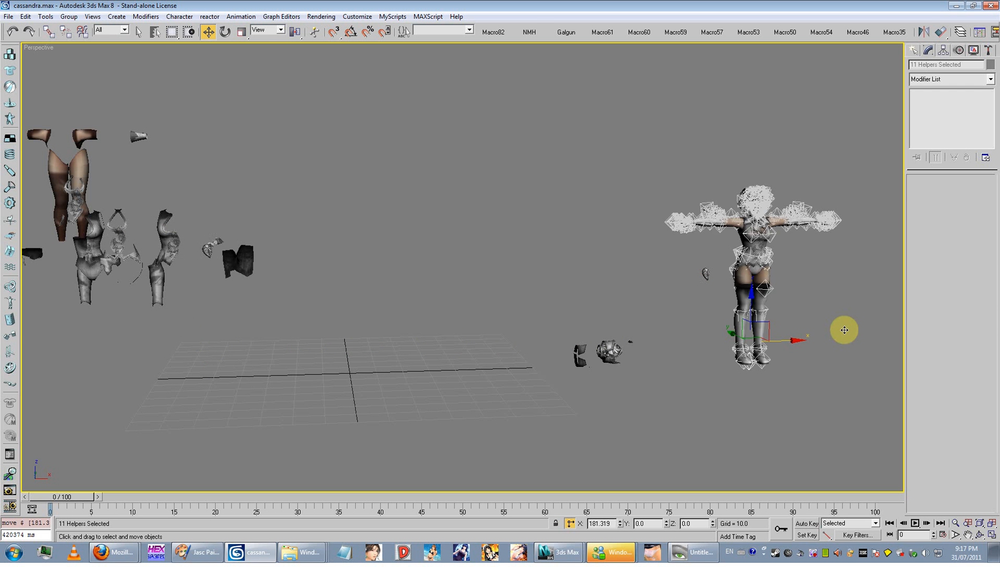
middle_click_drag(495, 308, 600, 221, "alt")
scroll(600, 220, "down", 10)
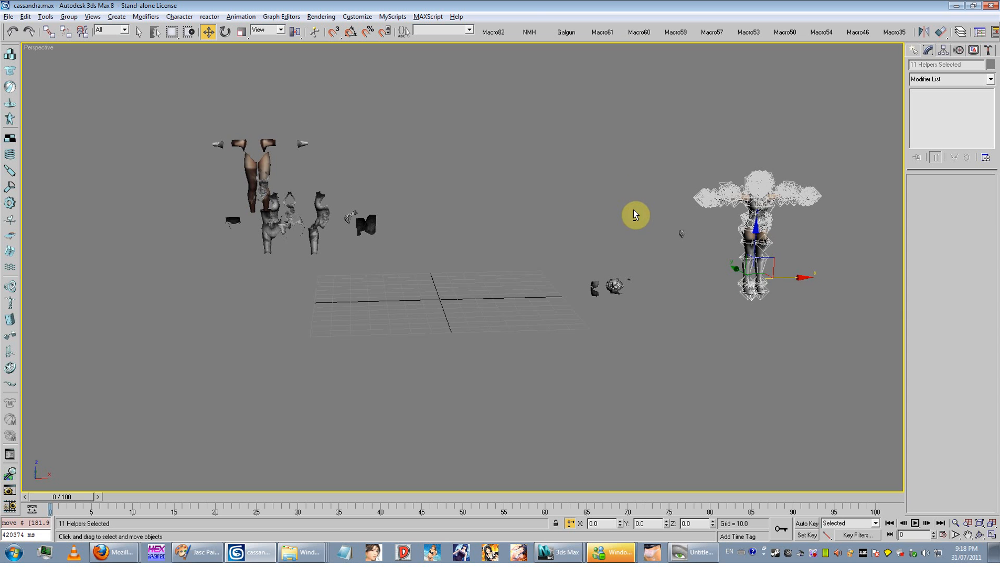
left_click(12, 31)
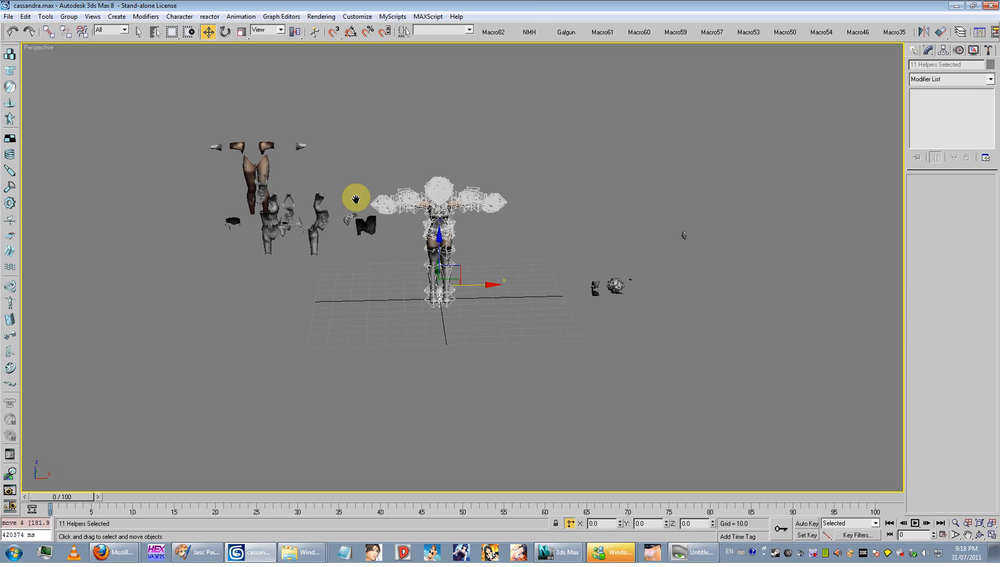
scroll(355, 199, "up", 6)
middle_click_drag(439, 192, 488, 201, "alt")
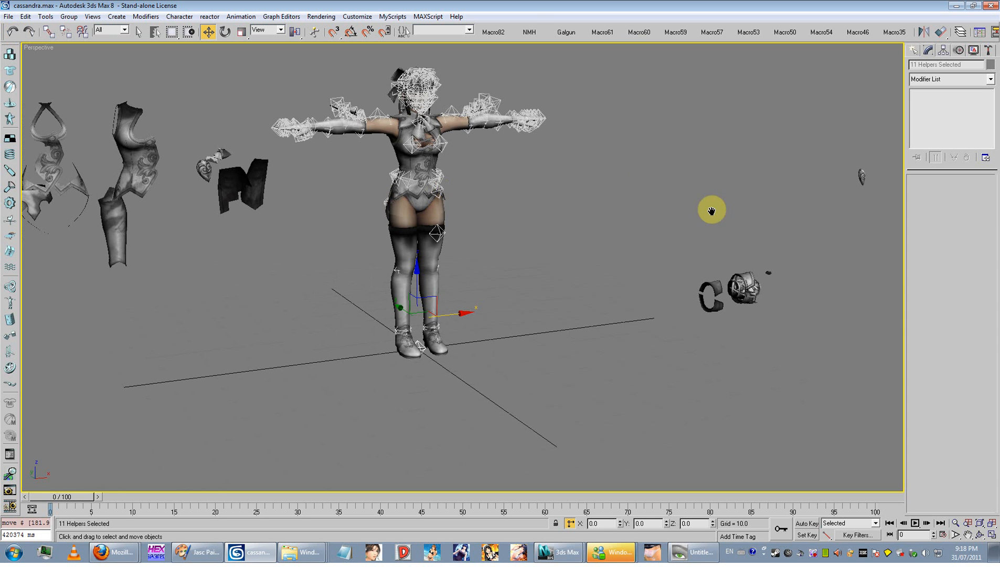
- Try to shift the duplicate body parts set aside beside the character farther away, and undo the move
scroll(712, 210, "down", 3)
middle_click_drag(712, 210, 658, 213)
left_click_drag(721, 176, 553, 342)
middle_click_drag(553, 345, 446, 163, "alt")
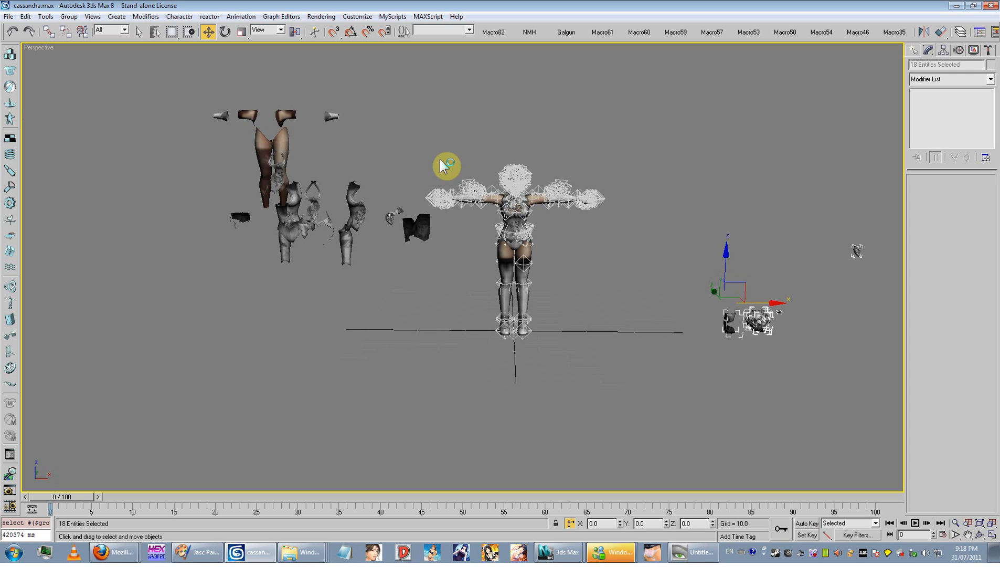
left_click_drag(182, 73, 384, 256)
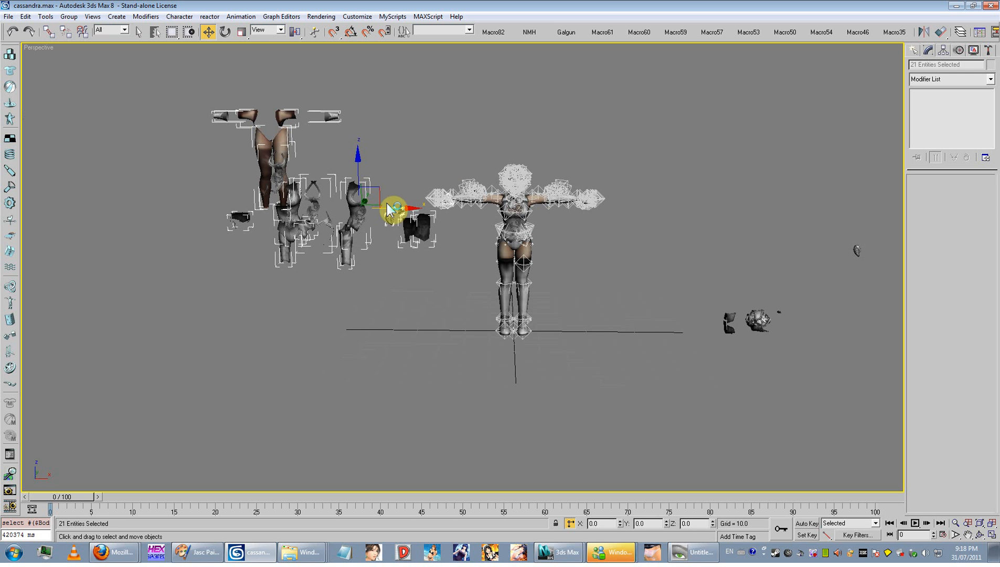
left_click_drag(374, 196, 296, 217)
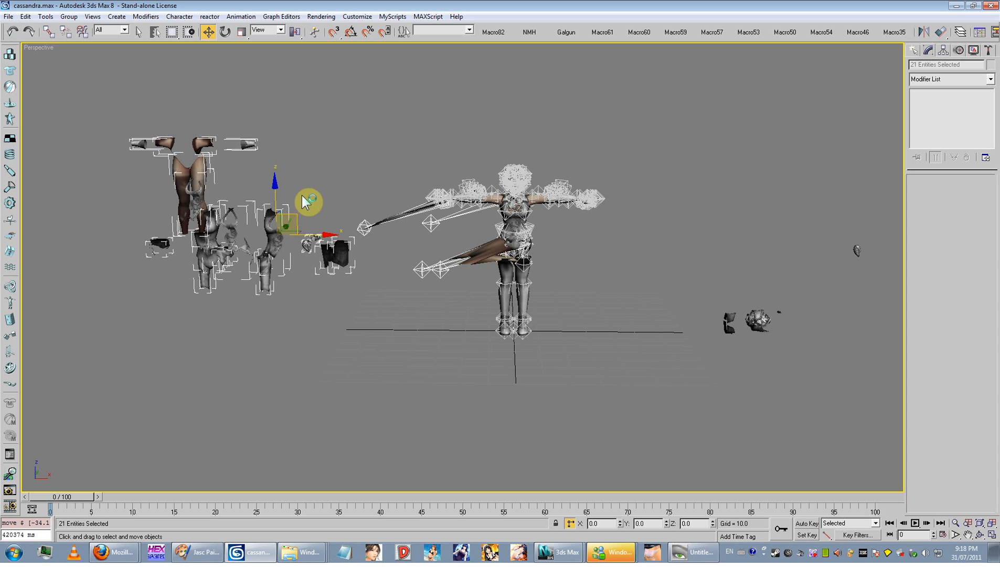
left_click(11, 32)
- Hide the skeleton layer so that only the meshes are displayed
scroll(476, 253, "up", 3)
left_click(462, 263)
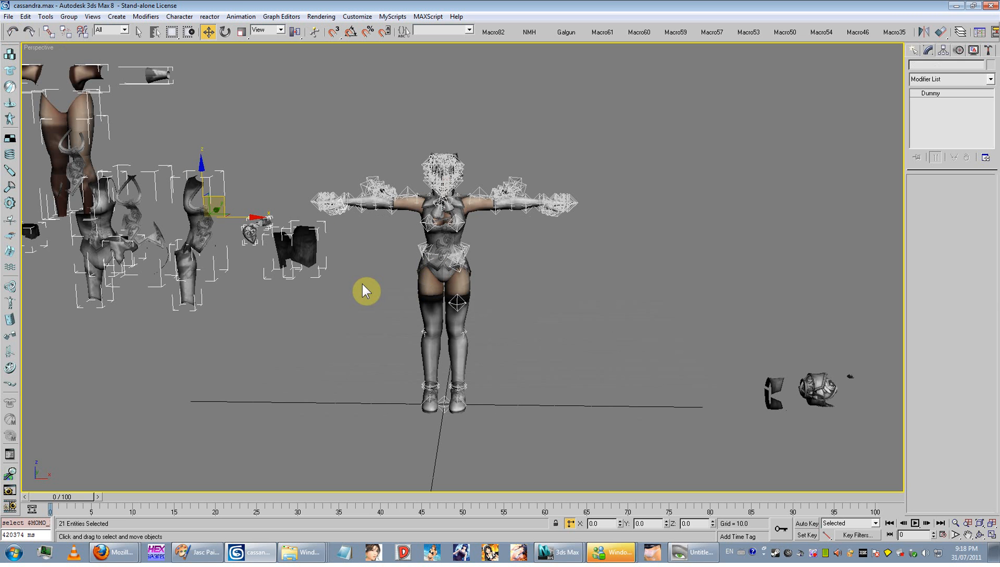
left_click(961, 32)
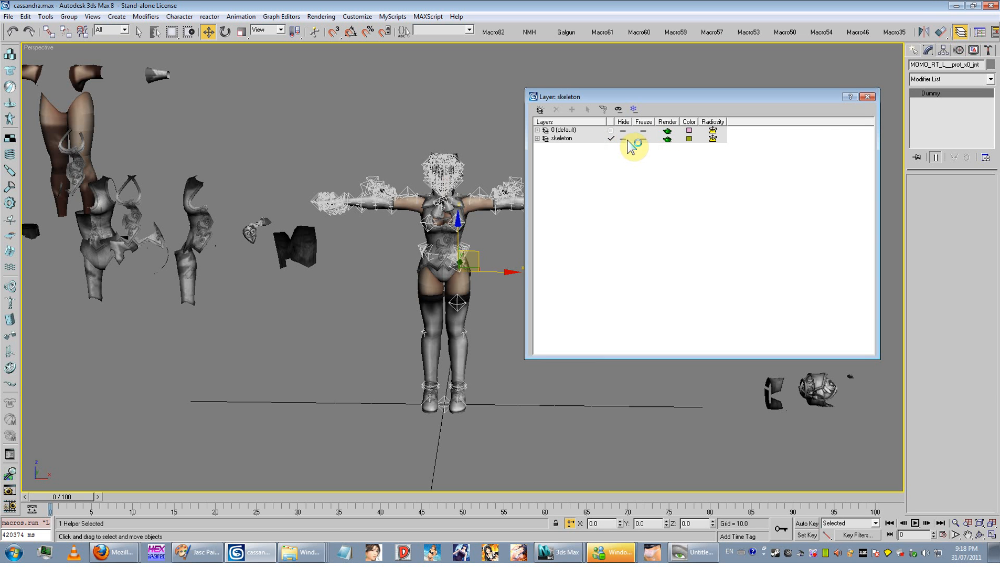
left_click(624, 138)
left_click(868, 97)
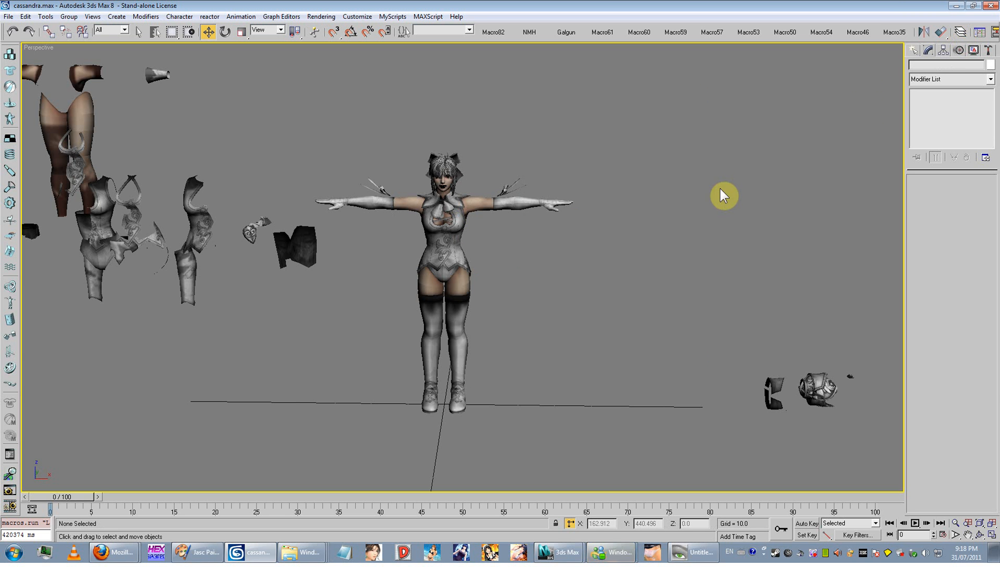
- Select the 15 stray armour and ornament objects on the character's +X side, and undo a trial move of them
scroll(467, 295, "up", 2)
scroll(462, 316, "down", 5)
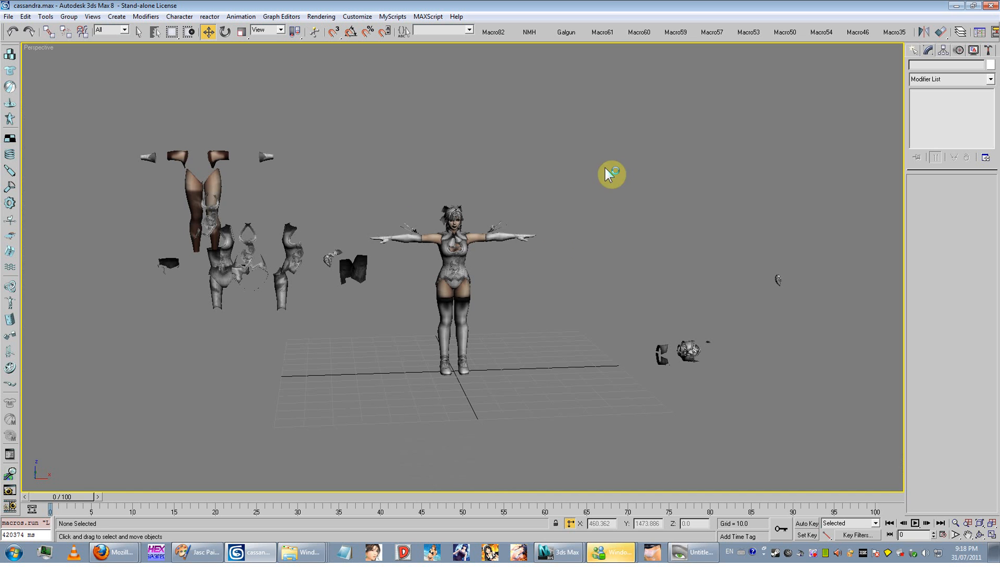
left_click_drag(605, 168, 402, 392)
left_click(612, 313)
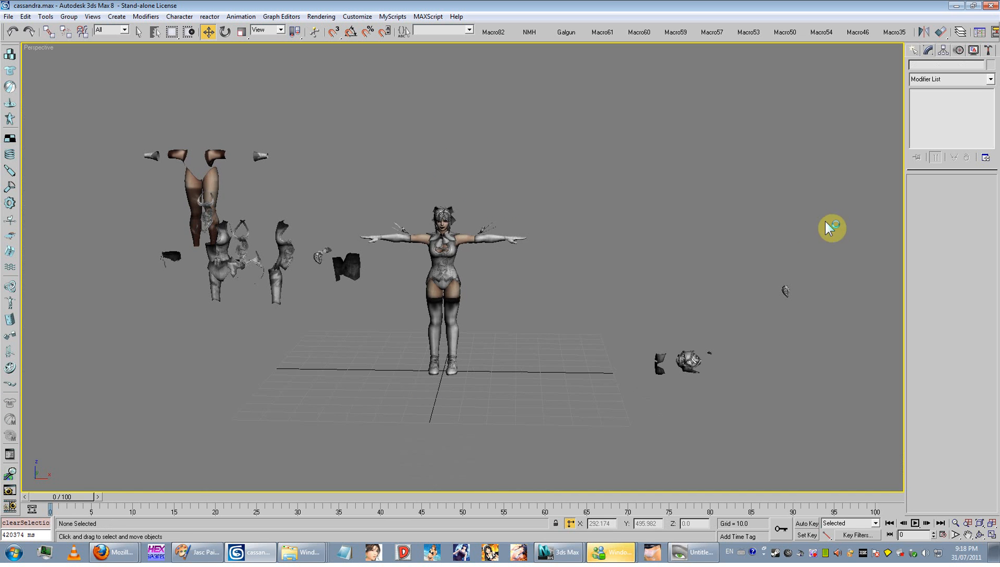
middle_click_drag(828, 226, 565, 201)
left_click_drag(564, 201, 413, 394)
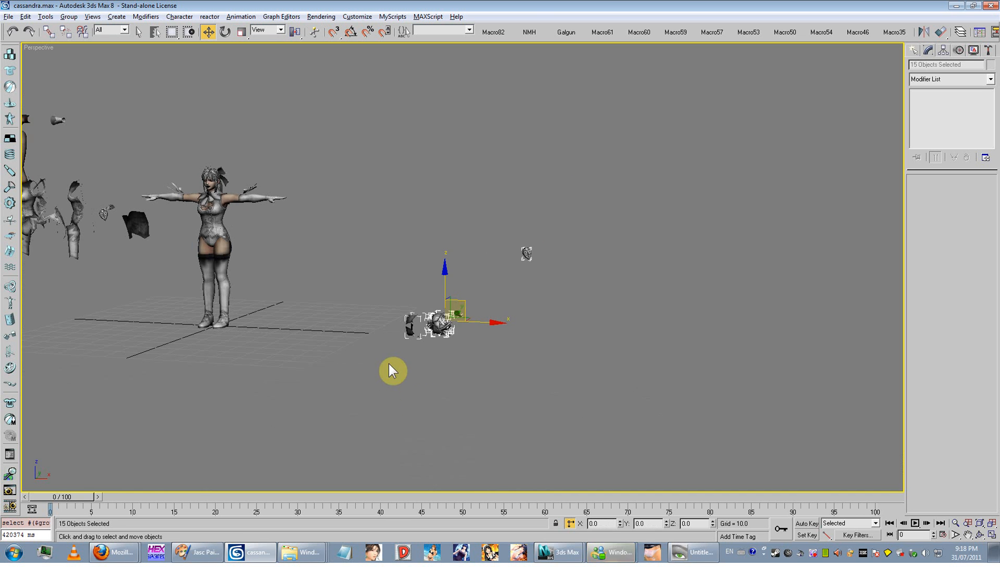
middle_click_drag(390, 364, 527, 318, "alt")
left_click_drag(594, 164, 383, 396, "alt")
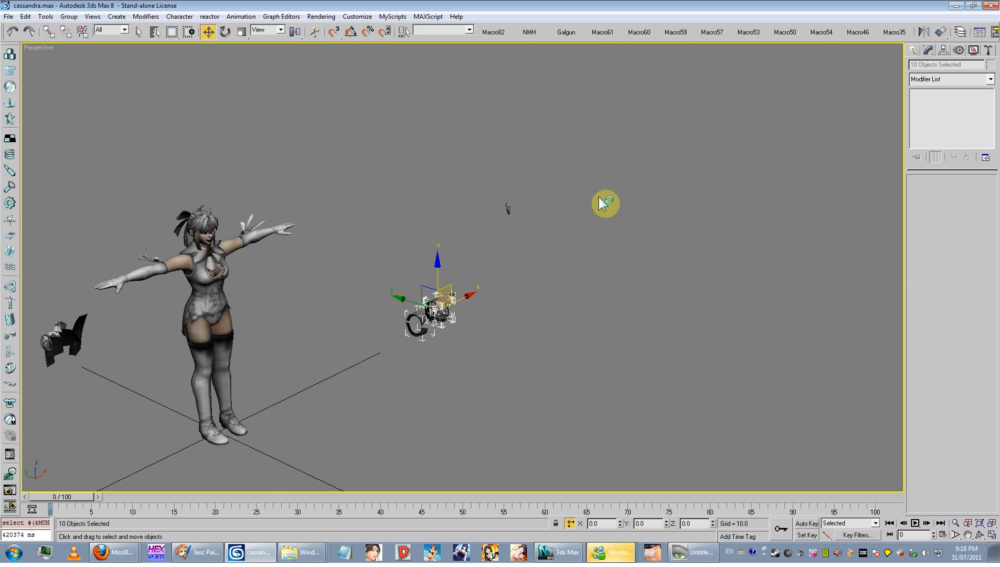
middle_click_drag(681, 170, 518, 217, "alt")
left_click_drag(447, 284, 412, 276)
left_click_drag(608, 172, 370, 373)
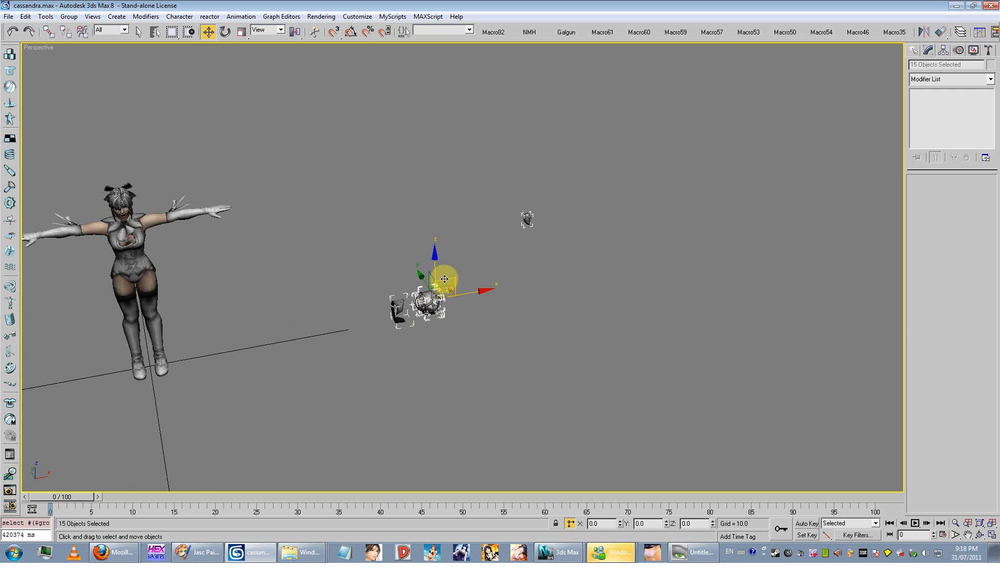
left_click_drag(445, 281, 426, 250)
key("ctrl+z")
- Create a new layer containing the selected stray objects and rename it staticmeshs
left_click(962, 33)
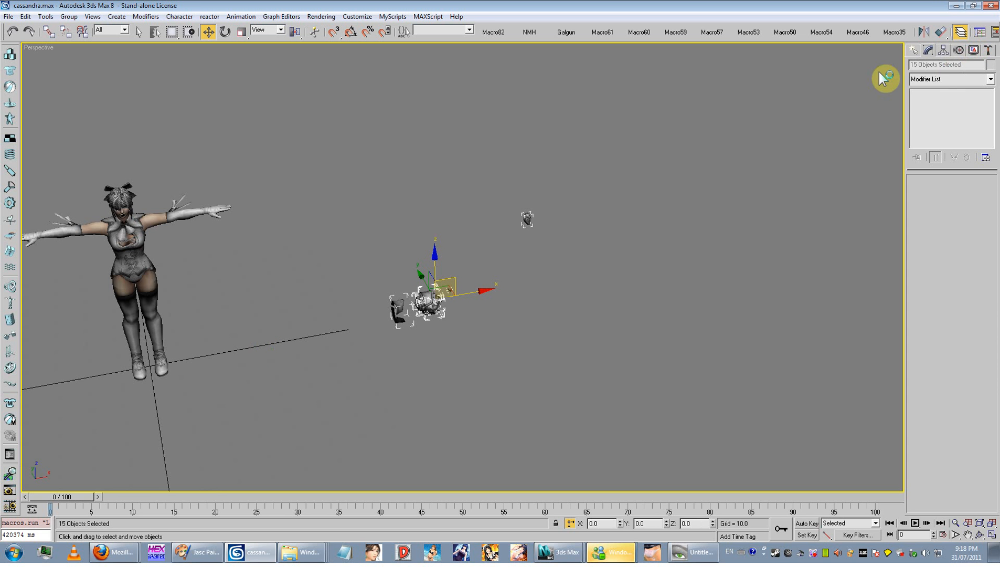
right_click(568, 156)
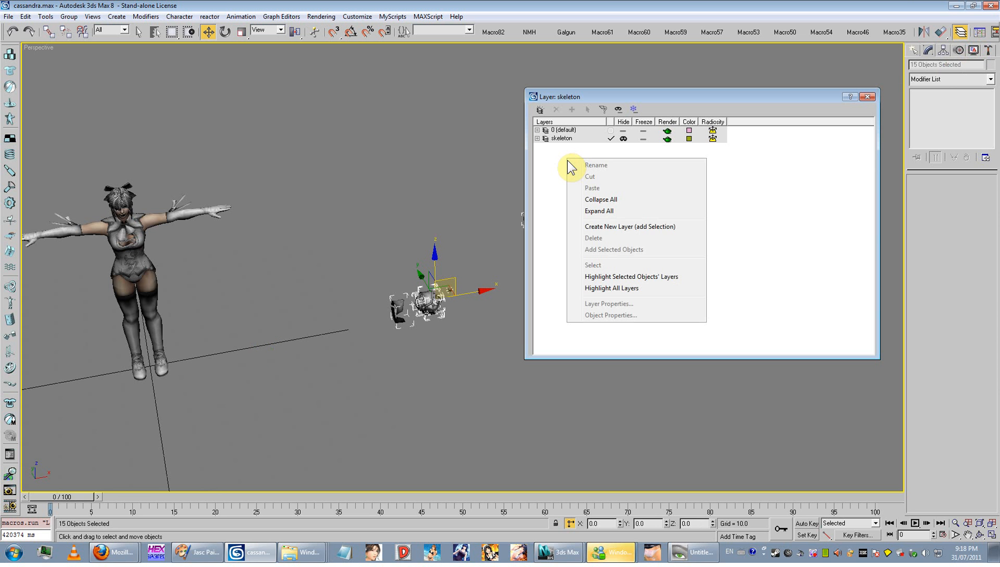
left_click(593, 226)
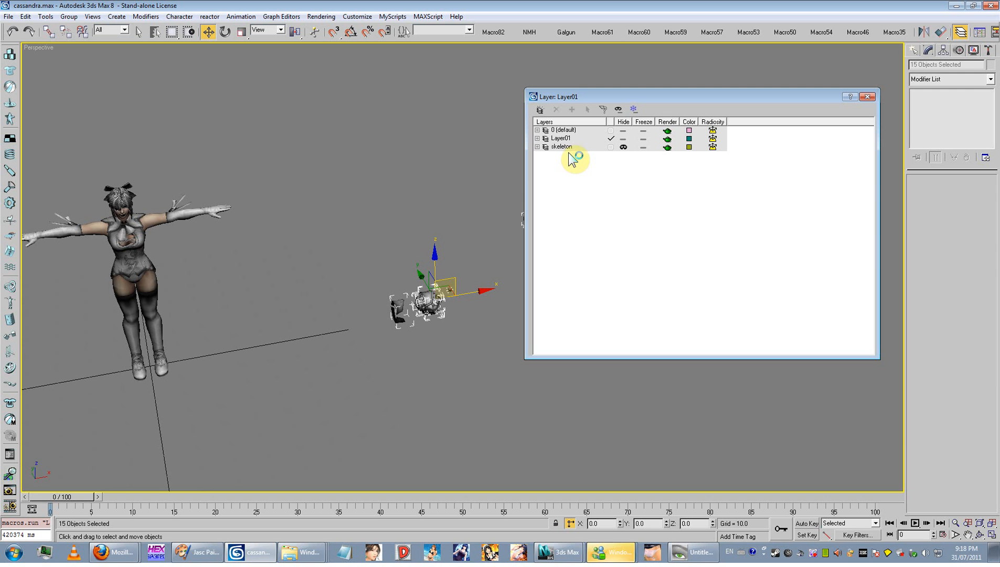
left_click(562, 139)
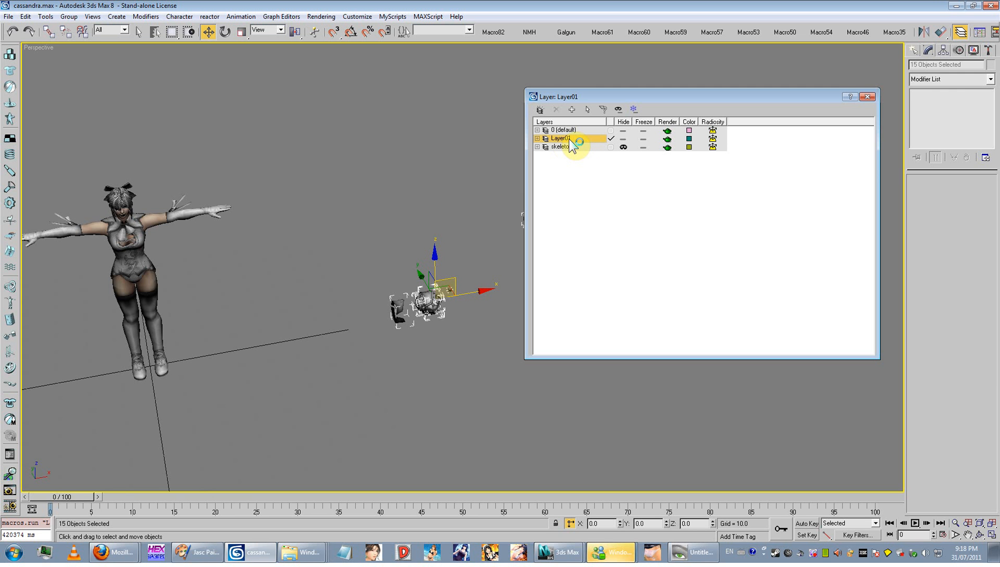
right_click(567, 139)
left_click(593, 146)
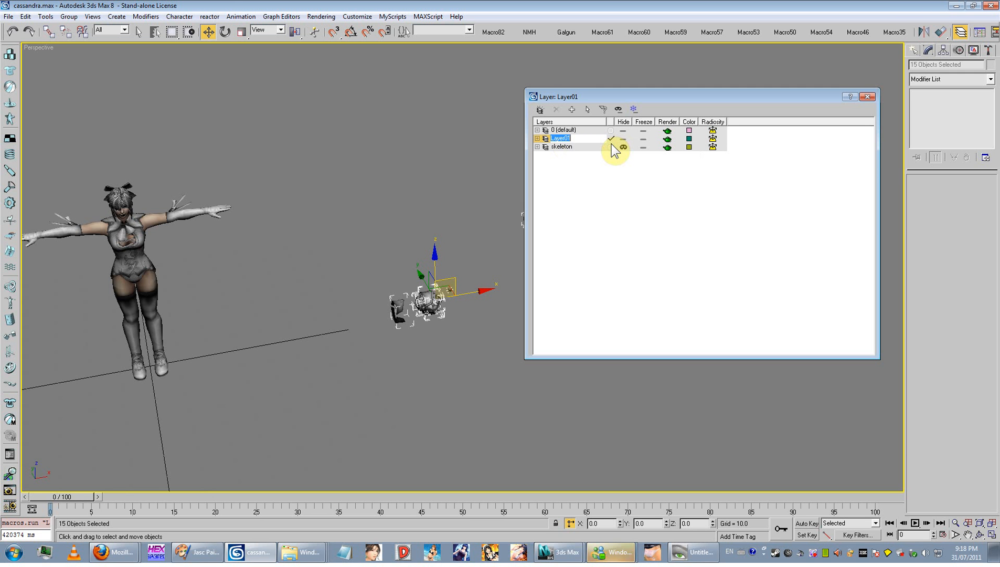
type("static")
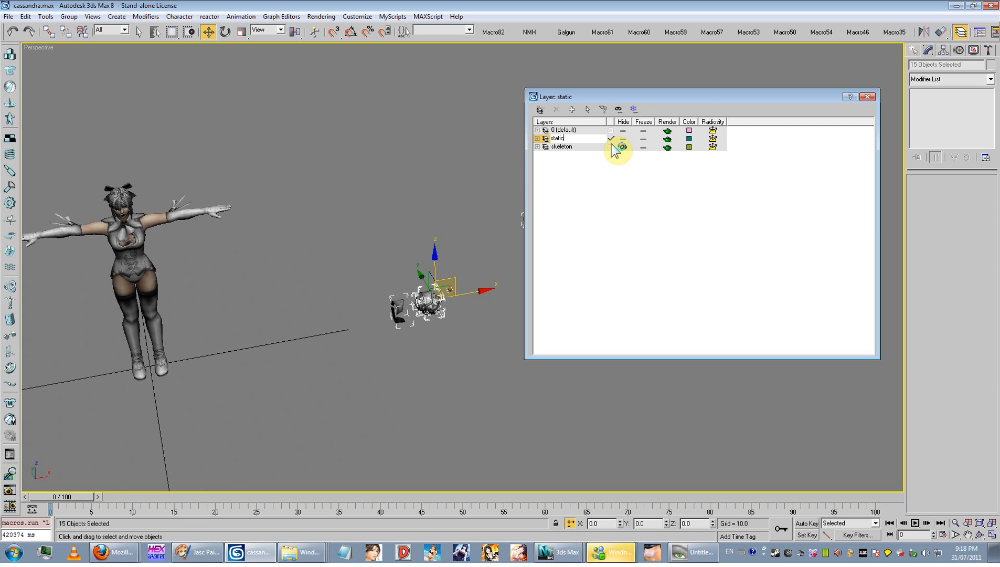
type("meshs")
key("Return")
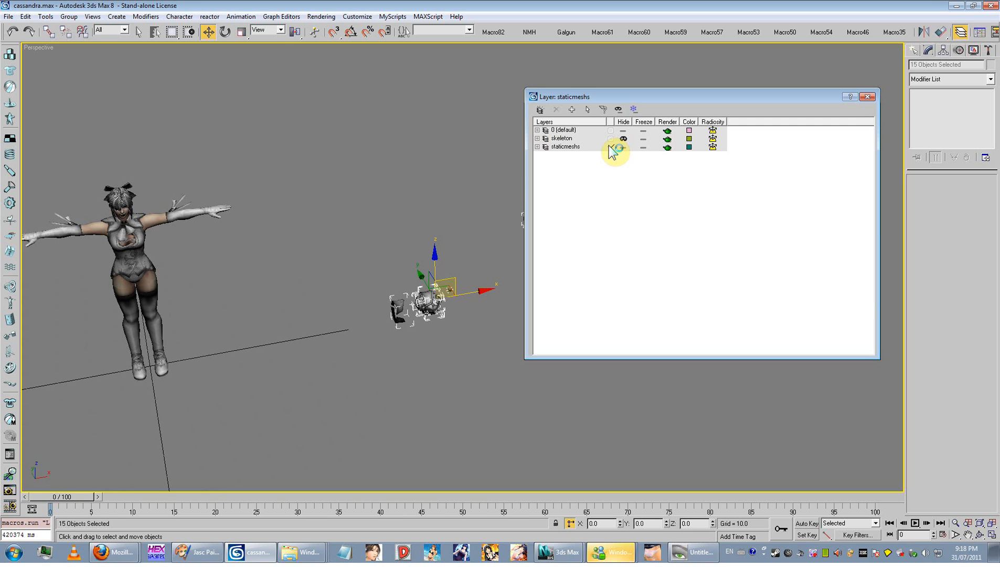
- Hide the staticmeshs layer
left_click(590, 148)
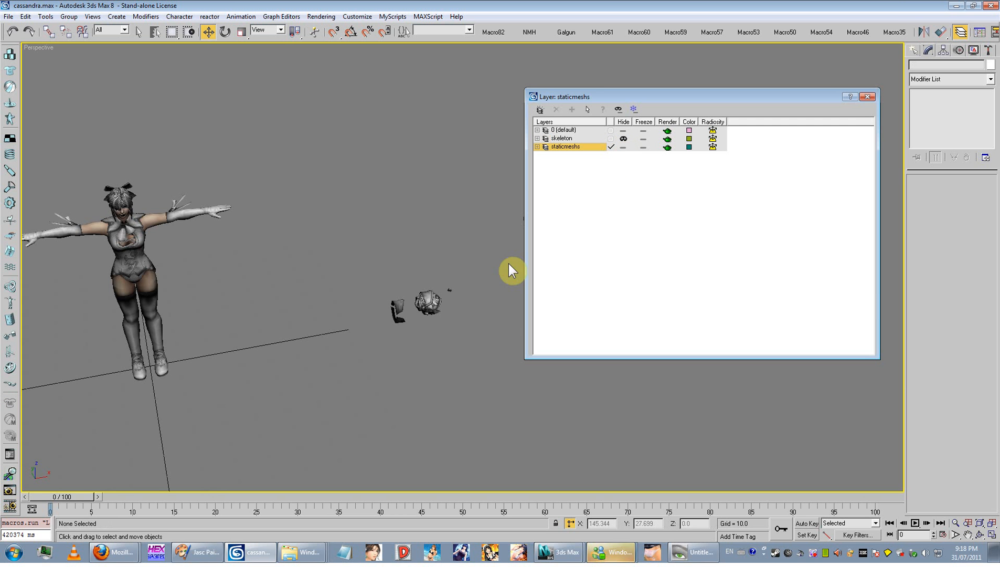
left_click(623, 148)
middle_click_drag(476, 243, 416, 221)
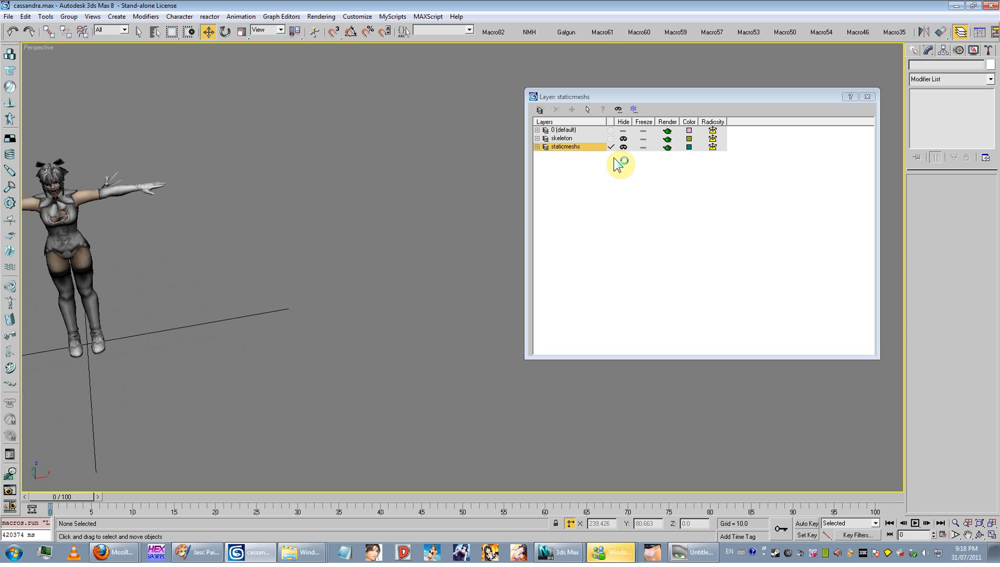
- Select the 17 duplicate body and clothing meshes beside the character and move them about -29 units along X
left_click(318, 241)
scroll(317, 241, "down", 3)
middle_click_drag(317, 241, 356, 245)
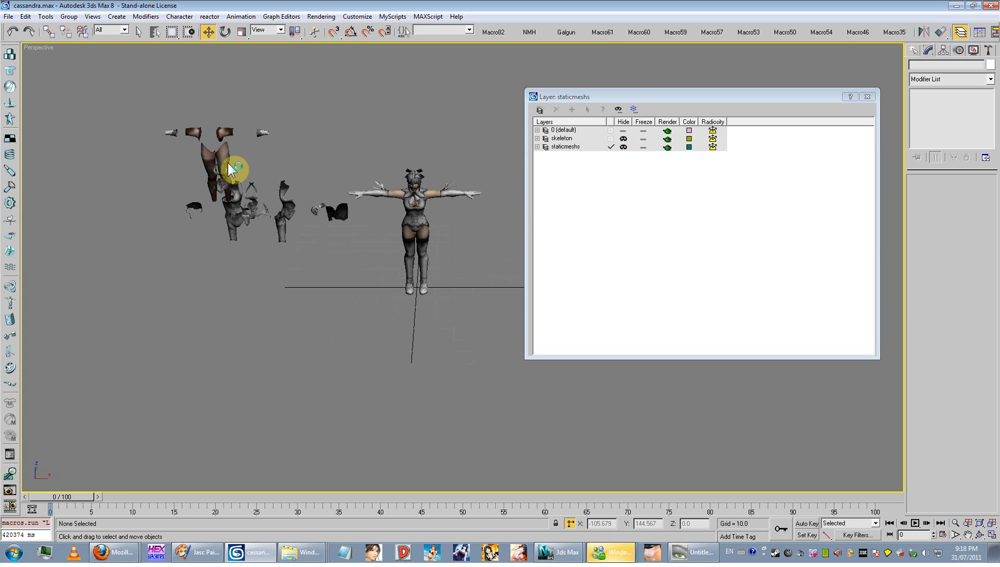
left_click_drag(150, 99, 338, 262)
scroll(324, 266, "up", 5)
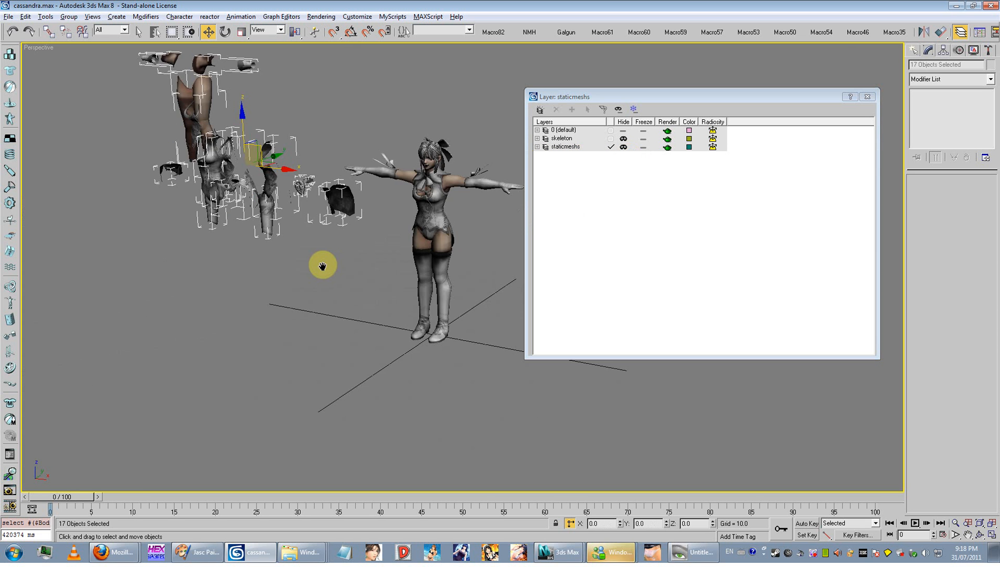
left_click_drag(362, 207, 271, 214)
- Hide all unselected objects, leaving only the 17 duplicate meshes displayed
middle_click_drag(423, 240, 338, 260)
scroll(338, 260, "up", 4)
right_click(435, 238)
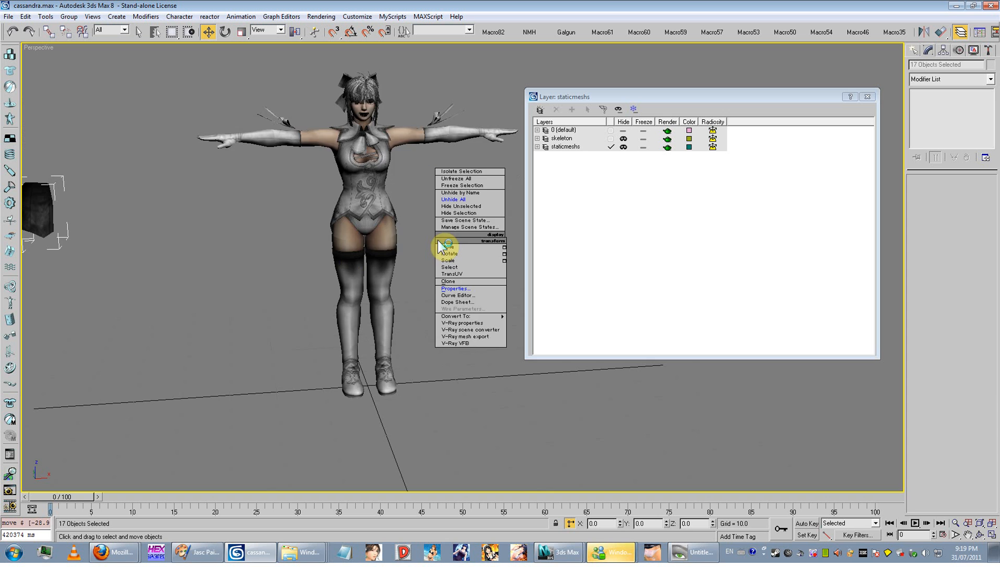
left_click(455, 206)
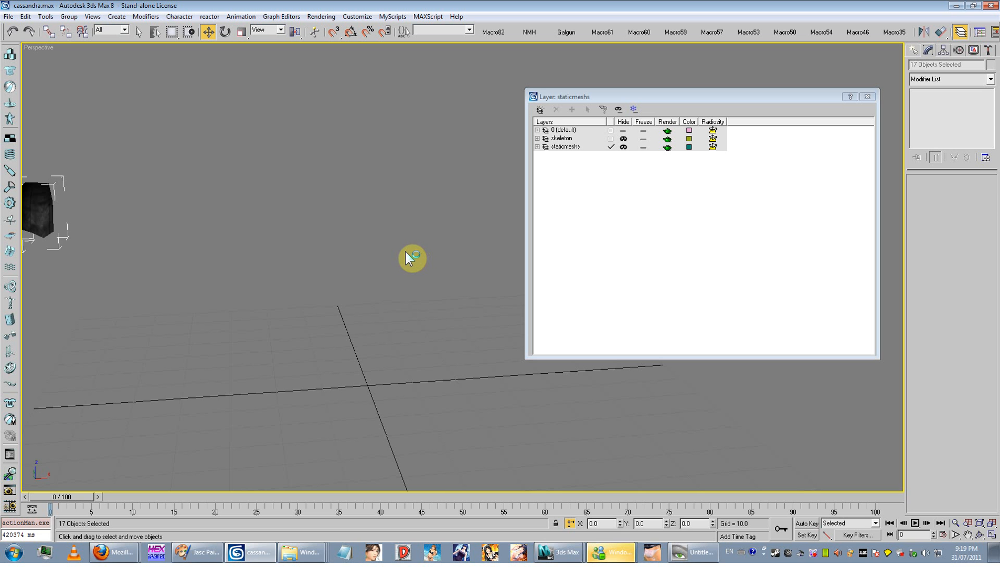
middle_click_drag(447, 280, 345, 293)
scroll(344, 293, "up", 2)
middle_click_drag(210, 247, 380, 282)
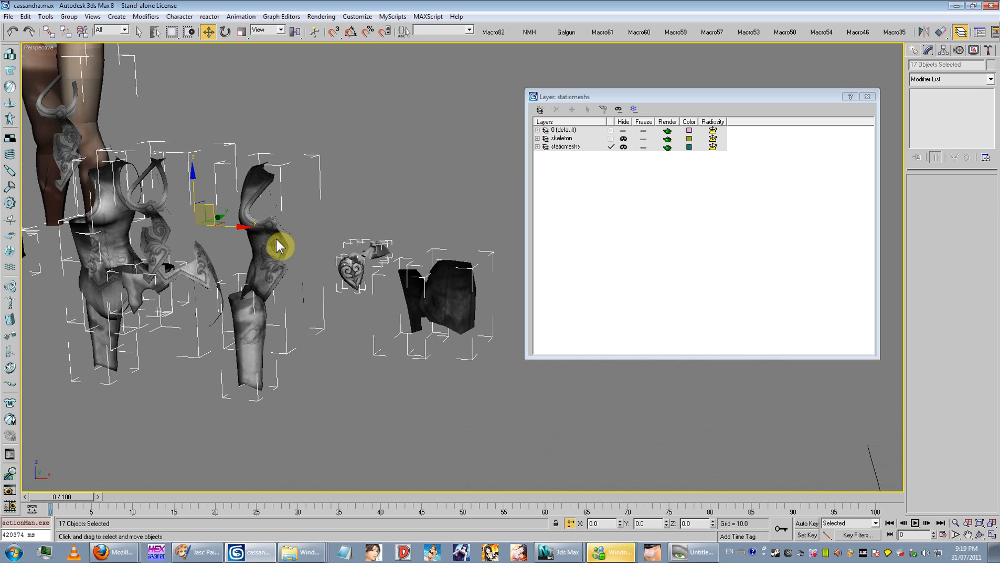
scroll(279, 245, "down", 2)
middle_click_drag(279, 246, 249, 282)
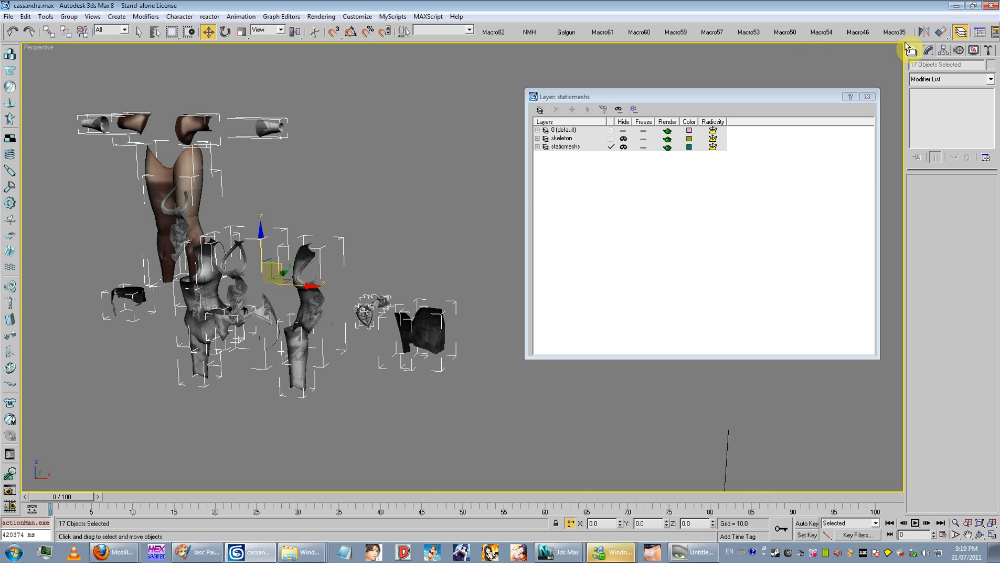
- Create a new layer containing the selected duplicate meshes and rename it extras
right_click(552, 153)
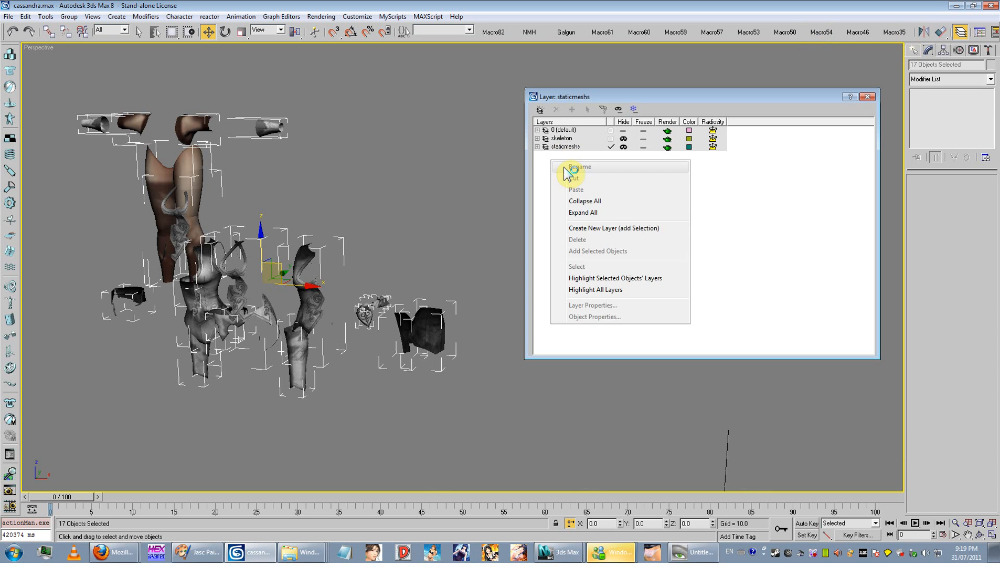
left_click(623, 228)
left_click(561, 138)
right_click(570, 140)
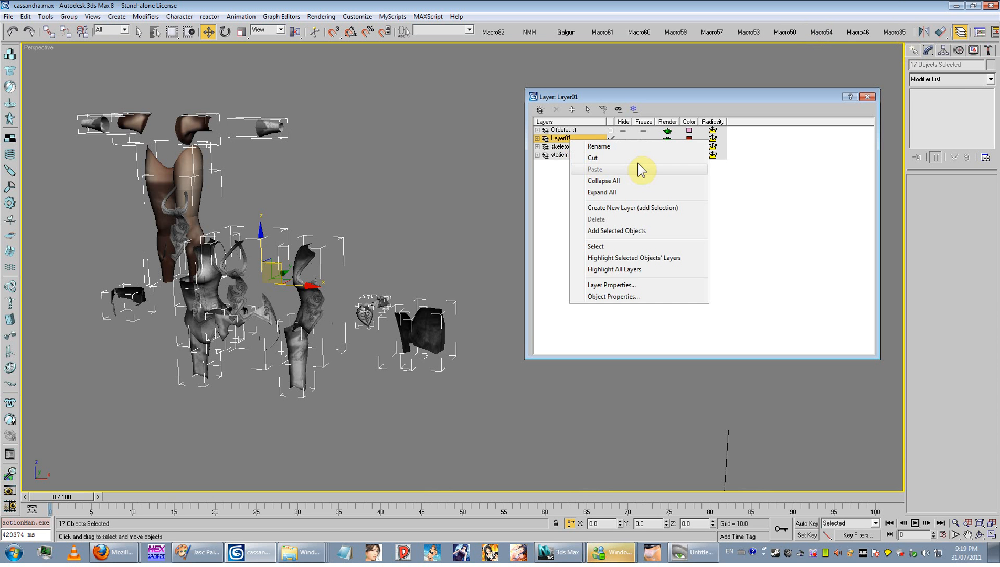
left_click(599, 146)
type("extra")
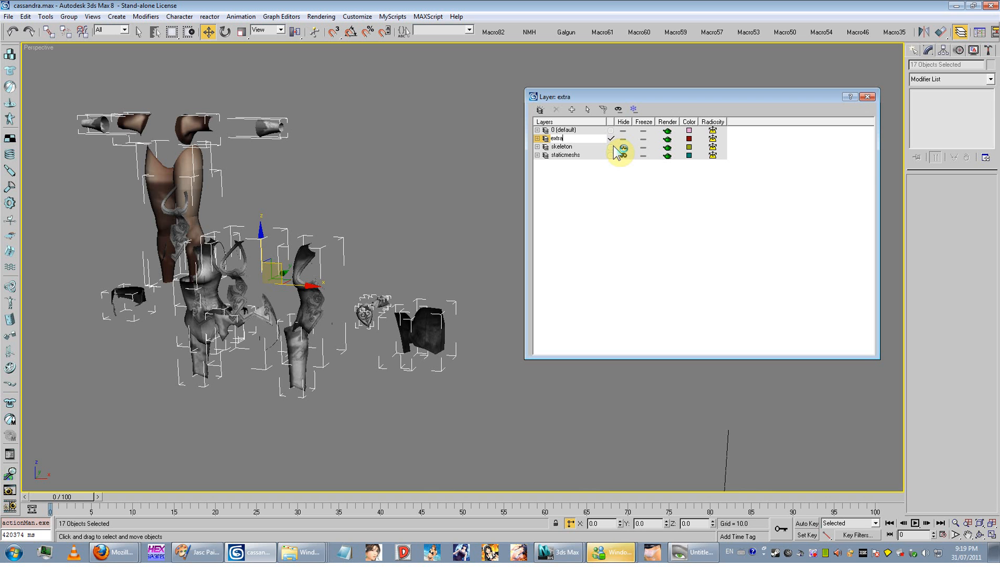
key("Return")
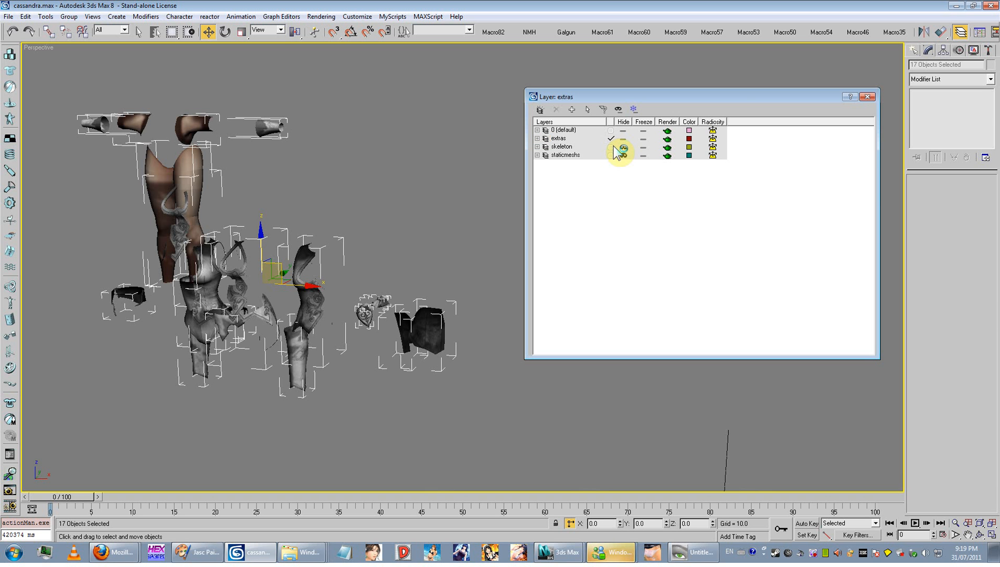
- Clear the selection and unhide all objects without unhiding the hidden layers
left_click(868, 97)
left_click(722, 270)
right_click(685, 272)
left_click(710, 232)
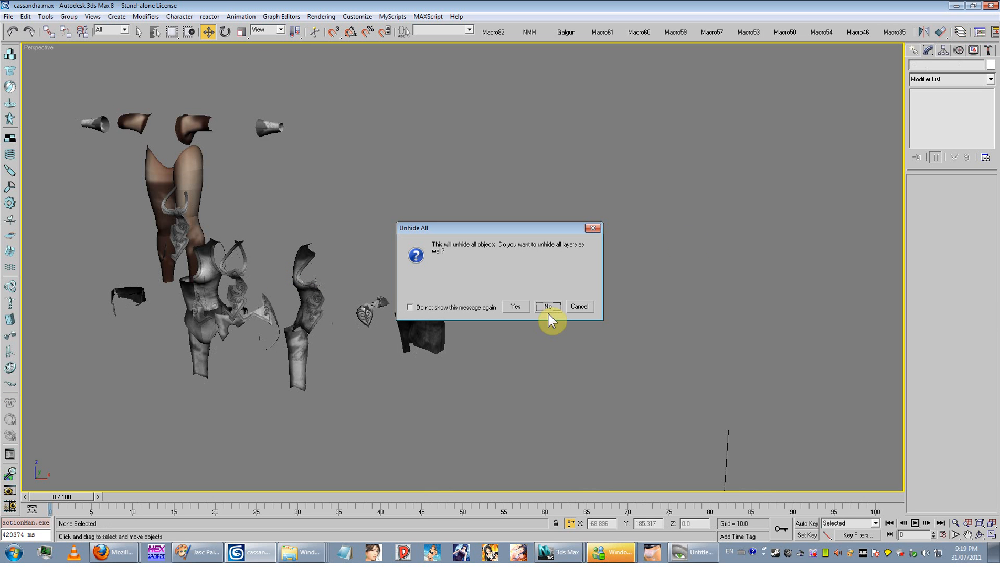
left_click(525, 306)
- Examine the restored character from close up and at full length, framing the torso clothing mesh fuku_r_001_geo
scroll(495, 317, "down", 3)
middle_click_drag(542, 355, 510, 315)
scroll(510, 315, "up", 5)
scroll(476, 289, "up", 5)
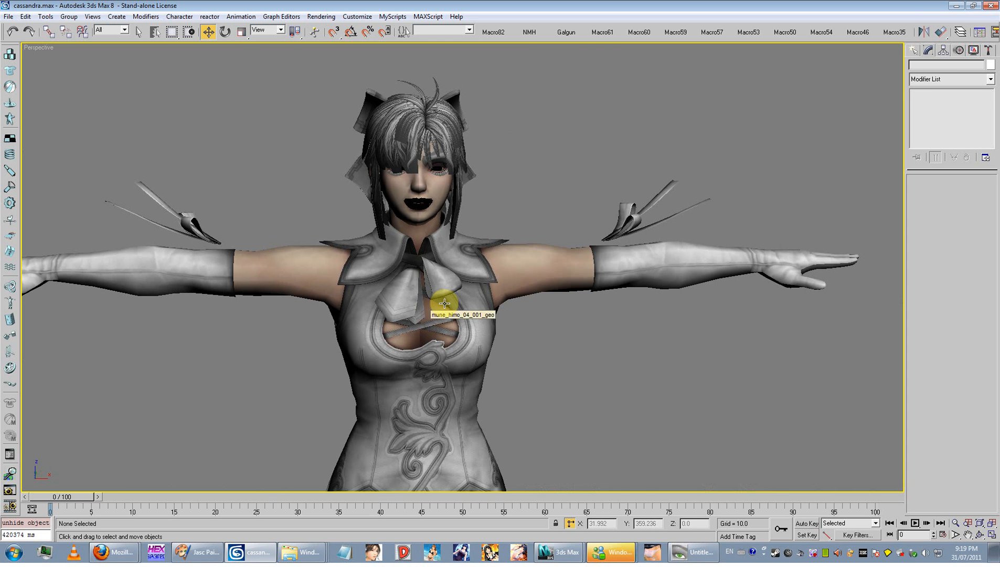
middle_click_drag(447, 308, 460, 292, "alt")
left_click(537, 294)
key("z")
middle_click_drag(594, 381, 546, 386, "alt")
scroll(546, 385, "down", 5)
middle_click_drag(546, 385, 471, 393)
scroll(558, 211, "up", 4)
scroll(542, 283, "up", 3)
scroll(471, 393, "down", 3)
scroll(490, 261, "down", 4)
scroll(484, 382, "up", 4)
middle_click_drag(490, 261, 480, 363)
scroll(480, 363, "down", 6)
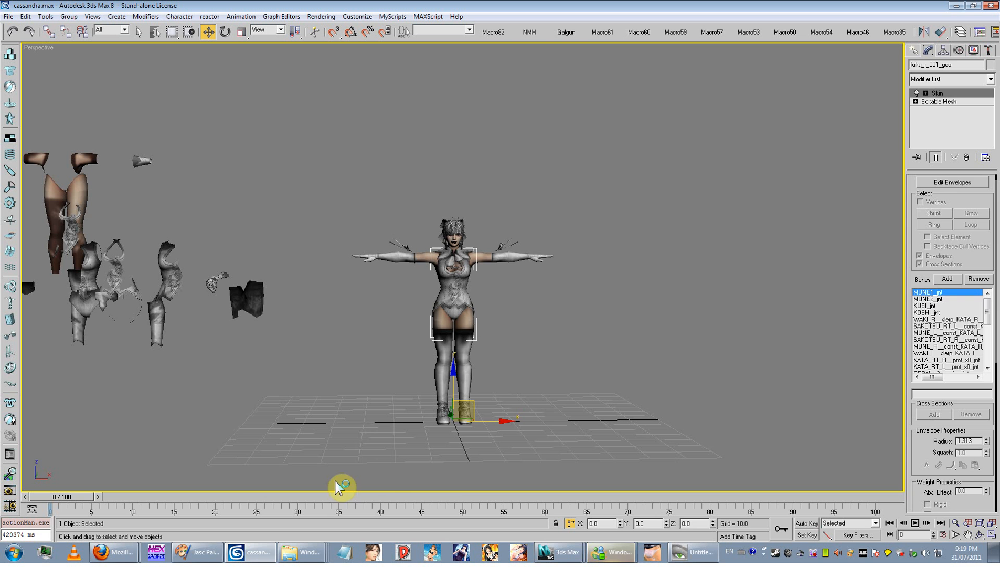
- Activate Rotate with nothing selected, and unhide all objects together with the hidden layers
key("ctrl+a")
scroll(467, 260, "up", 6)
left_click(536, 334)
left_click(224, 32)
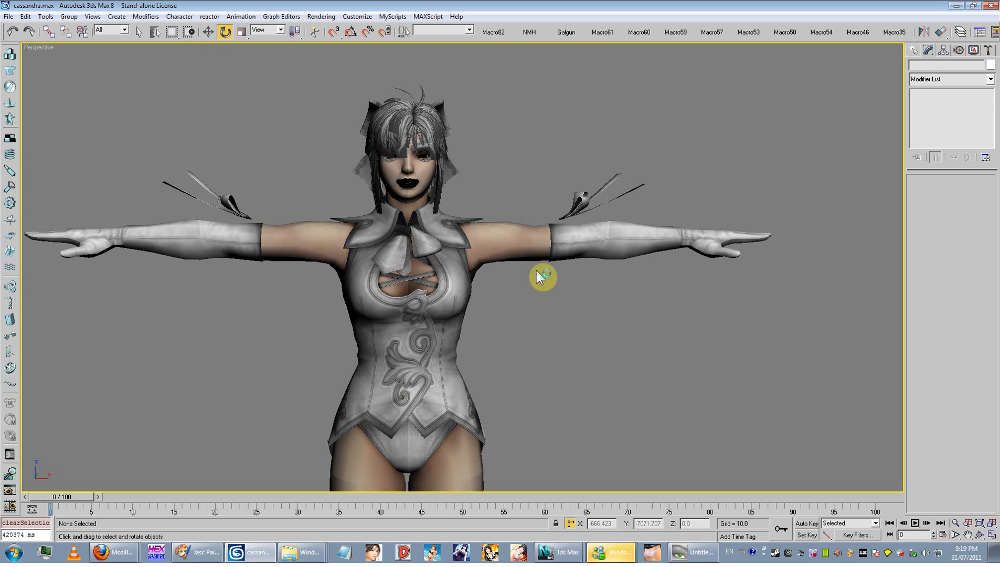
right_click(535, 269)
left_click(571, 236)
left_click(536, 304)
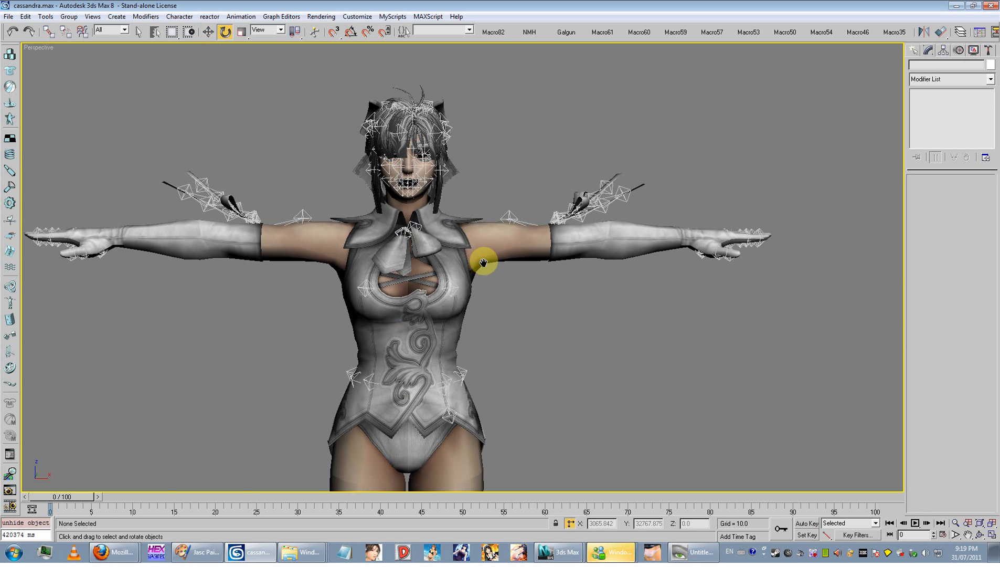
- Show the view in wireframe, select the left shoulder helper KATA_L_jnt, and rotate it so the arm hangs beside the body
scroll(483, 264, "up", 5)
middle_click_drag(483, 264, 470, 303)
key("F3")
left_click(466, 297)
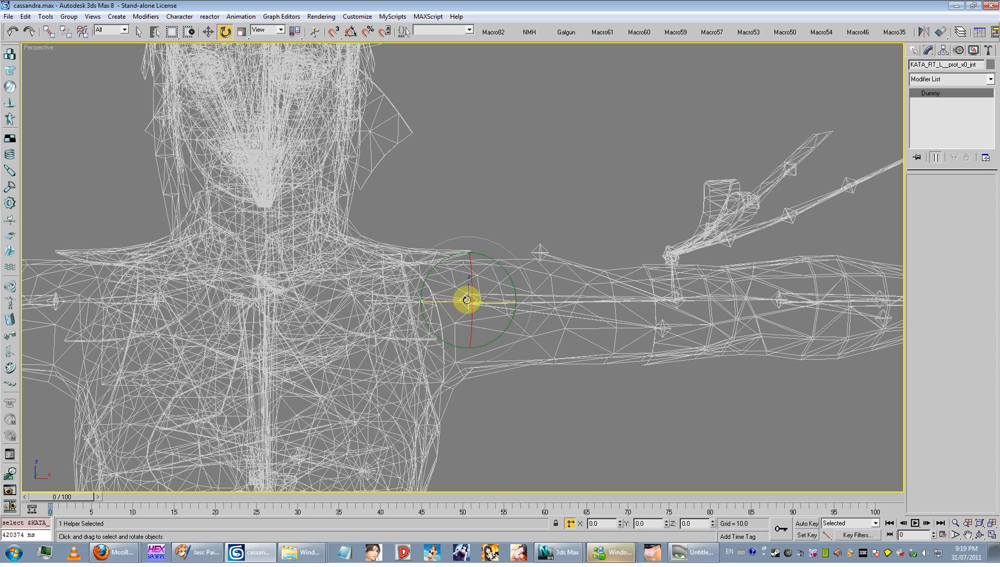
left_click(466, 293)
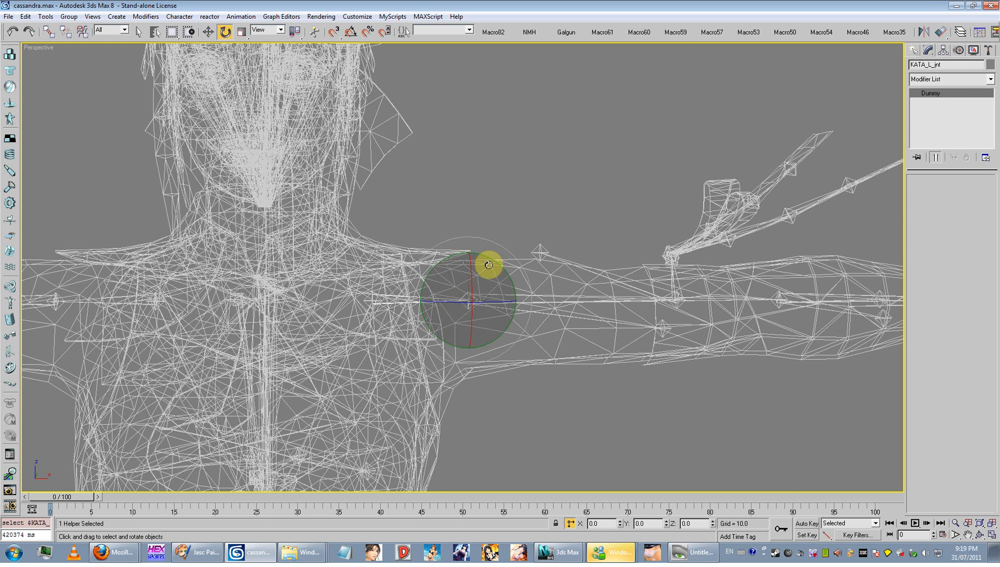
left_click_drag(486, 264, 546, 318)
scroll(560, 223, "down", 8)
scroll(565, 214, "up", 3)
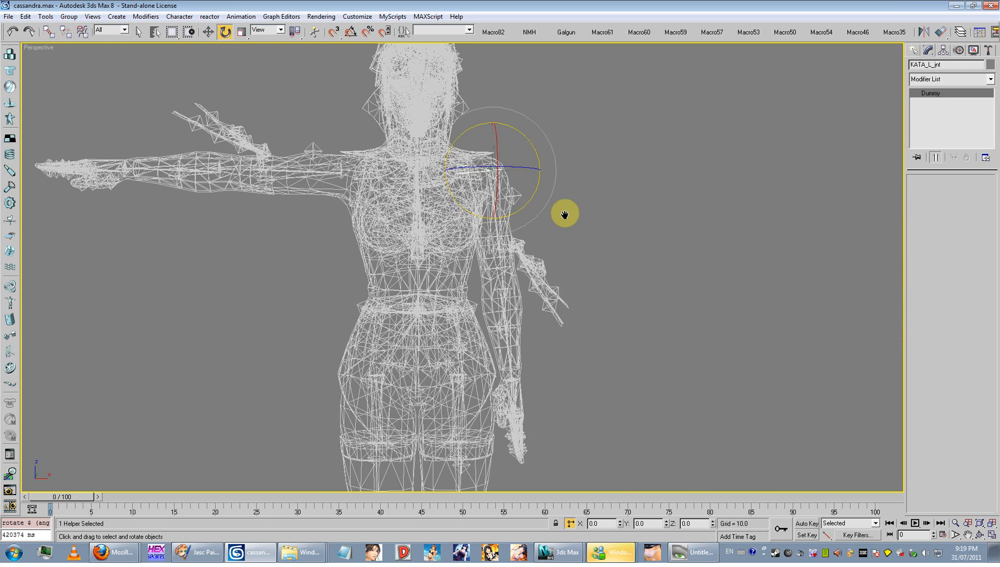
- Undo the left arm rotation, return the view to shaded display, and clear the helper selection
key("F3")
key("ctrl+z")
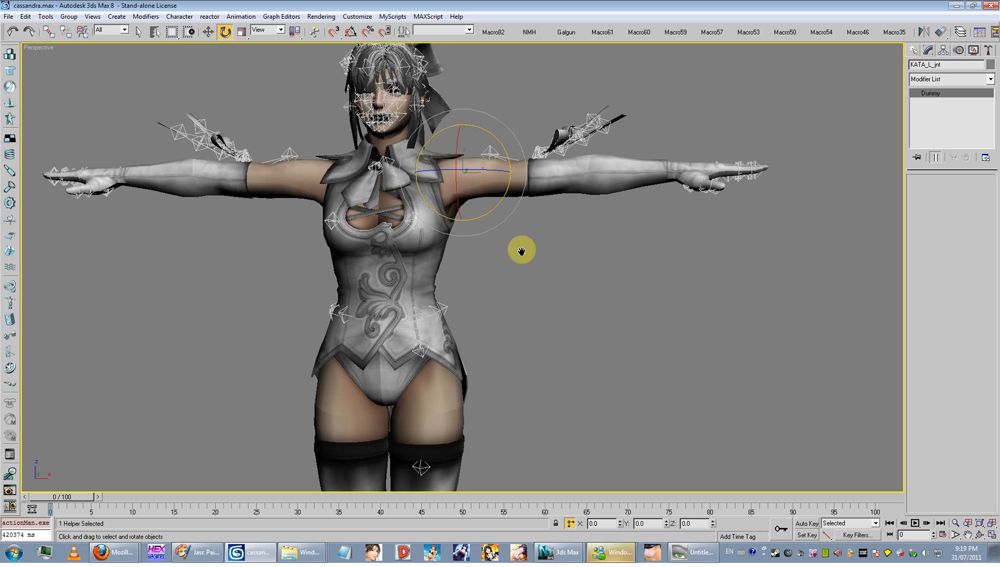
scroll(519, 250, "down", 3)
left_click(507, 289)
key("ctrl+z")
scroll(507, 294, "down", 3)
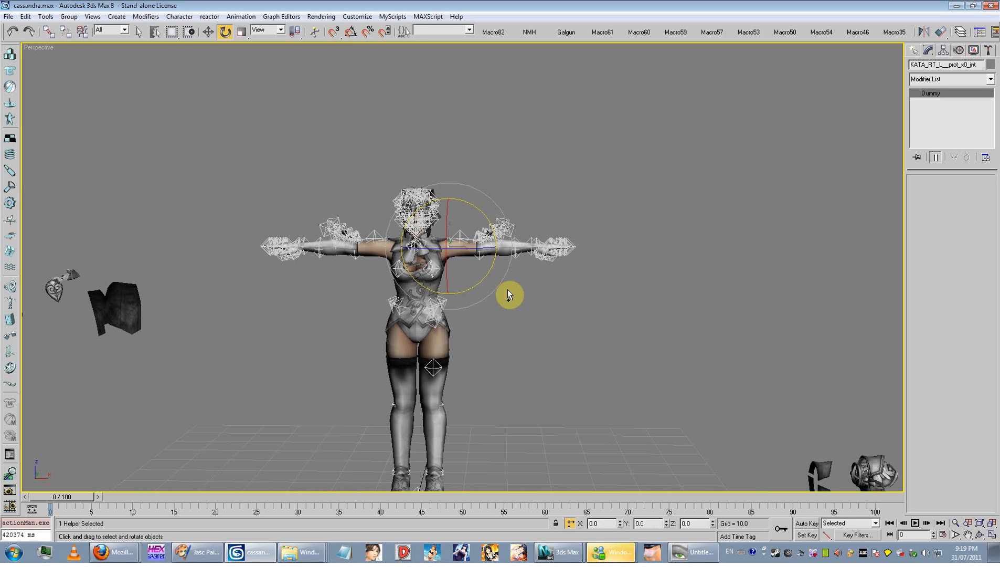
left_click(507, 290)
key("shift+h")
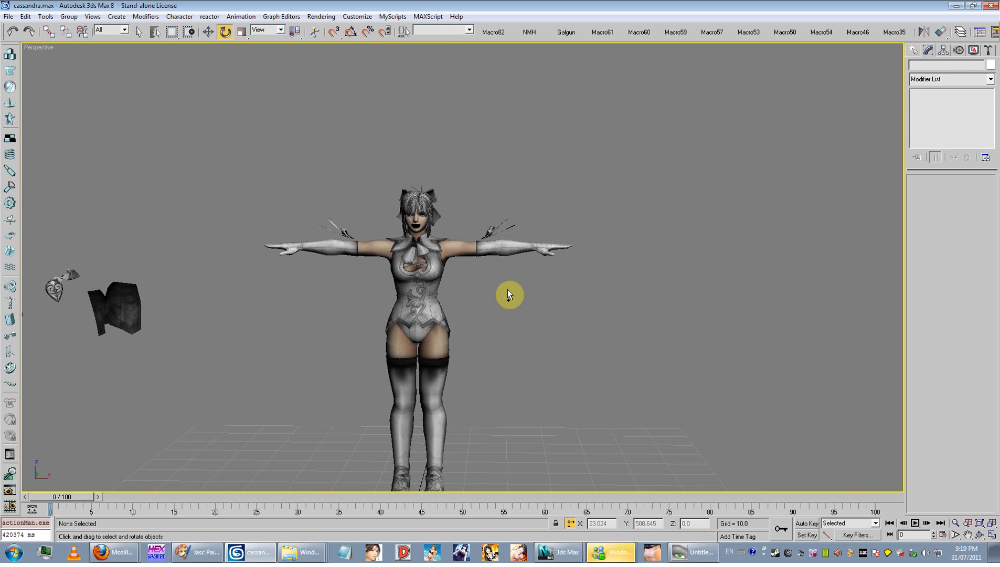
- Unhide all objects in the scene together with the hidden layers
scroll(507, 290, "down", 4)
middle_click_drag(507, 291, 495, 250)
right_click(495, 250)
left_click(513, 212)
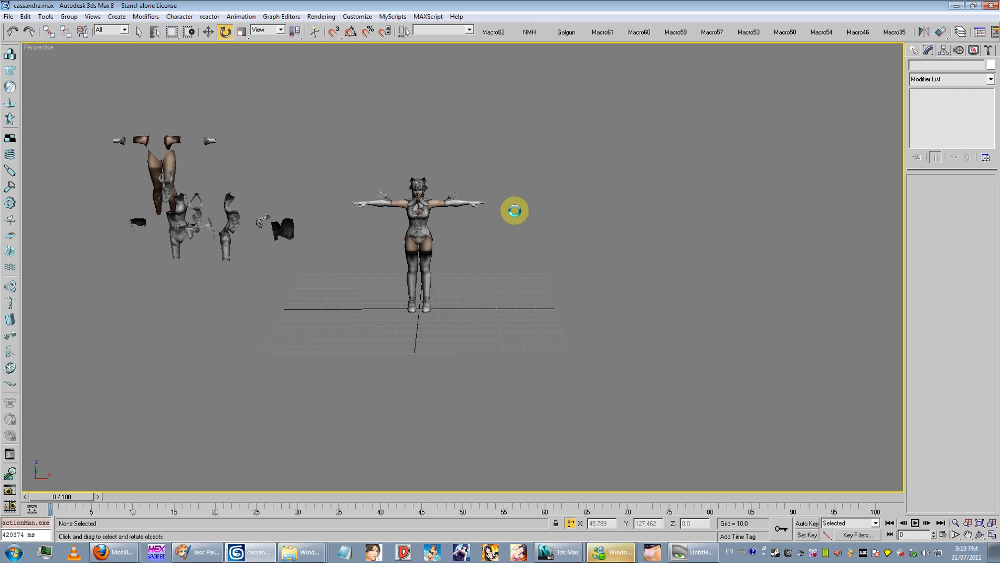
left_click(515, 307)
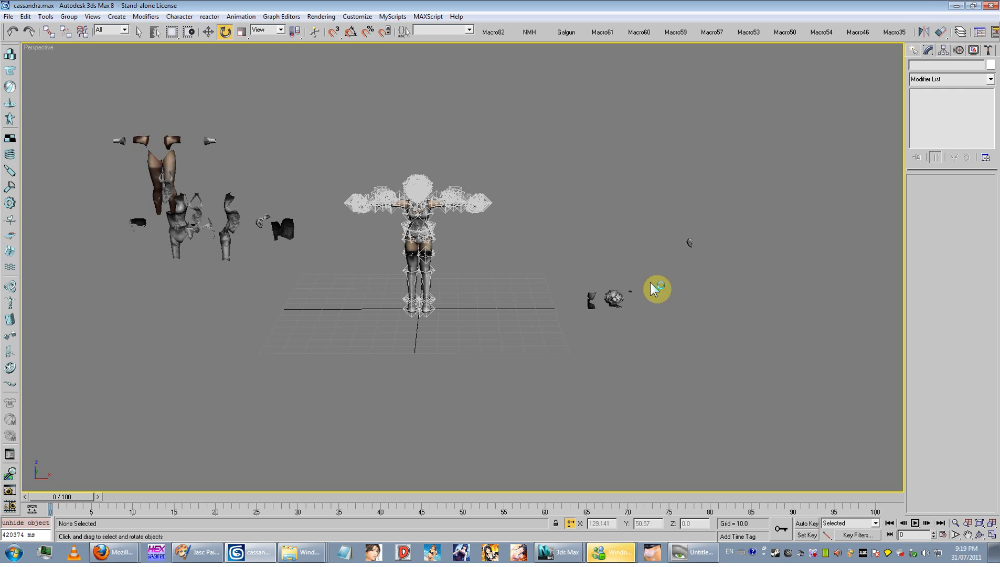
- Hide the skeleton layer, select the loose static pieces beside the character, and activate the Move tool
left_click(961, 31)
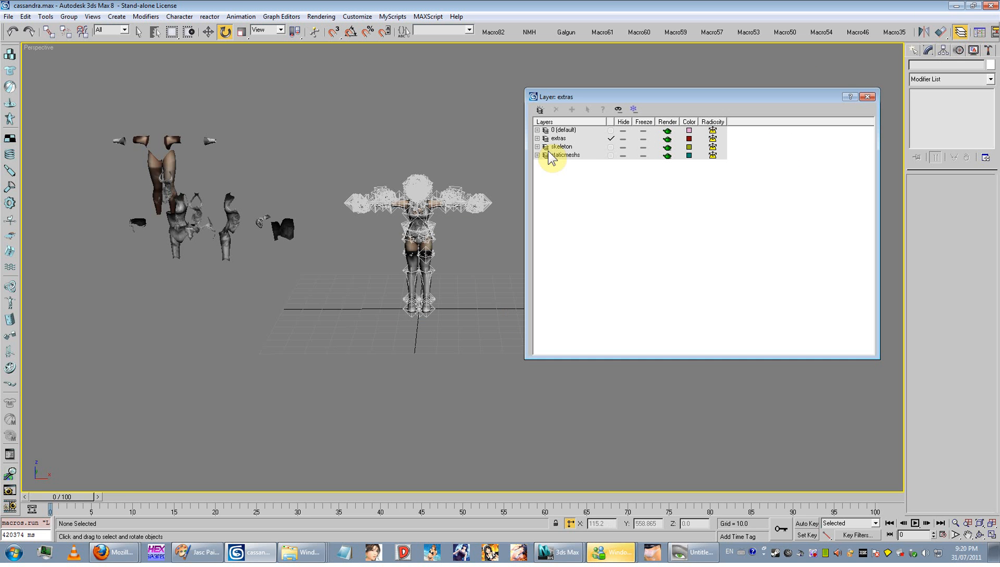
left_click(623, 147)
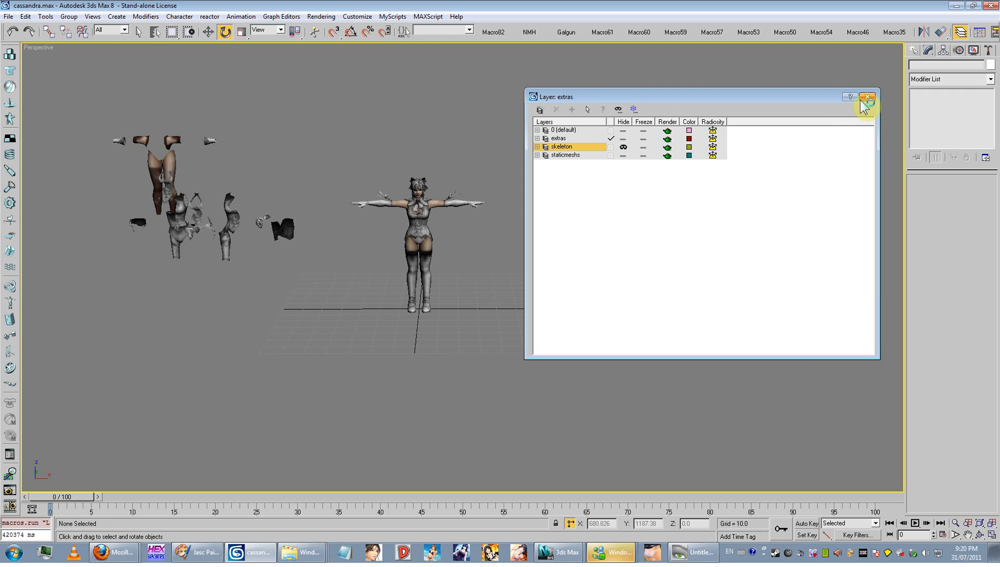
left_click(868, 96)
left_click_drag(729, 219, 571, 346)
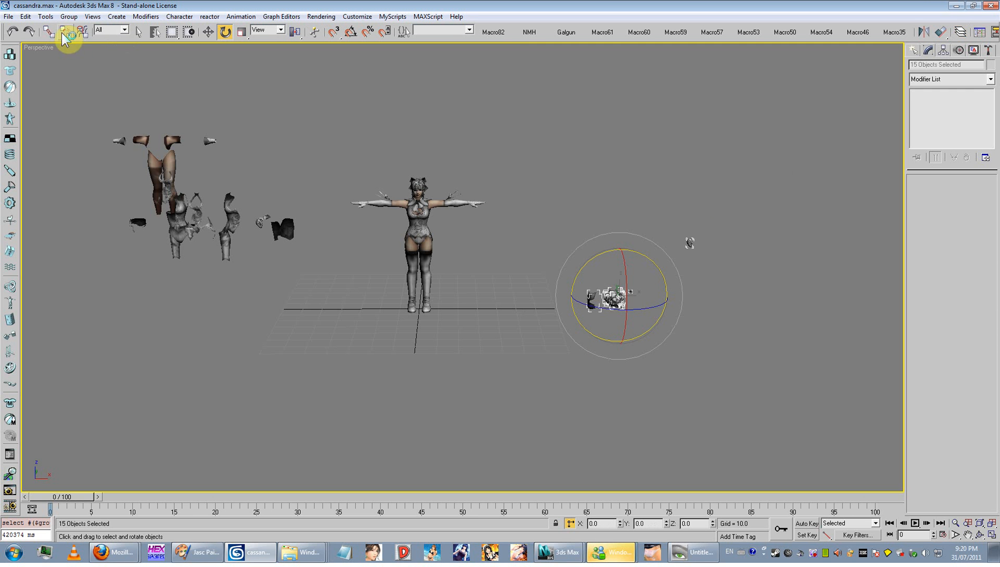
left_click(139, 32)
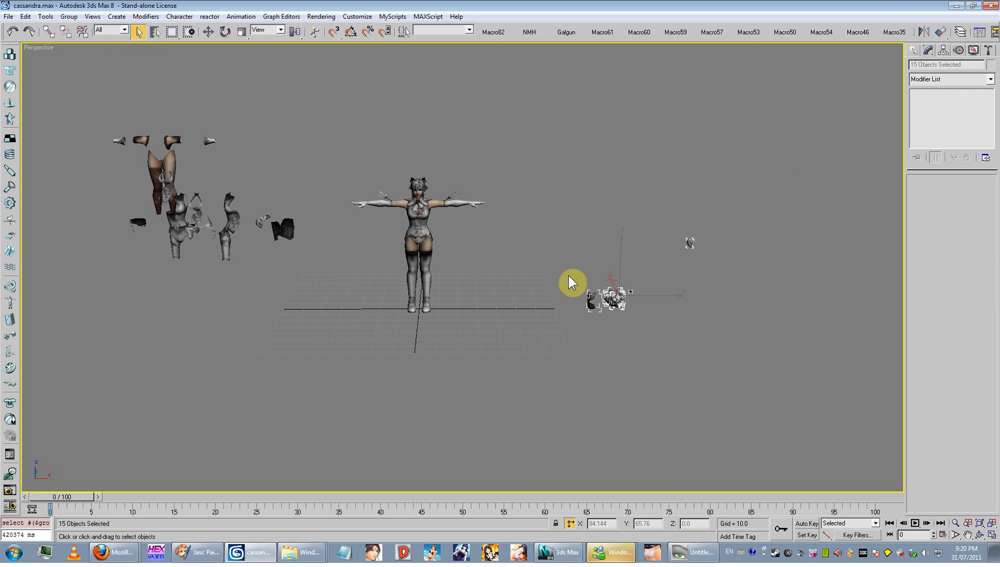
left_click(208, 32)
middle_click_drag(244, 194, 348, 218)
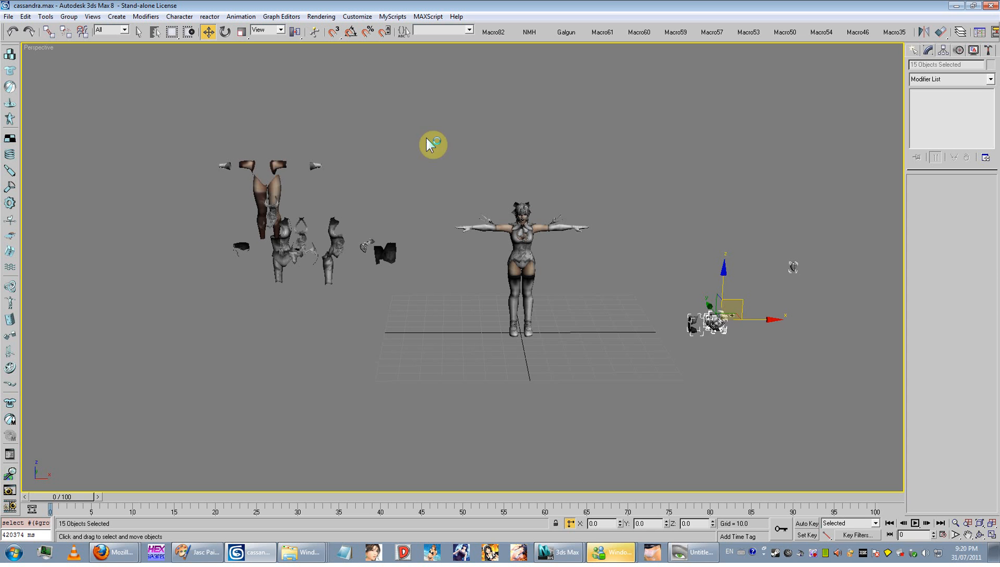
- Select the duplicate meshes beside the character and hide their extras layer, leaving the staticmeshs layer displayed
left_click_drag(169, 370, 408, 137)
right_click(326, 187)
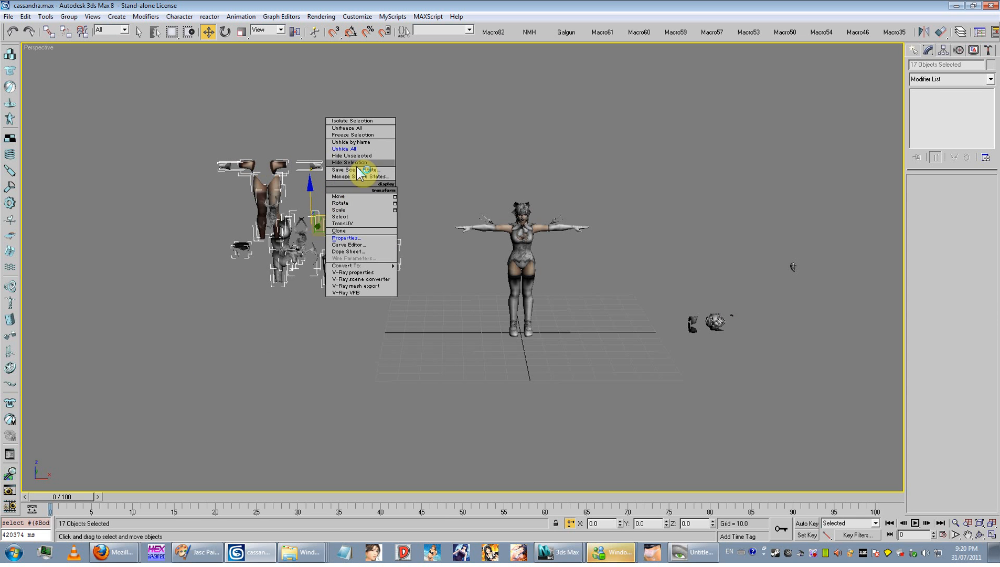
left_click(351, 165)
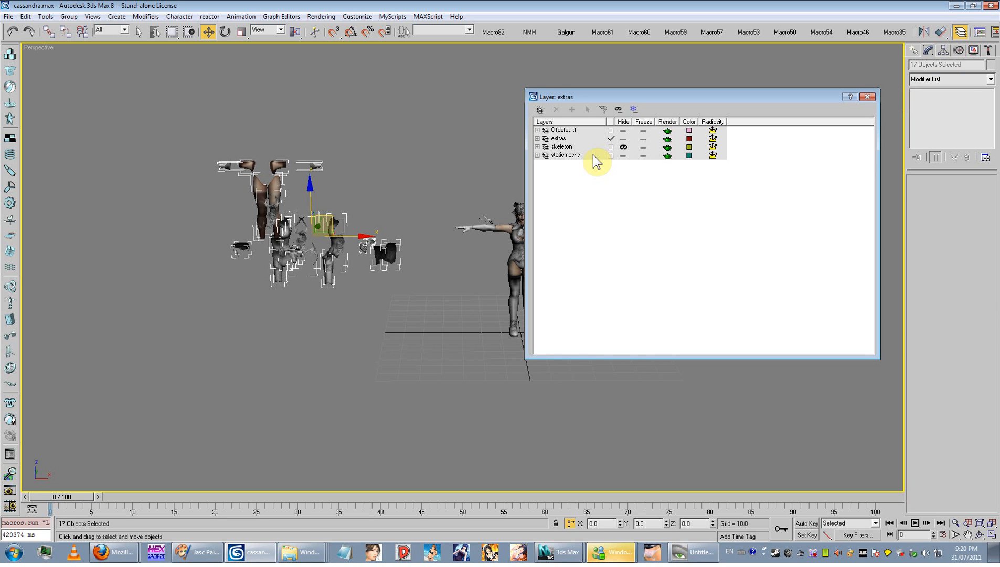
left_click(623, 155)
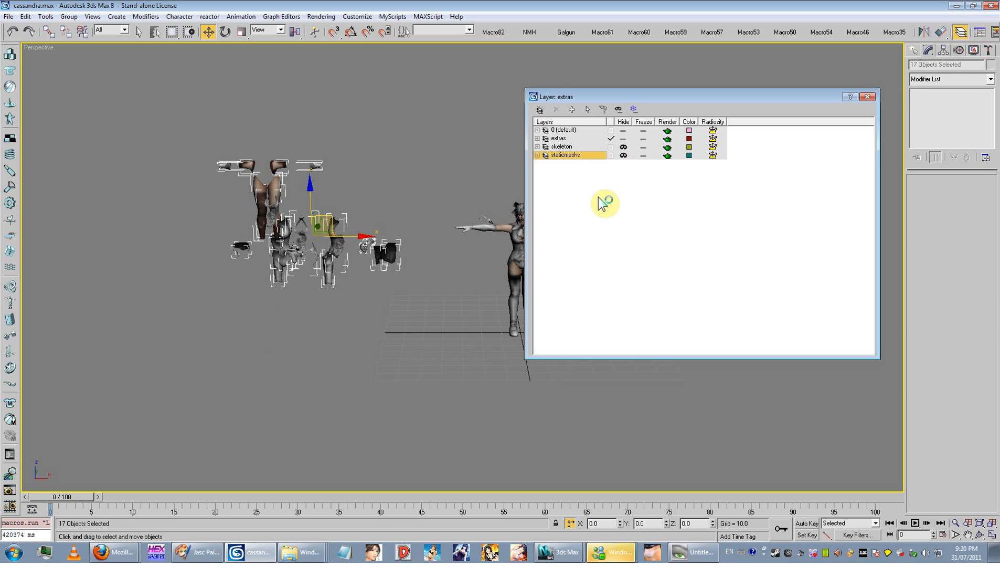
left_click(623, 138)
left_click(625, 156)
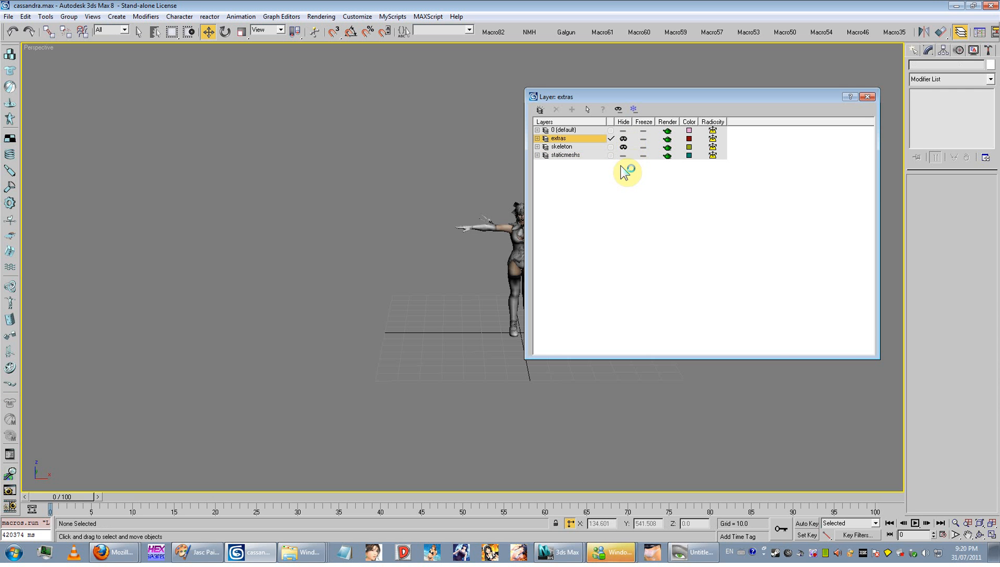
left_click(868, 97)
- Select the loose static meshes beside the character and examine the overlapping pile up close
left_click_drag(811, 239, 686, 385)
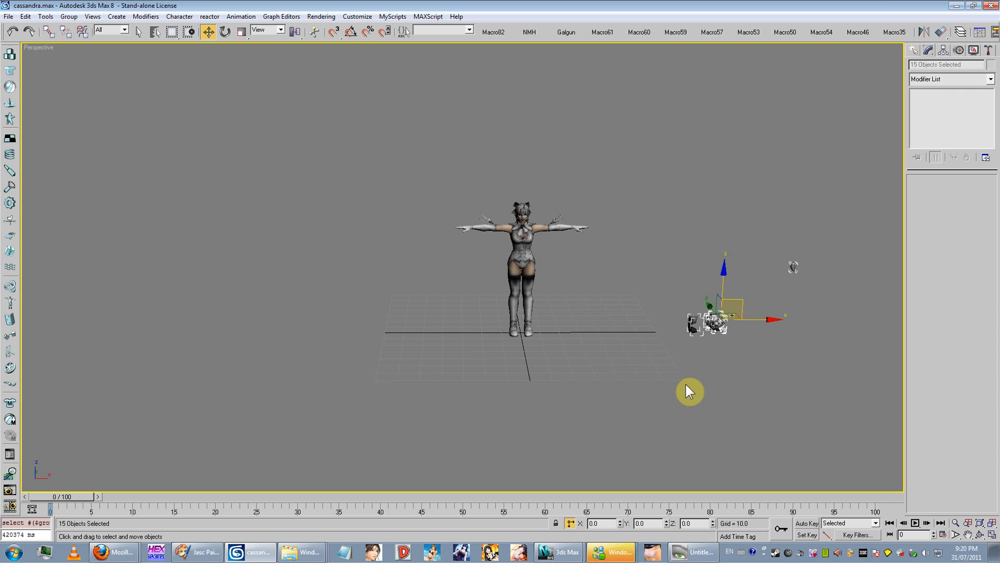
middle_click_drag(686, 385, 596, 321)
scroll(596, 322, "up", 3)
left_click_drag(631, 317, 466, 338)
left_click(462, 331)
scroll(463, 332, "up", 3)
middle_click_drag(463, 331, 540, 351)
scroll(537, 362, "down", 3)
- Select the piece group6__FUNC_003_geo, check the in-game equipment picture Untitled 1 40.jpg in ACDSee, and return to 3ds Max
left_click(510, 338)
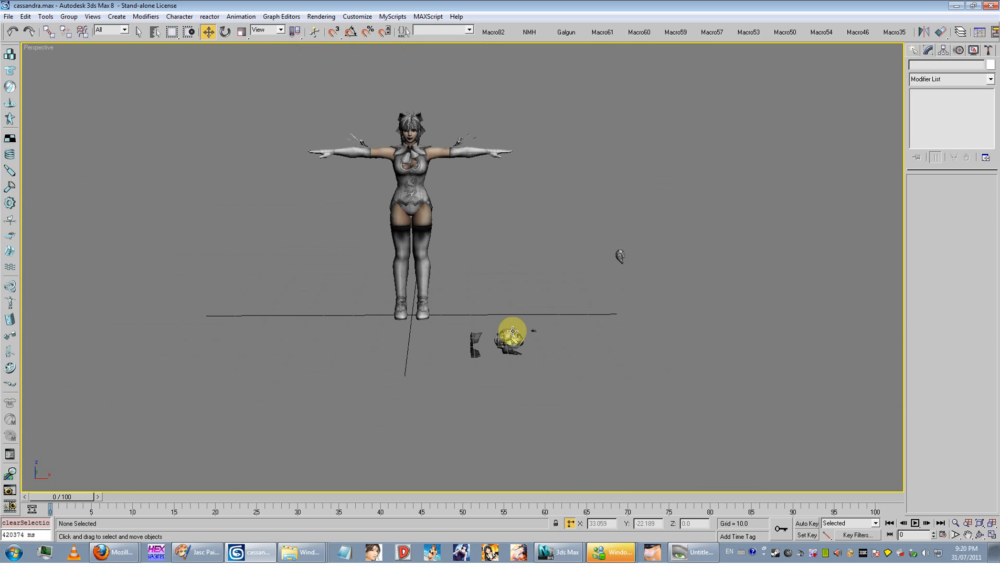
left_click(692, 551)
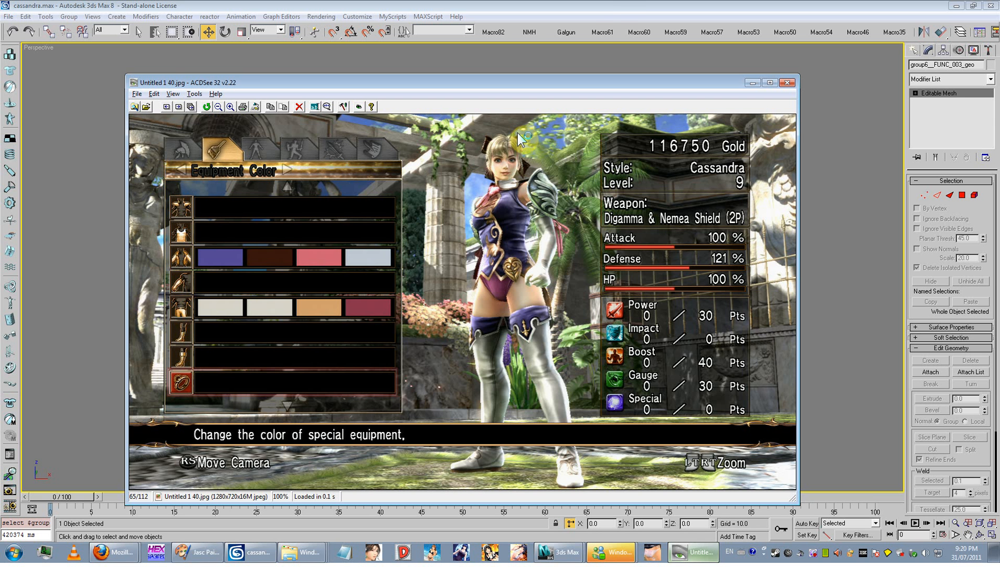
left_click(616, 7)
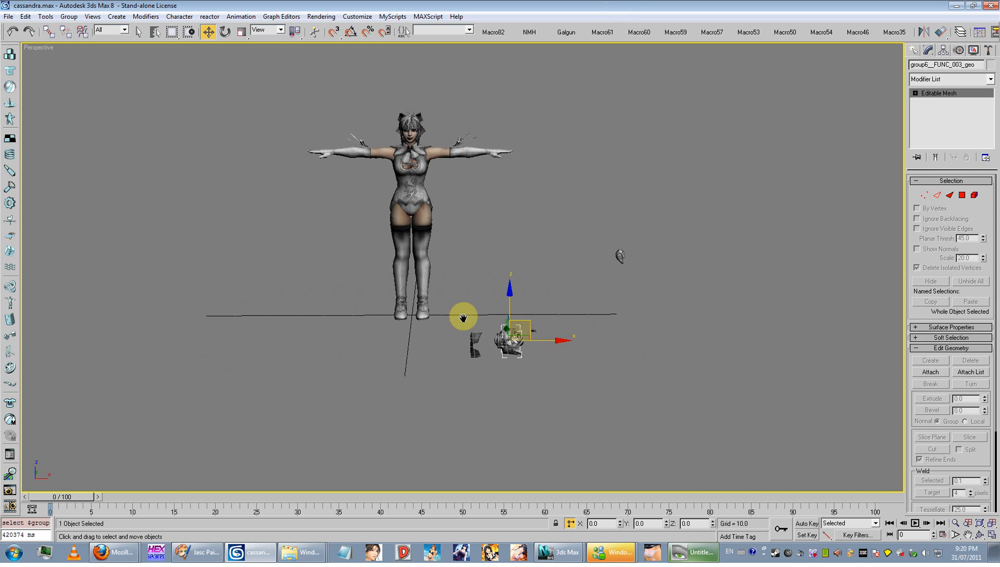
- Move group6__FUNC_003_geo and the shoulder plates kata_arm_L__FUNC_001_geo and kata_arm_R__FUNC_001_geo up out of the overlapping pile
scroll(495, 340, "up", 3)
left_click_drag(535, 363, 539, 264)
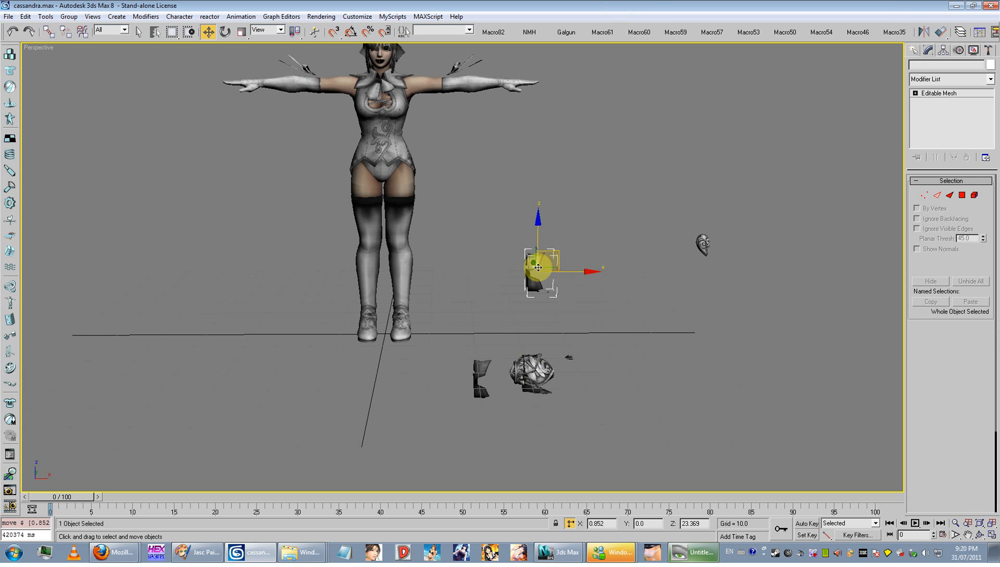
left_click_drag(529, 362, 616, 208)
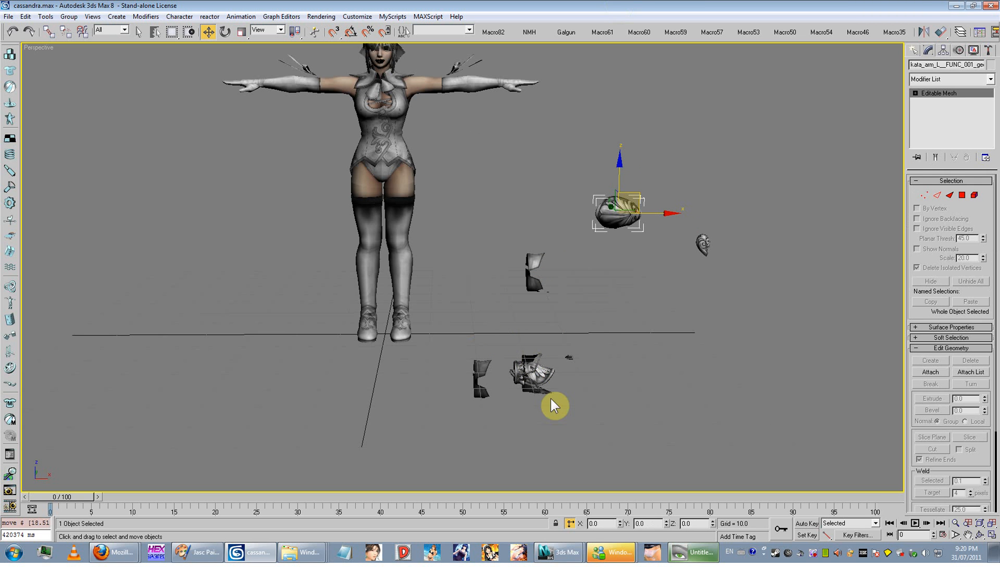
left_click_drag(541, 367, 531, 189)
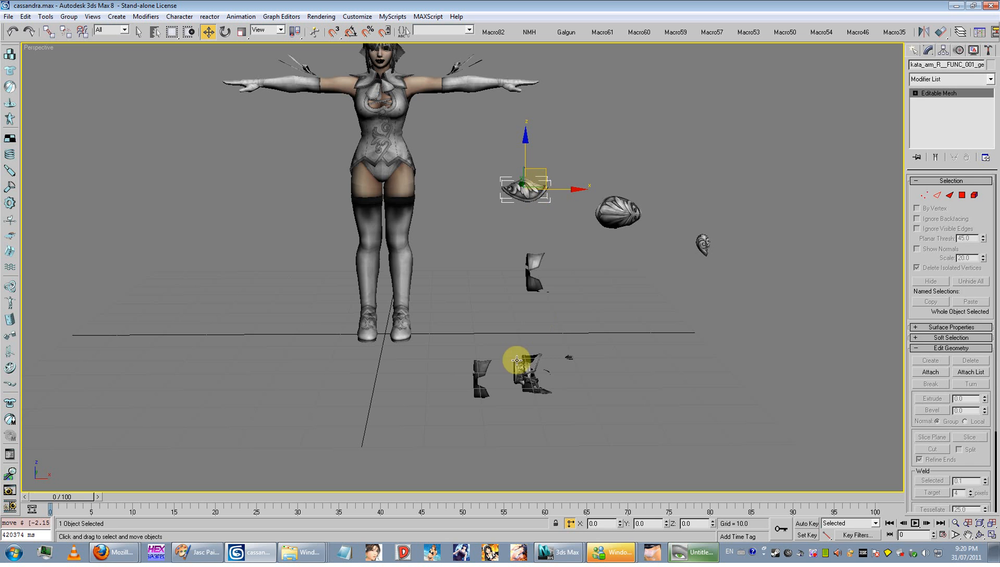
- Move the leg pieces group6__FUNC_002_geo and MOMO_R2_N__FUNC_003 above the pile and the cuff group7__FUNC_001_geo beside the shoulder plate
left_click_drag(539, 347, 517, 289)
left_click(492, 360)
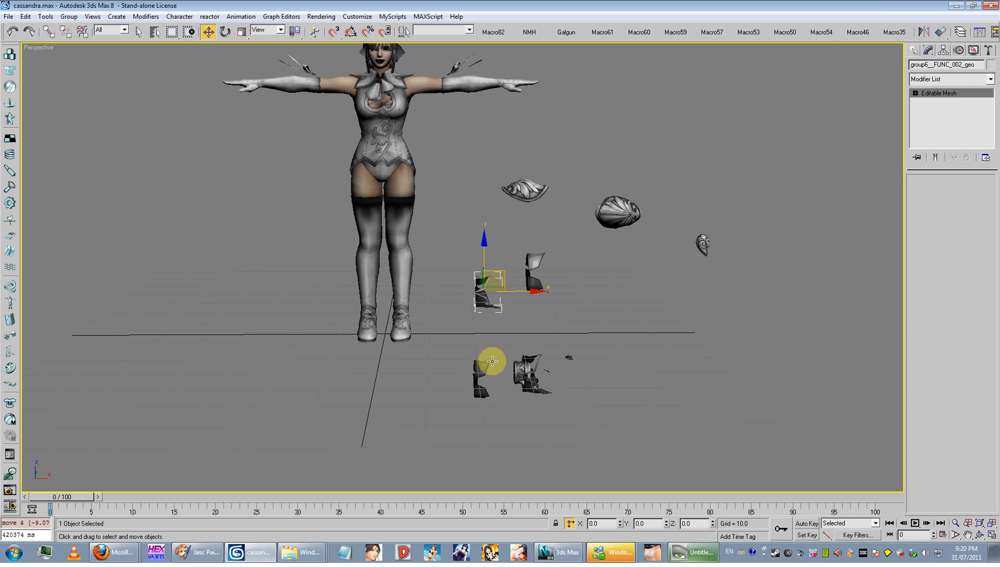
left_click_drag(495, 358, 486, 232)
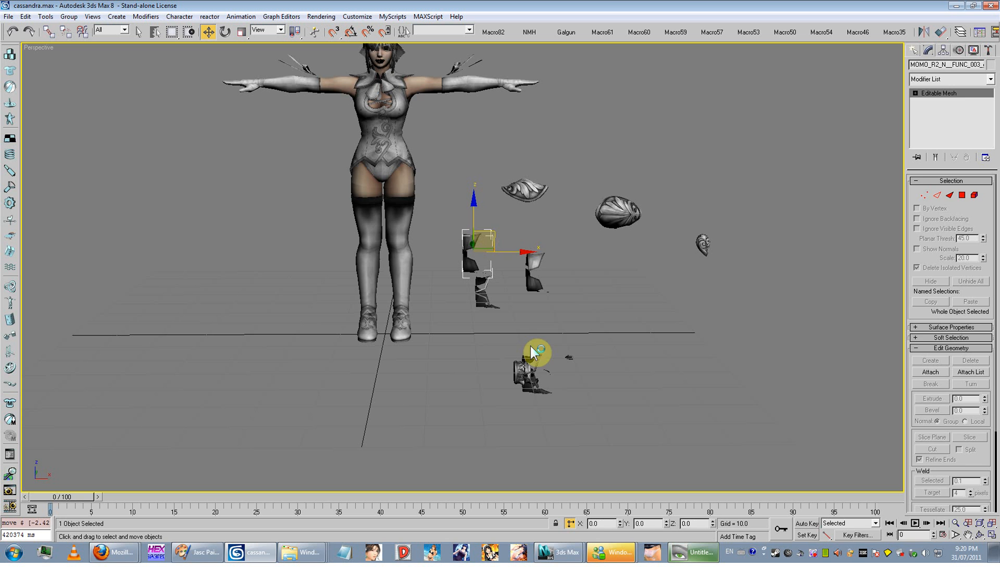
left_click(516, 365)
left_click_drag(515, 365, 673, 172)
left_click(516, 370)
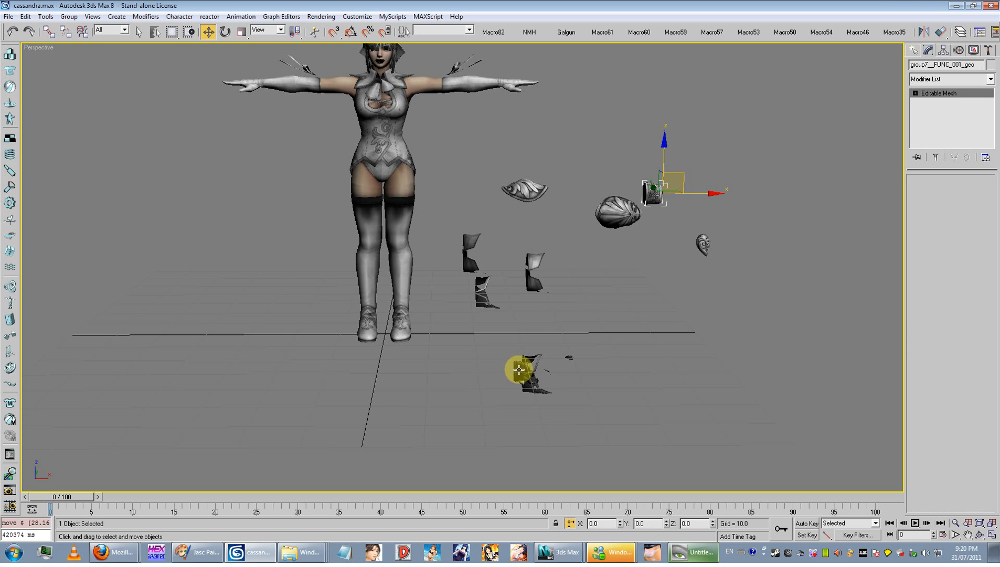
- Move the leg piece MOMO_R2_N__FUNC_002 beside the other leg pieces and the remaining dark cuff above the first cuff
left_click(554, 355)
left_click(518, 375)
left_click(536, 362)
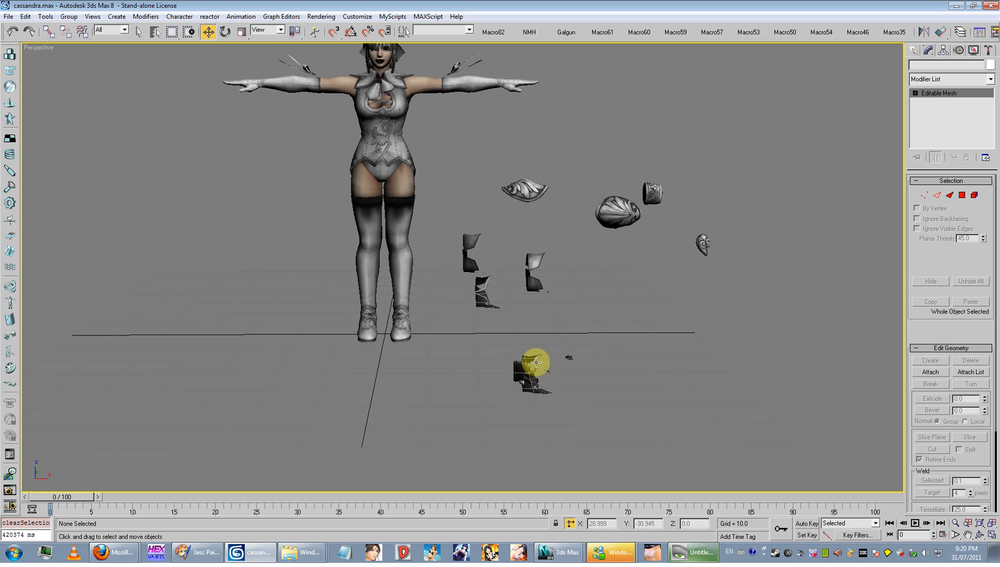
left_click_drag(547, 353, 513, 278)
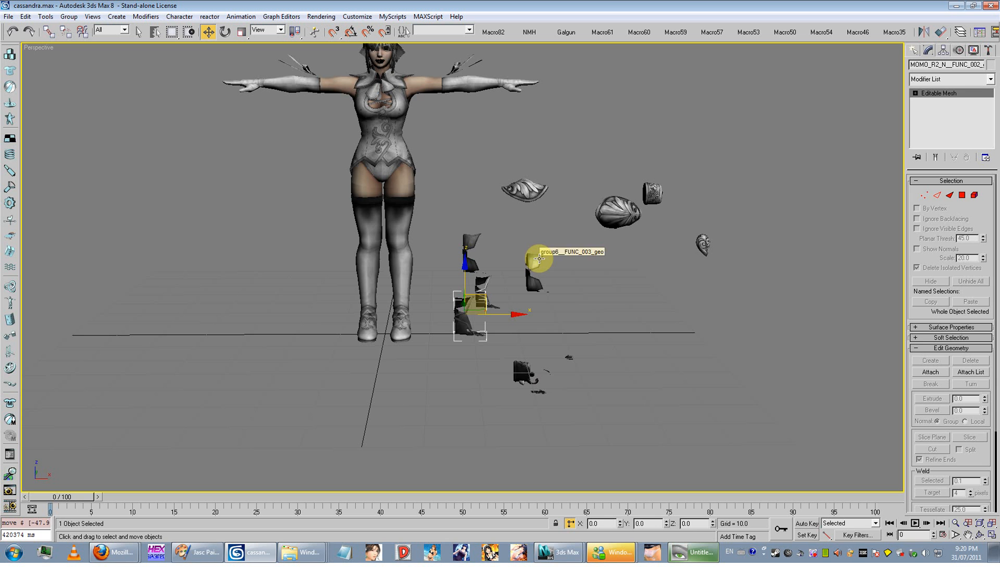
left_click(528, 365)
left_click_drag(528, 365, 663, 166)
- Place the ornament kosipin2__FUNC_001_geo below the cuffs, group the shoulder plates together, and raise the small piece MUNE2_001_geo
left_click_drag(707, 241, 649, 262)
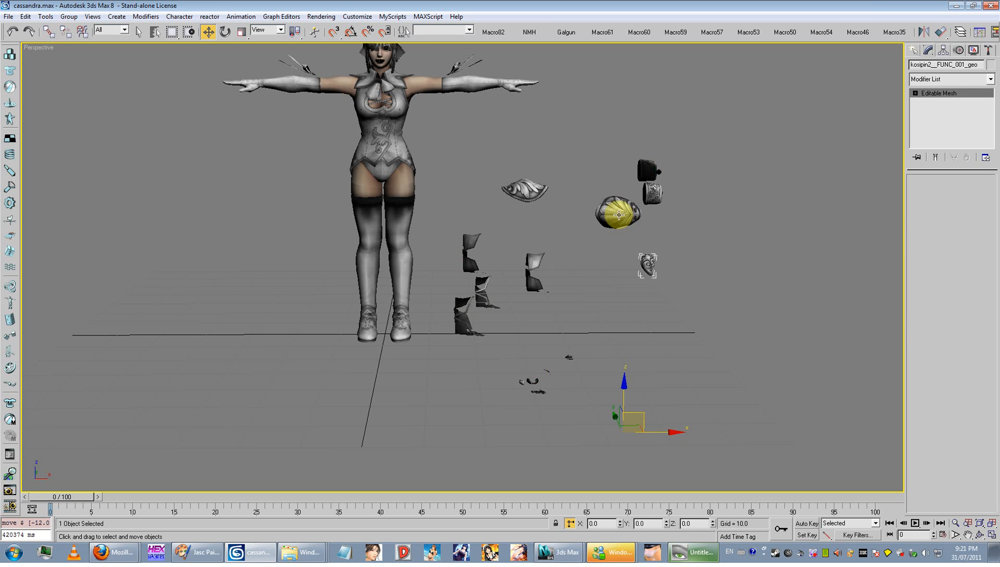
left_click_drag(616, 212, 553, 163)
left_click_drag(565, 355, 568, 315)
- Select the six small leftover pieces below the separated armour parts and examine the layout from several angles
scroll(636, 409, "up", 4)
scroll(697, 395, "down", 2)
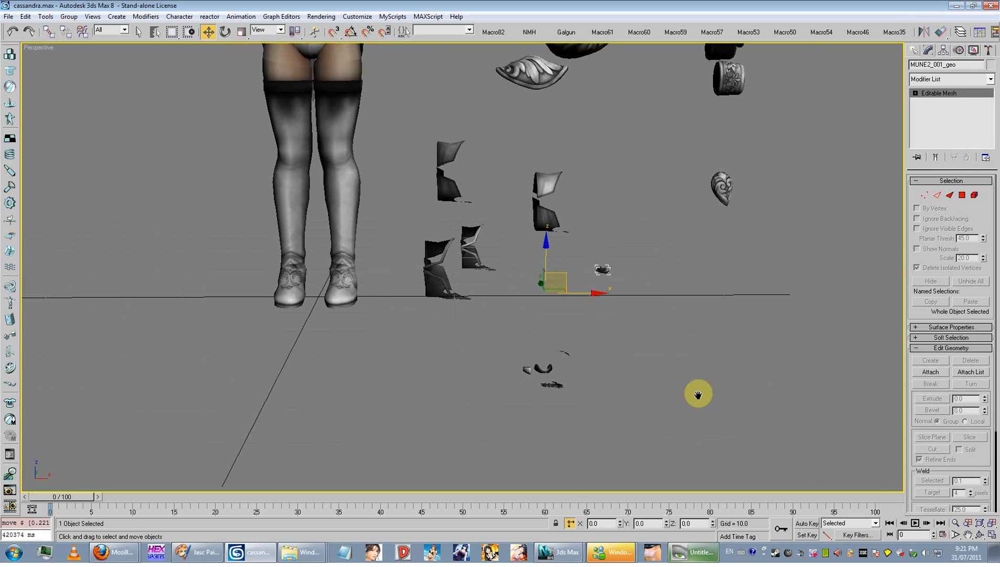
middle_click_drag(696, 395, 596, 404, "alt")
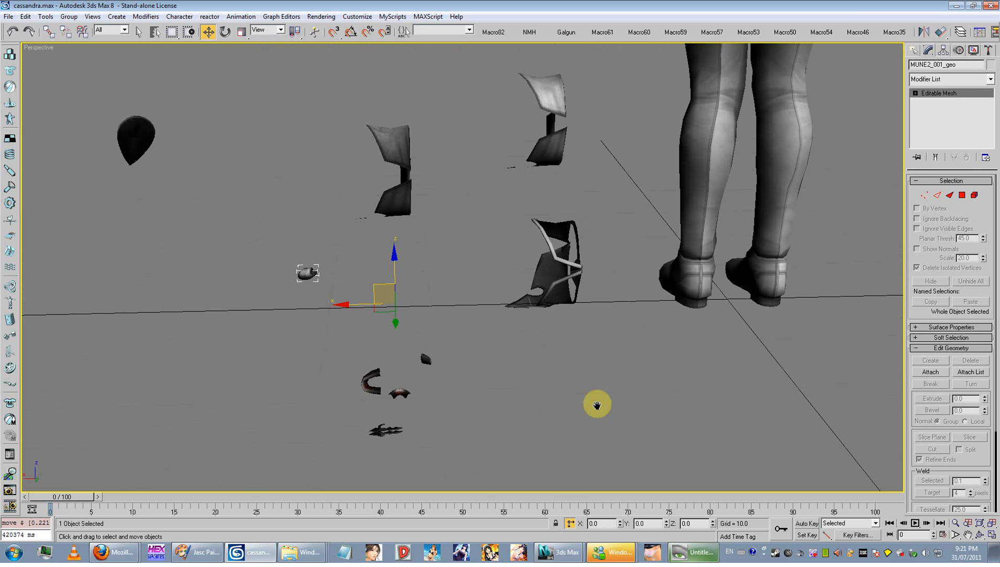
left_click_drag(482, 270, 254, 451)
middle_click_drag(254, 451, 480, 420, "alt")
scroll(411, 393, "down", 3)
scroll(447, 321, "down", 3)
scroll(448, 336, "up", 4)
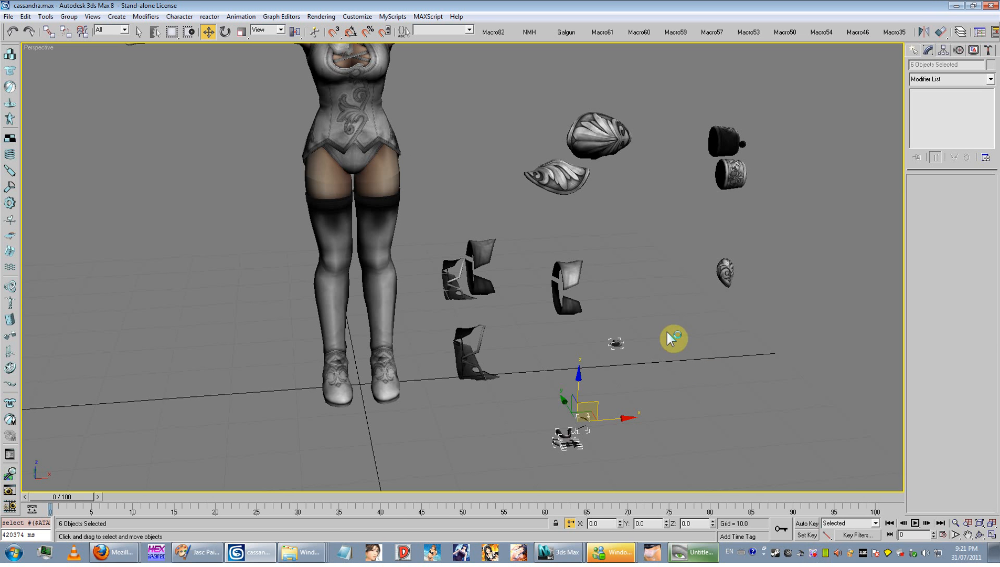
middle_click_drag(585, 306, 582, 313)
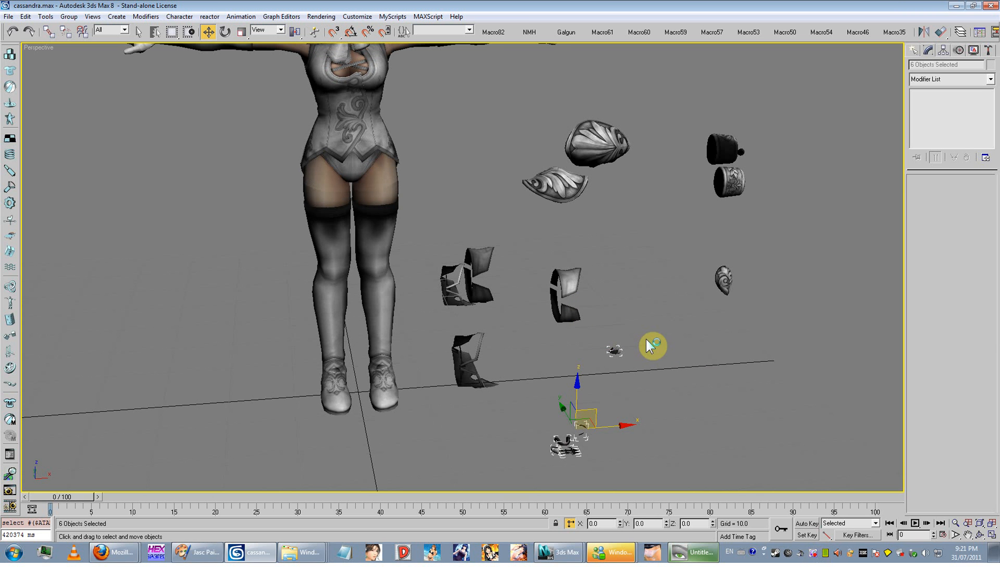
left_click_drag(647, 340, 570, 436)
middle_click_drag(651, 347, 710, 322, "alt")
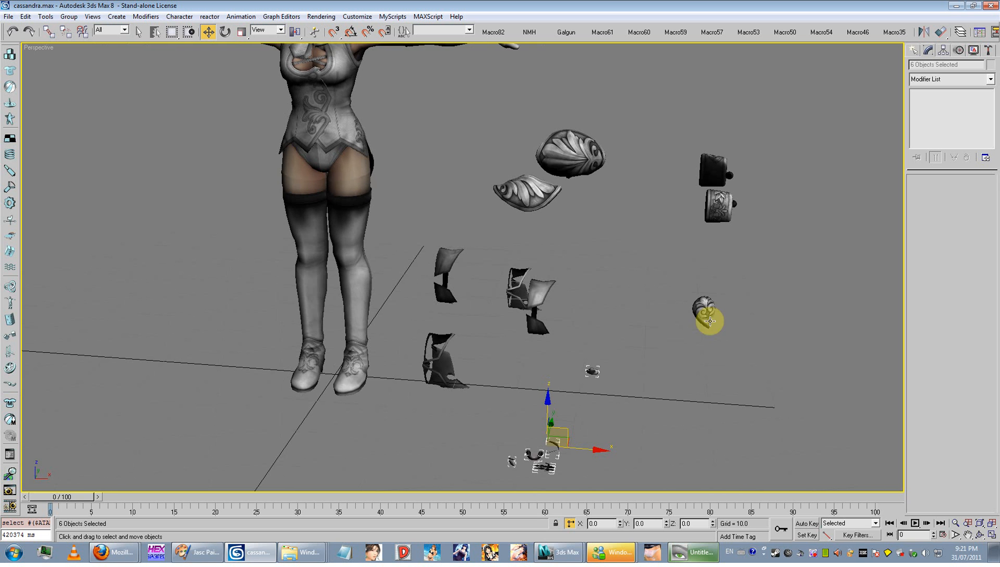
- Deselect the fork-shaped leftover piece and delete the other small leftover pieces below the armour
left_click_drag(763, 278, 688, 341, "ctrl")
middle_click_drag(647, 341, 650, 258)
scroll(603, 335, "up", 5)
middle_click_drag(603, 335, 554, 187)
scroll(554, 186, "up", 2)
middle_click_drag(666, 446, 398, 405)
scroll(471, 246, "up", 3)
scroll(467, 252, "down", 2)
scroll(445, 286, "down", 3)
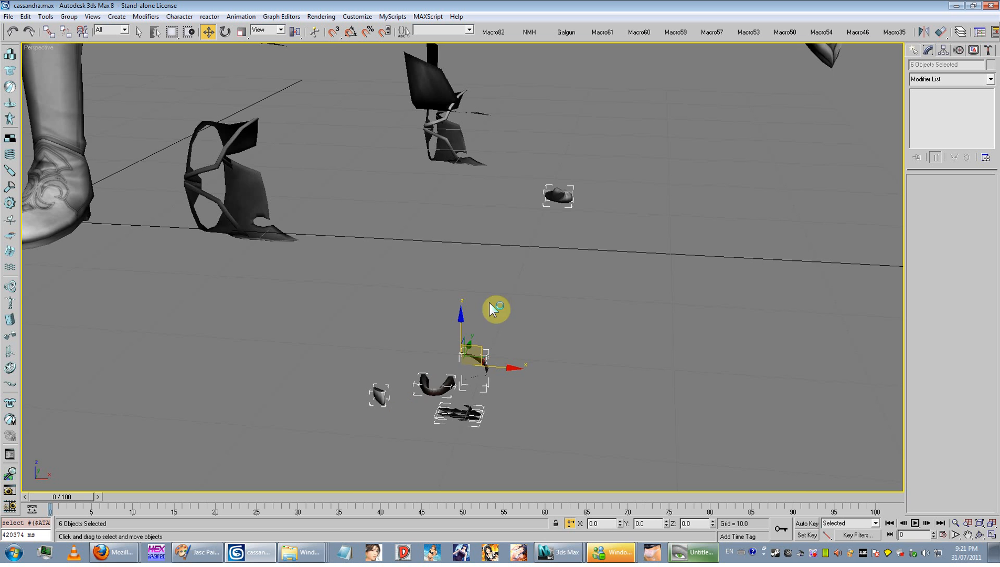
scroll(492, 308, "up", 3)
middle_click_drag(492, 309, 542, 244)
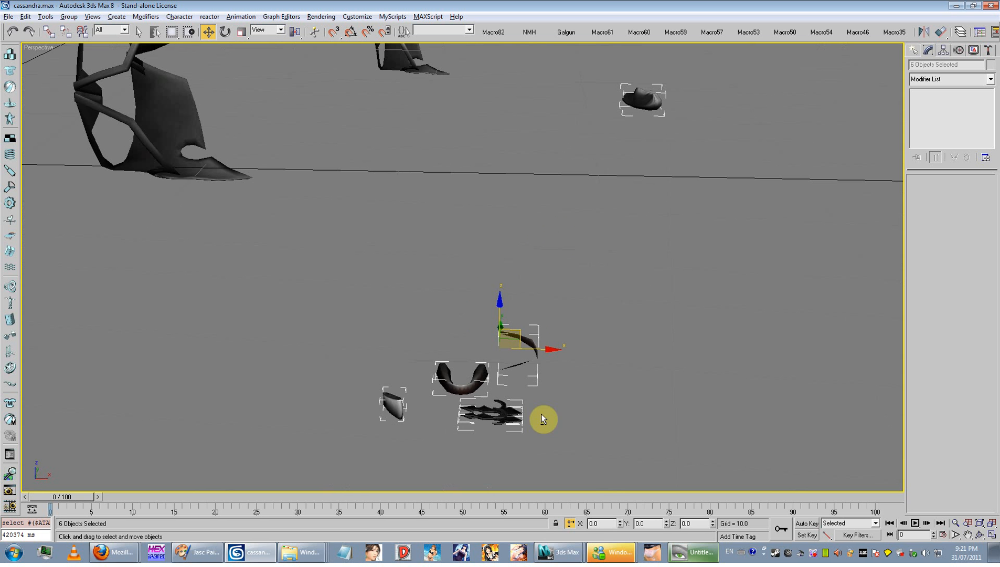
left_click_drag(531, 405, 494, 442)
middle_click_drag(495, 442, 587, 291, "alt")
key("Delete")
scroll(562, 241, "up", 3)
scroll(582, 310, "up", 3)
scroll(579, 306, "down", 3)
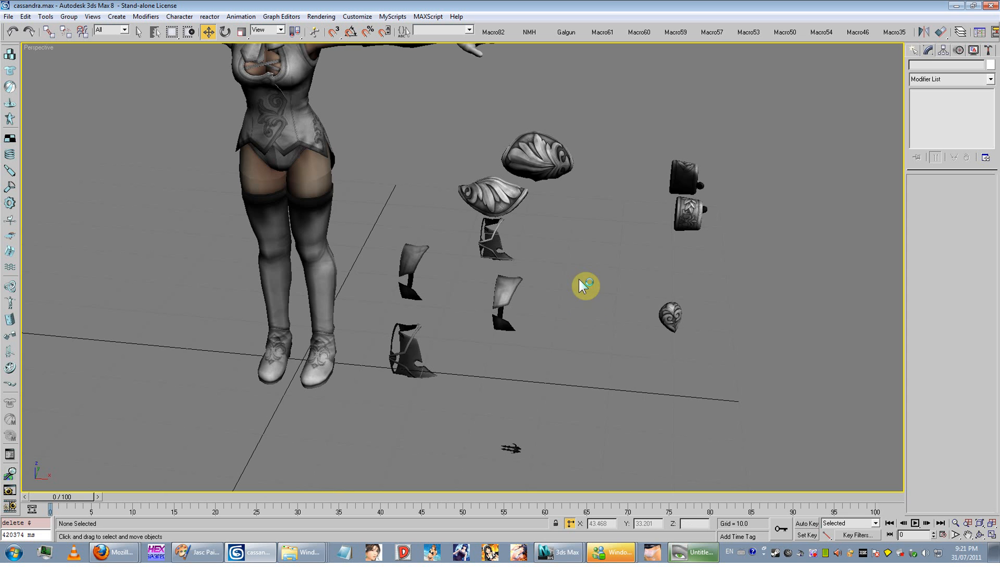
- Select the upper shoulder plate, inspect its shape, and compare it with the Cassandra equipment reference image in ACDSee
left_click(535, 159)
middle_click_drag(535, 159, 543, 232)
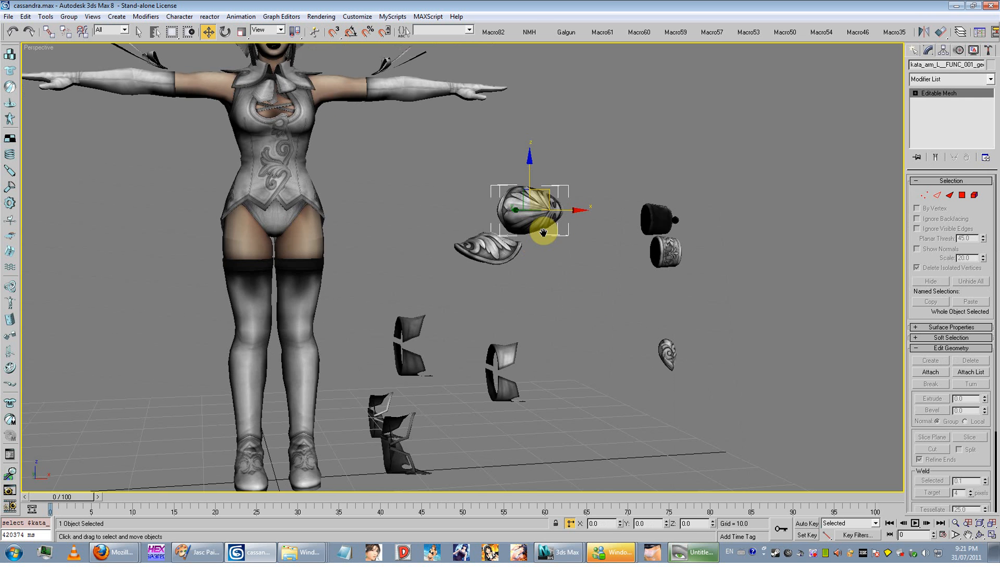
scroll(543, 232, "up", 10)
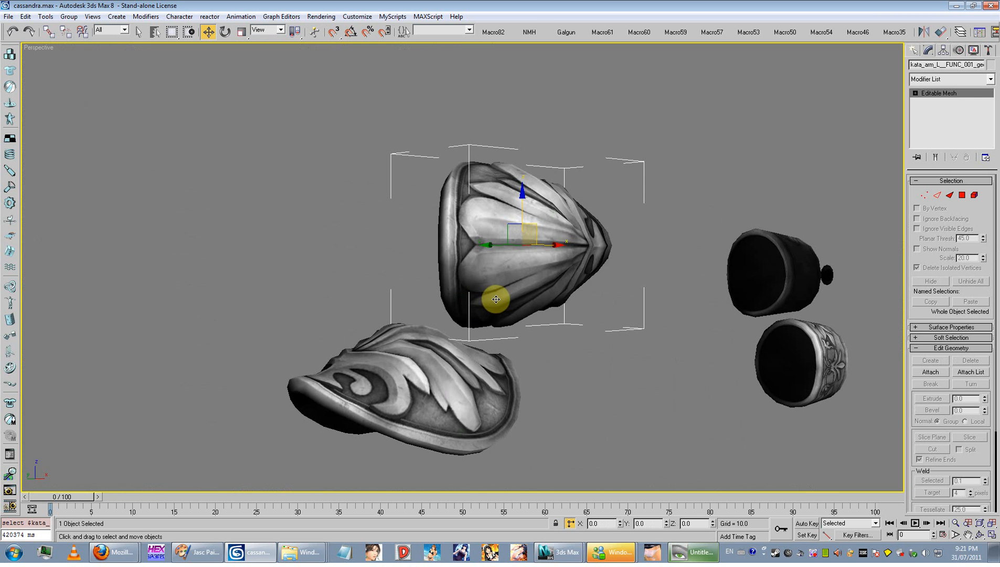
mouse_move(496, 299)
middle_mouse_down("alt")
mouse_move(267, 311)
mouse_move(496, 301)
middle_mouse_up("alt")
scroll(424, 279, "down", 5)
middle_click_drag(424, 279, 518, 311)
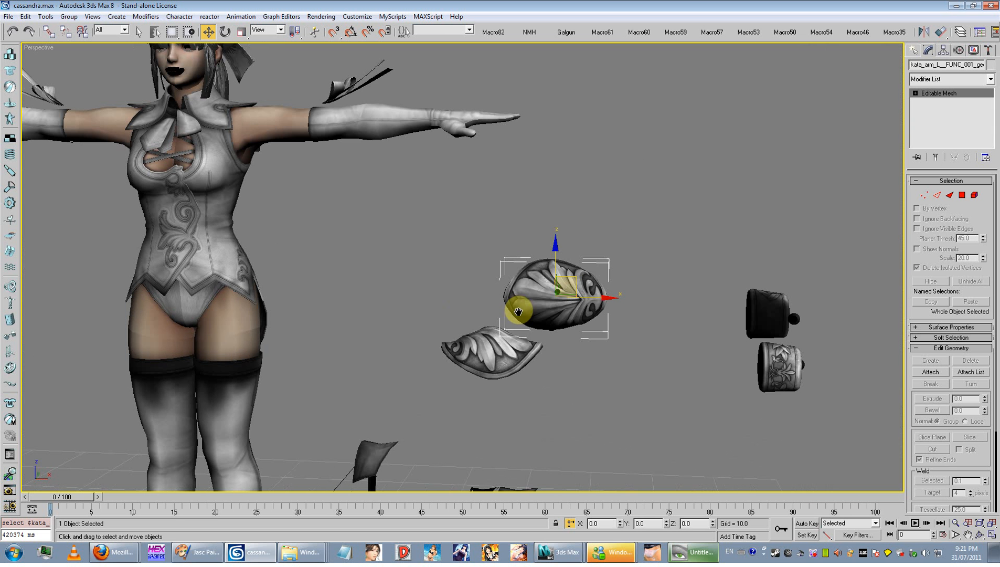
left_click(693, 552)
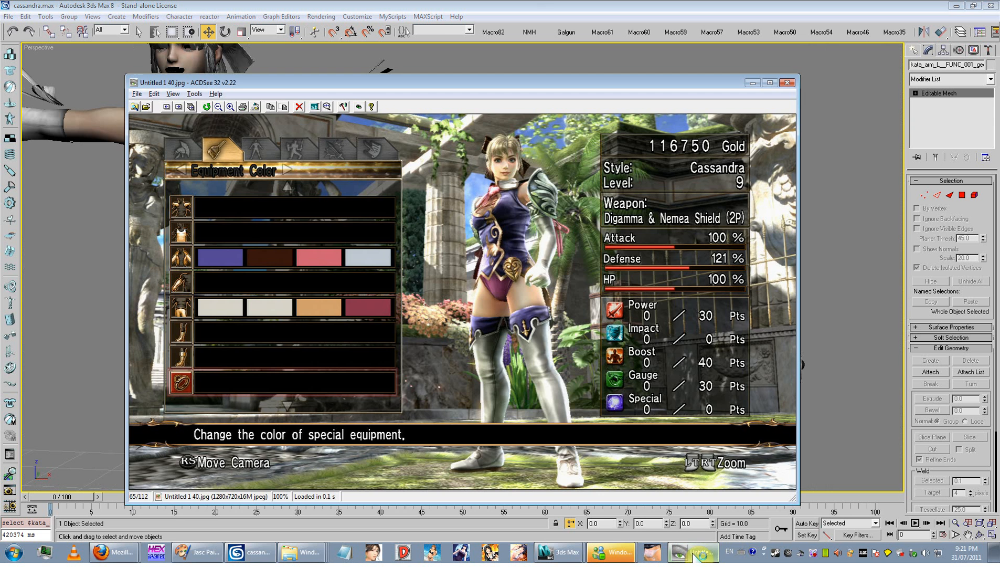
left_click(692, 552)
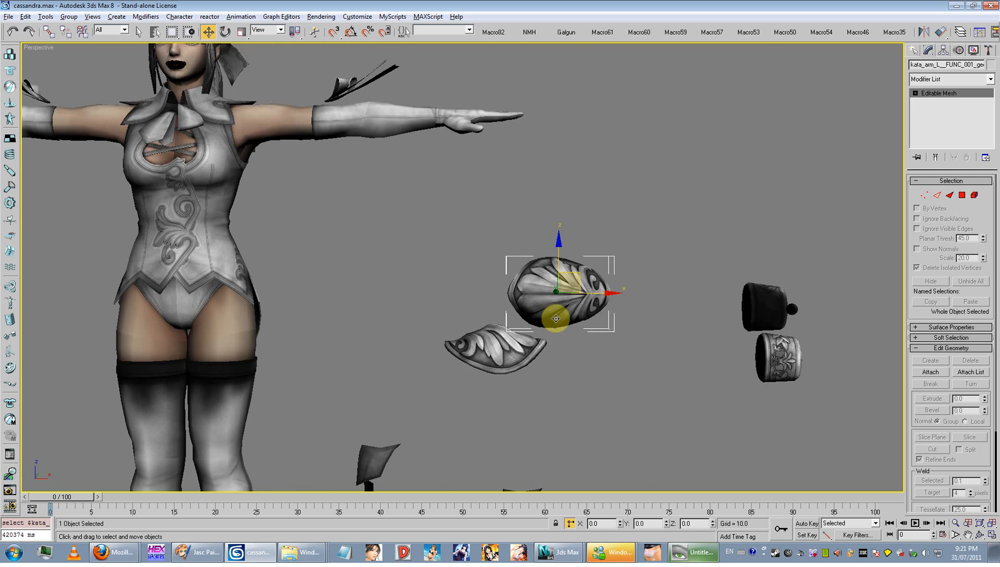
- Try rotating the upper shoulder plate to match the lower one with angle snap on
middle_click_drag(556, 319, 249, 64, "alt")
left_click(226, 32)
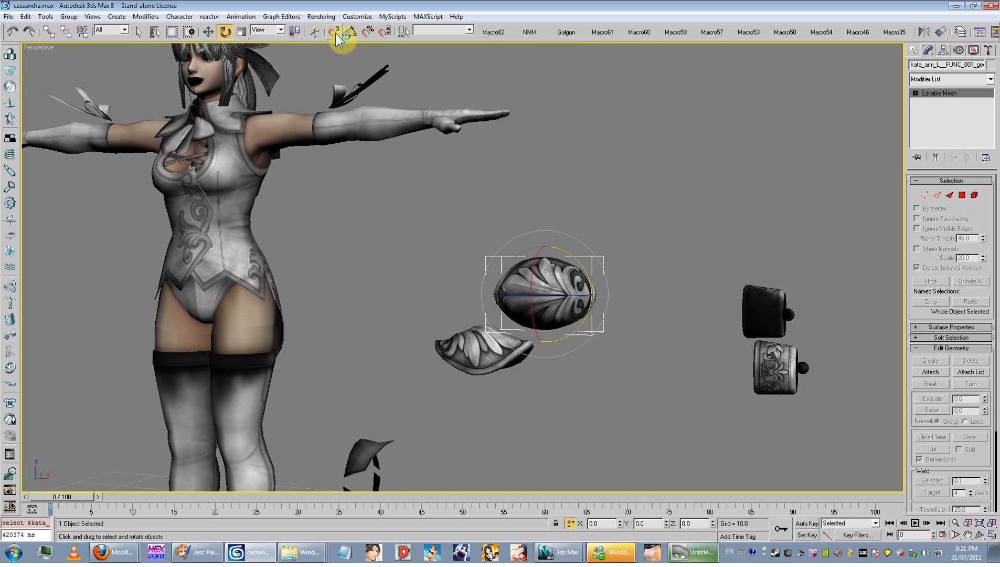
left_click_drag(527, 268, 561, 221)
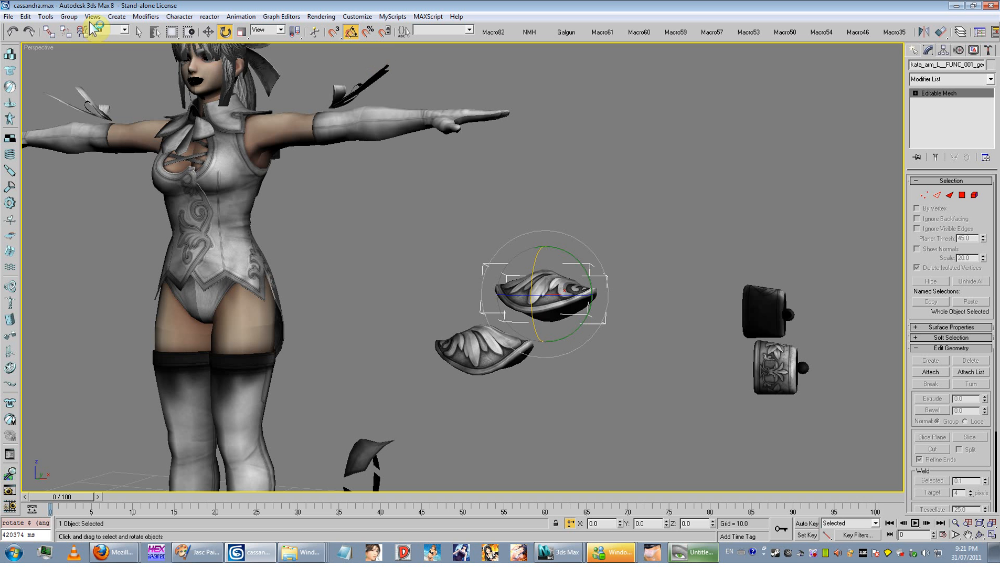
left_click(11, 31)
- Set the snap angle to 90 degrees and rotate the upper shoulder plate -90 degrees about X
right_click(345, 35)
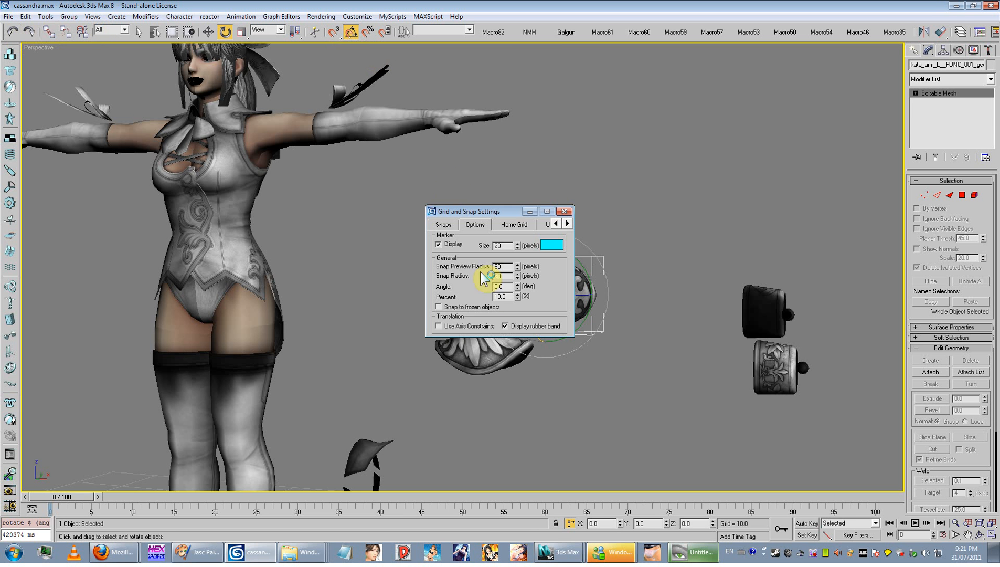
double_click(502, 286)
type("90")
key("Return")
left_click(559, 215)
left_click_drag(536, 263, 535, 259)
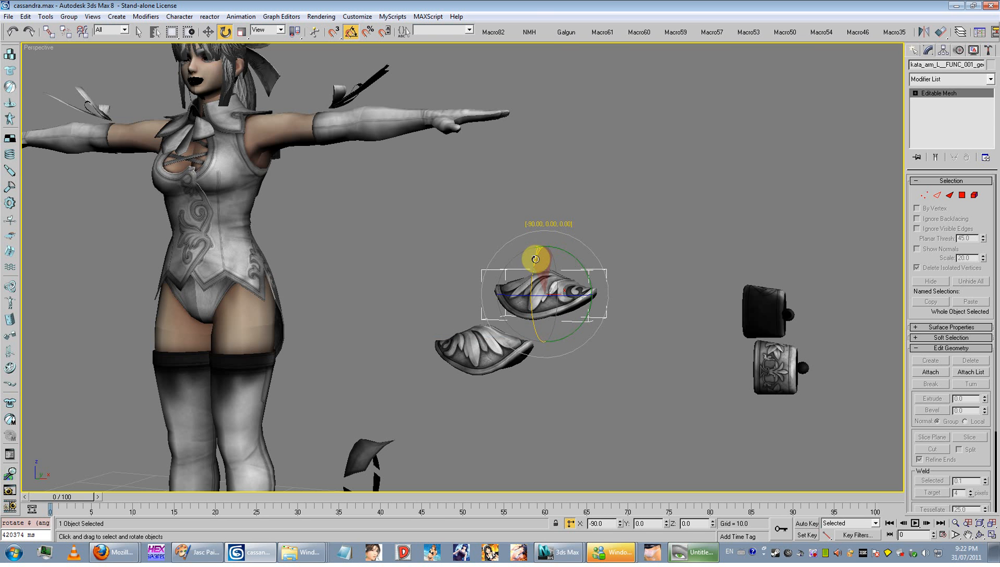
middle_click_drag(576, 312, 577, 268, "alt")
left_click(350, 33)
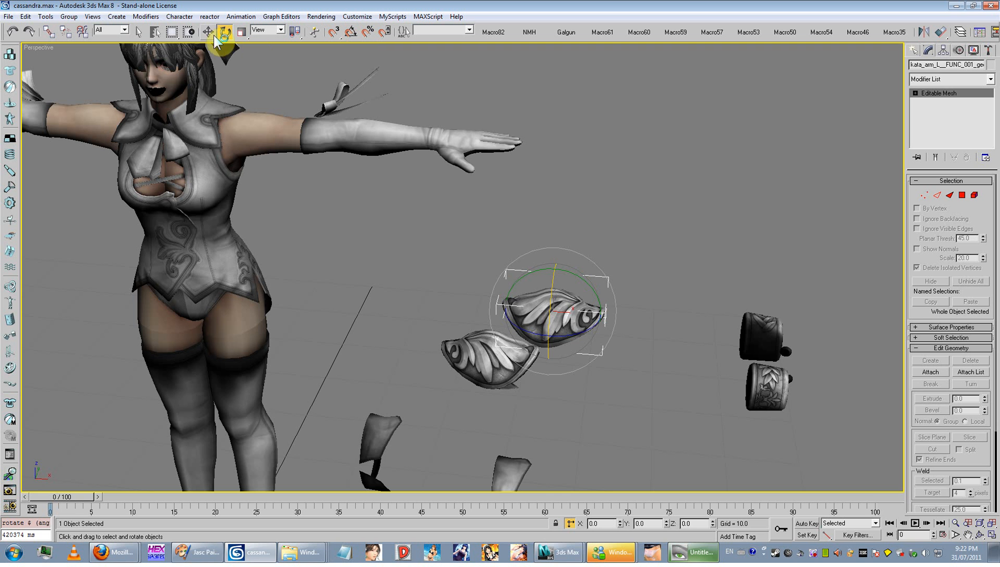
- Move the lower shoulder plate closer to the character's waist and check both plates' names to tell left from right
left_click(208, 32)
middle_click_drag(406, 232, 415, 201, "alt")
left_click(415, 201)
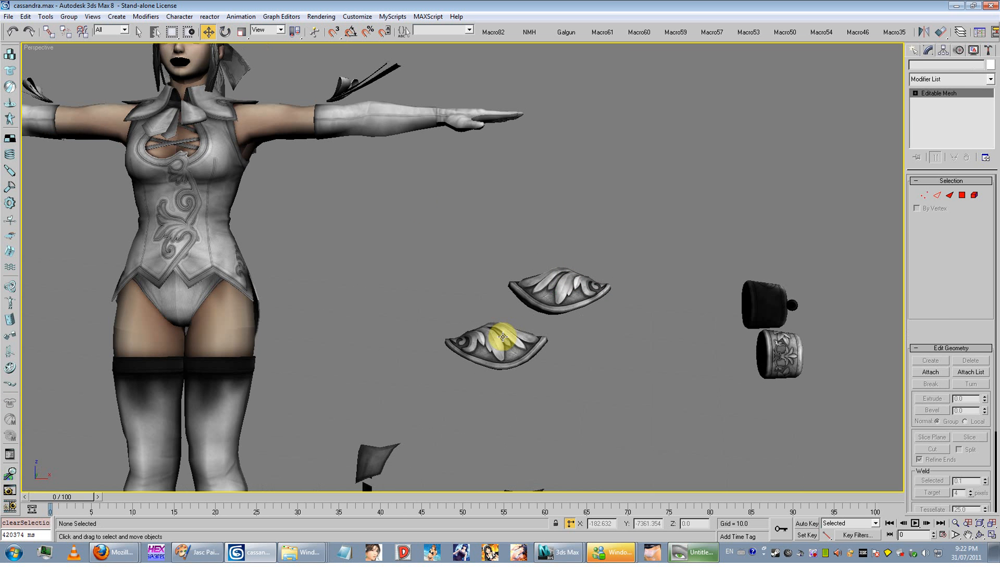
left_click_drag(502, 337, 397, 239)
scroll(486, 279, "down", 5)
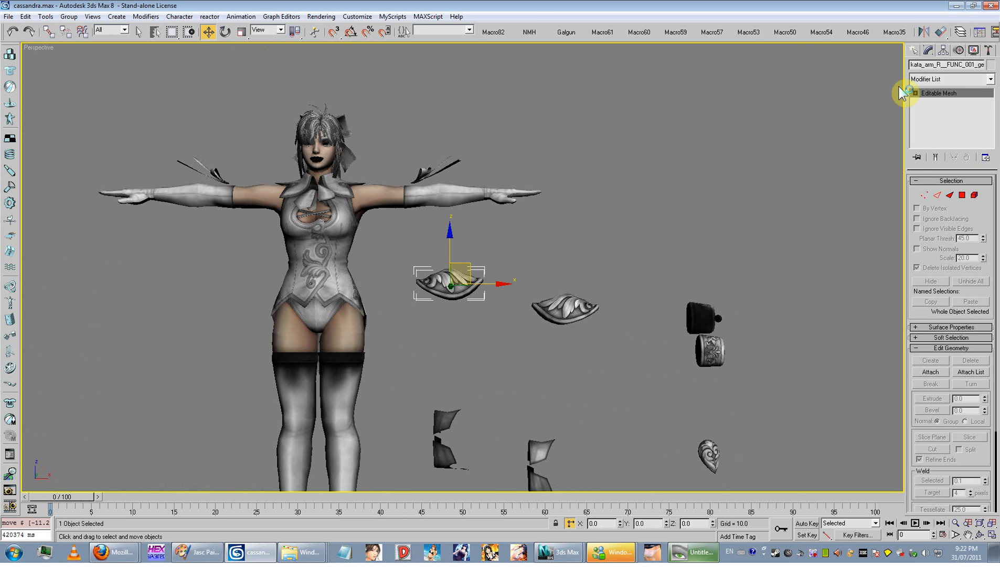
left_click_drag(943, 64, 937, 64)
left_click(562, 302)
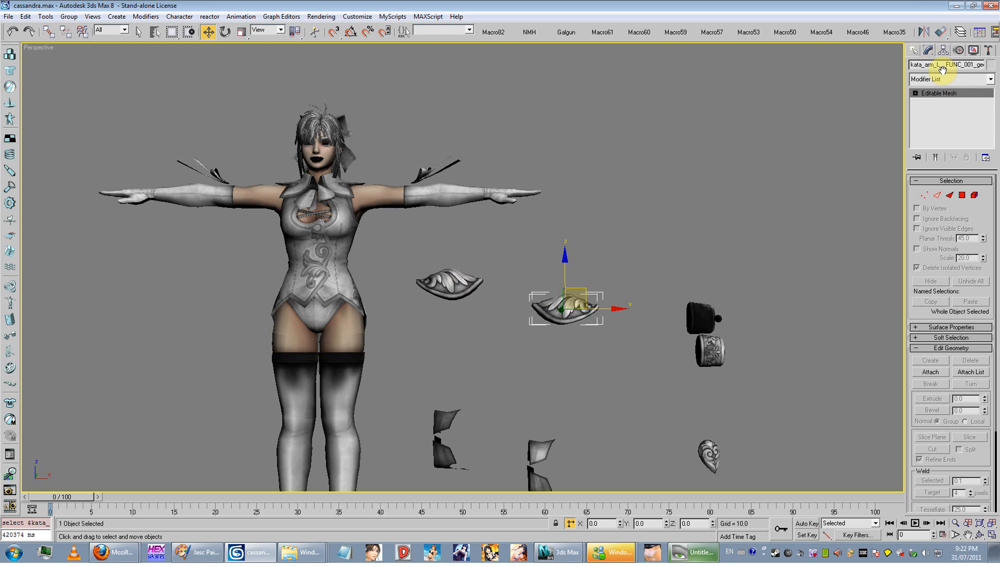
left_click(604, 273)
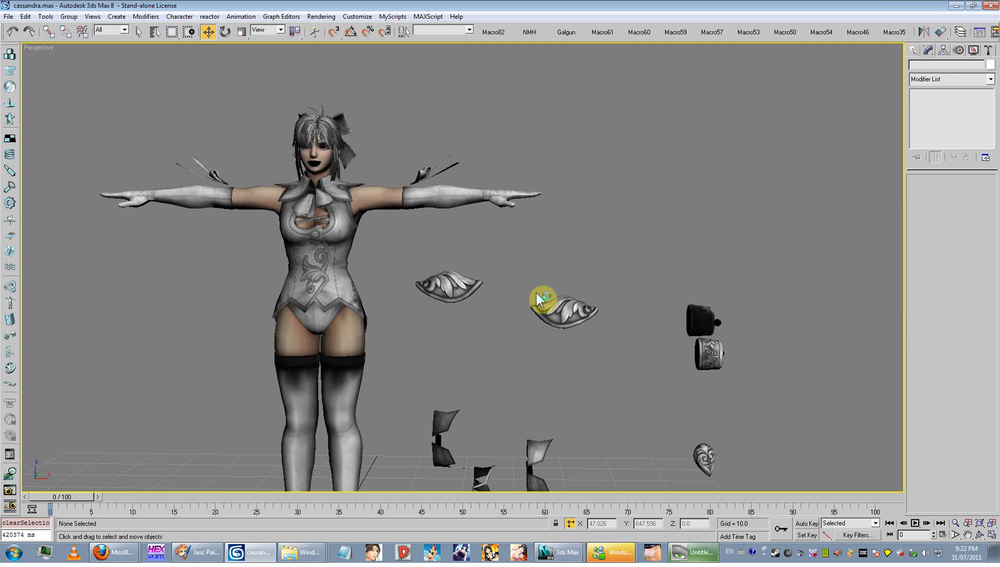
left_click(538, 295)
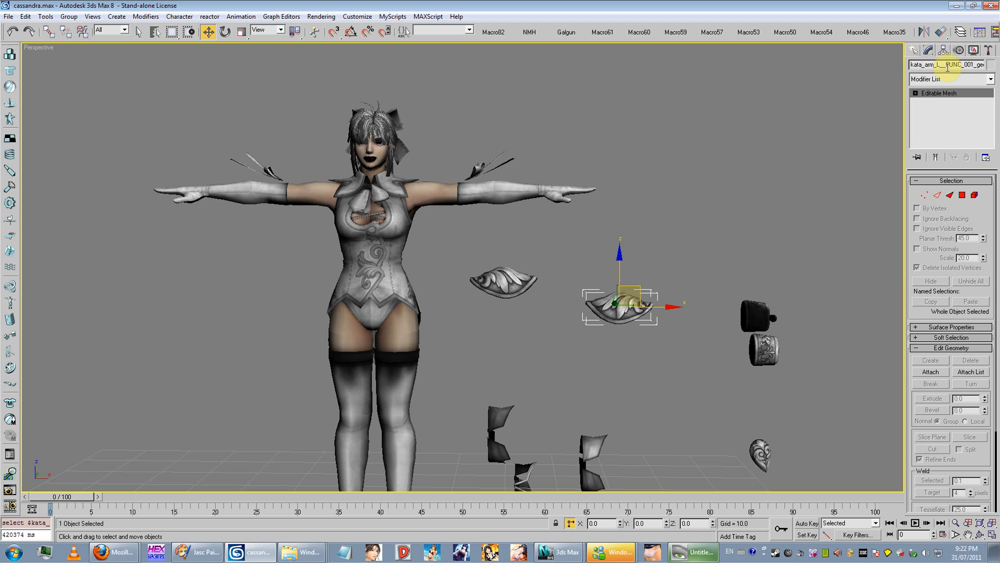
- Place the plate kata_arm_L__FUNC_001_geo above the character's left shoulder and kata_arm_R__FUNC_001_geo above the right shoulder
left_click_drag(636, 290, 640, 205)
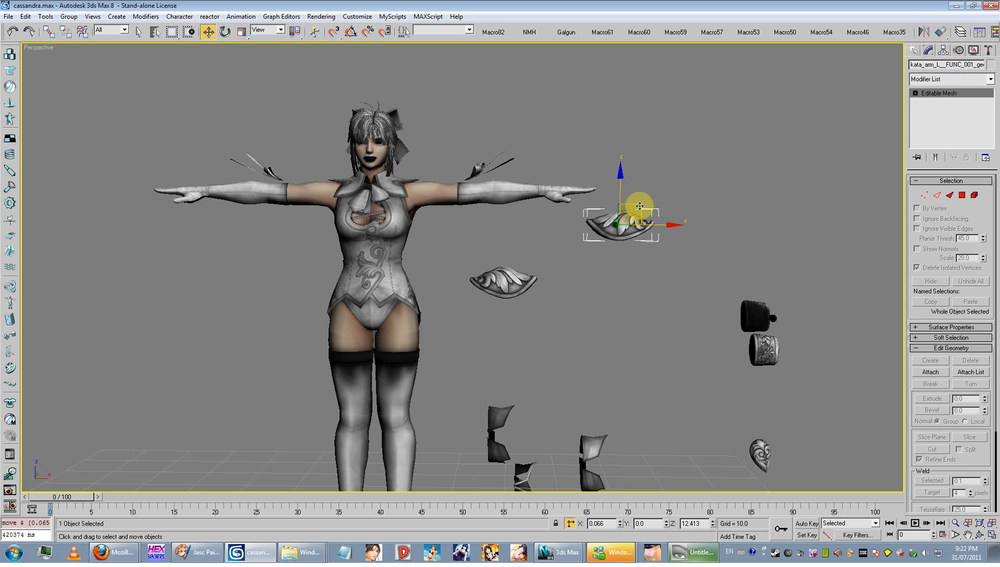
left_click_drag(513, 293, 258, 222)
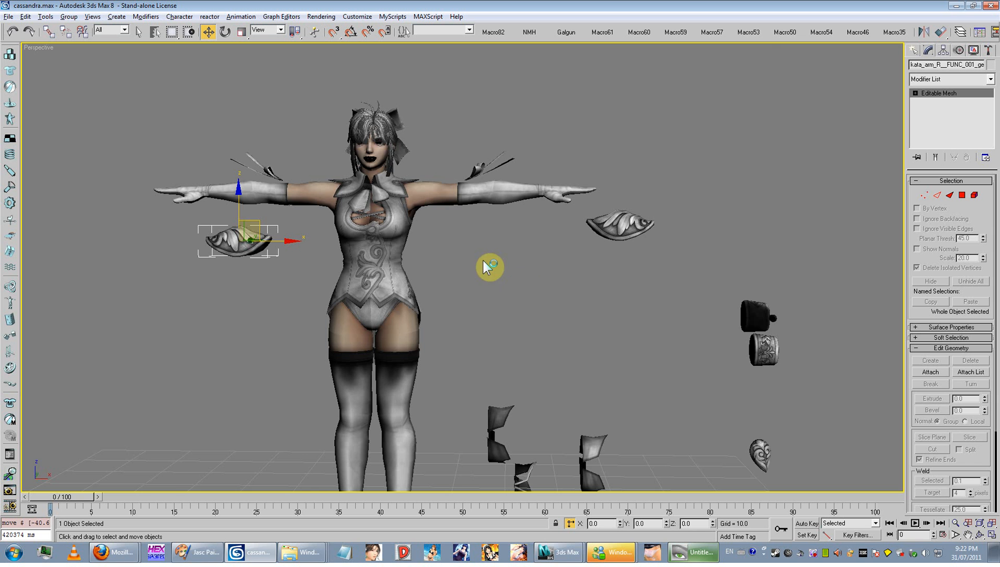
left_click(622, 222)
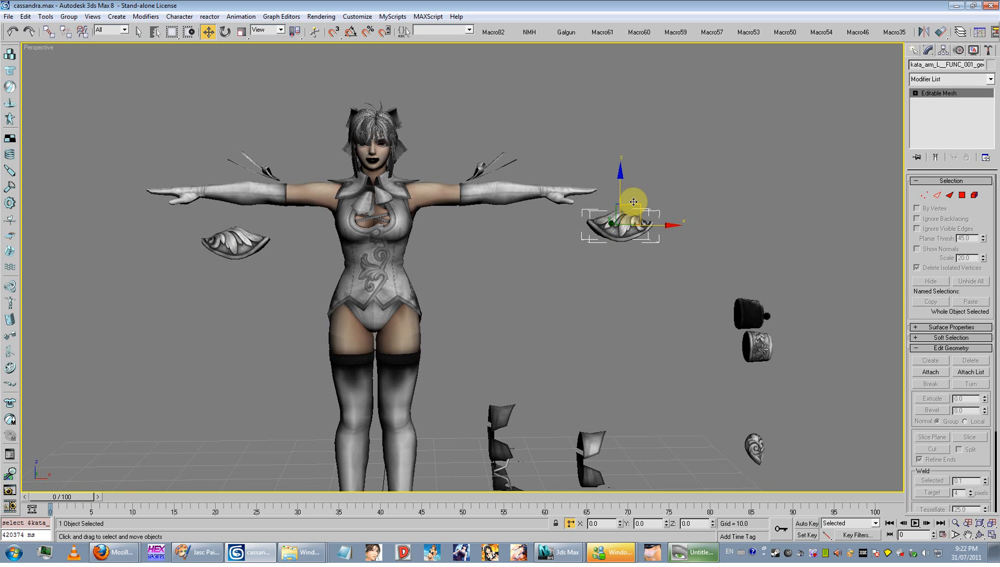
left_click_drag(634, 201, 470, 133)
left_click(256, 234)
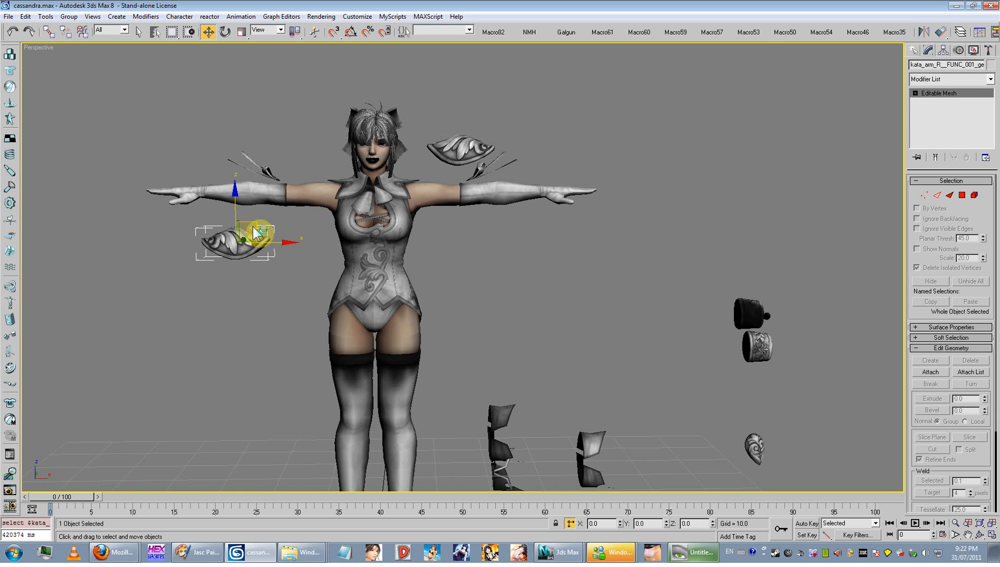
left_click_drag(256, 234, 309, 152)
- Move the leg pieces MOMO_R2_N__FUNC_003 and MOMO_R2_N__FUNC_002 together beside the character's right knee and save the scene
scroll(420, 198, "up", 5)
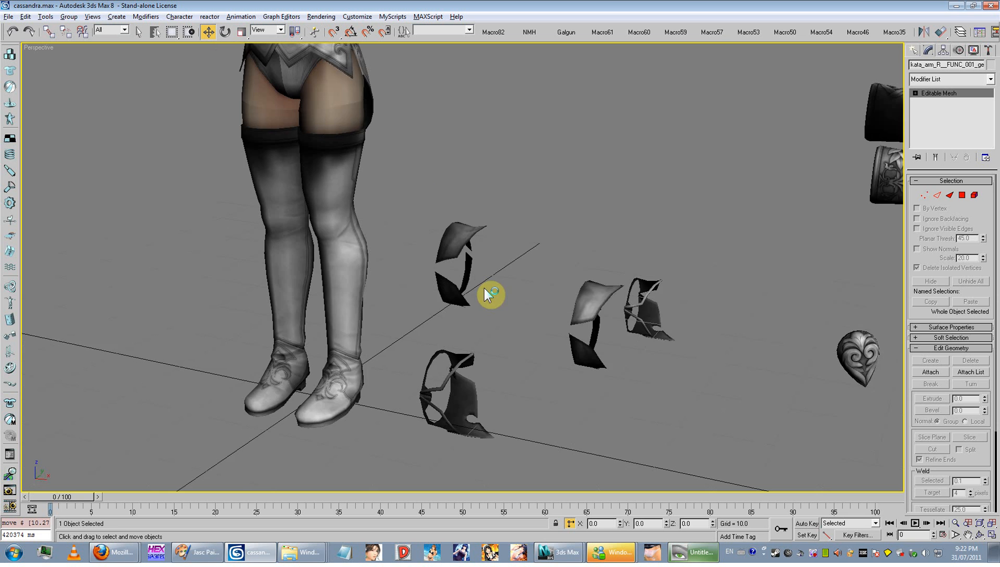
scroll(490, 294, "down", 4)
left_click(601, 286)
middle_click_drag(603, 286, 604, 329, "alt")
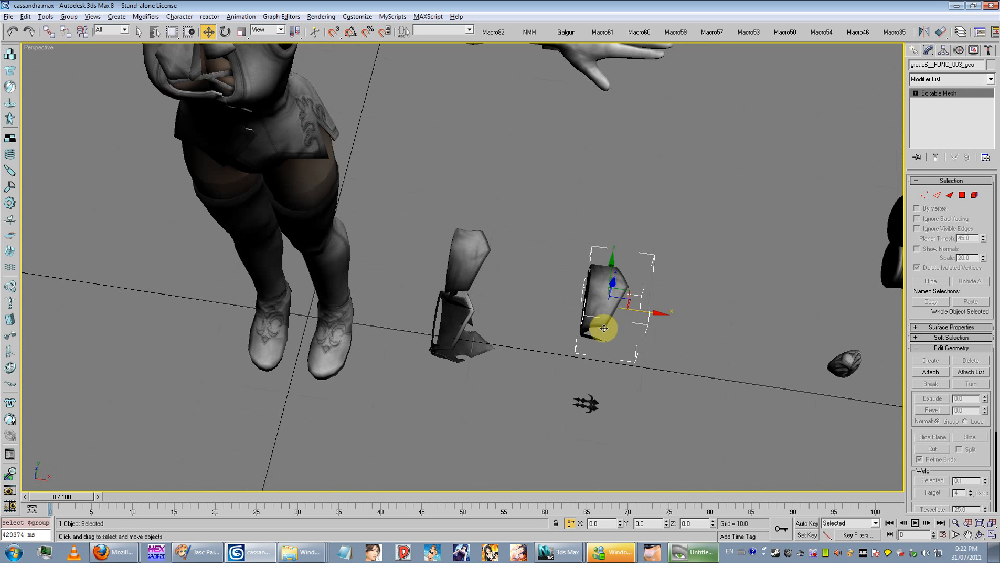
middle_click_drag(630, 293, 588, 264, "alt")
left_click(468, 276)
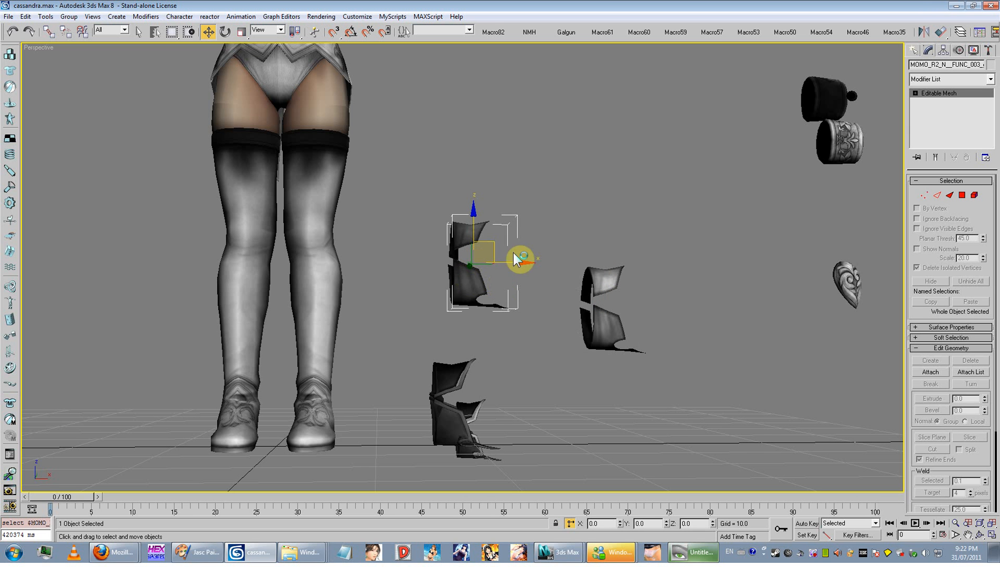
left_click_drag(517, 258, 202, 226)
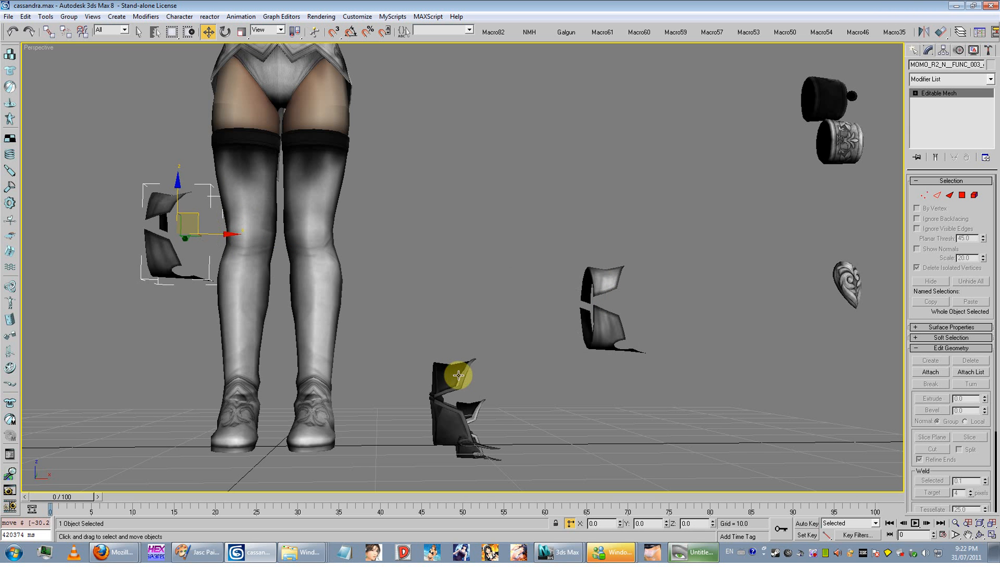
left_click_drag(459, 375, 192, 213)
key("ctrl+s")
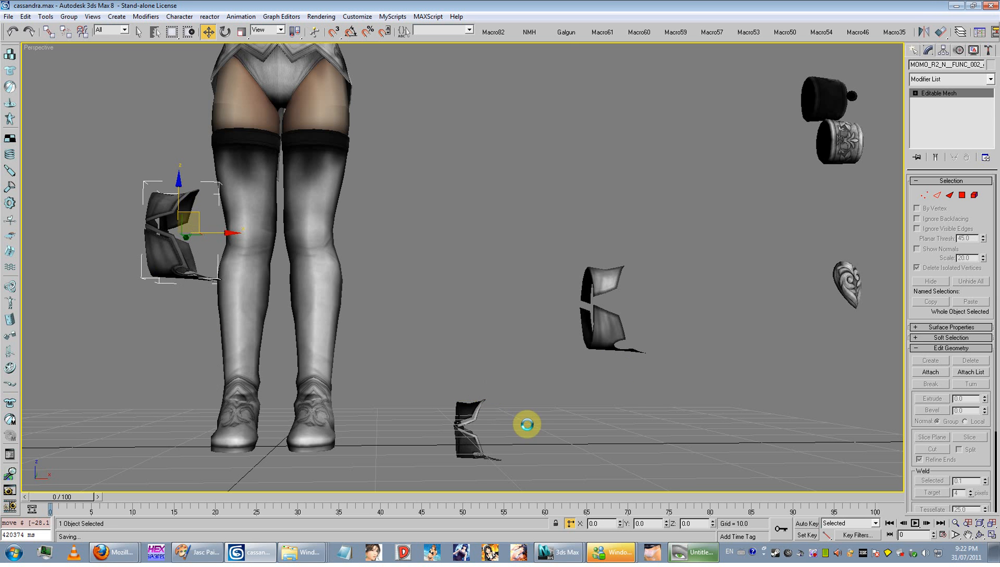
- Align the leg piece group6__FUNC_002_geo to group6__FUNC_003_geo by pivot point in X, Y and Z position and orientation
left_click(474, 411)
middle_click_drag(475, 411, 548, 357, "alt")
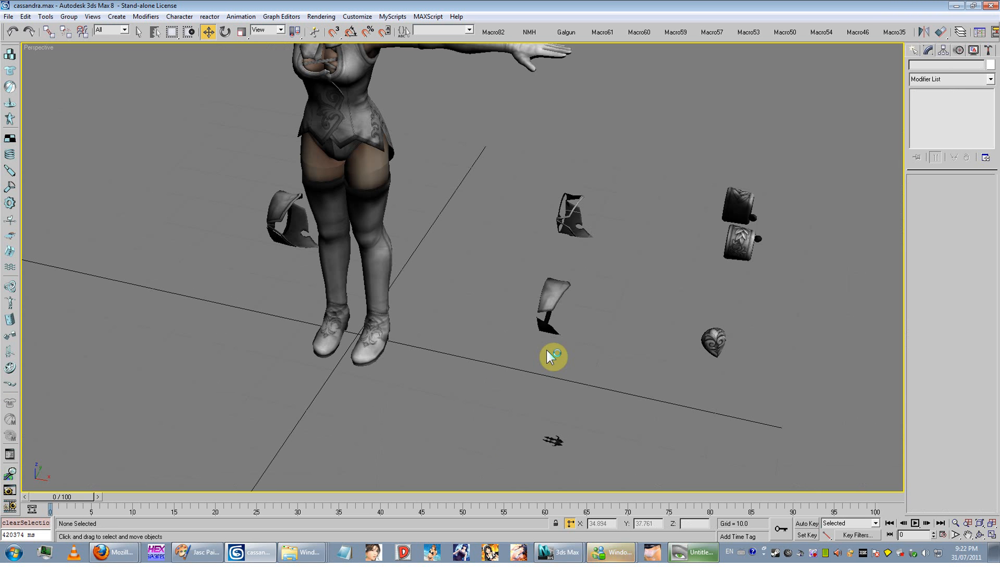
left_click(566, 209)
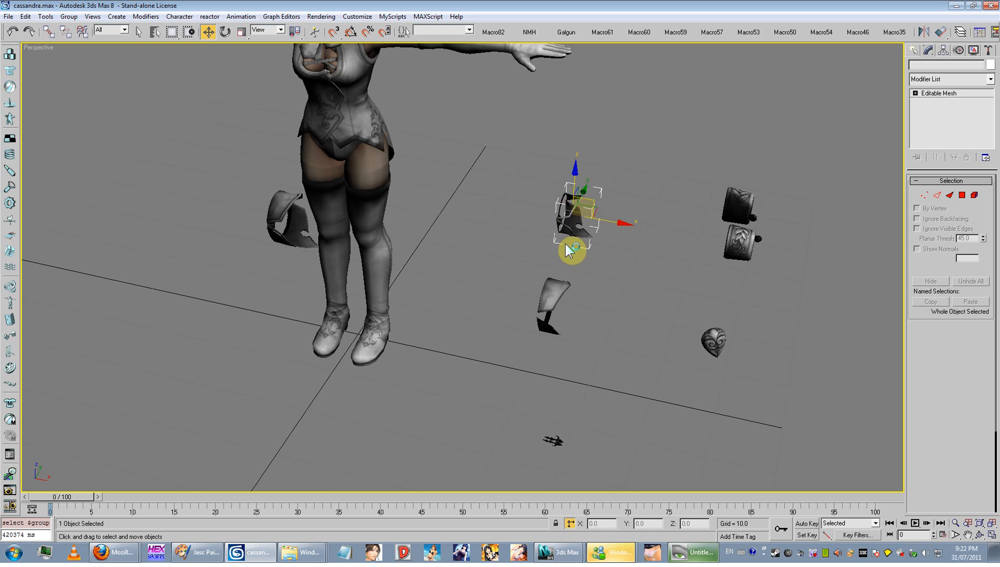
key("alt+a")
left_click(549, 292)
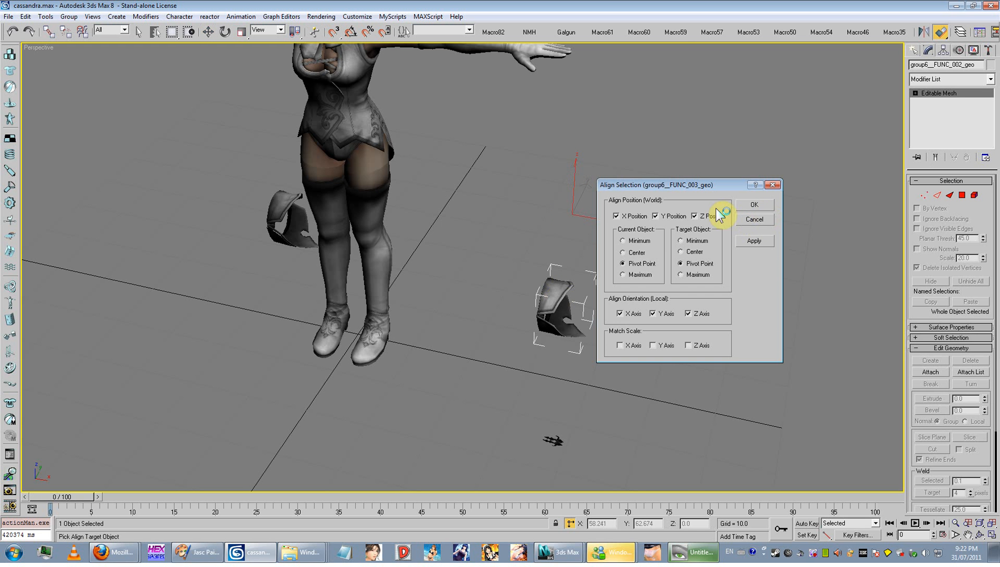
left_click_drag(698, 184, 445, 123)
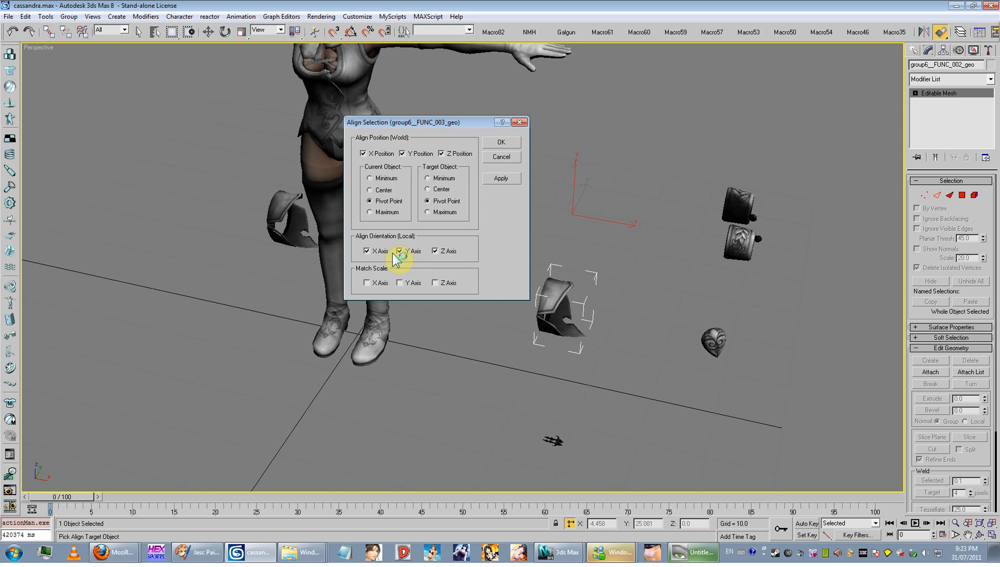
left_click(501, 142)
key("w")
scroll(498, 229, "up", 8)
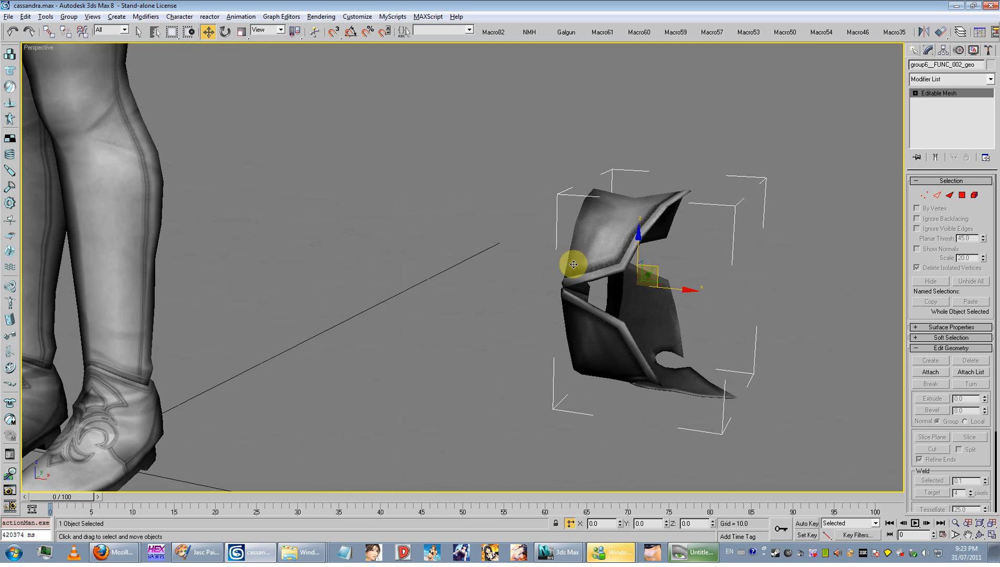
middle_click_drag(574, 264, 422, 276, "alt")
scroll(422, 277, "down", 7)
- Select both aligned group6 leg pieces and move them together beside the character's left thigh
left_click_drag(537, 215, 413, 354)
middle_click_drag(446, 336, 552, 335, "alt")
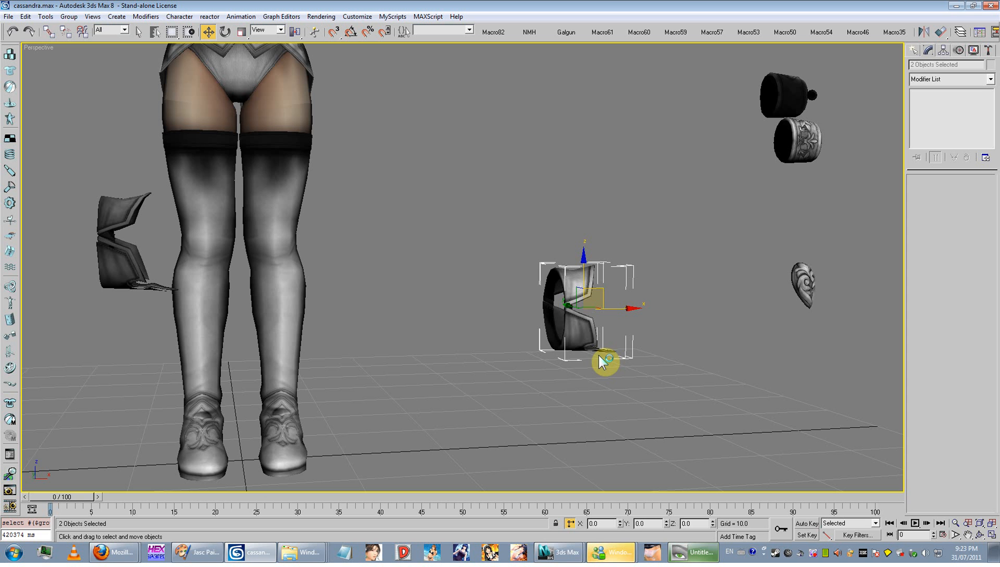
middle_click_drag(610, 296, 508, 304, "alt")
left_click_drag(508, 303, 424, 221)
middle_click_drag(424, 221, 502, 219, "alt")
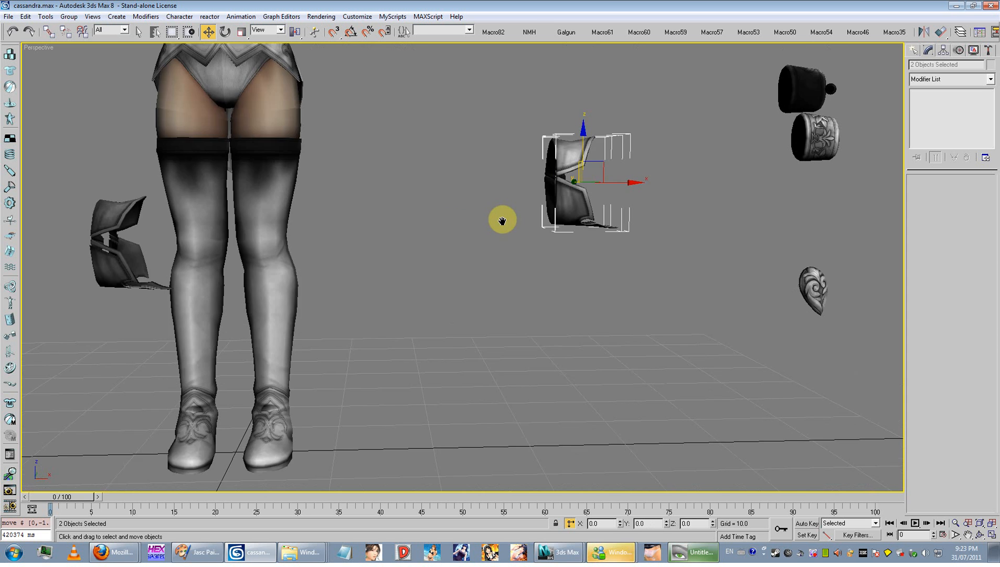
scroll(559, 265, "down", 3)
left_click_drag(552, 230, 447, 239)
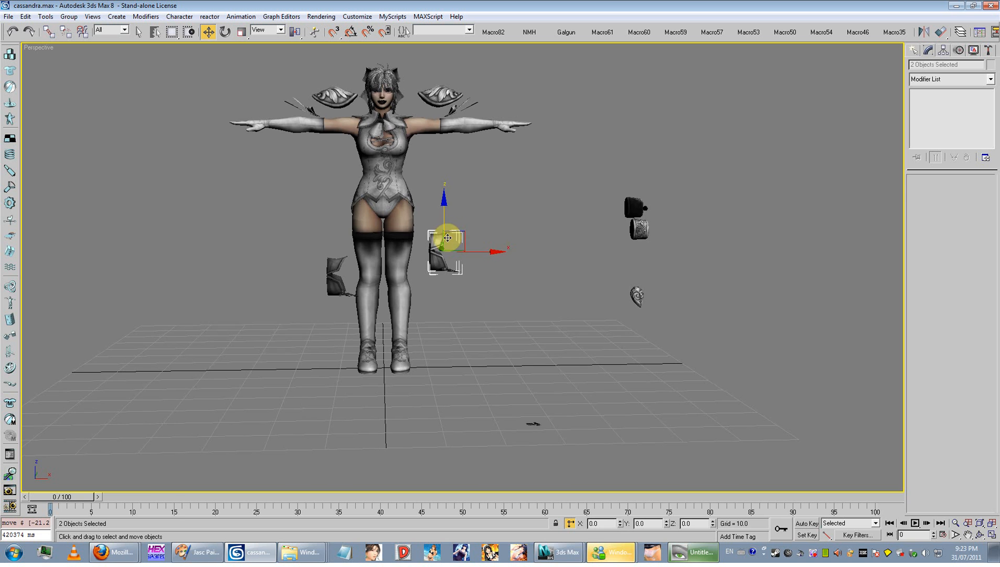
- Align the leg piece MOMO_R2_N__FUNC_003 to MOMO_R2_N__FUNC_002_geo by pivot point in X, Y and Z position and orientation
scroll(519, 264, "up", 5)
middle_click_drag(519, 264, 515, 271)
middle_click_drag(286, 297, 280, 310, "alt")
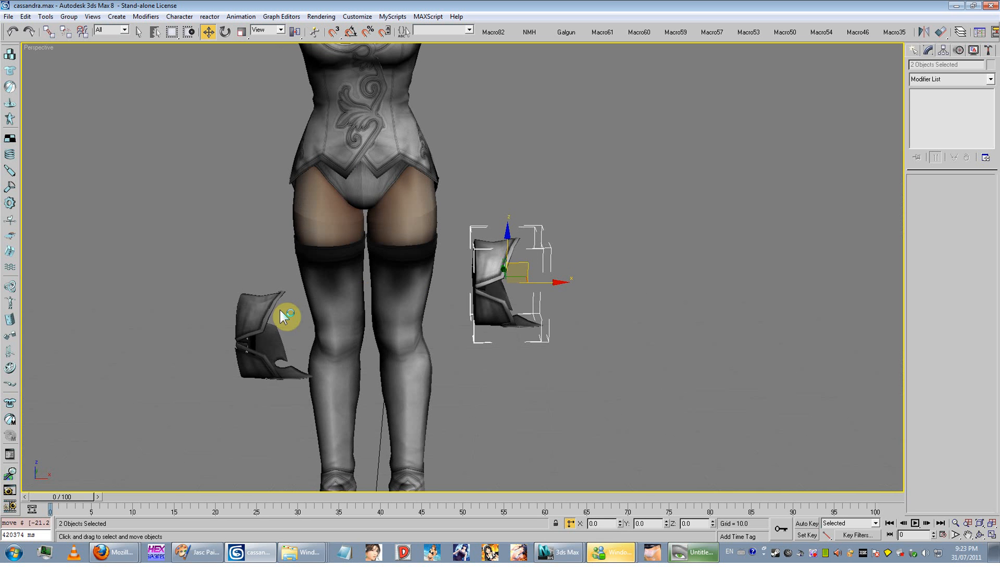
left_click(239, 305)
left_click_drag(239, 305, 164, 286)
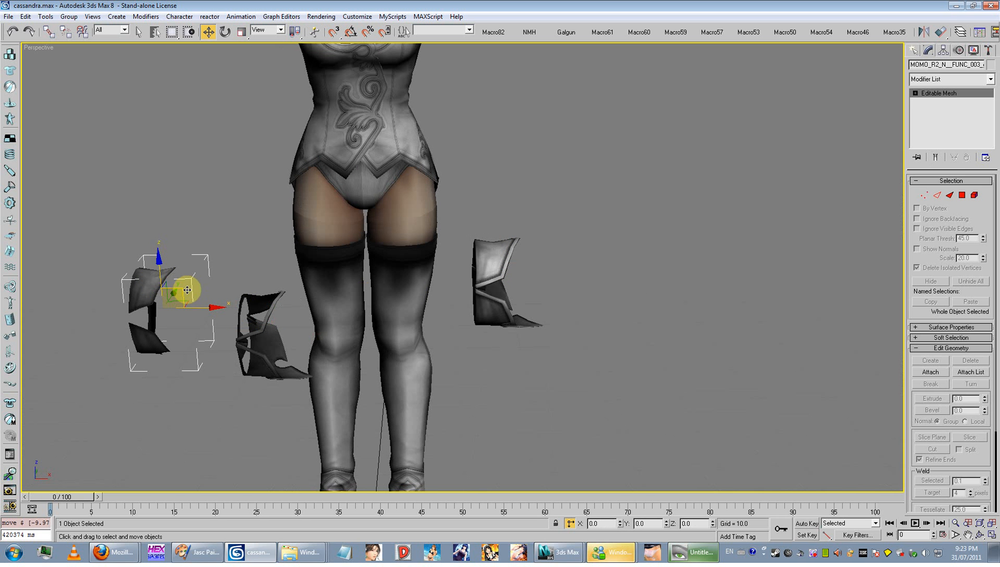
key("alt+a")
left_click(262, 326)
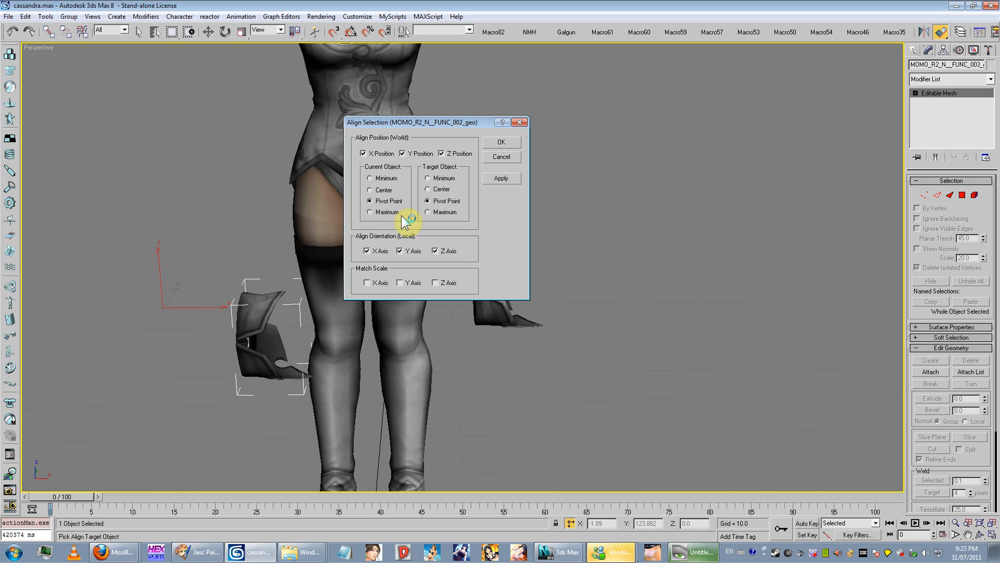
left_click(503, 143)
- Select both MOMO_R2_N leg pieces and, with angle snap on, rotate them about the vertical axis so the pointed plate faces forward
middle_click_drag(267, 319, 349, 297)
scroll(350, 311, "up", 3)
left_click_drag(350, 298, 157, 403)
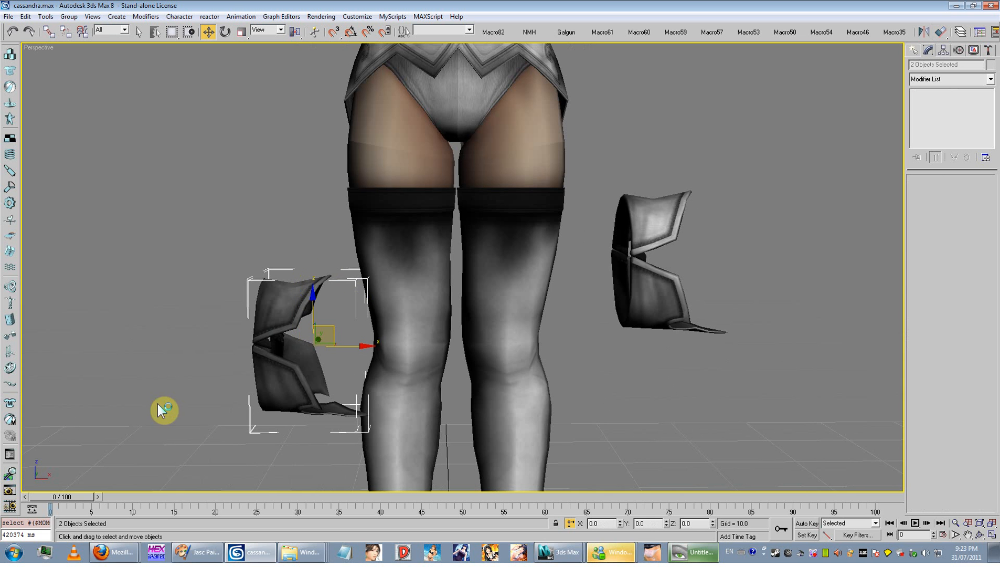
left_click(225, 32)
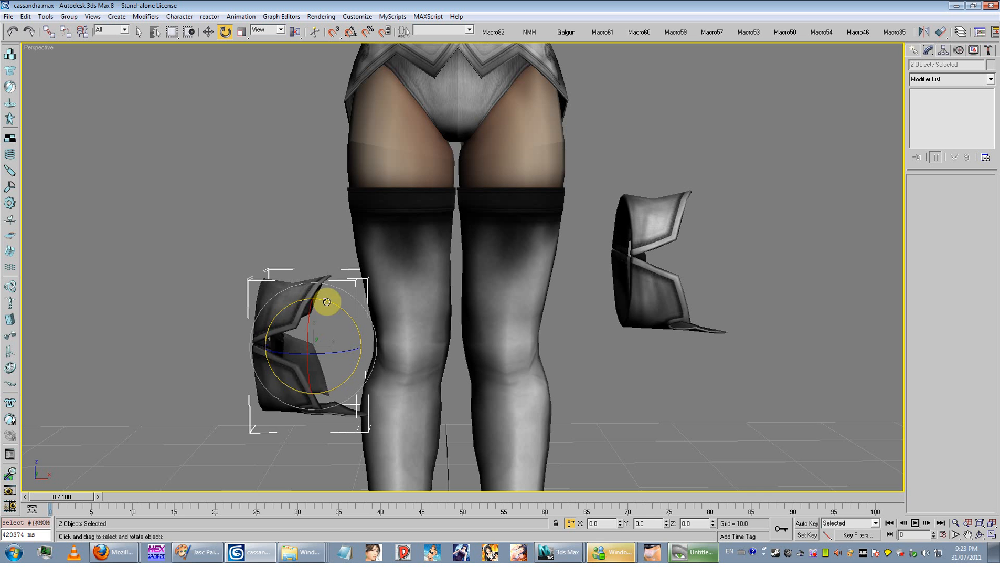
mouse_move(328, 299)
left_mouse_down()
mouse_move(365, 324)
mouse_move(344, 308)
left_mouse_up()
key("ctrl+z")
left_click(352, 33)
left_click_drag(324, 349, 330, 353)
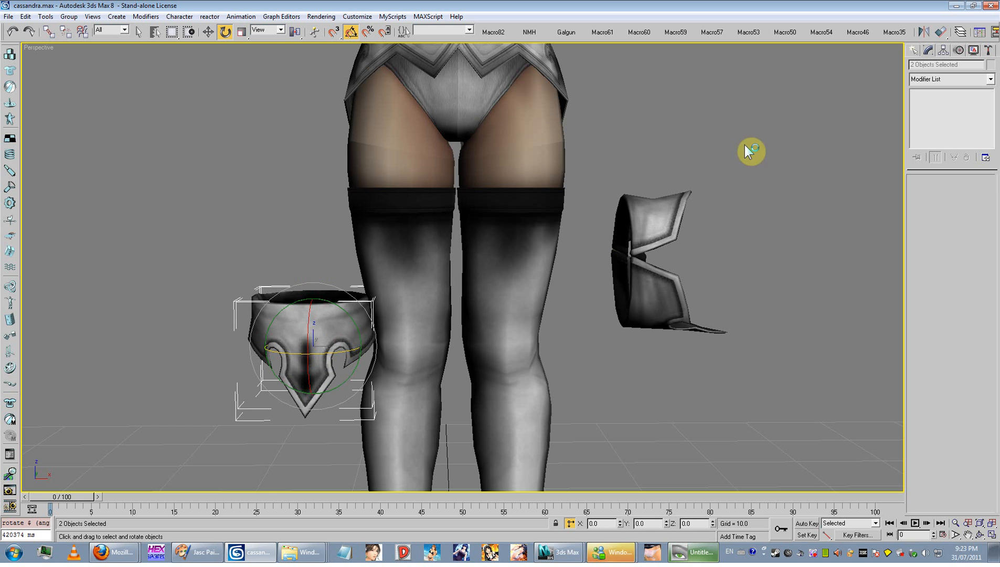
- Rotate the two group6 leg pieces beside the left thigh about the vertical axis so their pointed plate faces forward
left_click(636, 292)
left_click_drag(636, 293, 675, 265)
scroll(526, 329, "down", 5)
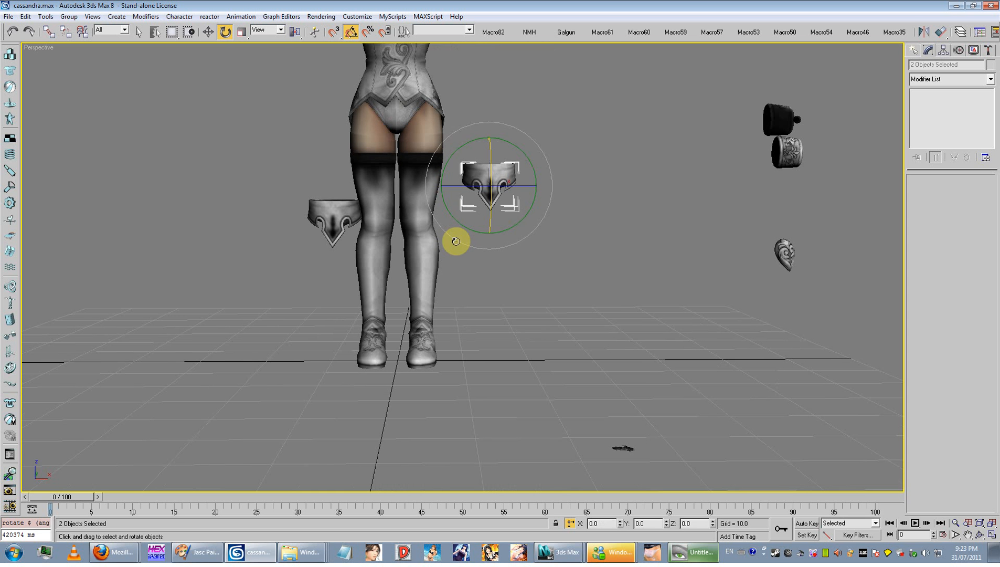
- Select the small ornament MOMO_R2_N__FUNC_001 lying apart from the leg armour, with the Move tool active
left_click(328, 100)
left_click(208, 32)
left_click_drag(660, 320, 547, 316)
left_click(546, 316)
scroll(546, 316, "up", 4)
middle_click_drag(546, 316, 608, 332, "alt")
left_click(606, 332)
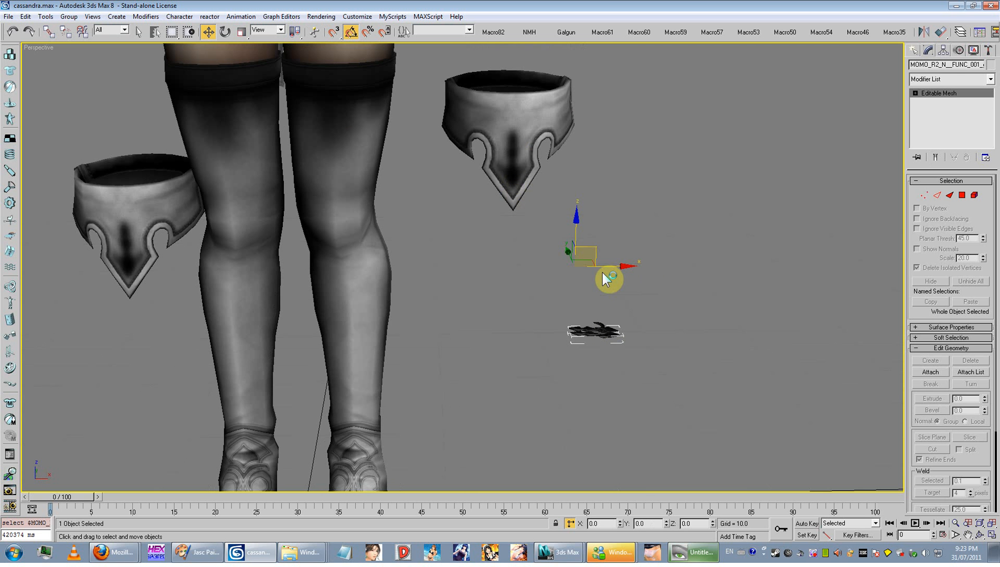
- Align the ornament MOMO_R2_N__FUNC_001 to group6__FUNC_003_geo by pivot point in X, Y and Z position and orientation
key("alt+a")
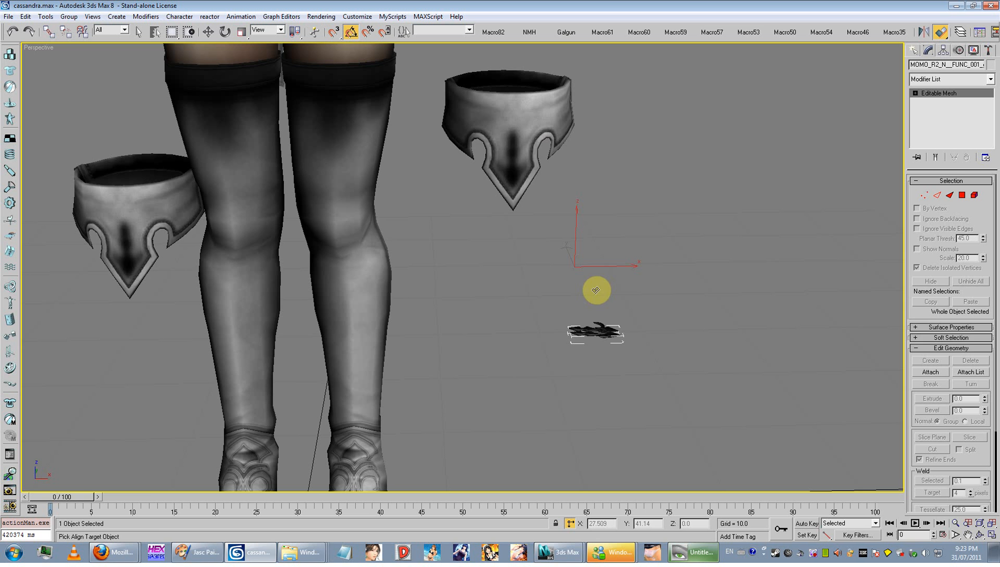
left_click(531, 155)
left_click_drag(423, 132, 693, 153)
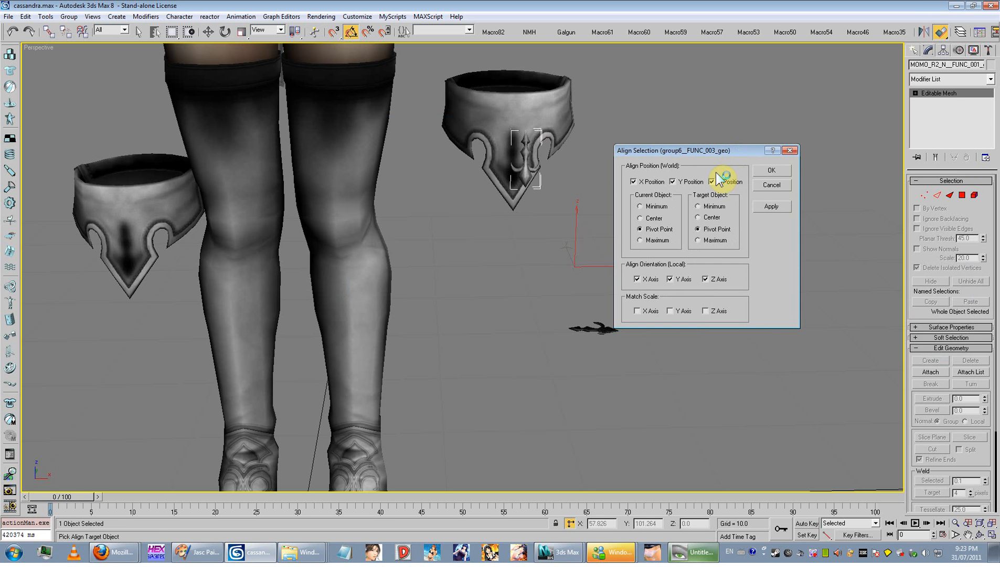
left_click(774, 171)
- Align the ornament MOMO_R2_N__FUNC_001 to MOMO_R2_N__FUNC_003_geo by pivot point in X, Y and Z position and orientation
key("alt+a")
left_click(157, 212)
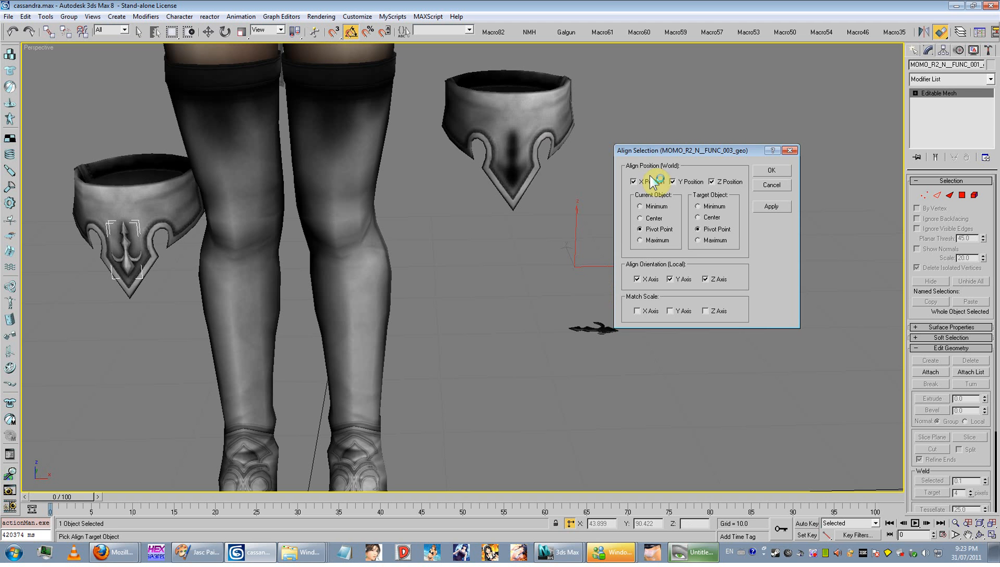
left_click_drag(677, 153, 527, 196)
left_click(488, 322)
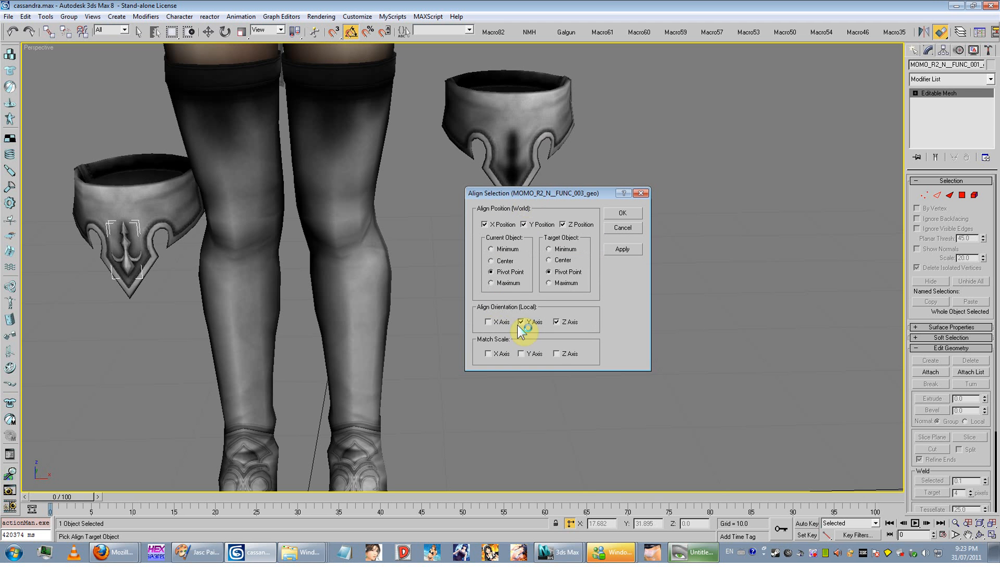
left_click(522, 322)
left_click(562, 322)
left_click(502, 322)
left_click(522, 322)
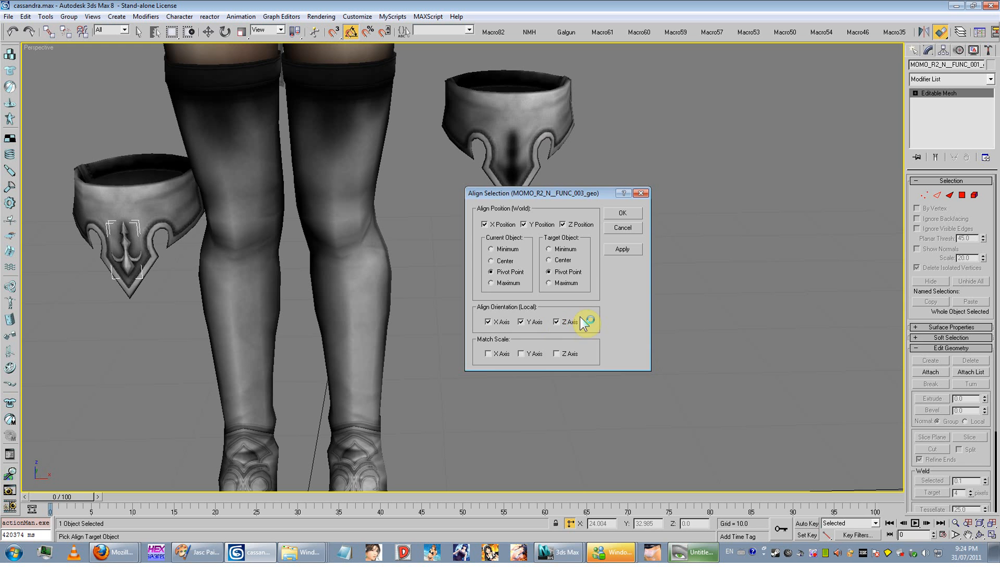
left_click(623, 213)
- Align the remaining ornament group6__FUNC_001_geo to the leg armour beside the character's left thigh by pivot point position and orientation
left_click(602, 327)
key("alt+a")
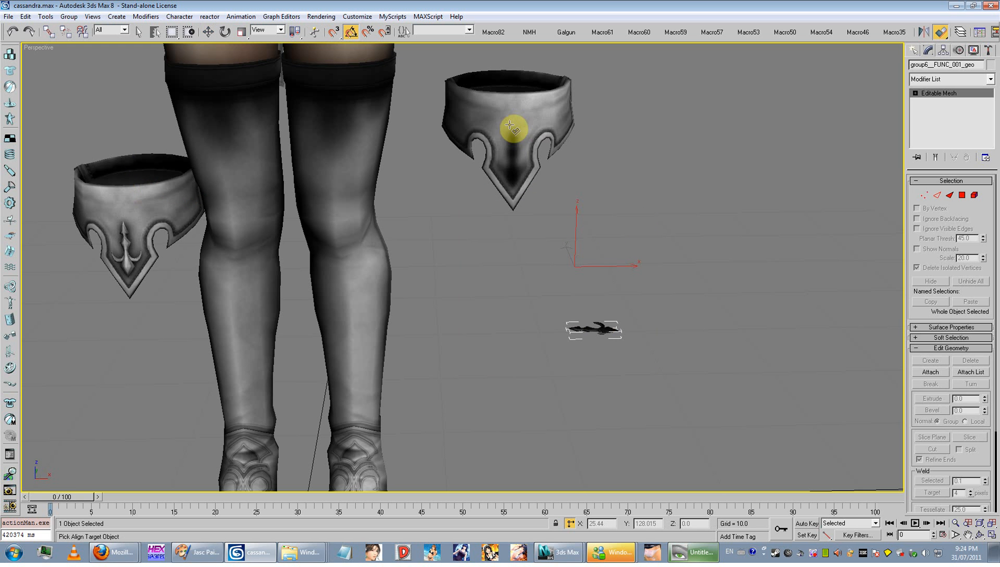
left_click(513, 127)
left_click(623, 213)
scroll(660, 265, "down", 5)
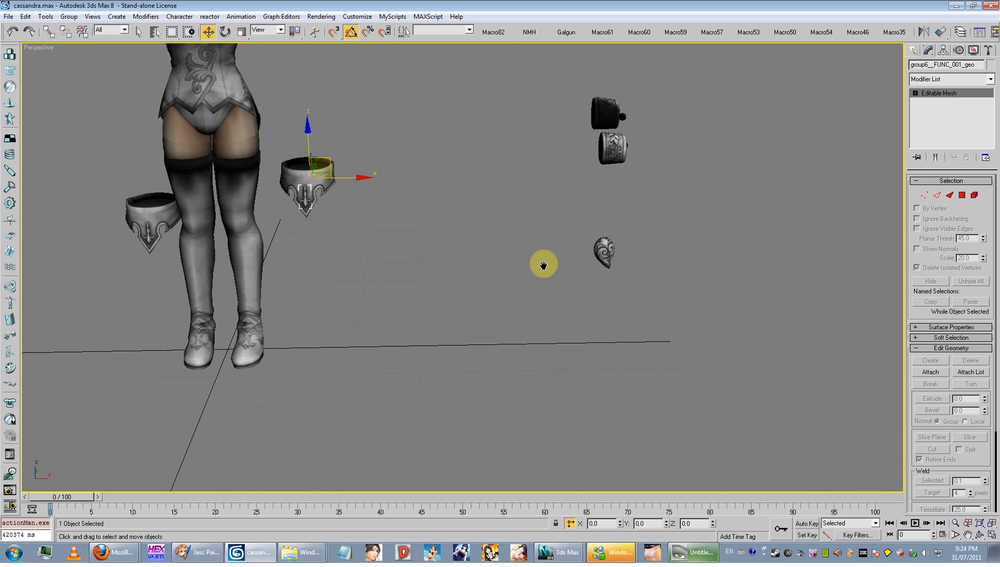
- Move the dark arm band group4__FUNC_001_geo to just below the character's left upper arm
left_click(547, 148)
left_click(566, 132)
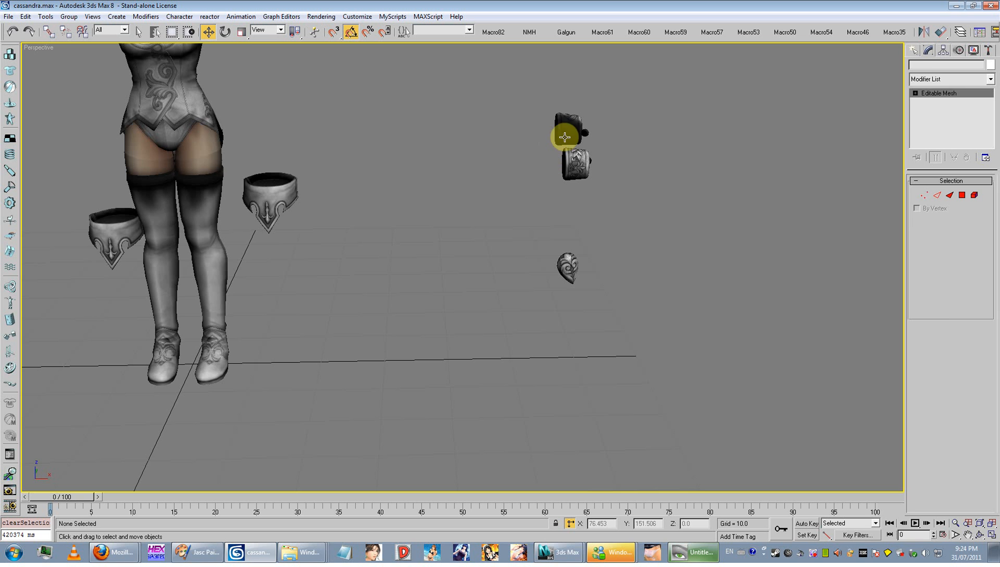
middle_click_drag(604, 114, 640, 255)
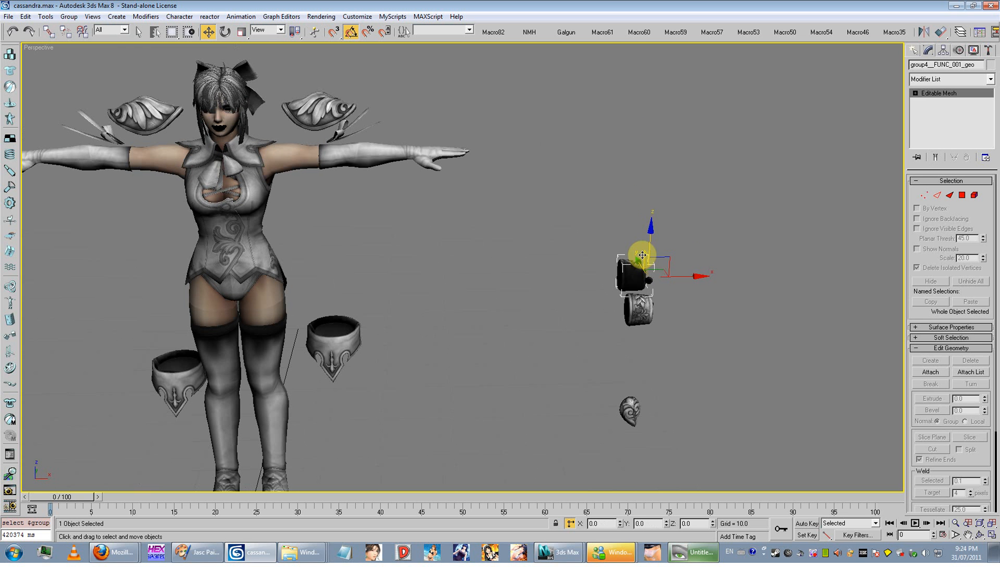
left_click_drag(659, 252, 353, 178)
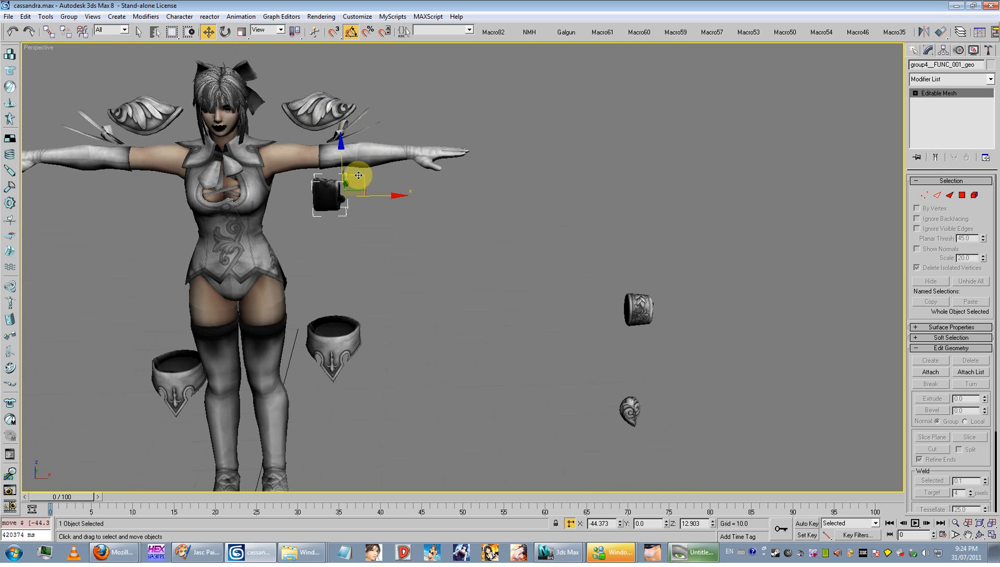
- Move the engraved arm band group7__FUNC_001_geo to just below the character's right upper arm
left_click_drag(752, 194, 603, 339)
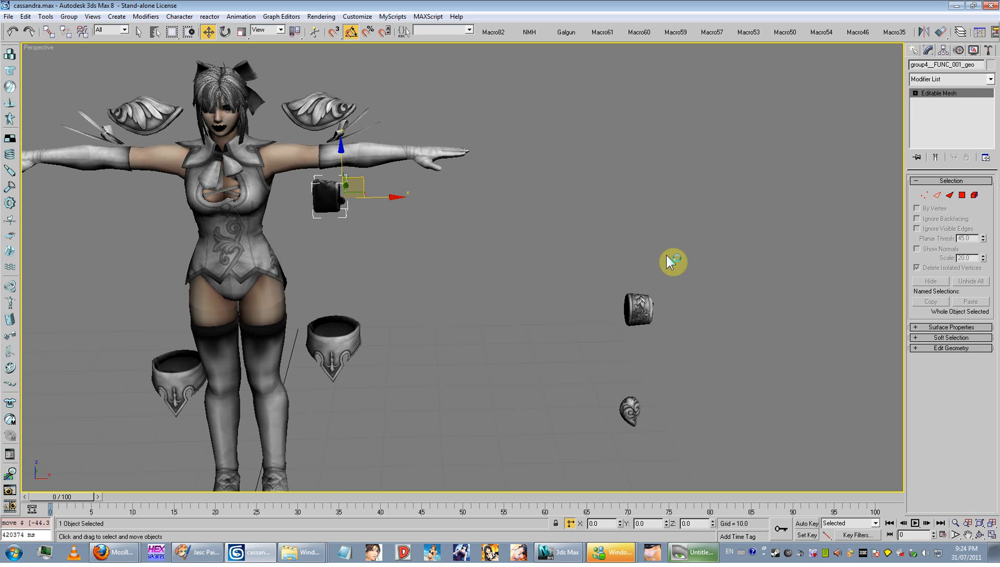
left_click_drag(669, 288, 158, 194)
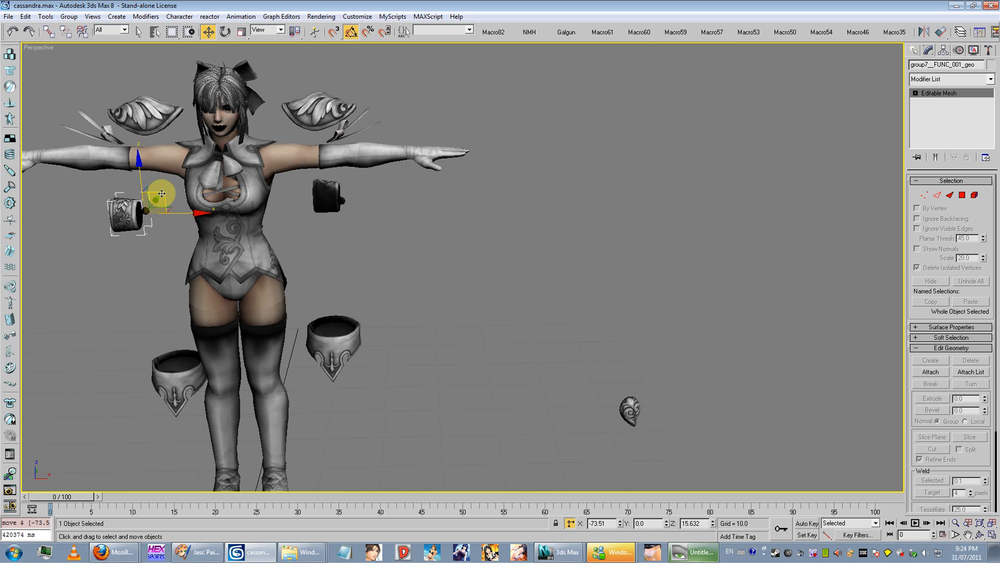
middle_click_drag(276, 201, 481, 261)
scroll(371, 234, "up", 5)
scroll(500, 262, "down", 4)
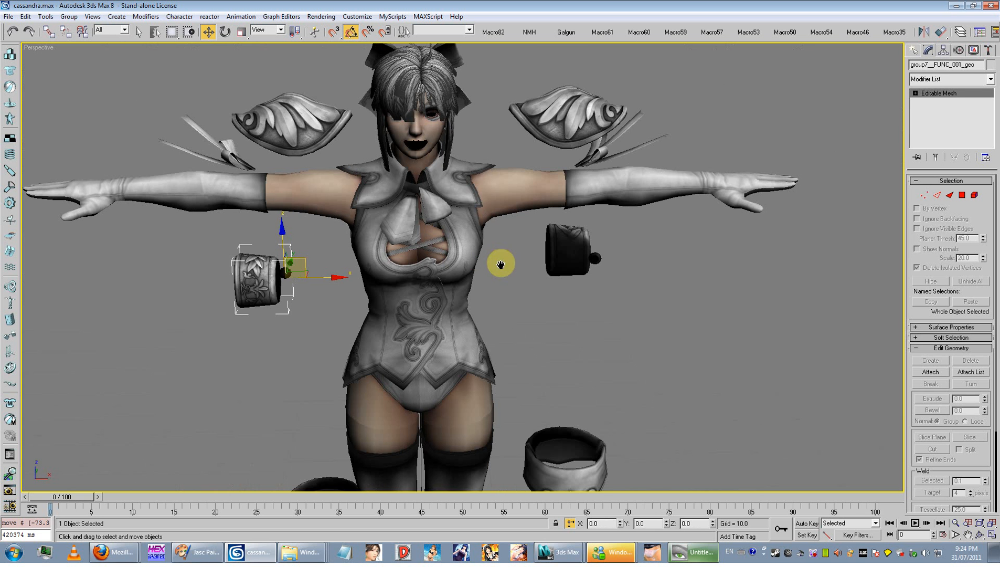
- Check both arm bands, and select the three left leg armour pieces together to examine them in wireframe and shaded display
left_click(548, 256)
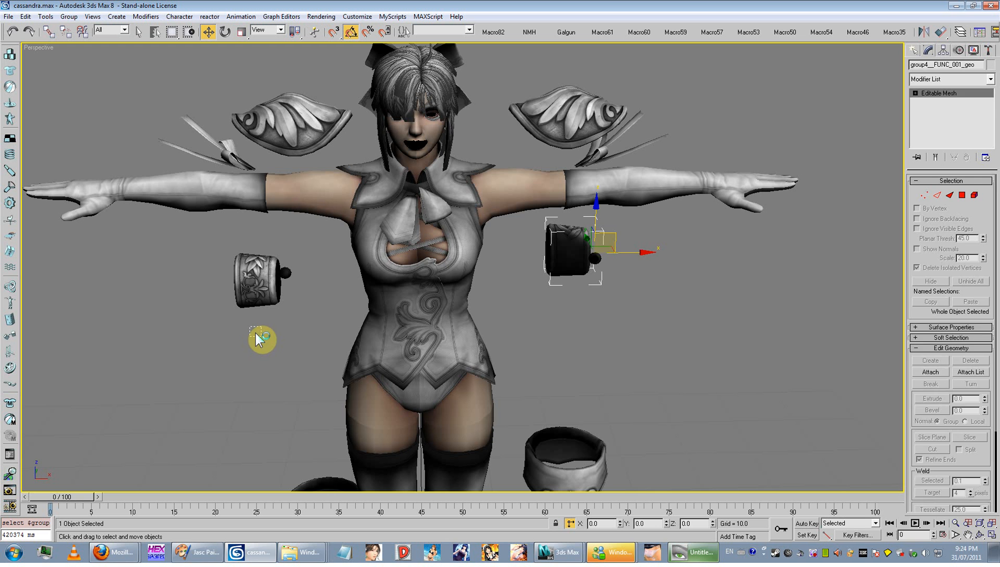
left_click(291, 287)
scroll(342, 353, "down", 3)
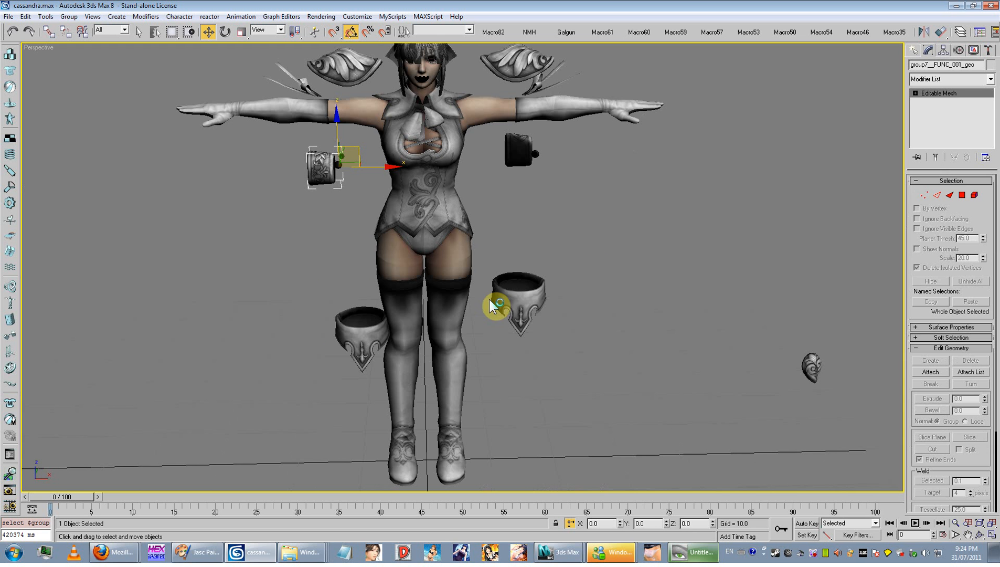
left_click(506, 304)
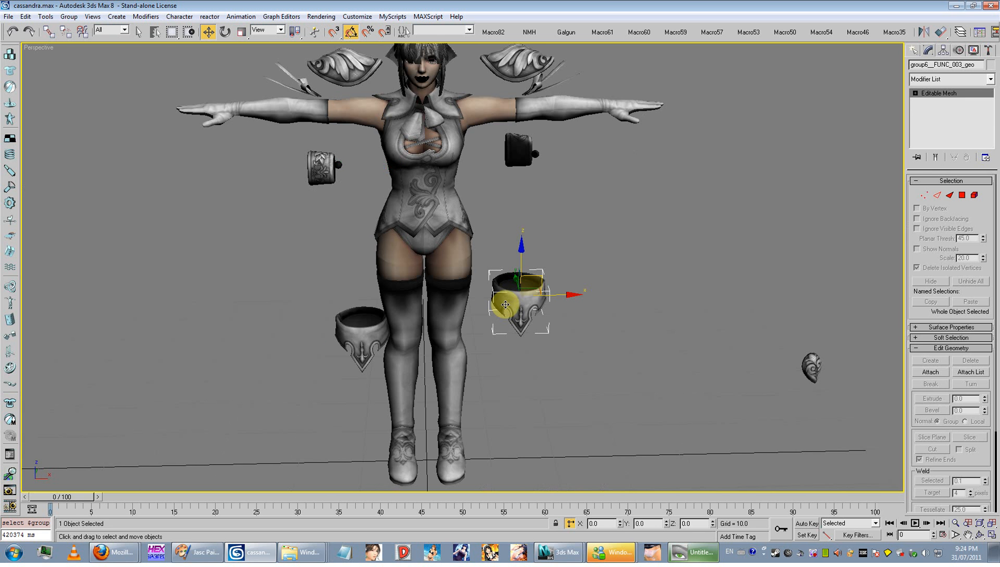
scroll(505, 305, "up", 5)
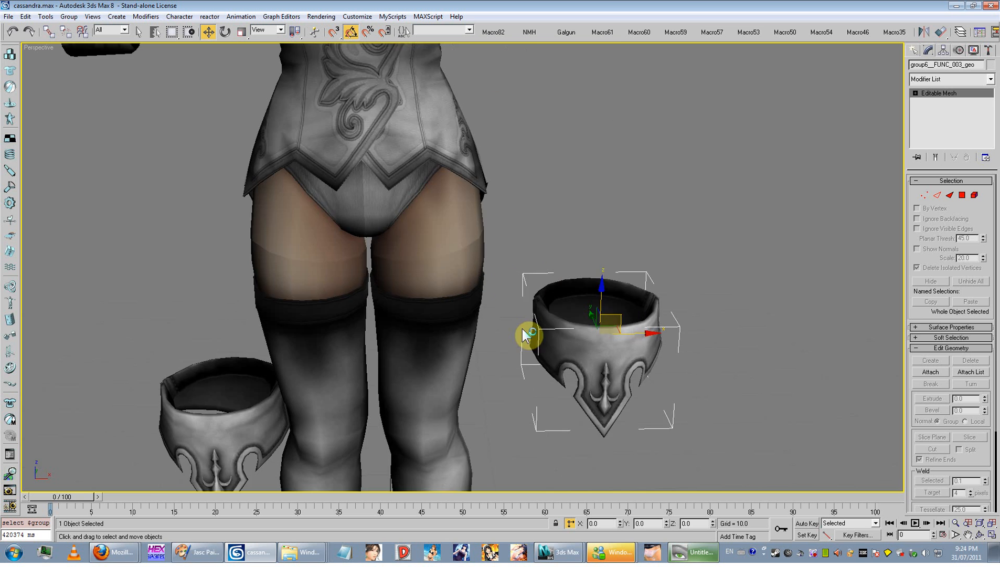
middle_click_drag(527, 334, 529, 279)
key("F3")
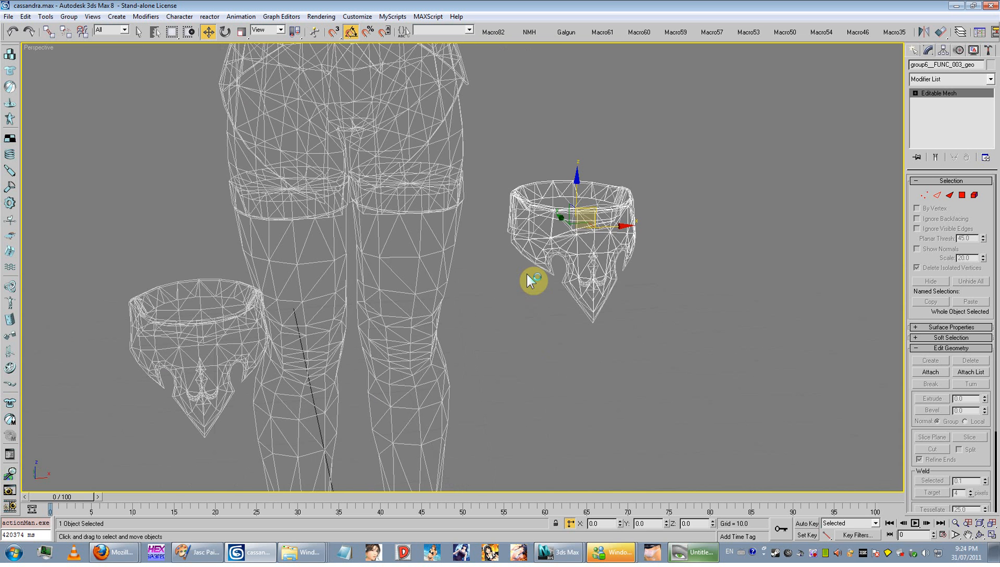
left_click(552, 291)
scroll(535, 300, "up", 6)
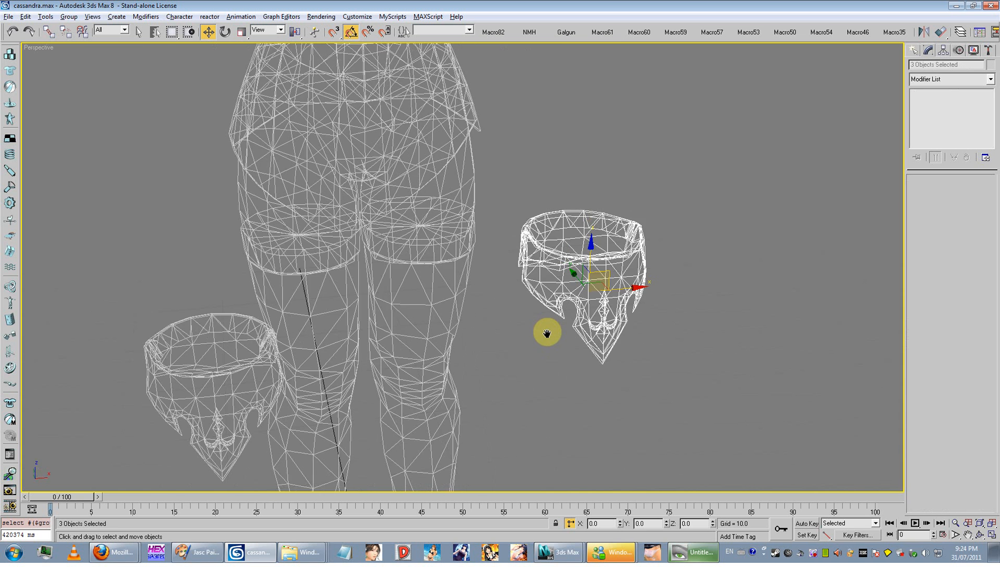
key("F3")
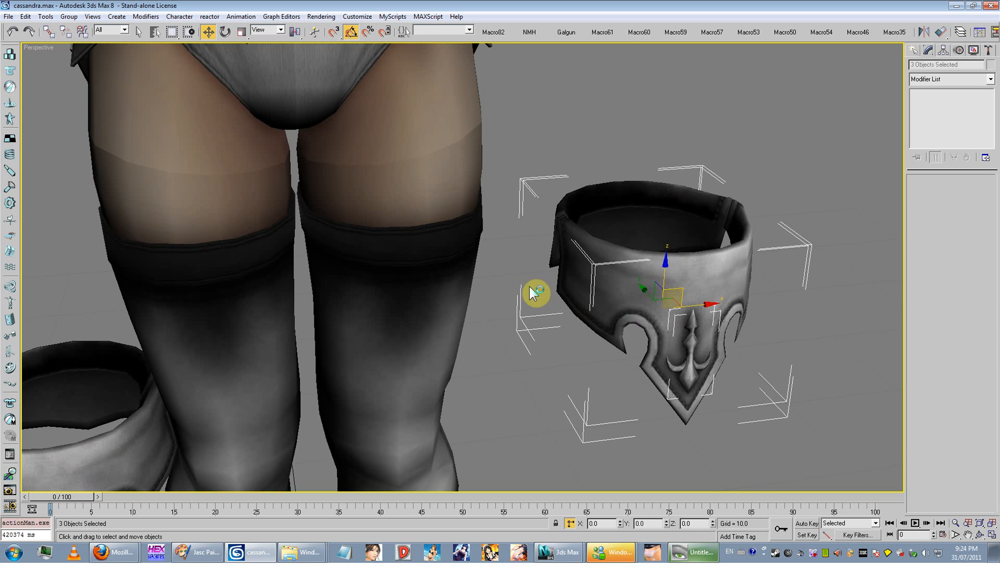
- Examine the placement of the armour pieces around the character, from the left upper arm to the whole figure
scroll(534, 292, "down", 6)
middle_click_drag(529, 246, 521, 420)
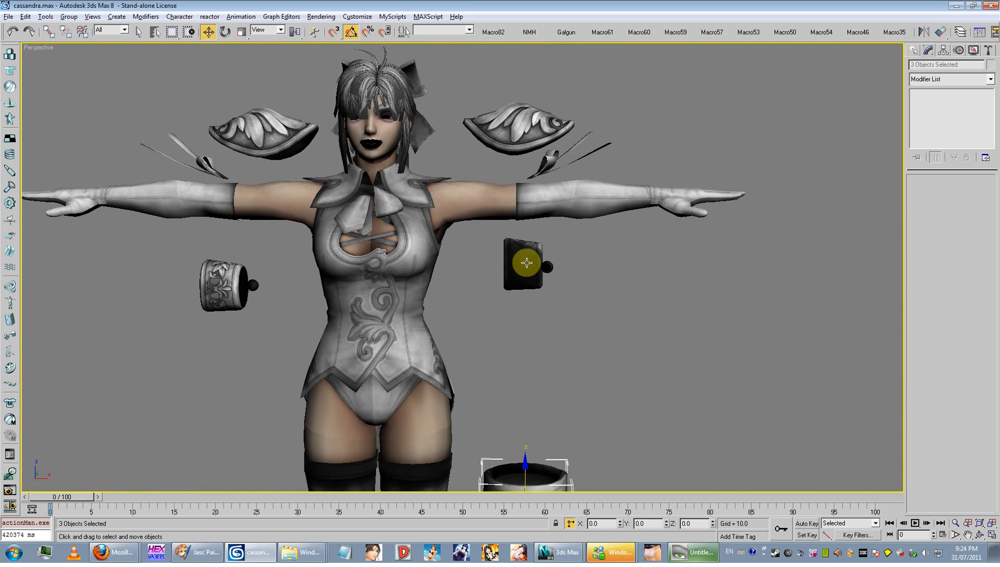
scroll(541, 278, "up", 8)
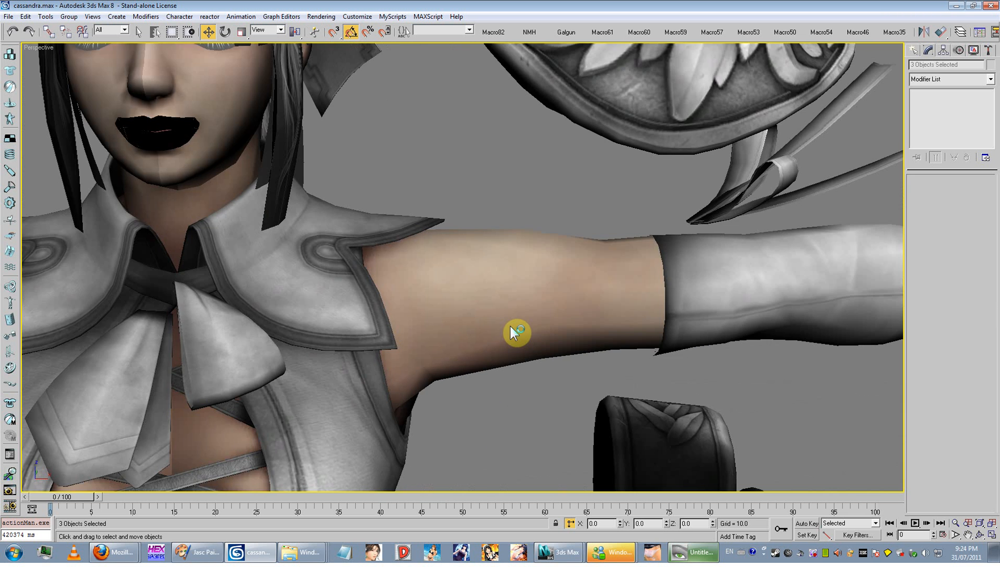
scroll(511, 324, "down", 8)
middle_click_drag(482, 343, 549, 210)
scroll(467, 294, "up", 2)
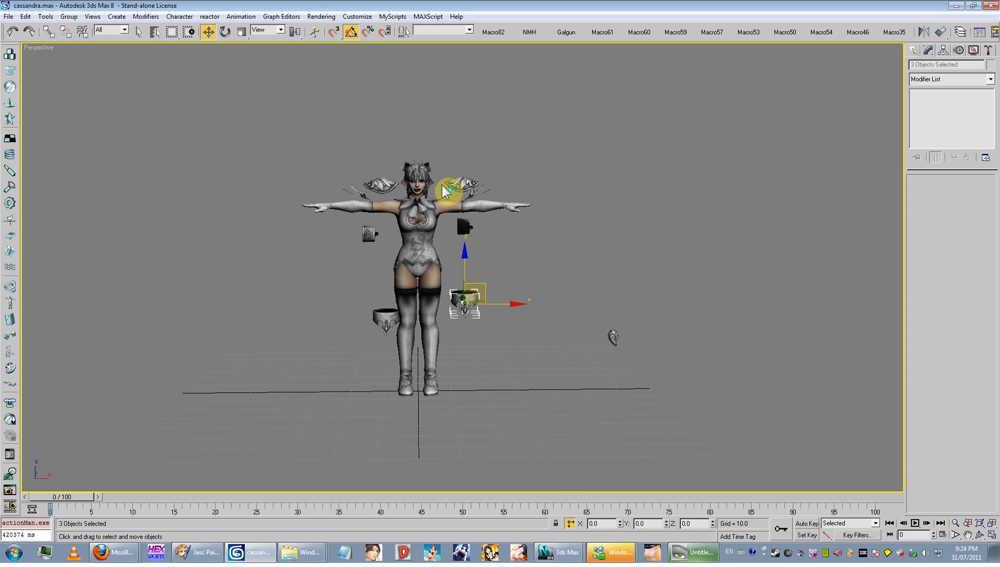
middle_click_drag(384, 264, 397, 263, "alt")
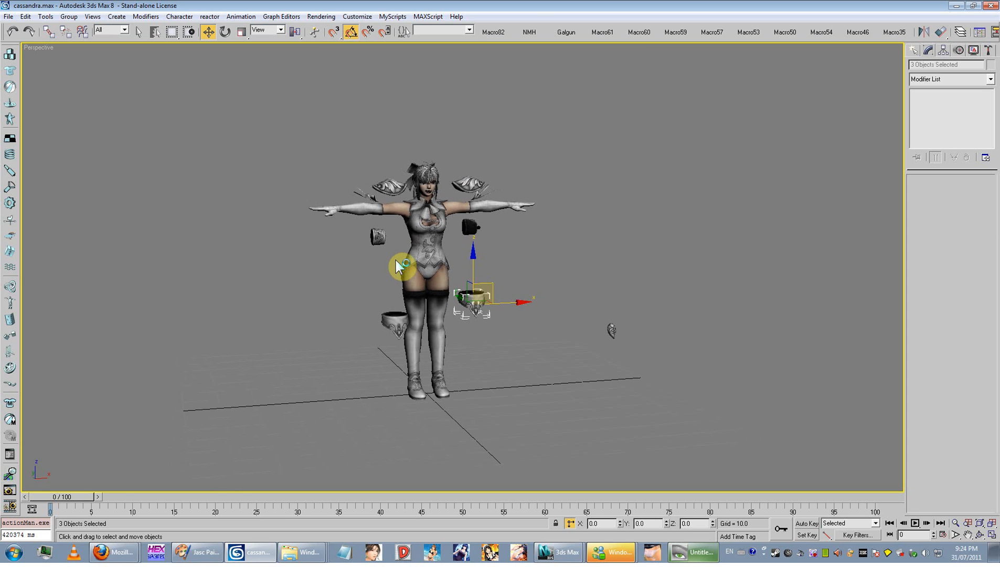
scroll(397, 262, "up", 3)
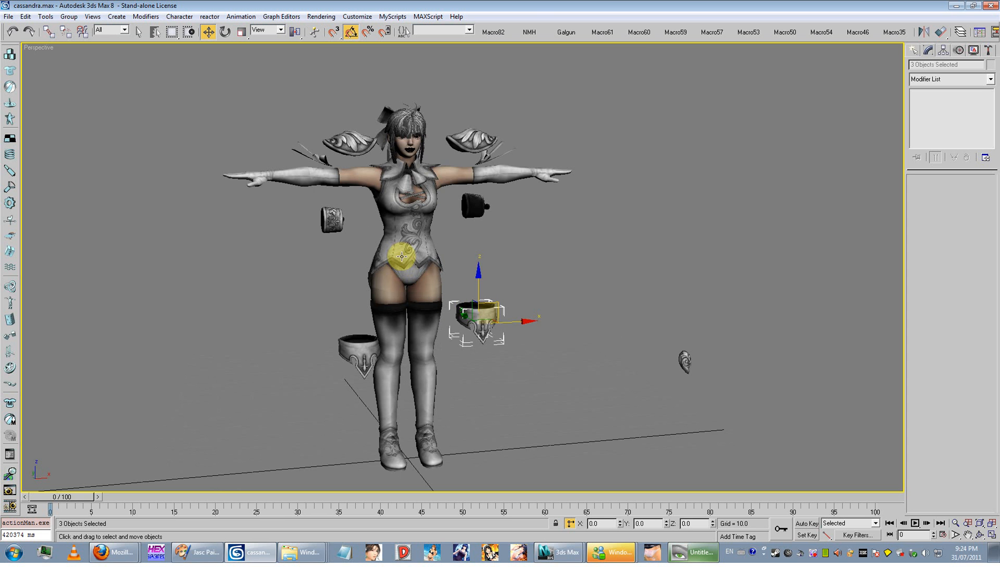
- Freeze the staticmeshs layer in the layer list, and toggle the skeleton layer's visibility on and back off
left_click(961, 32)
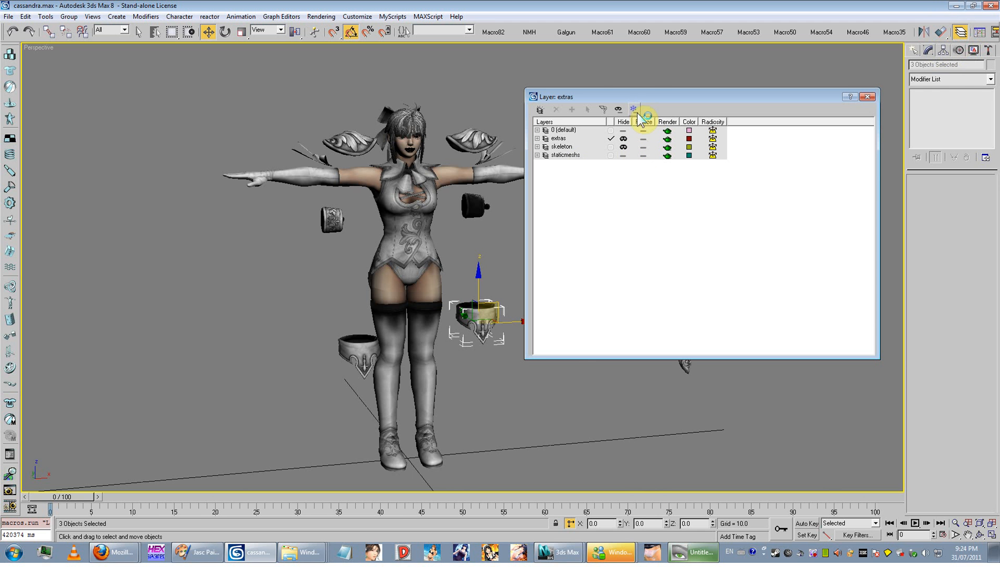
left_click_drag(641, 96, 752, 92)
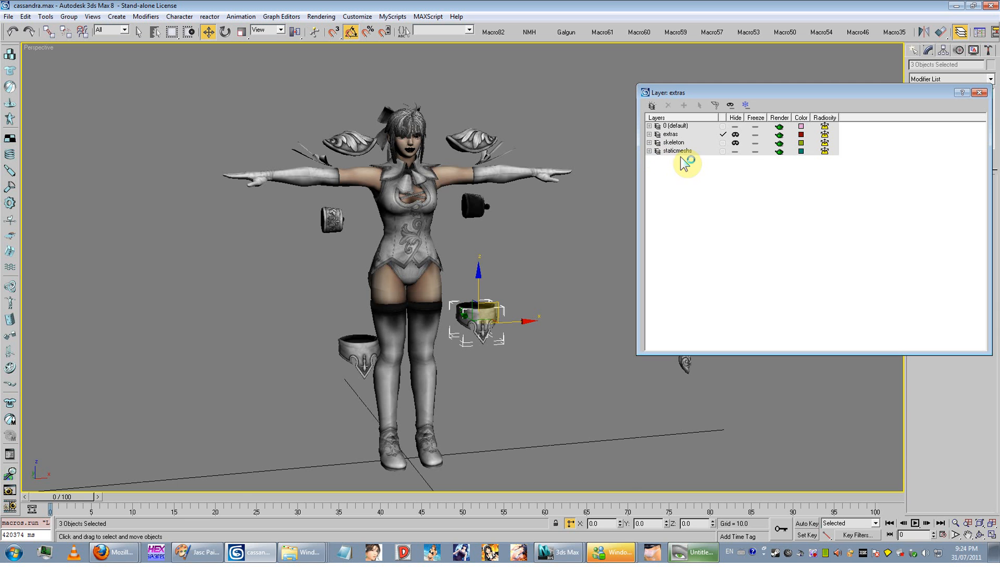
left_click(754, 152)
scroll(541, 253, "down", 5)
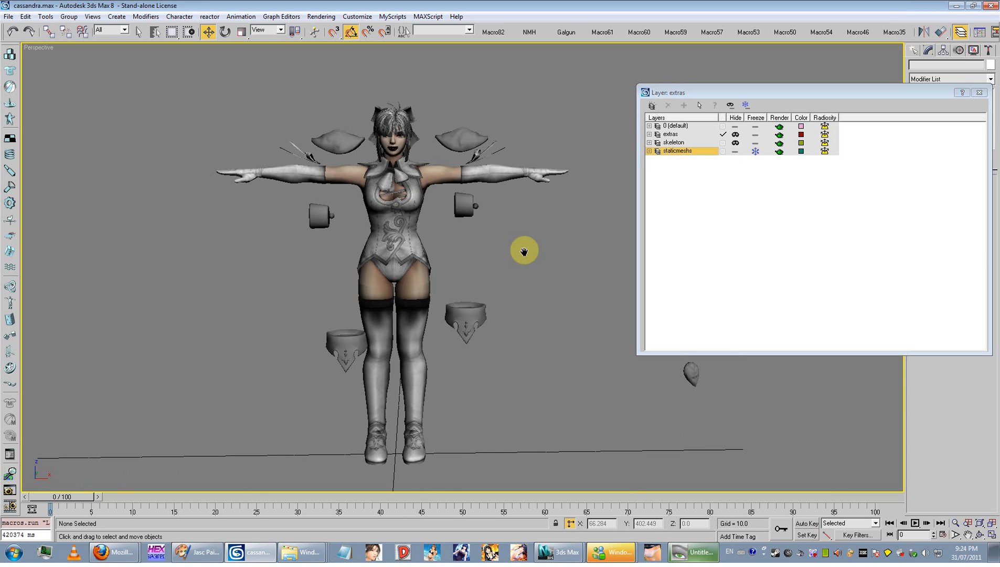
left_click(735, 143)
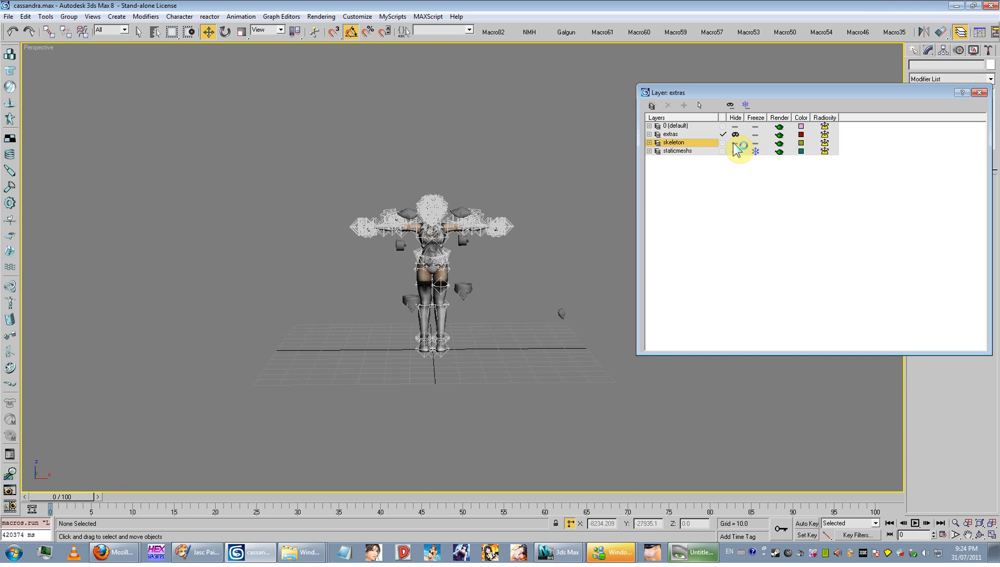
left_click(735, 143)
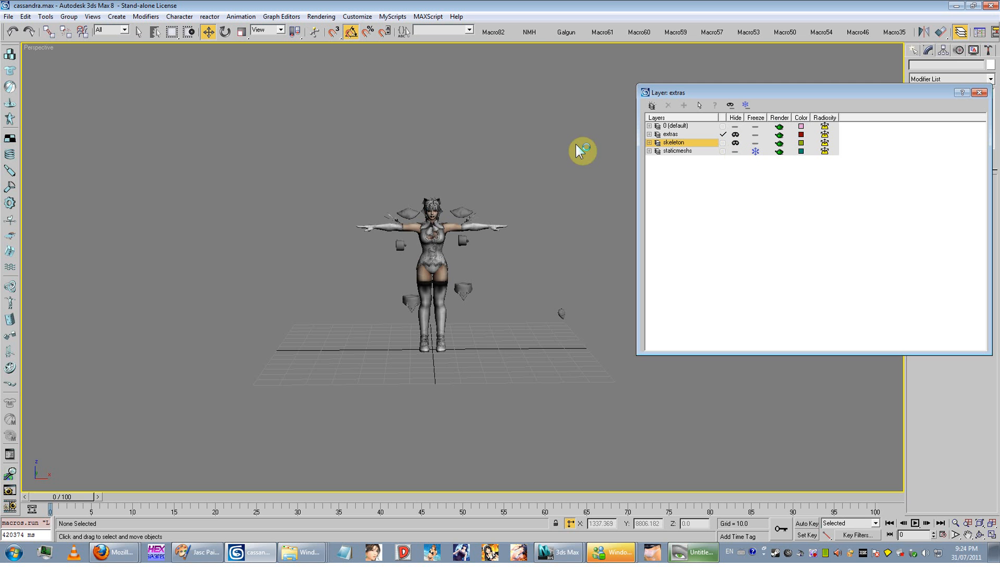
- Select all the unfrozen body meshes through the selection-by-name list with the plain selection tool active
left_click_drag(598, 135, 342, 270)
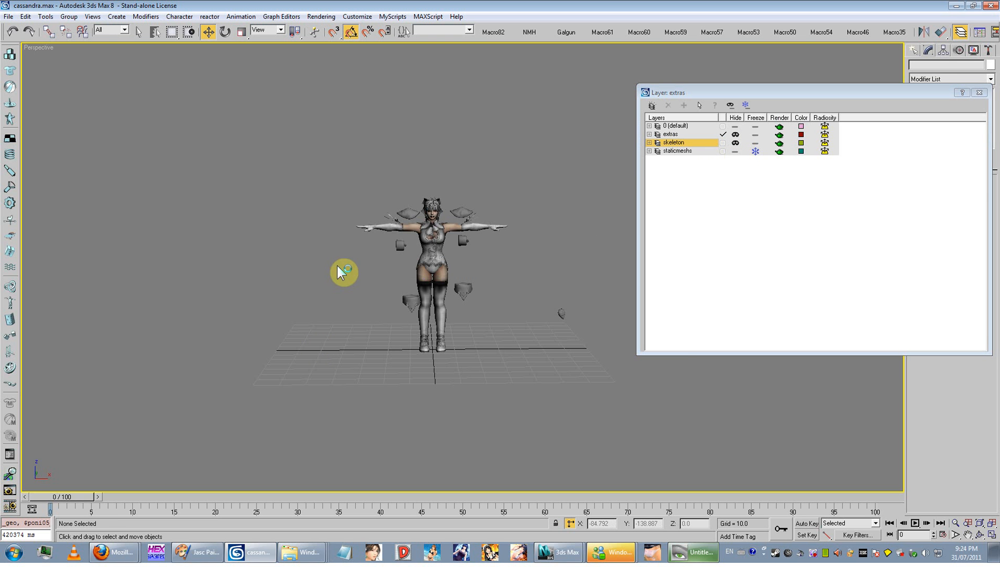
key("h")
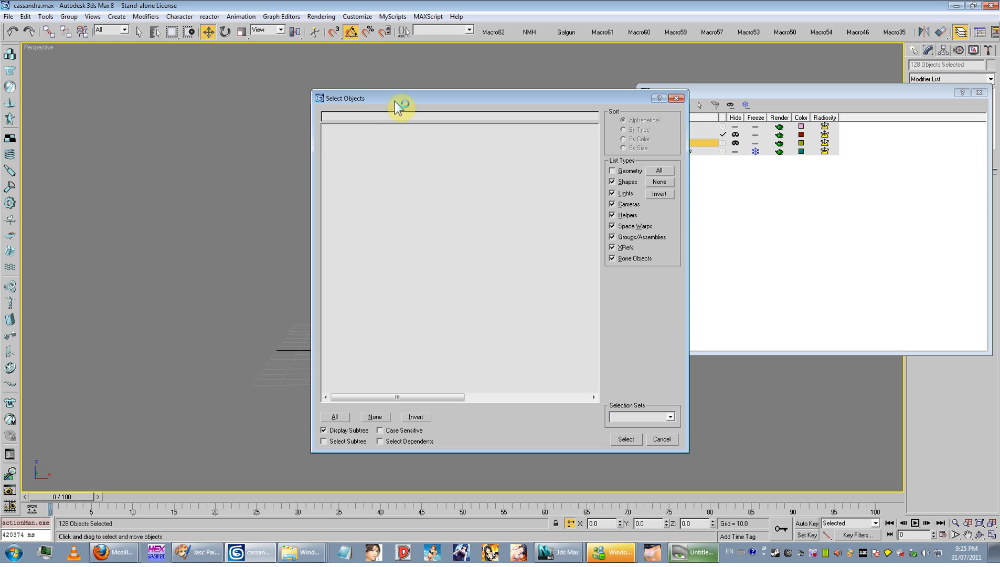
left_click(335, 416)
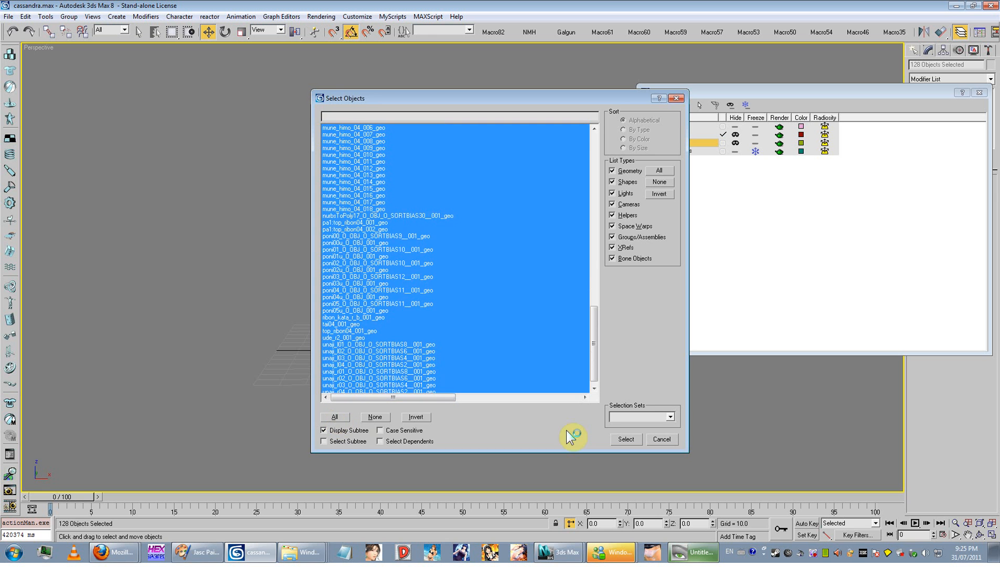
left_click(617, 439)
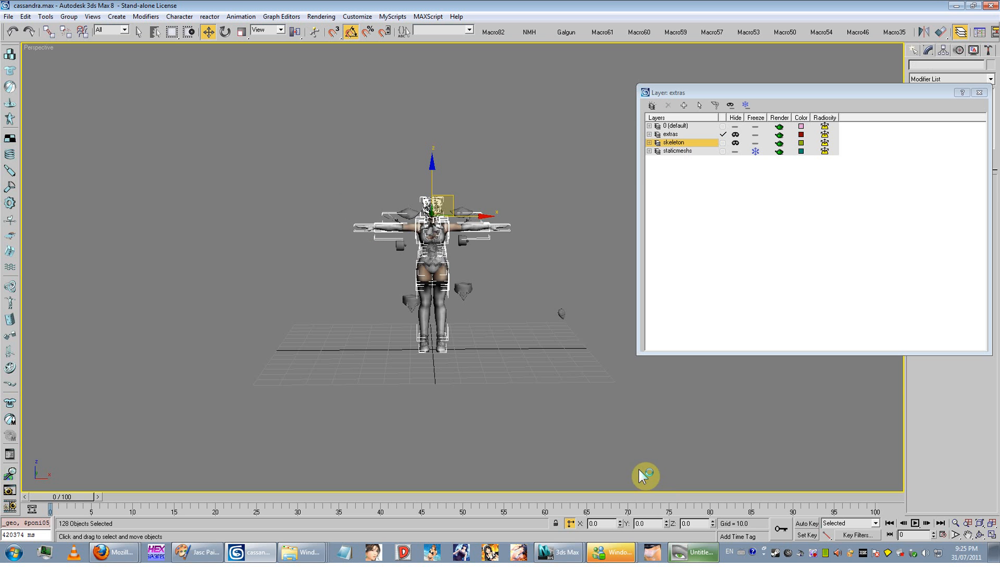
left_click(136, 32)
key("h")
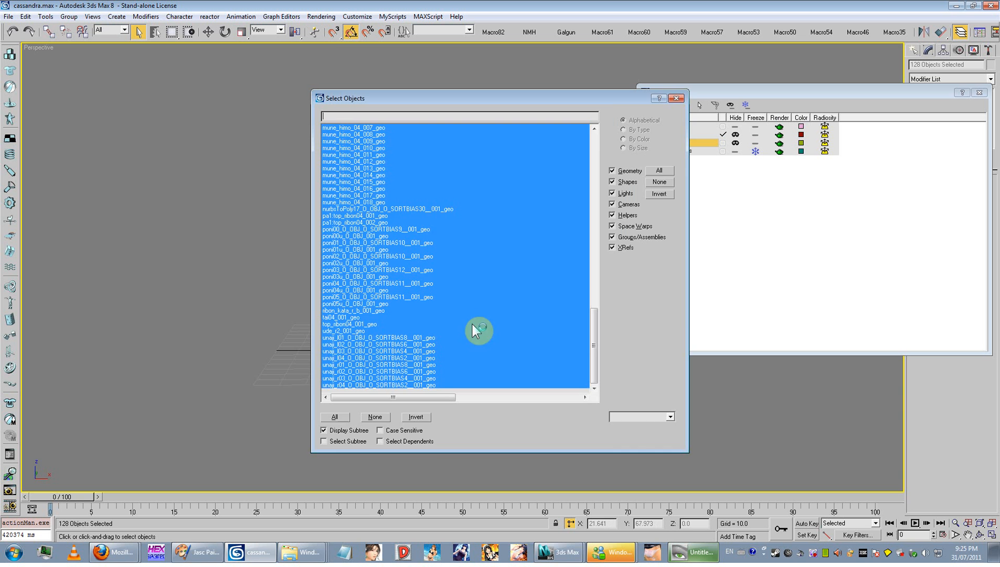
left_click(334, 416)
left_click(631, 443)
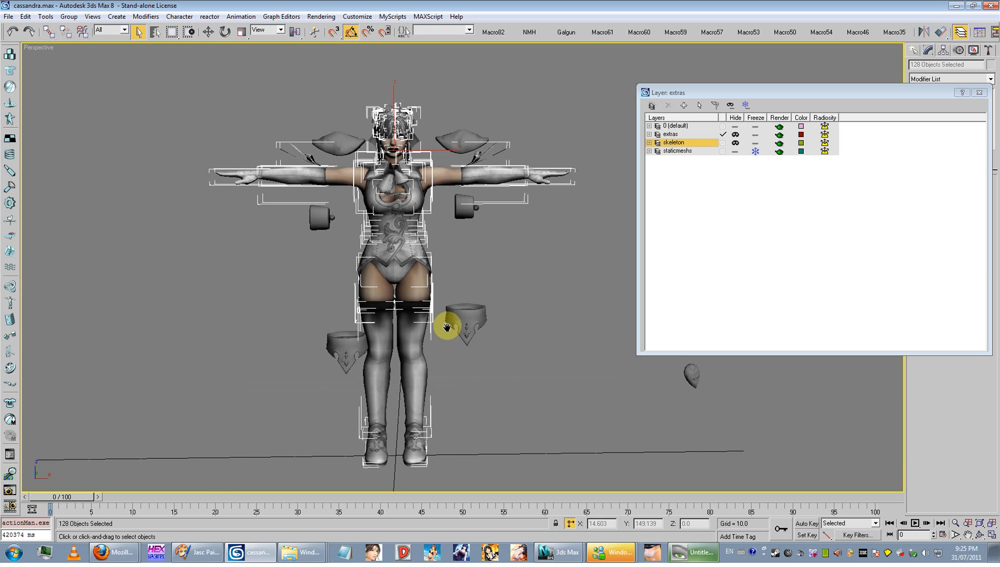
- Enable See-Through in the object properties of the selected body meshes
middle_click_drag(400, 194, 398, 216, "alt")
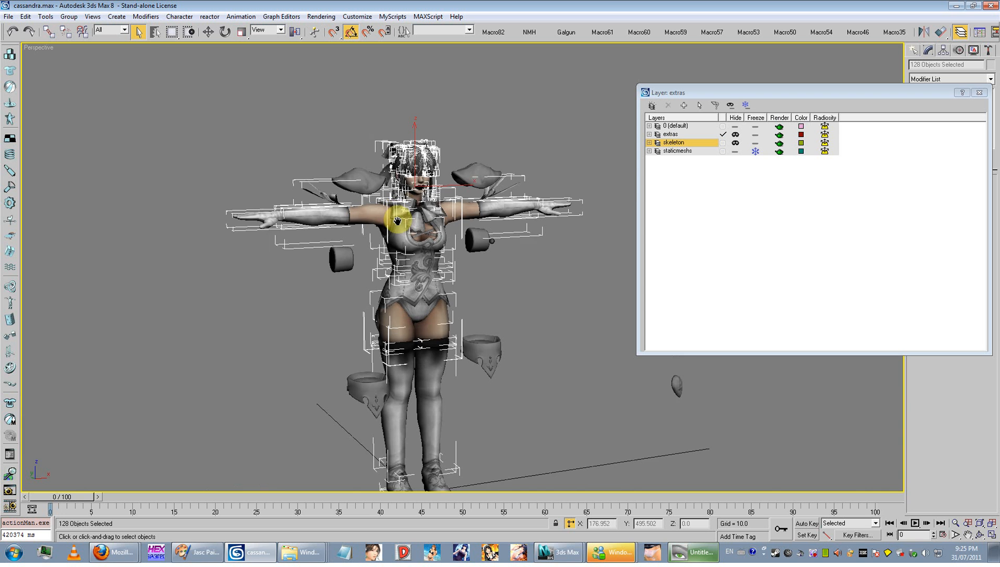
scroll(415, 215, "up", 3)
right_click(421, 207)
left_click(442, 257)
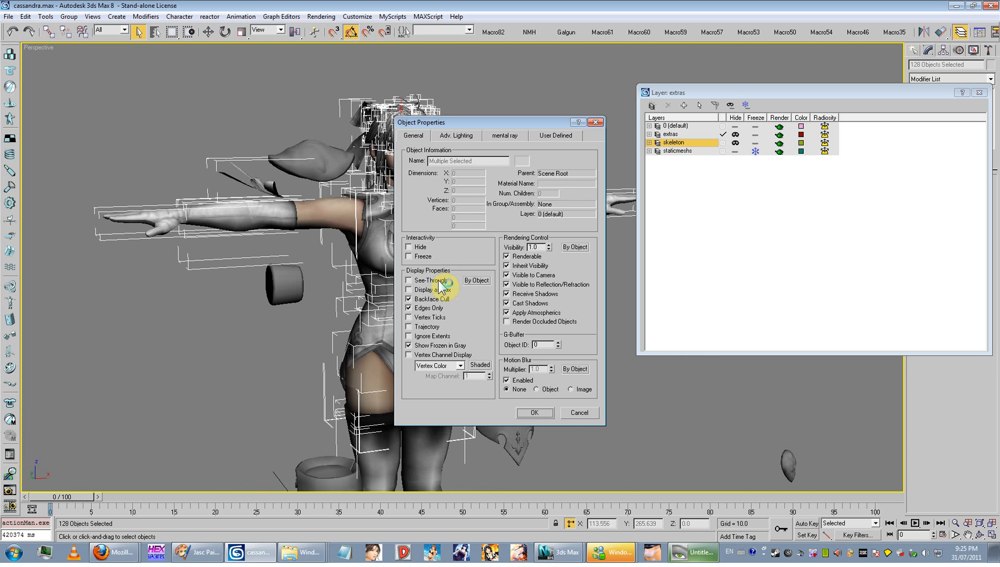
left_click(439, 282)
left_click(531, 411)
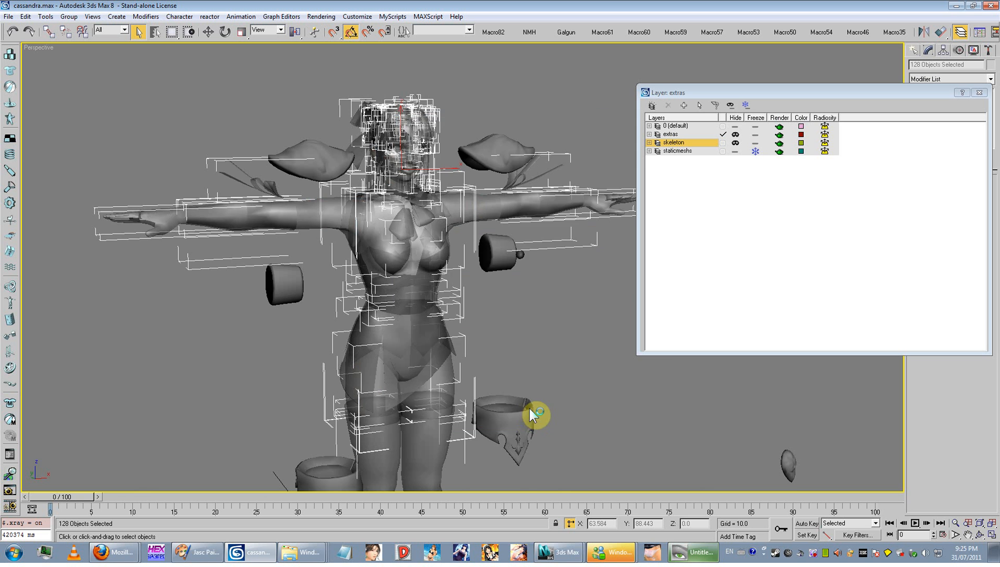
- Compare the body meshes with see-through display off and on, and freeze them in see-through display
scroll(444, 375, "up", 6)
middle_click_drag(444, 386, 352, 309)
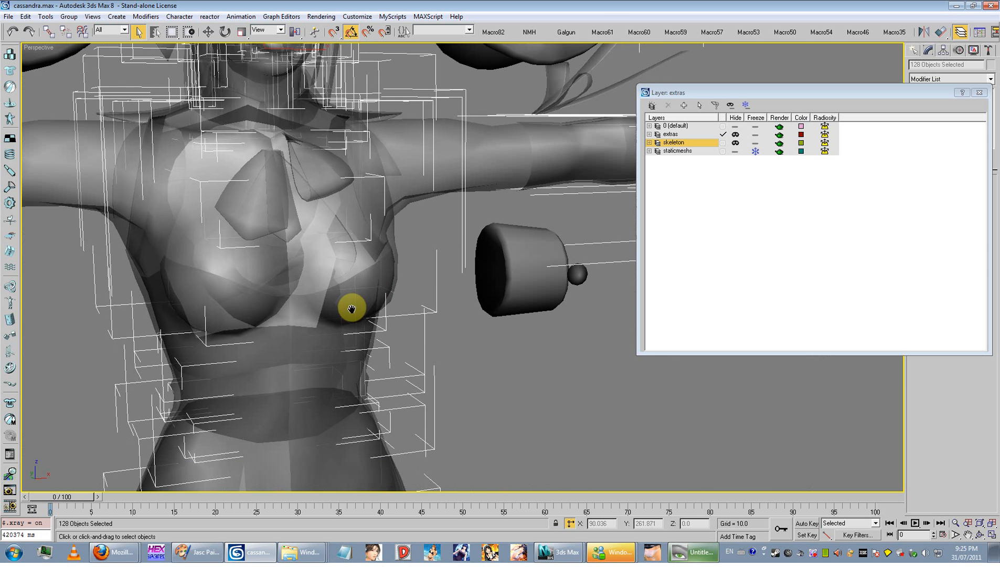
scroll(396, 282, "down", 5)
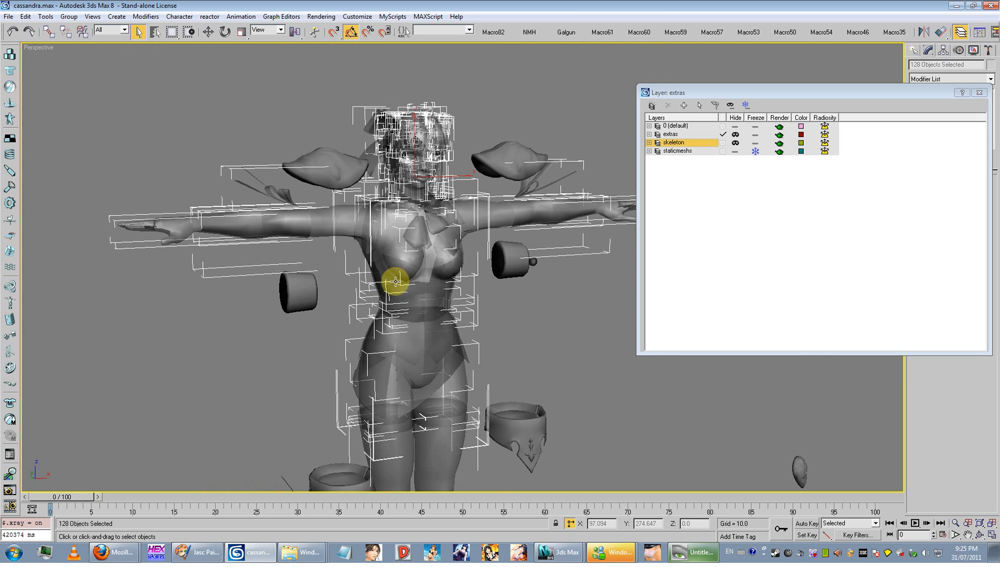
key("alt+x")
key("alt+x")
key("alt+x")
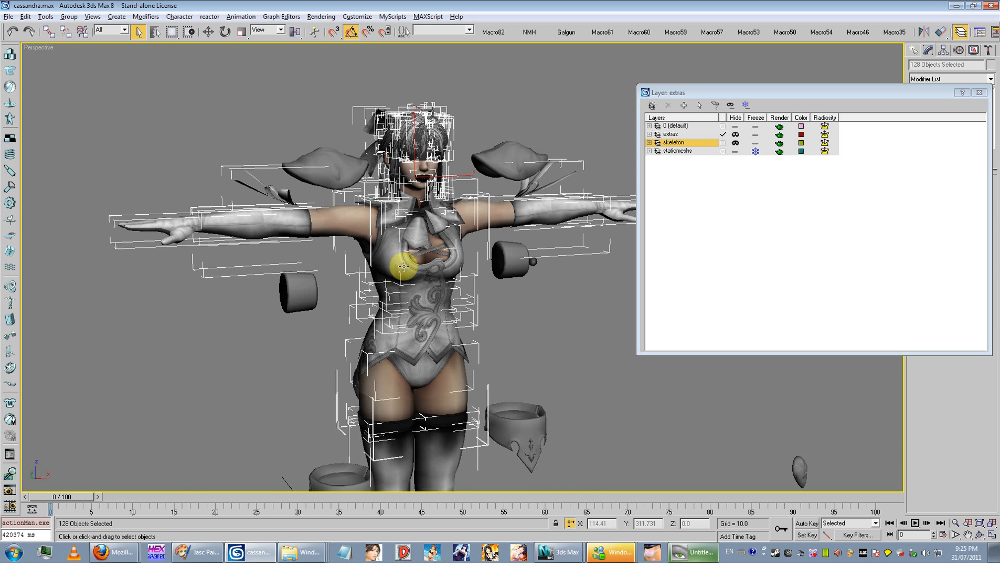
key("alt+x")
right_click(447, 214)
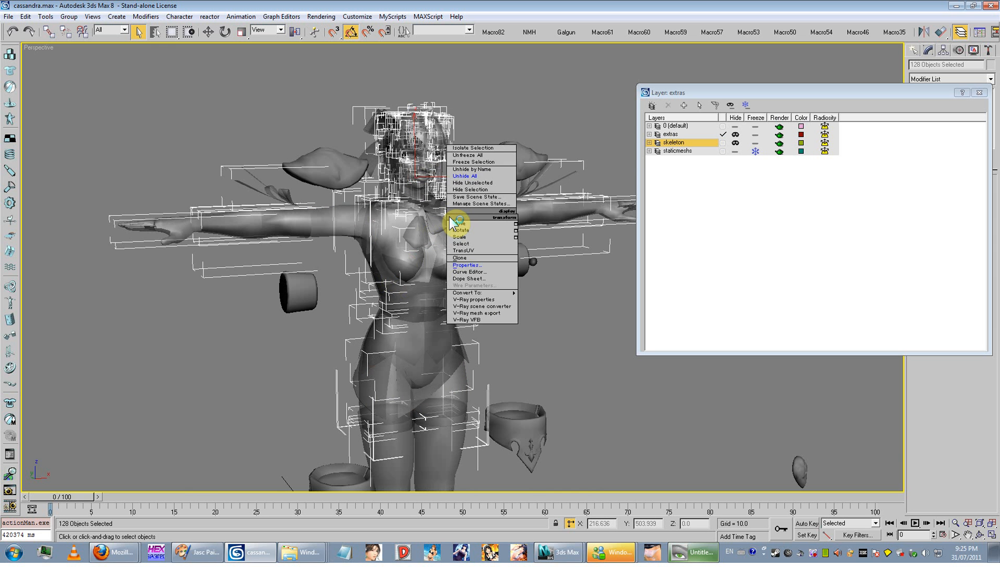
left_click(478, 162)
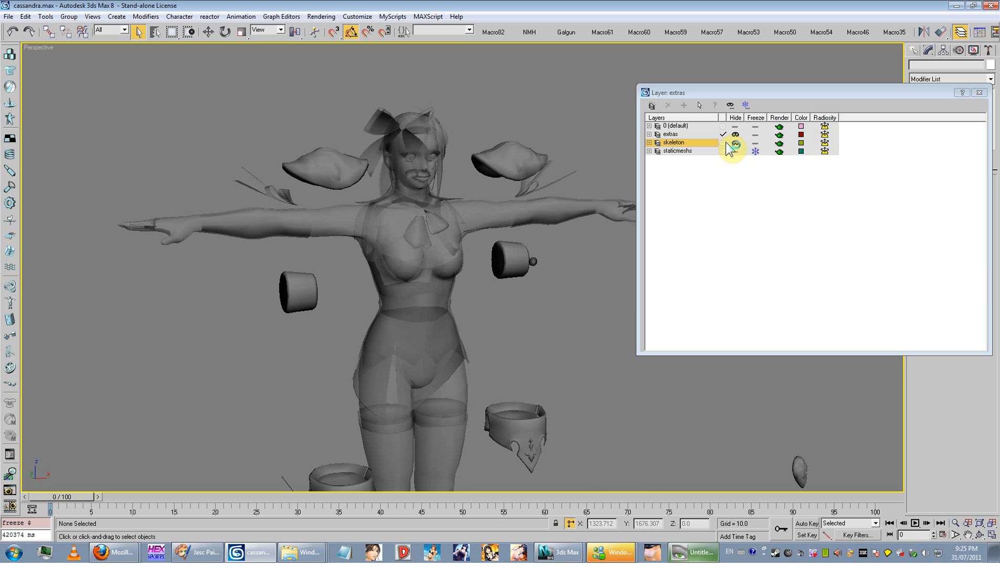
- Unfreeze the staticmeshs layer, unhide the skeleton layer, and close the layer list
left_click(755, 151)
scroll(494, 322, "down", 4)
scroll(480, 252, "up", 3)
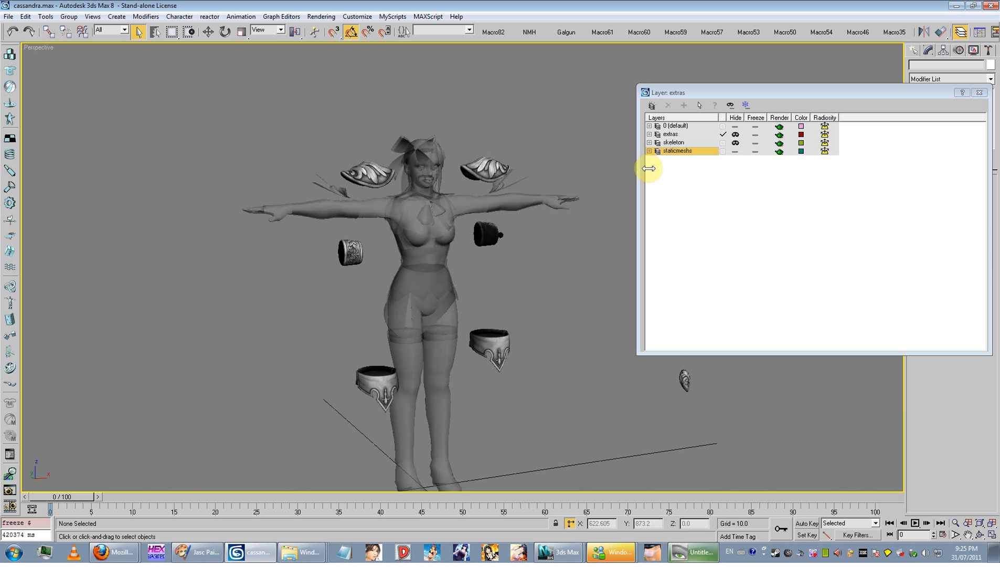
left_click(734, 143)
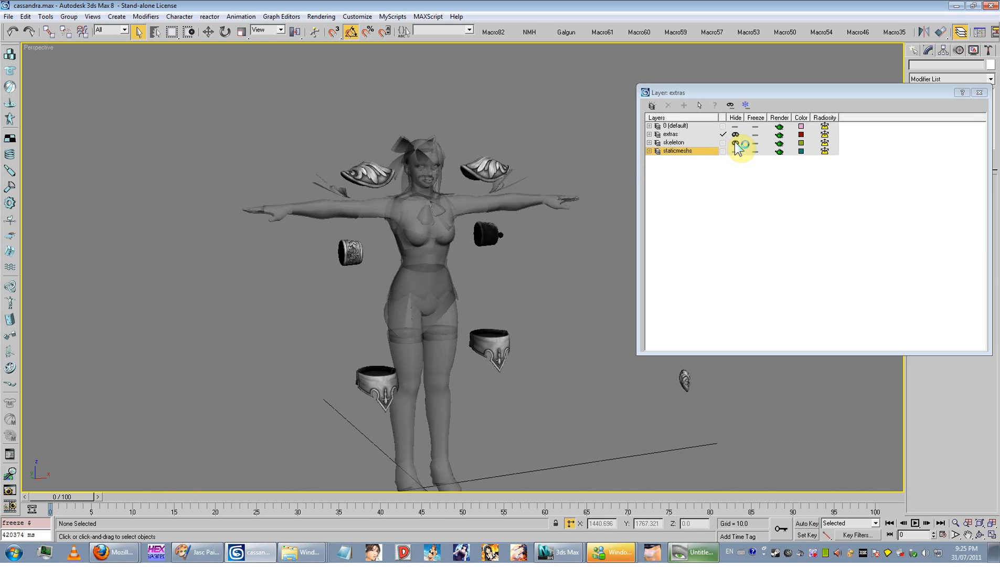
left_click(979, 93)
- Examine the skeleton around the left shoulder, and select the left shoulder armour to read its object name
scroll(509, 223, "up", 4)
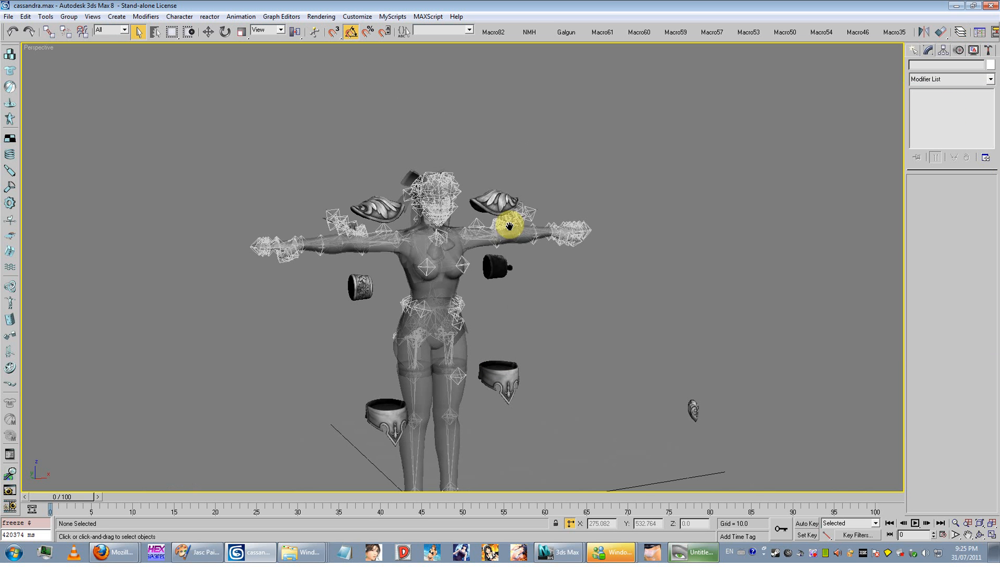
middle_click_drag(504, 246, 518, 224)
scroll(470, 239, "up", 3)
scroll(532, 273, "up", 3)
scroll(522, 283, "down", 3)
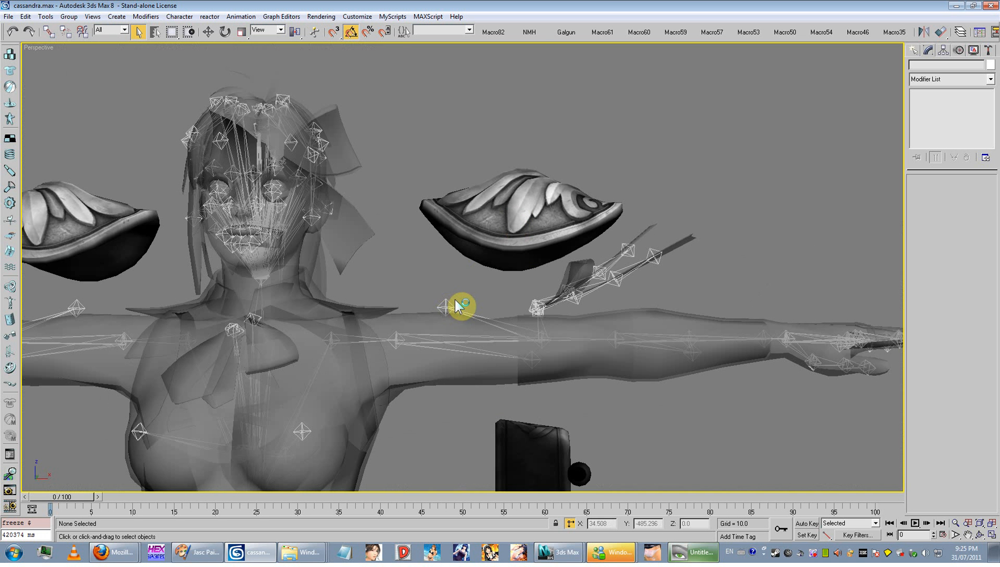
left_click(536, 196)
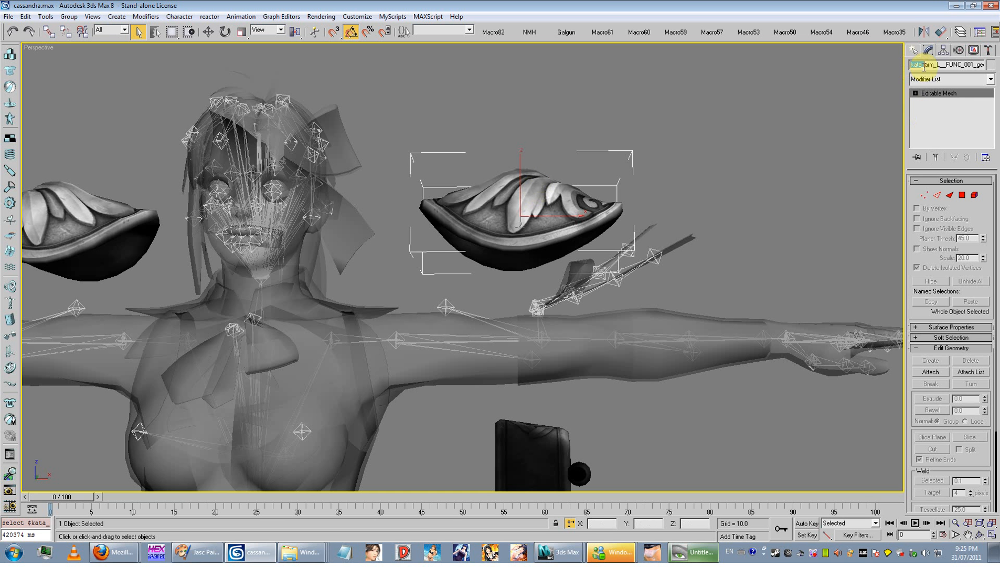
left_click_drag(911, 64, 957, 65)
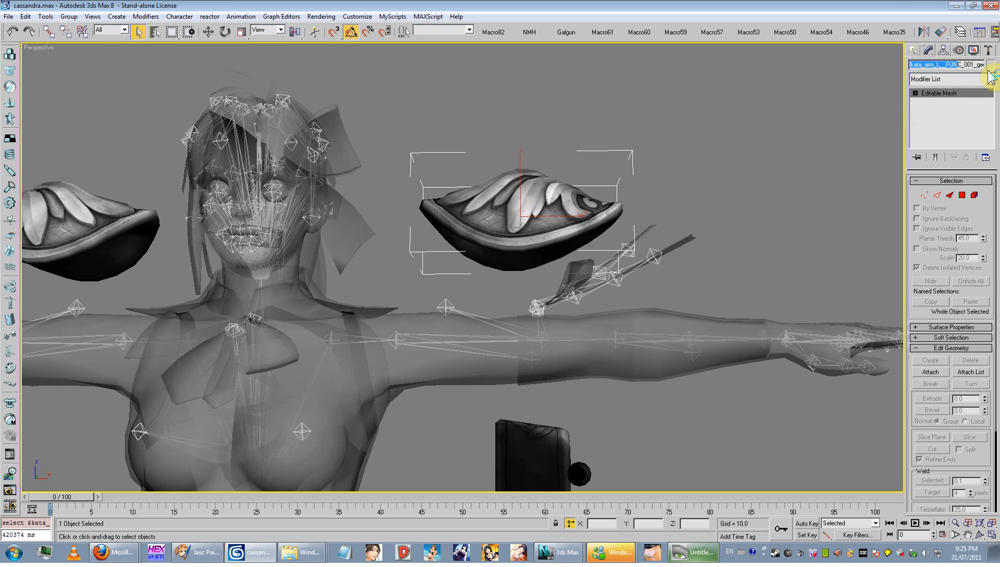
left_click(486, 263)
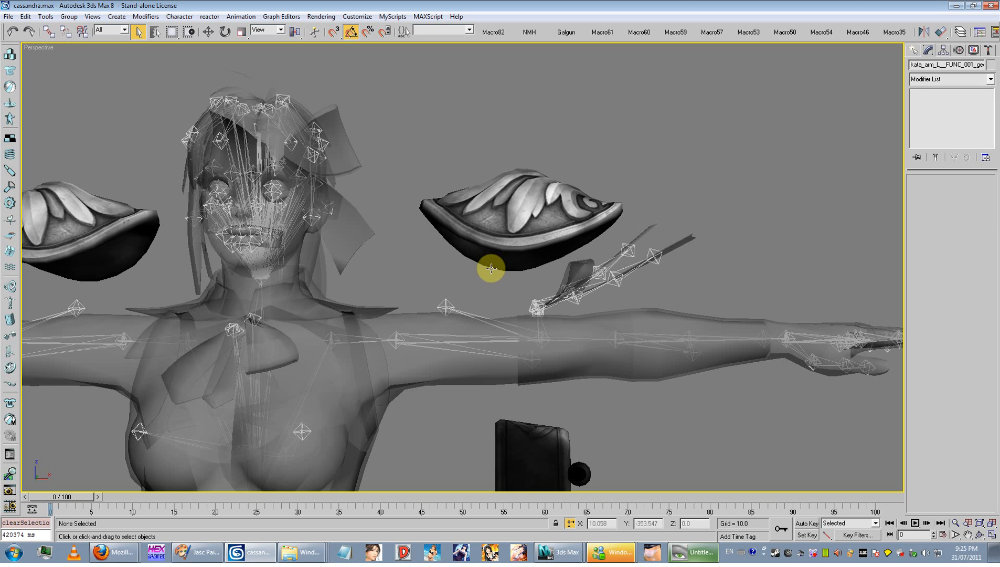
- Select the dummy just above the left upper arm to compare its name and position with the shoulder armour
left_click(447, 303)
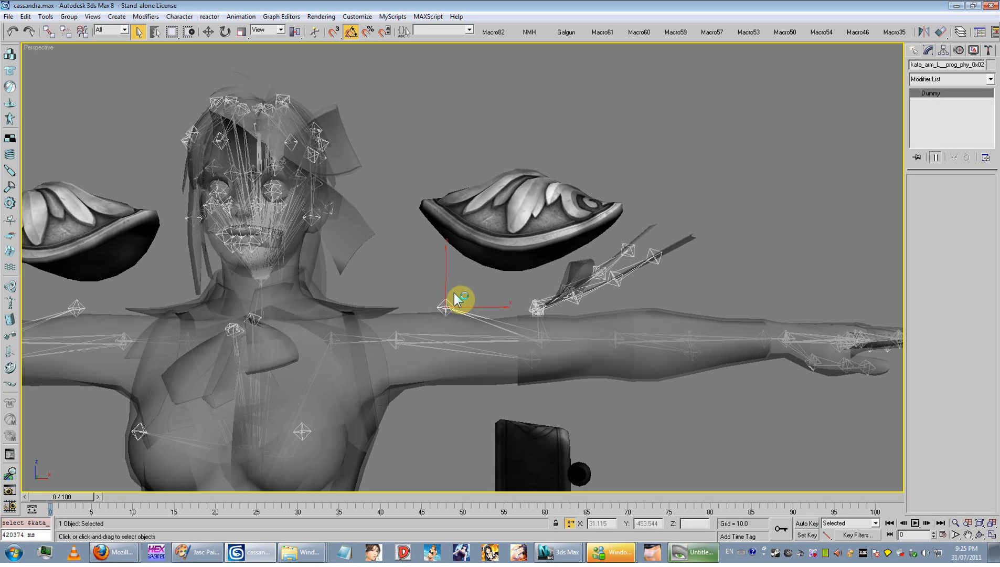
left_click(915, 63)
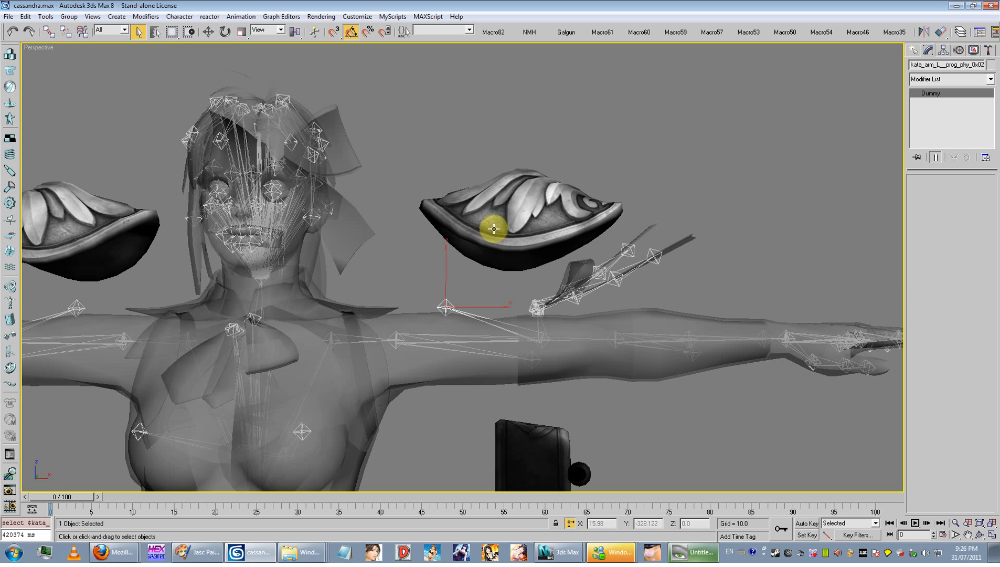
middle_click_drag(491, 223, 543, 165)
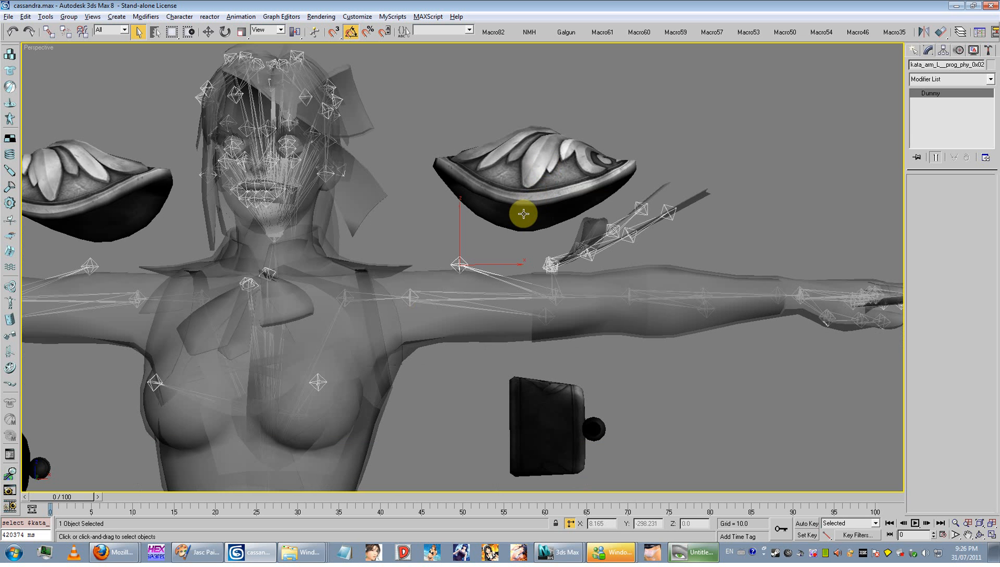
middle_click_drag(520, 214, 549, 147, "alt")
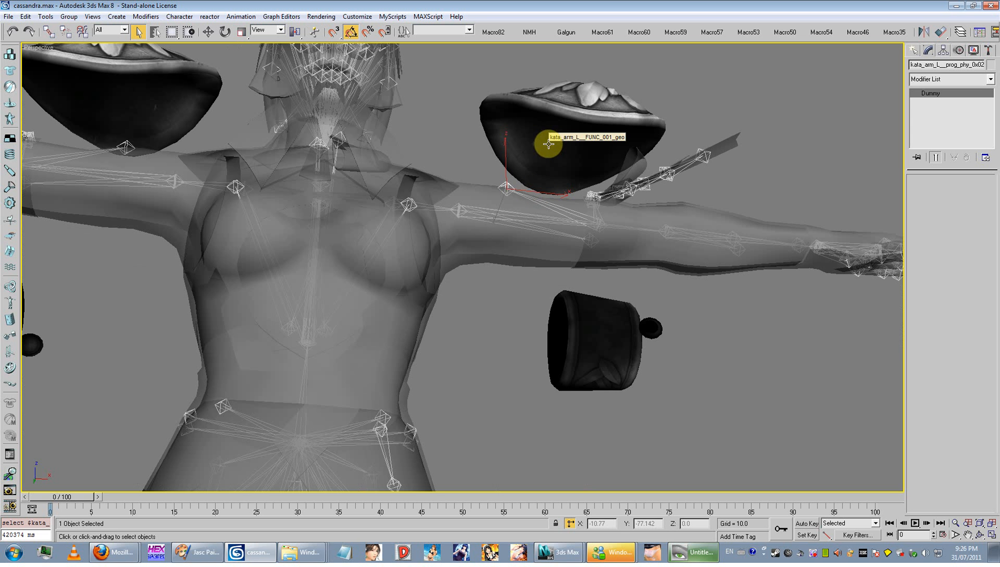
scroll(525, 166, "up", 8)
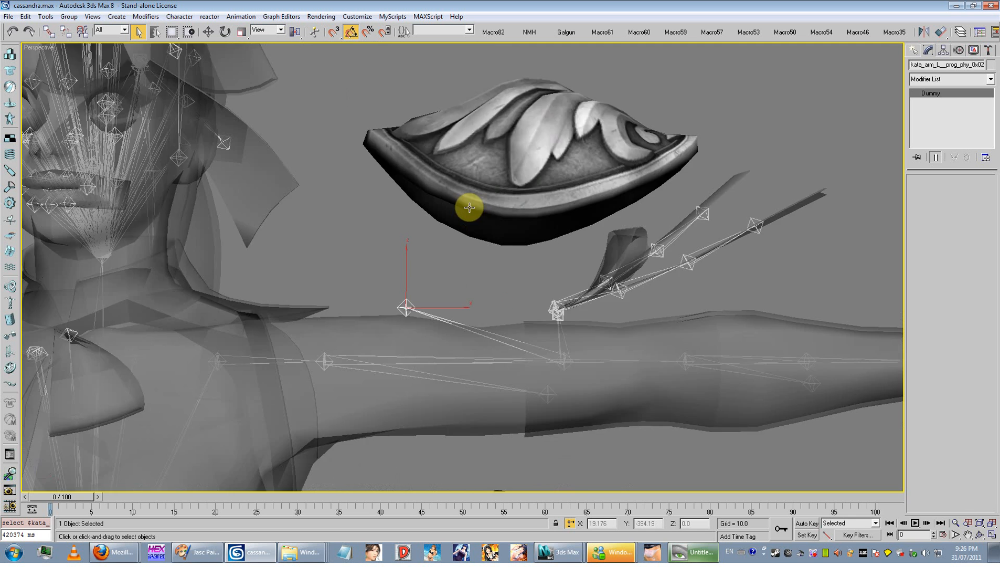
scroll(469, 208, "down", 6)
- Align the left shoulder armour kata_arm_L__FUNC_001_geo to the dummy kata_arm_L__prog_phy_0x02 above the left upper arm
left_click(527, 201)
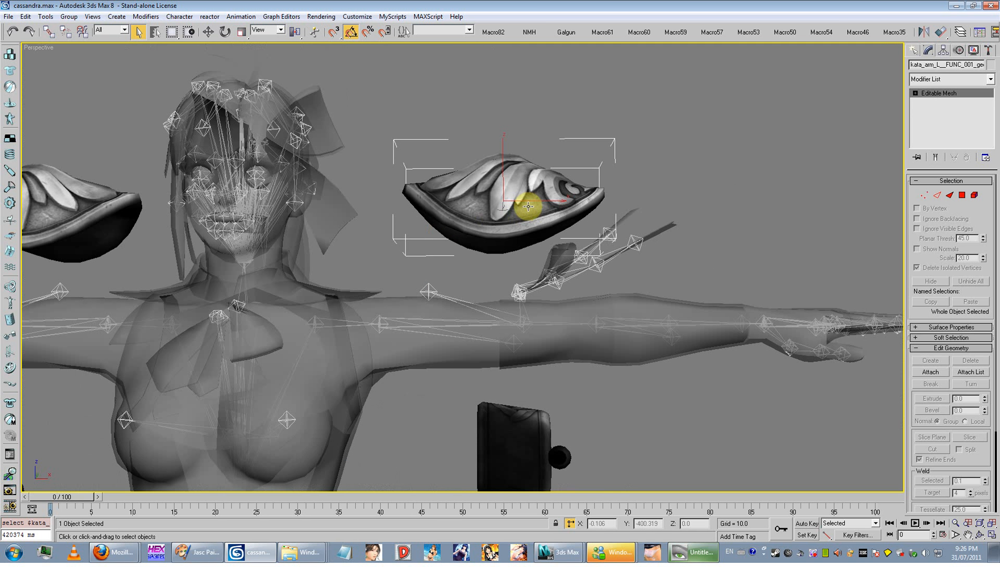
left_click(941, 32)
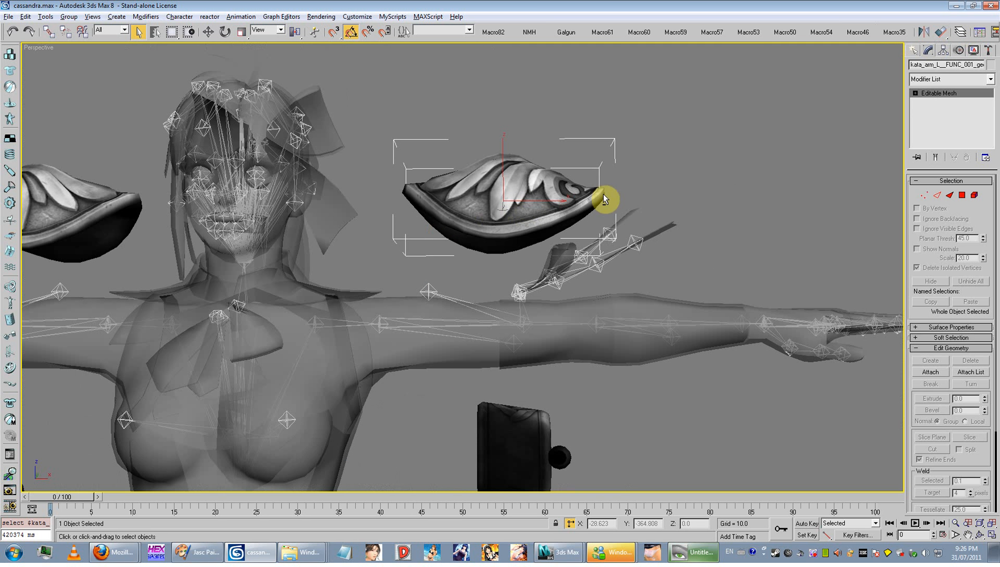
left_click(436, 287)
left_click(635, 213)
- Move the left shoulder armour up and outward above the arm, by about 2 in X and 4.8 in Z
scroll(529, 284, "up", 4)
key("w")
middle_click_drag(529, 283, 556, 319, "alt")
scroll(563, 313, "down", 3)
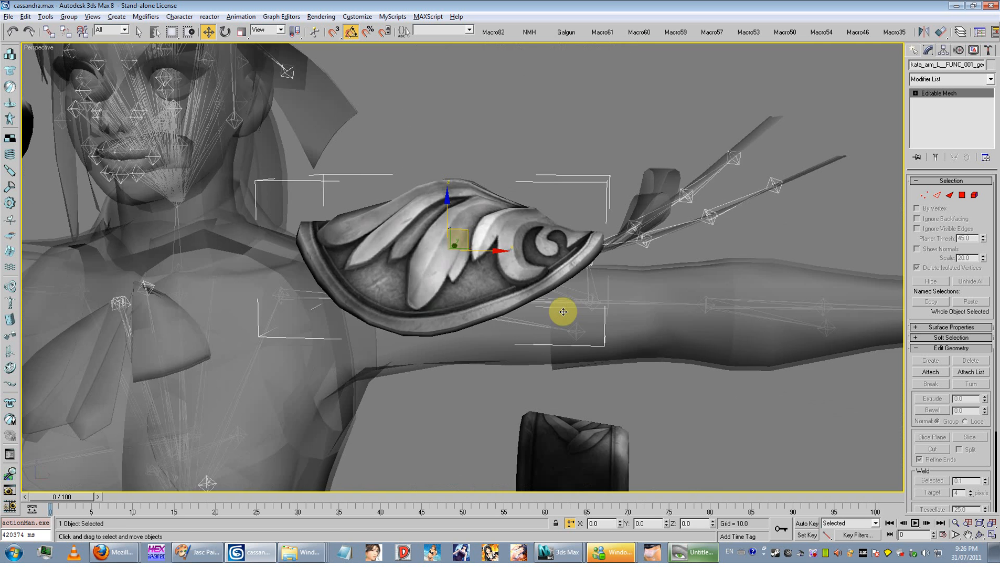
scroll(527, 278, "down", 1)
scroll(527, 278, "up", 2)
middle_click_drag(464, 262, 518, 139)
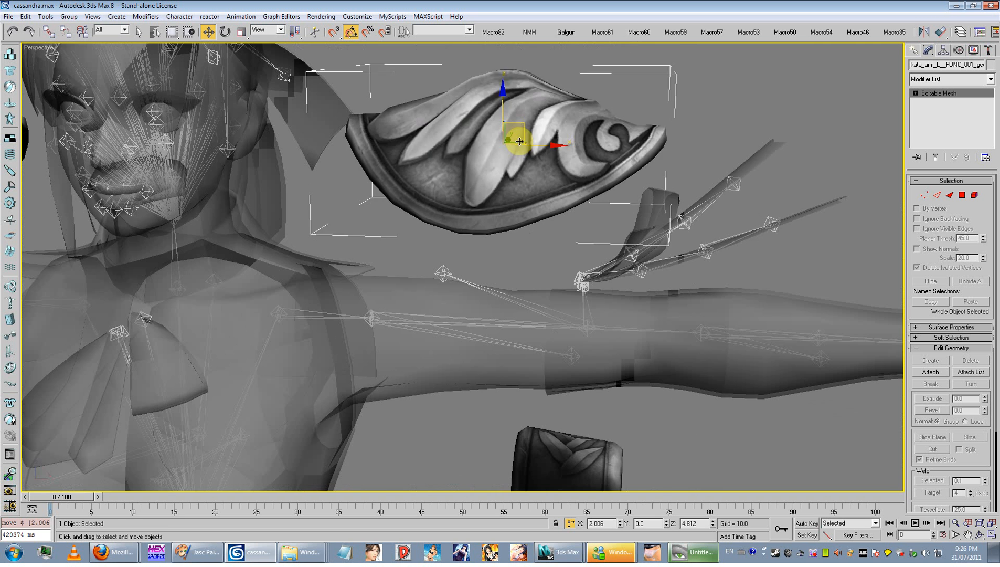
- Select the left armband below the arm and rotate it so its leaf ornament faces the front
scroll(523, 210, "up", 1)
scroll(522, 210, "down", 5)
scroll(524, 189, "up", 5)
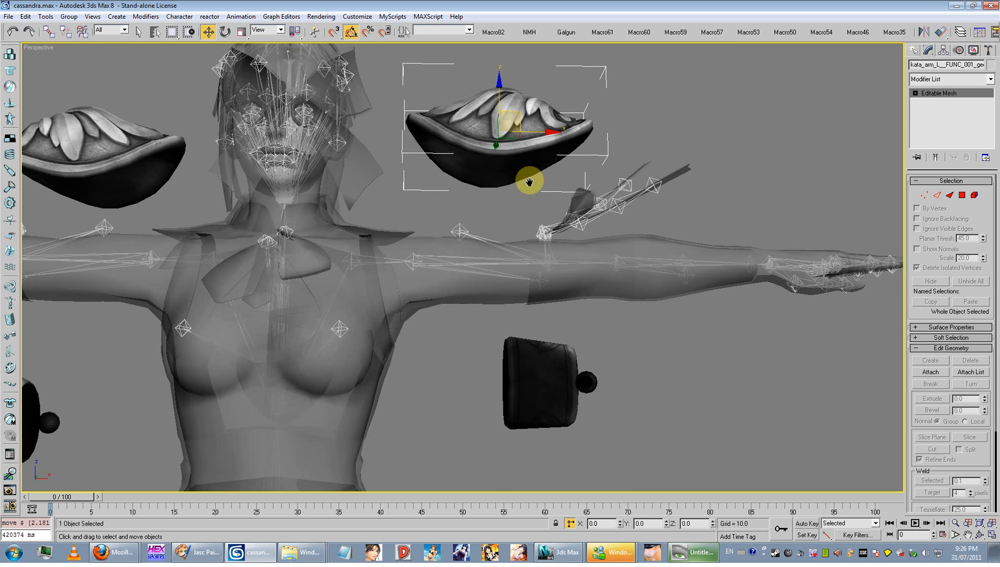
scroll(536, 268, "down", 6)
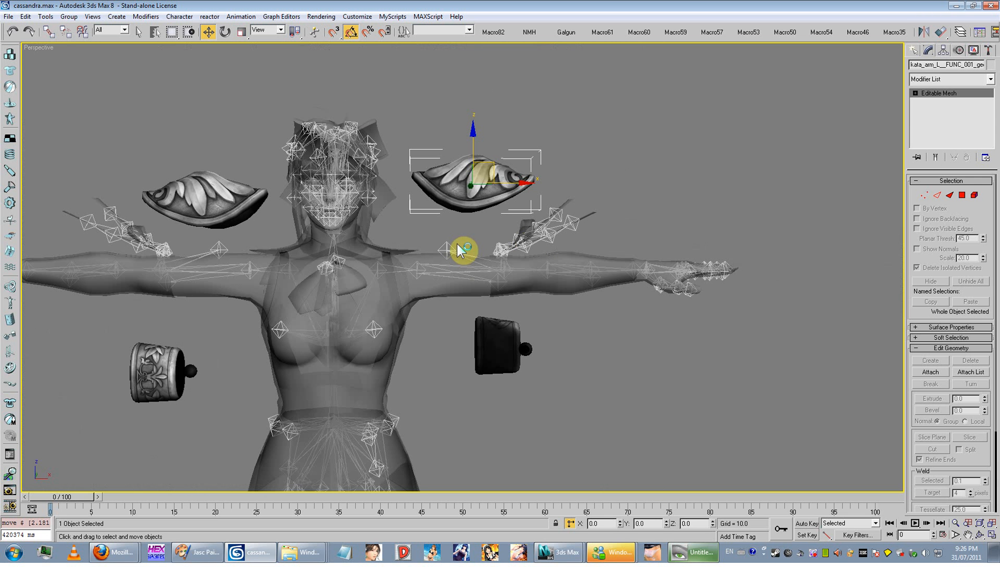
left_click(499, 337)
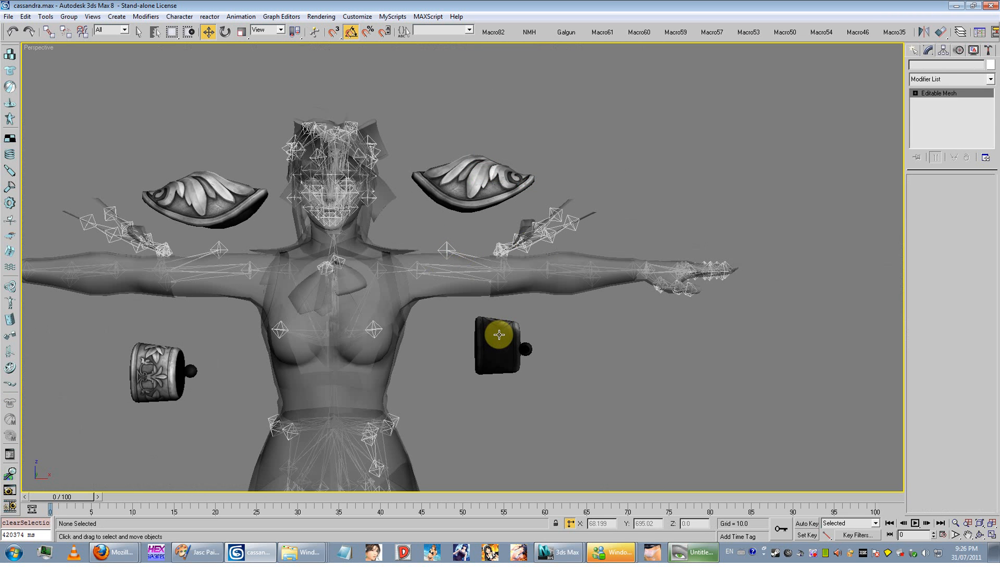
scroll(504, 339, "up", 3)
middle_click_drag(574, 372, 523, 350)
left_click(224, 32)
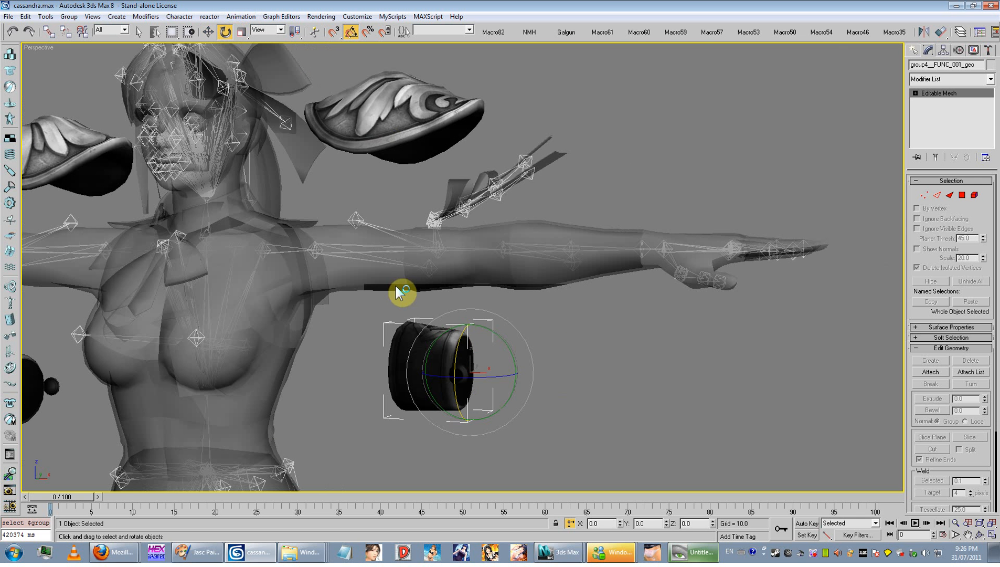
left_click_drag(449, 349, 458, 348)
left_click(208, 32)
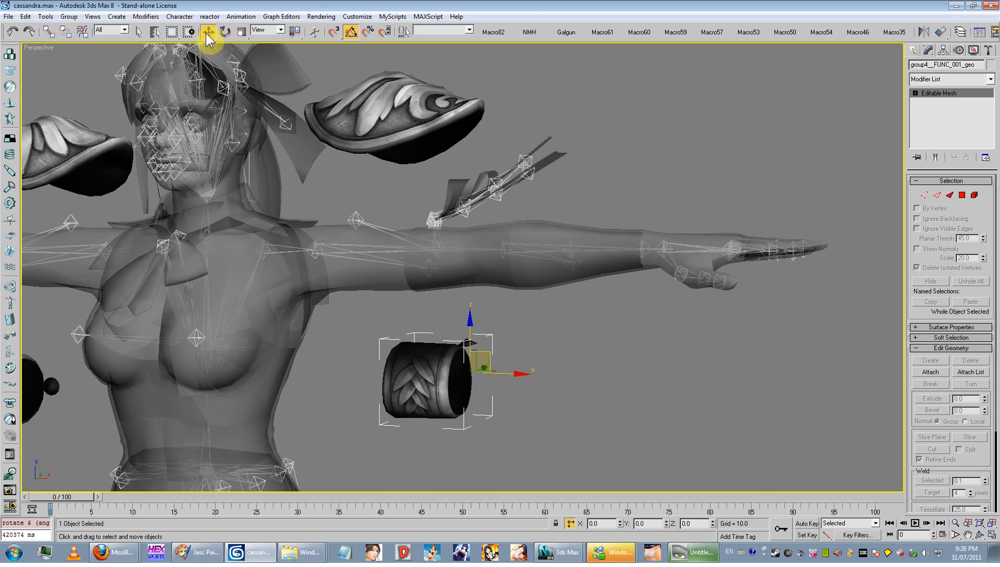
- Align the left armband group4__FUNC_001_geo to the upper-arm dummy KATA_MD_L__prot_x50_jnt, matching pivot points and all orientation axes
scroll(406, 274, "up", 5)
key("alt+a")
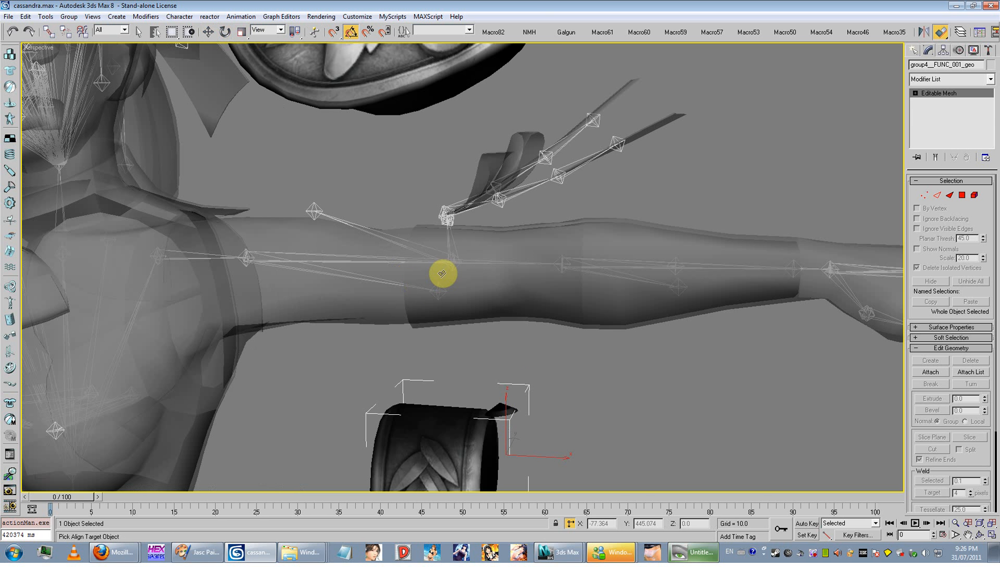
left_click(454, 278)
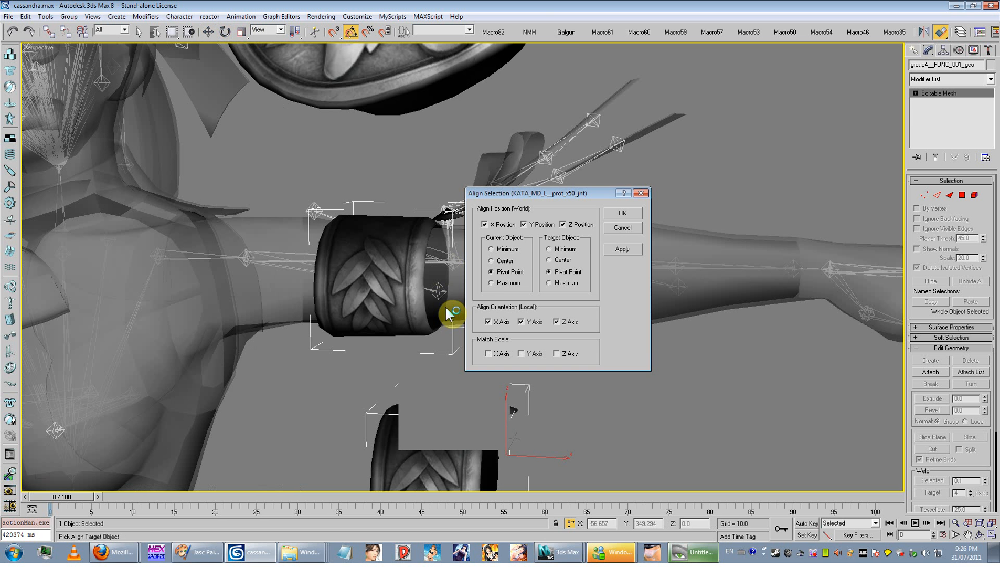
left_click(623, 212)
mouse_move(487, 205)
middle_mouse_down("alt")
mouse_move(471, 244)
mouse_move(476, 220)
middle_mouse_up("alt")
key("shift+z")
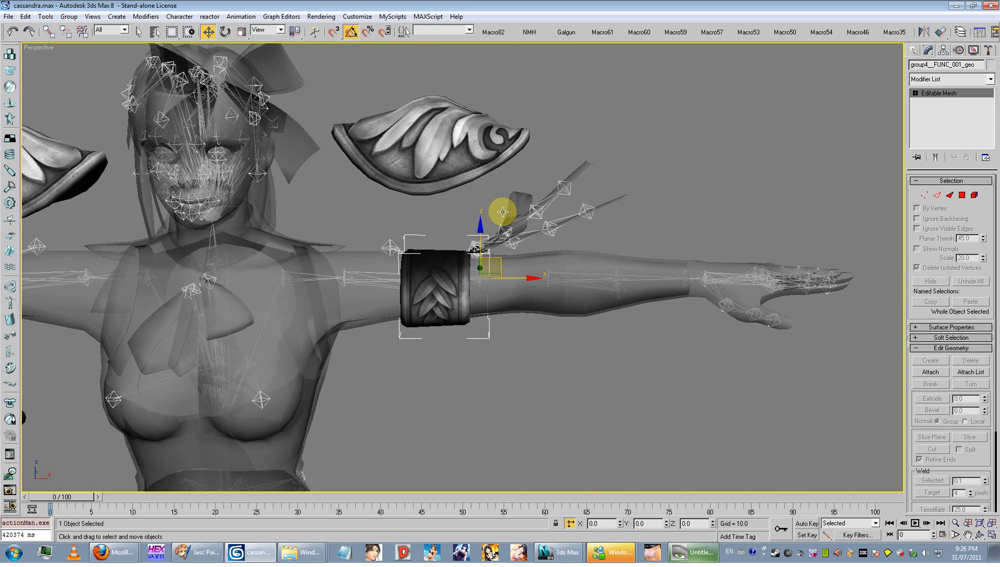
- Turn off angle snap and move the left armband off the arm to just below it
left_click(351, 33)
scroll(415, 225, "up", 2)
left_click_drag(471, 245, 496, 346)
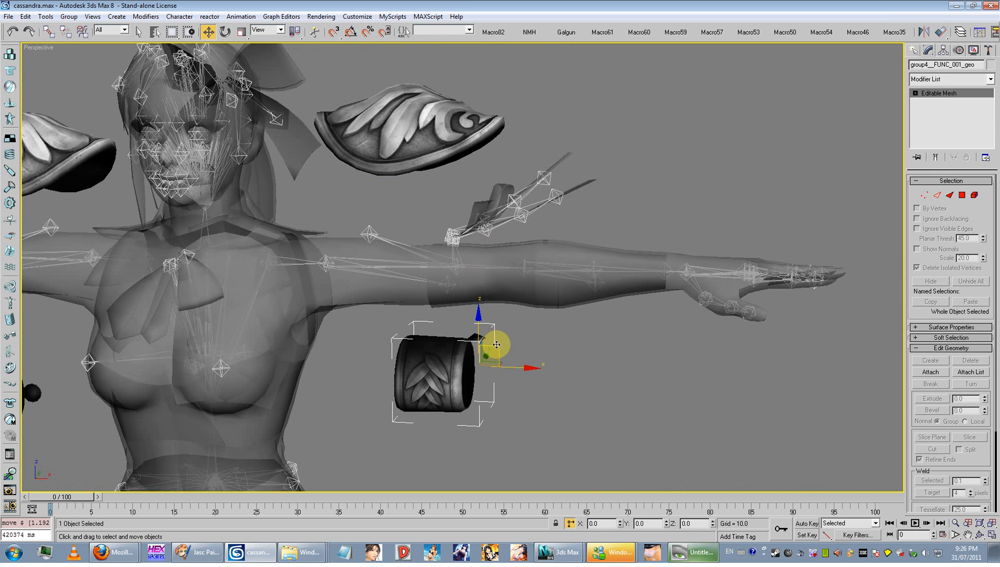
middle_click_drag(440, 318, 452, 315, "alt")
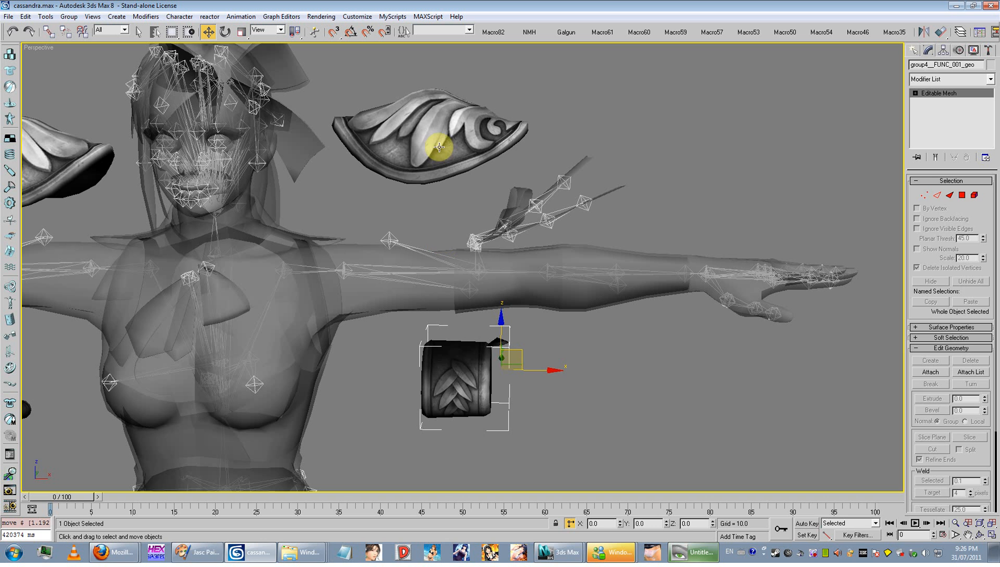
- Try the left shoulder armour against the arm, and test the shoulder dummies KATA_RT_L__prot_x0_jnt and KATA_L_jnt by rotation
left_click_drag(439, 145, 405, 249)
left_click_drag(401, 251, 433, 149)
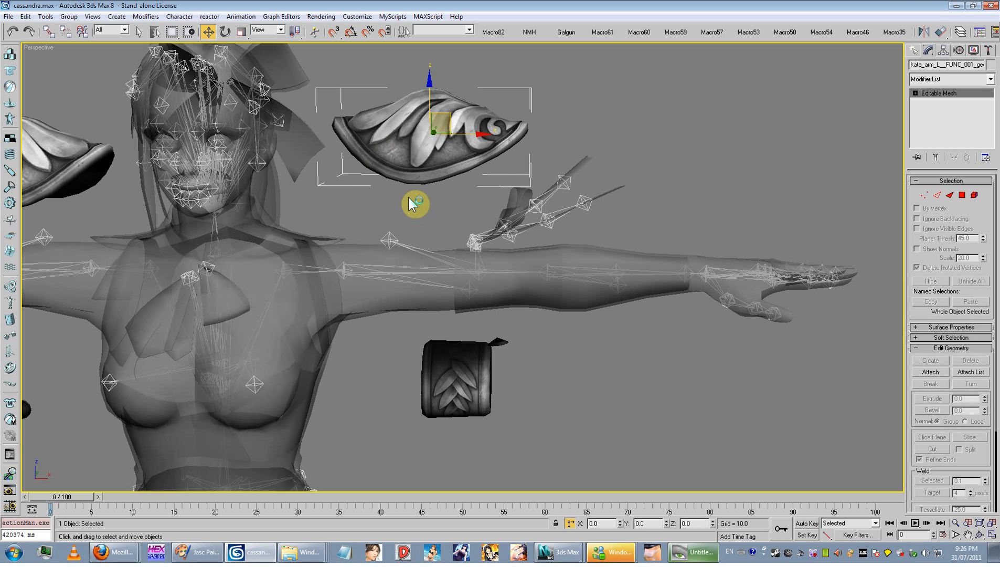
left_click(344, 261)
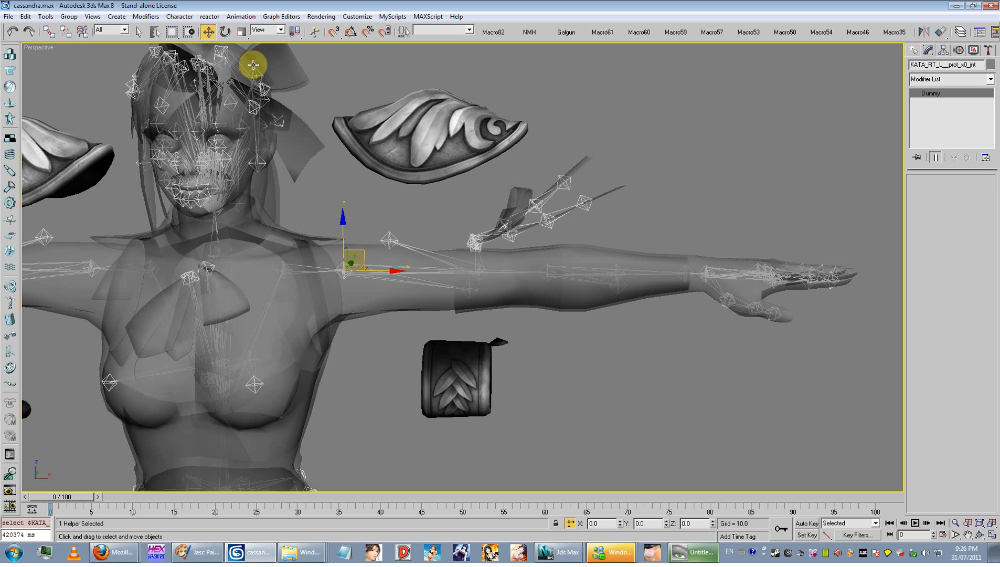
left_click(225, 32)
left_click_drag(362, 230, 418, 239)
left_click(345, 264)
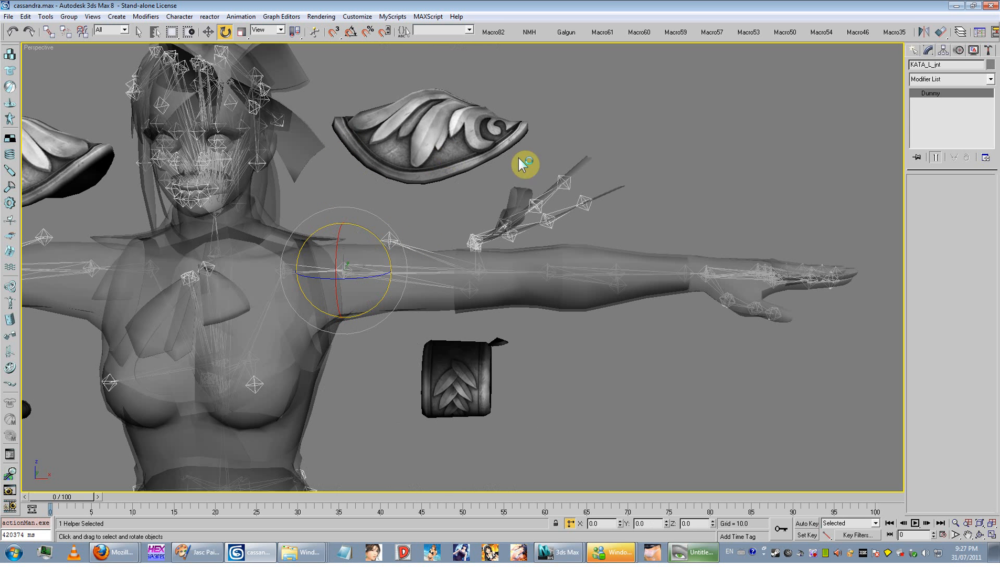
- Link the left shoulder armour kata_arm_L__FUNC_001_geo to its dummy kata_arm_L__prog_phy_0x02 above the upper arm as parent
left_click(296, 136)
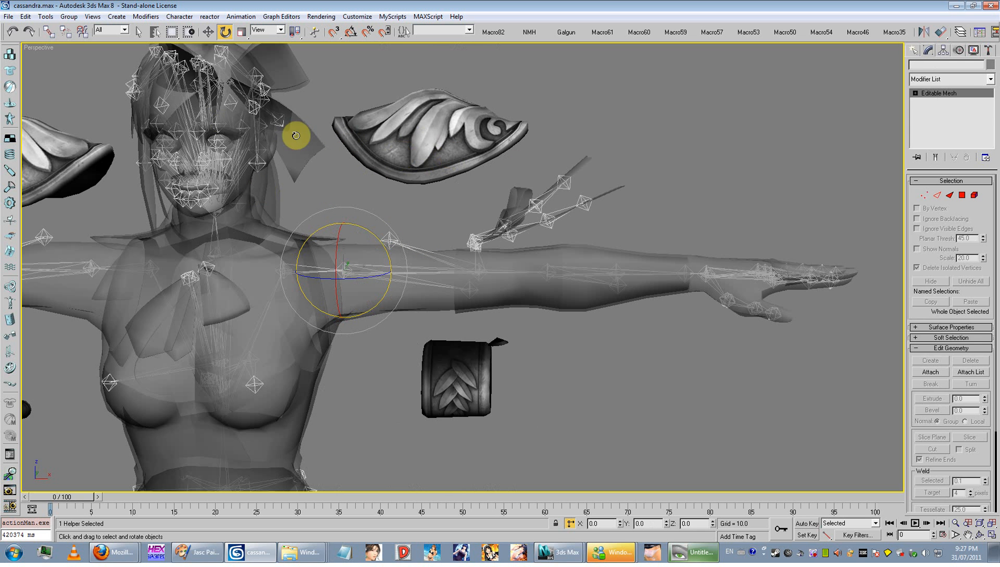
left_click(48, 32)
left_click_drag(387, 120, 391, 233)
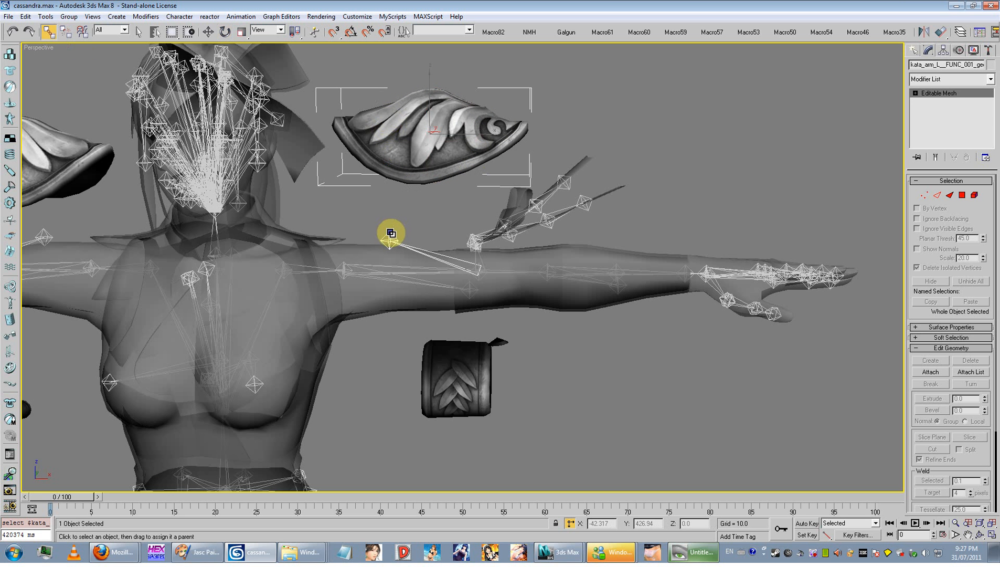
left_click(209, 33)
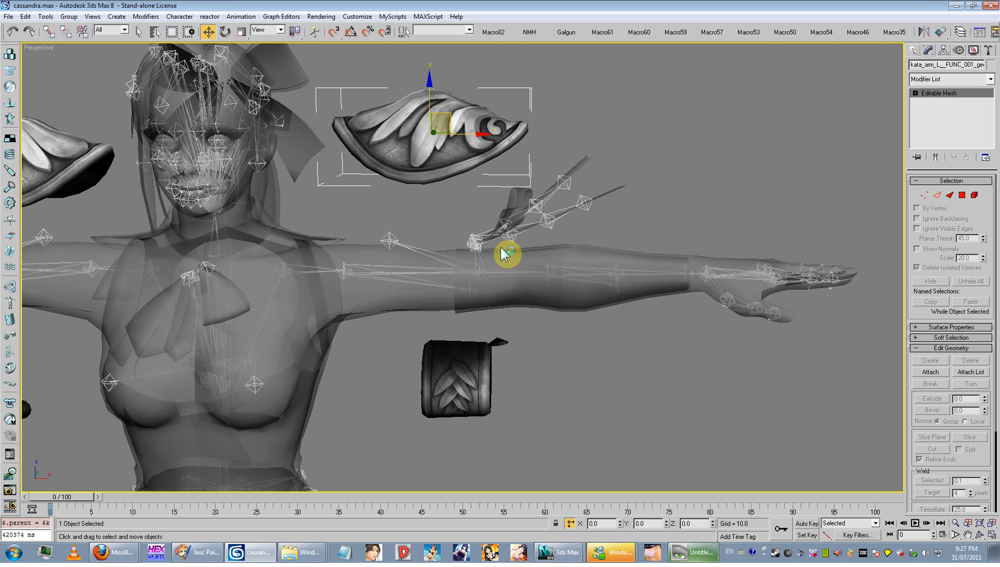
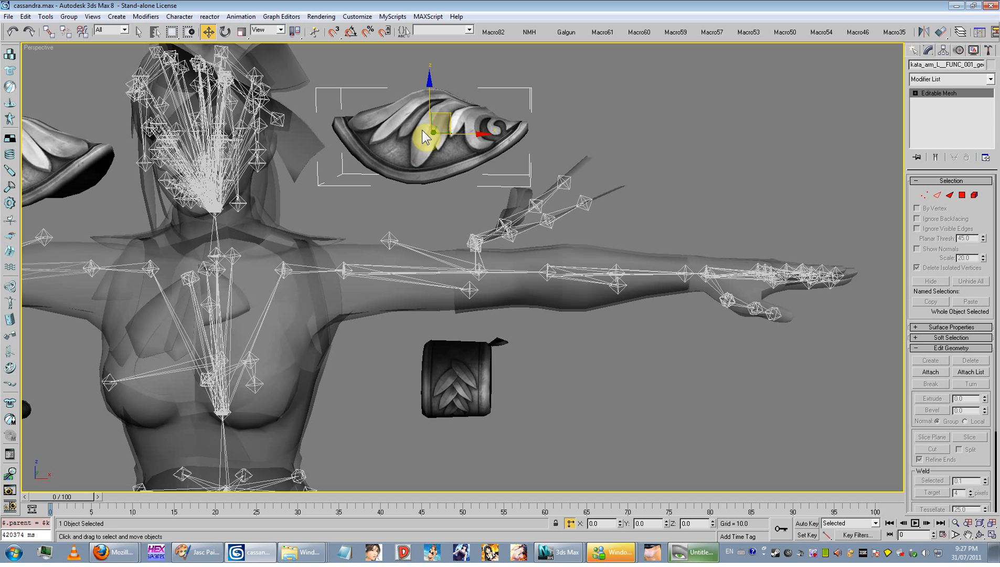
- Test the link by moving the dummy kata_arm_L__prog_phy_0x02 upward, and undo the move
left_click(401, 231)
left_click_drag(394, 232, 387, 176)
left_click(15, 34)
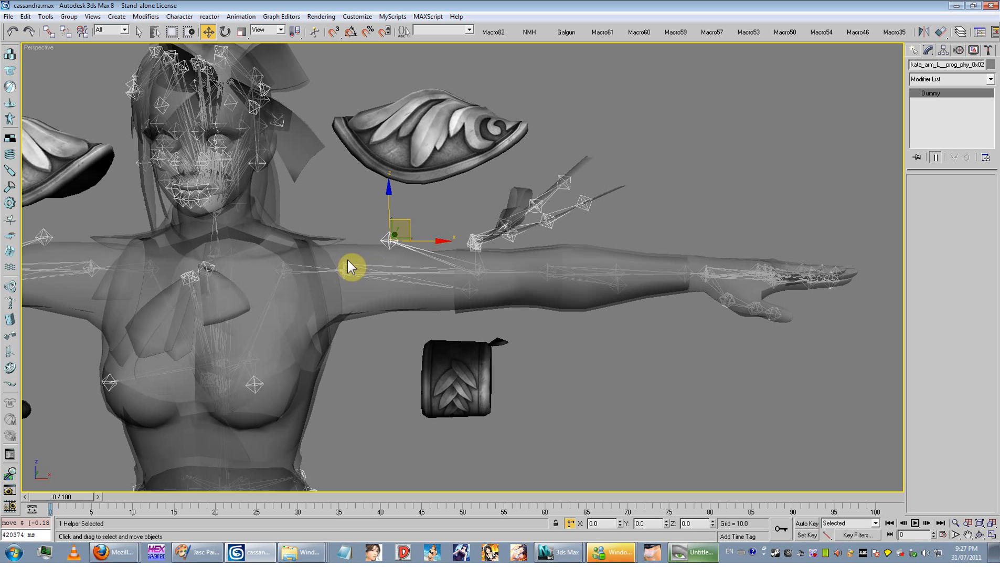
- Raise the left arm by rotating the shoulder dummy KATA_L_jnt about the Y axis to test the linked armour, and undo the rotation
left_click(340, 268)
left_click(225, 31)
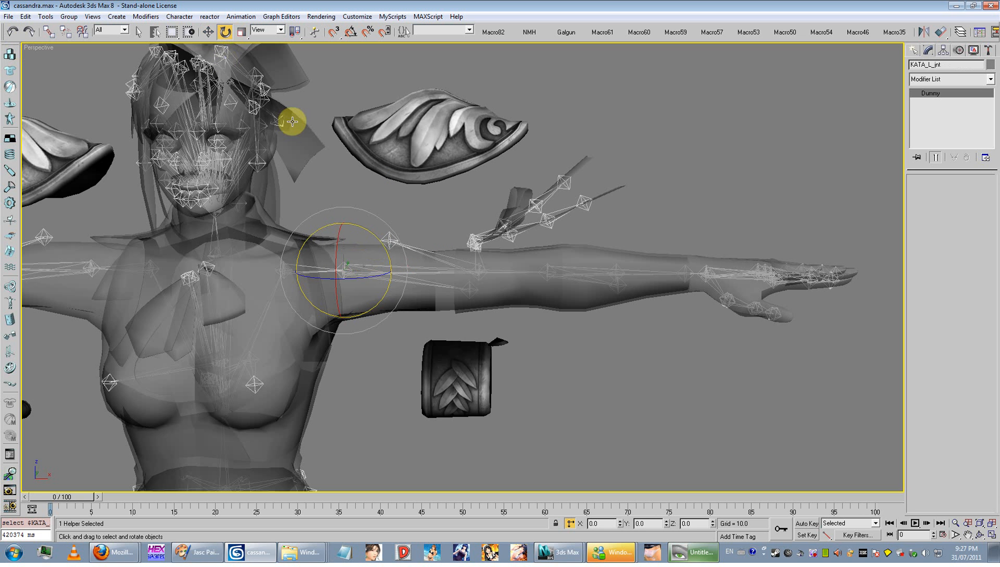
left_click_drag(352, 228, 364, 156)
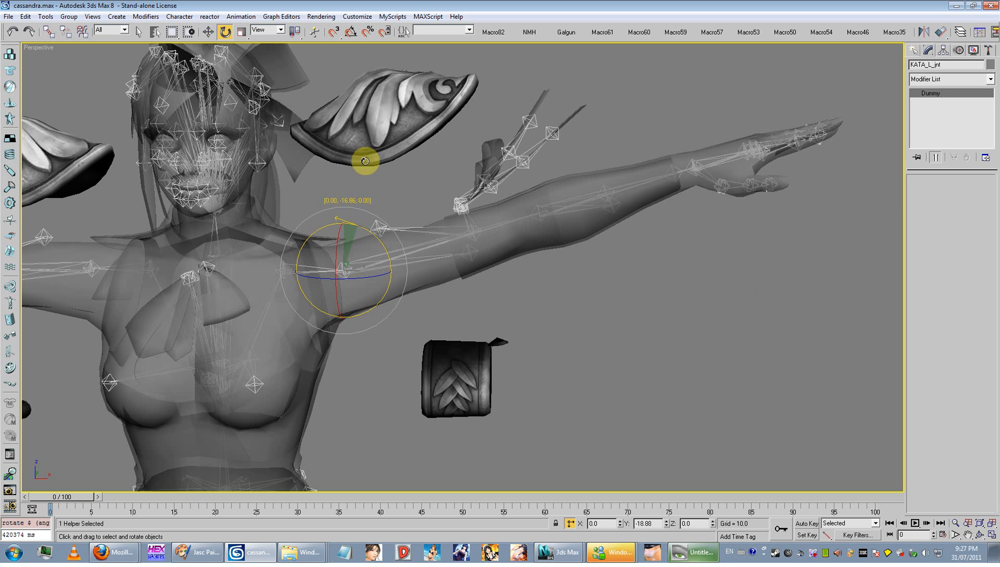
left_click(15, 35)
- Align the linked left shoulder armour to its dummy above the upper arm in position and orientation, and clear the selection
left_click(440, 150)
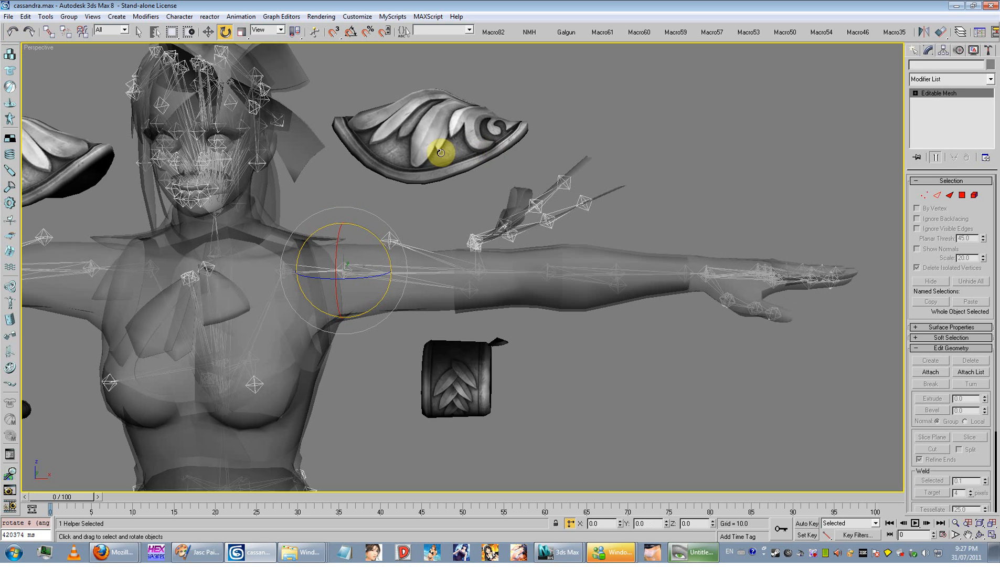
key("alt+a")
left_click(395, 231)
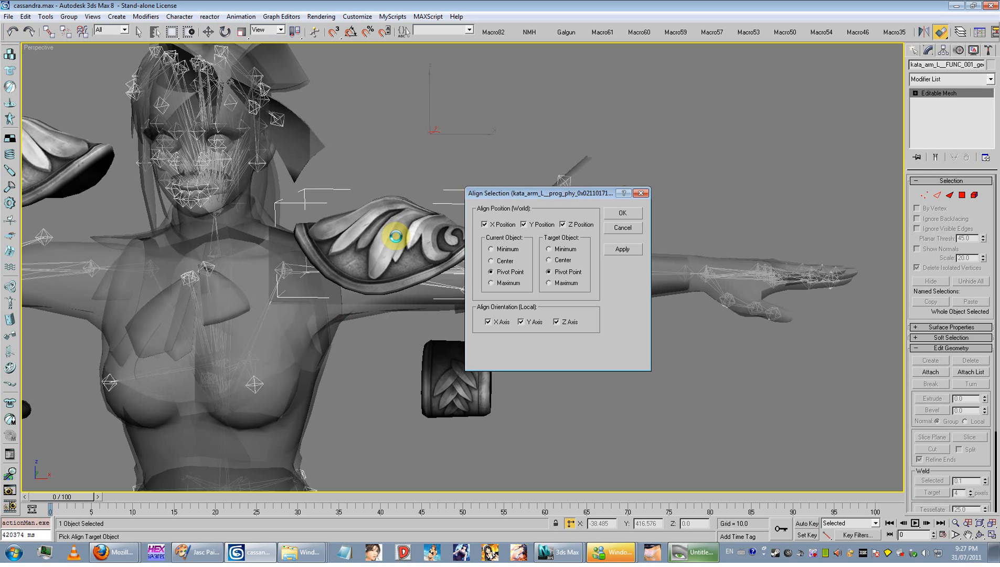
key("Return")
key("w")
left_click(385, 201)
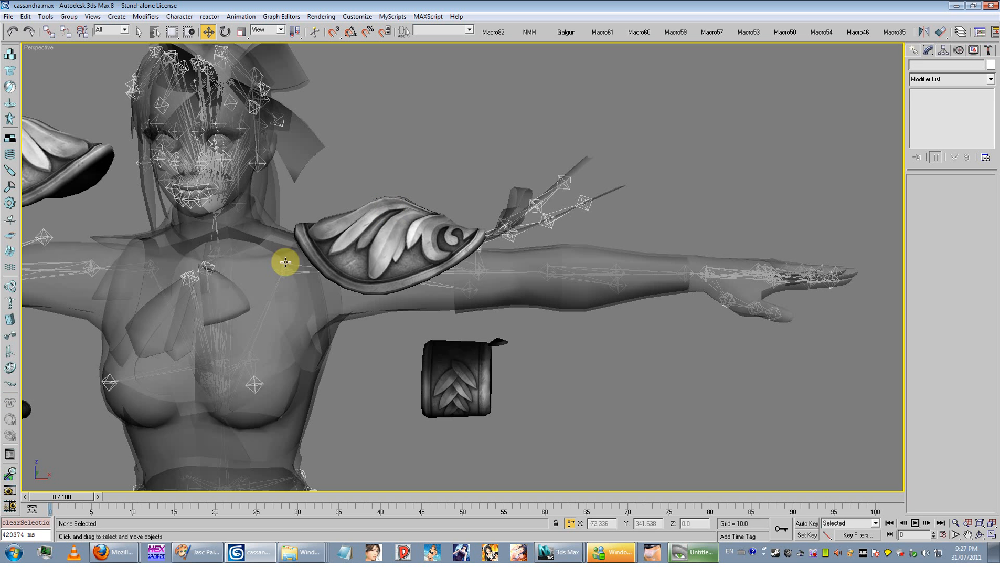
- Test the overlapping dummies at the left collarbone, including SAKOTSU_L_jnt and WAKI_L__slerp_KATA_L, by trying to rotate them
left_click(285, 263)
left_click(225, 31)
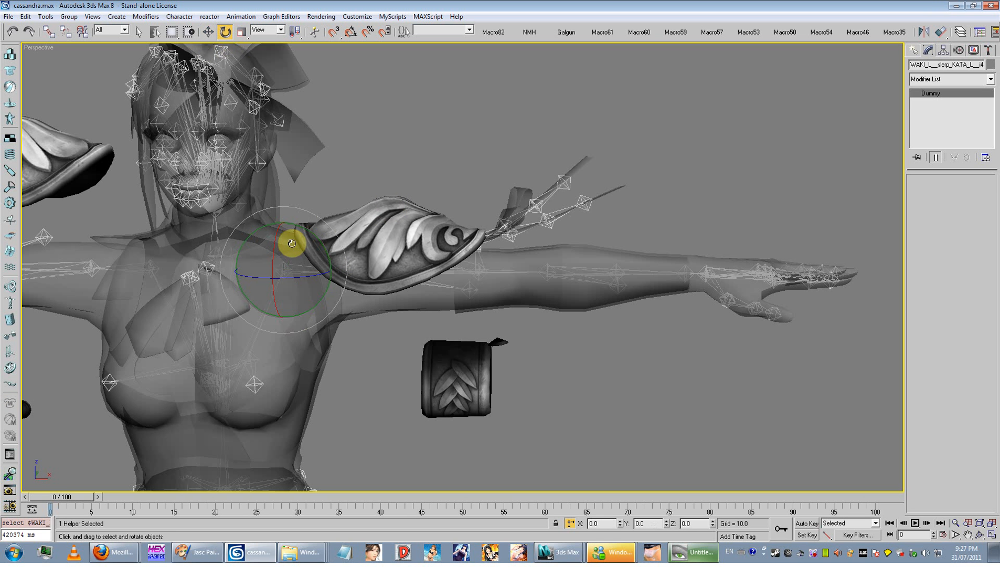
left_click_drag(290, 241, 330, 251)
left_click(286, 266)
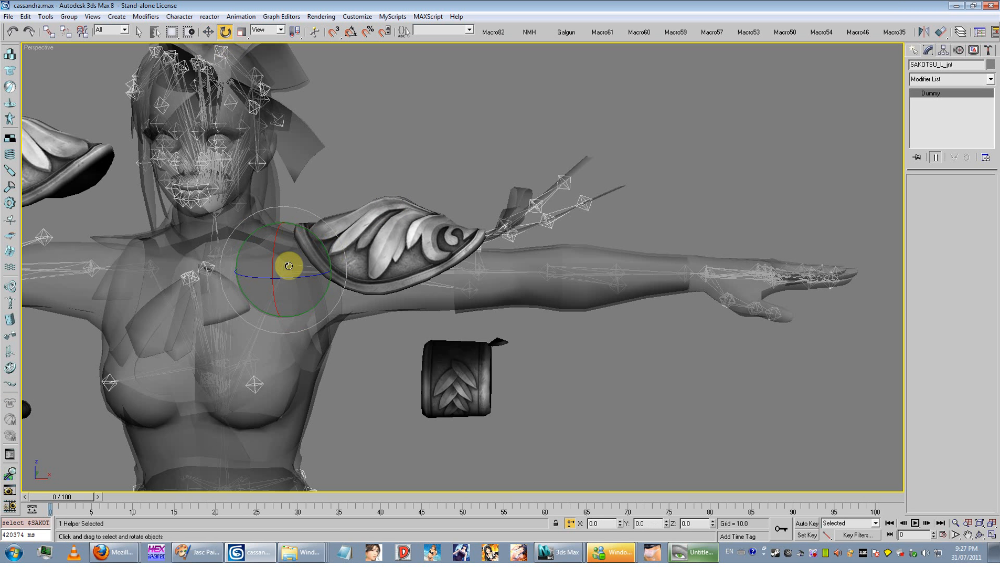
left_click(285, 268)
left_click_drag(285, 268, 297, 262)
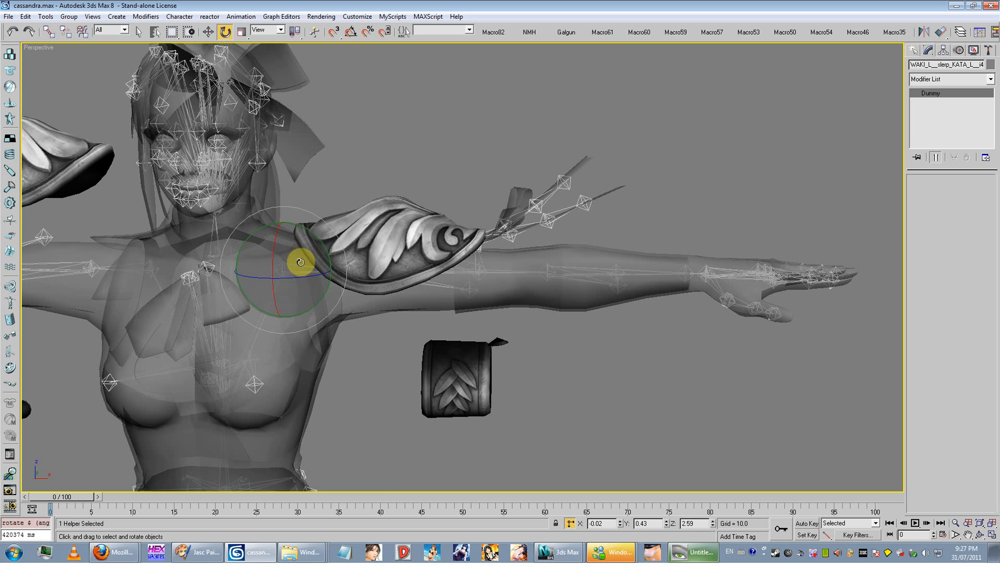
- Rotate the shoulder dummy KATA_L_jnt to test how the fitted shoulder armour follows the arm, and undo the rotation
scroll(331, 273, "up", 3)
left_click(384, 230)
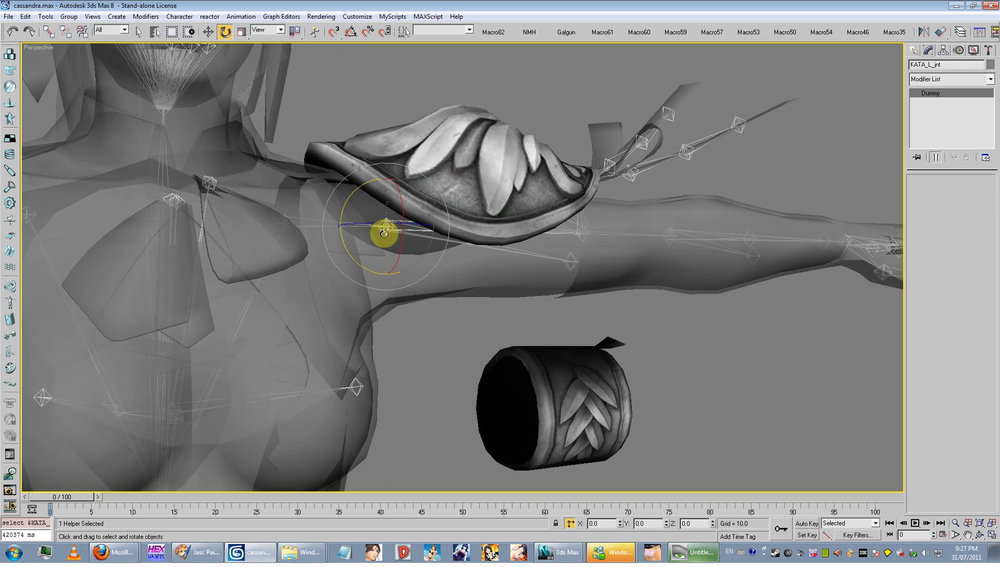
scroll(399, 212, "up", 2)
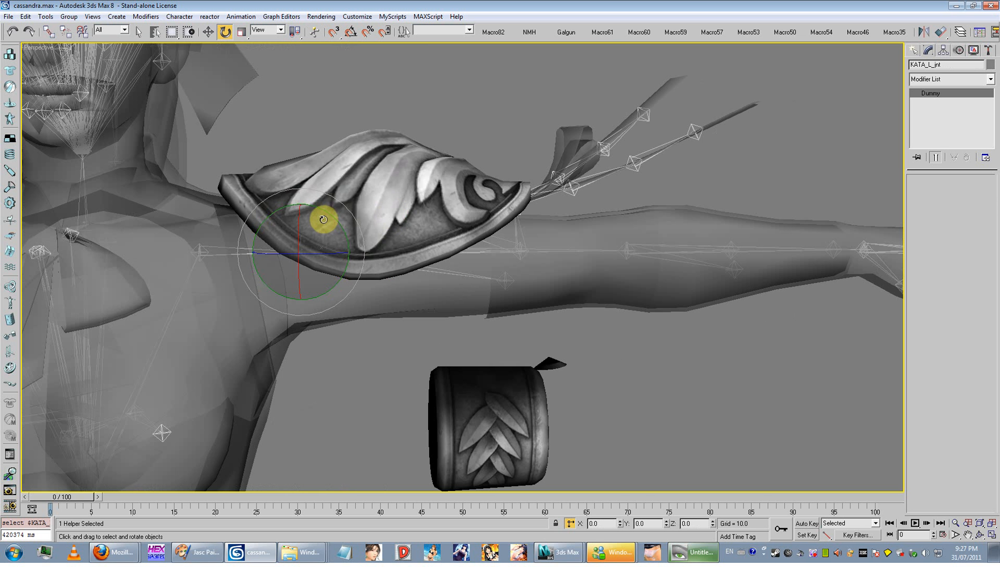
left_click_drag(329, 216, 414, 292)
scroll(413, 295, "down", 4)
key("ctrl+z")
- Link the left armband group4__FUNC_001_geo to the dummy inside the left upper arm, below the shoulder armour's outer tip
left_click(484, 342)
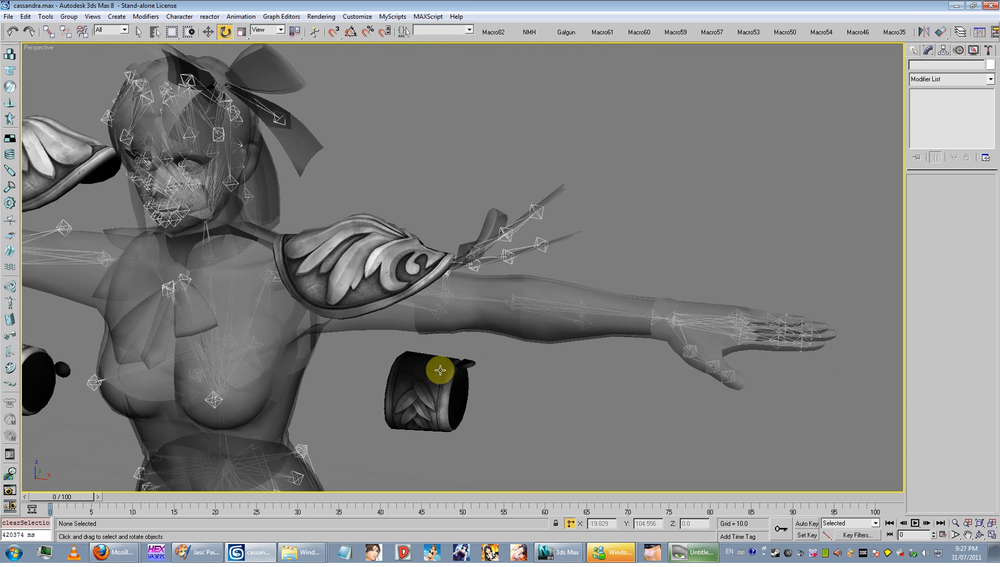
left_click(435, 356)
scroll(435, 356, "up", 4)
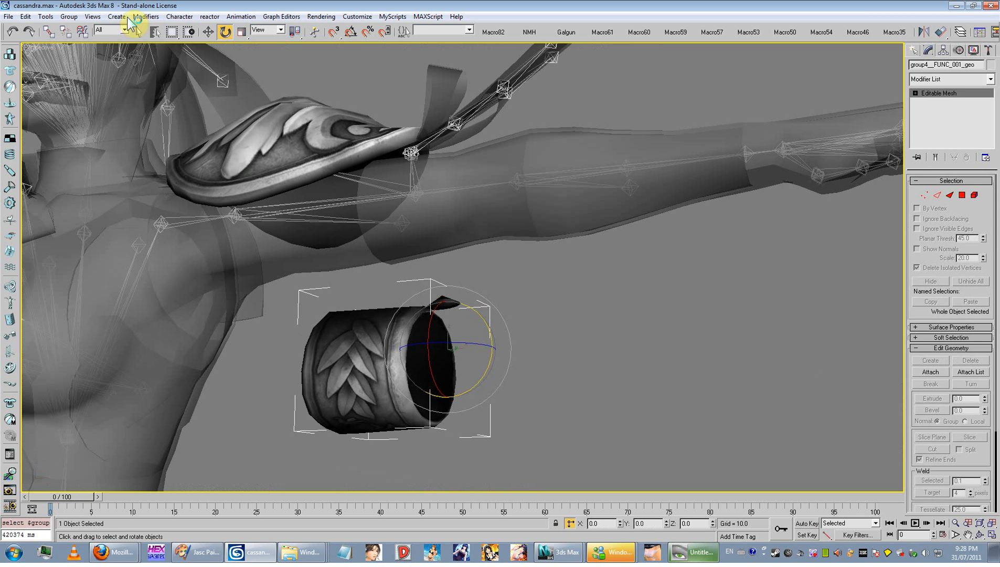
left_click(47, 32)
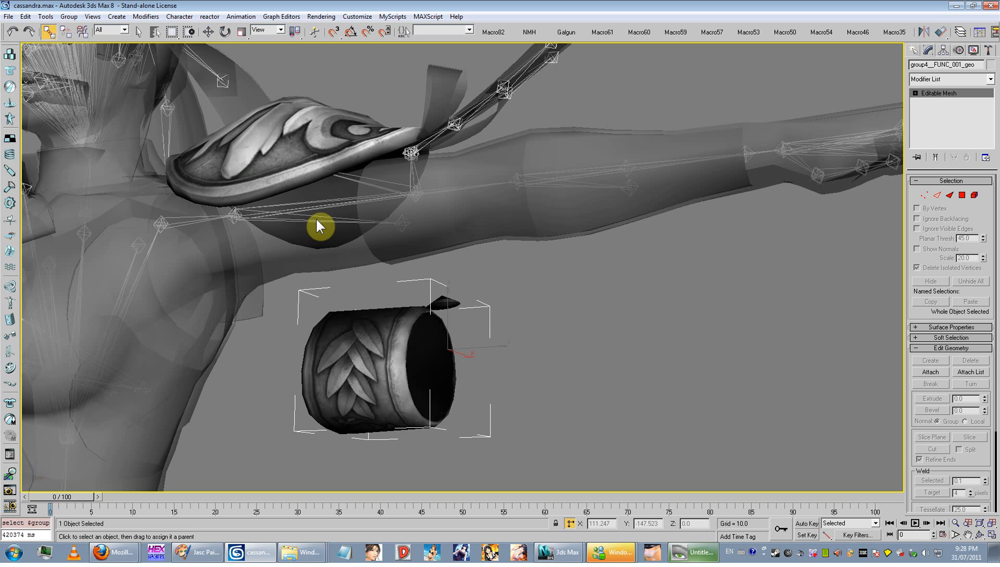
left_click_drag(448, 349, 342, 250)
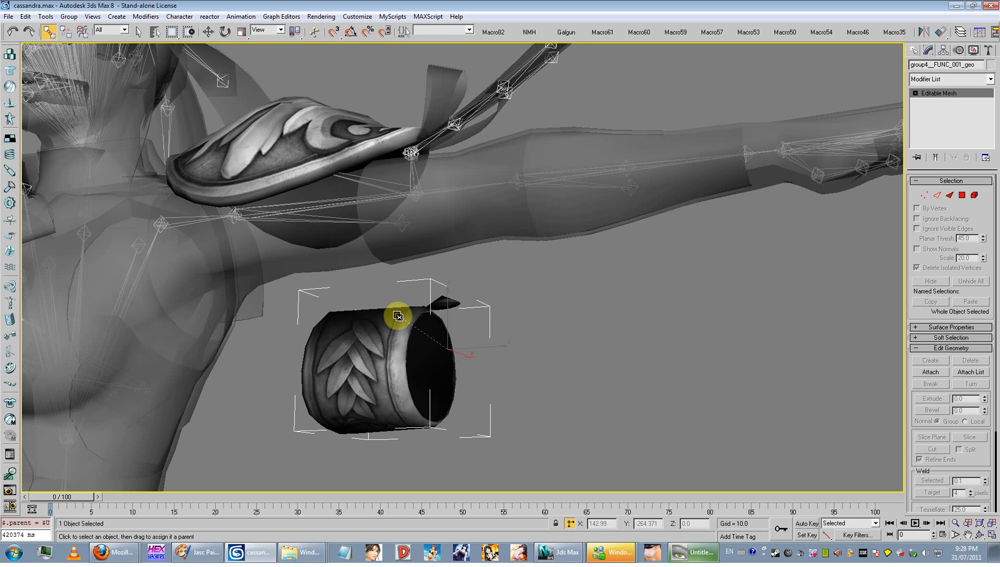
left_click_drag(397, 313, 412, 196)
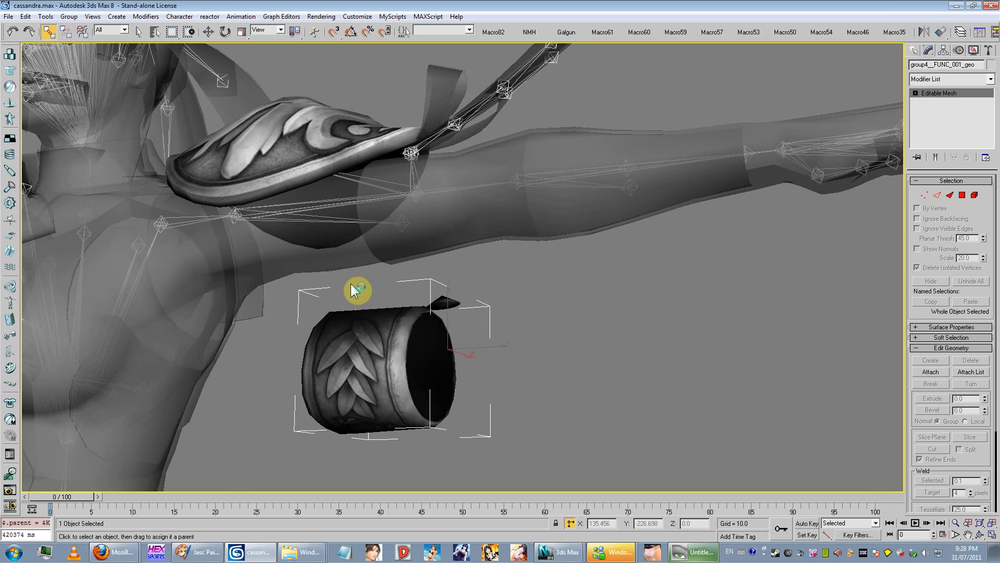
- Align the linked left armband to KATA_MD_L__prot_x50_jnt in X, Y and Z position and orientation, pivot point to pivot point
key("alt+a")
left_click(409, 205)
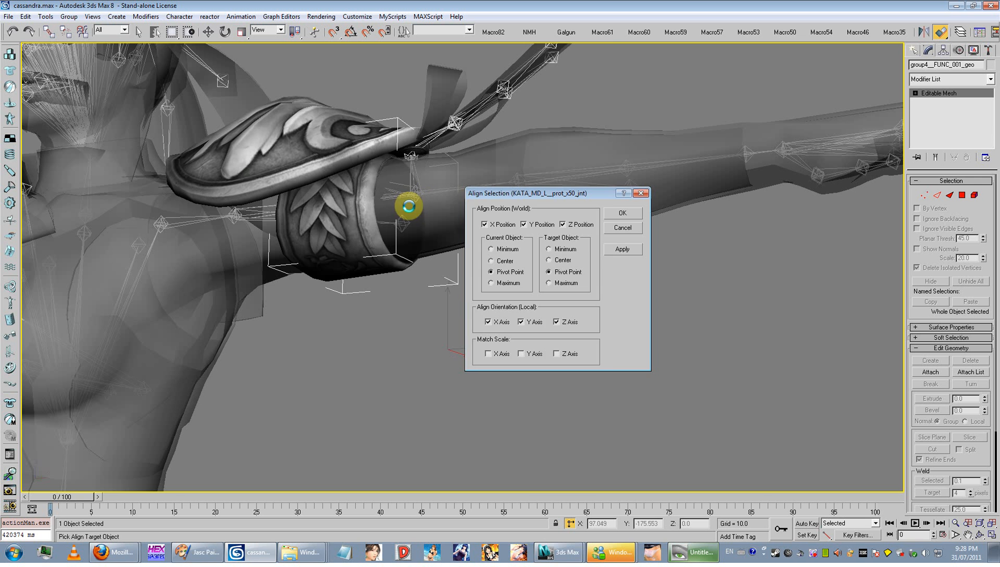
left_click(623, 213)
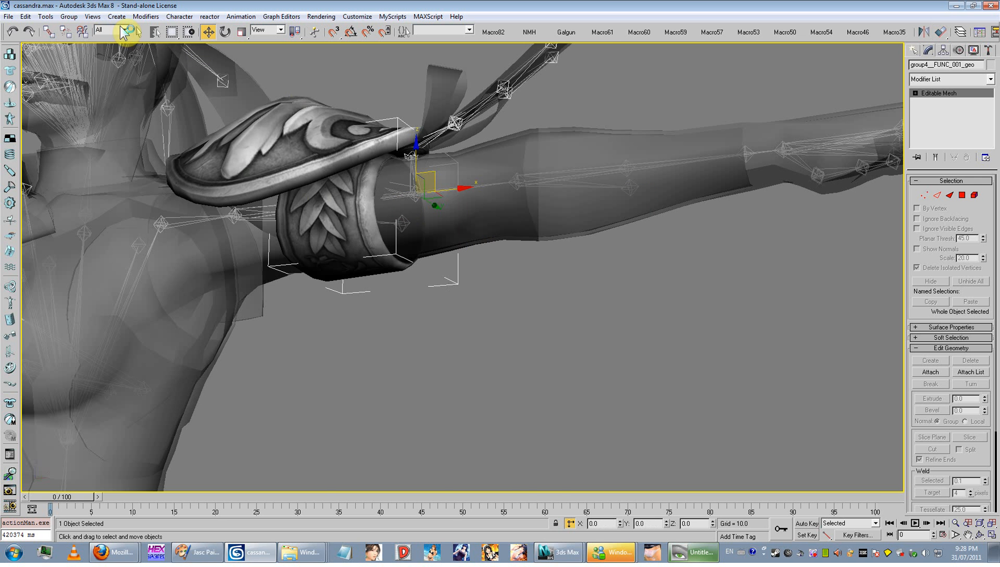
- Move the right shoulder armour kata_arm_R__FUNC_001_geo down and inward onto the right shoulder, by about 2.3 in X
left_click(138, 32)
scroll(267, 254, "down", 10)
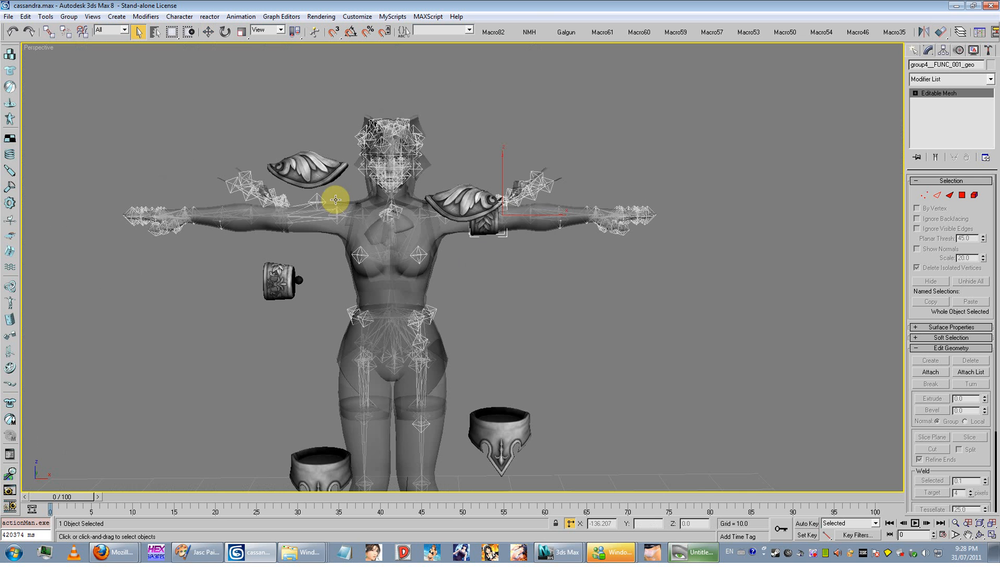
left_click(319, 215)
left_click(314, 171)
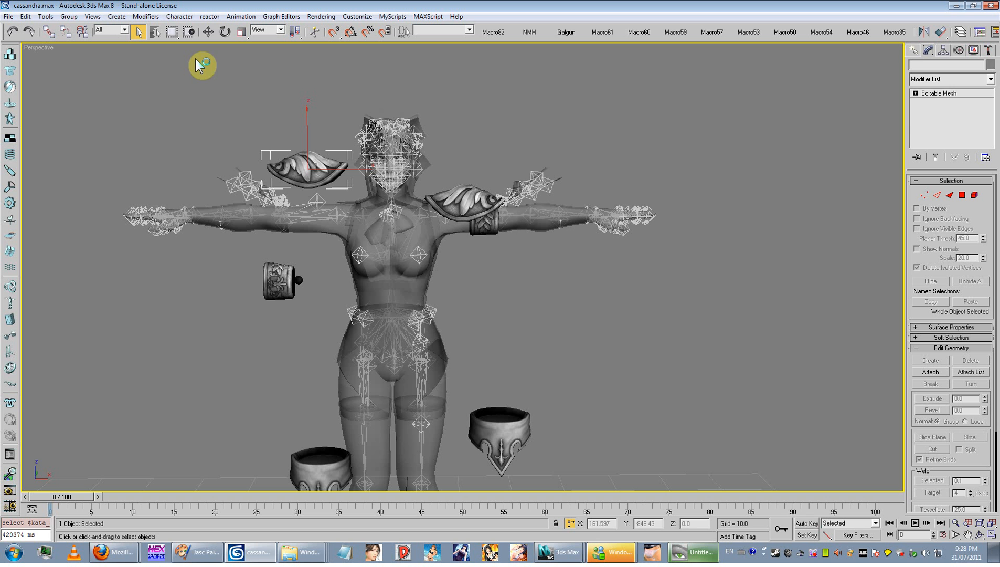
left_click(208, 32)
left_click_drag(306, 156, 326, 188)
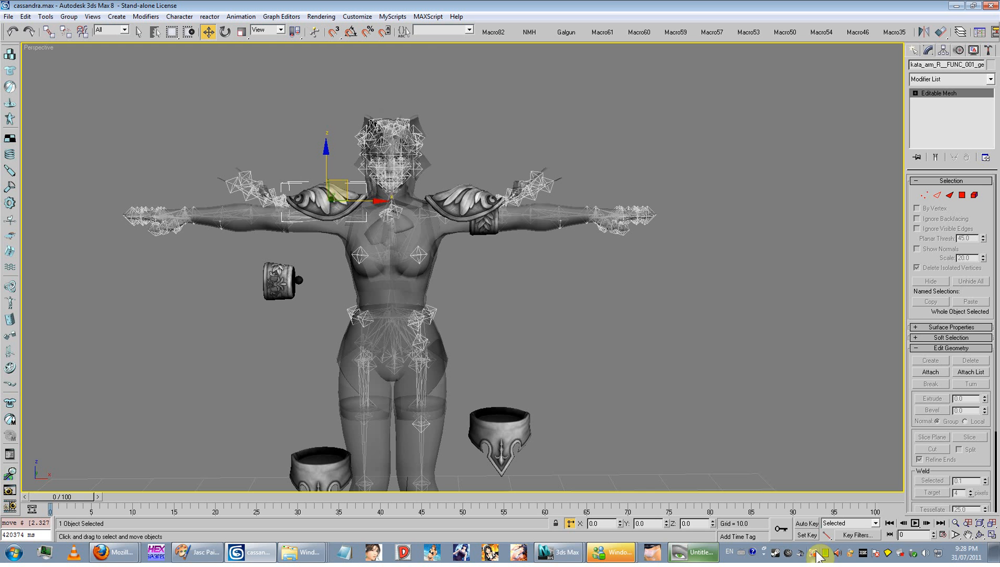
- Add the right armband below the right arm to the selection together with the right shoulder armour
left_click(283, 278, "ctrl")
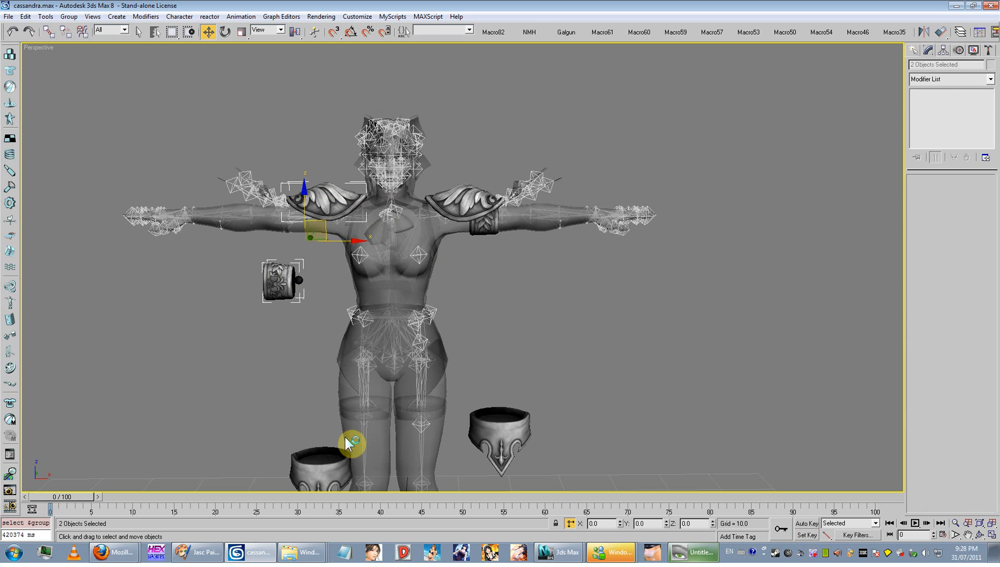
- Delete the selected shoulder guard and loose armband on the character's right side
middle_click_drag(351, 444, 328, 339)
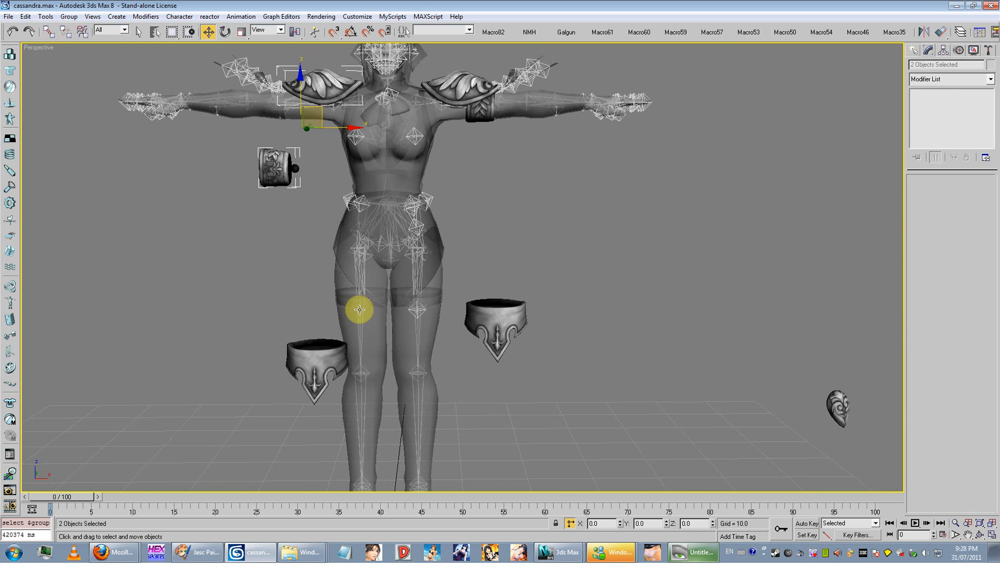
middle_click_drag(359, 309, 469, 267)
key("Delete")
scroll(587, 303, "down", 3)
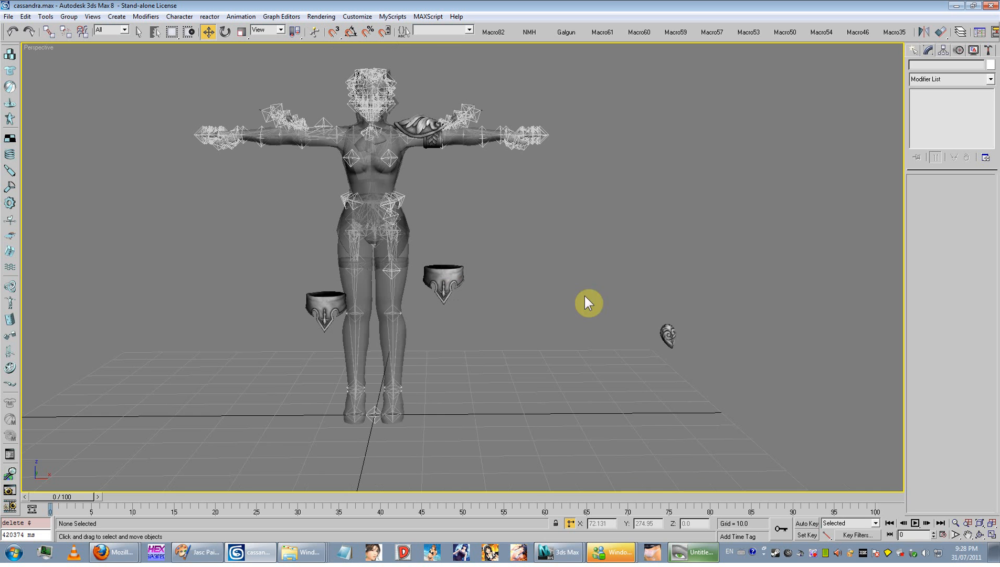
- Move the small scrollwork ornament from far out on the character's left to beside her left hip
left_click(665, 333)
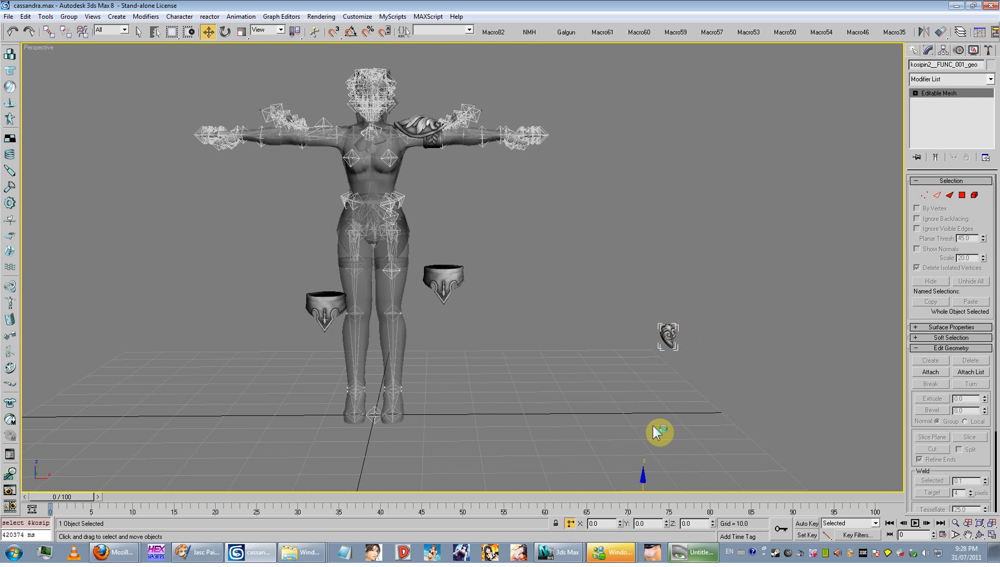
middle_click_drag(653, 426, 635, 361)
left_click_drag(640, 425, 418, 324)
scroll(413, 246, "up", 3)
middle_click_drag(413, 247, 420, 260, "alt")
middle_click_drag(420, 260, 431, 306)
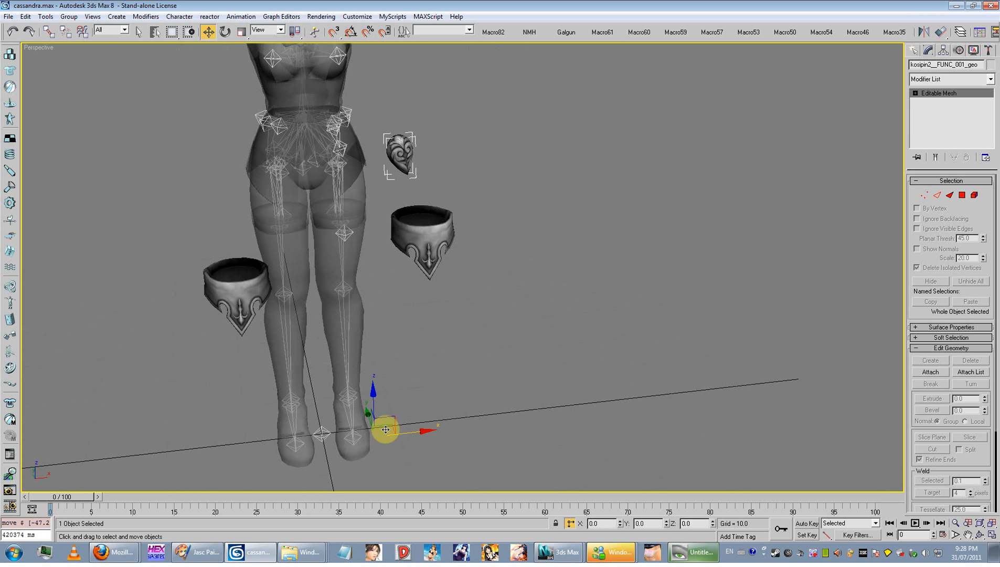
scroll(507, 334, "up", 4)
middle_click_drag(433, 226, 549, 313)
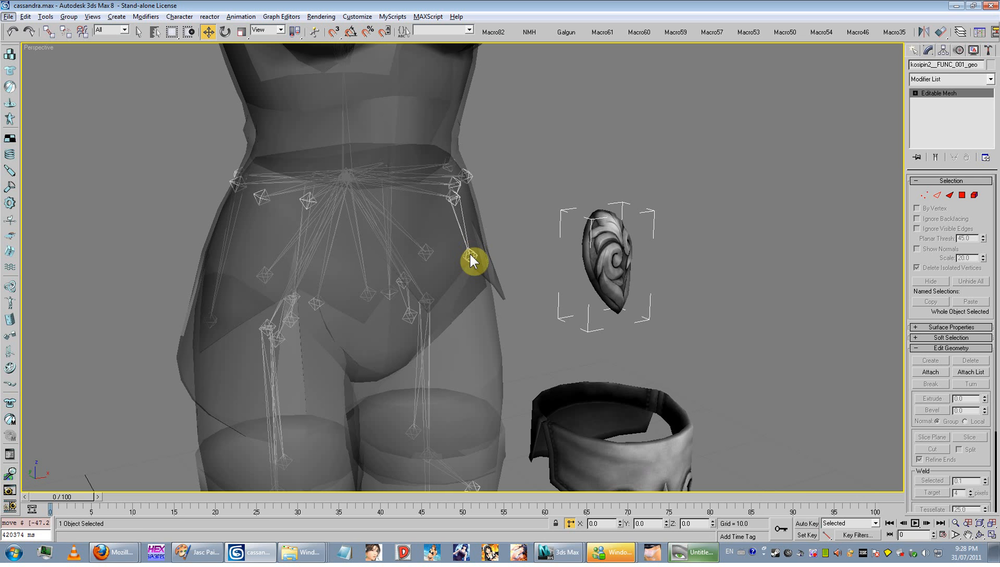
- Check the ornament in the reference image and align it center to center with kosipin__prog_phy_0x01120173__jnt in X, Y and Z, without matching orientation
left_click(698, 554)
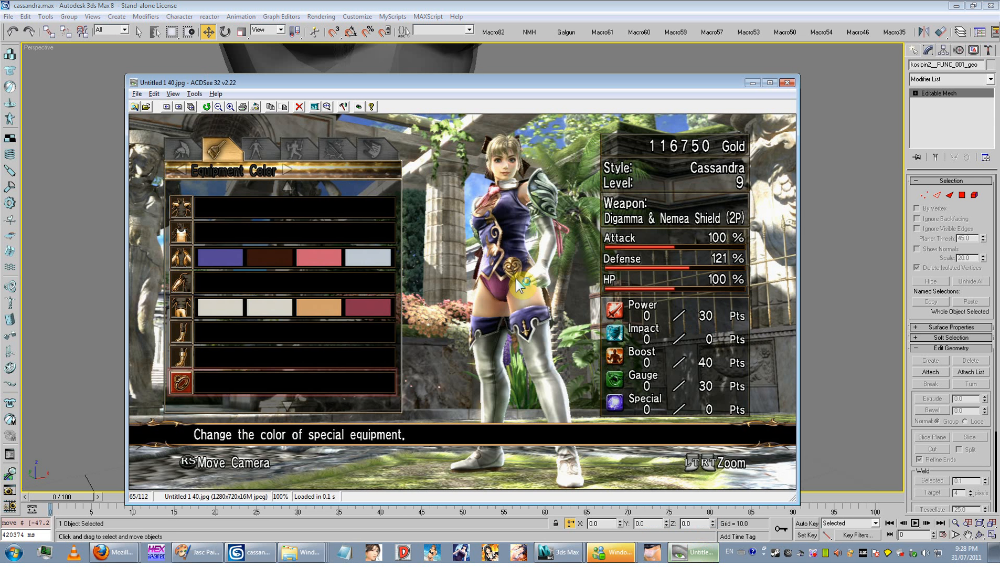
left_click(754, 82)
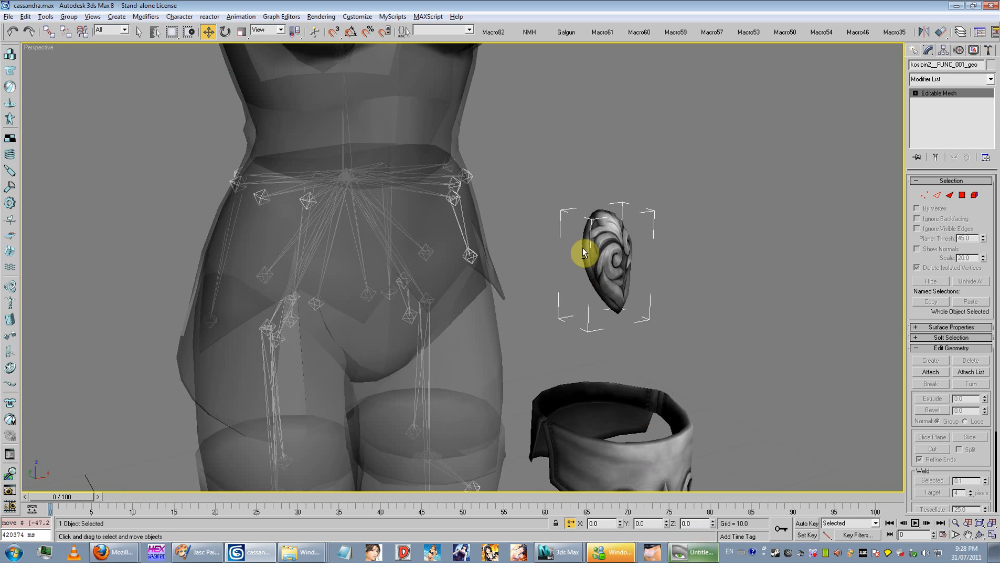
key("alt+a")
left_click(474, 252)
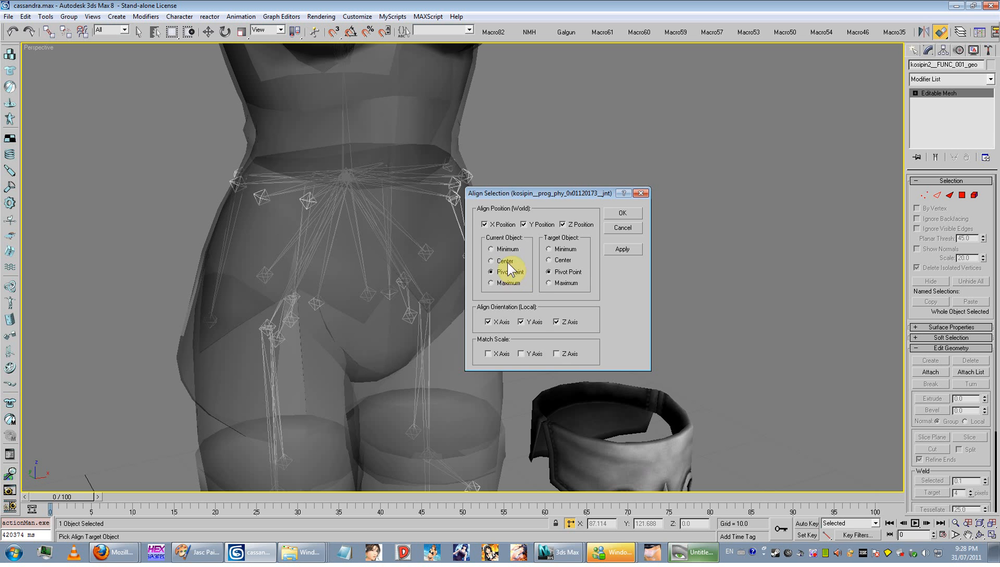
left_click(507, 262)
left_click_drag(587, 184, 817, 154)
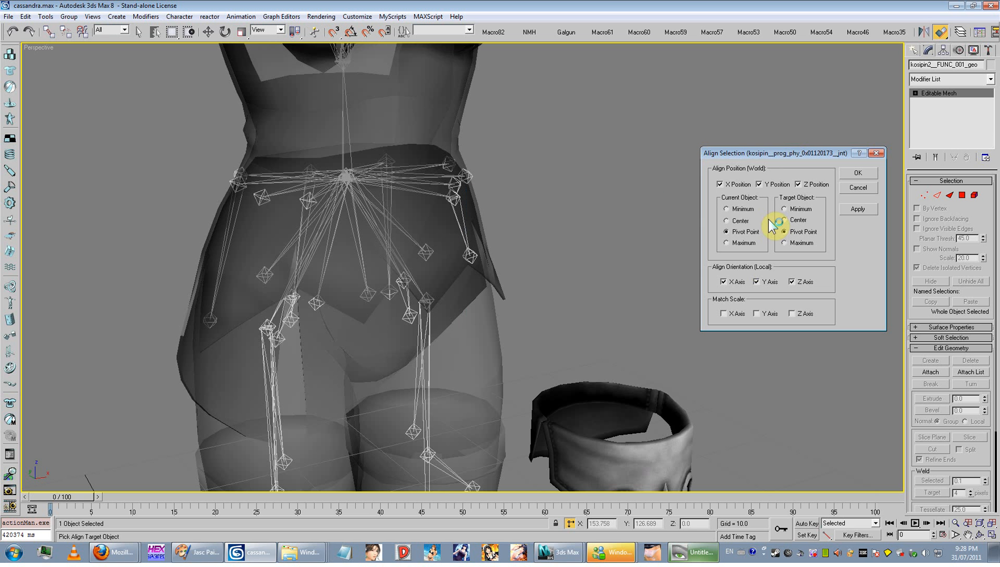
left_click(734, 222)
left_click(802, 224)
left_click(736, 282)
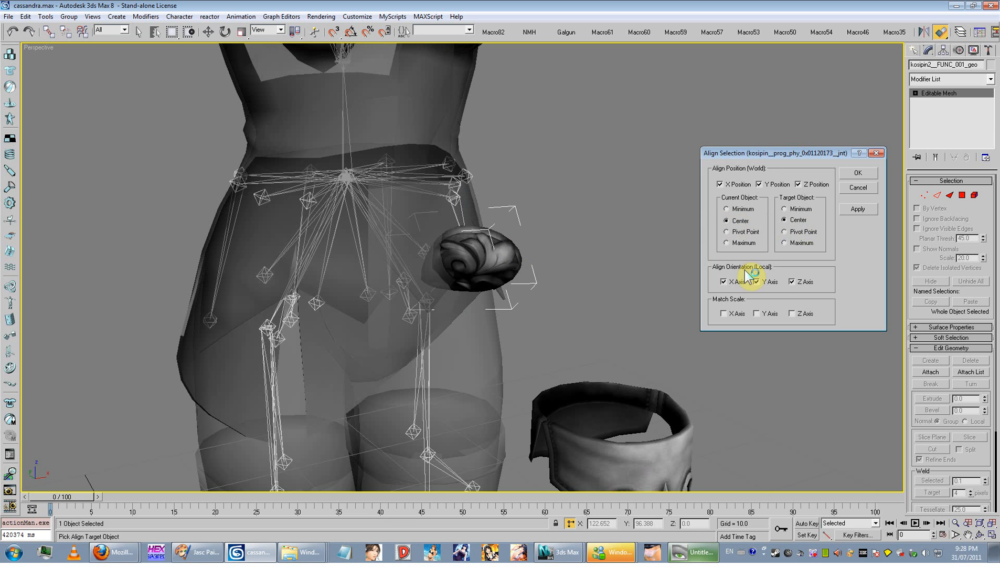
left_click(769, 282)
left_click(793, 282)
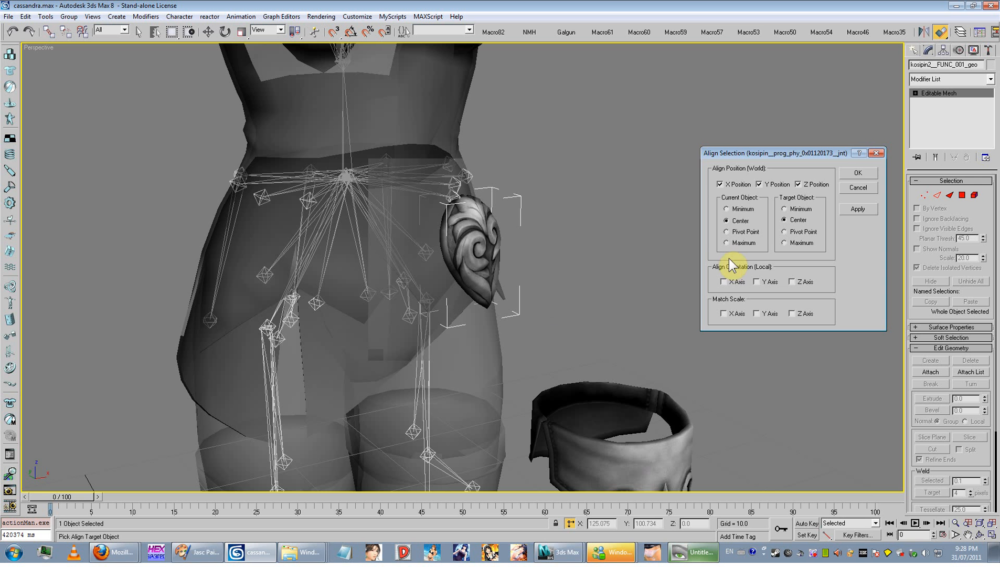
left_click(857, 172)
scroll(598, 267, "down", 8)
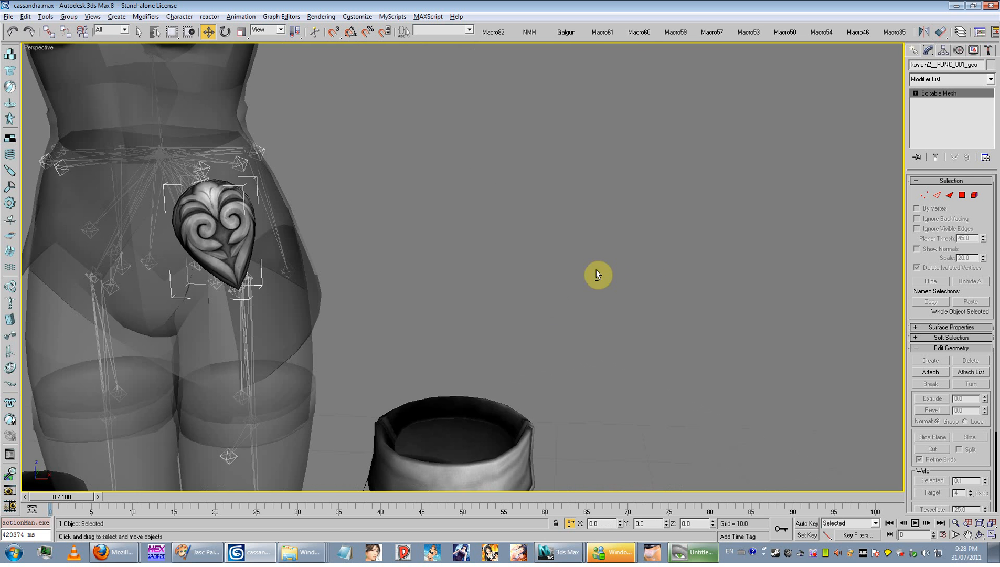
- Link the scrollwork hip ornament to its hip joint as parent, using wireframe display to reach the joint
middle_click_drag(659, 181, 540, 149, "alt")
left_click(541, 152)
left_click(527, 270)
left_click_drag(598, 208, 480, 324)
scroll(479, 324, "up", 4)
middle_click_drag(480, 325, 417, 172, "alt")
scroll(498, 312, "up", 5)
left_click(420, 194)
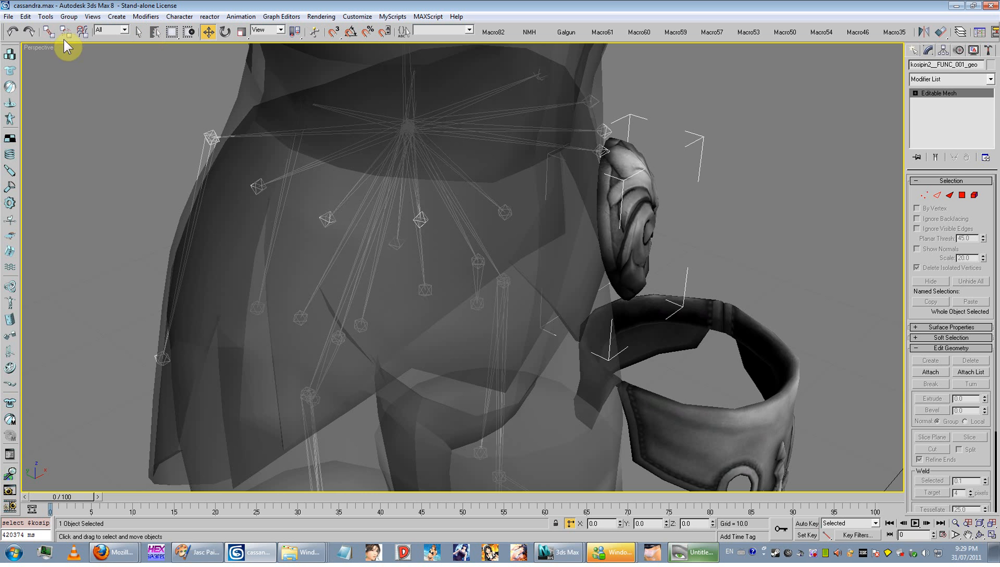
left_click(49, 31)
key("F3")
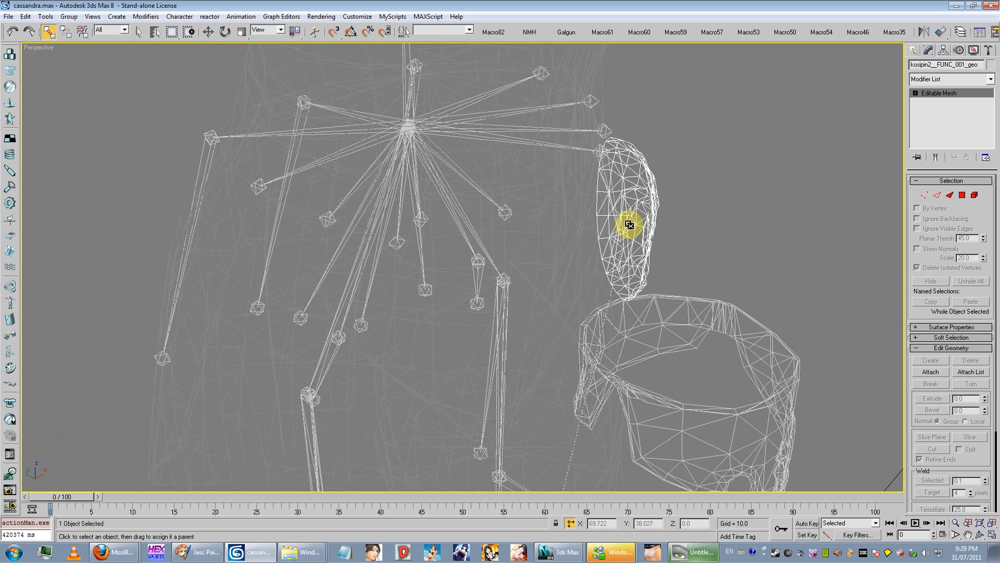
mouse_move(629, 225)
left_mouse_down()
mouse_move(641, 212)
mouse_move(623, 234)
left_mouse_up()
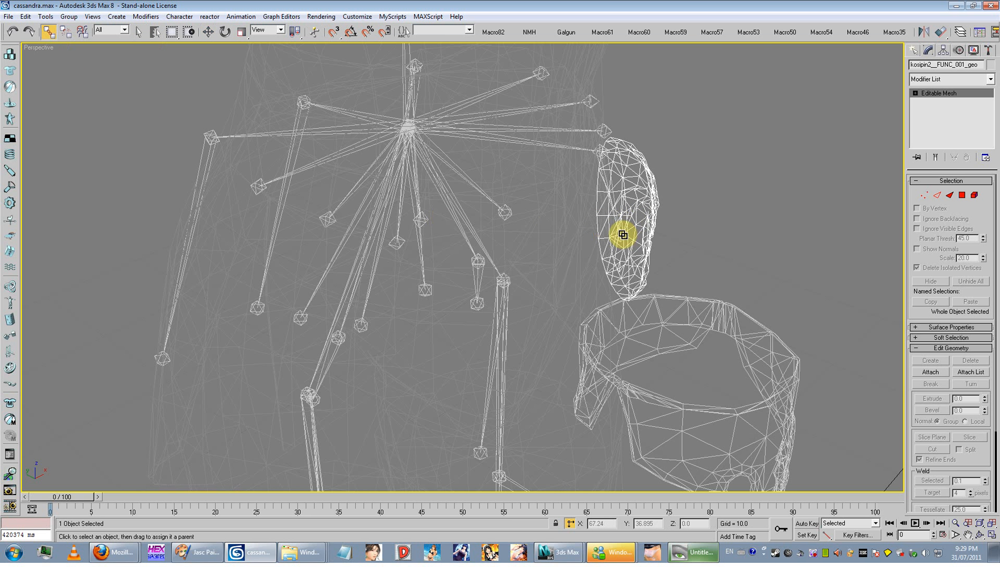
mouse_move(611, 236)
middle_mouse_down()
mouse_move(625, 232)
mouse_move(552, 242)
mouse_move(597, 228)
middle_mouse_up()
left_click_drag(679, 197, 640, 208)
middle_click_drag(630, 247, 546, 224, "alt")
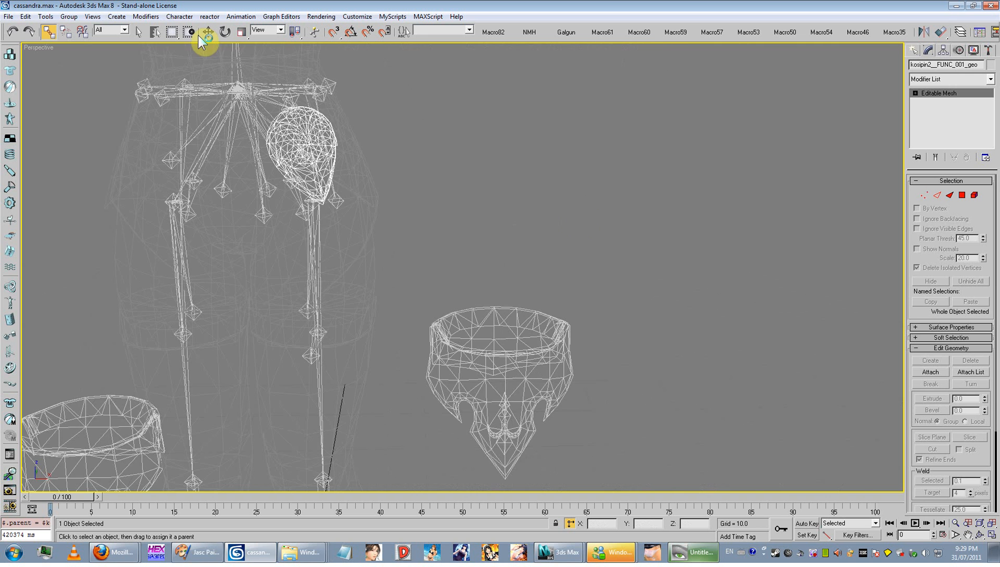
left_click(207, 34)
scroll(545, 368, "down", 3)
middle_click_drag(549, 368, 562, 301)
left_click_drag(289, 156, 90, 346)
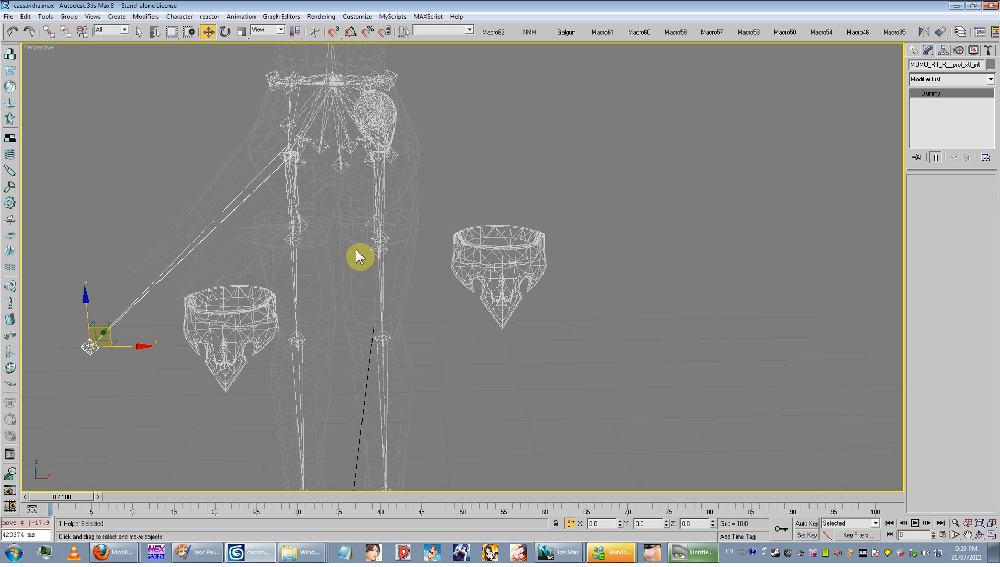
left_click(8, 30)
- Select only the three mesh objects that make up the left thigh guard
scroll(393, 235, "down", 4)
left_click(561, 243)
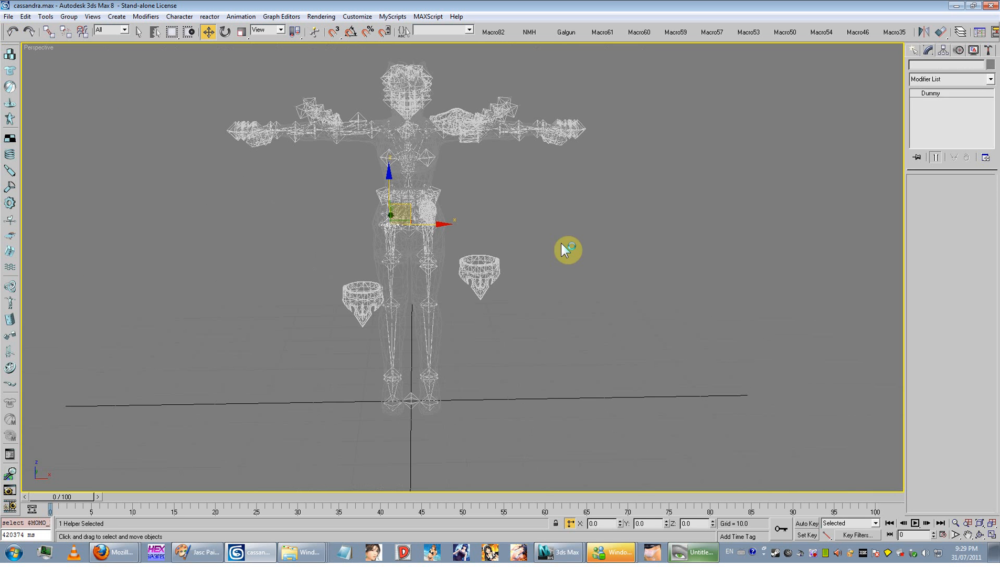
left_click_drag(529, 230, 457, 305)
scroll(475, 284, "up", 5)
middle_click_drag(475, 284, 485, 287, "alt")
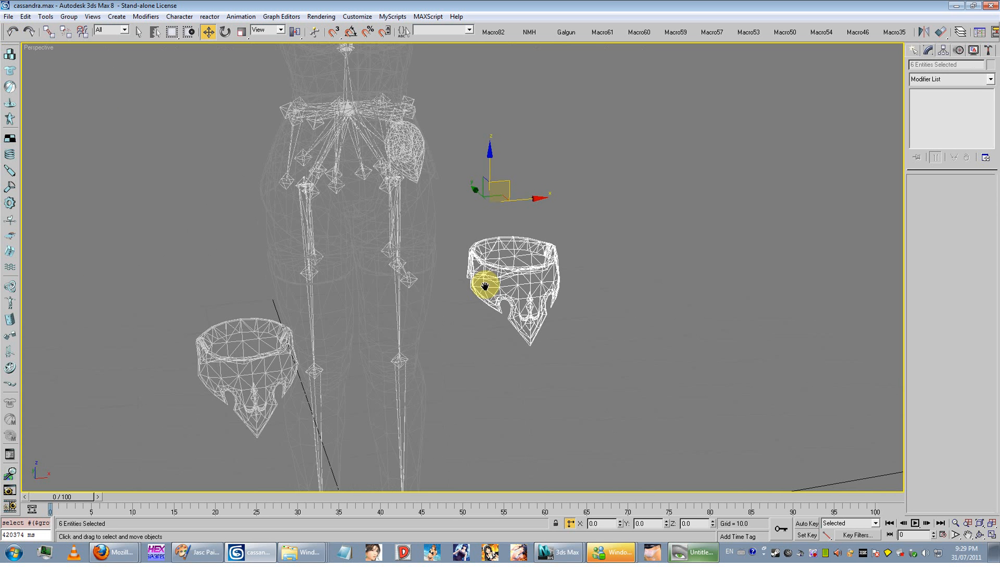
left_click(569, 313)
left_click(542, 273)
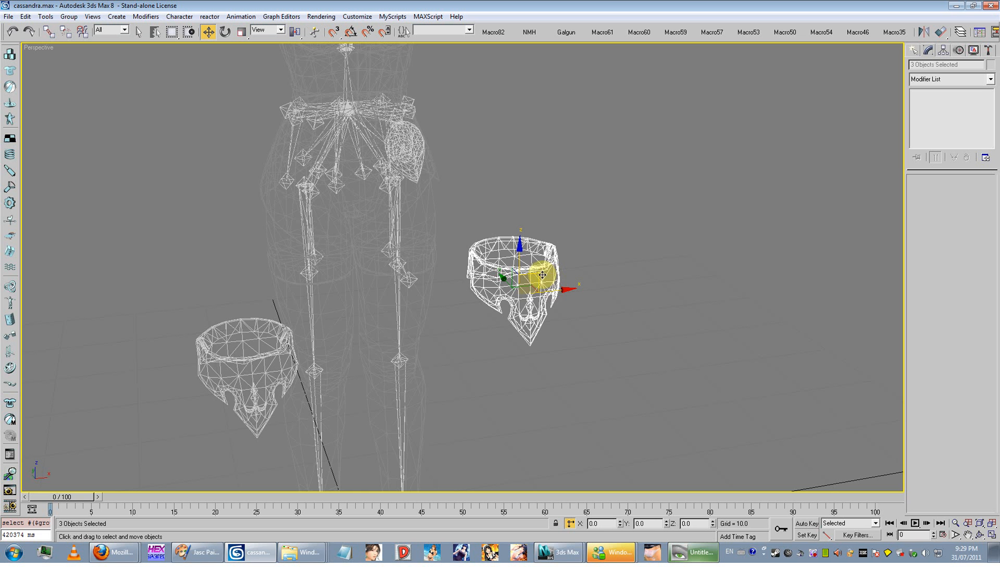
left_click_drag(542, 274, 645, 283)
scroll(469, 276, "up", 6)
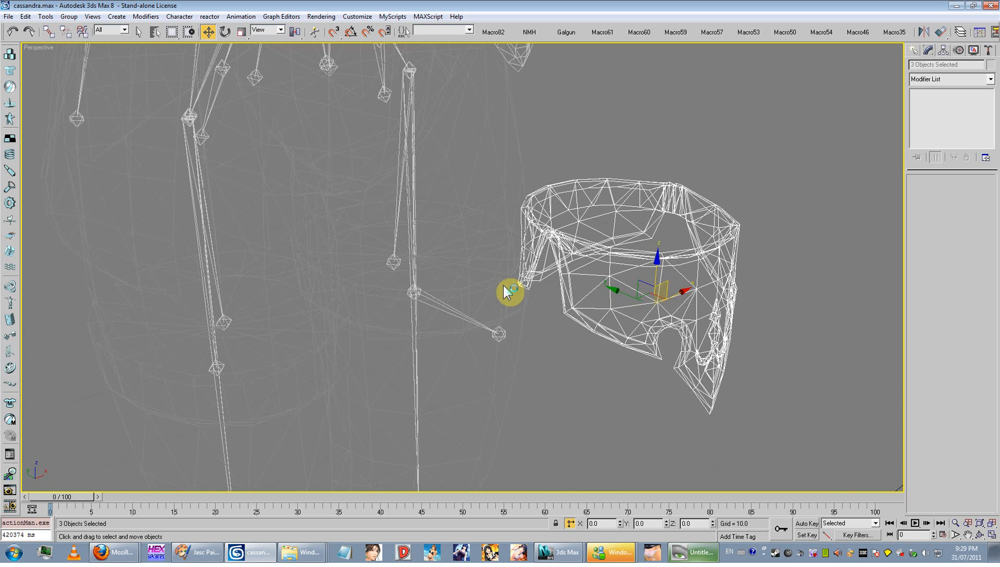
- Align the left thigh guard pivot point to pivot point with the joint HIZAKOZO_L__rot_HIZA_L__z50_jnt
key("alt+a")
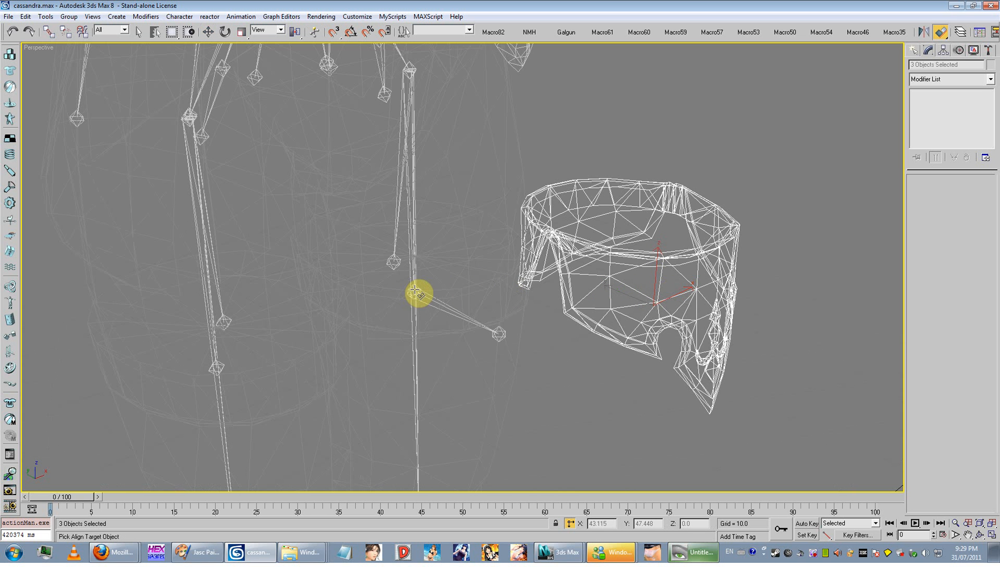
left_click(415, 292)
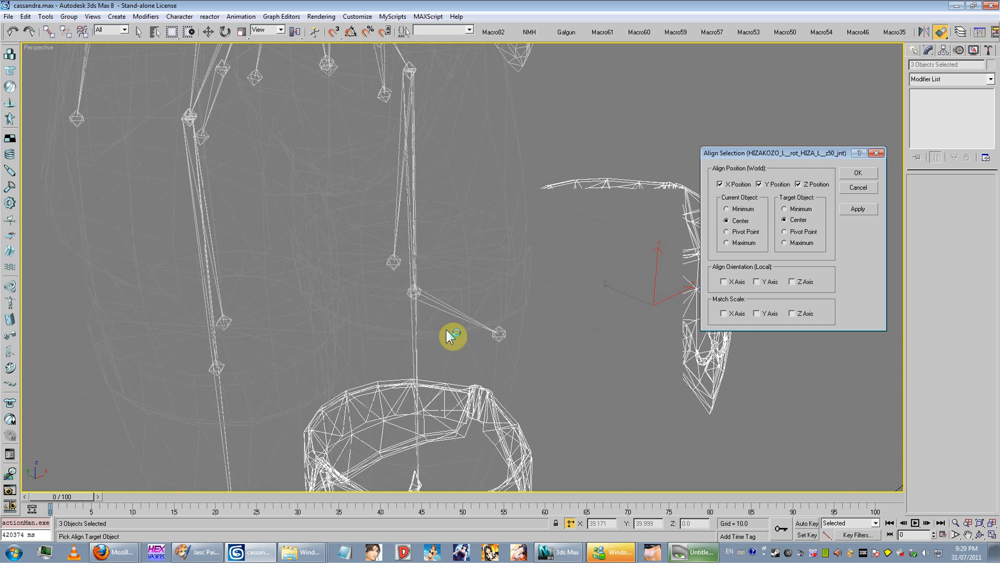
left_click(742, 234)
left_click(798, 232)
left_click(858, 174)
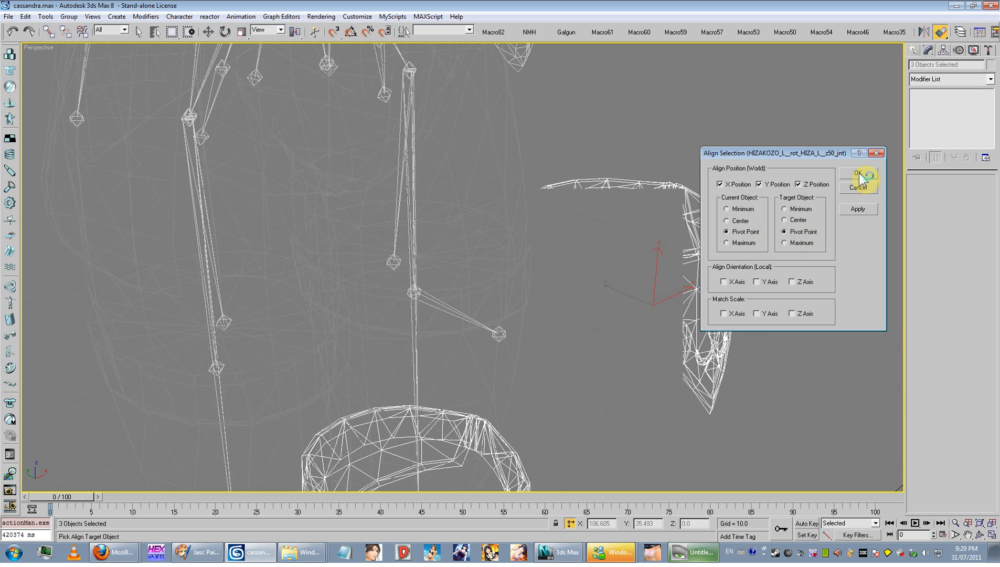
scroll(582, 247, "down", 5)
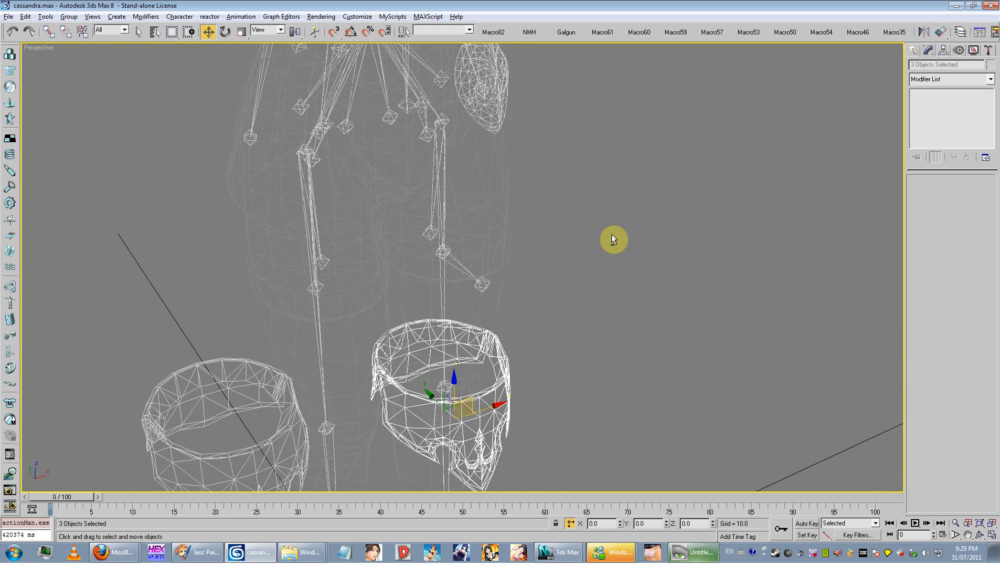
- Try to align the left thigh guard with the joints MOMO2_L__shit_jnt and momoyure_L_01__swing_jnt
key("alt+a")
left_click(431, 233)
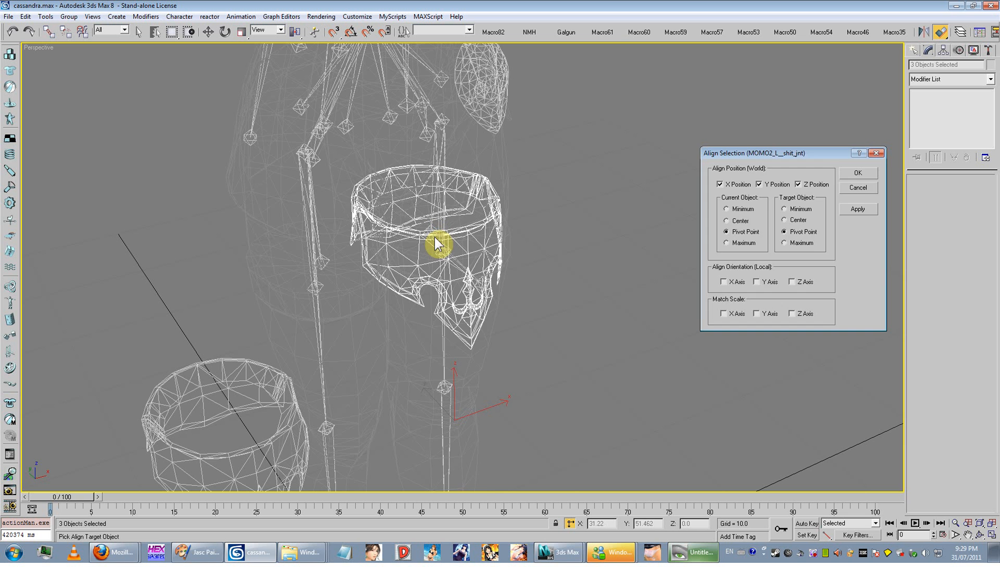
left_click(845, 187)
key("alt+a")
left_click(455, 256)
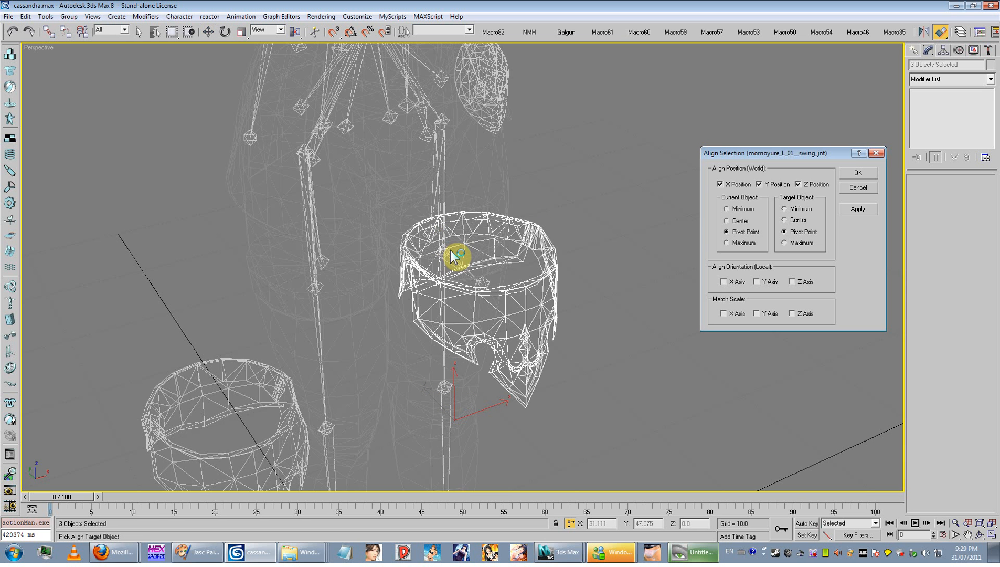
left_click(848, 173)
- Align the left thigh guard's pivot with the joint inside the left thigh, working in shaded display
mouse_move(612, 236)
middle_mouse_down("alt")
mouse_move(590, 232)
mouse_move(610, 238)
mouse_move(546, 260)
mouse_move(593, 301)
mouse_move(577, 315)
mouse_move(580, 341)
middle_mouse_up("alt")
key("F3")
scroll(547, 262, "up", 2)
scroll(577, 315, "up", 2)
key("alt+a")
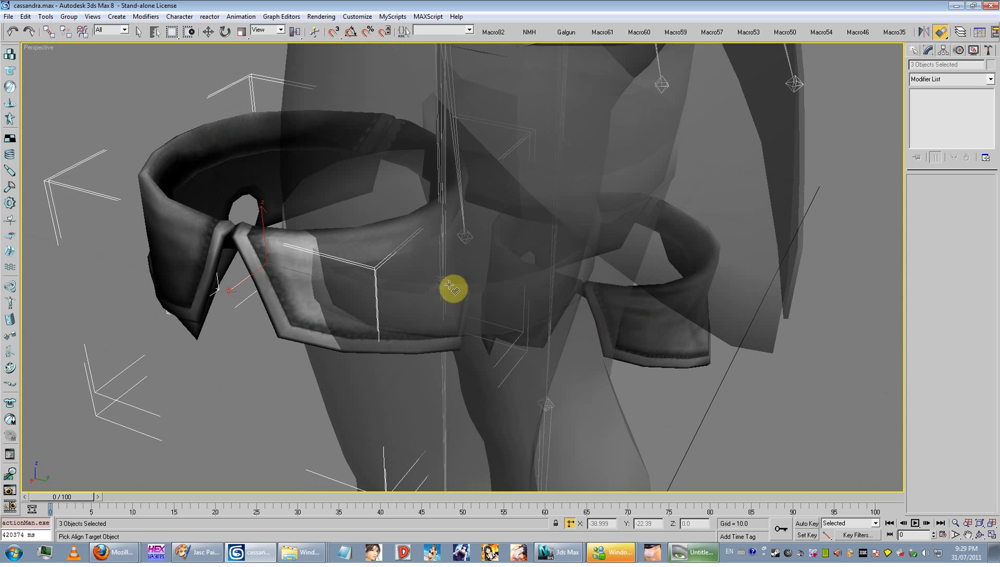
left_click(450, 284)
left_click(863, 175)
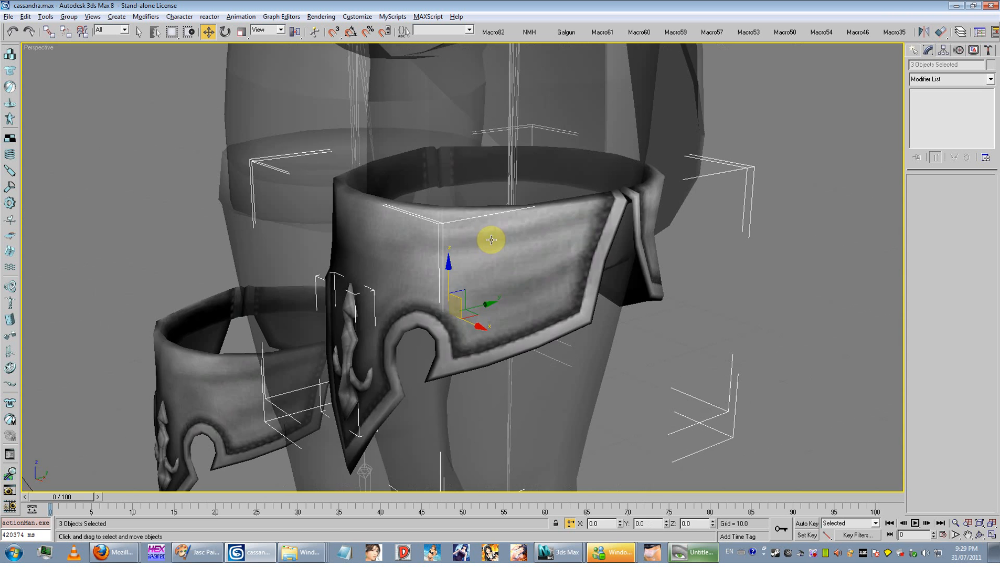
middle_click_drag(491, 240, 567, 225, "alt")
scroll(341, 298, "down", 10)
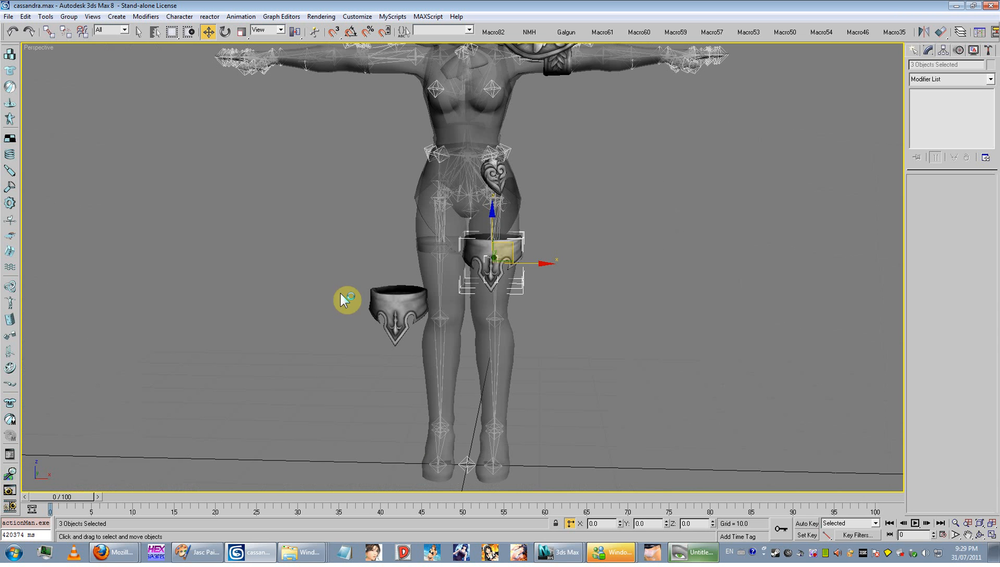
- Align the right thigh guard pivot to pivot with the matching joint inside the right thigh
left_click(399, 317)
scroll(419, 273, "up", 8)
middle_click_drag(420, 273, 424, 297)
key("alt+a")
left_click(424, 309)
left_click(836, 176)
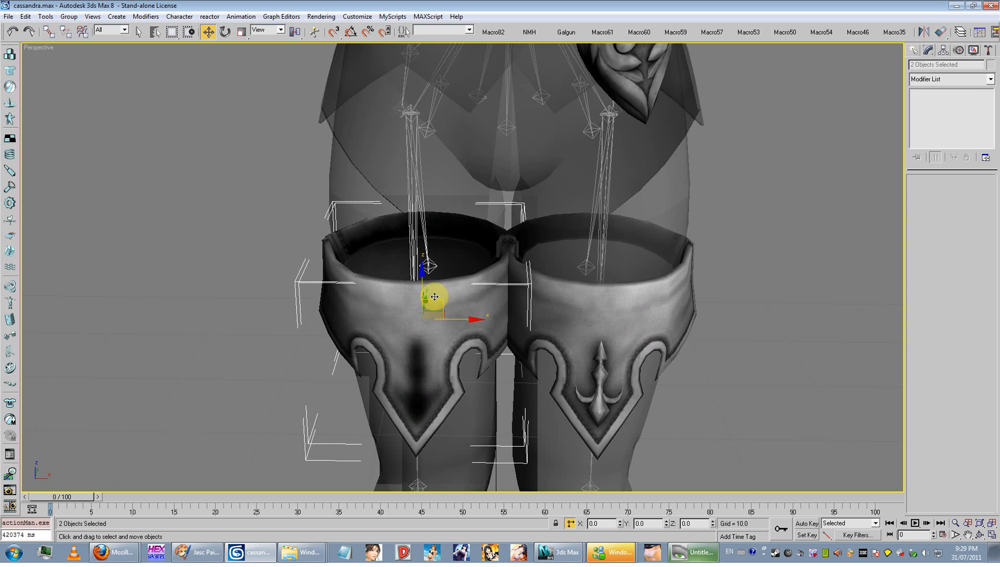
scroll(526, 259, "down", 6)
middle_click_drag(527, 259, 503, 316, "alt")
- Align the loose anchor-shaped ornament with the right thigh guard and deselect it
middle_click_drag(410, 343, 390, 361, "alt")
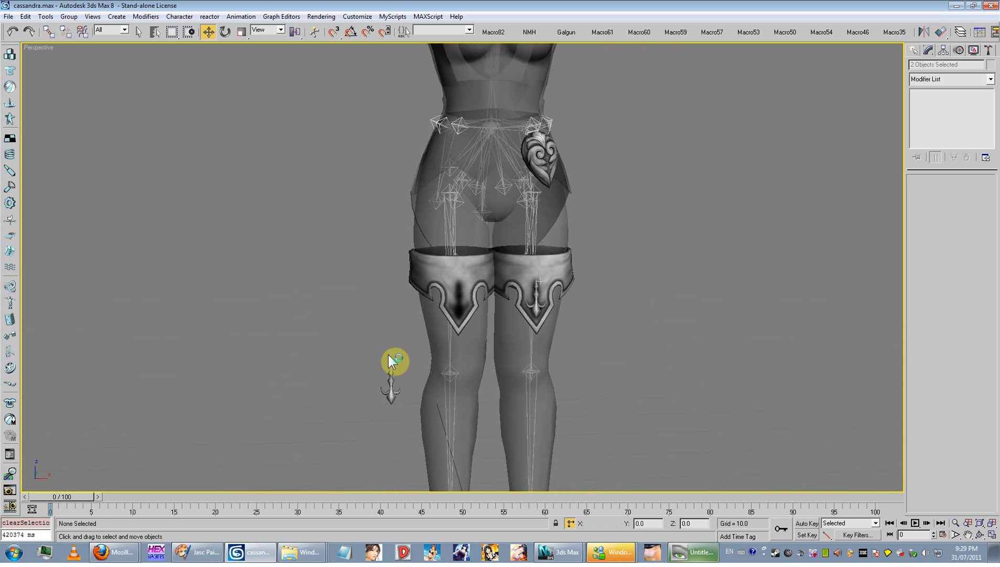
left_click(393, 386)
key("alt+a")
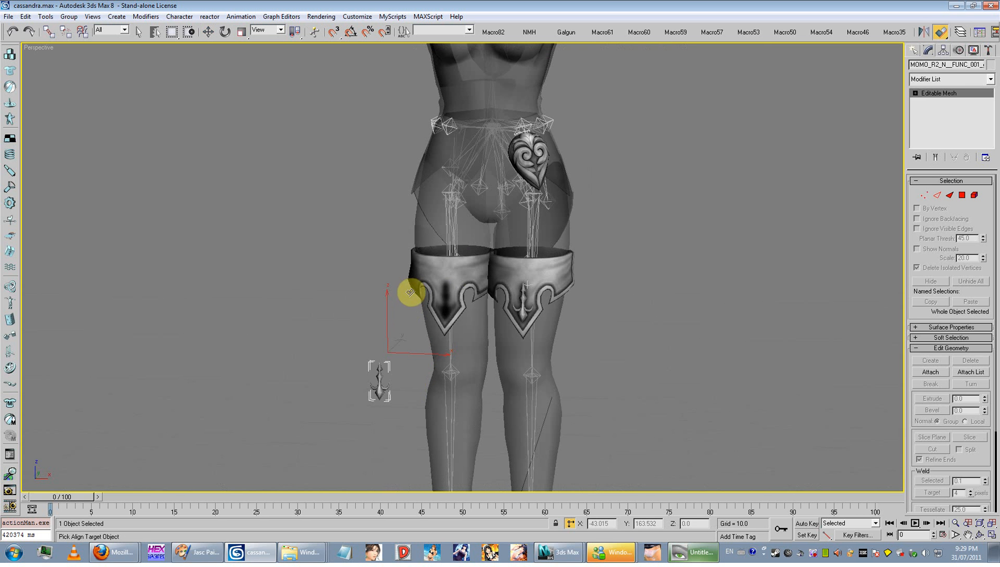
left_click(417, 317)
left_click(858, 183)
middle_click_drag(464, 286, 501, 304, "alt")
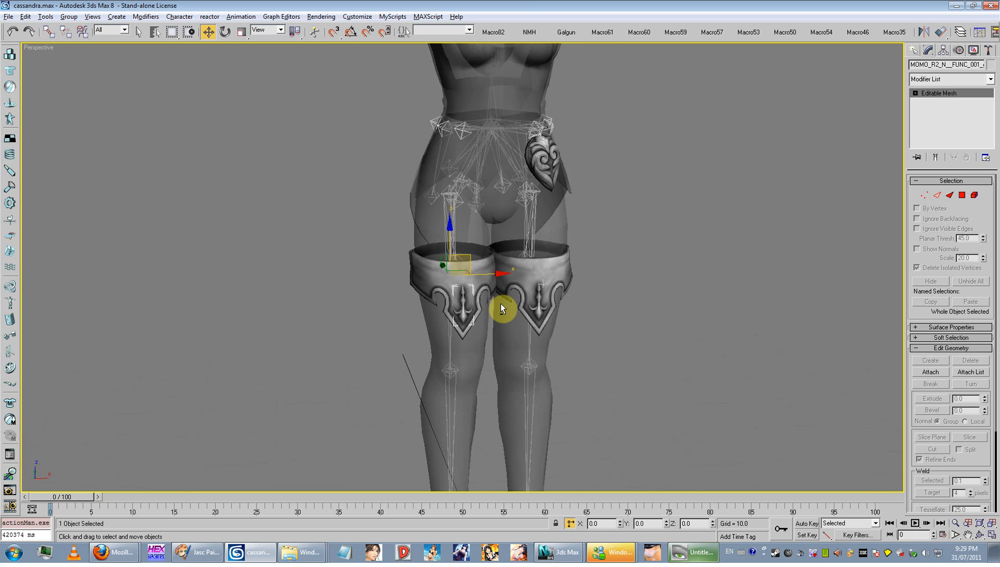
scroll(500, 303, "down", 5)
left_click(580, 269)
scroll(552, 273, "up", 6)
scroll(562, 271, "down", 6)
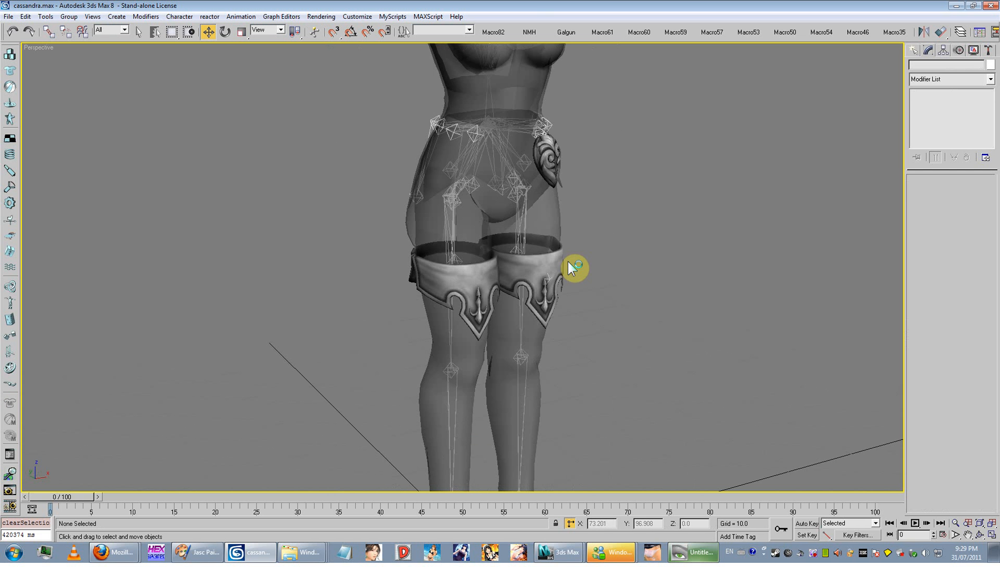
- Examine how the armour pieces sit on the whole character, from the head and arms down to the thighs and feet
left_click(212, 29)
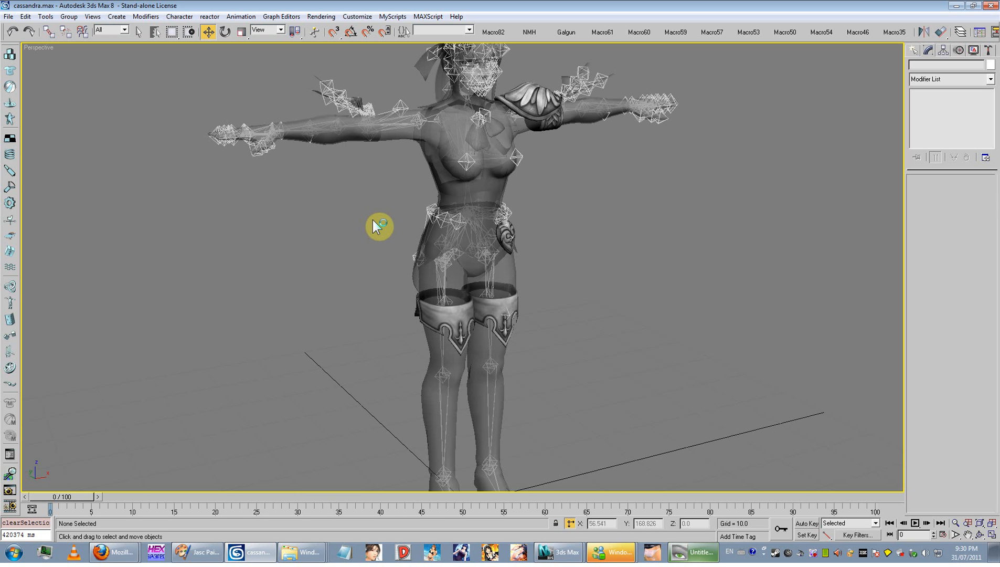
middle_click_drag(372, 220, 388, 328, "alt")
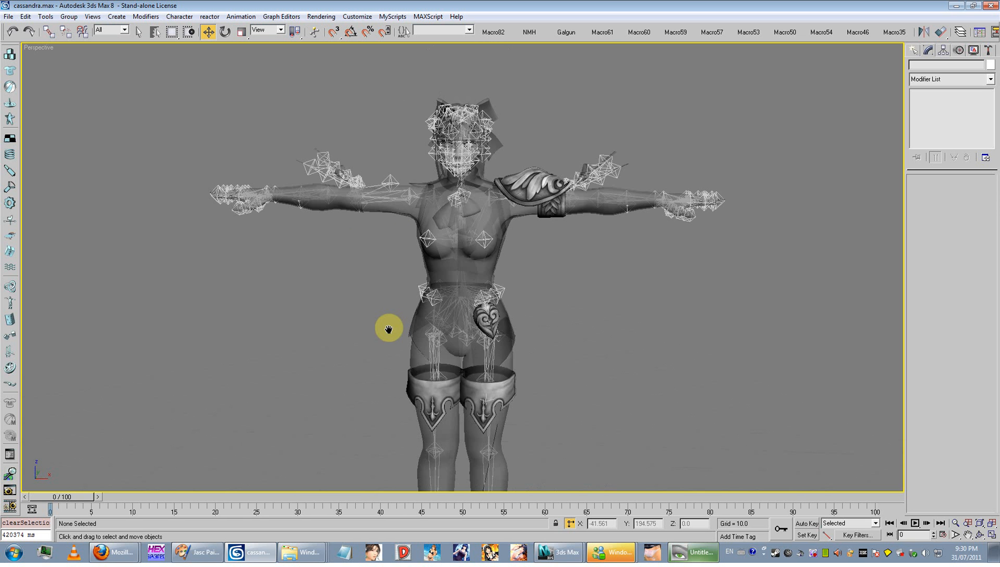
scroll(415, 313, "up", 6)
scroll(441, 310, "down", 8)
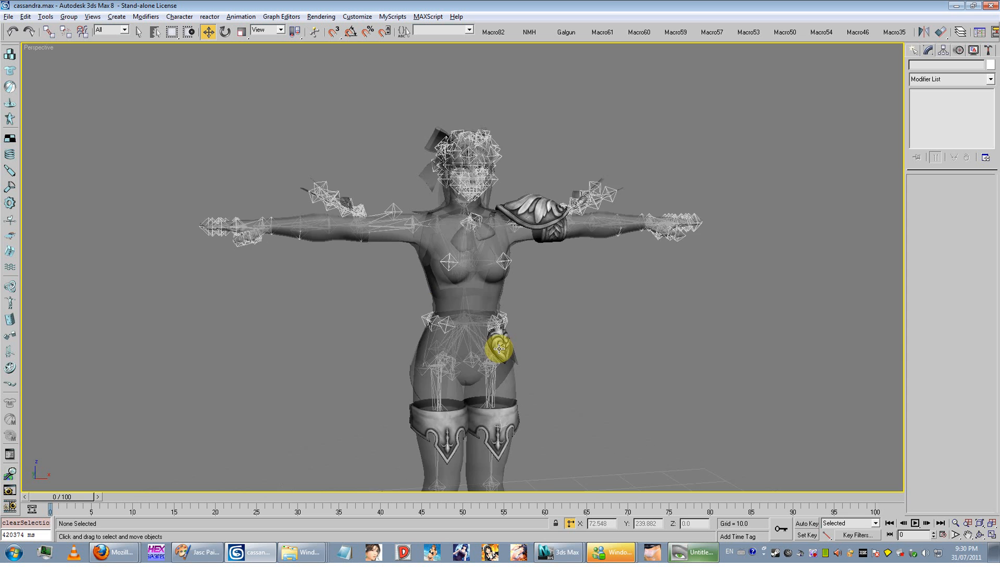
scroll(491, 308, "up", 3)
middle_click_drag(491, 309, 511, 310, "alt")
scroll(511, 310, "down", 5)
middle_click_drag(508, 327, 547, 337, "alt")
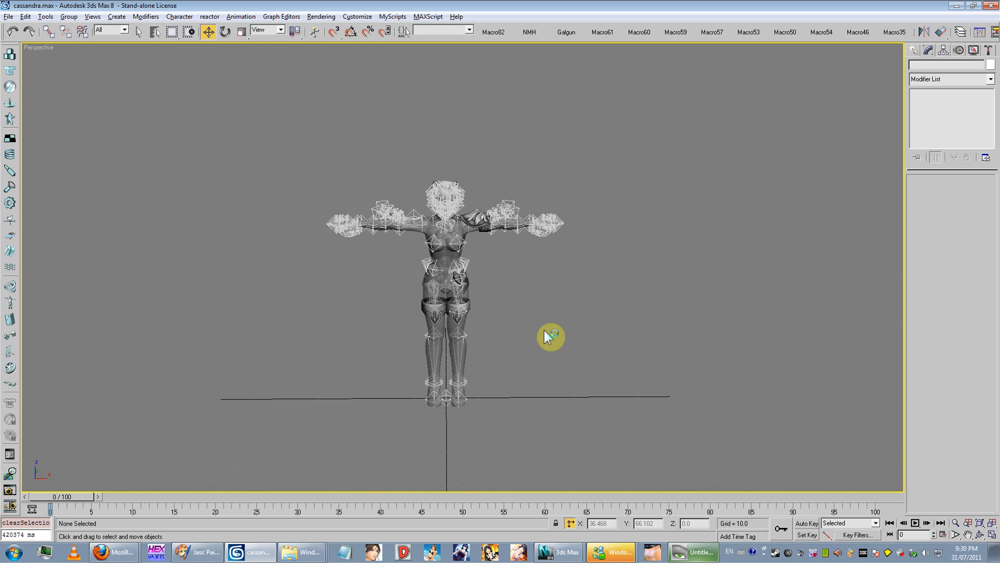
scroll(477, 362, "up", 6)
scroll(452, 374, "down", 5)
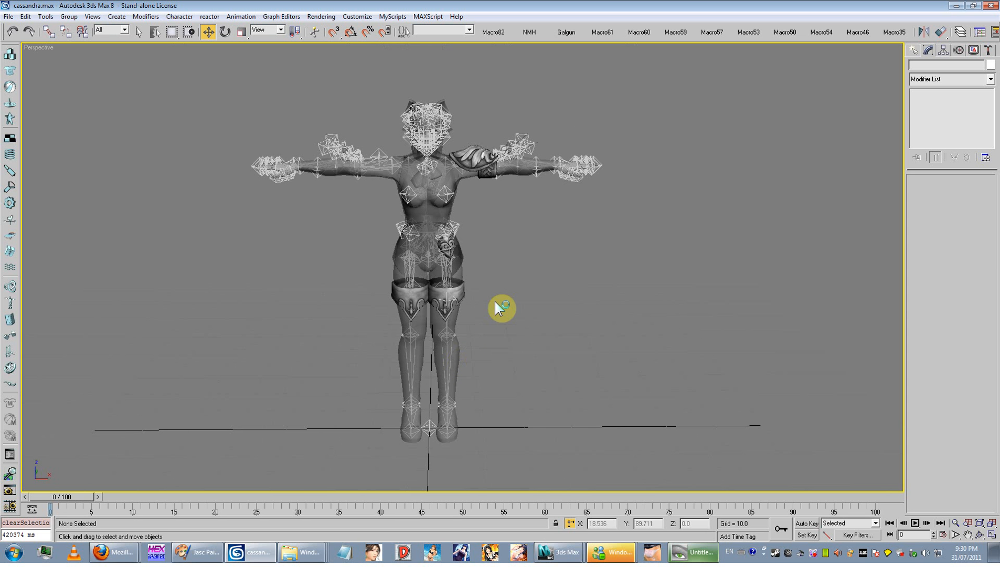
middle_click_drag(472, 393, 466, 368)
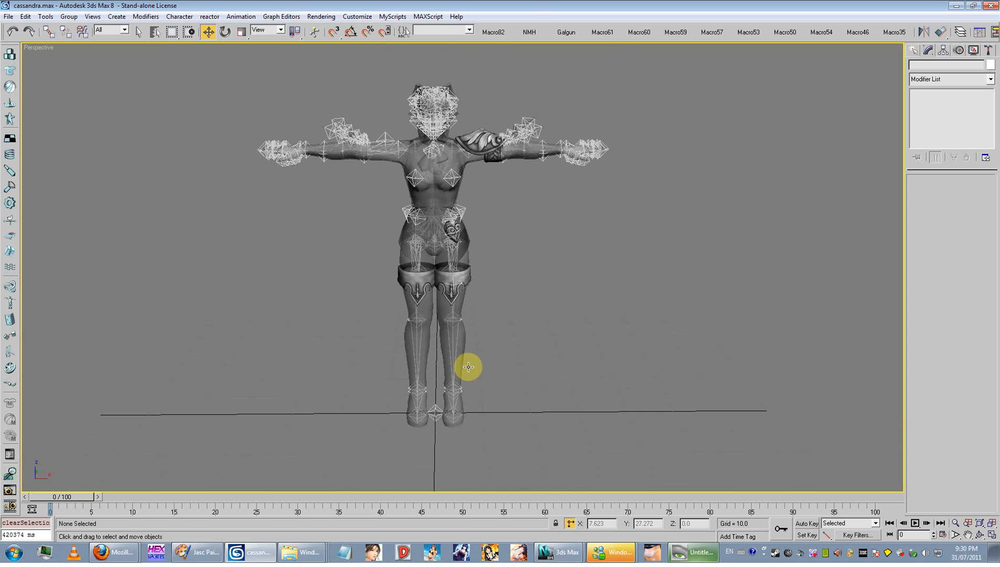
- Test the linking by moving root joints j000_jnt to j008_jnt, KOSHI_jnt and MUNE1_jnt sideways, with geometry excluded from the name list, and undo the move
key("h")
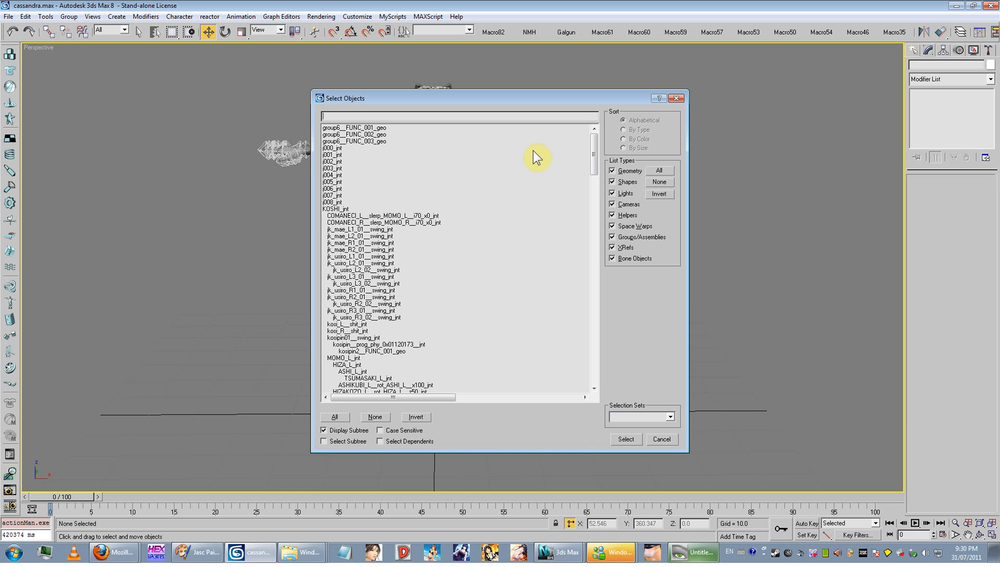
left_click_drag(352, 208, 321, 134)
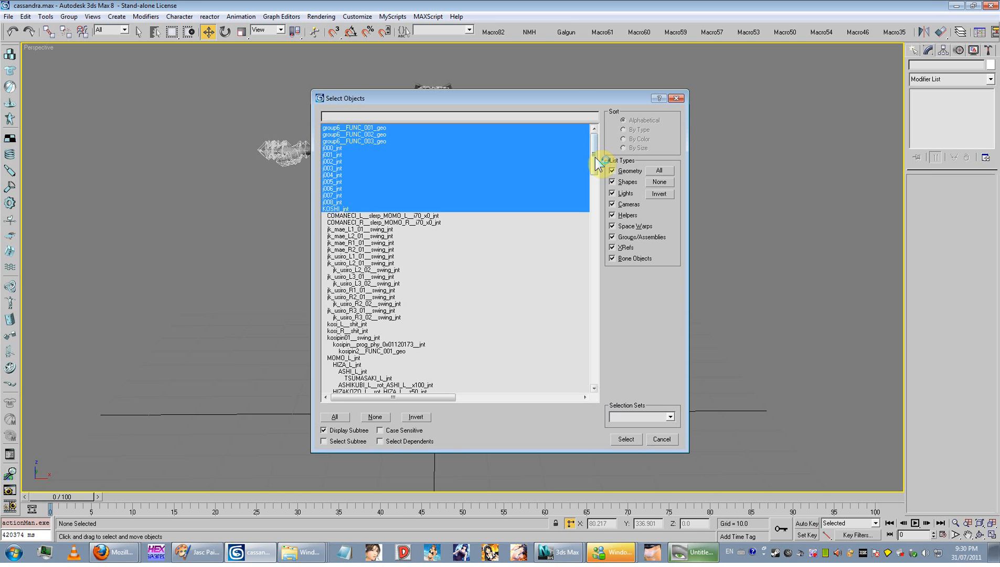
left_click(628, 170)
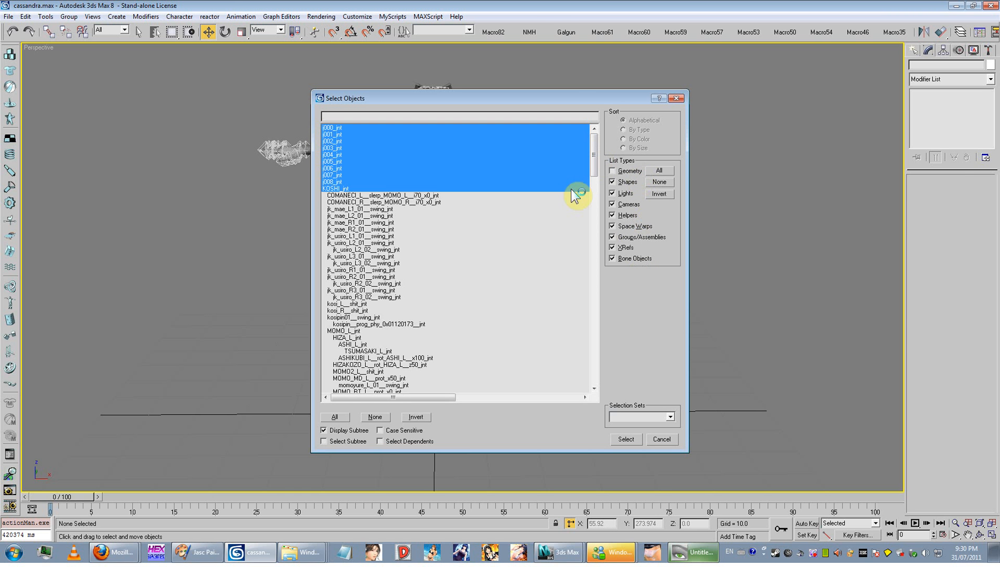
left_click_drag(353, 187, 302, 121)
left_click_drag(594, 152, 587, 194)
left_click(330, 243)
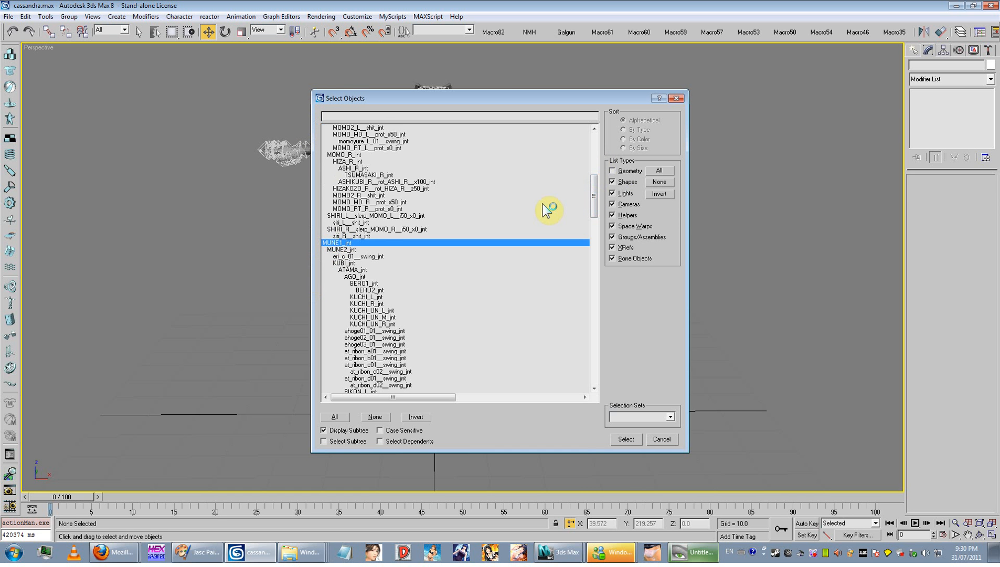
left_click_drag(595, 196, 609, 371)
left_click(631, 439)
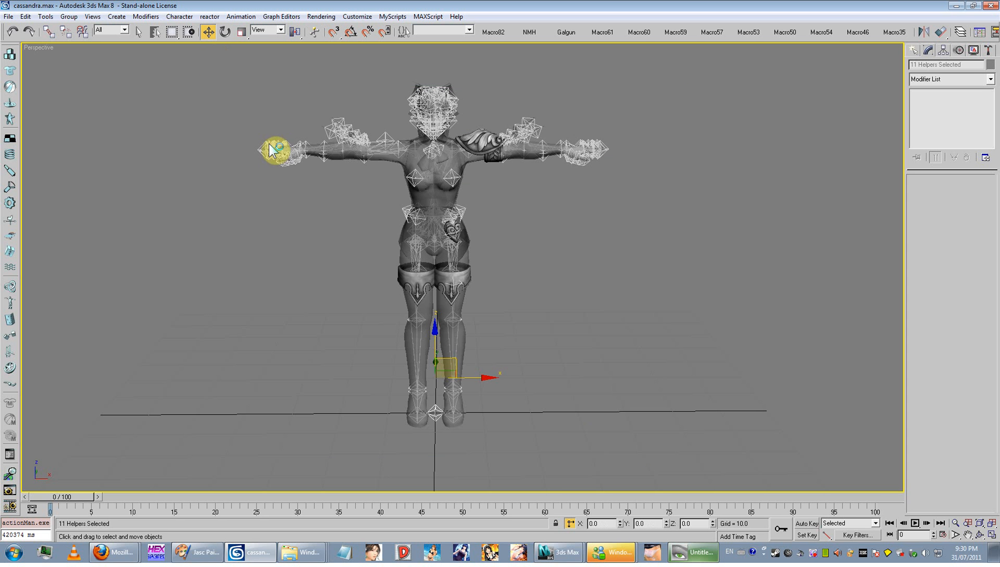
scroll(299, 184, "down", 3)
left_click_drag(448, 346, 709, 341)
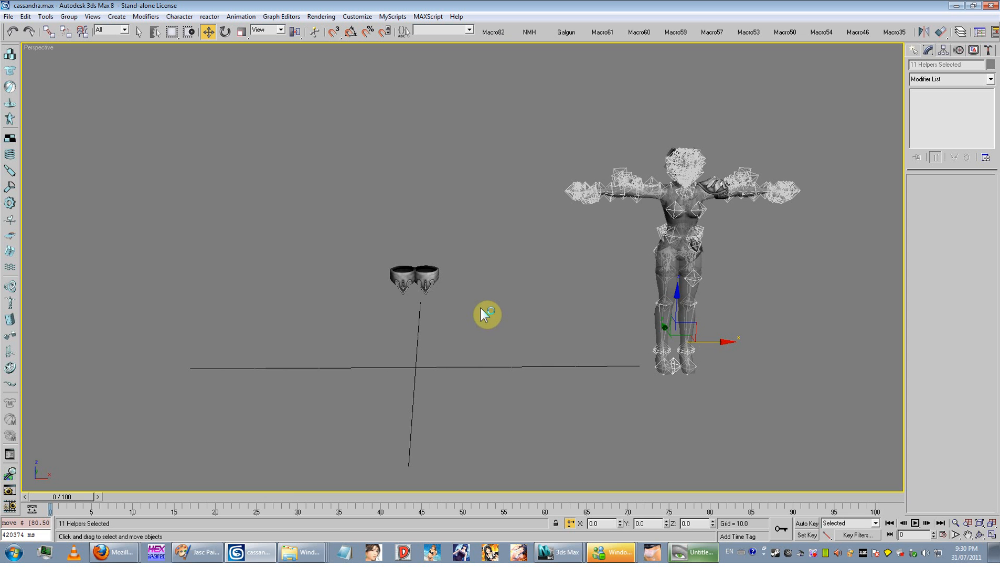
scroll(480, 308, "up", 5)
key("ctrl+z")
- In wireframe display, link the thigh guard meshes group6__FUNC_003_geo, group6__FUNC_002_geo and group6__FUNC_001_geo to the joint inside their thigh
mouse_move(451, 304)
middle_mouse_down()
mouse_move(410, 270)
mouse_move(529, 277)
middle_mouse_up()
scroll(410, 270, "up", 3)
key("F3")
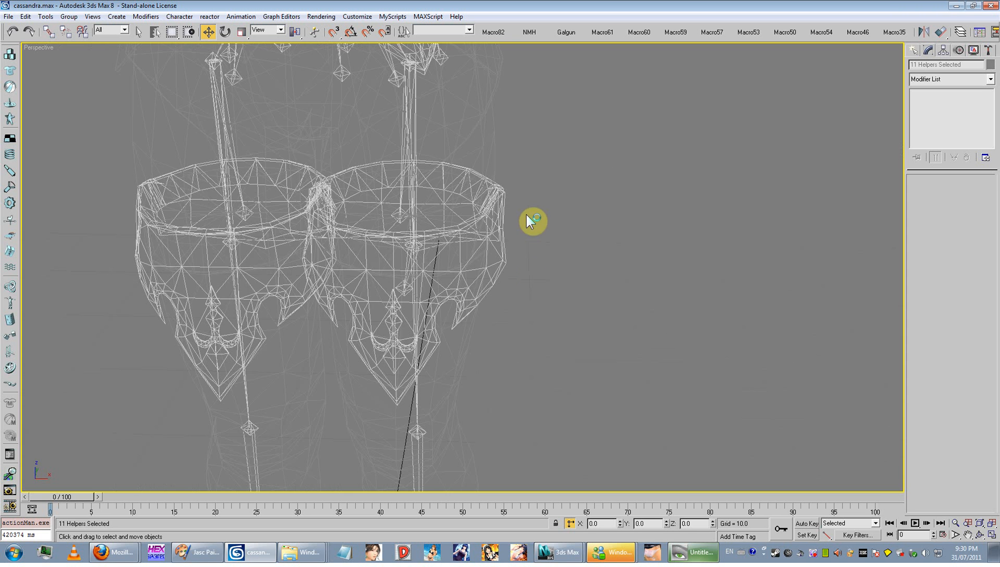
scroll(527, 215, "up", 4)
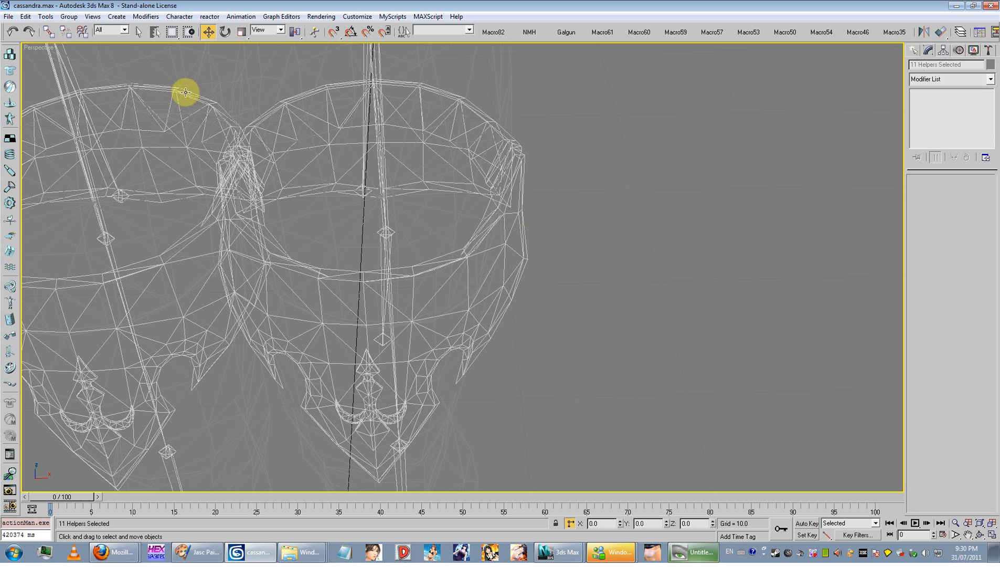
left_click(47, 32)
left_click(454, 256)
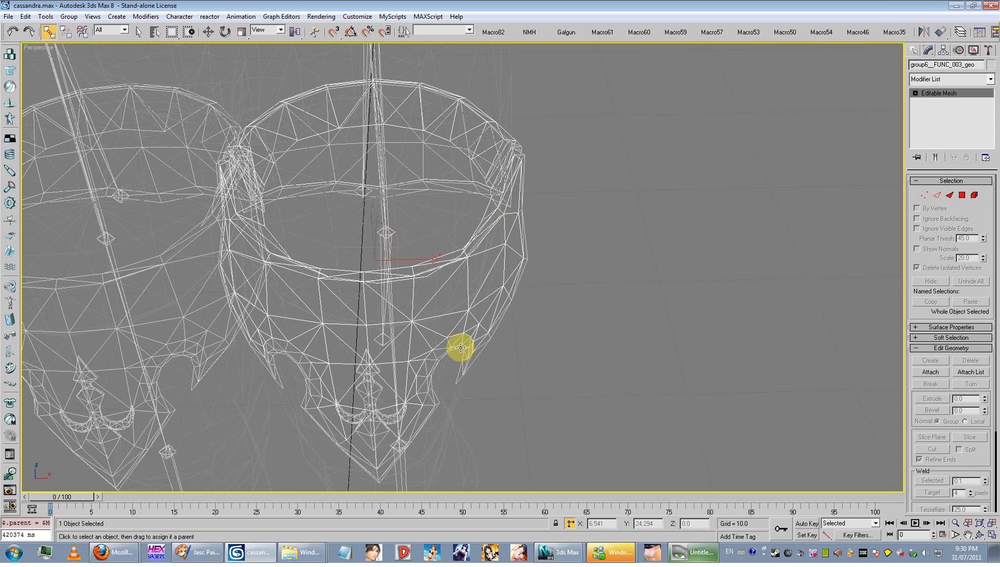
left_click_drag(460, 348, 391, 230)
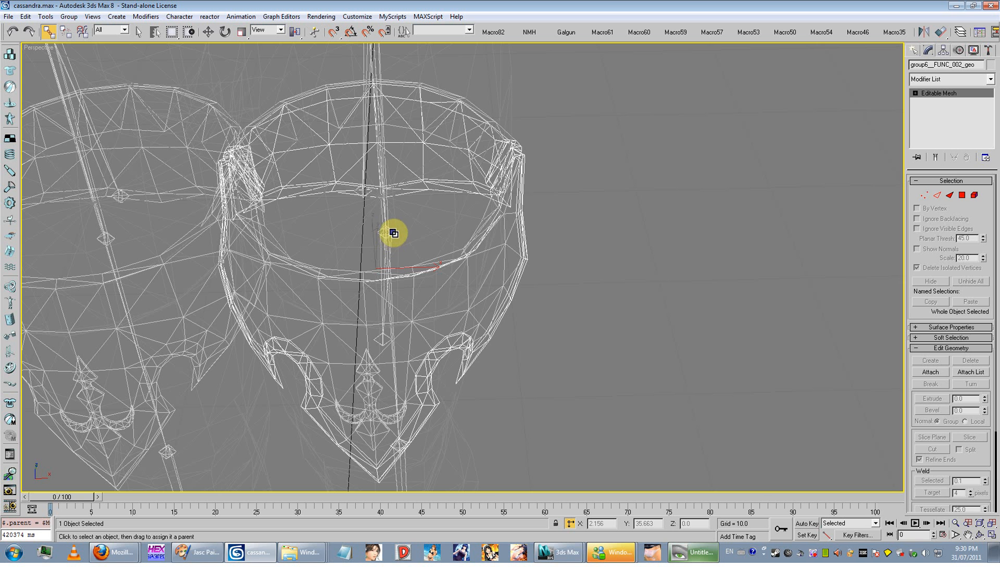
left_click_drag(387, 422, 392, 231)
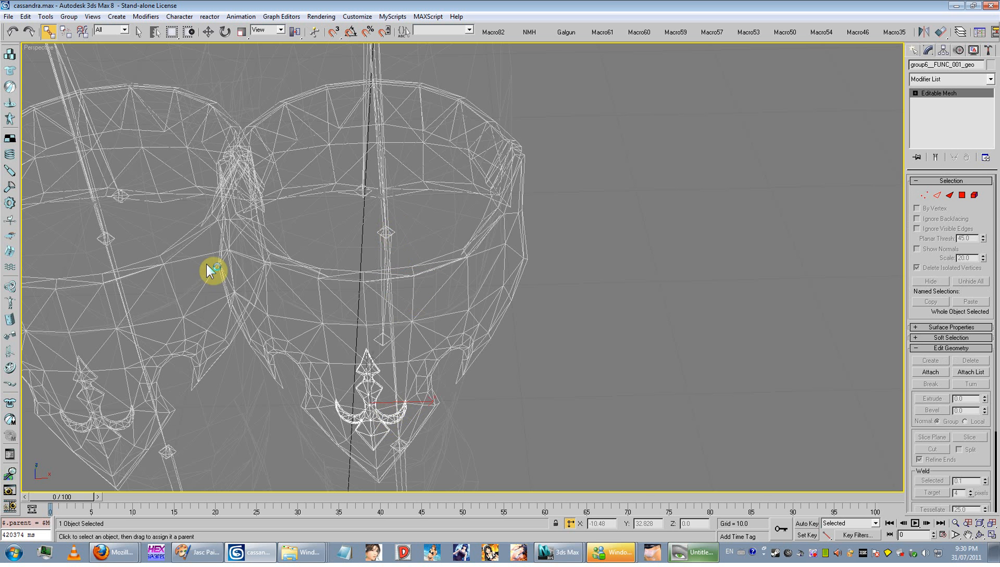
- Link the three MOMO_R2_N__FUNC thigh guard meshes, 003, 002 and the anchor ornament 001, to the joint inside the other thigh, and deselect
middle_click_drag(212, 270, 363, 254, "alt")
left_click(348, 265)
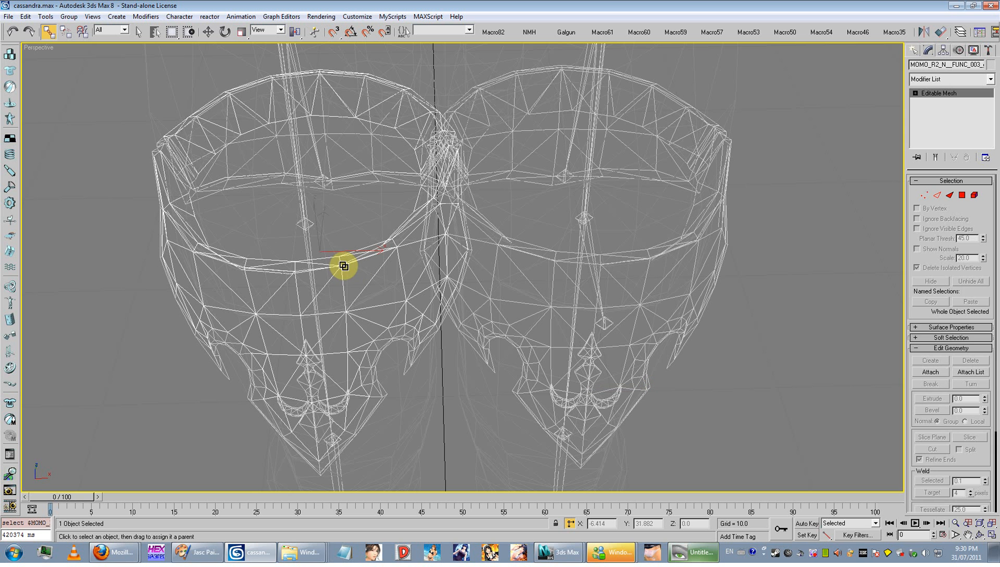
left_click(311, 357)
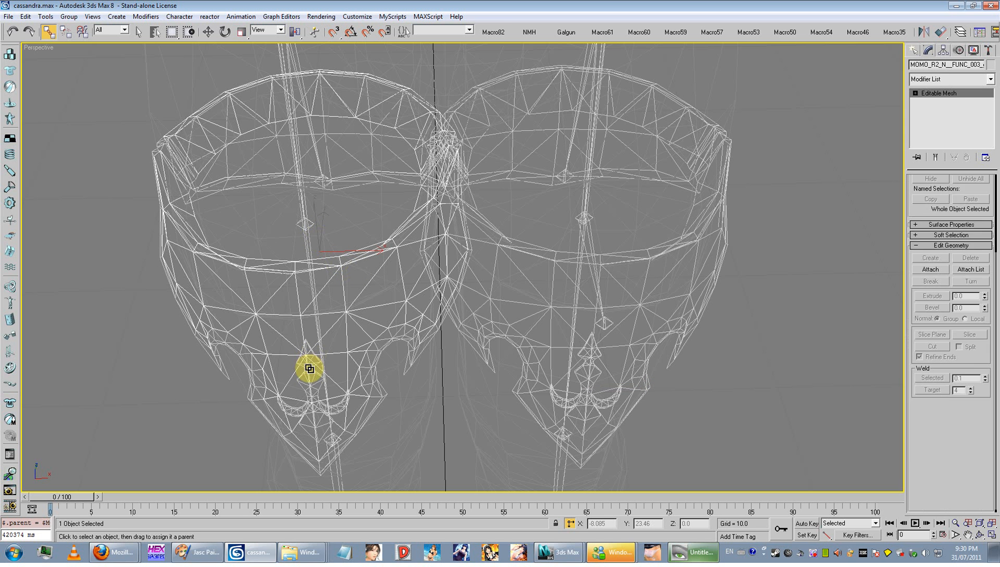
left_click(260, 410)
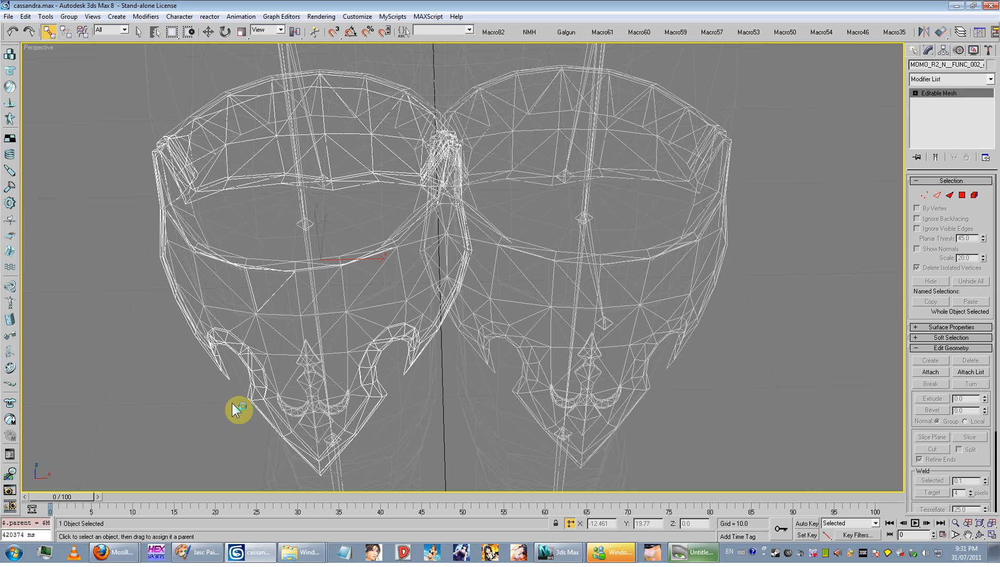
left_click(275, 406)
left_click(286, 407)
left_click_drag(289, 402, 324, 230)
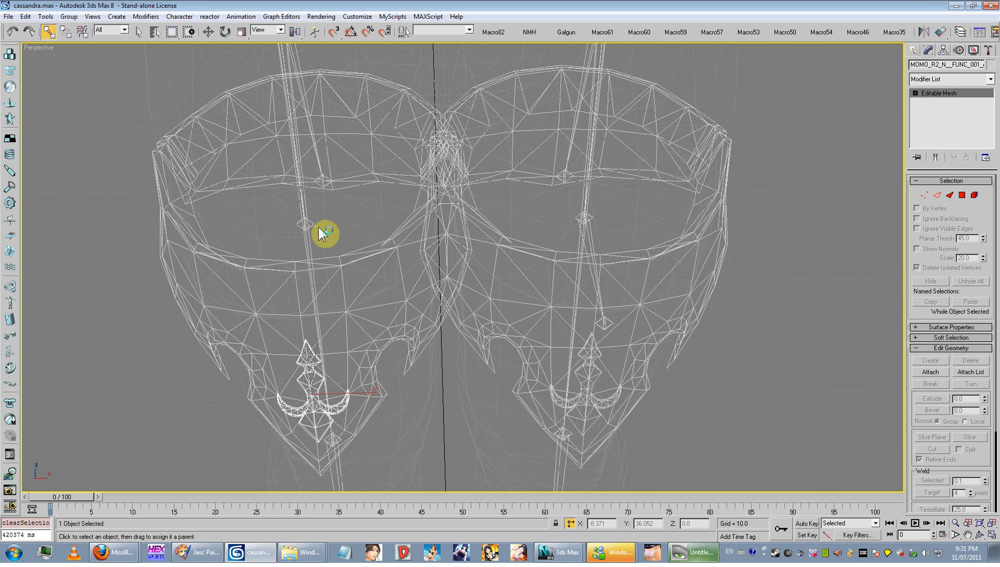
left_click(209, 31)
scroll(648, 317, "down", 6)
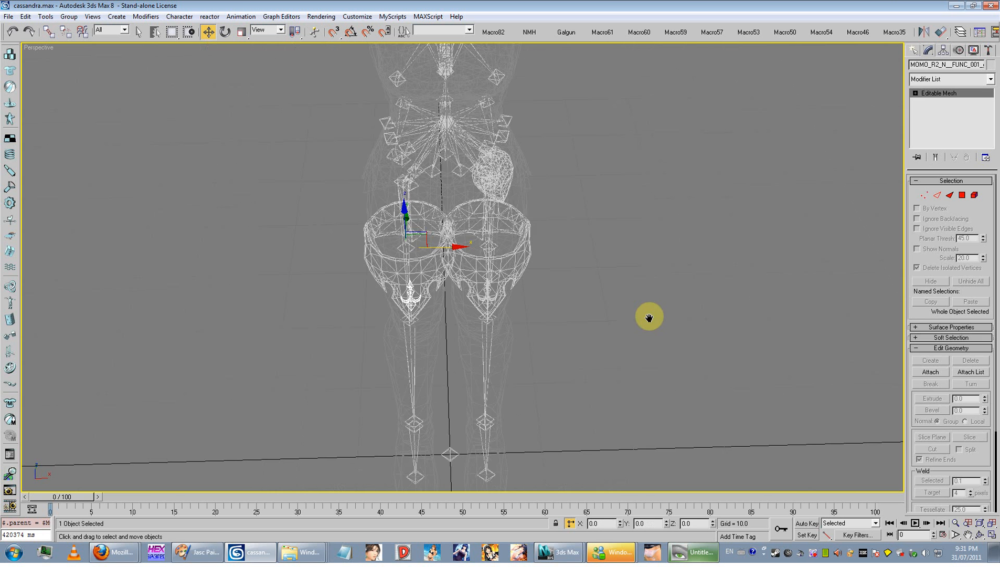
left_click(632, 314)
- Recheck that both thigh guards follow the skeleton by moving joints j000_jnt to j008_jnt, KOSHI_jnt and MUNE1_jnt sideways, and undo the move
key("h")
left_click(336, 188)
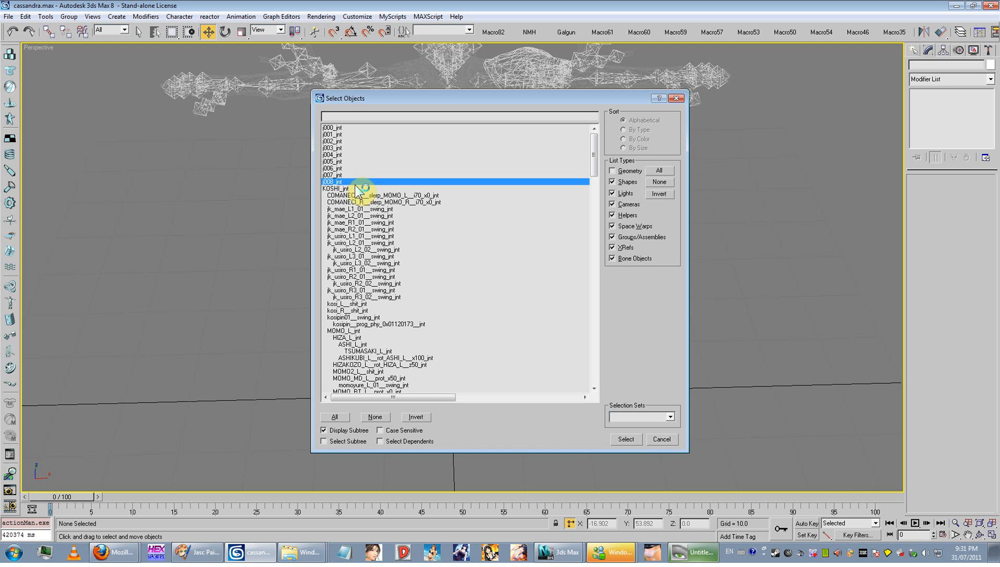
left_click(333, 127, "shift")
left_click_drag(594, 152, 597, 186)
left_click(336, 263)
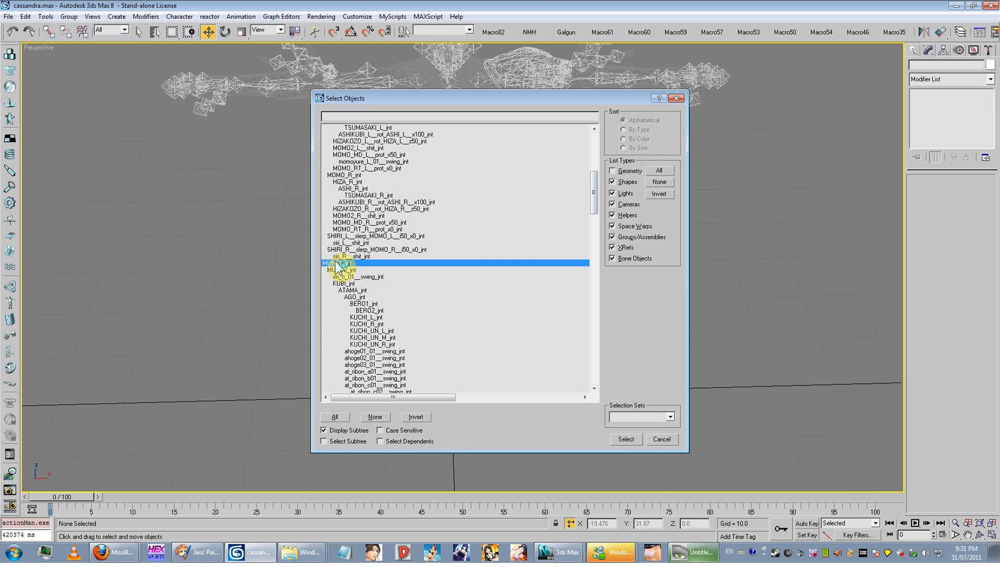
left_click(625, 439)
scroll(525, 341, "down", 3)
left_click_drag(484, 349, 787, 352)
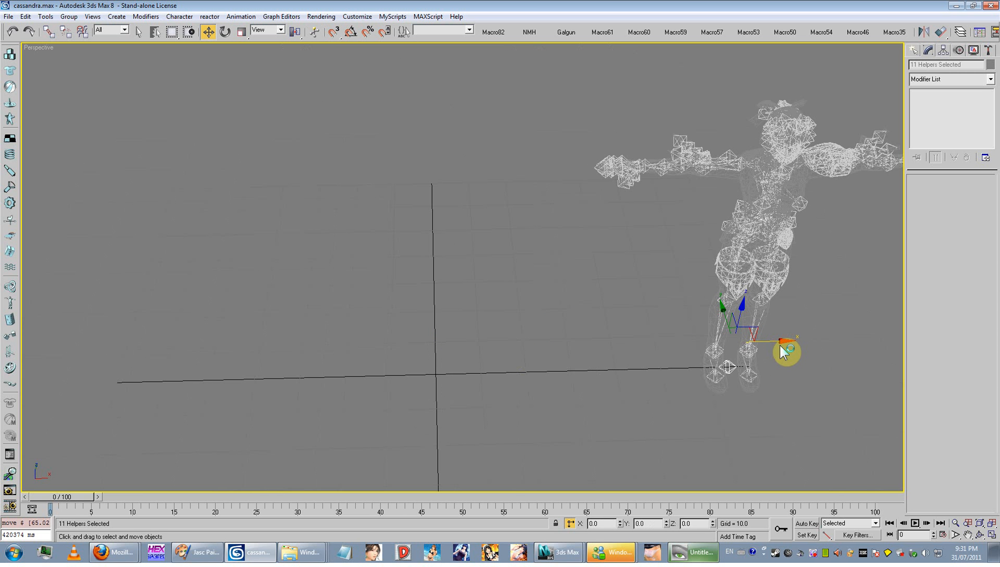
key("ctrl+z")
middle_click_drag(514, 286, 526, 264, "alt")
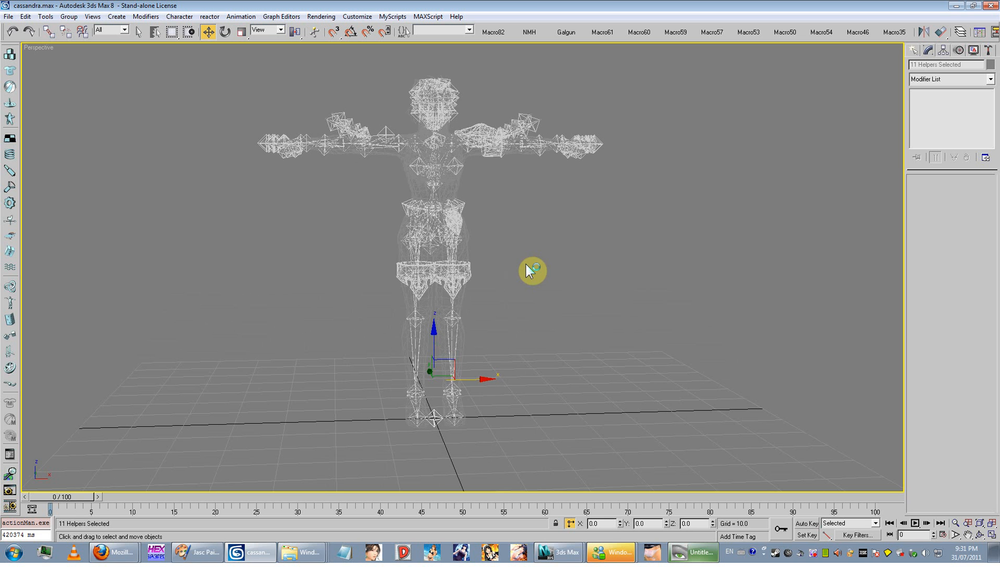
- Clear the selection and unhide all objects without unhiding the layers
left_click(526, 264)
right_click(535, 265)
left_click(553, 231)
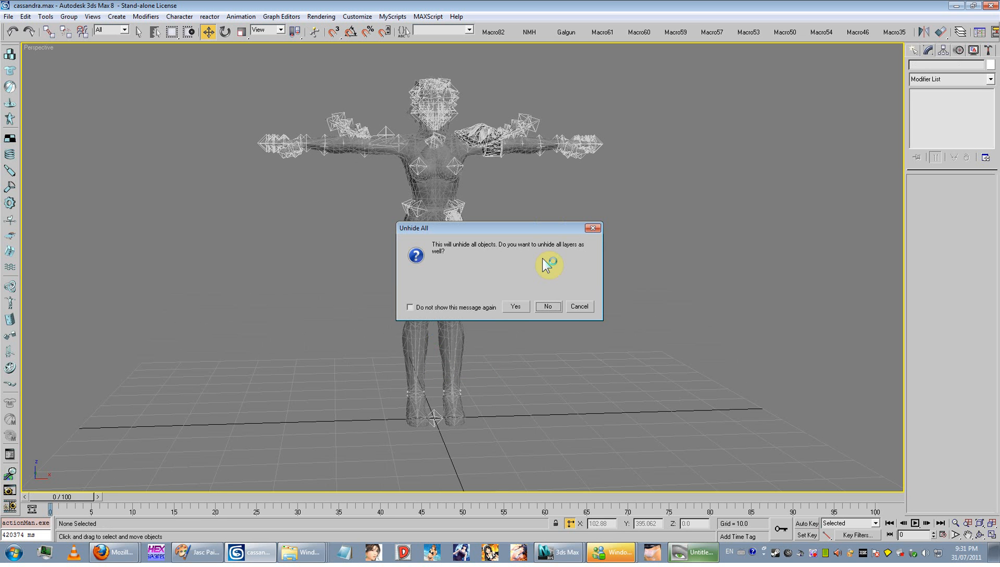
left_click(547, 306)
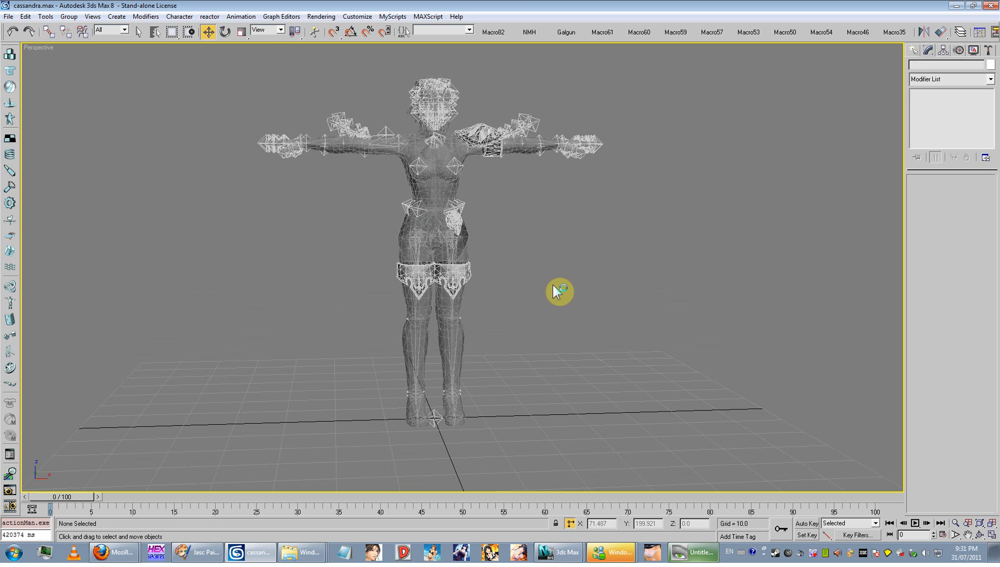
middle_click_drag(558, 291, 552, 243, "alt")
key("ctrl+a")
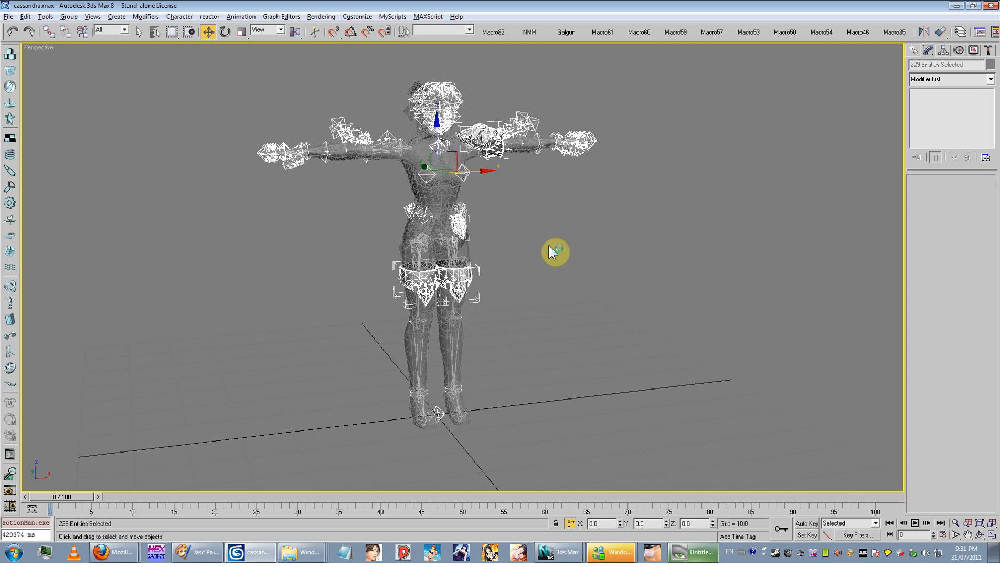
scroll(548, 245, "up", 3)
right_click(564, 233)
left_click(579, 183)
- Unfreeze all objects in the scene
right_click(591, 233)
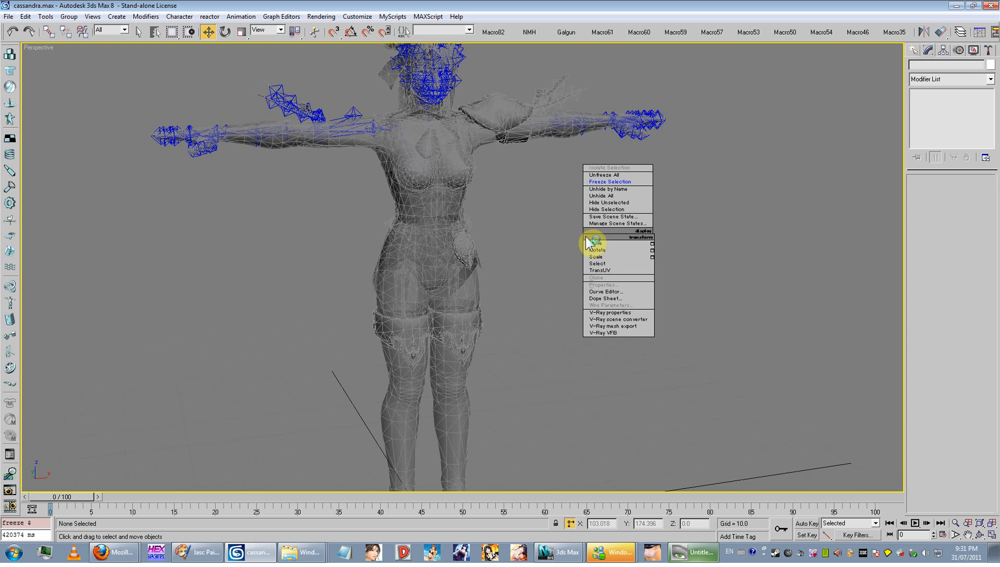
left_click(609, 181)
scroll(582, 199, "down", 5)
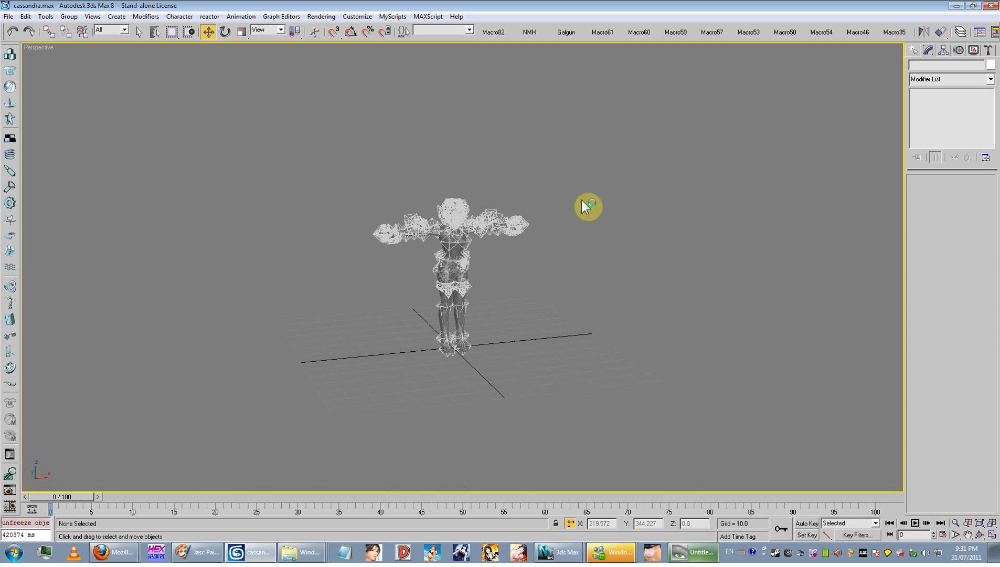
- Turn off the See-Through display property for all objects in the scene and clear the selection
key("ctrl+a")
right_click(521, 233)
left_click(538, 281)
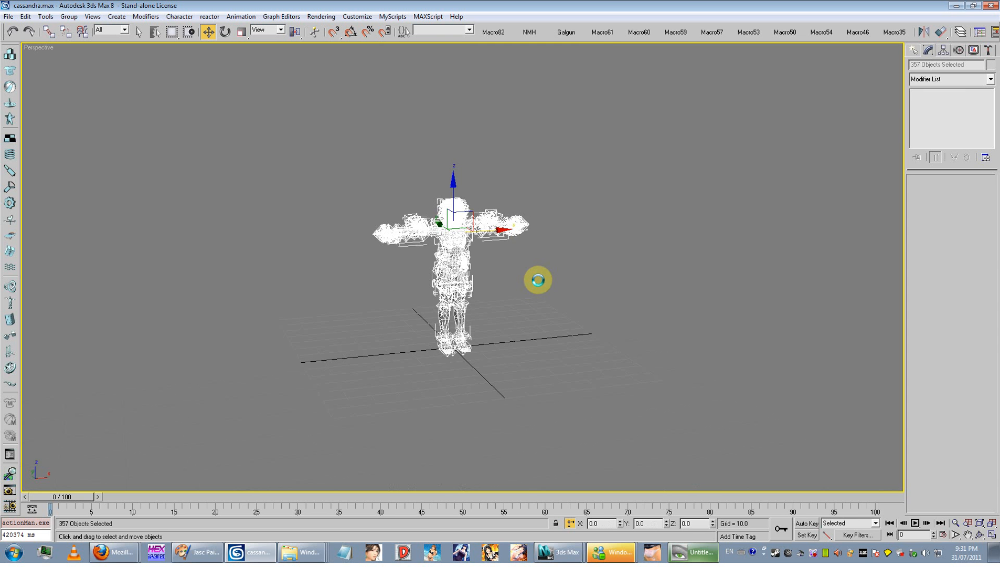
left_click(415, 283)
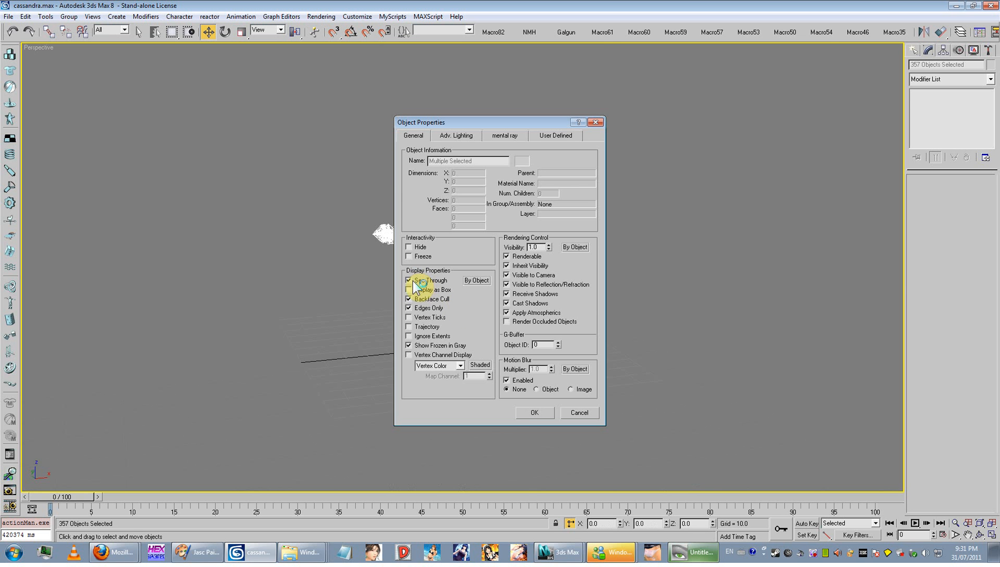
left_click(534, 415)
left_click(540, 297)
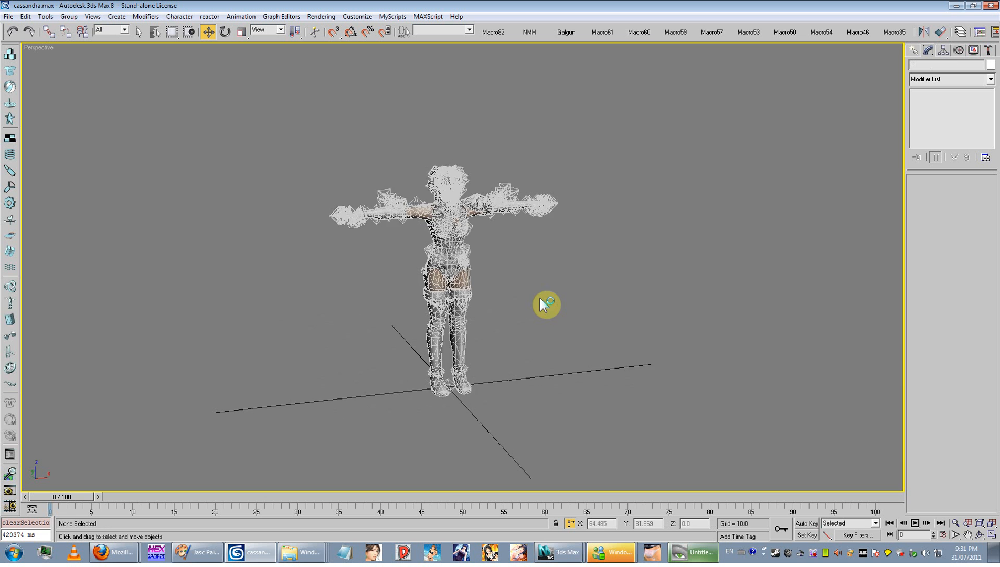
- Display the character as shaded surfaces without edged faces and look over the assembled model
scroll(542, 312, "up", 4)
mouse_move(540, 297)
middle_mouse_down()
mouse_move(550, 322)
mouse_move(514, 302)
mouse_move(524, 266)
mouse_move(493, 272)
mouse_move(534, 284)
middle_mouse_up()
key("F4")
scroll(554, 316, "down", 4)
scroll(523, 318, "up", 4)
scroll(541, 314, "up", 4)
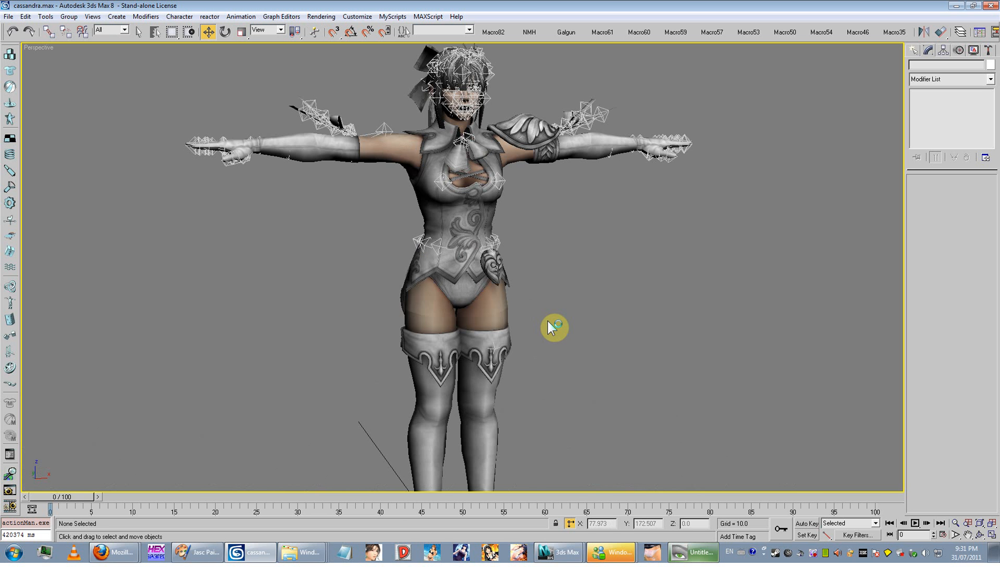
- Select the torso costume mesh on the character and hide all unselected objects
middle_click_drag(547, 321, 527, 261, "alt")
scroll(527, 261, "down", 4)
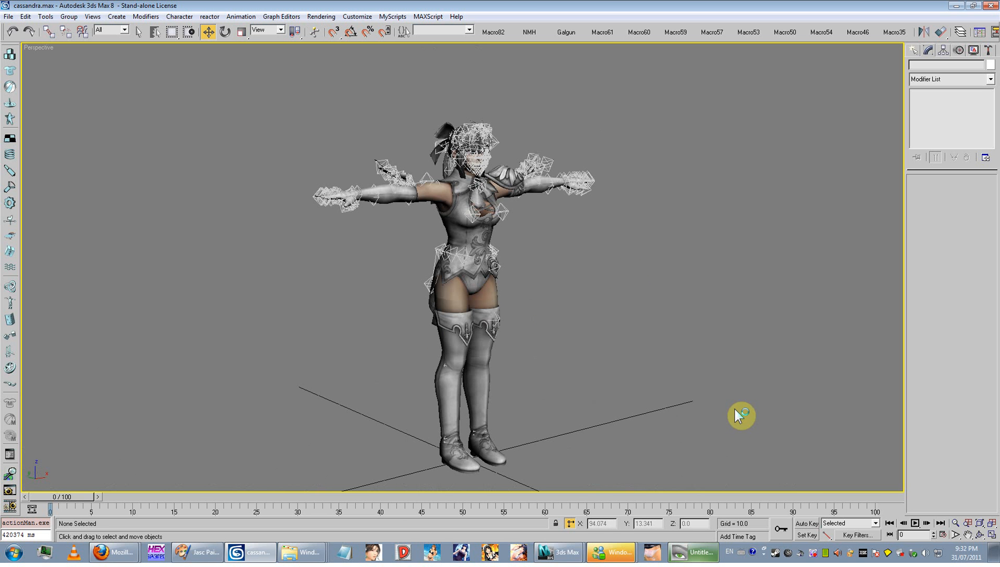
middle_click_drag(654, 422, 527, 284, "alt")
scroll(499, 333, "up", 4)
left_click(527, 284)
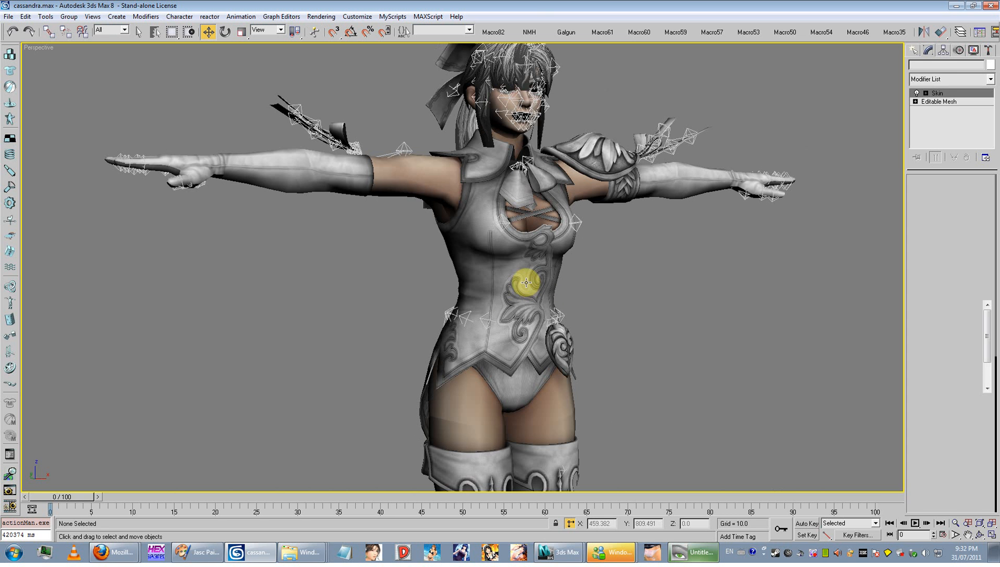
right_click(560, 264)
left_click(593, 236)
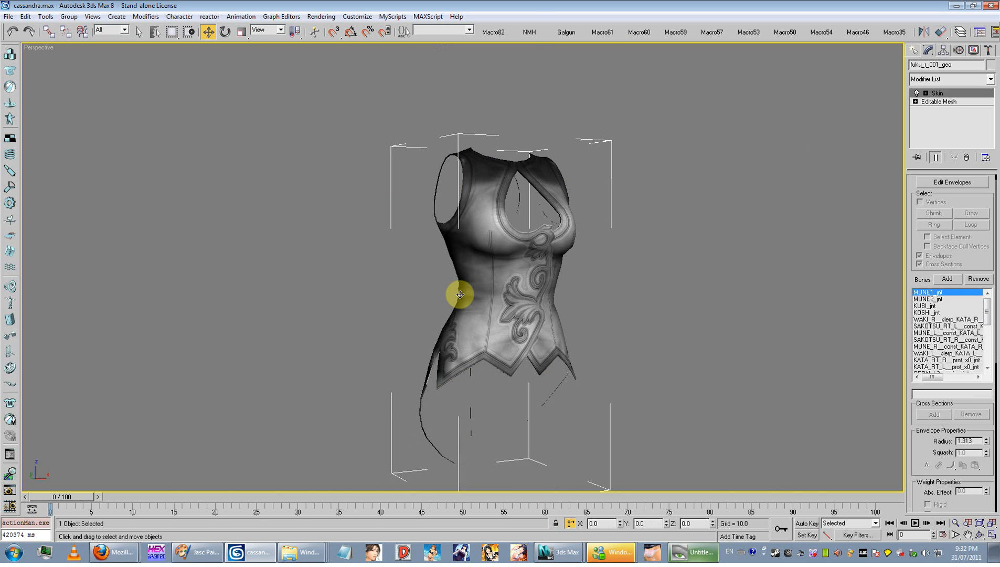
middle_click_drag(460, 295, 600, 256, "alt")
scroll(523, 342, "up", 3)
scroll(492, 254, "down", 3)
right_click(599, 255)
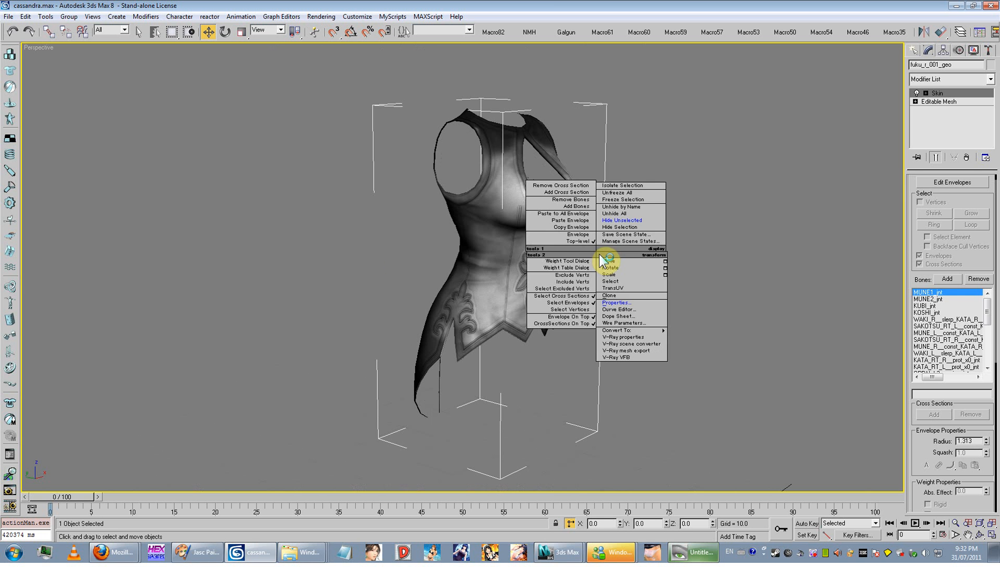
left_click(393, 258)
- Switch to the Cassandra (01) folder, view the torso texture R_ALL_017_360_028.dds, and return to 3ds Max
key("alt+Tab")
key("alt+Tab")
key("alt+Tab")
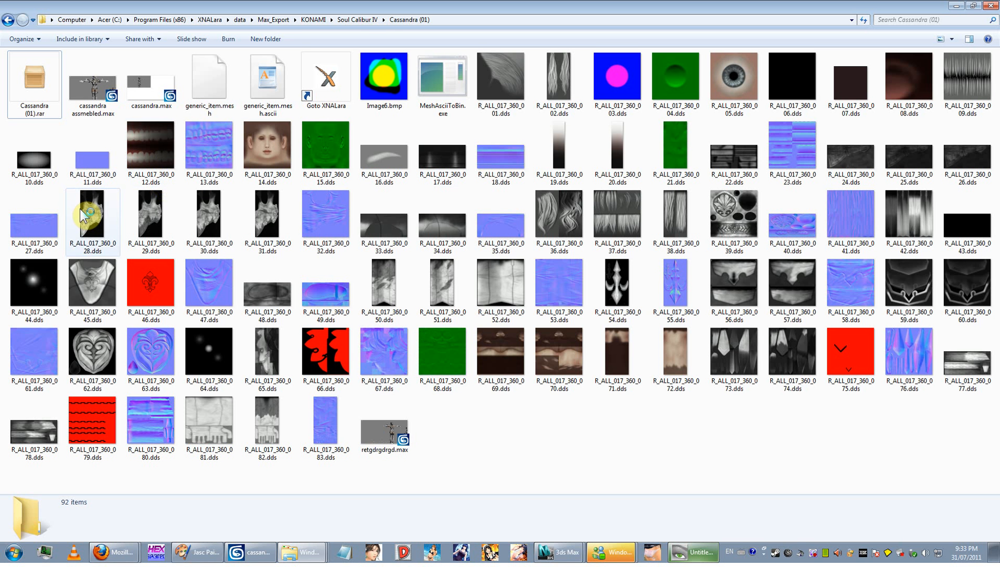
double_click(107, 235)
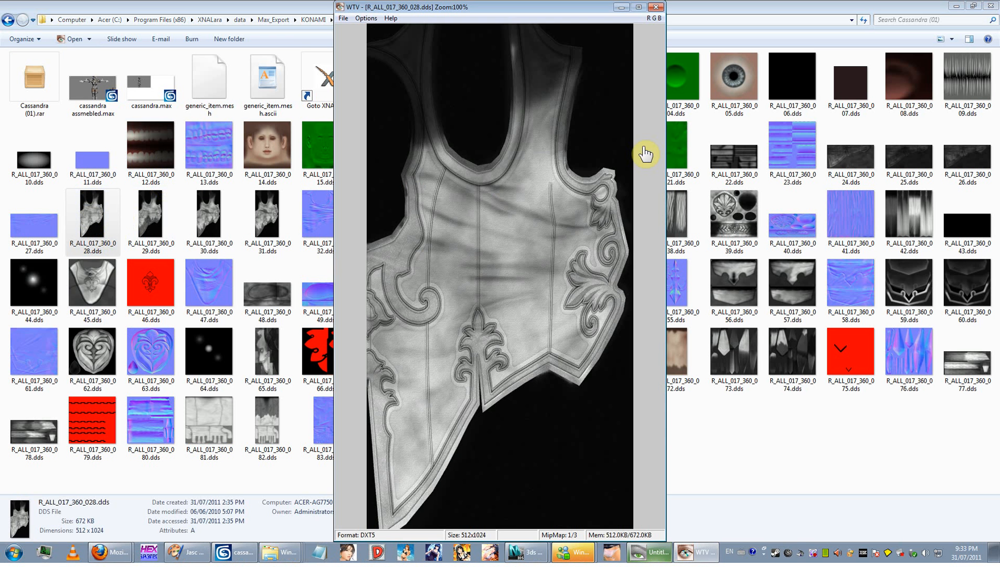
left_click(654, 7)
left_click(242, 550)
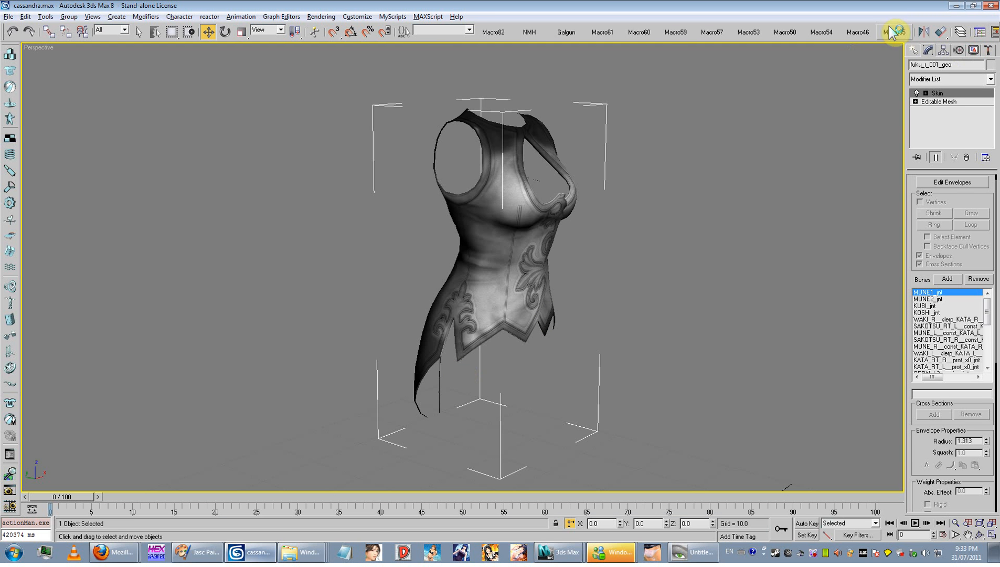
- Open the Material Editor and pick the torso mesh's material from the object into the first sample slot
left_click_drag(894, 32, 669, 31)
left_click(859, 32)
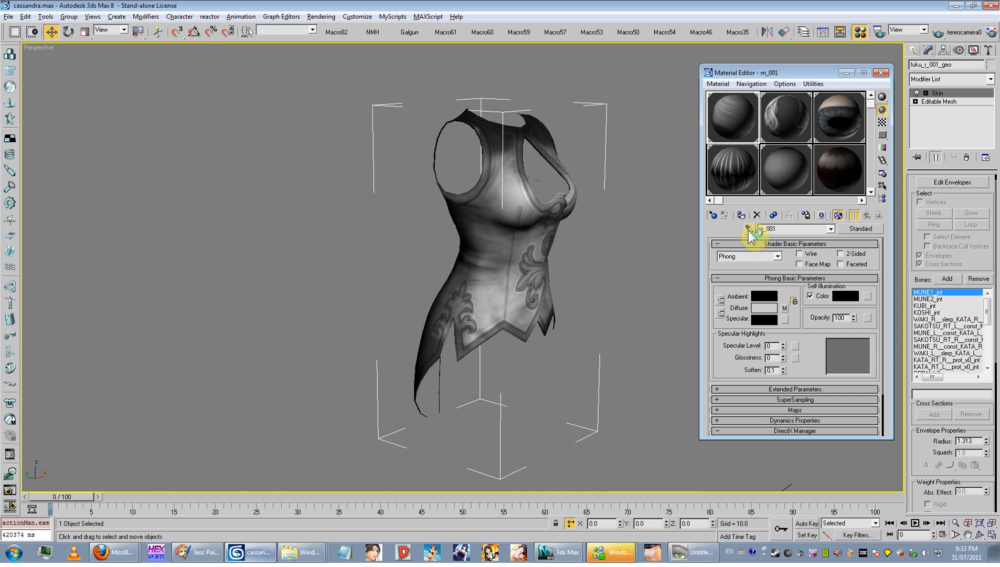
left_click(749, 230)
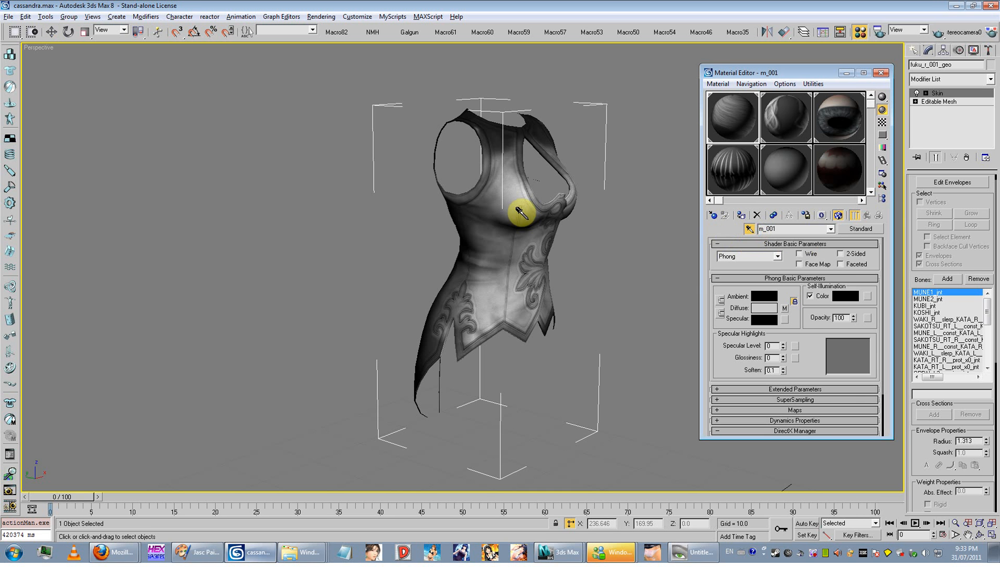
left_click(504, 200)
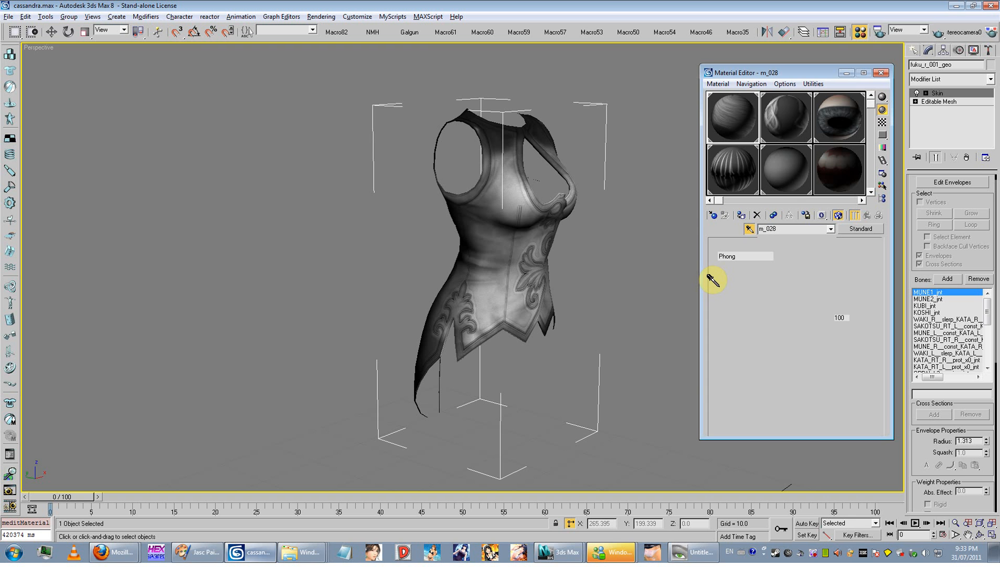
- Change the material's specular colour to near-white and set its specular level to 17
mouse_move(807, 365)
left_mouse_down()
mouse_move(808, 331)
mouse_move(805, 349)
left_mouse_up()
left_click(765, 303)
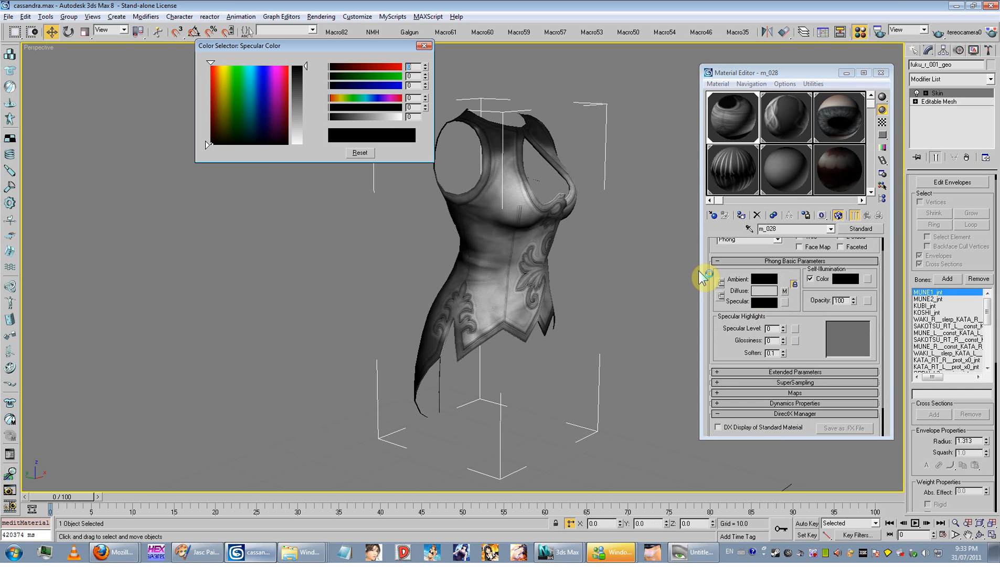
left_click(297, 140)
left_click(237, 152)
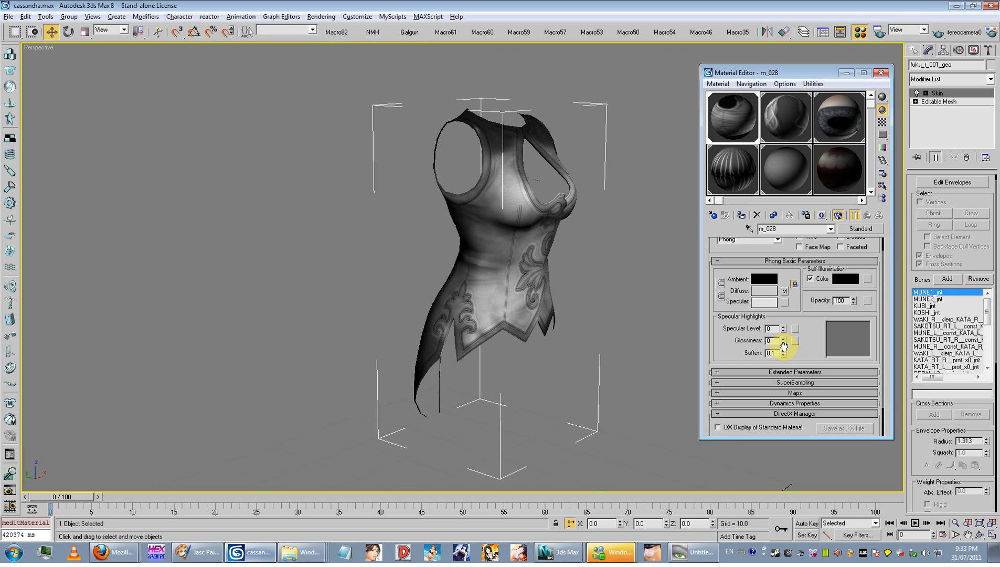
left_click_drag(784, 327, 782, 239)
middle_click_drag(569, 234, 496, 238, "alt")
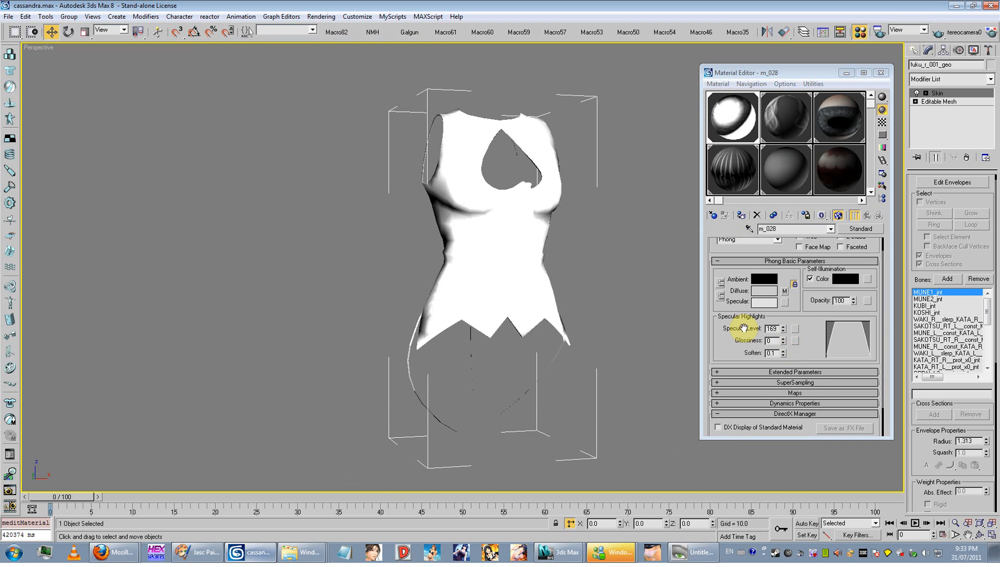
left_click_drag(783, 331, 786, 401)
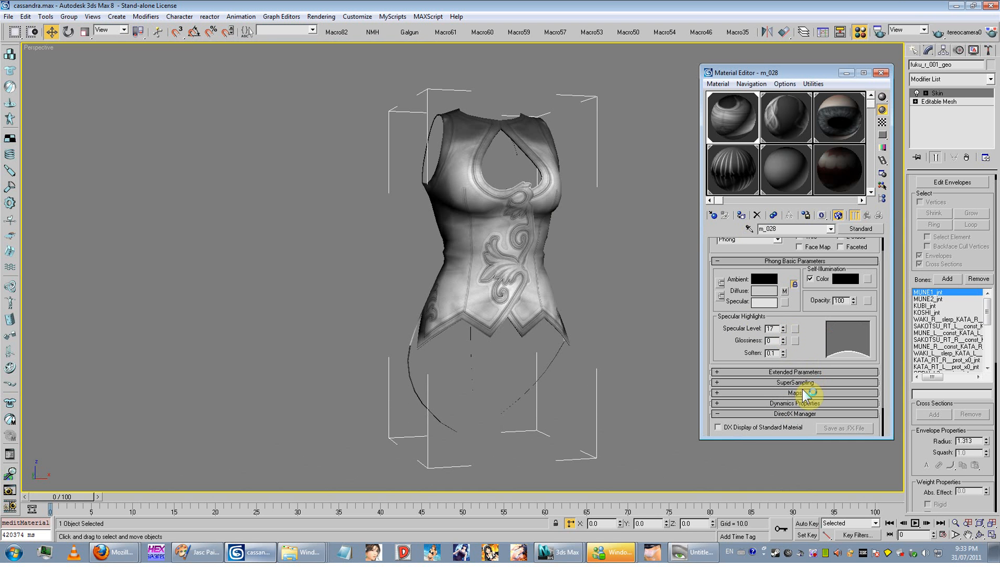
- Disable the material's diffuse colour map and set the diffuse colour to cyan-blue with hue 131, saturation 221 and value 222
left_click(795, 392)
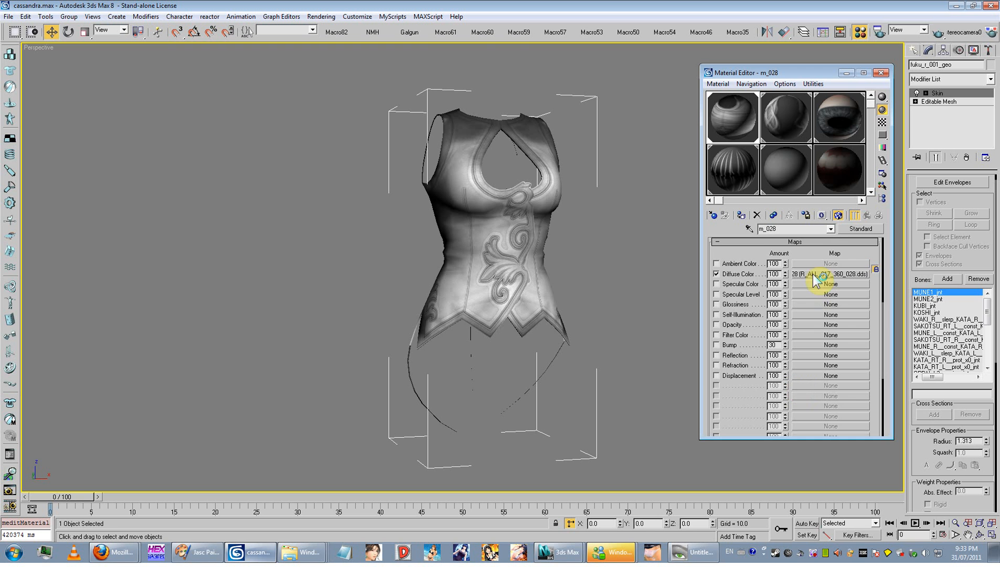
scroll(761, 340, "up", 5)
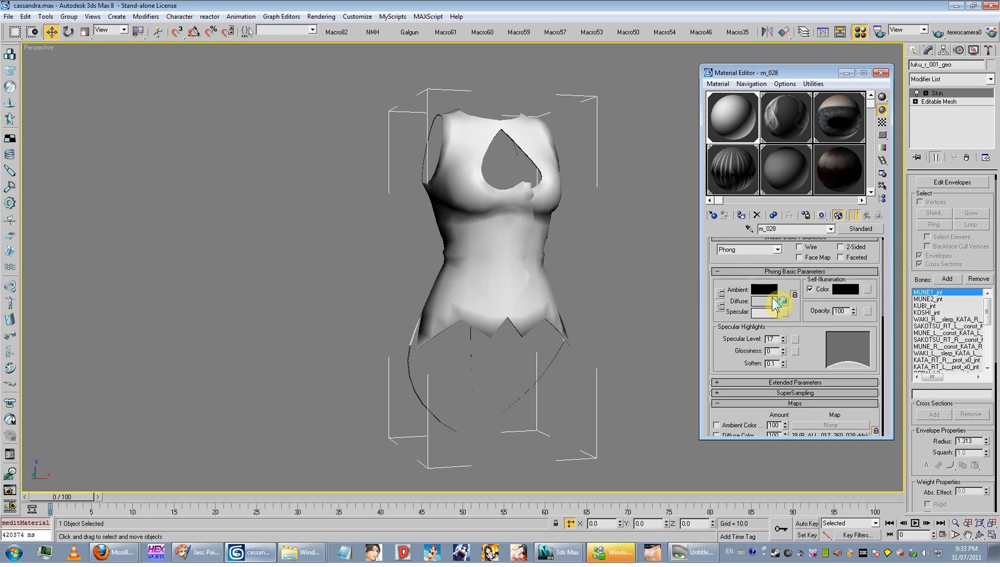
left_click(766, 290)
left_click(250, 153)
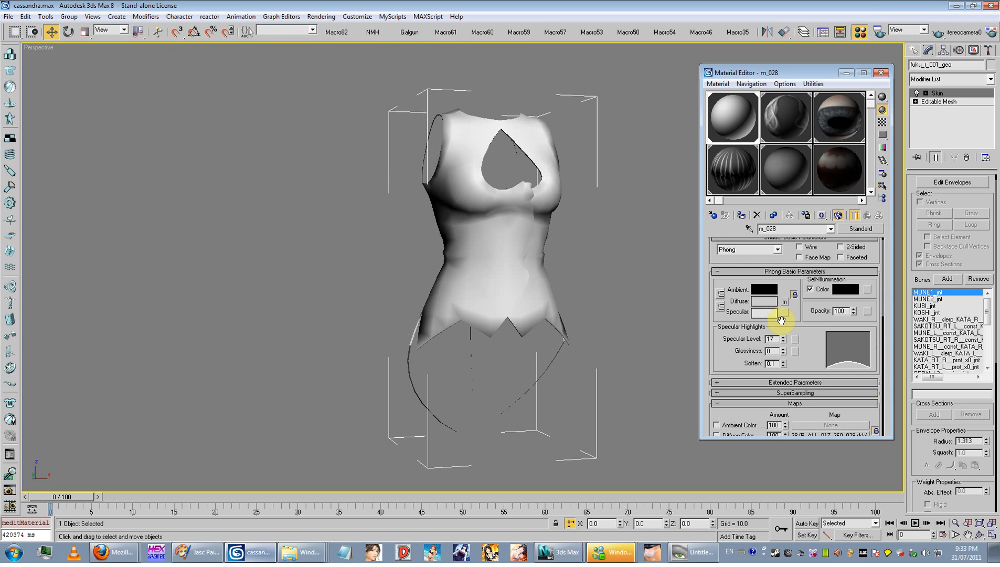
left_click(771, 304)
left_click_drag(296, 123, 287, 76)
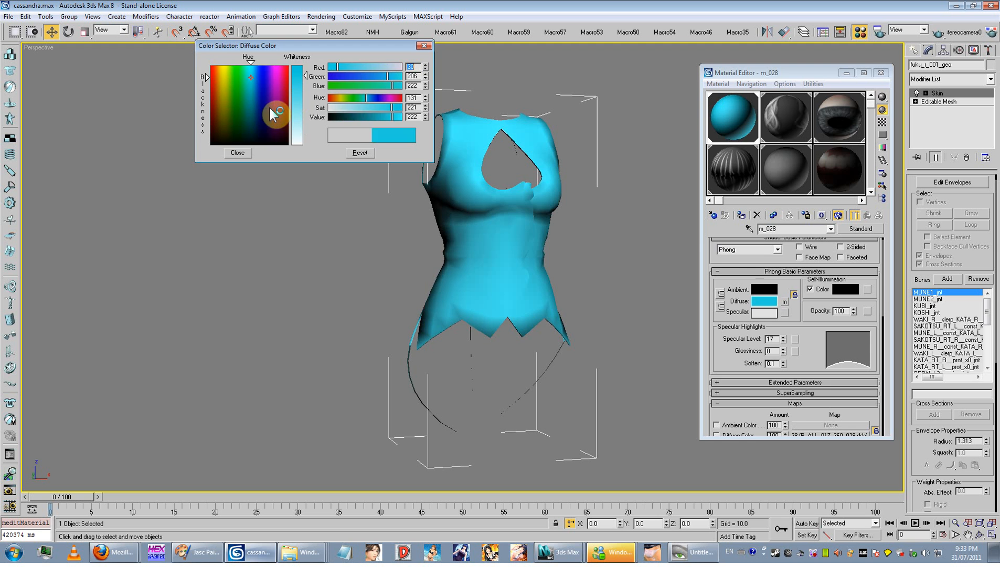
left_click(238, 151)
- Re-enable the diffuse colour map on the torso material and inspect the textured torso up close
scroll(735, 367, "down", 4)
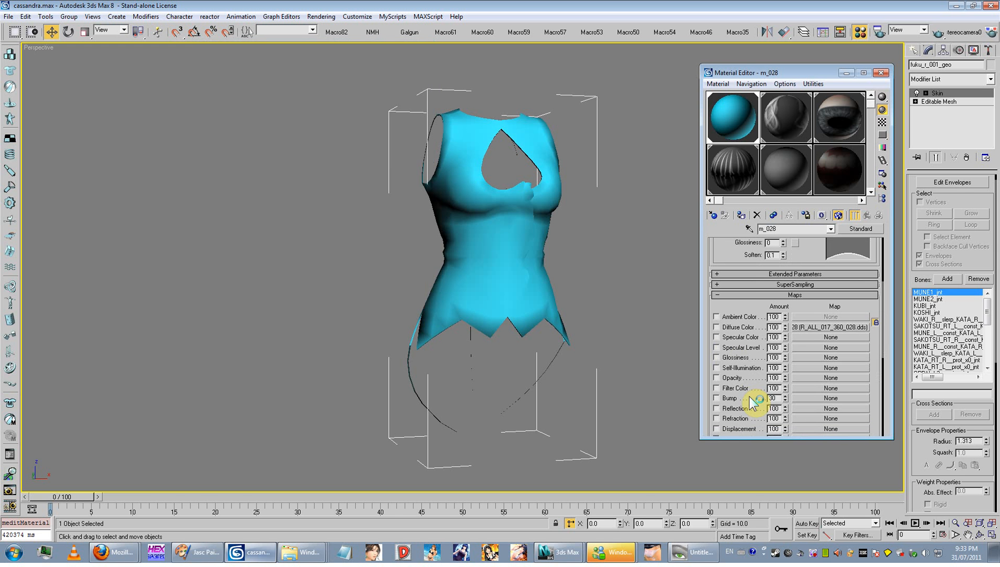
left_click(726, 328)
scroll(728, 324, "up", 1)
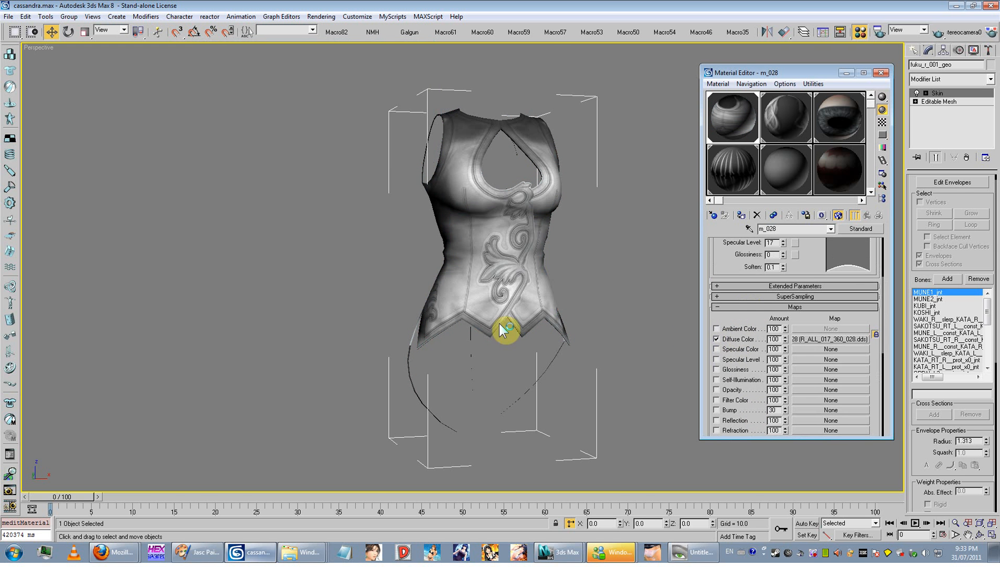
scroll(500, 322, "up", 3)
middle_click_drag(500, 323, 516, 383)
scroll(434, 351, "down", 2)
scroll(520, 379, "up", 3)
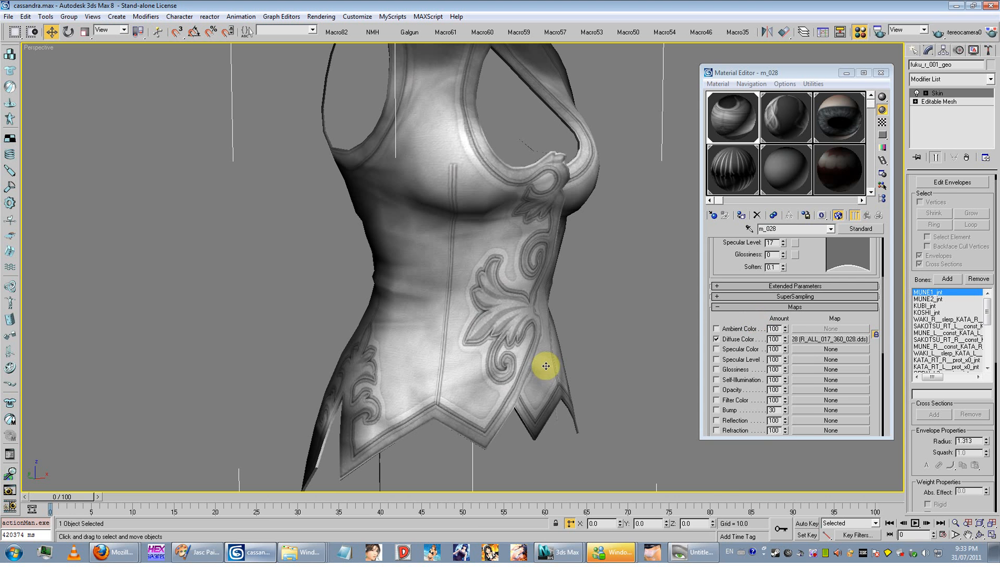
- Compare the grey torso texture with the costume colours in the reference screenshot Untitled 1 40.jpg in ACDSee, and deselect the torso mesh
left_click(693, 552)
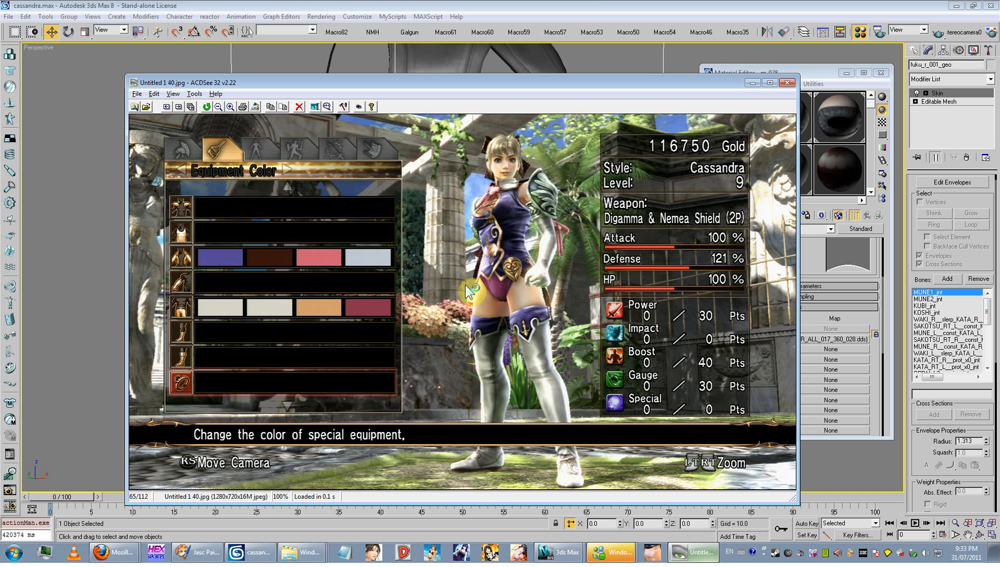
left_click(598, 5)
middle_click_drag(469, 246, 513, 259, "alt")
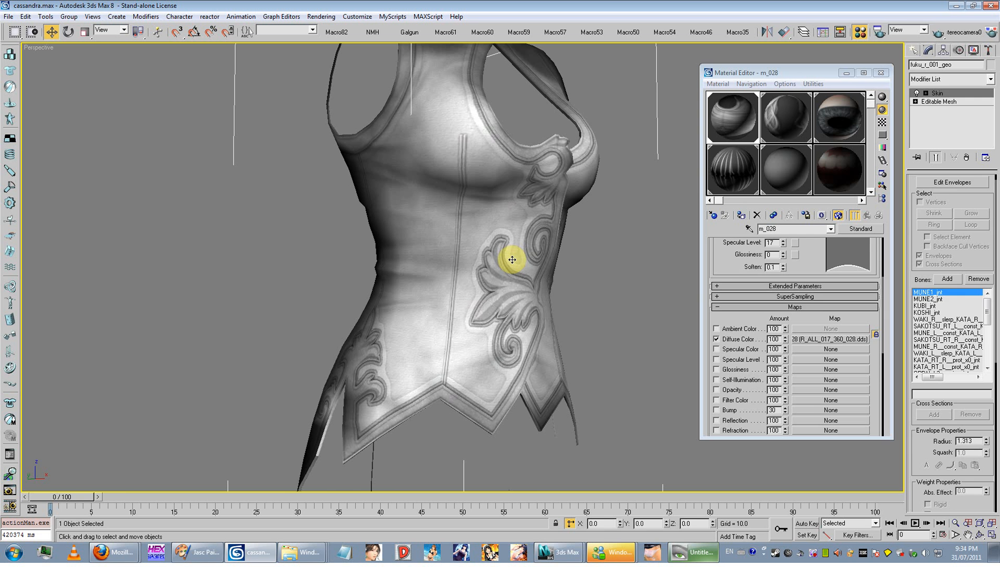
left_click(565, 253)
mouse_move(512, 260)
middle_mouse_down("alt")
mouse_move(565, 254)
mouse_move(521, 255)
middle_mouse_up("alt")
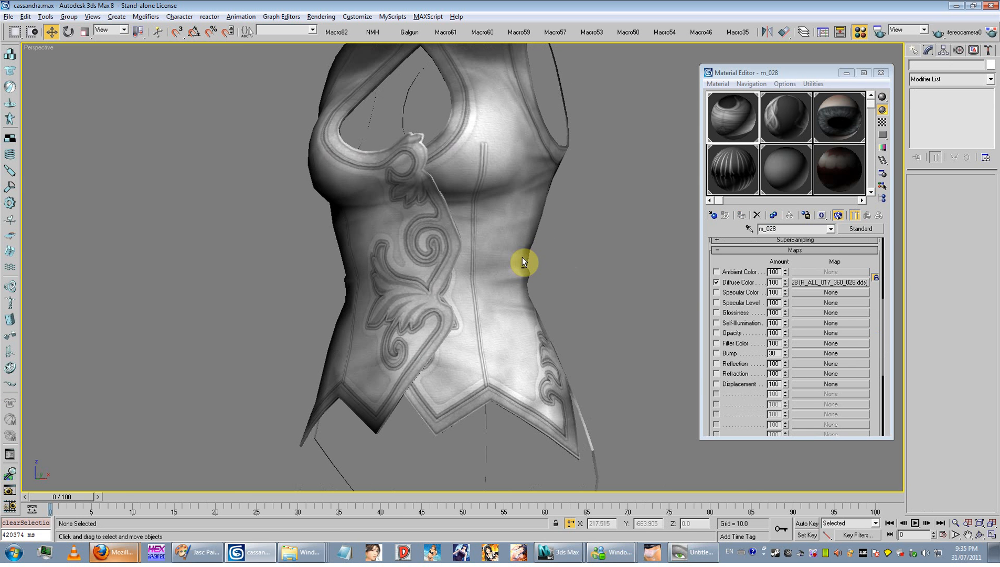
key("alt+Tab")
left_click(487, 262)
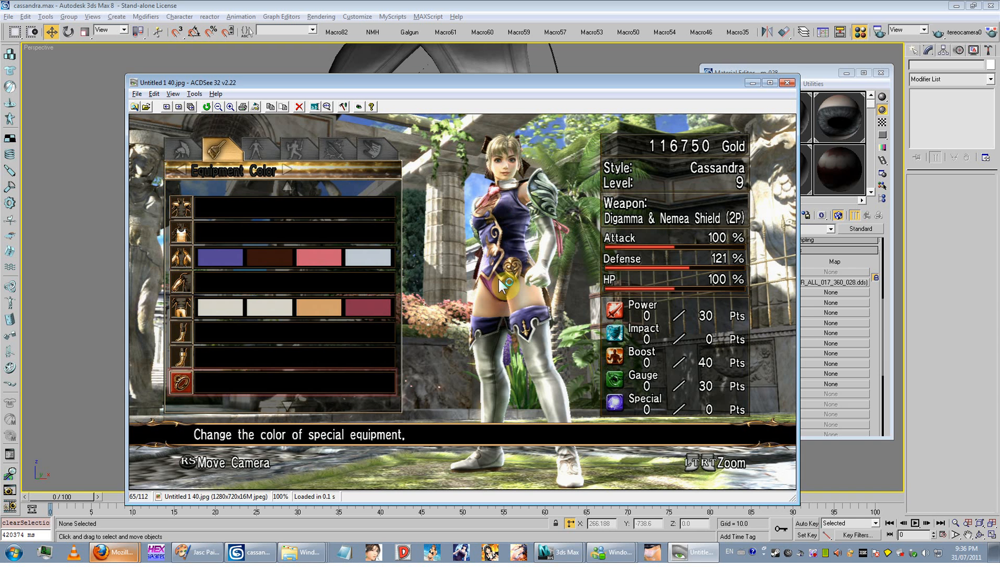
- Switch to Paint Shop Pro, bring R_ALL_017_360_052.dds to the front, and hide its Raster 2 and Raster 1 layers
key("alt+Tab")
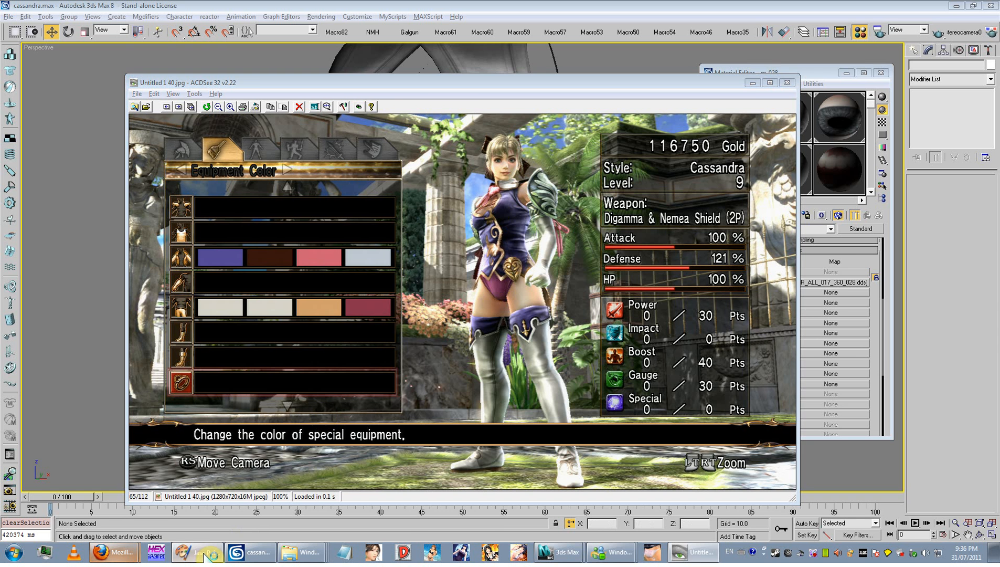
scroll(364, 368, "down", 2)
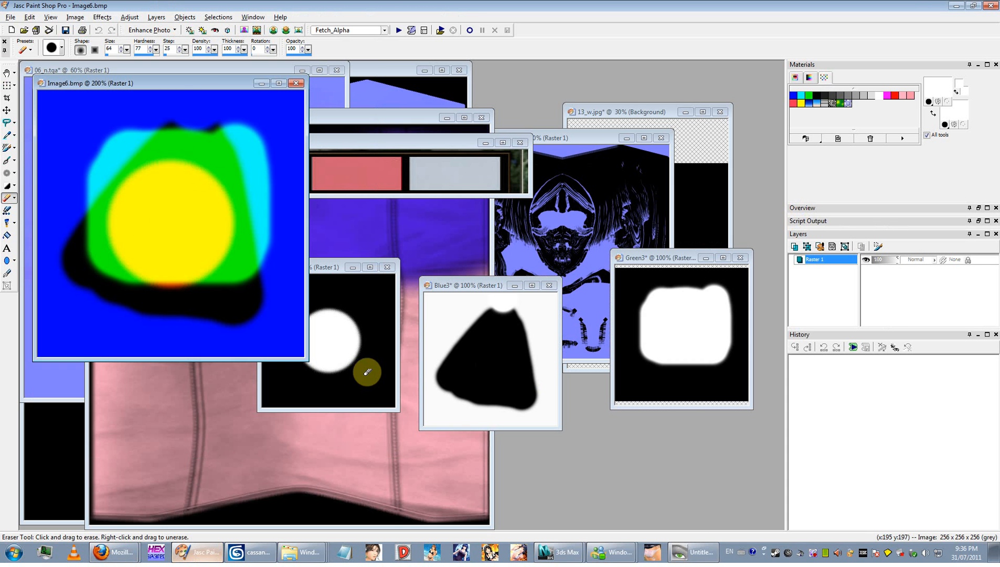
left_click(239, 332)
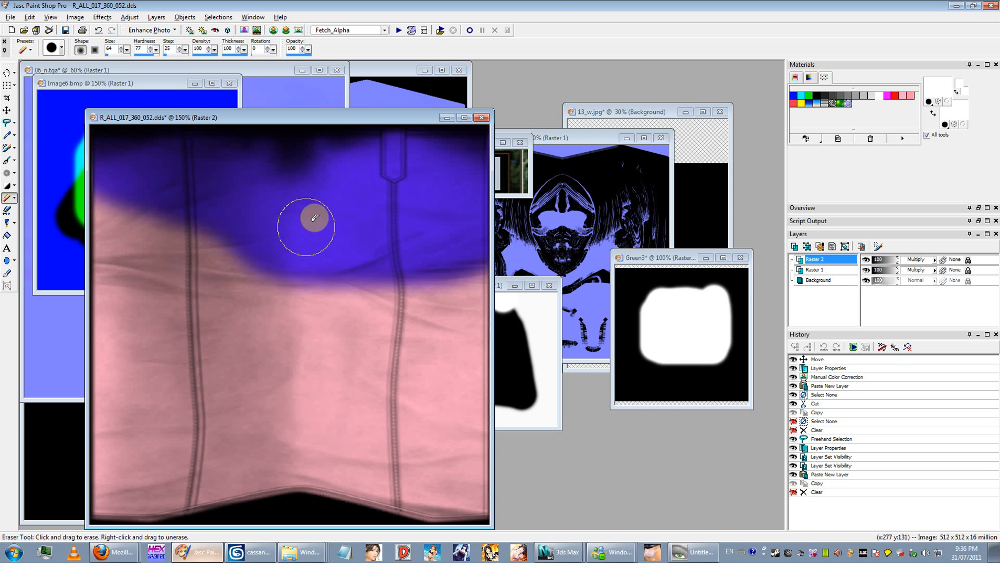
left_click(866, 259)
left_click(866, 270)
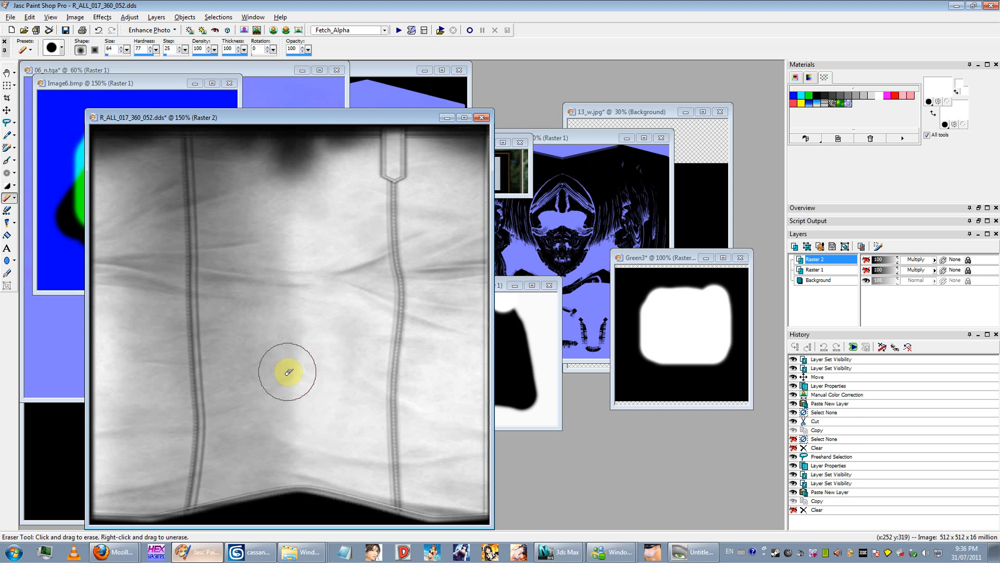
- Set the blend modes of Raster 2 and Raster 1 to Normal and make both layers visible
left_click(919, 260)
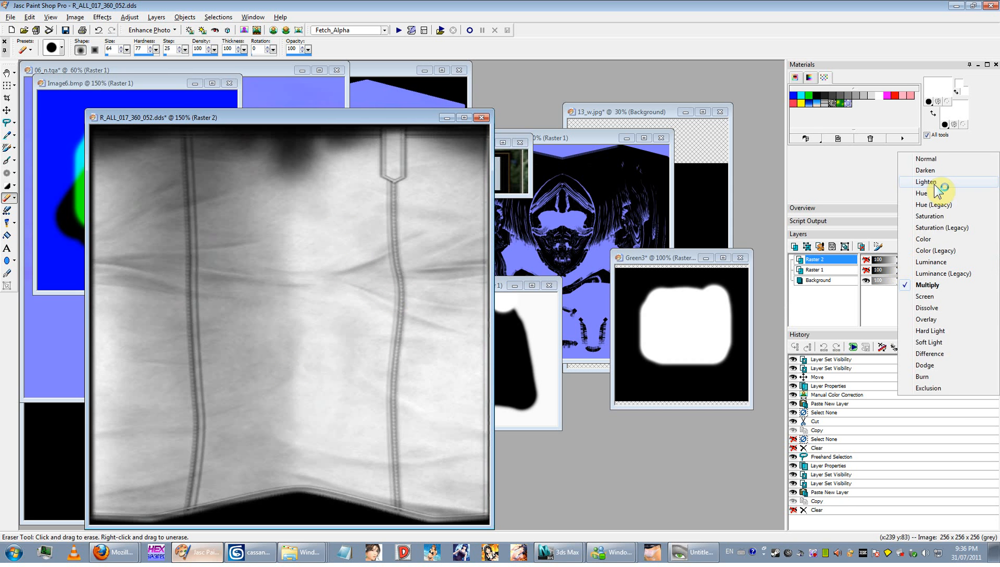
left_click(940, 160)
left_click(866, 259)
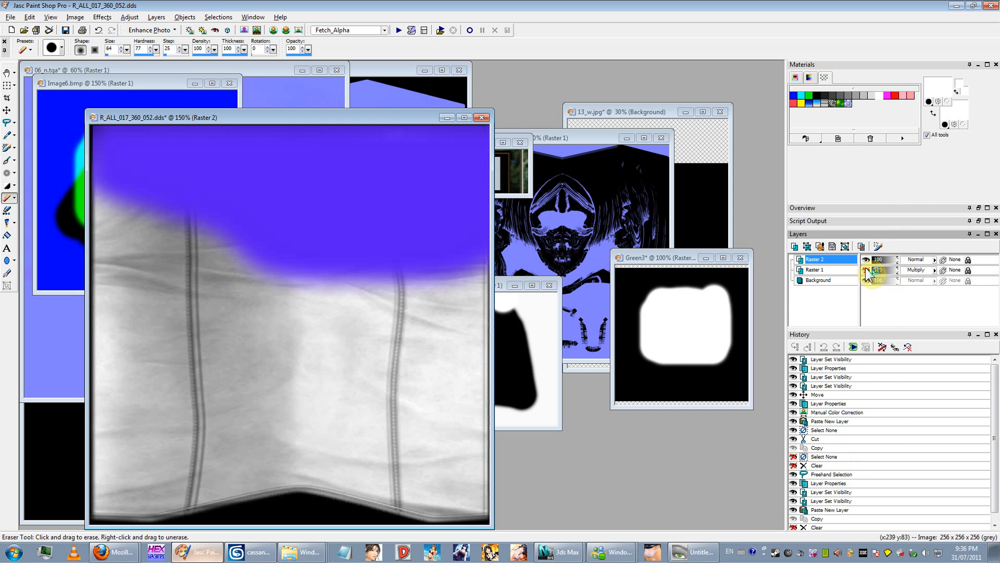
left_click(866, 270)
left_click(919, 270)
left_click(934, 168)
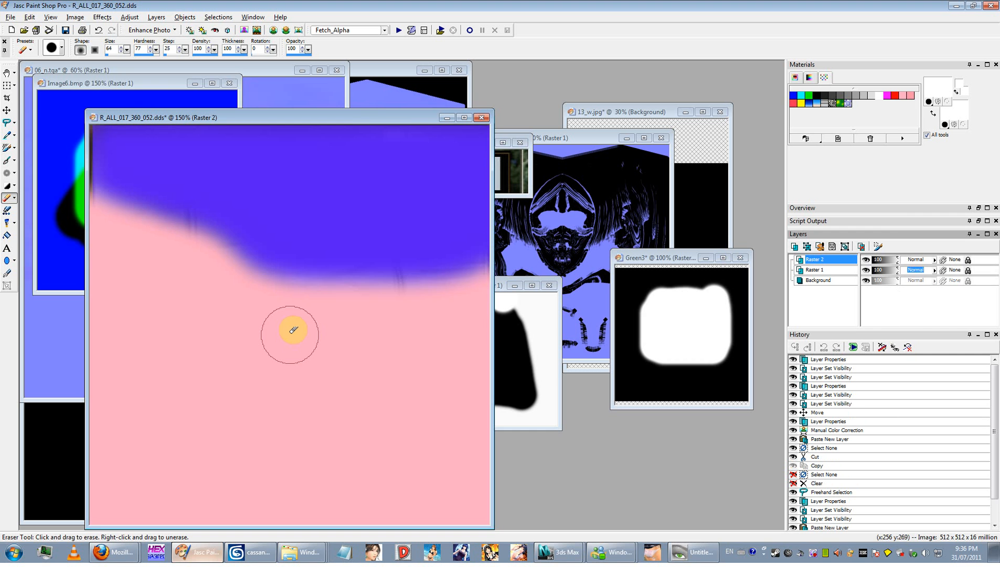
scroll(294, 329, "down", 1)
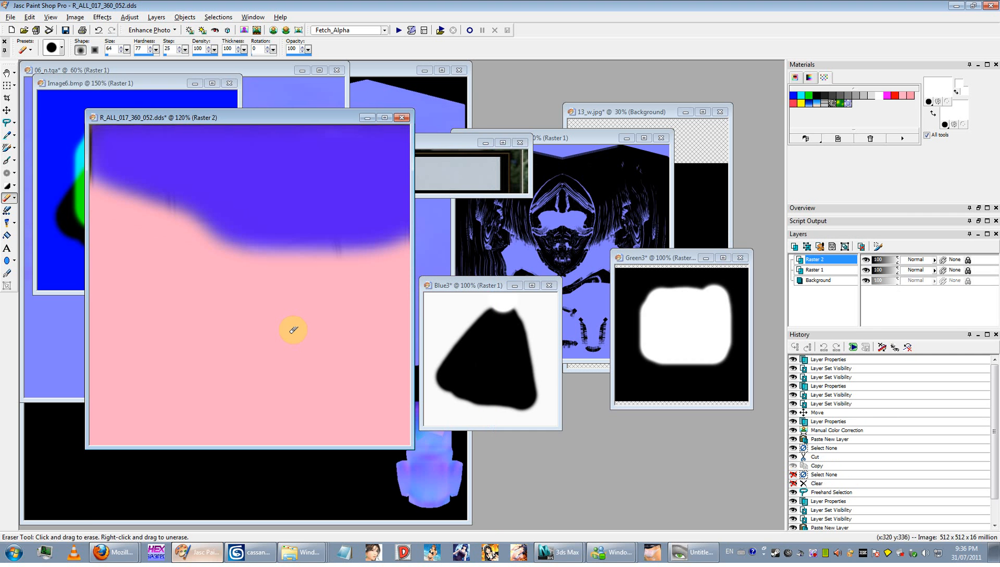
- Set the blend modes of Raster 2 and Raster 1 to Multiply and inspect the coloured texture up close
left_click(918, 259)
left_click(942, 393)
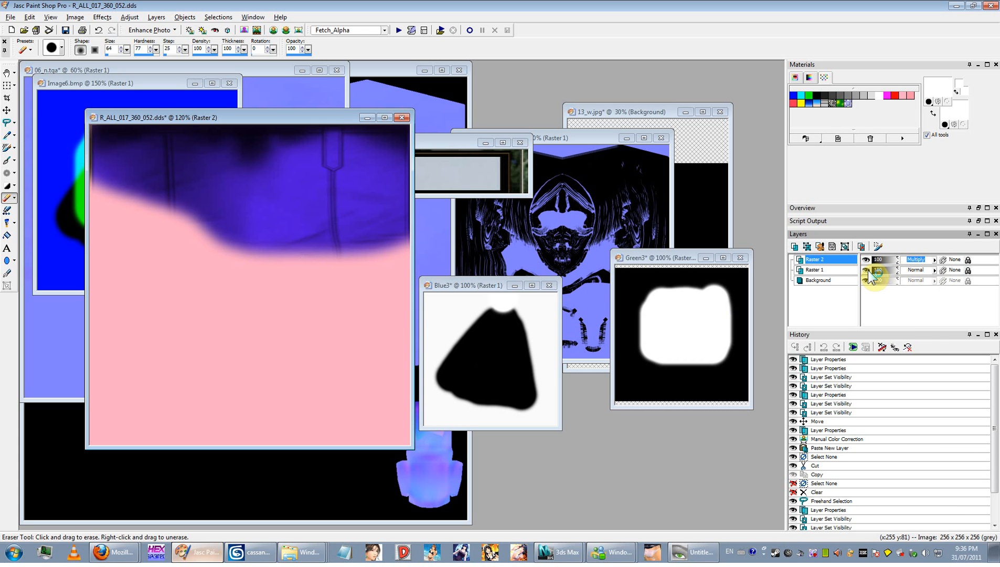
left_click(918, 270)
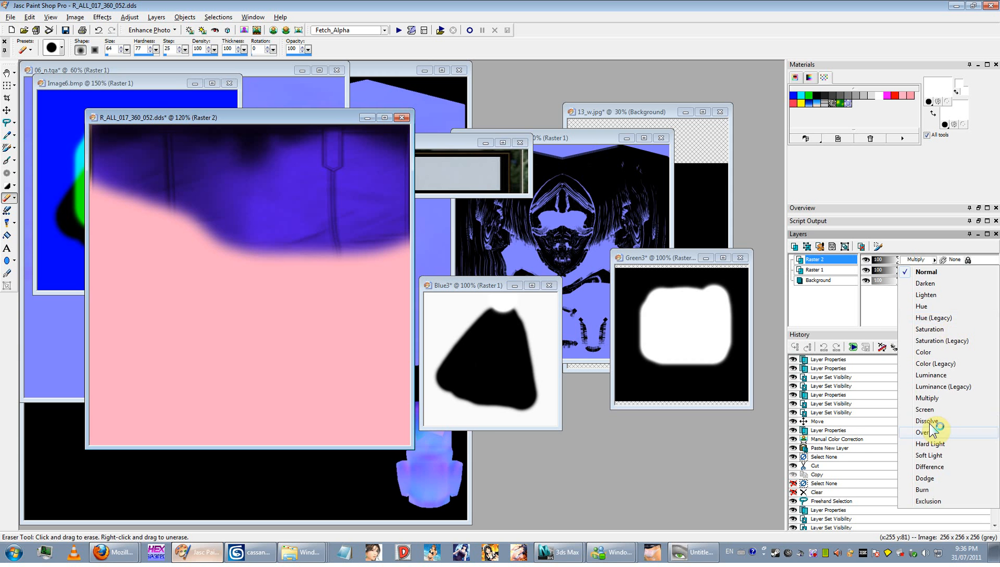
left_click(928, 397)
scroll(308, 340, "up", 2)
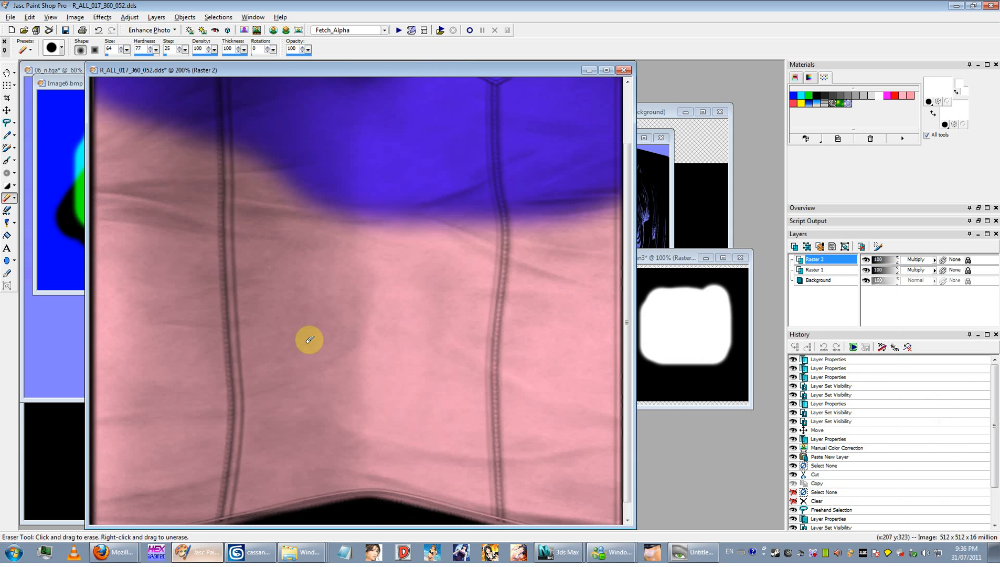
scroll(308, 339, "down", 2)
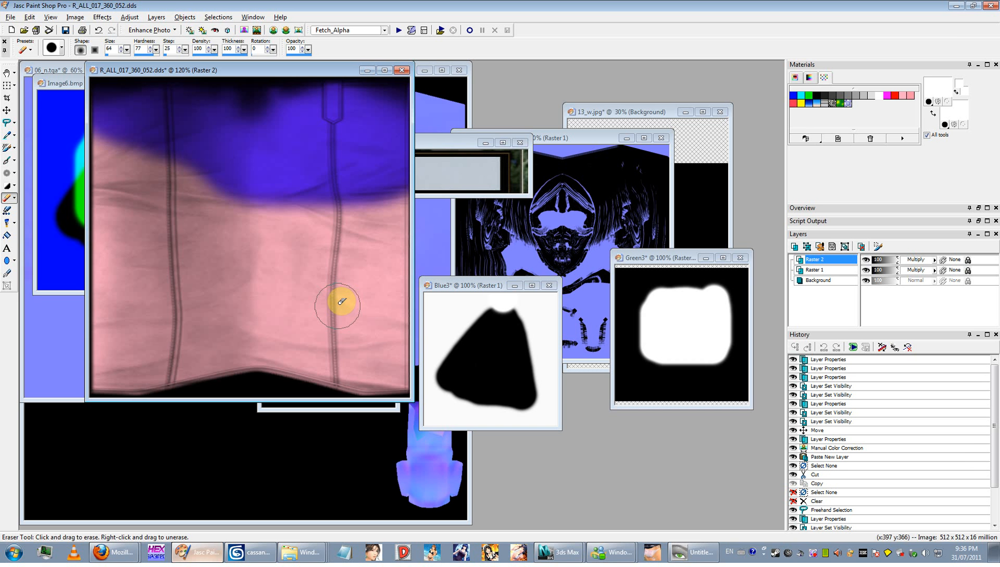
- Switch to 3ds Max and look up which bitmap file the torso material's diffuse colour map uses
left_click(956, 5)
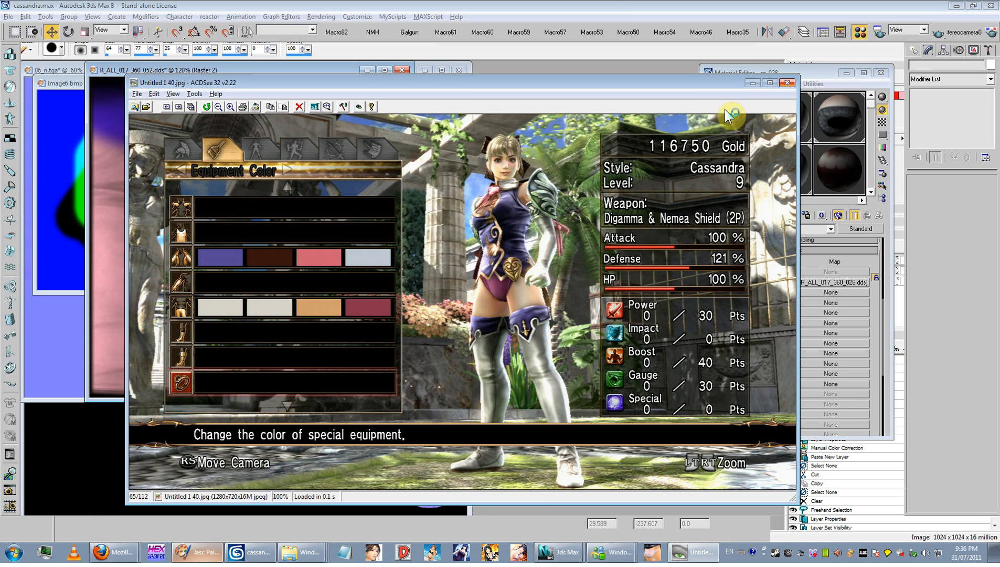
left_click(632, 6)
middle_click_drag(418, 230, 493, 261, "alt")
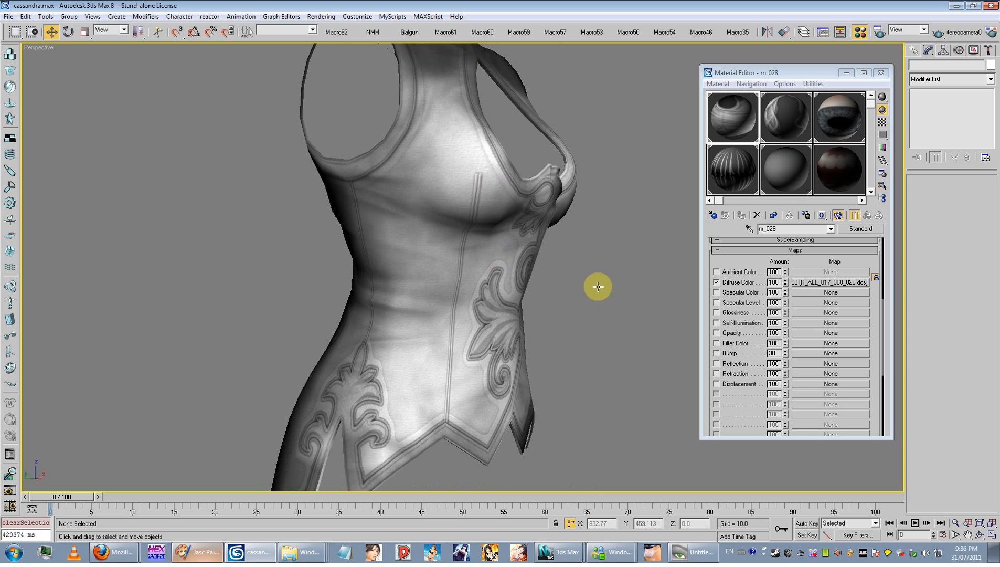
left_click(817, 282)
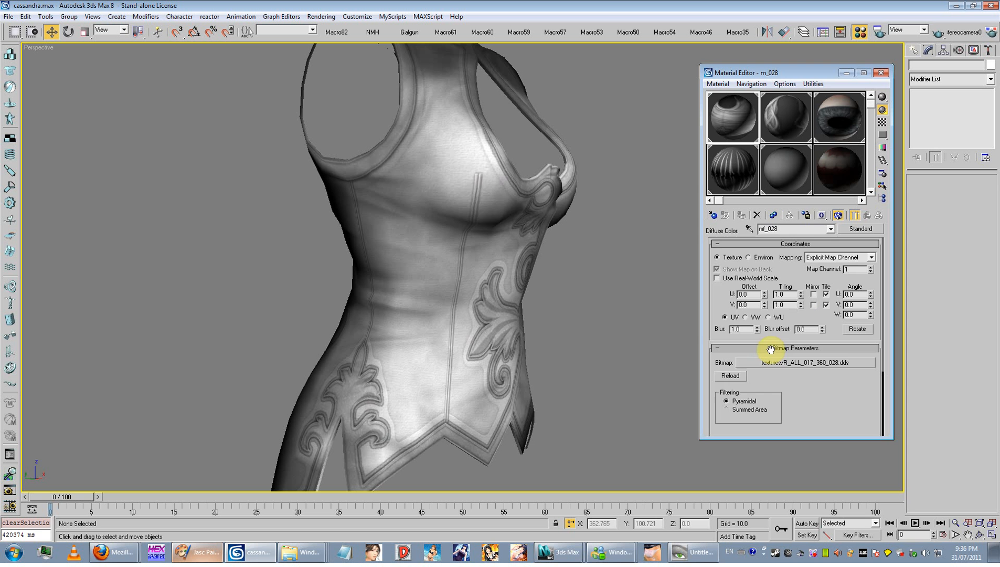
left_click(777, 364)
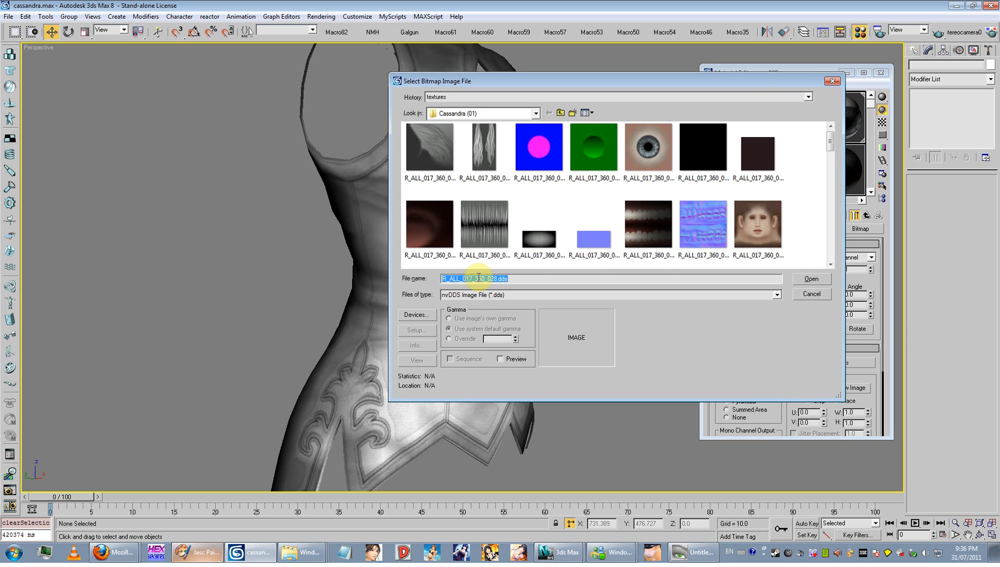
left_click(811, 294)
- View R_ALL_017_360_028.dds from the Cassandra (01) folder in WTV, inspect its alpha channel, and return to 3ds Max
key("alt+Tab")
key("alt+Tab")
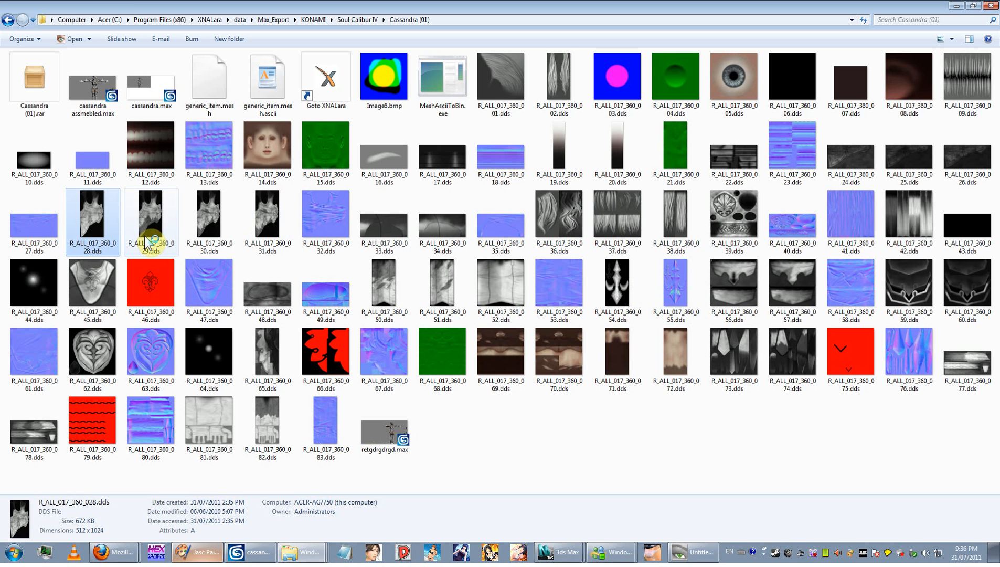
double_click(100, 254)
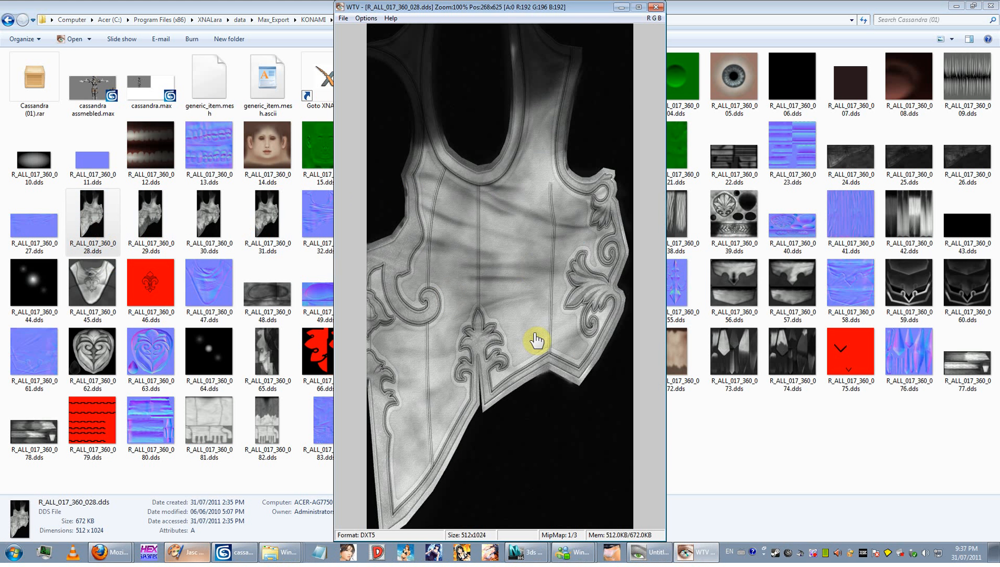
key("a")
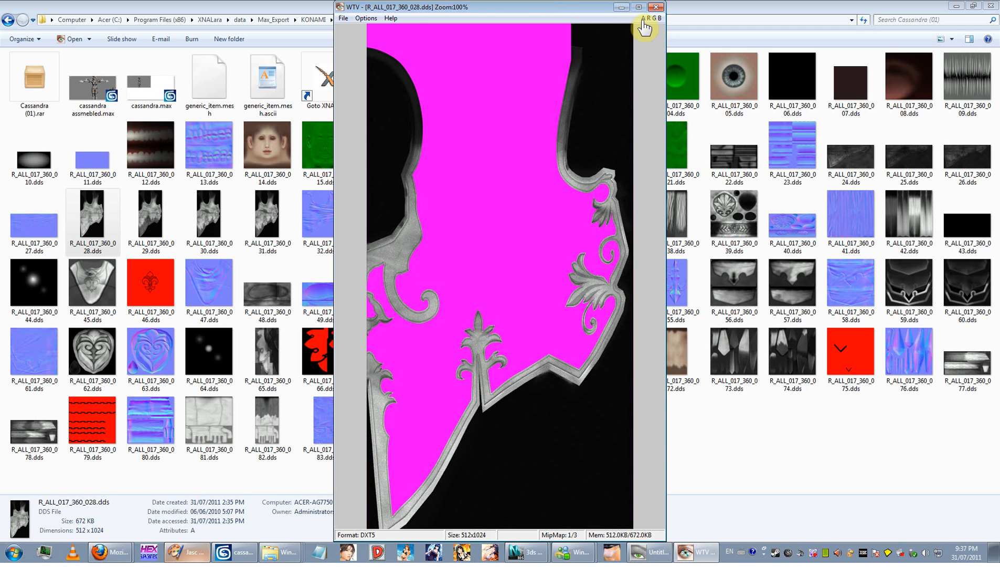
left_click(656, 6)
key("alt+Tab")
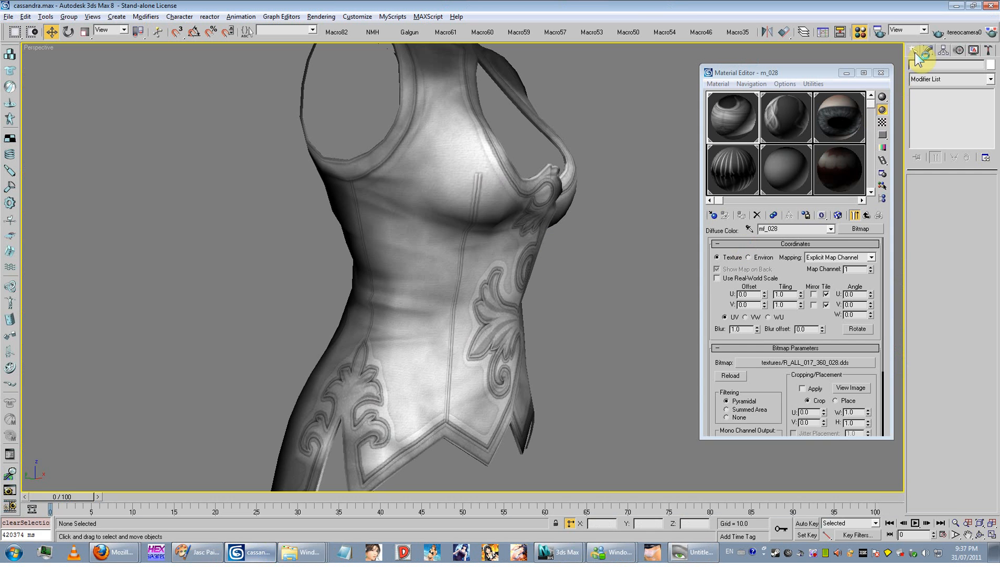
left_click(915, 51)
left_click(919, 115)
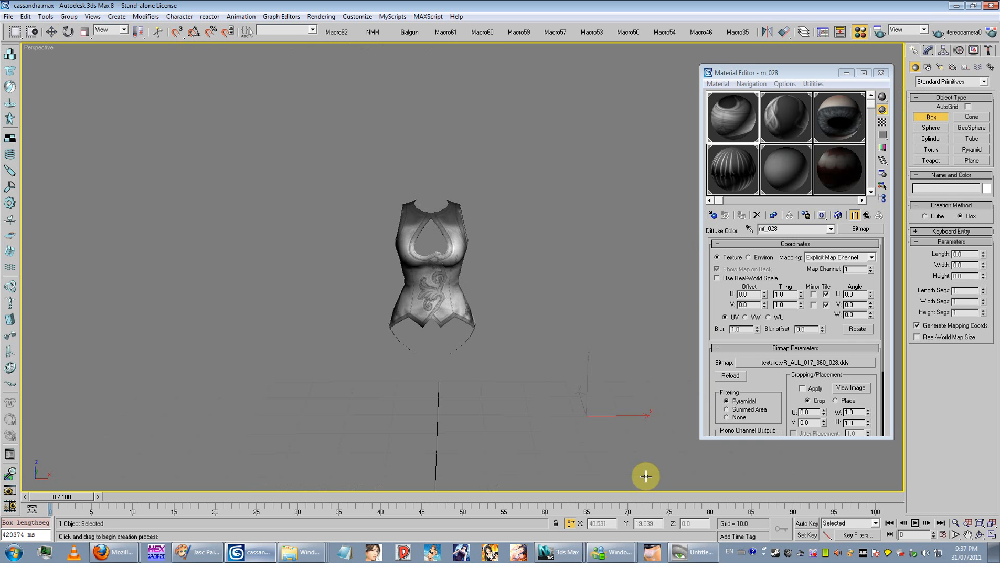
scroll(624, 430, "down", 6)
middle_click_drag(663, 408, 552, 400, "alt")
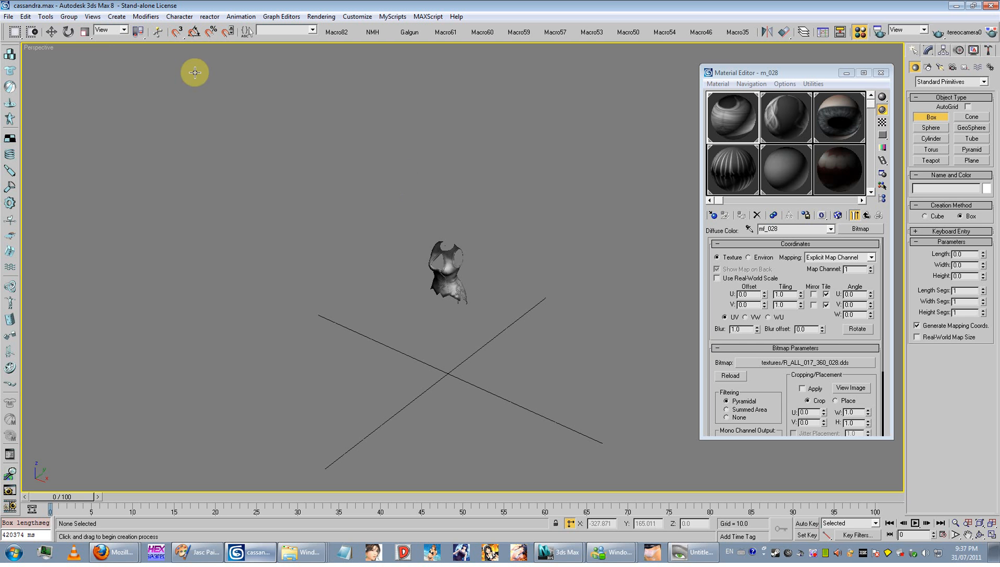
- Clone the torso mesh fuku_r_001_geo along the X axis, placing the copy beside the original
left_click(51, 32)
middle_click_drag(349, 260, 589, 284, "alt")
left_click(436, 290)
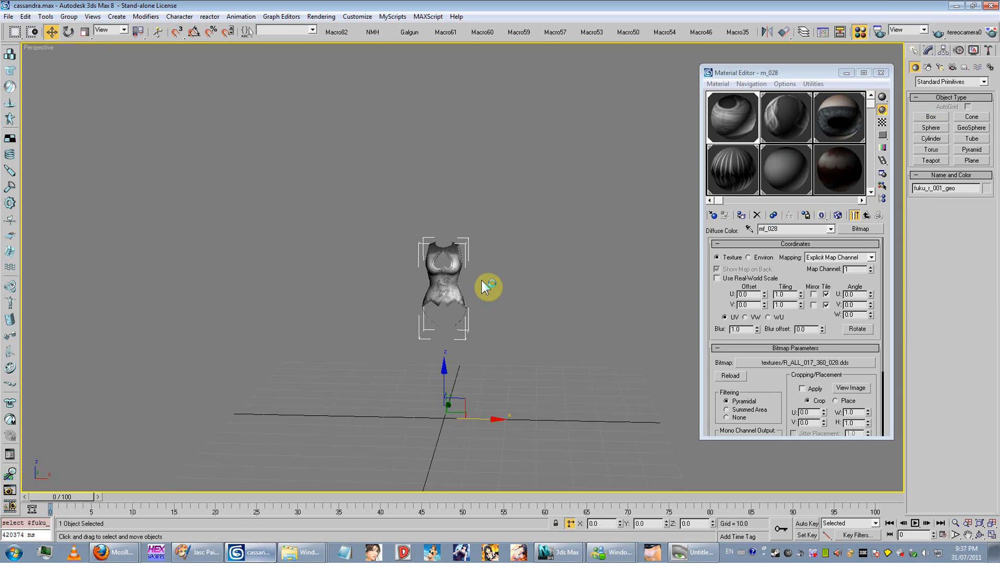
scroll(491, 315, "up", 3)
middle_click_drag(498, 346, 489, 270)
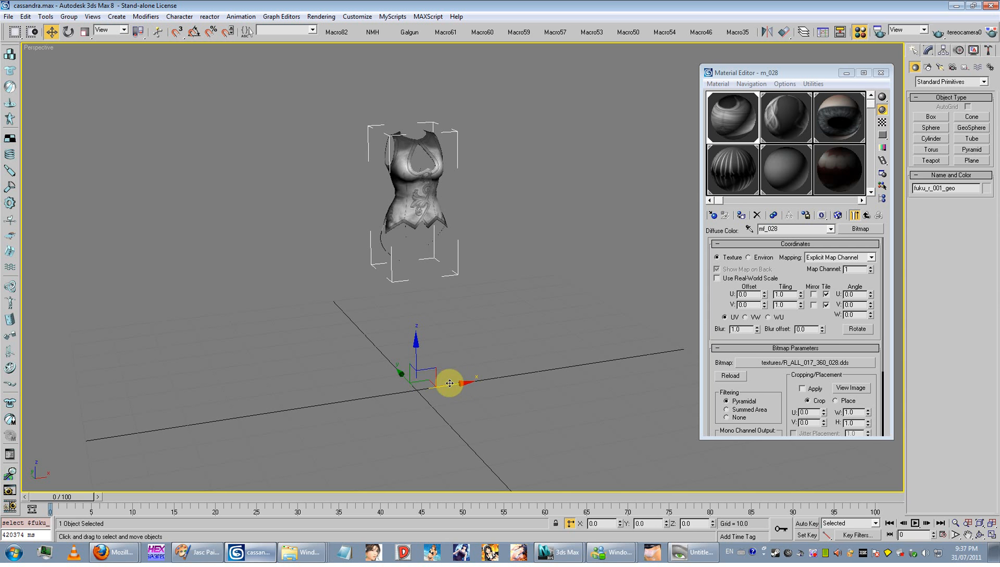
left_click_drag(447, 381, 586, 355, "shift")
left_click(465, 317)
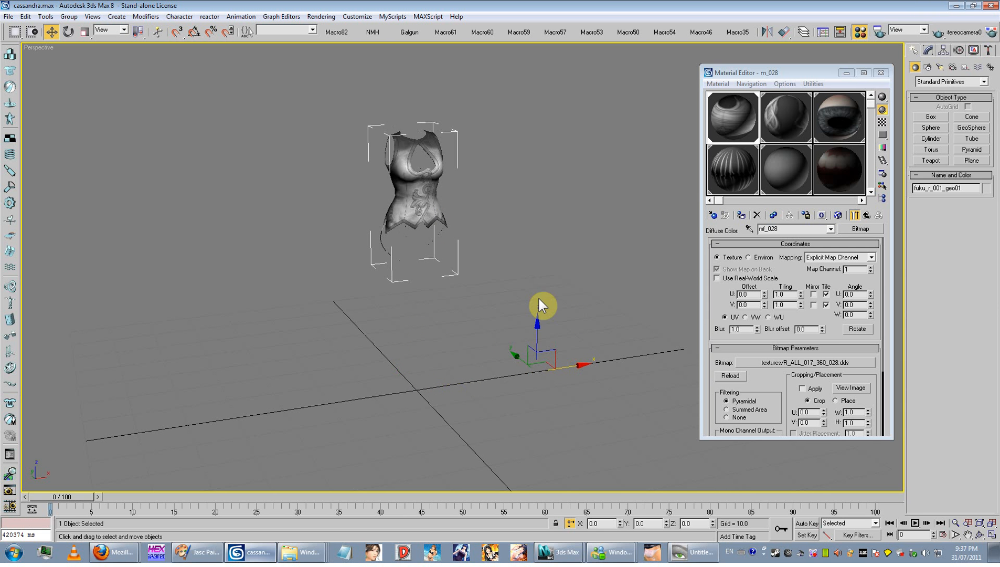
- Delete the Skin modifier from the copied torso and view both torsos side by side
left_click(928, 50)
left_click(967, 157)
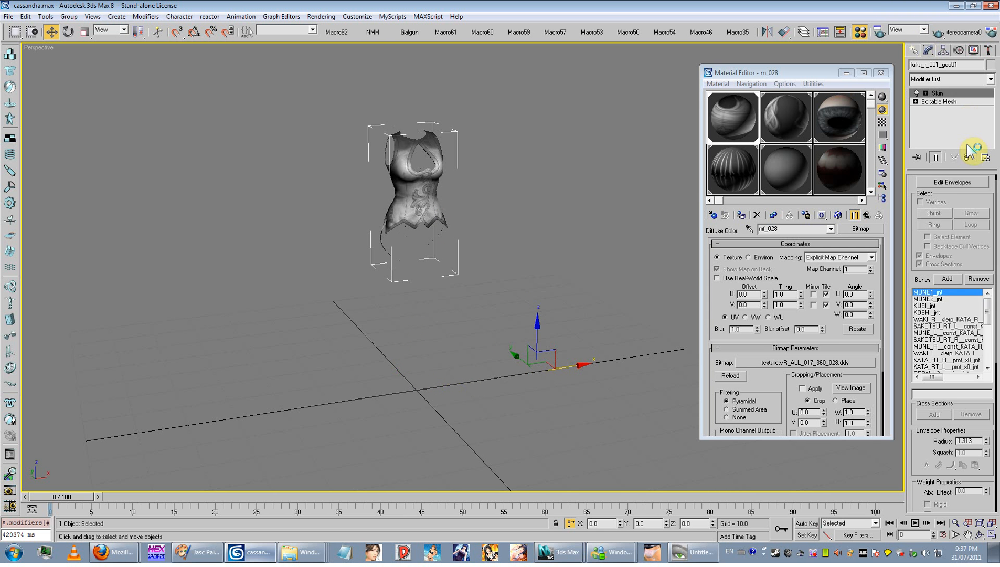
scroll(541, 279, "up", 2)
middle_click_drag(525, 271, 676, 281, "alt")
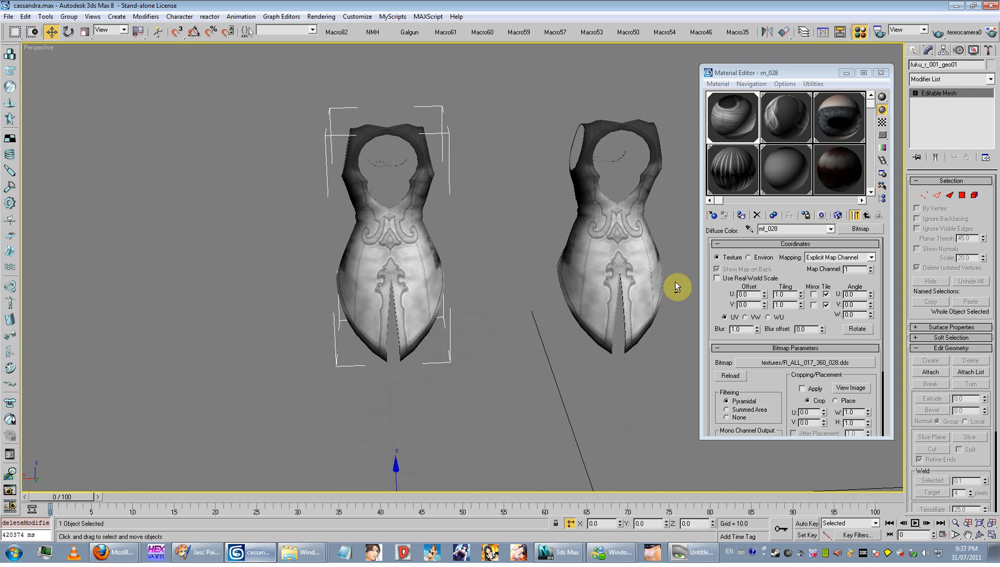
mouse_move(443, 260)
middle_mouse_down("alt")
mouse_move(463, 247)
mouse_move(662, 250)
middle_mouse_up("alt")
middle_click_drag(509, 215, 420, 273)
scroll(420, 274, "up", 4)
scroll(549, 281, "down", 5)
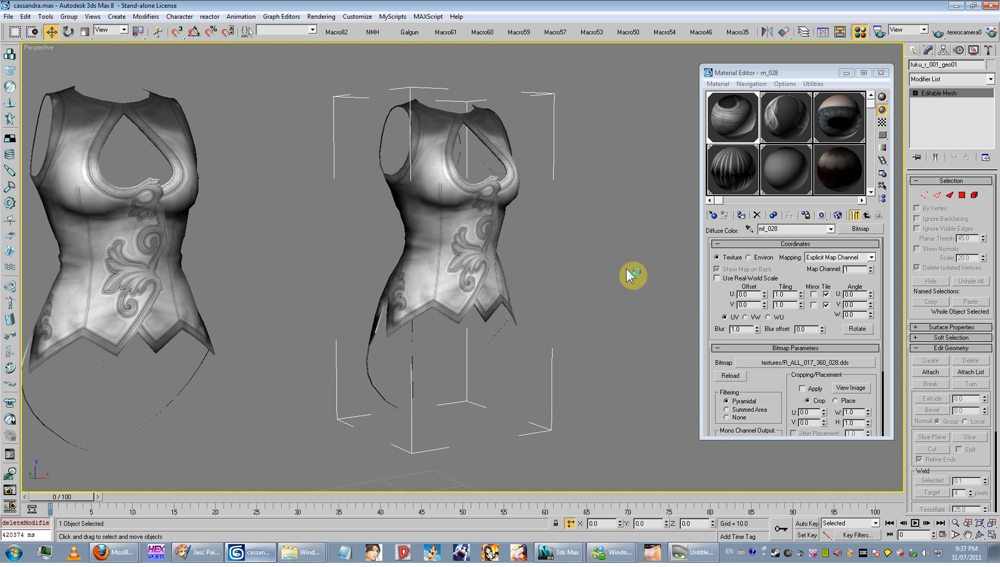
- Apply R_ALL_017_360_028.dds from the texture folder to the copied torso and pick its material into the Material Editor
key("alt+Tab")
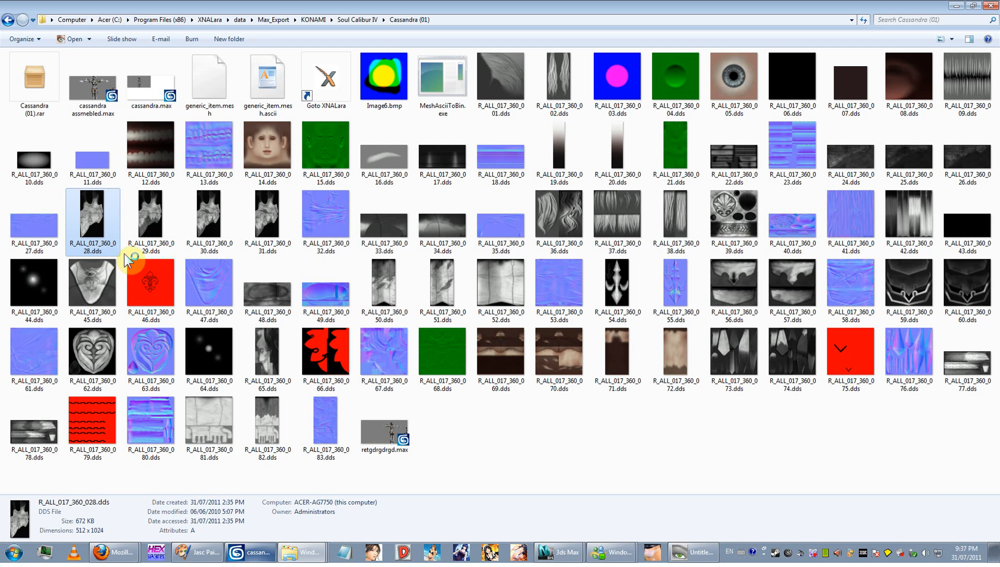
mouse_move(128, 260)
left_mouse_down()
mouse_move(190, 379)
mouse_move(252, 556)
mouse_move(411, 380)
mouse_move(457, 264)
left_mouse_up()
left_click(756, 233)
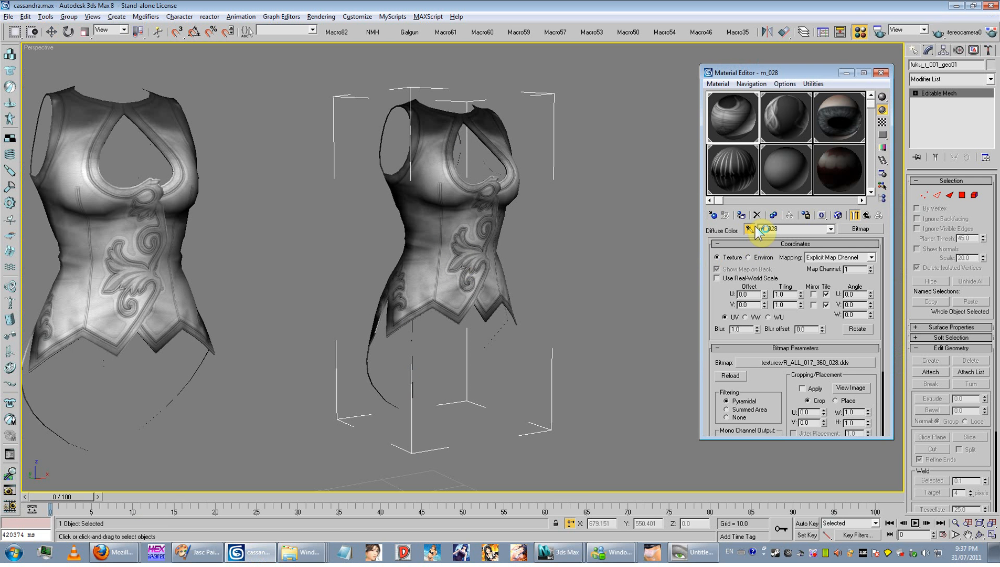
left_click(446, 241)
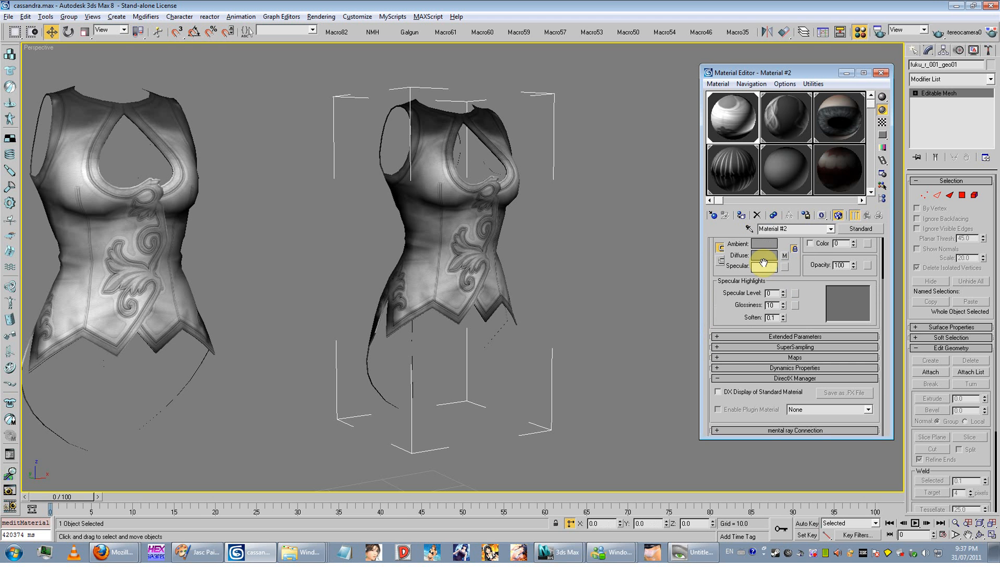
- Set the copy's diffuse bitmap to Alpha mono output and Alpha as Gray RGB output, disable Premultiplied Alpha, and compare both torsos
left_click(774, 359)
left_click(816, 278)
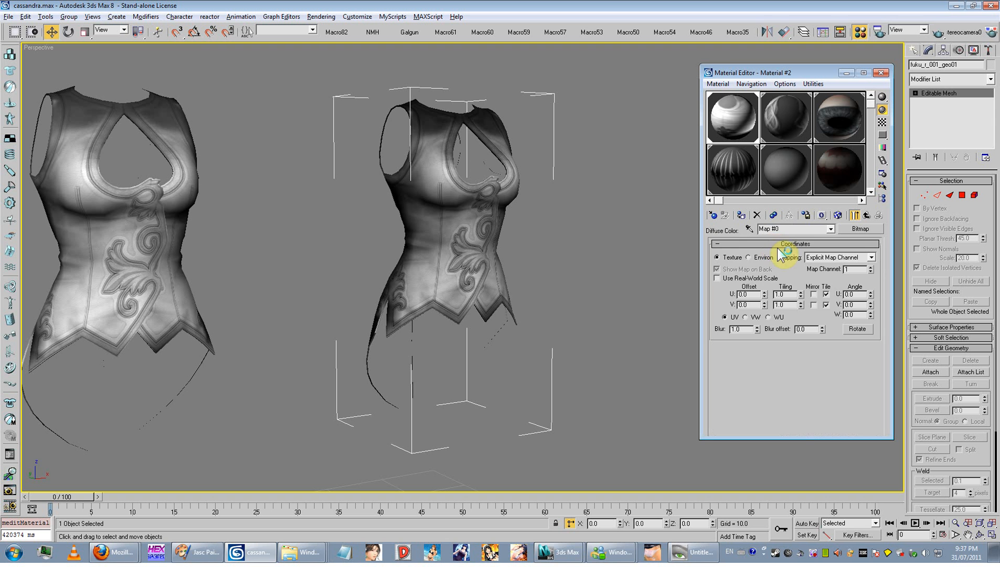
key("Up")
mouse_move(817, 259)
left_mouse_down()
mouse_move(792, 445)
mouse_move(818, 357)
mouse_move(832, 253)
left_mouse_up()
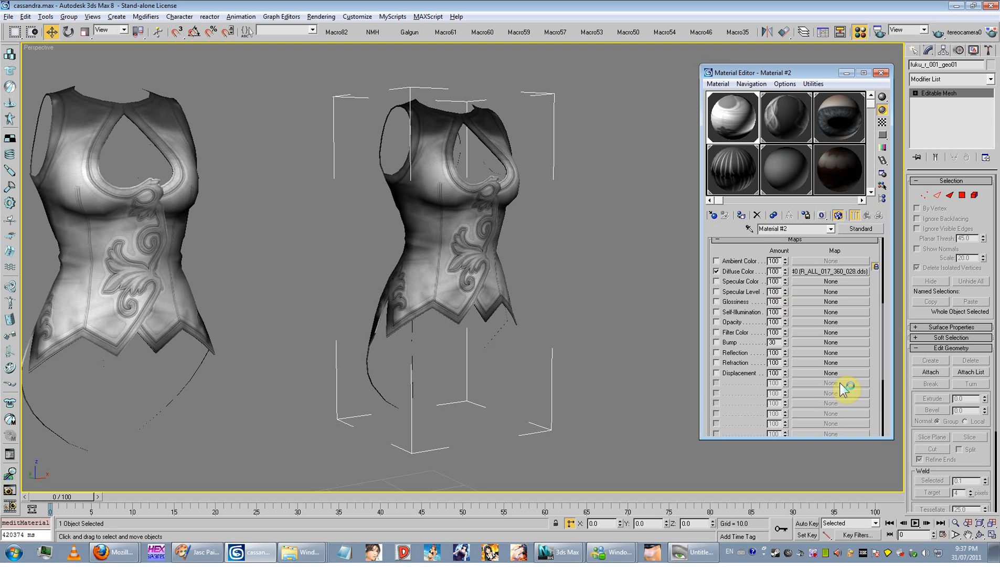
left_click(808, 273)
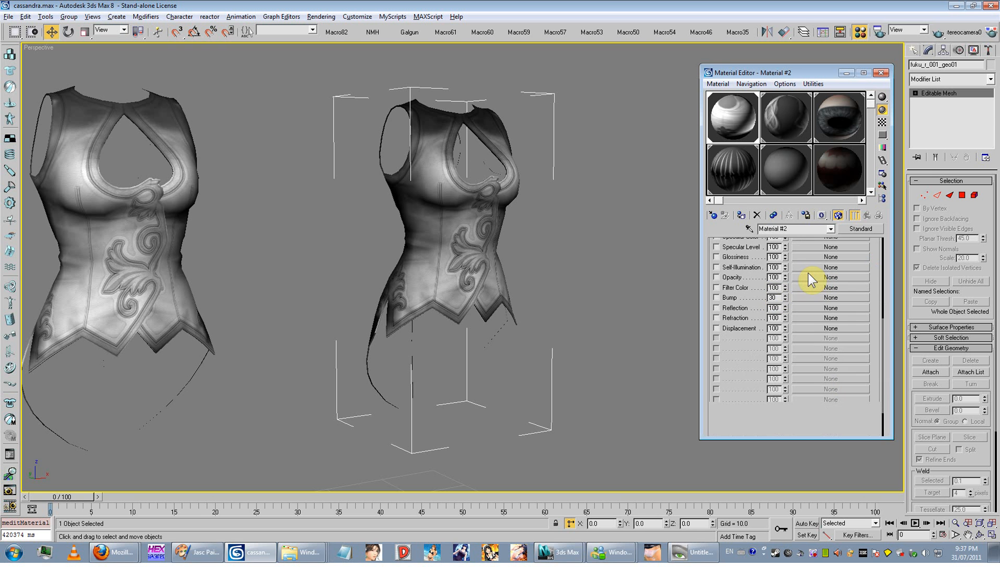
left_click_drag(752, 390, 783, 257)
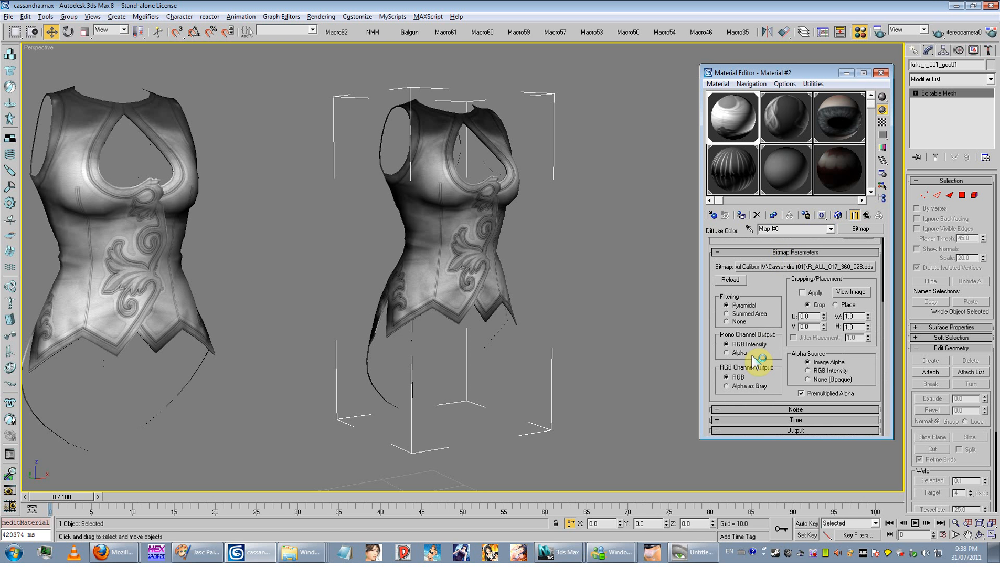
left_click(739, 352)
left_click(747, 389)
left_click(808, 395)
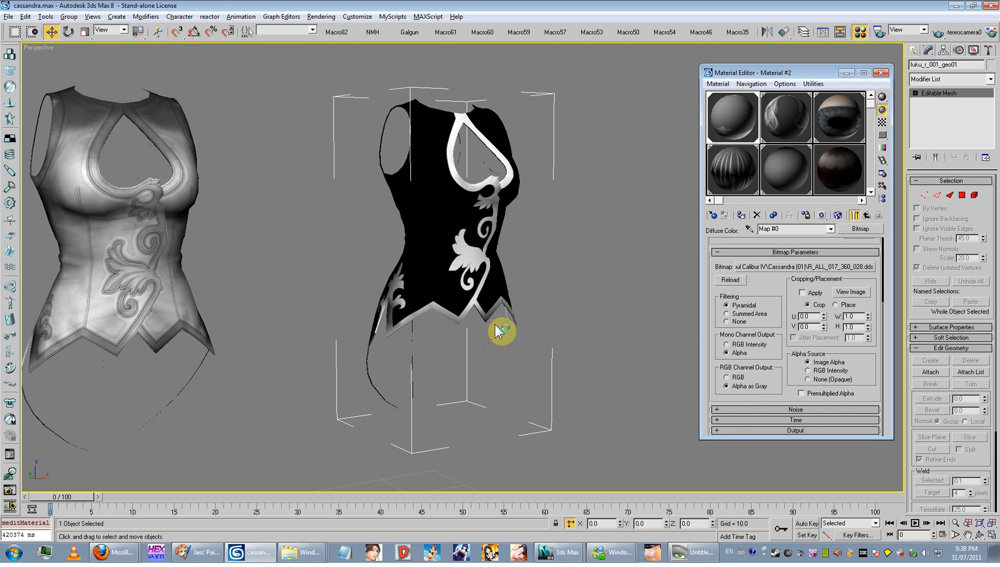
middle_click_drag(495, 324, 513, 315, "alt")
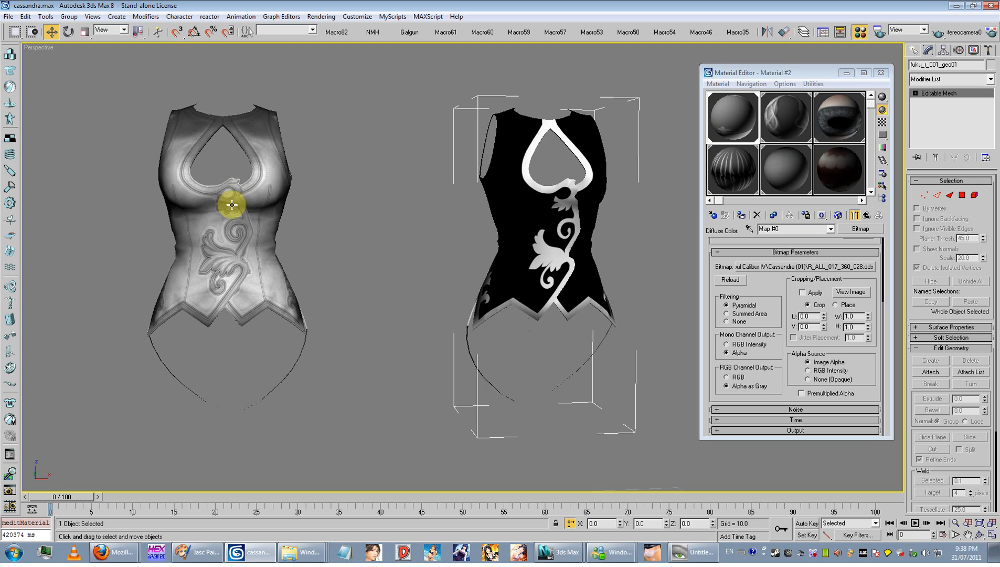
middle_click_drag(458, 283, 590, 266, "alt")
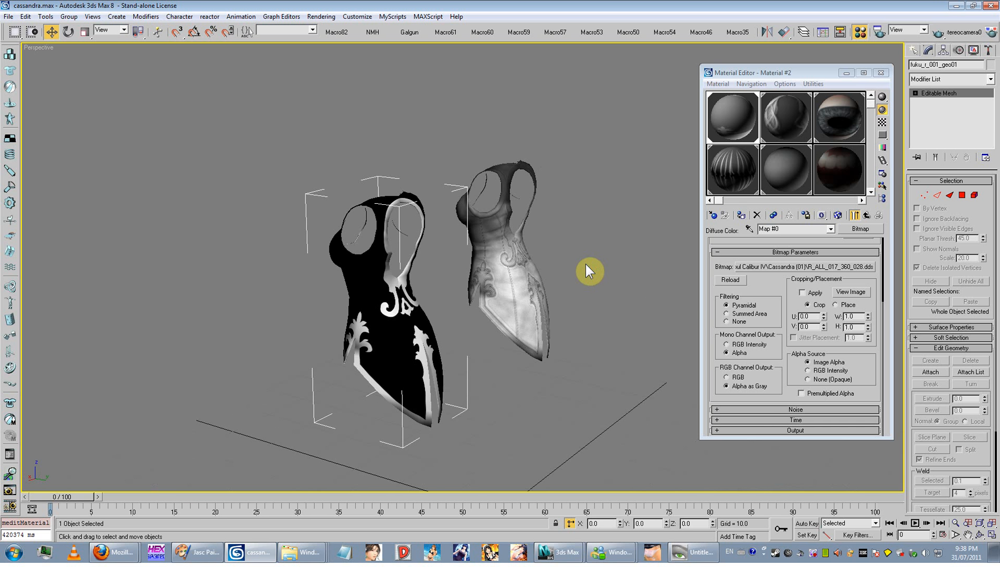
- Switch to the Cassandra (01) folder and compare the mask images Image6.bmp and R_ALL_017_360_003.dds
key("alt+Tab")
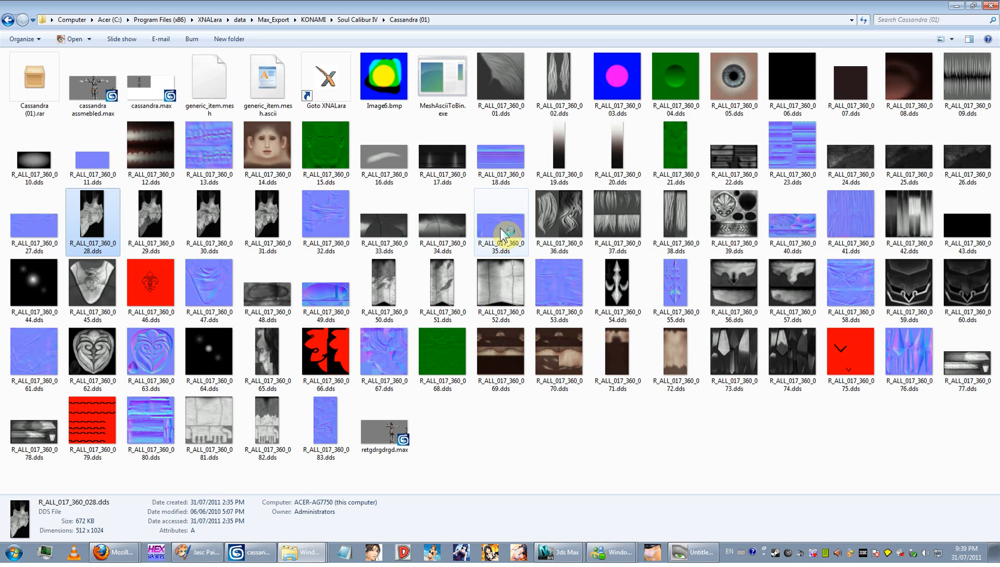
left_click(386, 79)
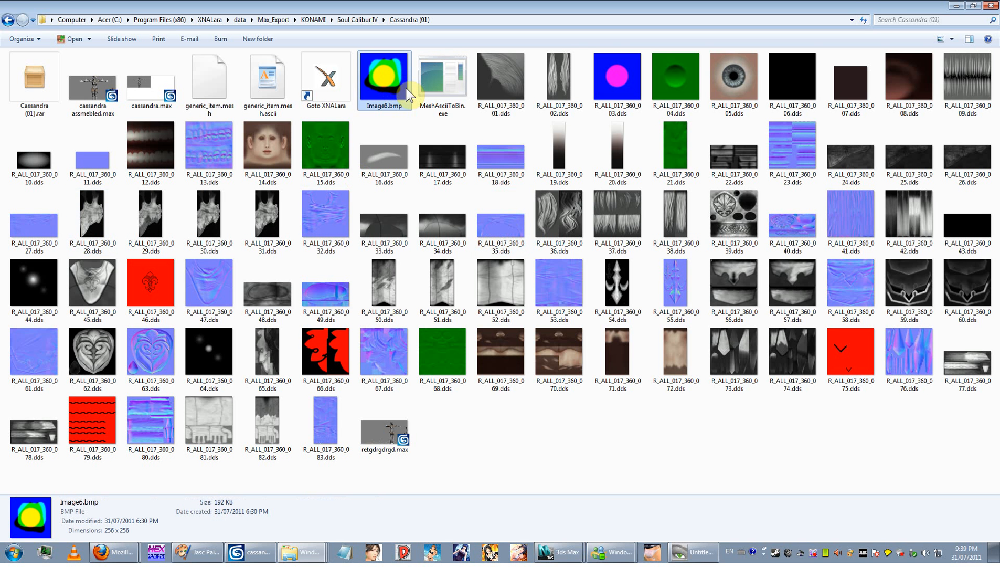
left_click(625, 101)
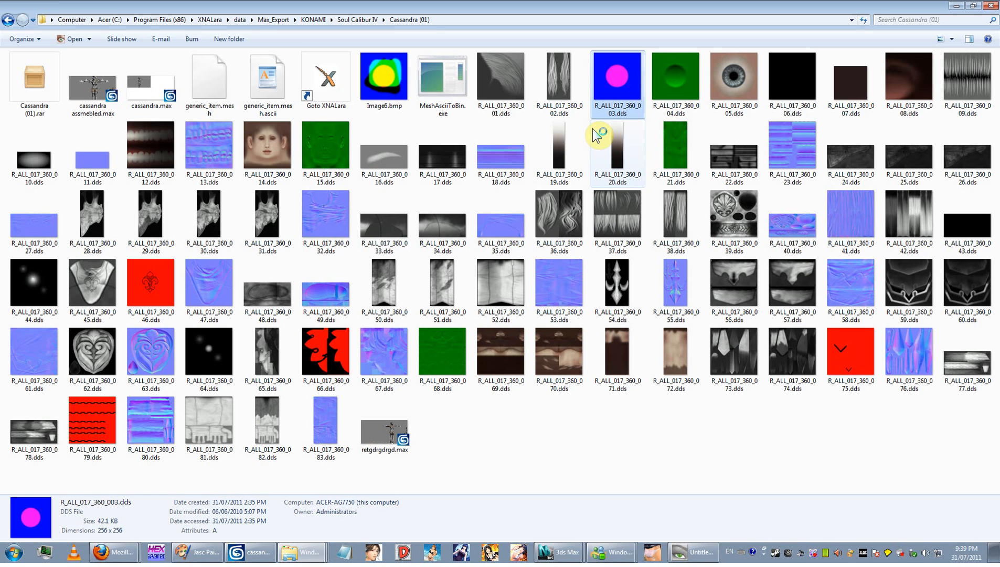
left_click(389, 87)
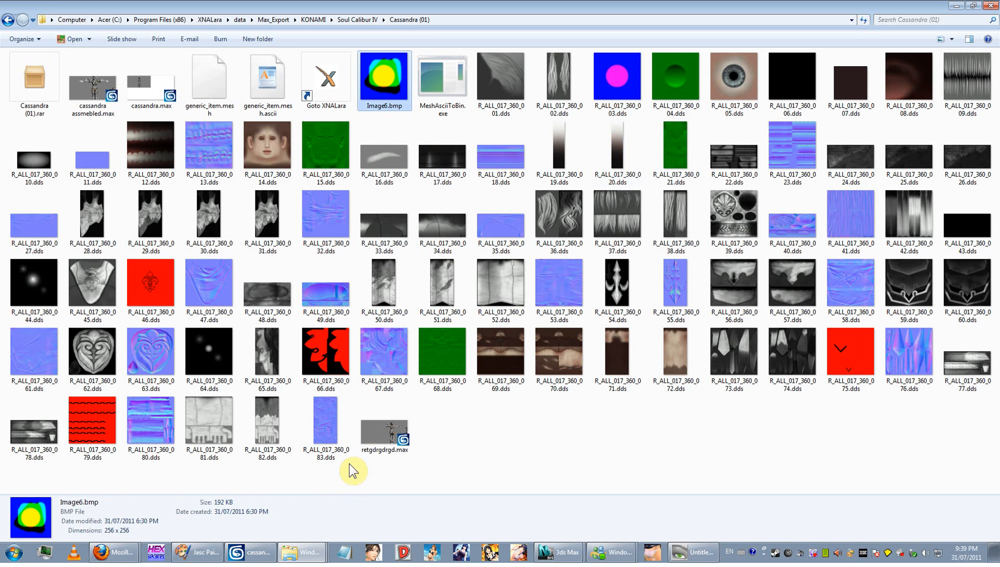
- Open Image6.bmp in Paint Shop Pro, split it into RGB channels and spread out the channel images to compare them
mouse_move(350, 464)
left_mouse_down()
mouse_move(193, 557)
mouse_move(314, 378)
mouse_move(157, 108)
left_mouse_up()
left_click(75, 17)
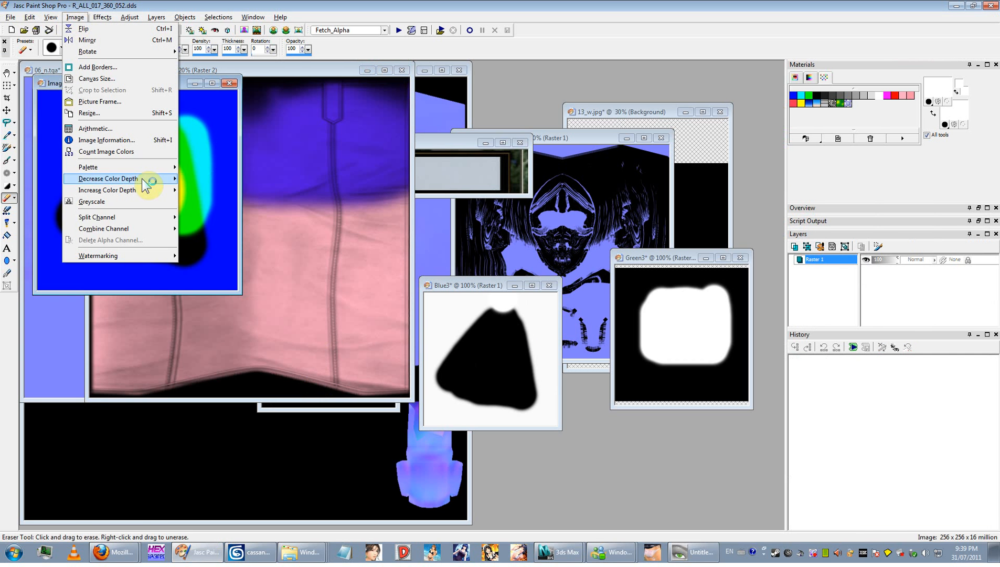
mouse_move(157, 217)
left_click(202, 218)
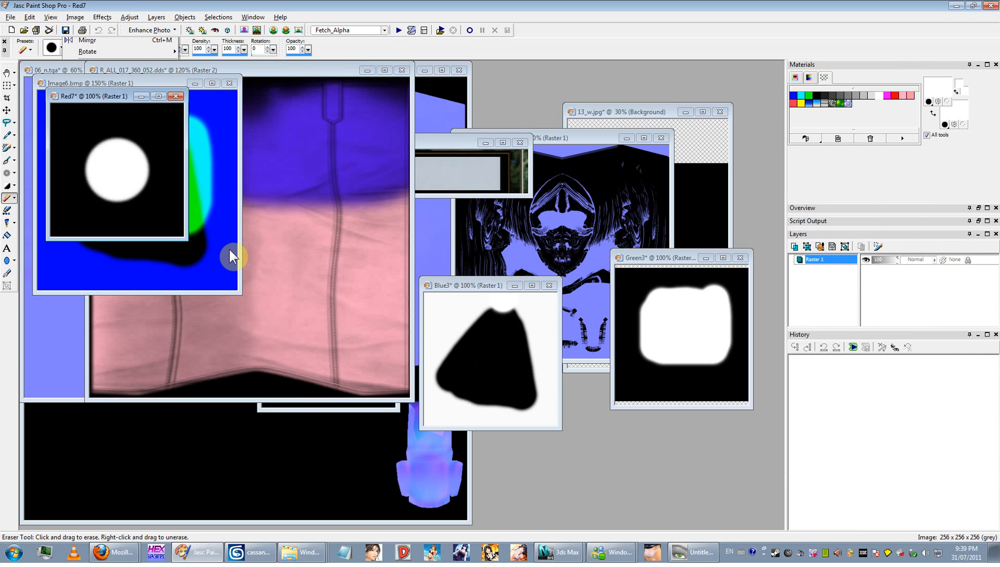
left_click_drag(120, 124, 427, 137)
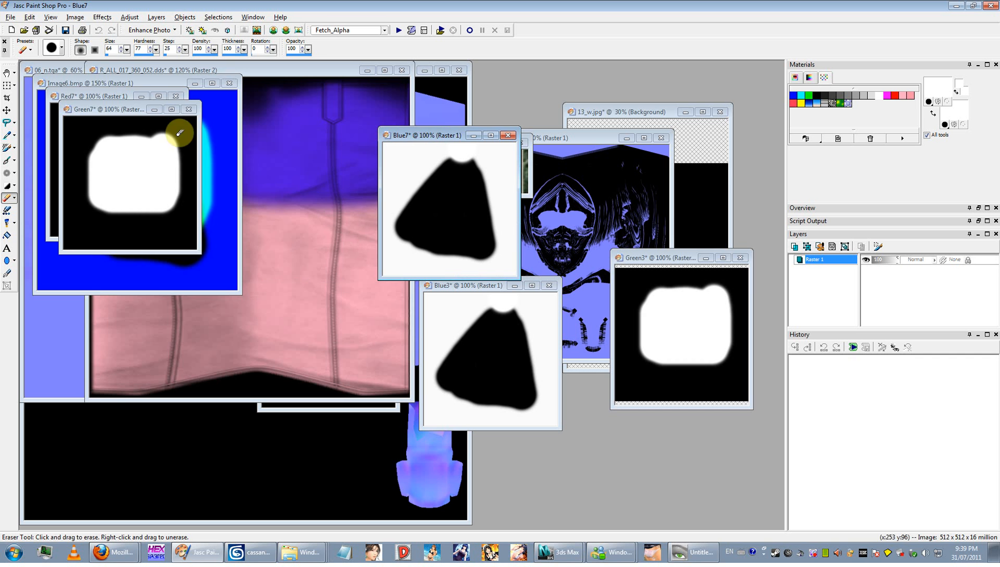
left_click_drag(101, 112, 275, 207)
left_click_drag(98, 98, 474, 303)
left_click(959, 6)
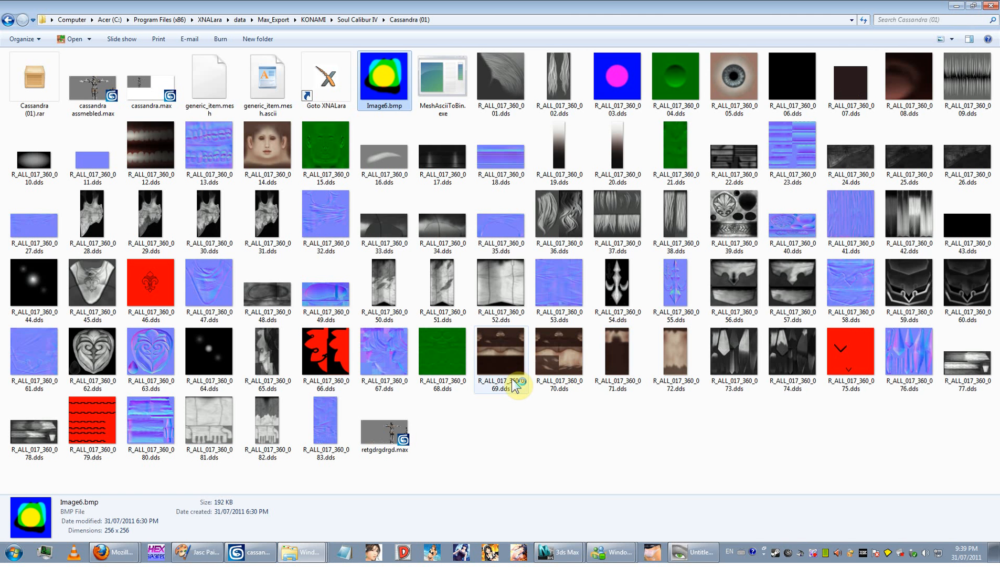
- Switch back to 3ds Max and compare the alpha-mask torso with the grey-textured one
left_click(249, 549)
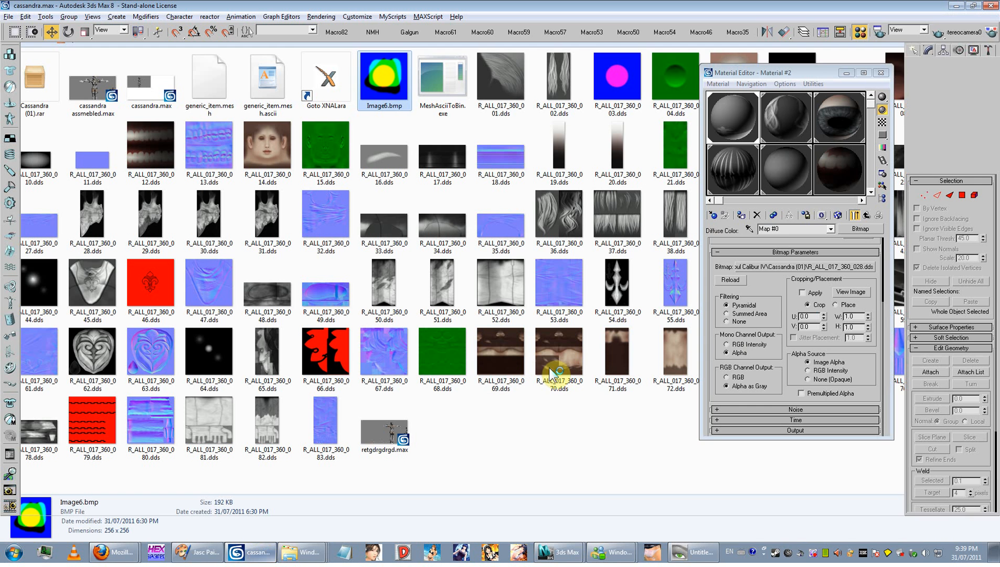
scroll(397, 313, "up", 6)
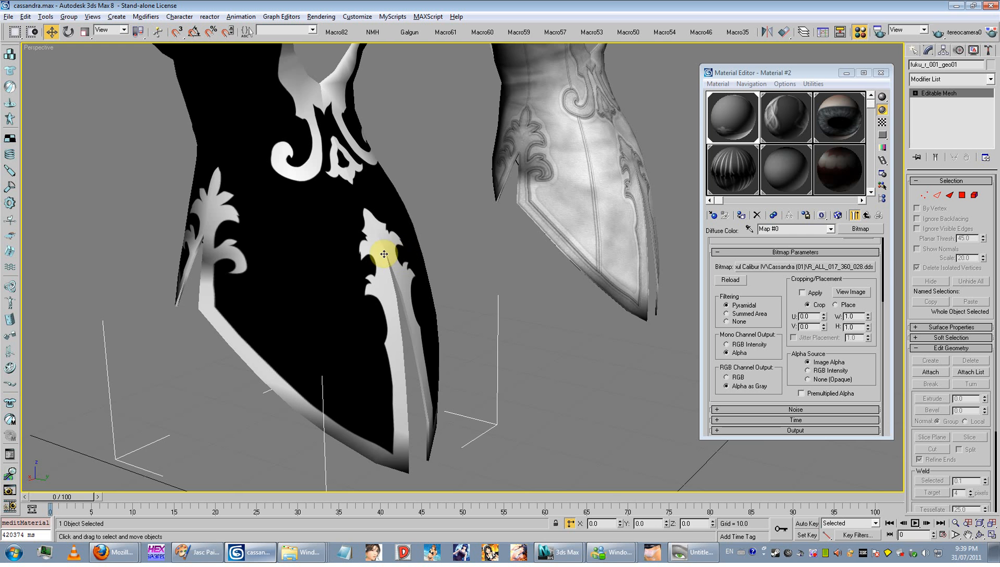
middle_click_drag(385, 254, 436, 327, "alt")
scroll(480, 253, "down", 4)
scroll(449, 319, "up", 3)
left_click(797, 228)
scroll(797, 229, "up", 1)
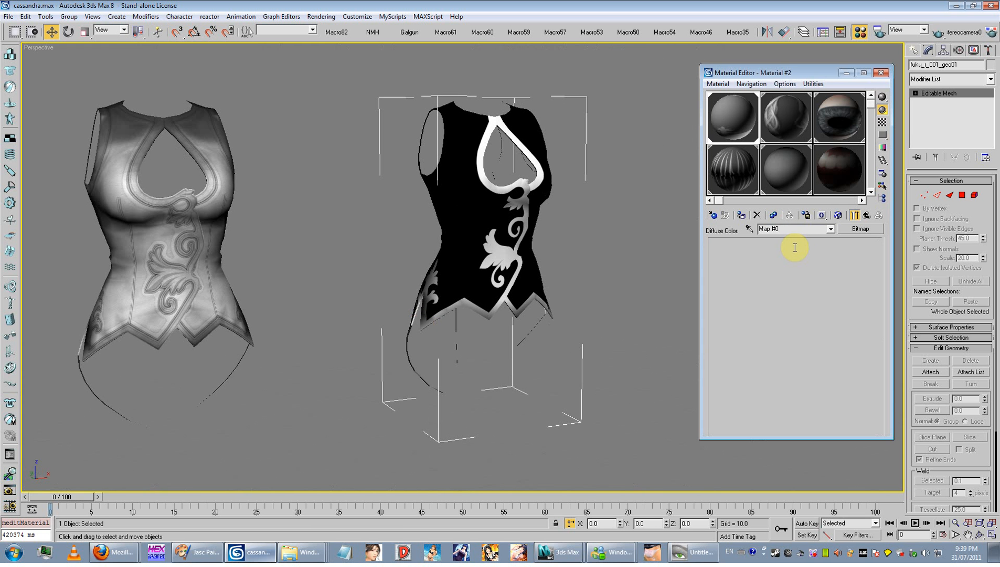
middle_click_drag(273, 281, 712, 282)
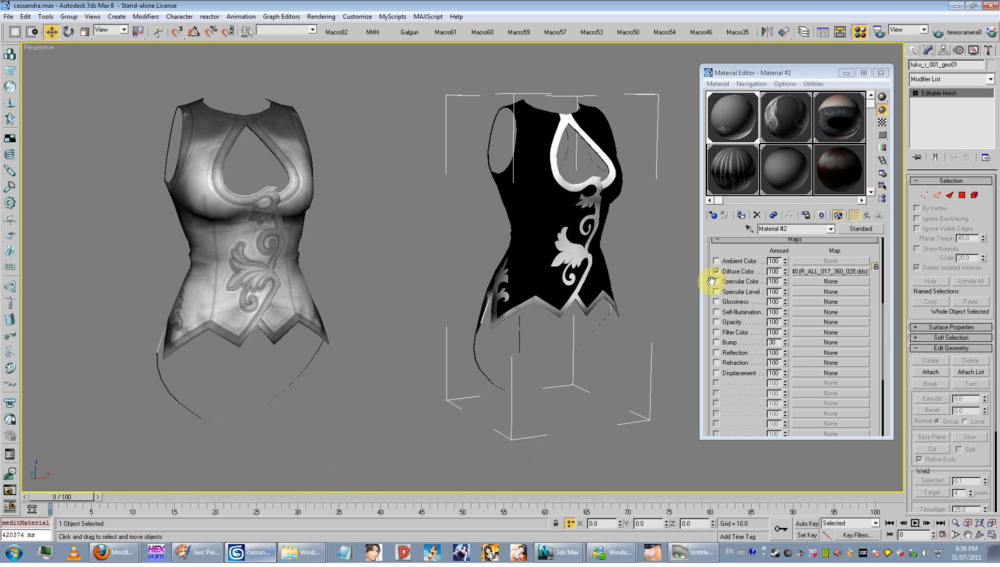
- Cut the R_ALL_017_360_028.dds bitmap from Material #2's Diffuse Color slot and delete the copied torso
left_click(717, 272)
right_click(797, 272)
left_click(808, 283)
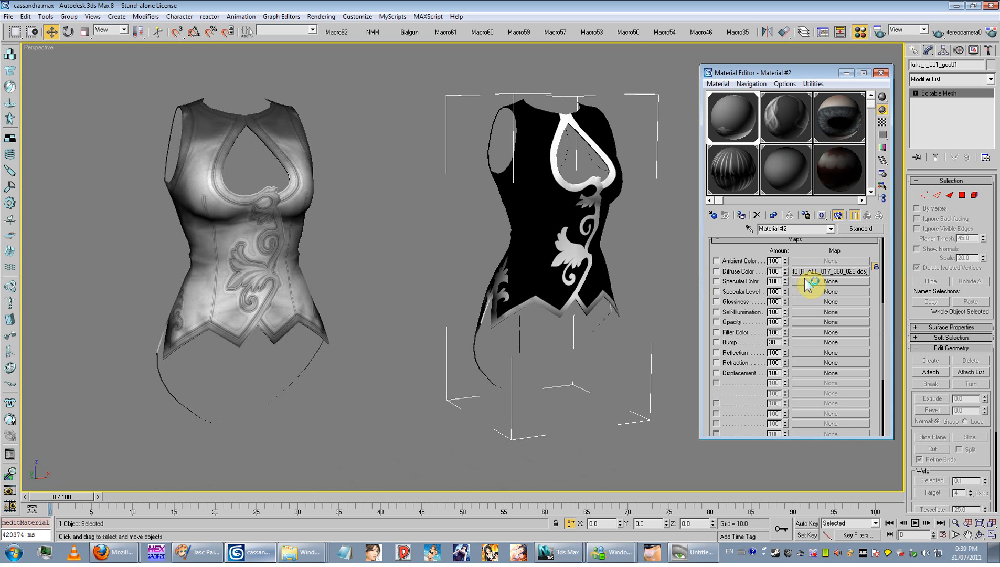
middle_click_drag(567, 317, 551, 304, "alt")
key("Delete")
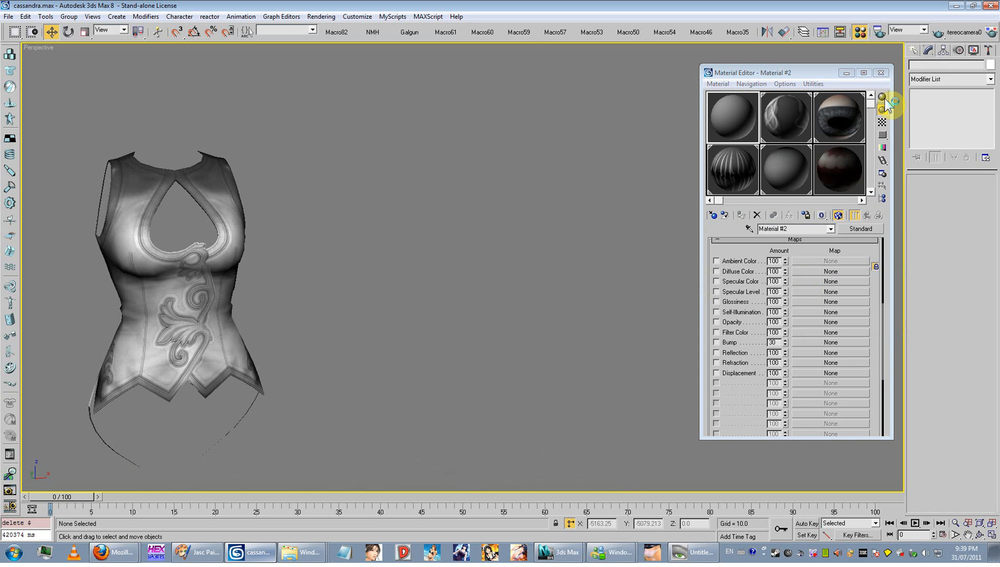
left_click(881, 73)
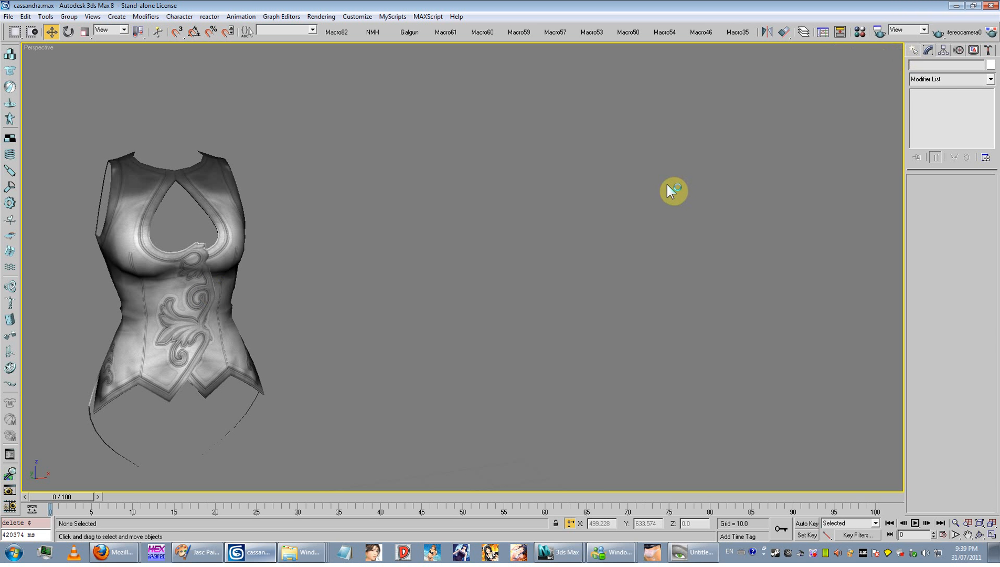
- Pick the remaining torso's material into the Material Editor and swap its diffuse bitmap into the Specular Color slot
key("m")
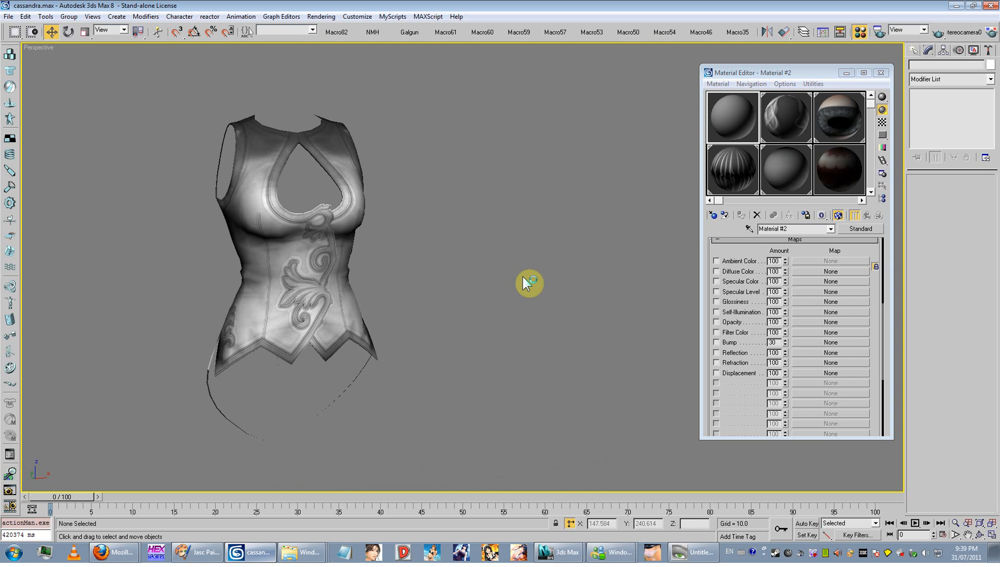
left_click(749, 229)
left_click(290, 257)
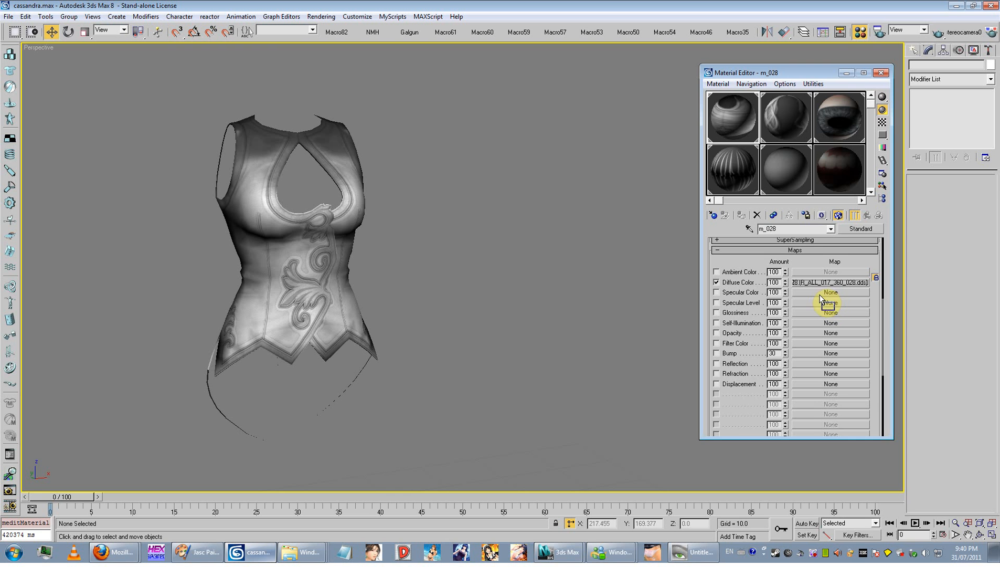
left_click_drag(819, 298, 827, 303)
left_click(772, 265)
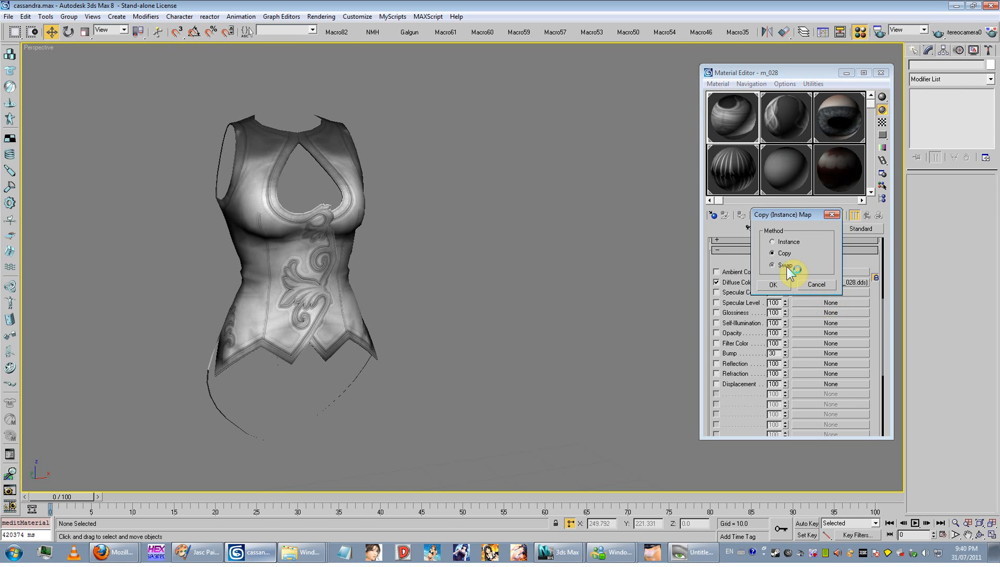
left_click(783, 283)
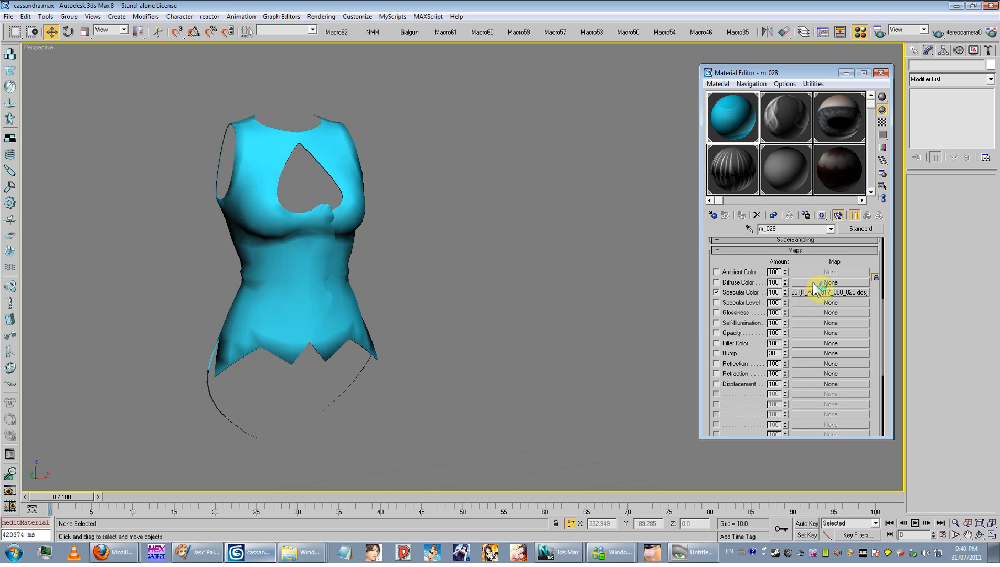
- Assign a Composite map to the Diffuse Color of material m_028
left_click(813, 282)
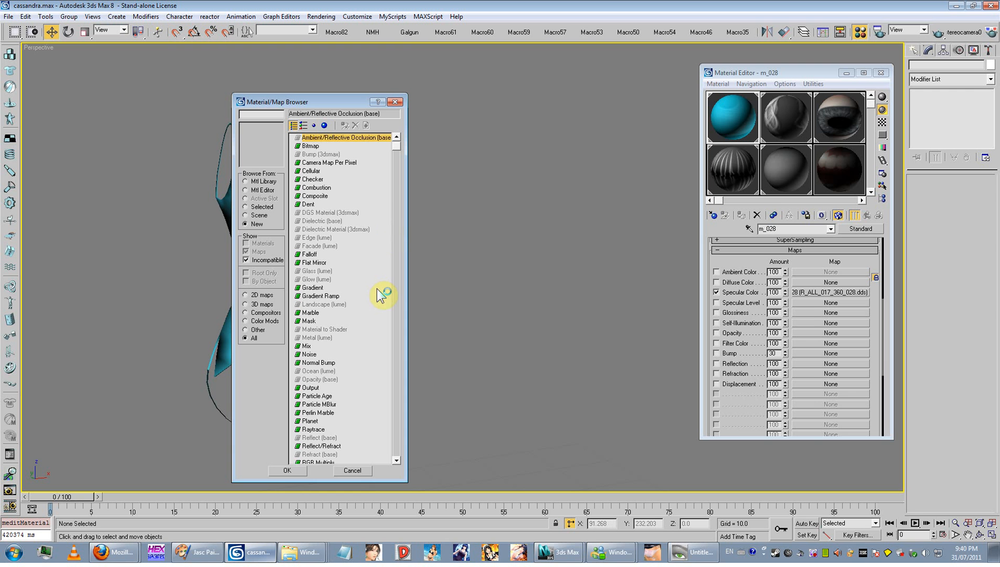
left_click_drag(379, 293, 384, 240)
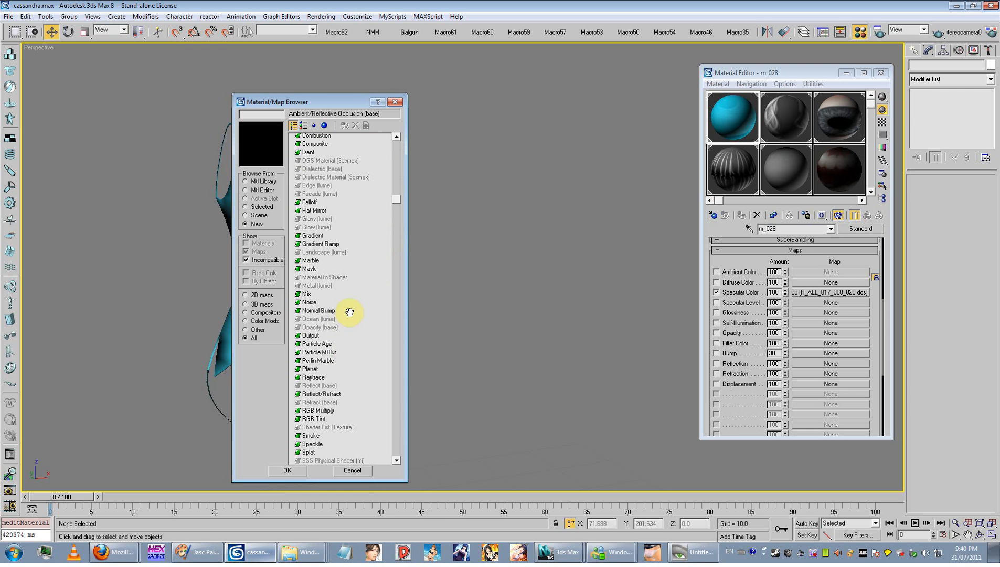
scroll(328, 235, "up", 3)
double_click(321, 196)
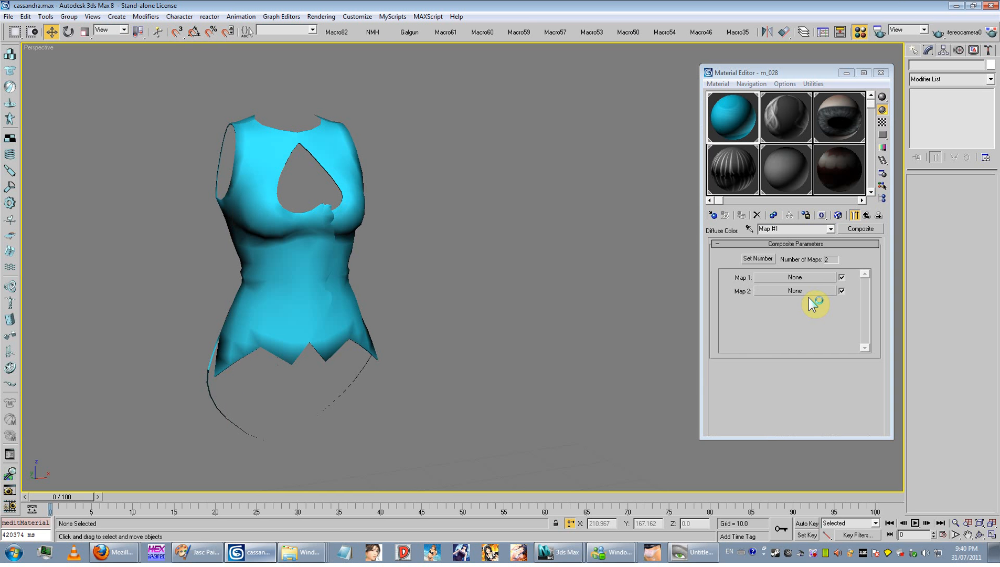
- Try an RGB Multiply map in the Composite's Map 1 slot and clear that slot again
left_click(777, 277)
left_click(787, 291)
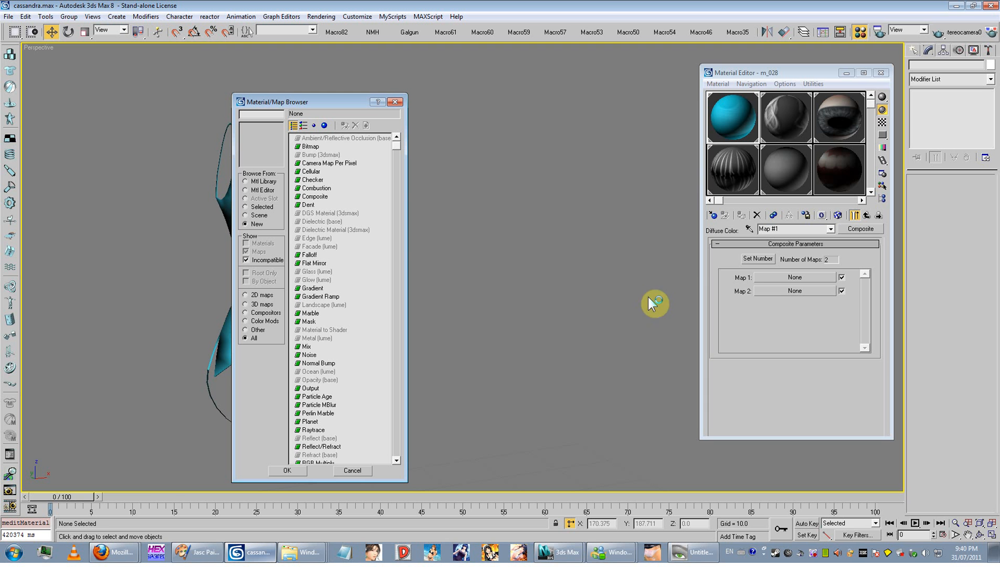
scroll(389, 254, "down", 3)
scroll(368, 362, "down", 4)
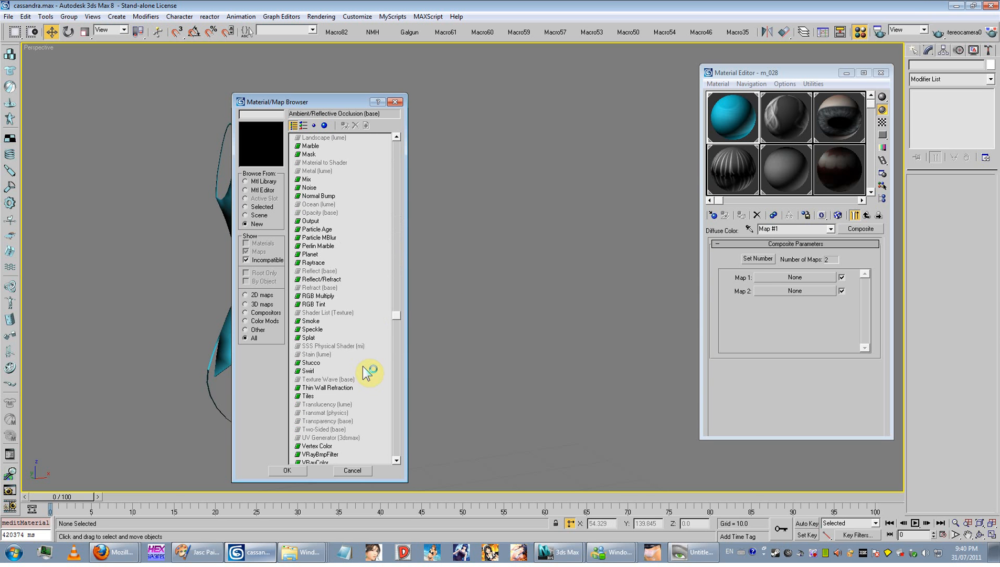
scroll(362, 364, "up", 1)
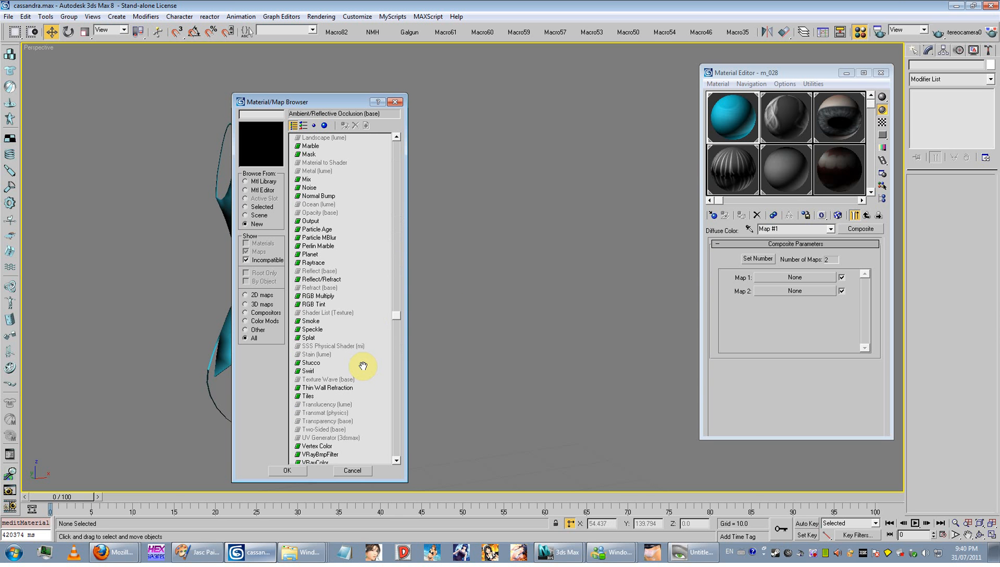
double_click(327, 296)
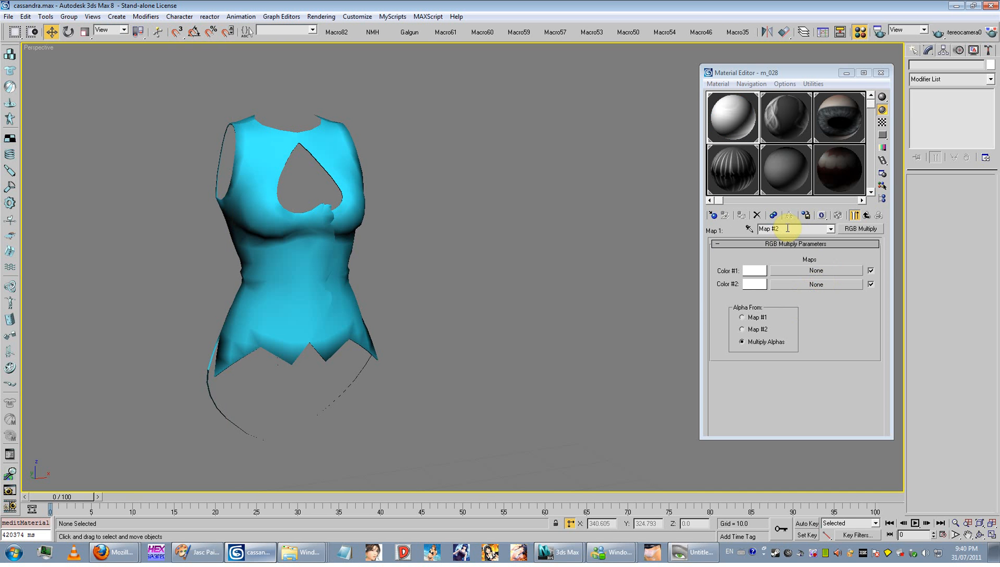
left_click(867, 215)
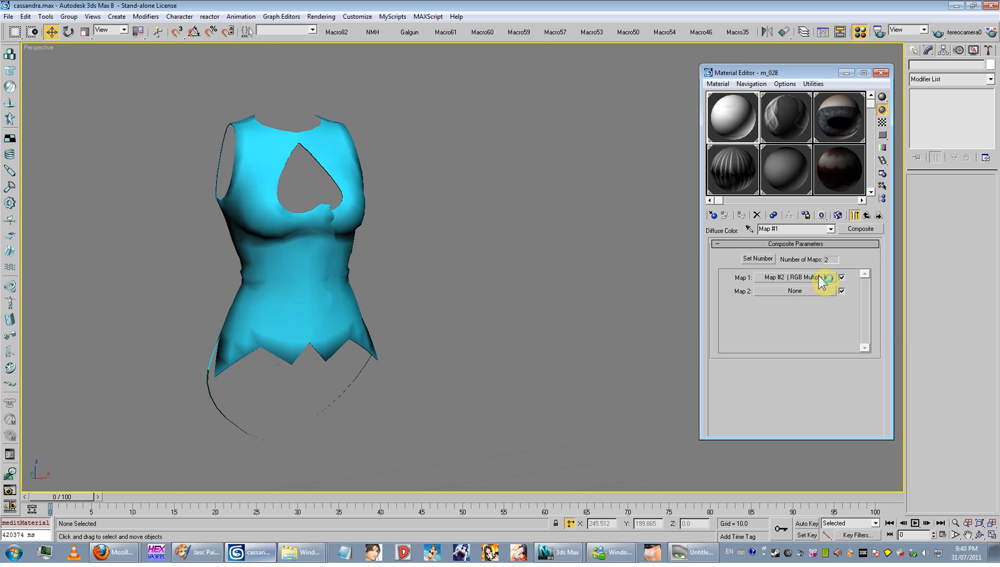
right_click(822, 282)
left_click(844, 324)
- Assign a Mask map to the Composite's Map 1 and paste a copy of the cut alpha bitmap into its Mask slot
left_click(806, 279)
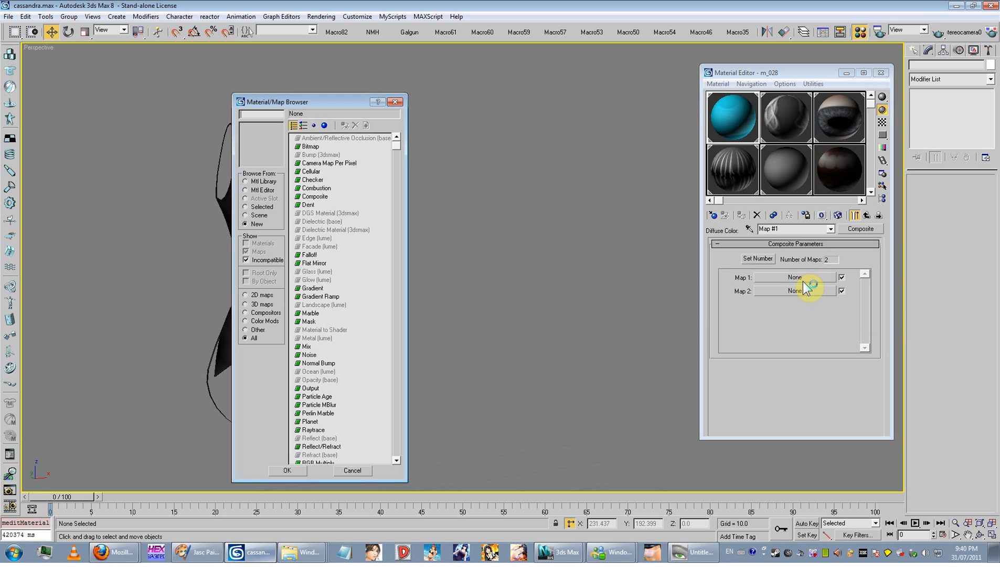
double_click(307, 321)
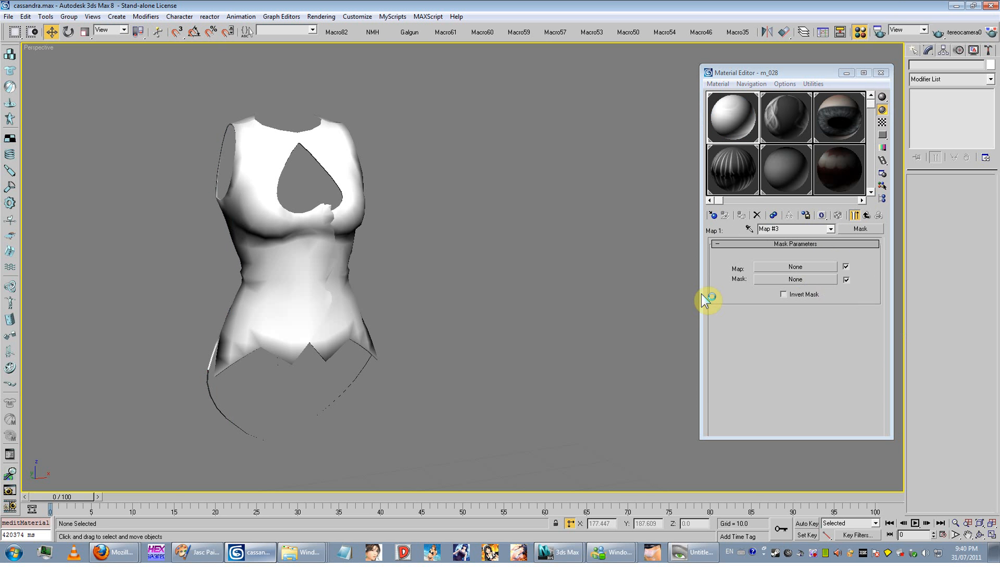
left_click(867, 215)
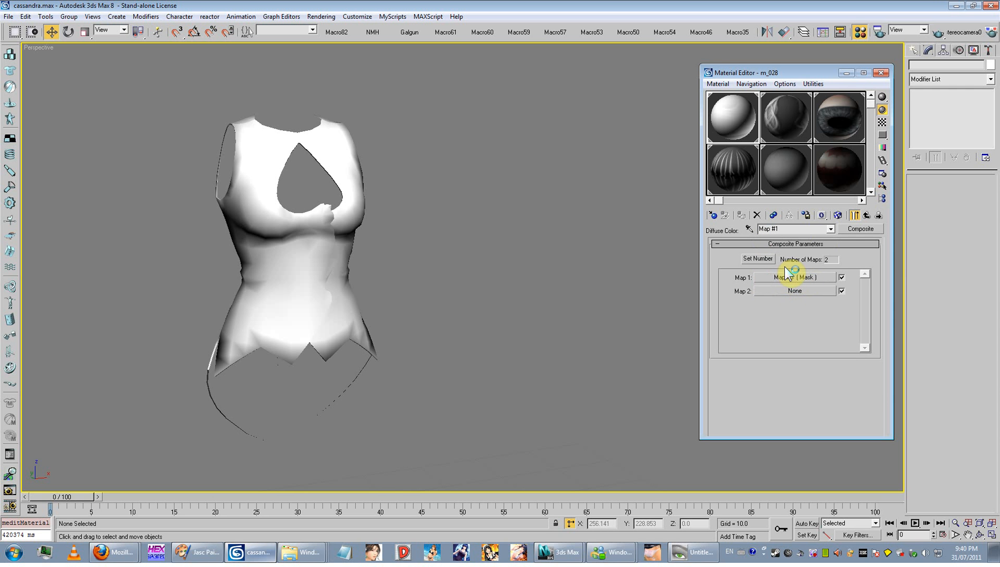
left_click(788, 272)
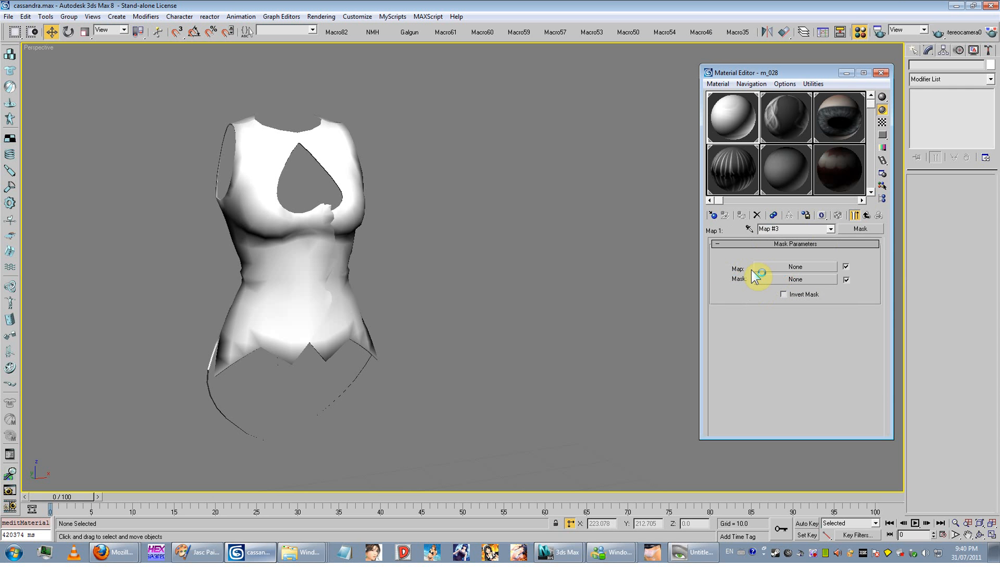
right_click(782, 279)
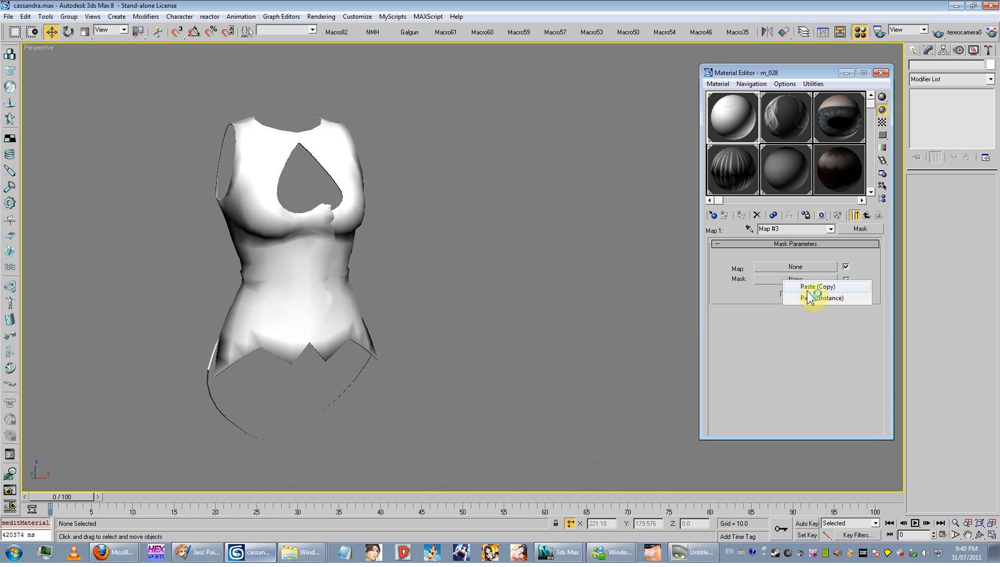
left_click(819, 288)
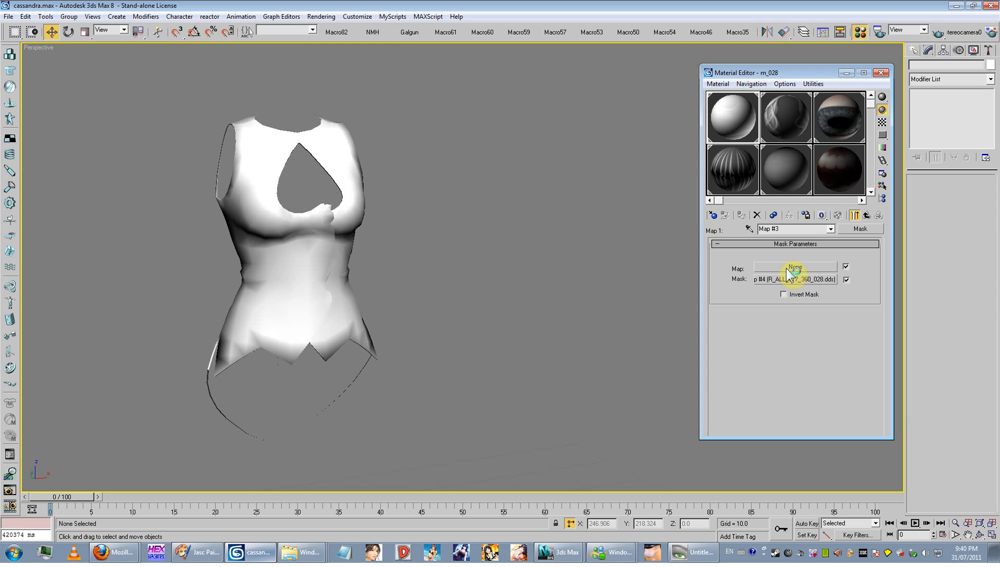
- Assign an RGB Multiply map to the Map slot of the Mask in the Composite's Map 1 and review the map hierarchy
key("Up")
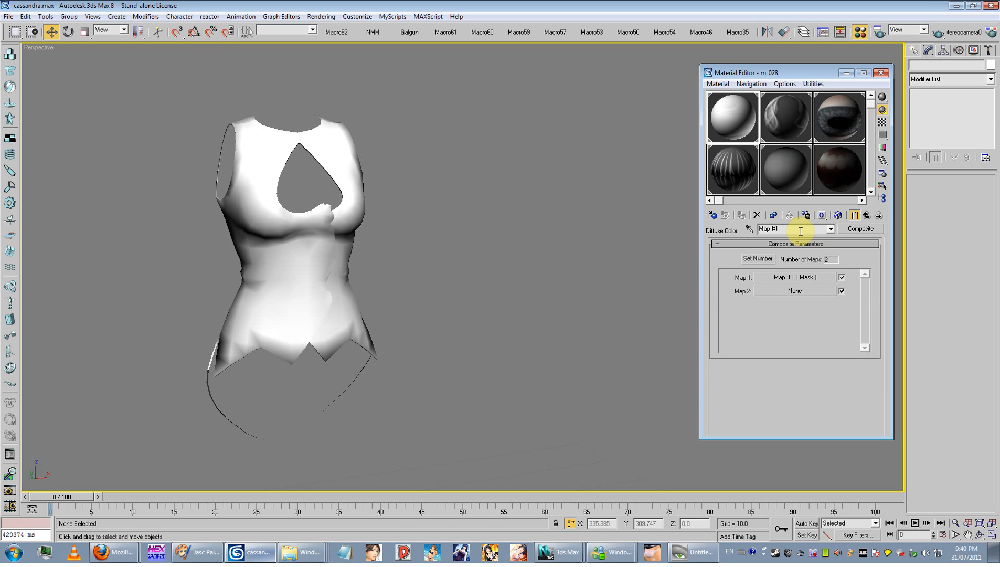
left_click(795, 278)
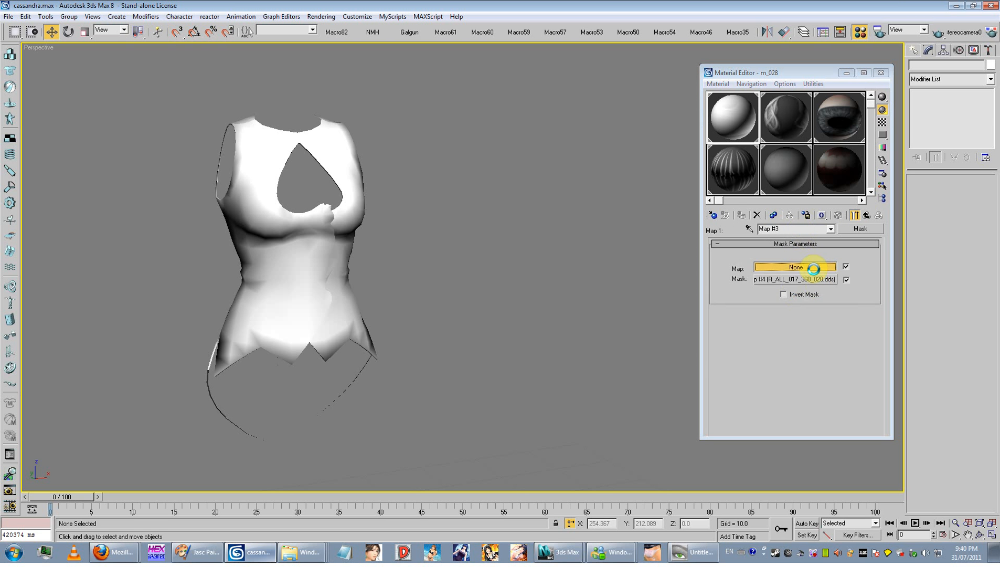
left_click(813, 268)
left_click_drag(379, 361, 384, 216)
double_click(315, 316)
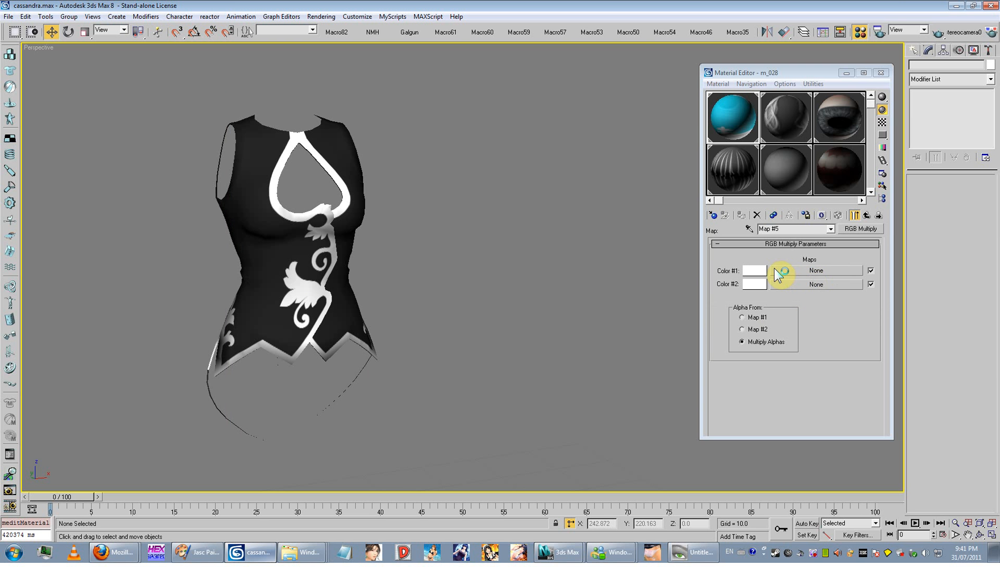
key("Up")
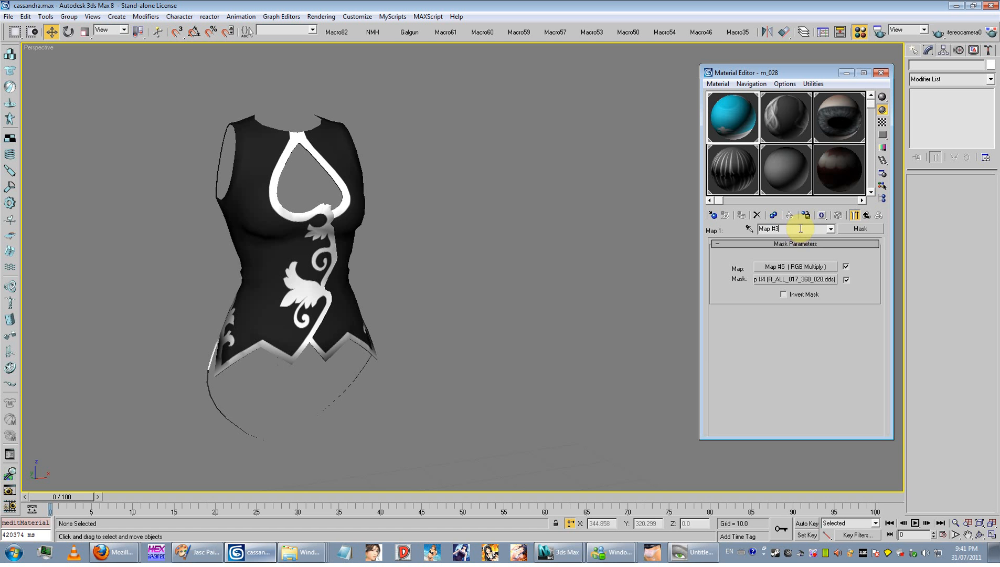
key("Up")
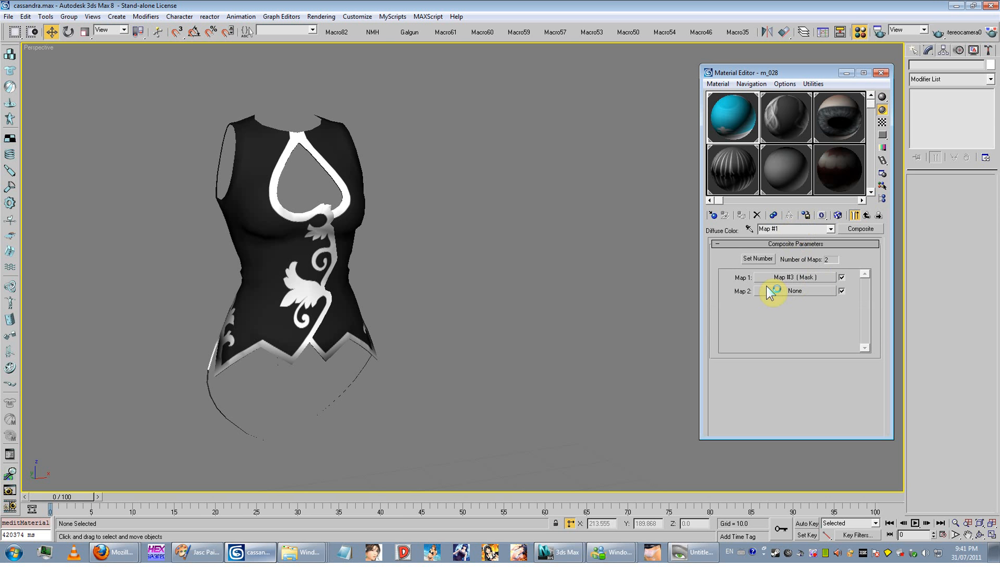
left_click(793, 277)
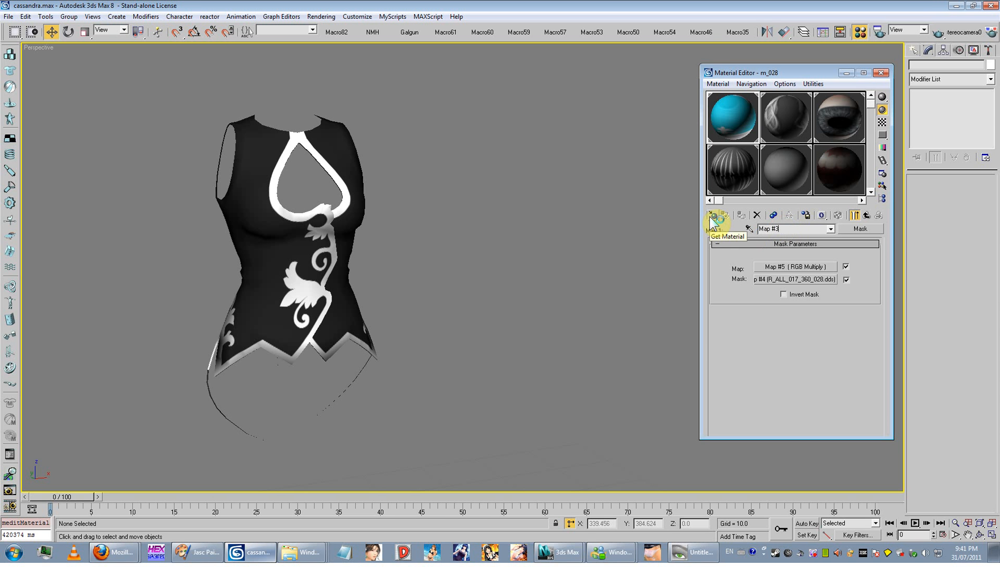
- Paste a copy of the Composite's Map 1 Mask into its empty Map 2 slot
left_click(868, 219)
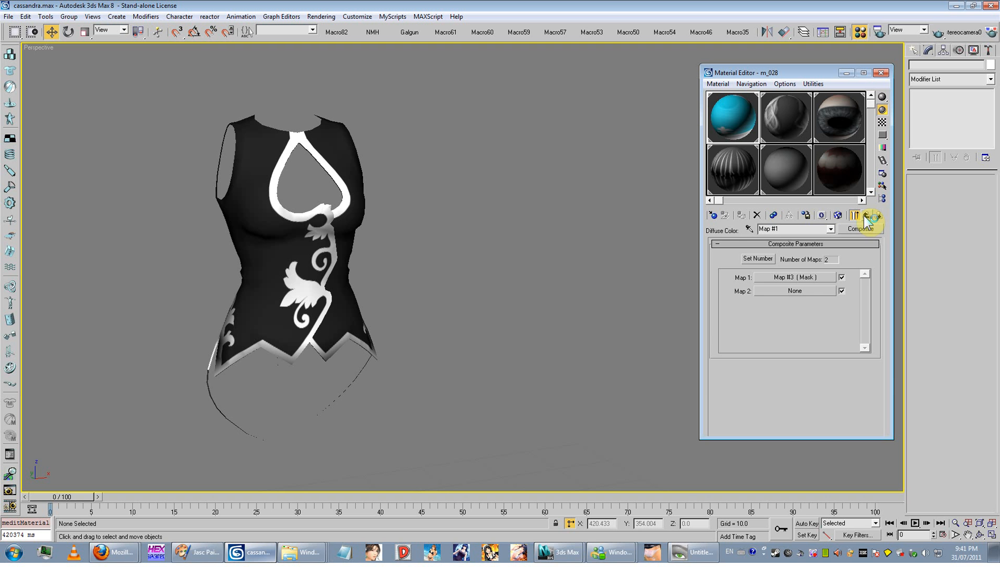
left_click(880, 216)
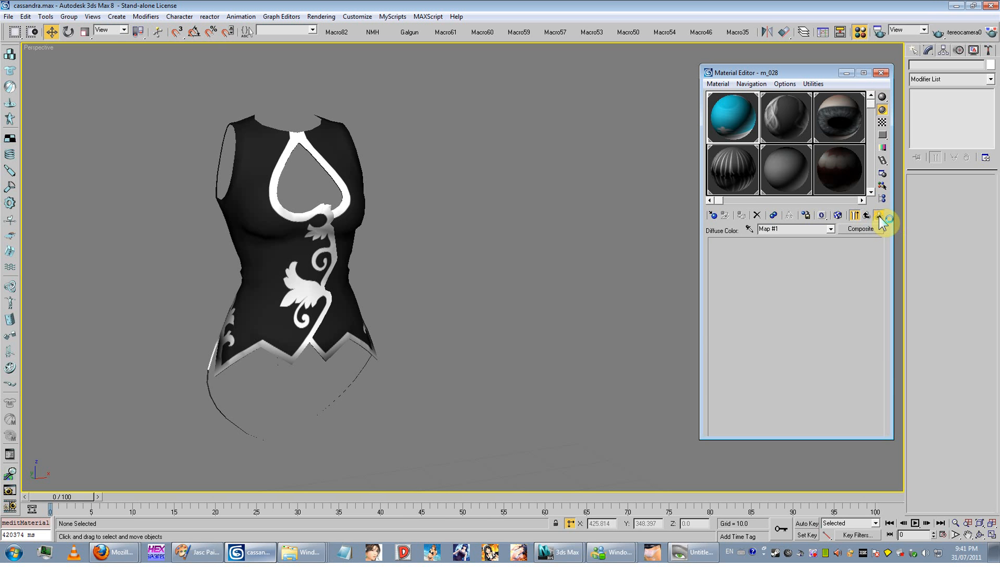
left_click(868, 216)
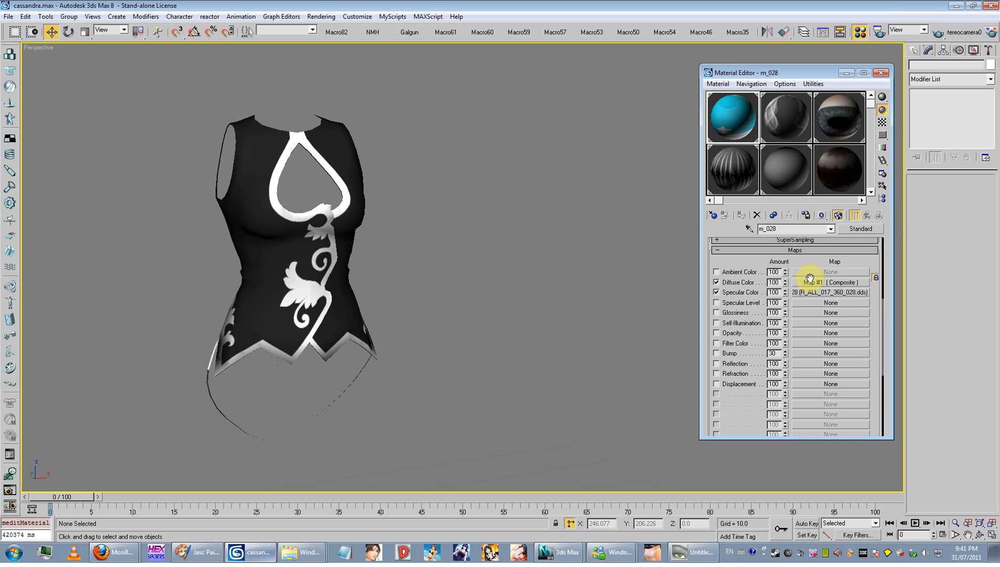
left_click(817, 282)
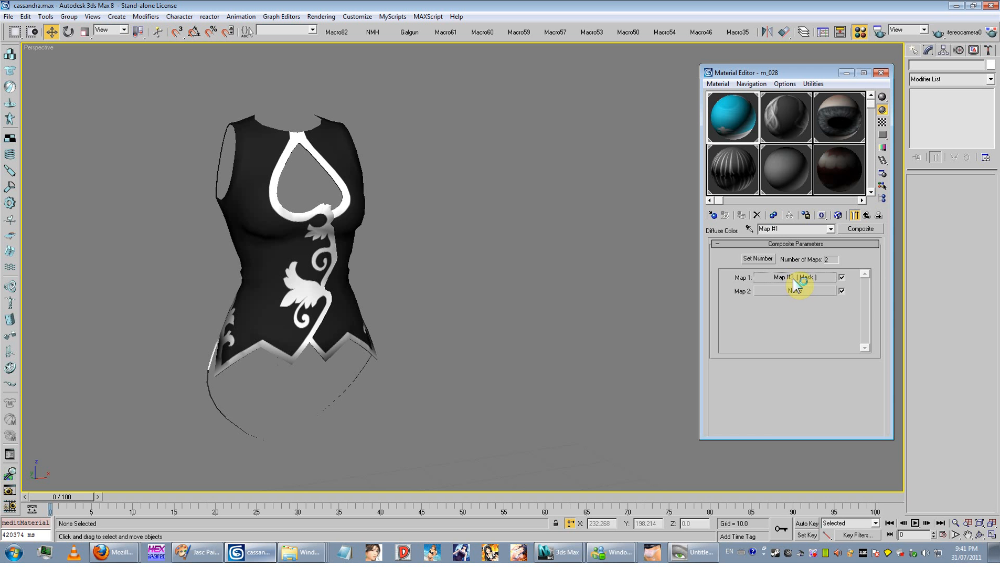
right_click(793, 278)
left_click(818, 300)
right_click(793, 294)
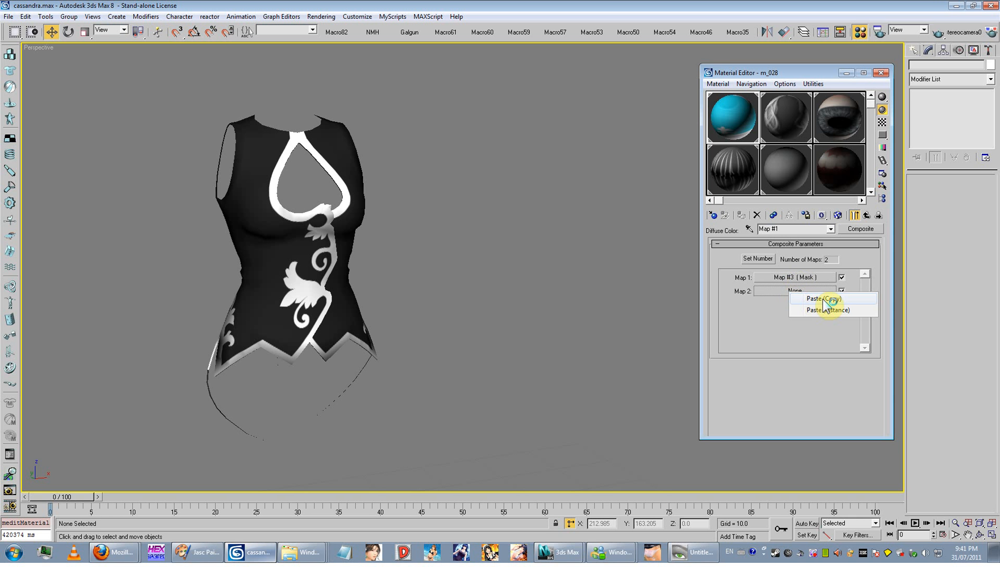
left_click(825, 305)
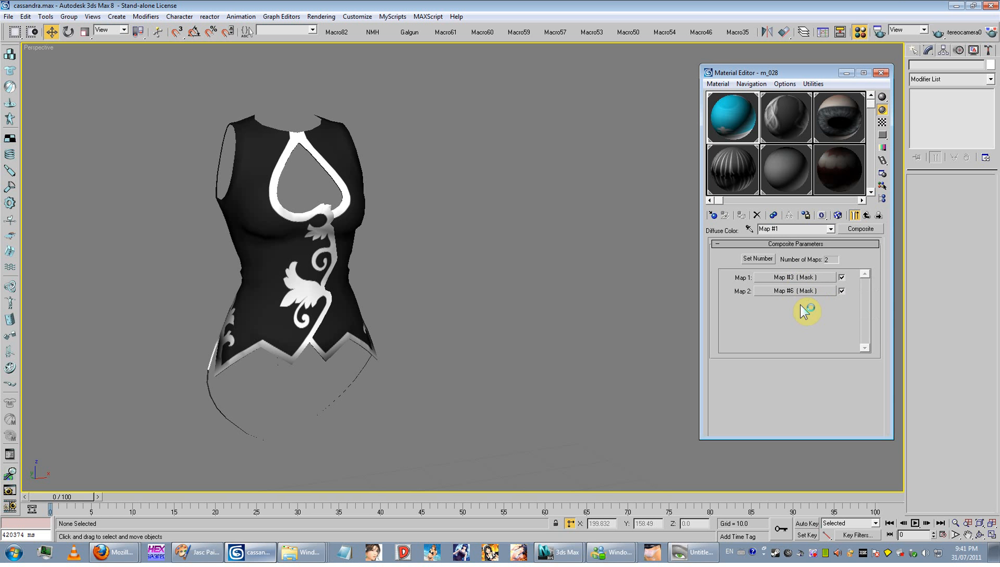
- Invert the mask of the Composite's Map 2 while leaving the Map 1 mask uninverted
left_click(801, 277)
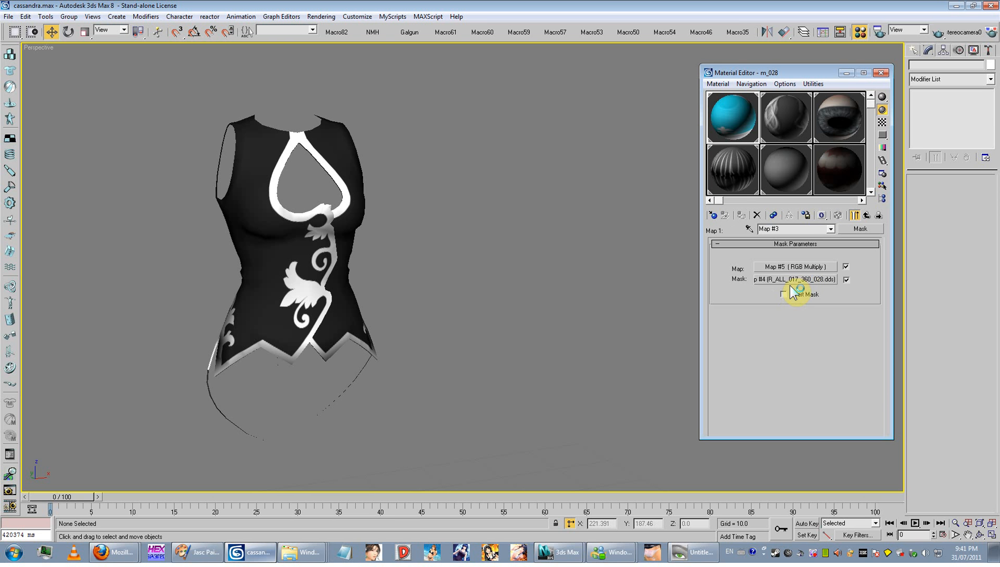
left_click(867, 215)
left_click(795, 291)
left_click(786, 295)
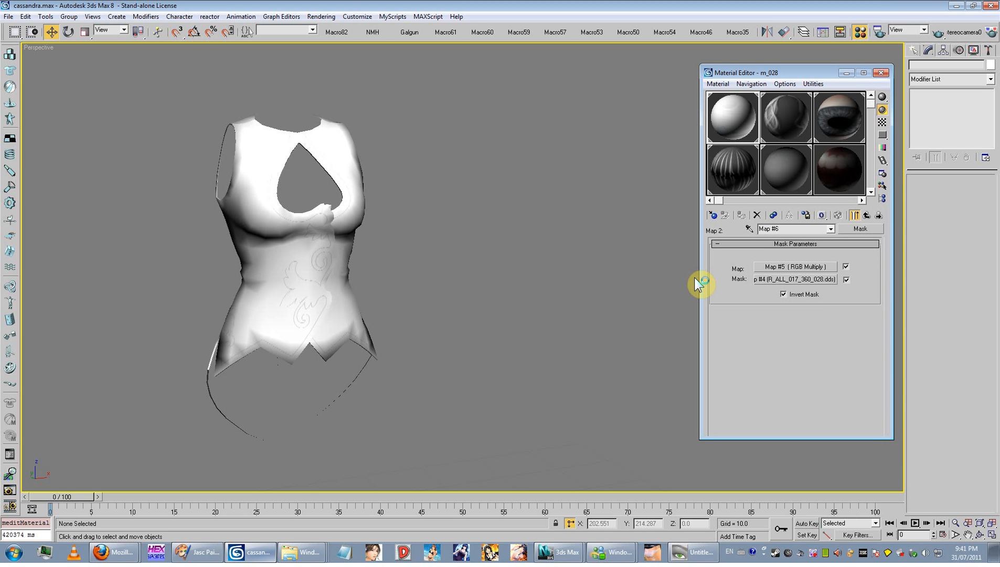
- Try a pink Color #1 (236, 10, 116) in the RGB Multiply of the Composite's Map 2 Mask and undo it
left_click(795, 267)
left_click(756, 272)
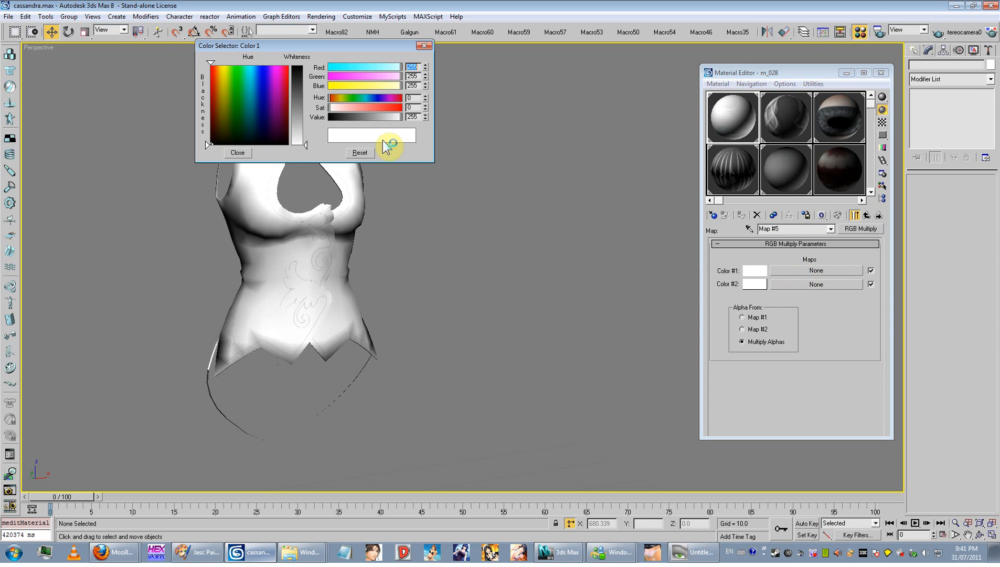
left_click(283, 72)
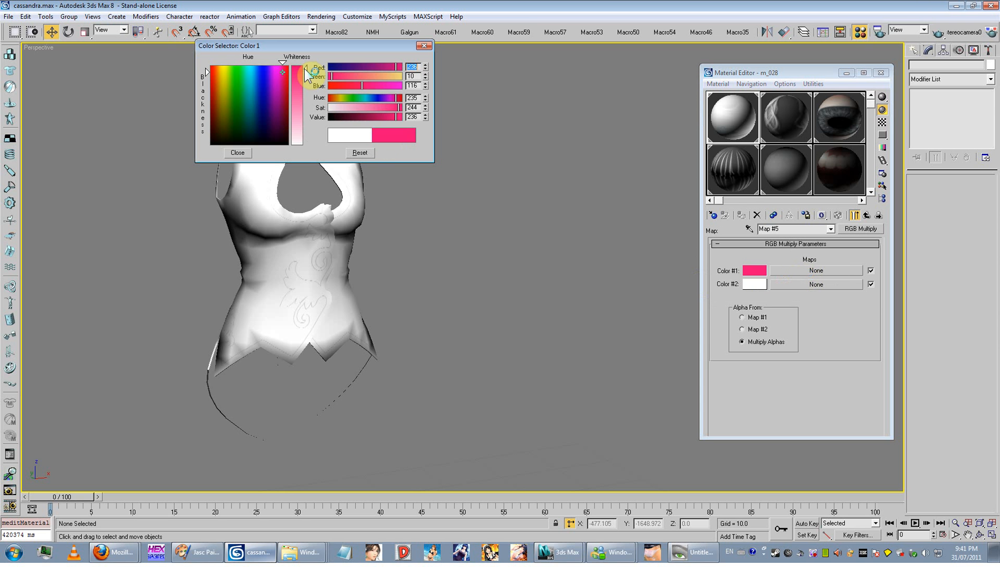
left_click(238, 152)
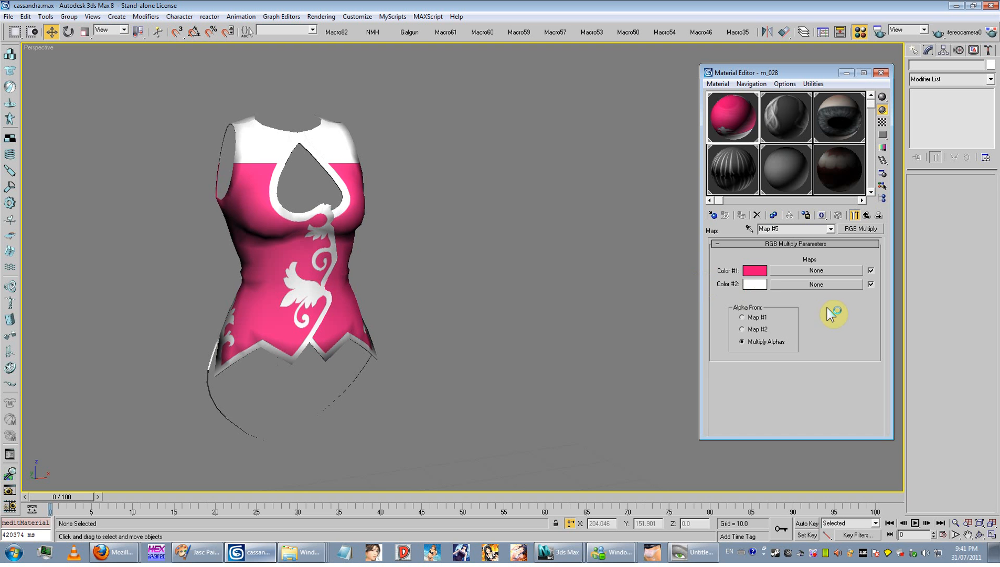
key("ctrl+z")
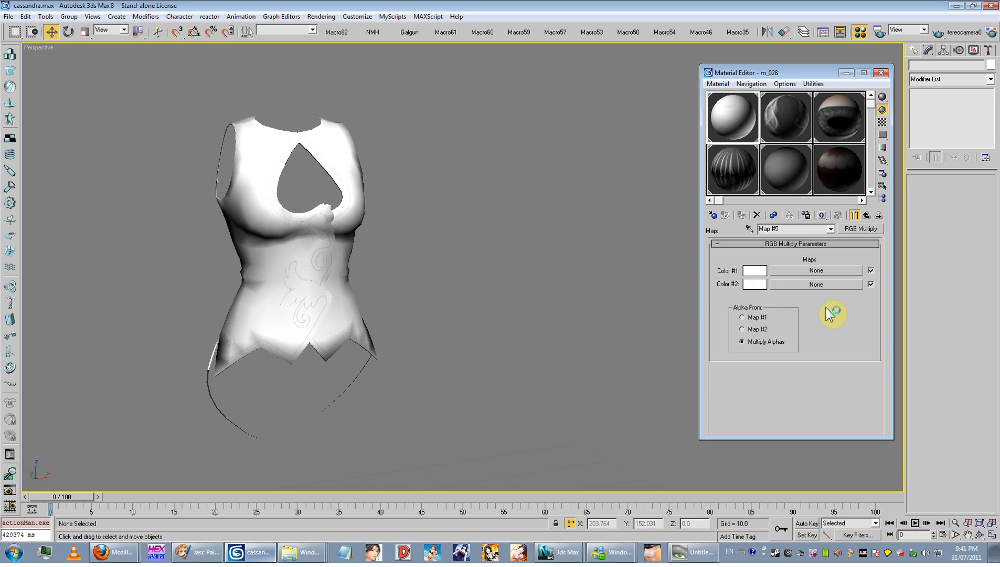
- Return to the top level of material m_028 and cut the costume bitmap from its Specular Color slot
left_click(797, 229)
scroll(797, 231, "up", 1)
left_click(807, 231)
scroll(807, 231, "up", 1)
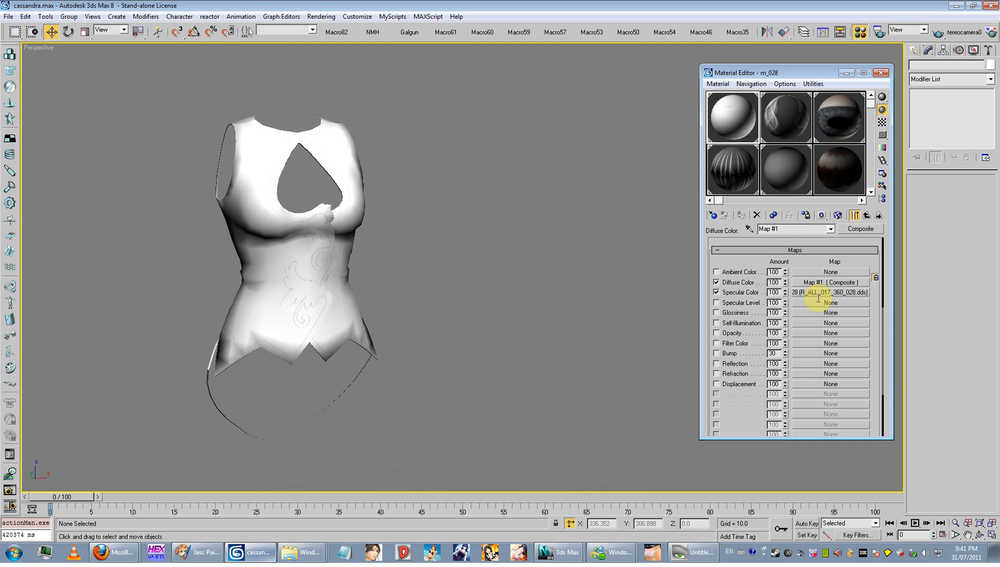
right_click(824, 294)
left_click(845, 343)
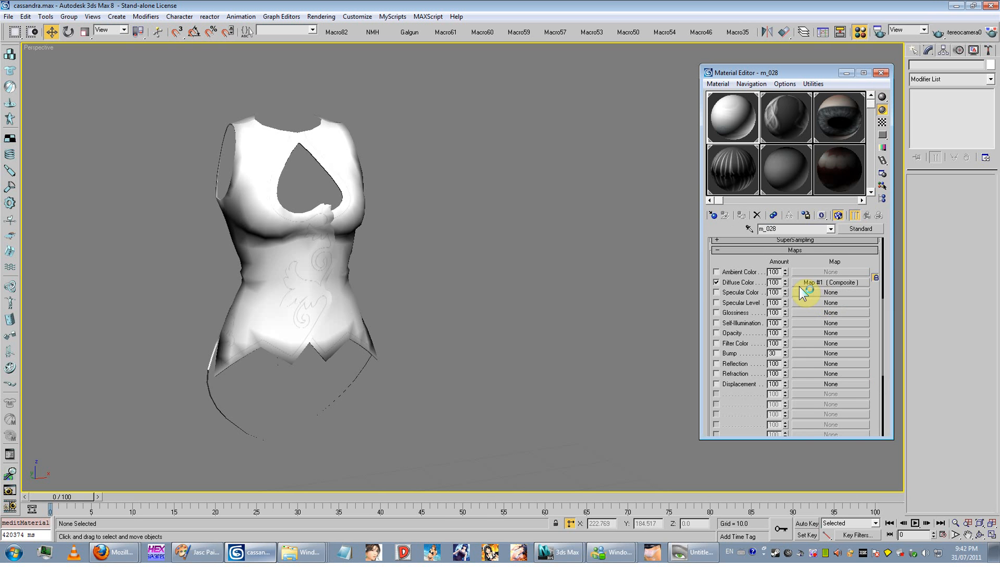
- Paste a copy of the cut bitmap into the Color #1 map slot of the RGB Multiply under the Composite's Map 1
left_click(815, 284)
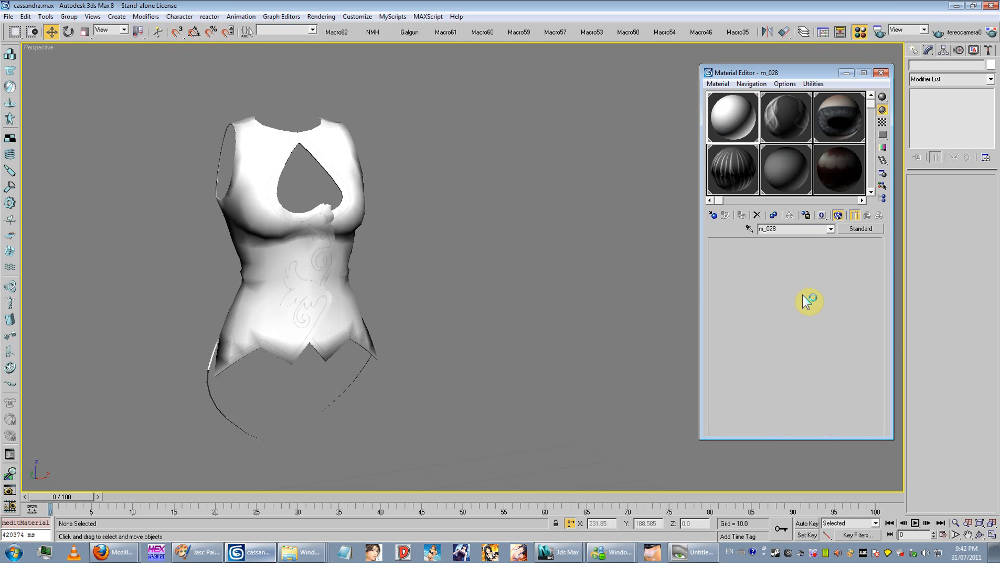
left_click(814, 275)
left_click(811, 267)
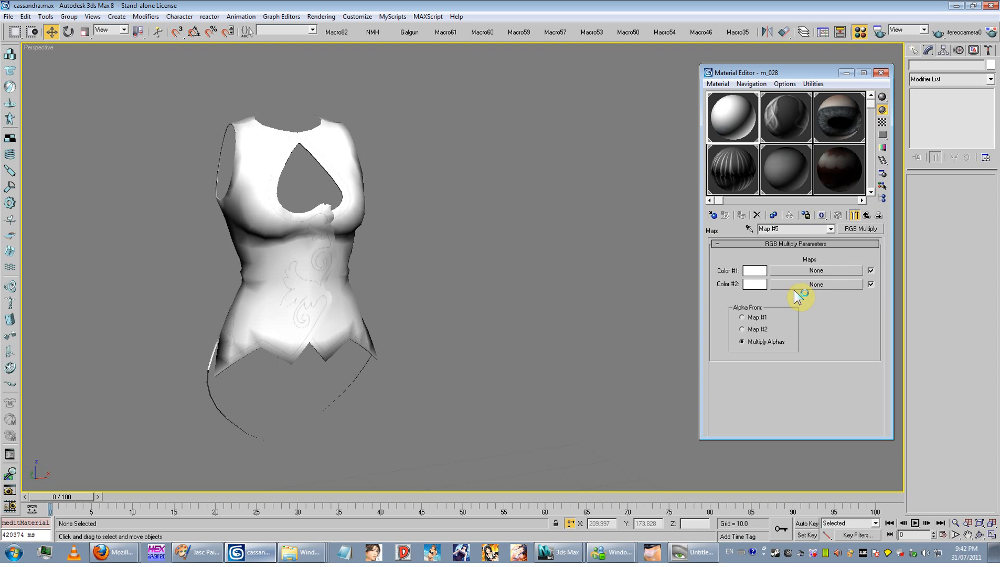
right_click(809, 270)
left_click(822, 275)
- Paste a copy of the same bitmap into the Color #1 map slot of the RGB Multiply under the Composite's Map 2
left_click(819, 230)
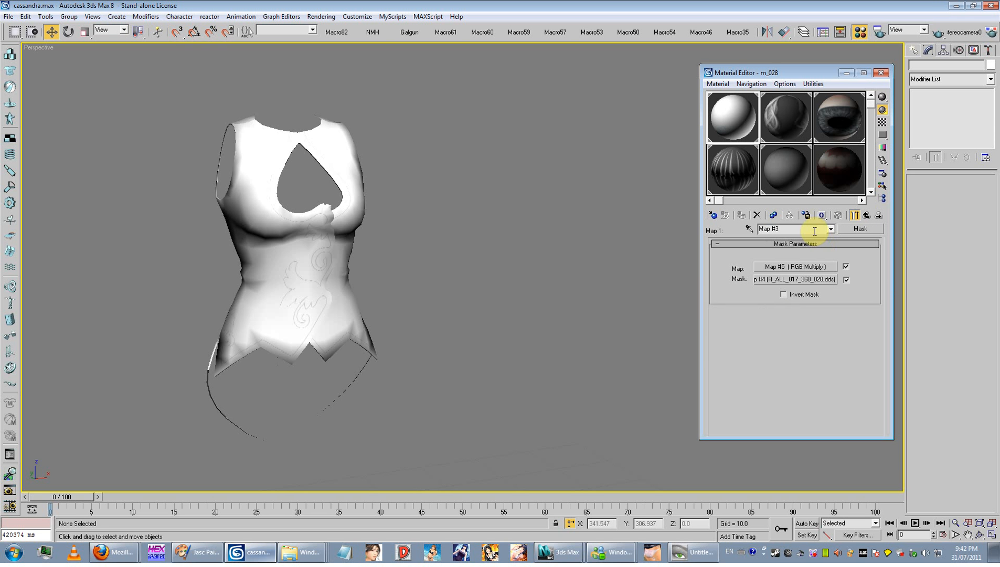
left_click(867, 215)
left_click(797, 291)
left_click(811, 267)
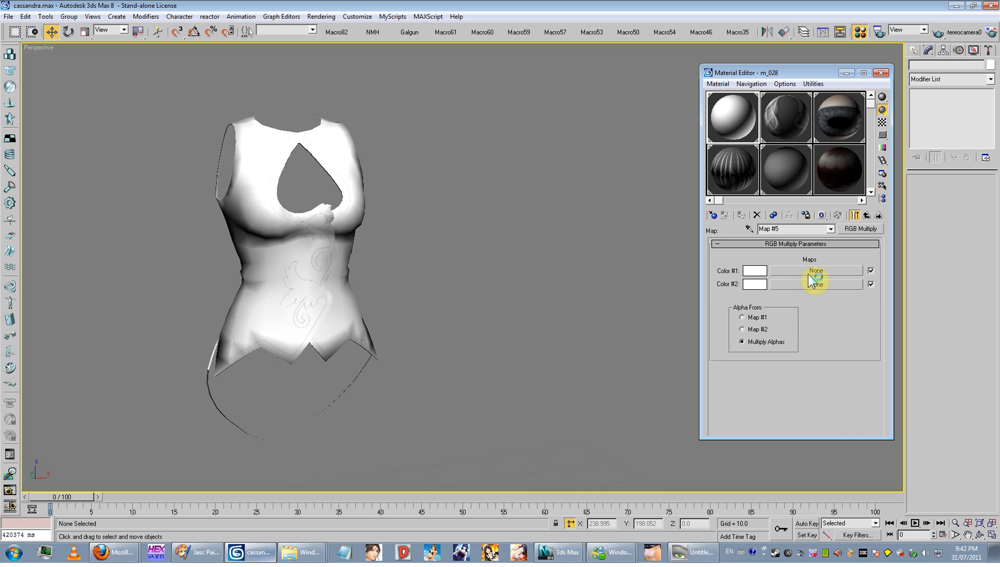
right_click(817, 270)
left_click(766, 325)
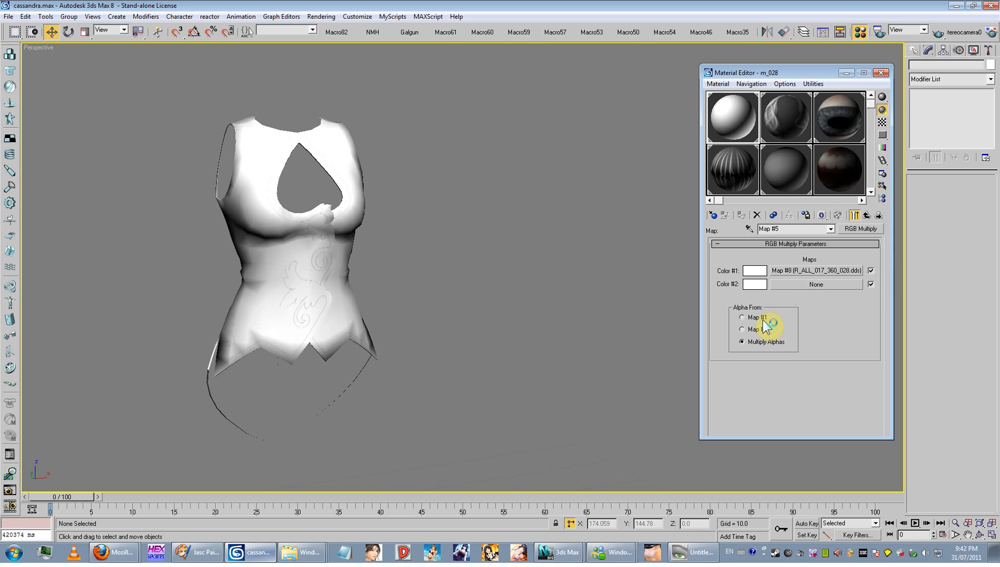
- Set Color #2 of Map 2's RGB Multiply to dark purple (60, 29, 117), checking the in-game reference picture for the costume colour
left_click(754, 284)
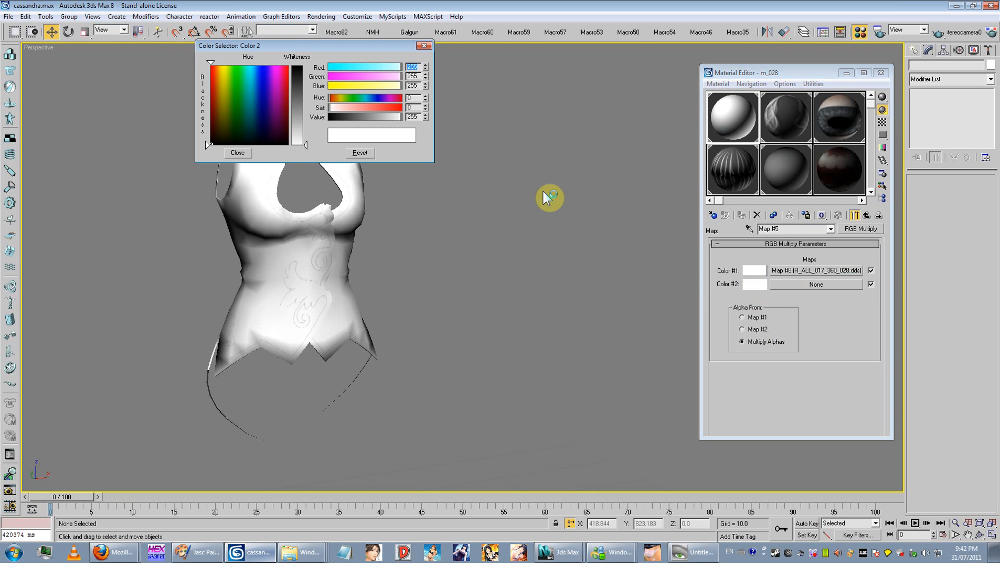
left_click(254, 79)
left_click_drag(299, 87, 263, 114)
left_click(693, 555)
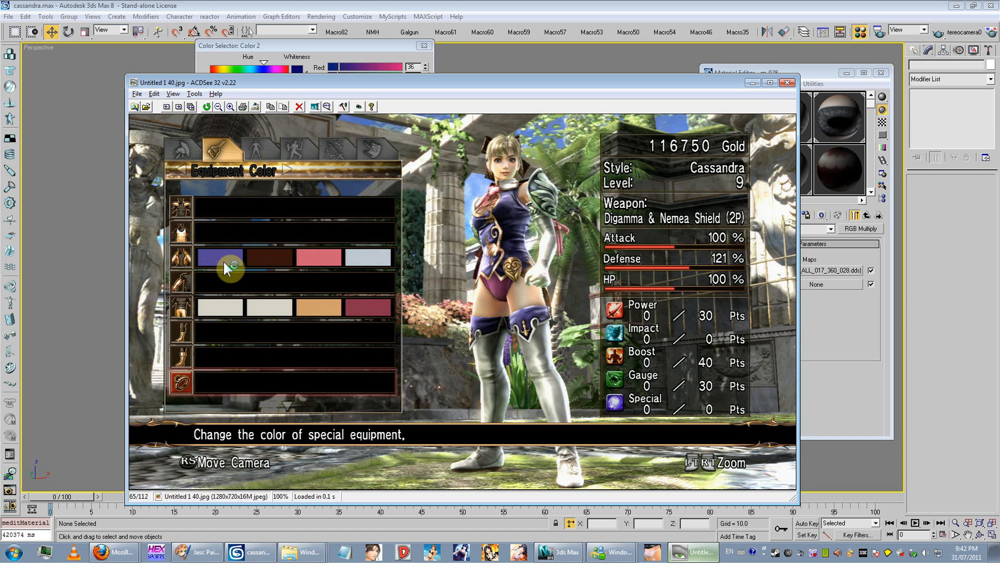
left_click(754, 83)
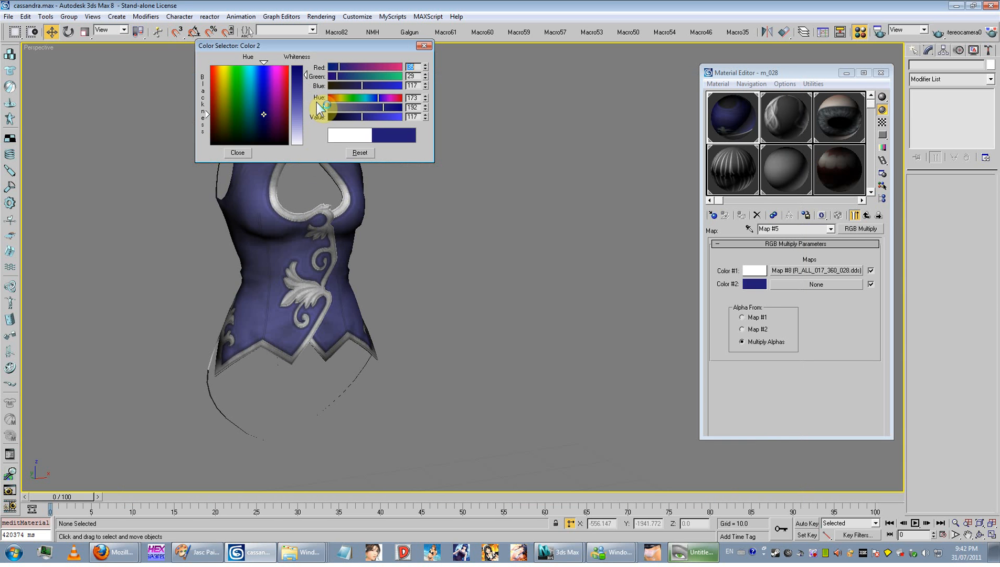
left_click_drag(339, 67, 345, 66)
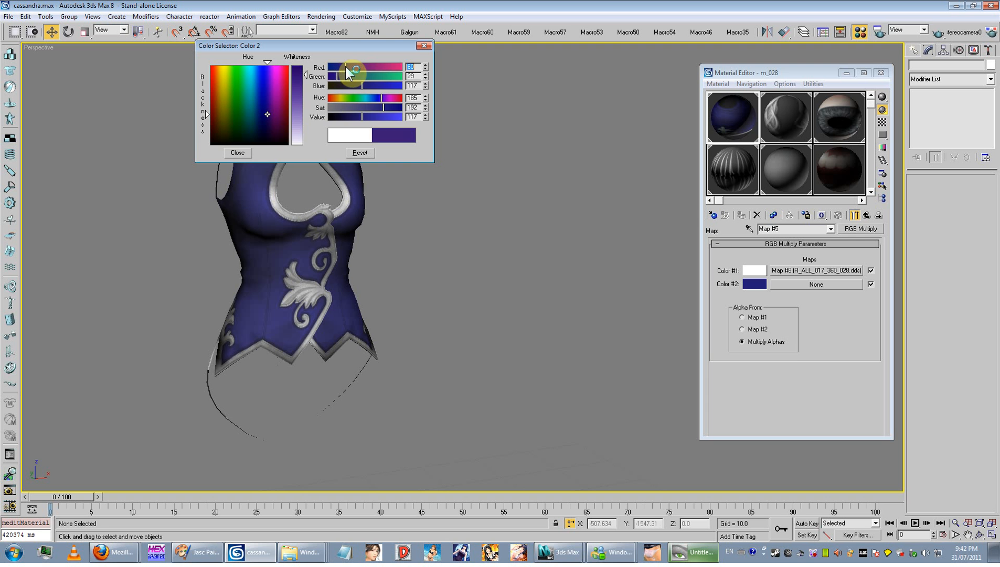
left_click(239, 153)
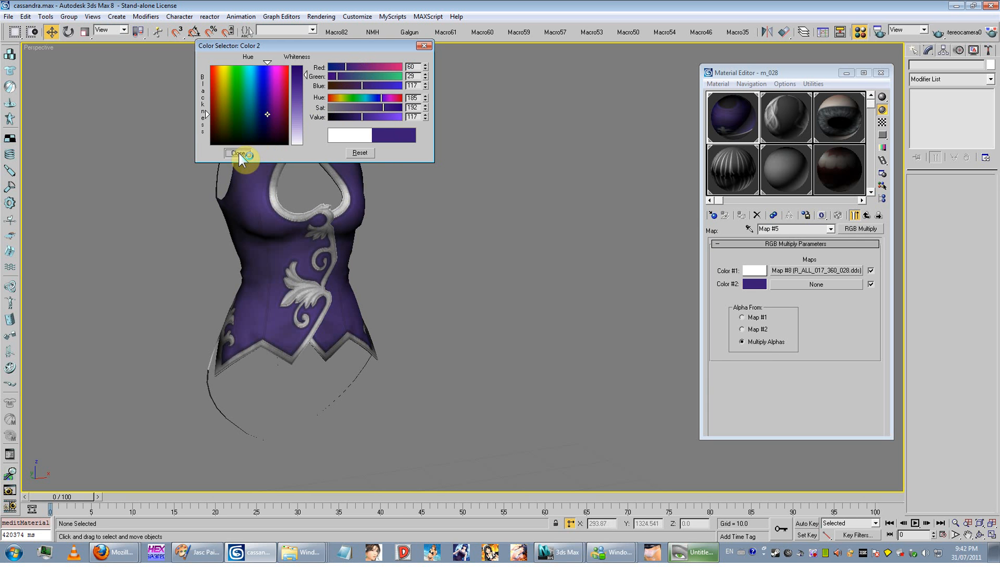
- Set Color #2 of Map 1's RGB Multiply to a dark gold (159, 140, 34) for the costume trim and inspect the corset up close
scroll(782, 230, "up", 1)
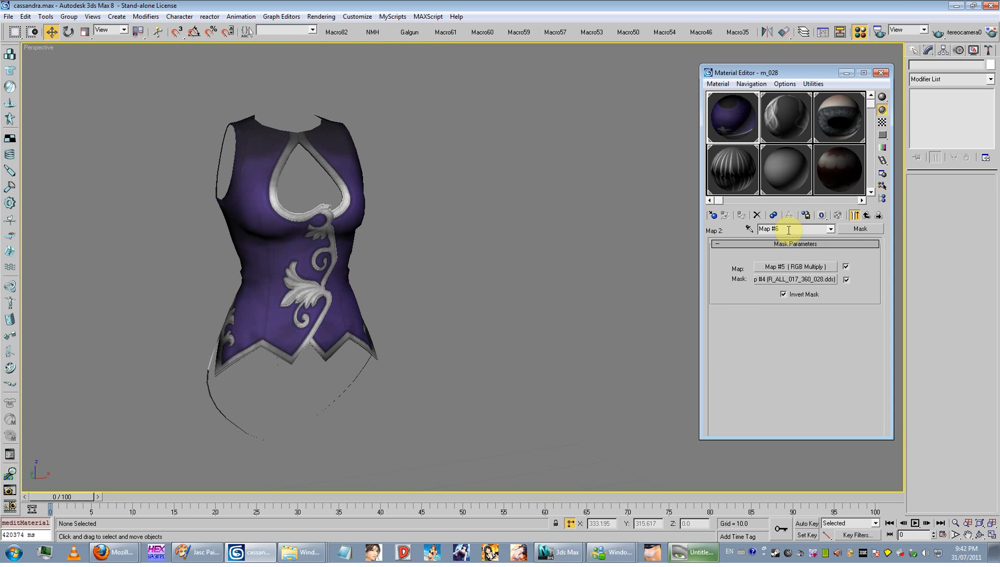
scroll(788, 230, "up", 1)
left_click(790, 270)
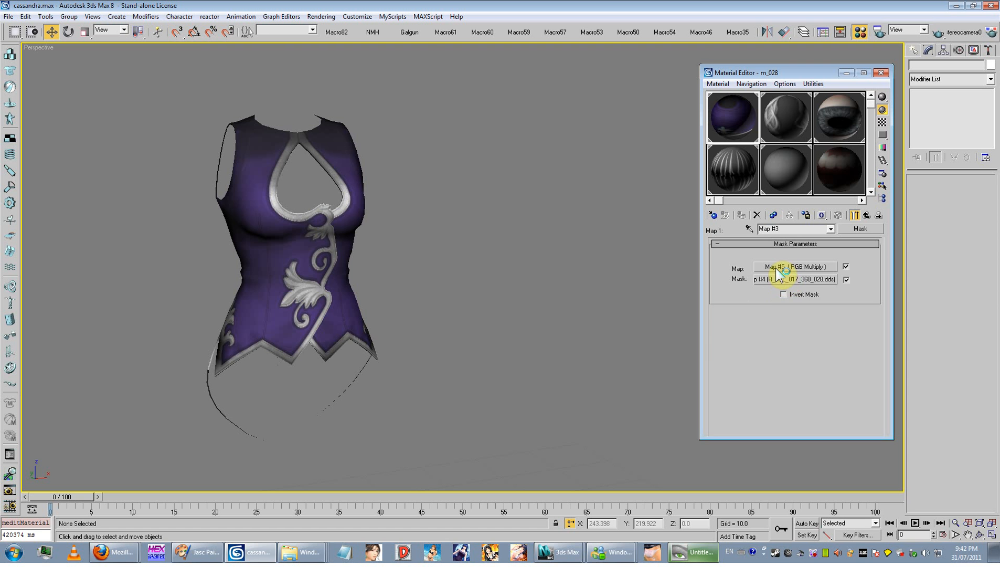
left_click(782, 276)
left_click(756, 284)
left_click(224, 82)
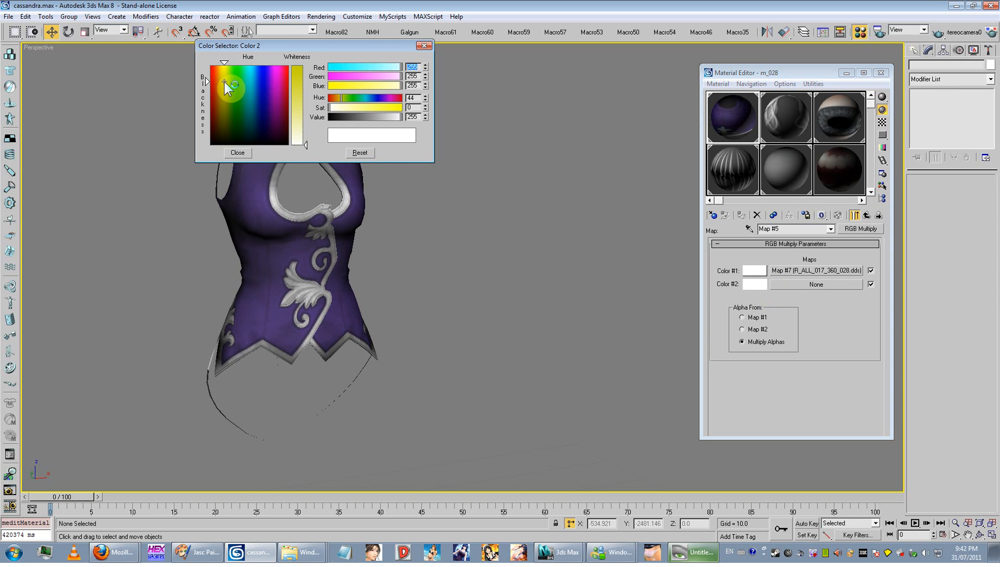
left_click(297, 79)
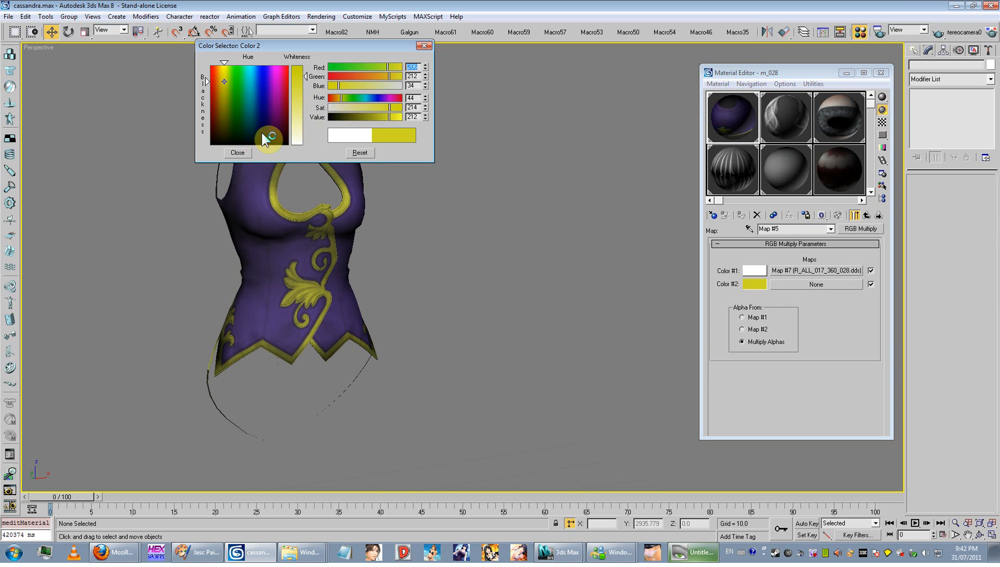
left_click(221, 101)
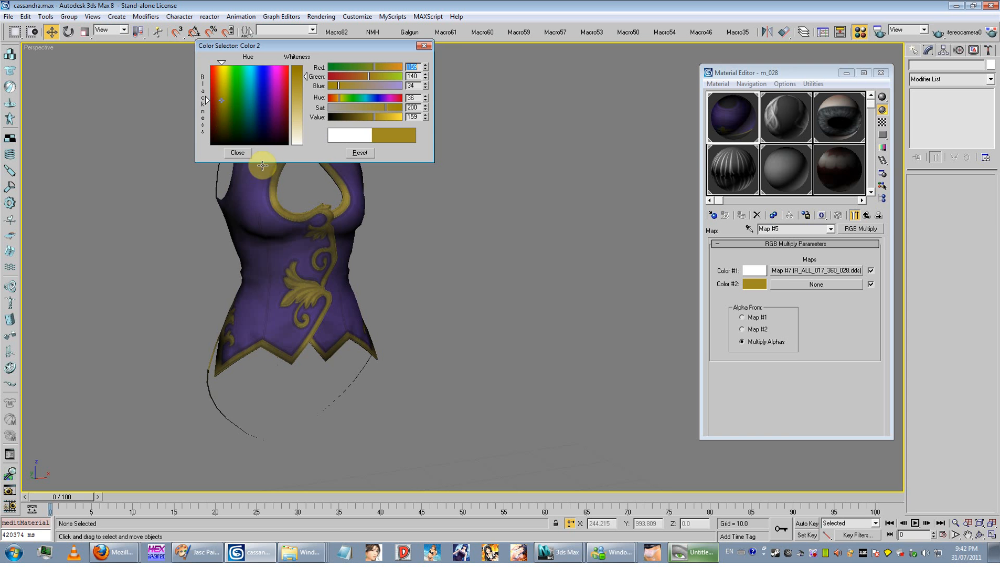
left_click(249, 156)
scroll(466, 295, "up", 3)
middle_click_drag(300, 301, 461, 282)
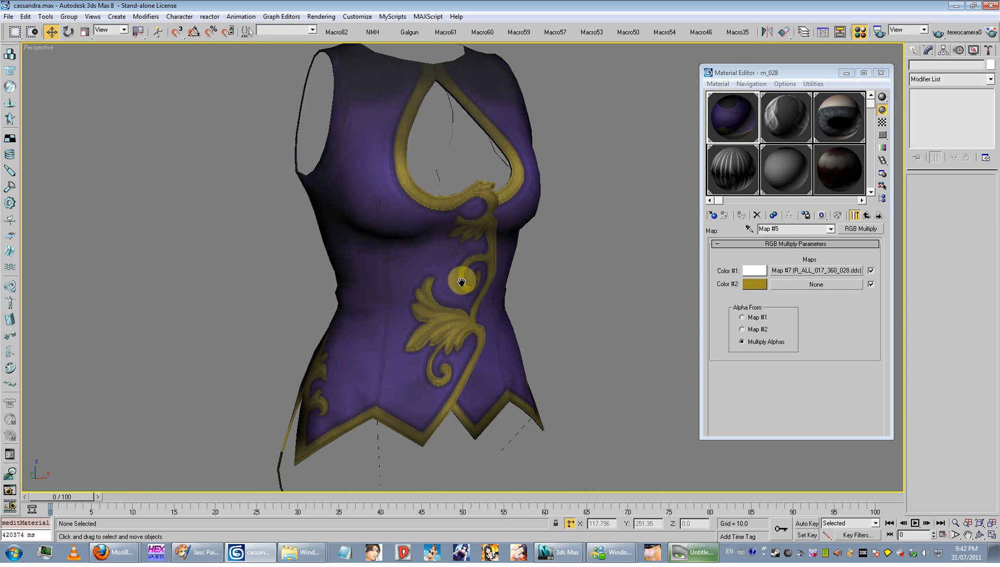
- Return to the top level of material m_028, look through the costume texture folder and enable the Bump channel
left_click(866, 215)
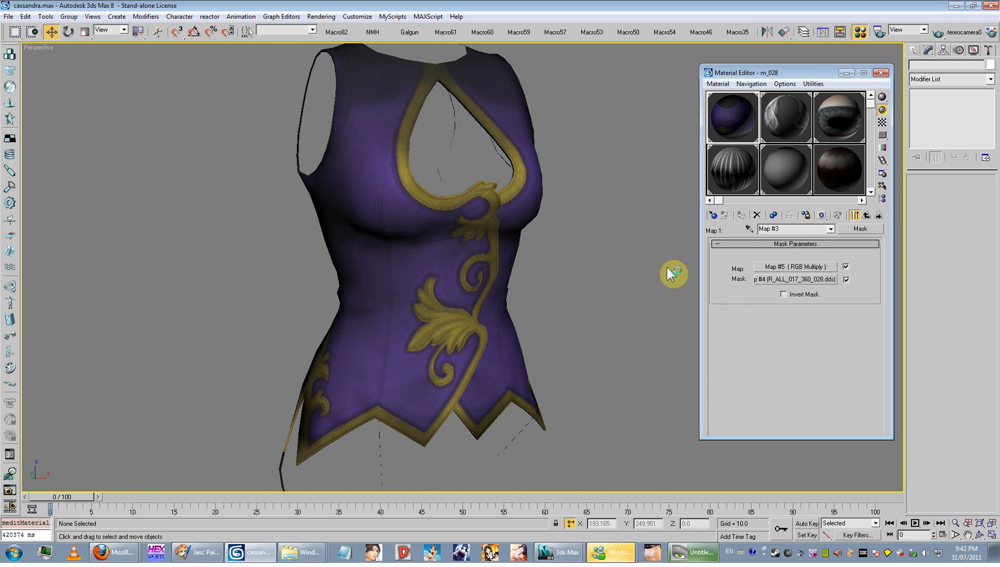
key("Up")
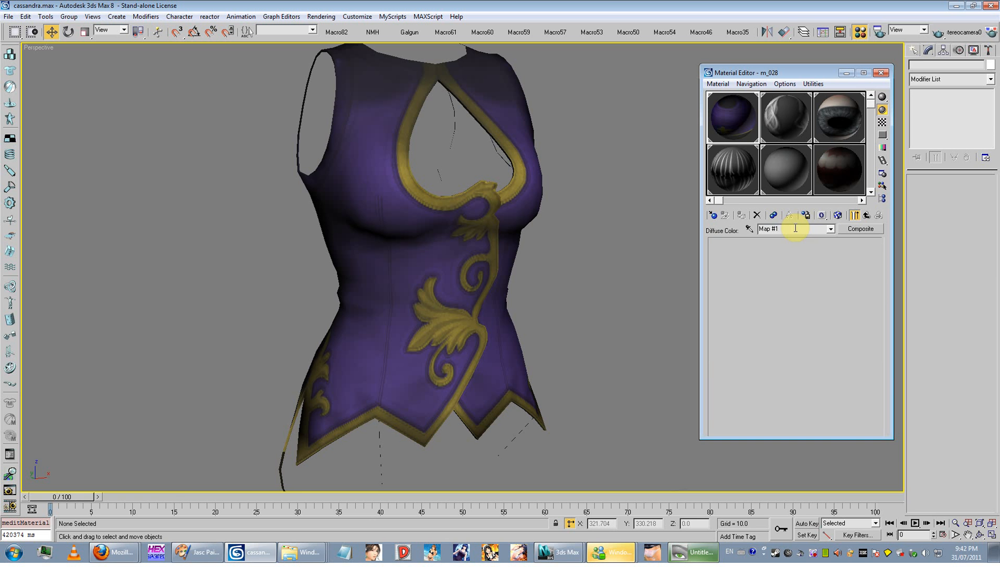
key("alt+Tab")
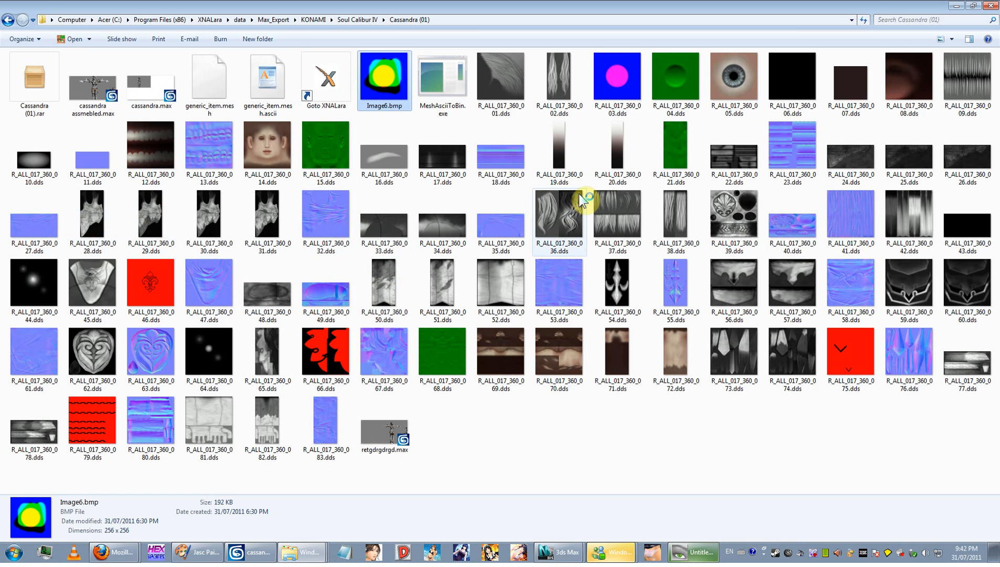
key("alt+Tab")
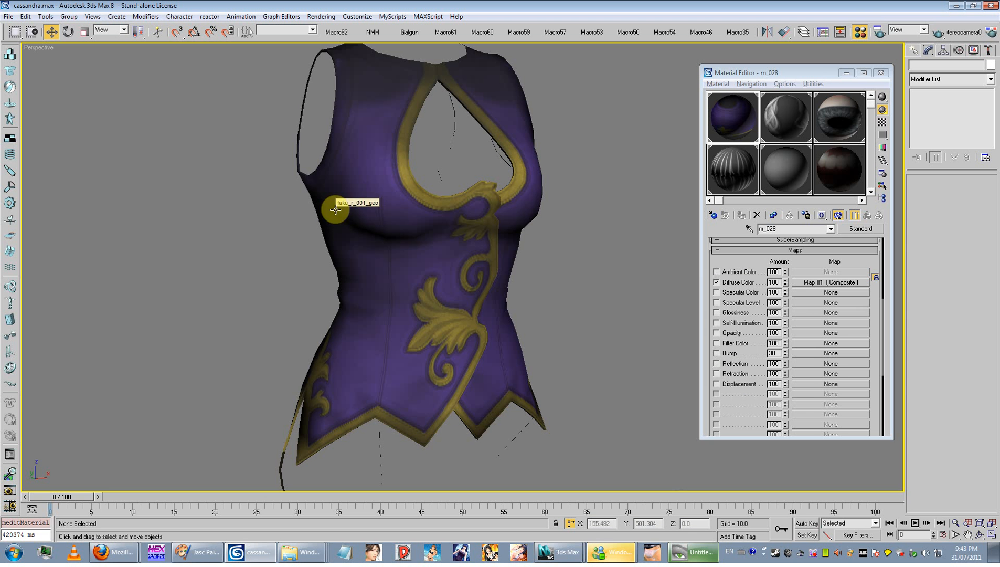
left_click(720, 354)
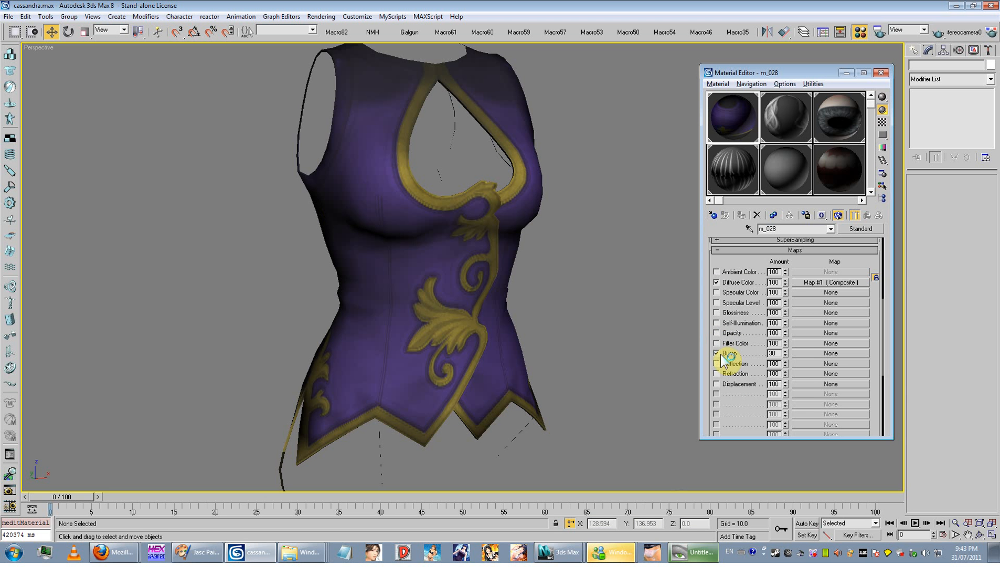
- Assign a Normal Bump map to the Bump channel and load R_ALL_017_360_032.dds from the texture folder as its Normal map
left_click(800, 354)
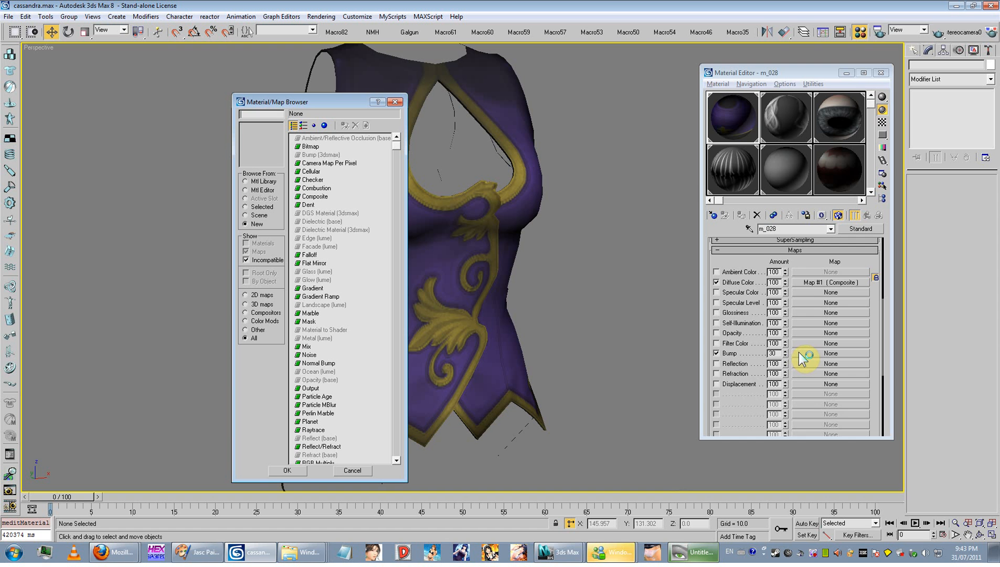
double_click(318, 363)
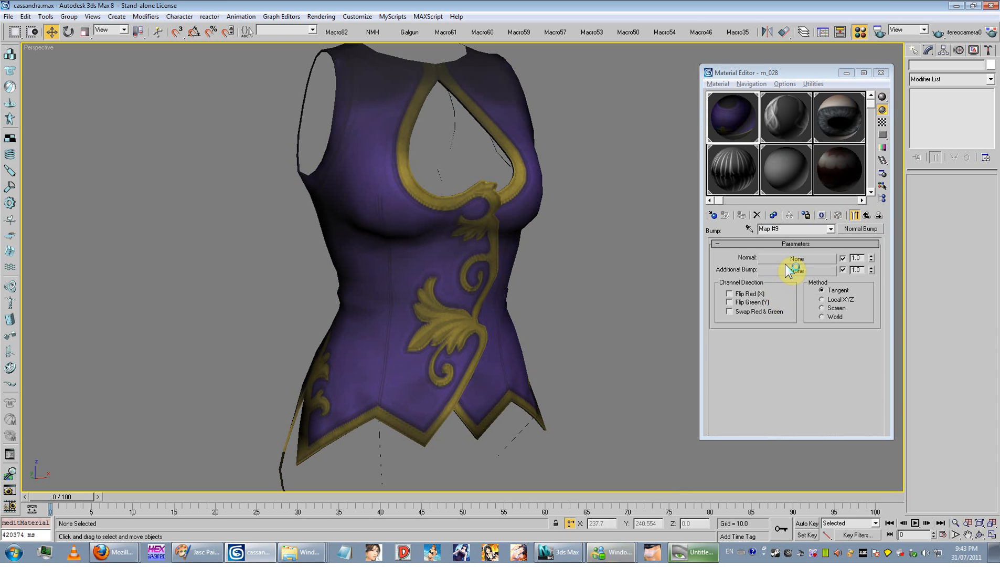
key("alt+Tab")
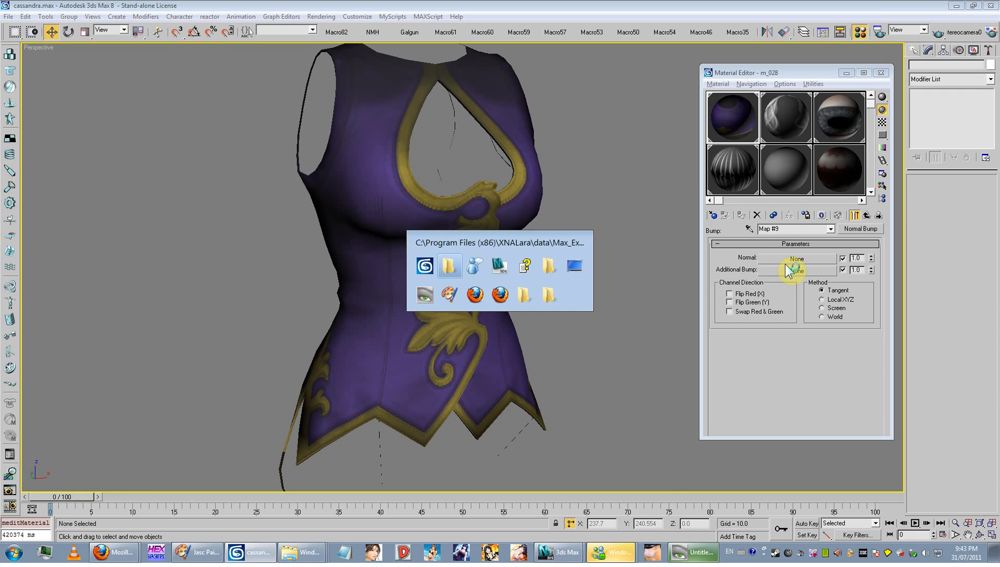
double_click(326, 215)
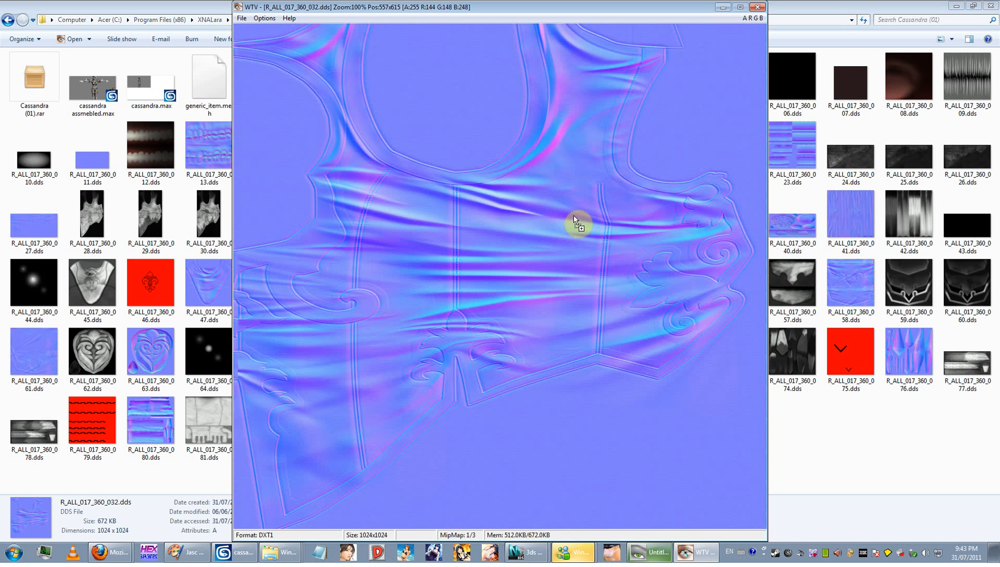
scroll(670, 121, "up", 1)
scroll(670, 120, "down", 1)
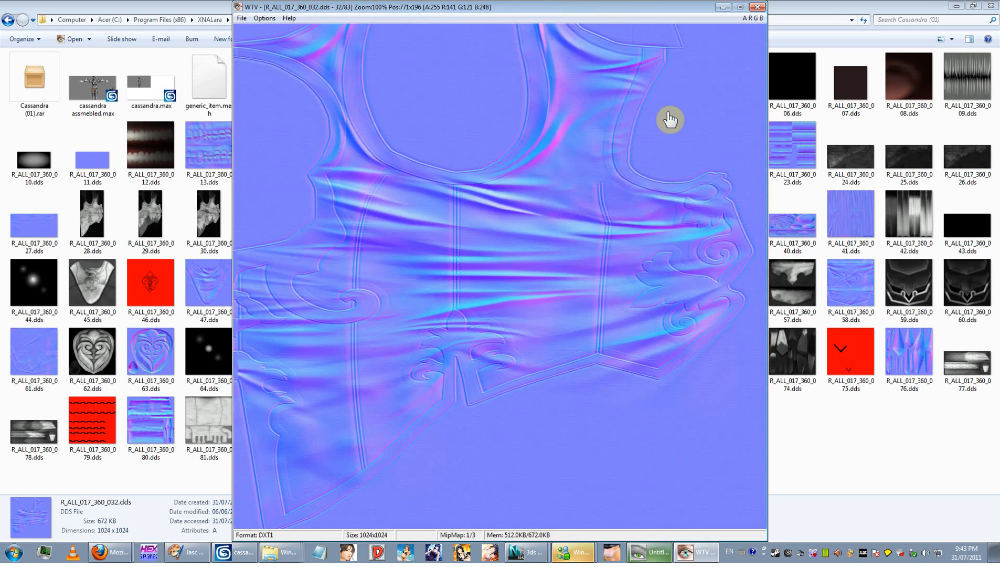
scroll(670, 120, "up", 1)
scroll(670, 120, "down", 1)
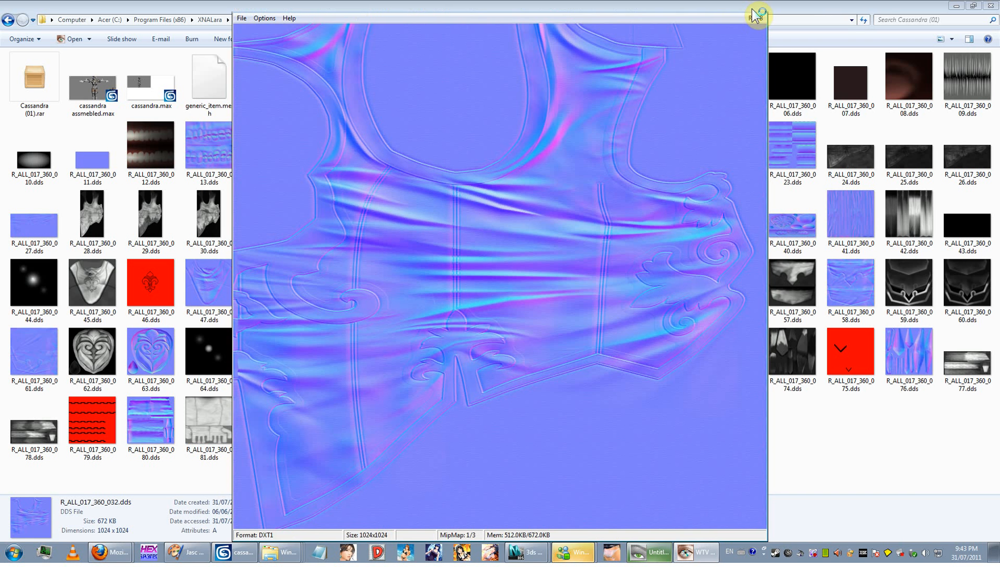
left_click(757, 7)
left_click_drag(337, 432, 806, 260)
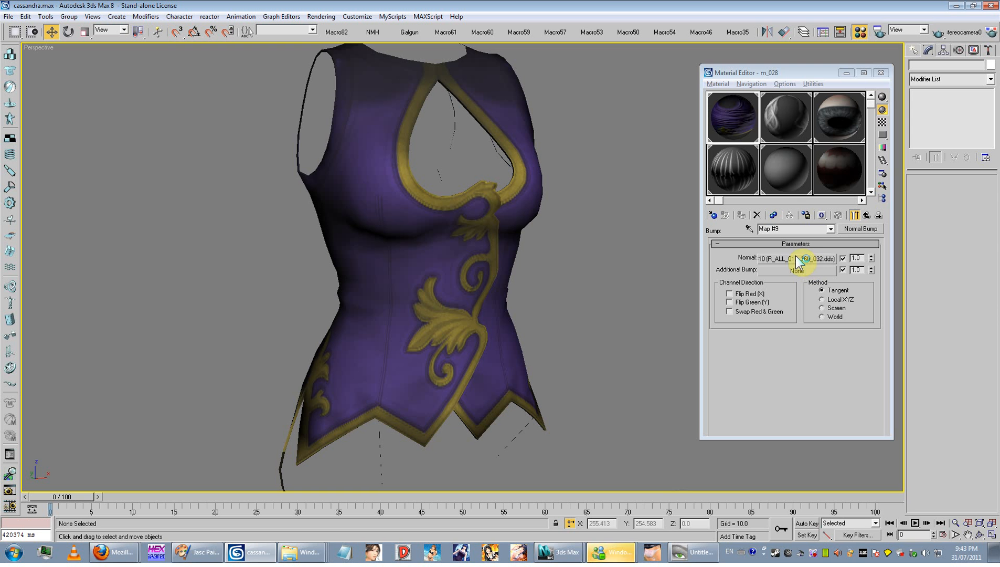
- Return to material m_028 and set its Specular Level to 33 and Glossiness to 18
left_click(866, 216)
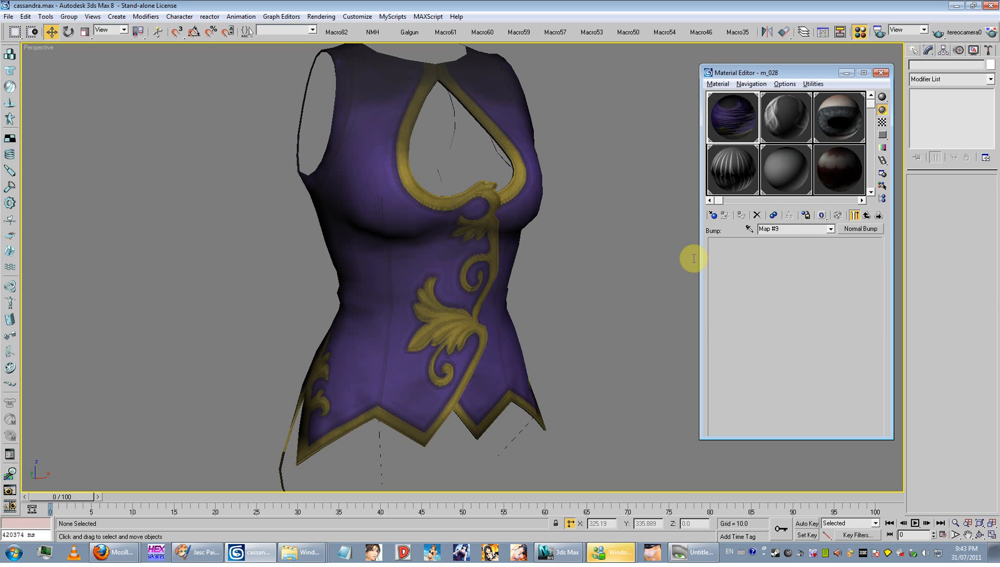
left_click_drag(745, 261, 736, 363)
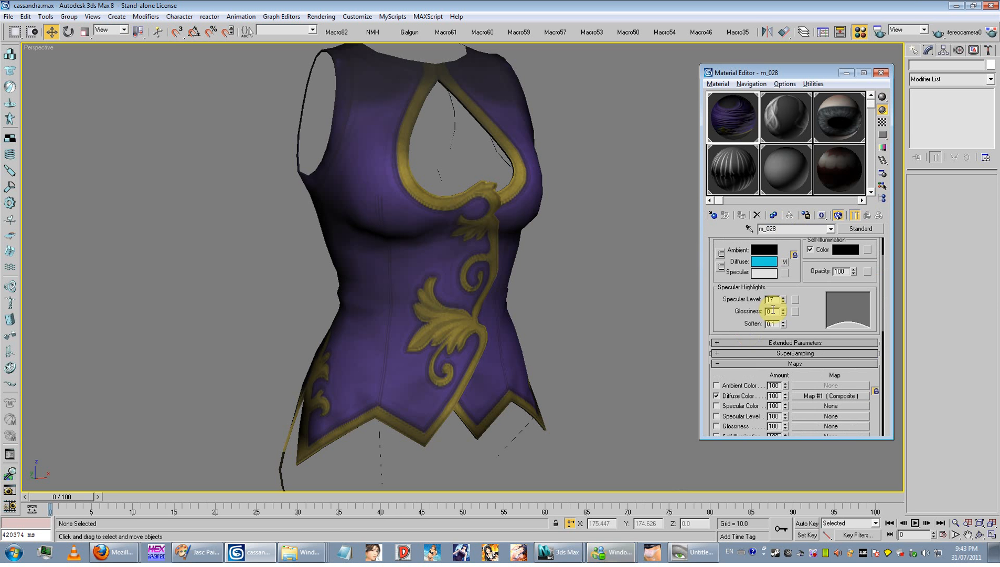
left_click_drag(788, 287, 788, 275)
left_click_drag(782, 310, 785, 301)
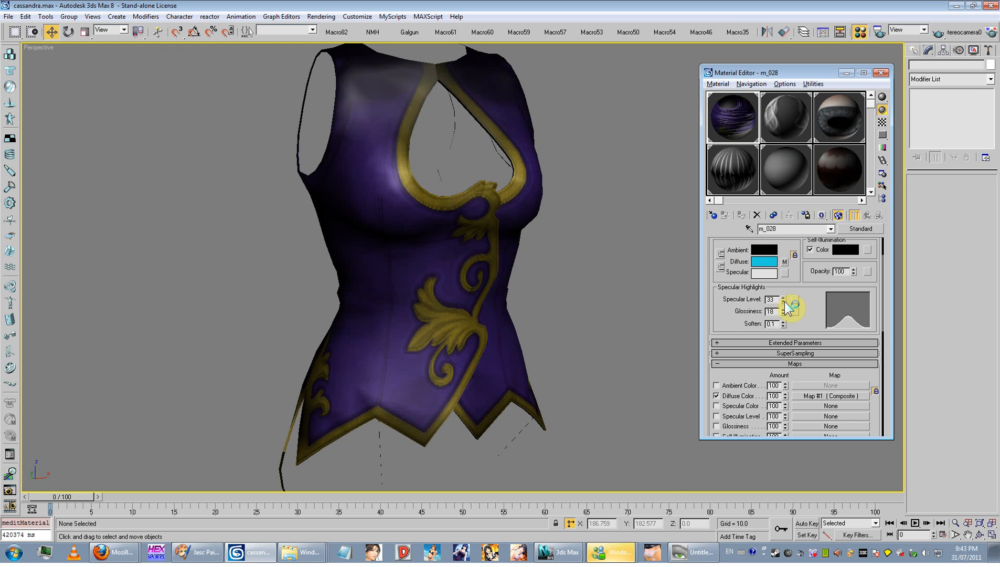
- Render the perspective view of the corset to check the normal map and highlights
mouse_move(619, 312)
middle_mouse_down()
mouse_move(625, 302)
mouse_move(635, 314)
middle_mouse_up()
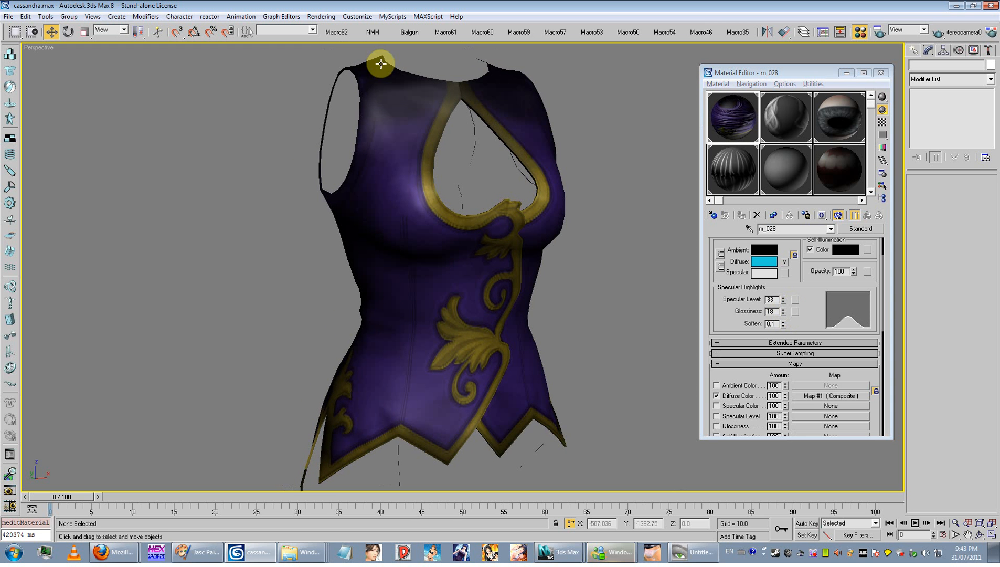
left_click(313, 18)
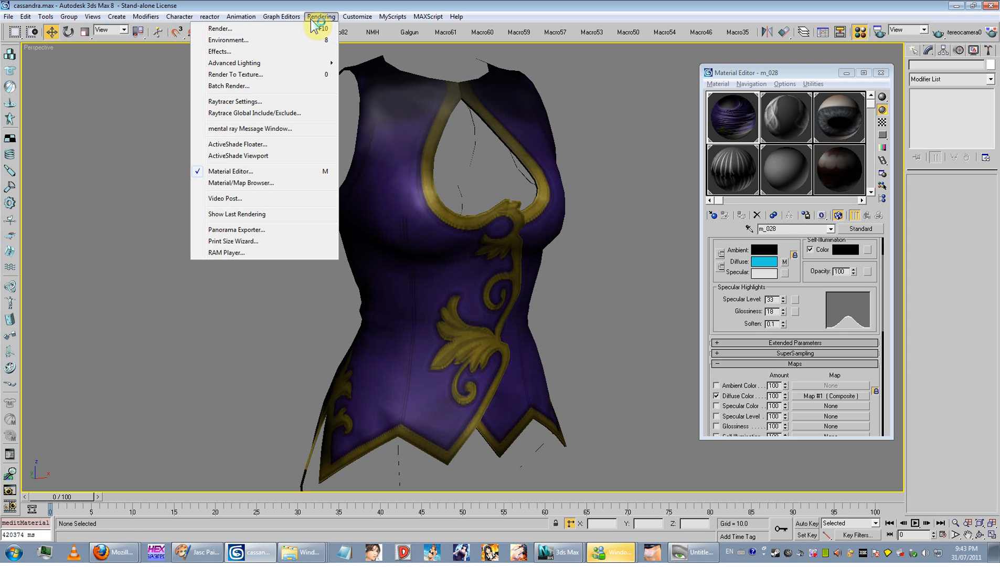
left_click(319, 20)
key("F9")
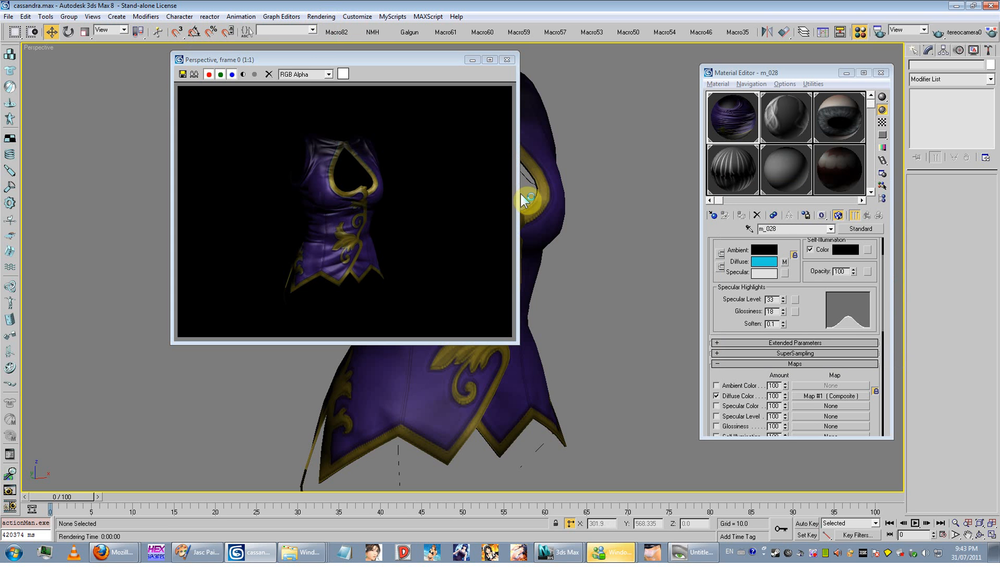
- Set the environment background colour to light grey (181, 181, 181) and render the corset again
left_click(290, 41)
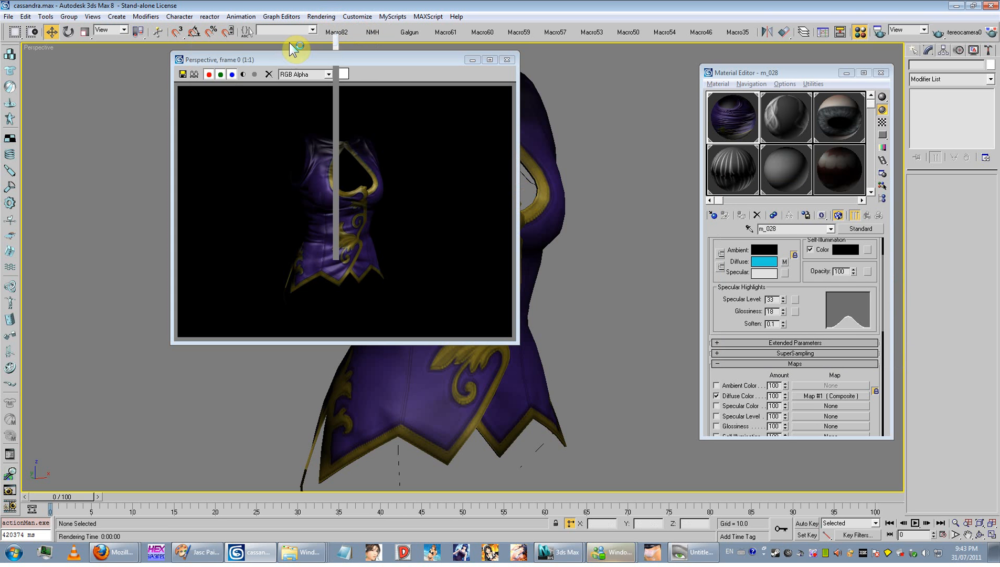
left_click(429, 171)
left_click(302, 112)
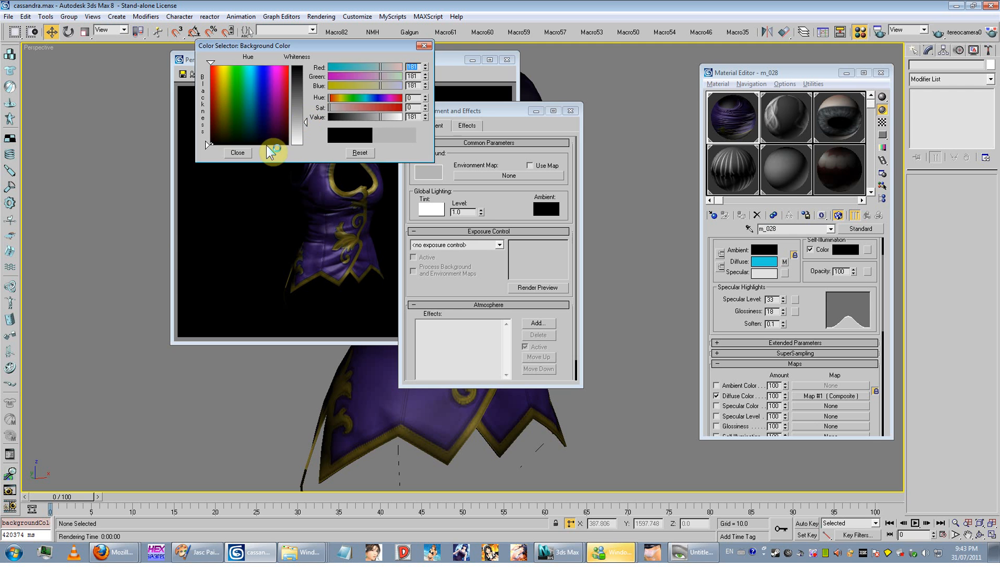
left_click(239, 152)
left_click(570, 111)
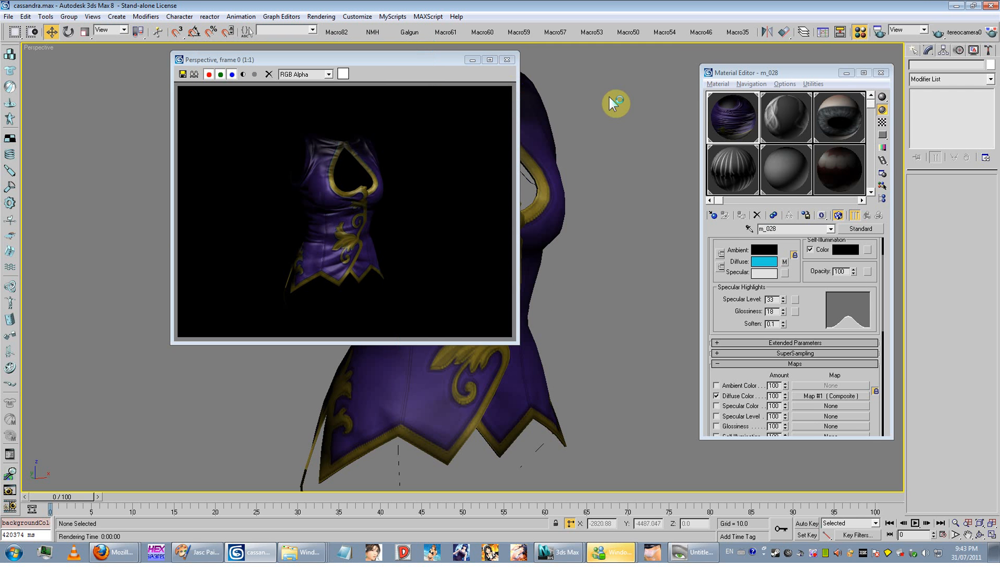
key("shift+q")
scroll(603, 238, "up", 5)
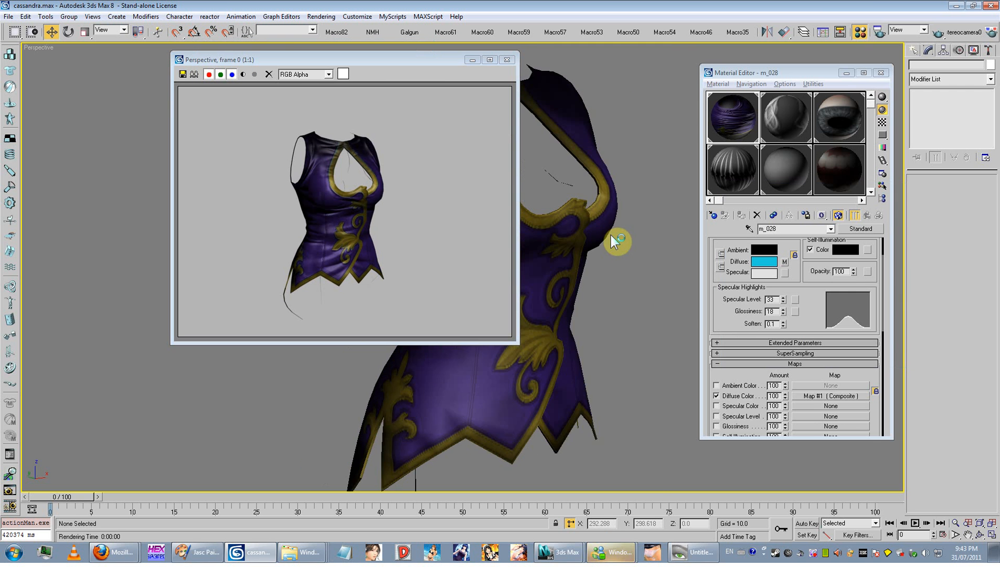
scroll(561, 268, "down", 5)
middle_click_drag(561, 268, 579, 278, "alt")
scroll(579, 278, "up", 4)
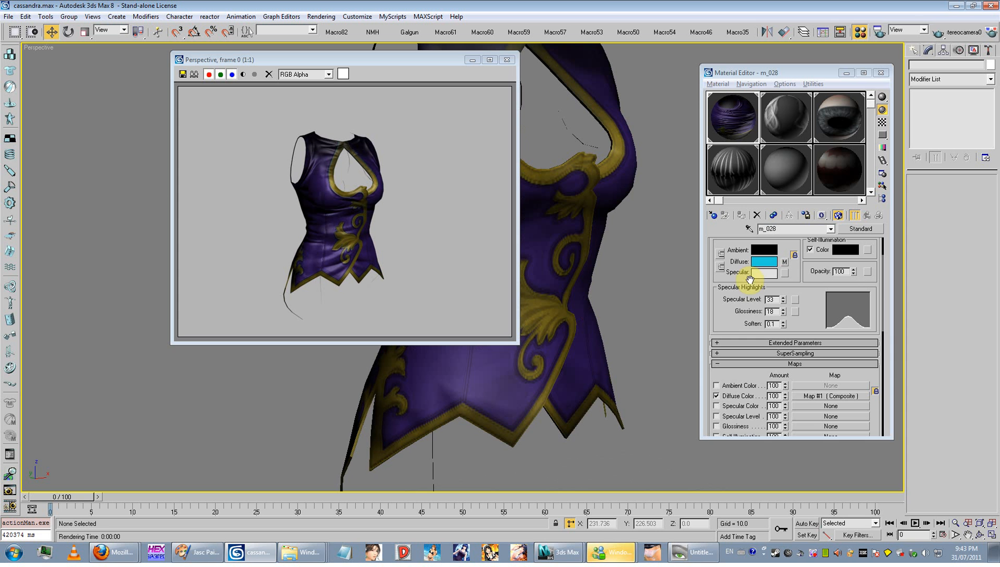
- Set Color #2 of Map 2's RGB Multiply to a lighter purple (111, 89, 153), checking the in-game reference picture
left_click(817, 396)
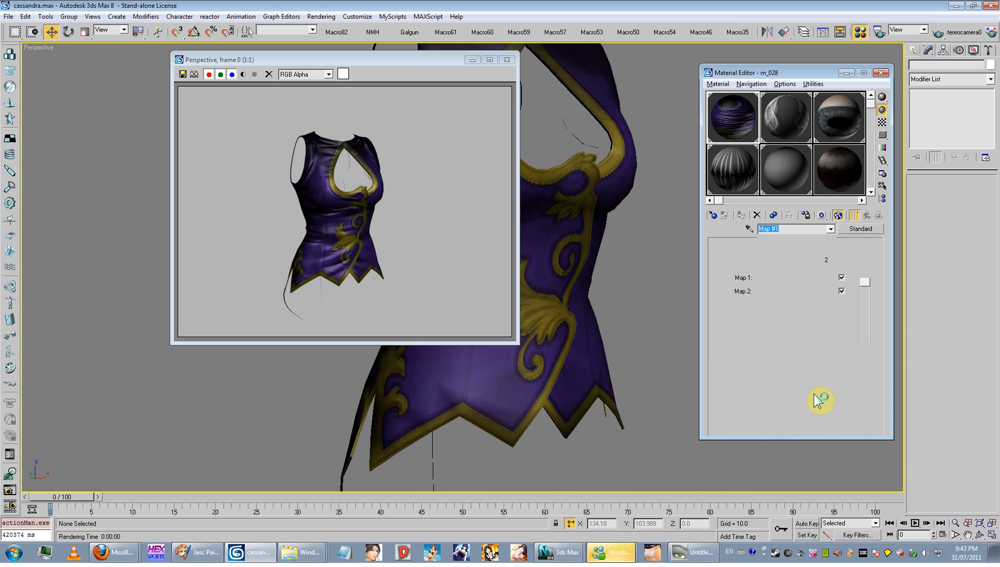
left_click(693, 552)
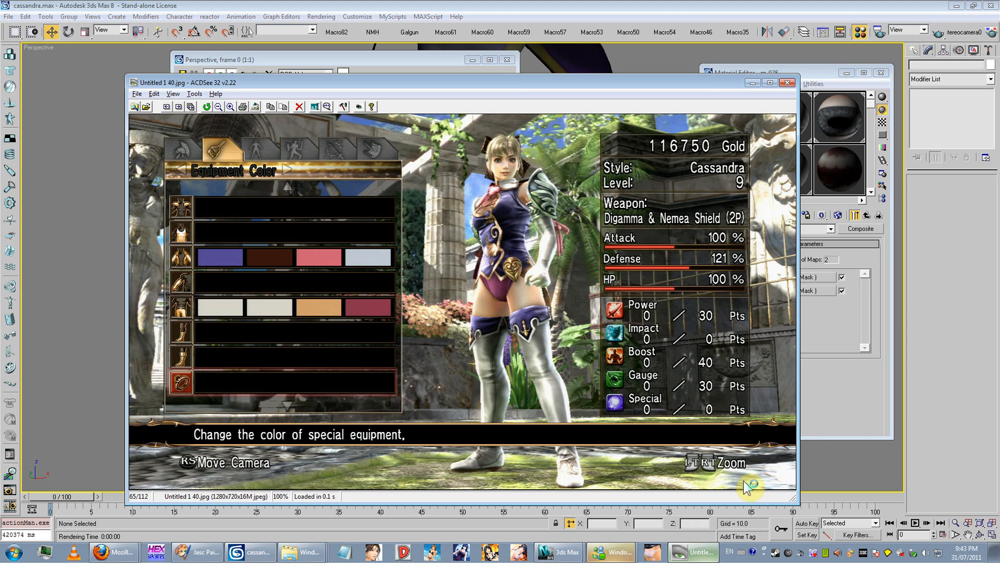
left_click(821, 308)
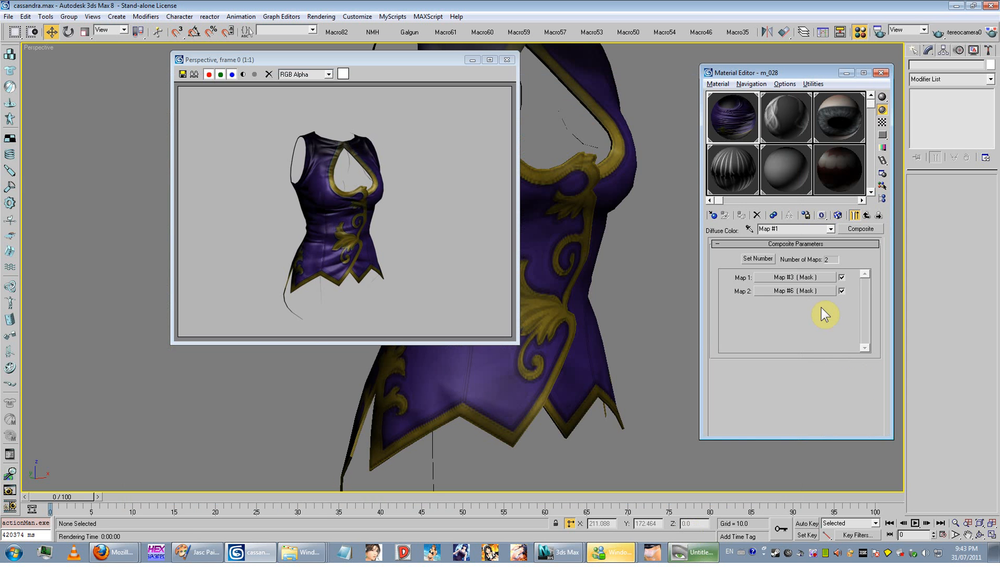
left_click(794, 292)
left_click(789, 287)
left_click(756, 285)
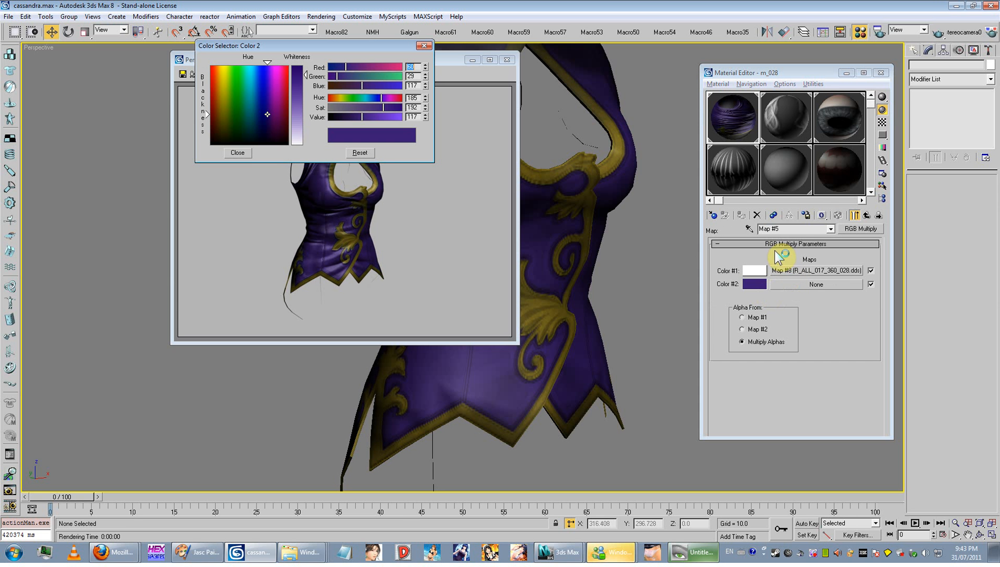
left_click_drag(297, 91, 298, 99)
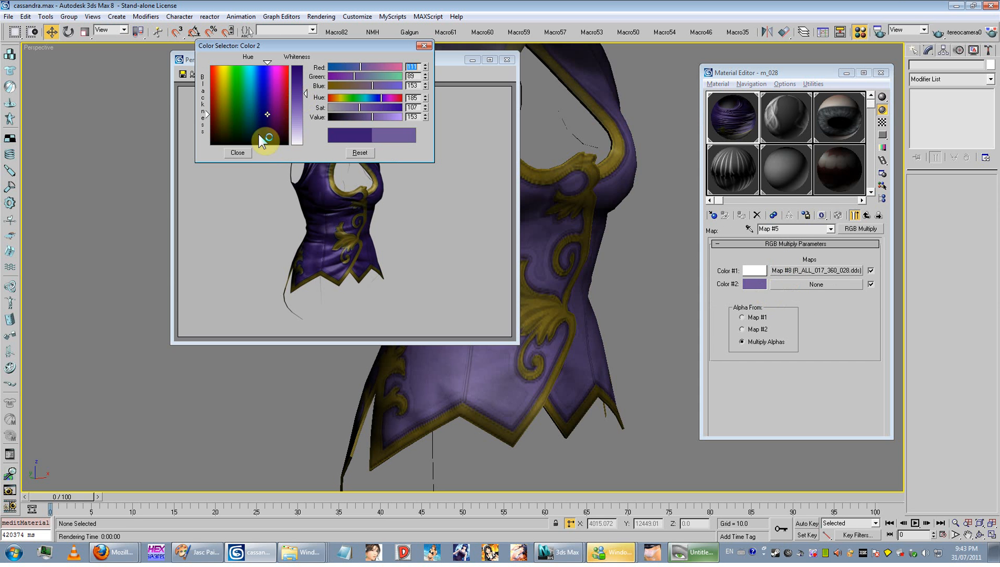
left_click(238, 153)
key("Up")
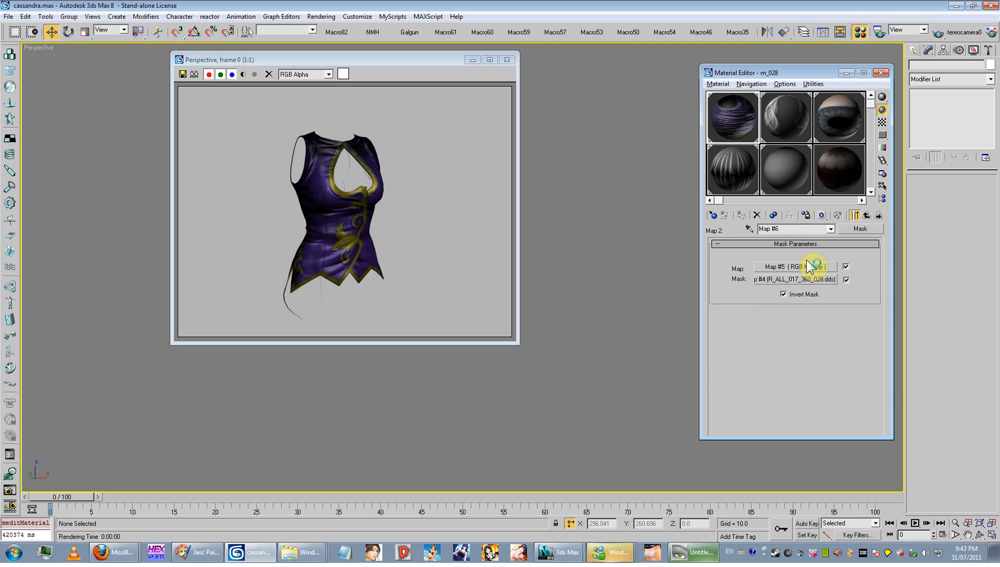
- Set Color #2 of Map 1's RGB Multiply to a bright gold (249, 219, 54) for the costume trim
key("Up")
left_click(812, 278)
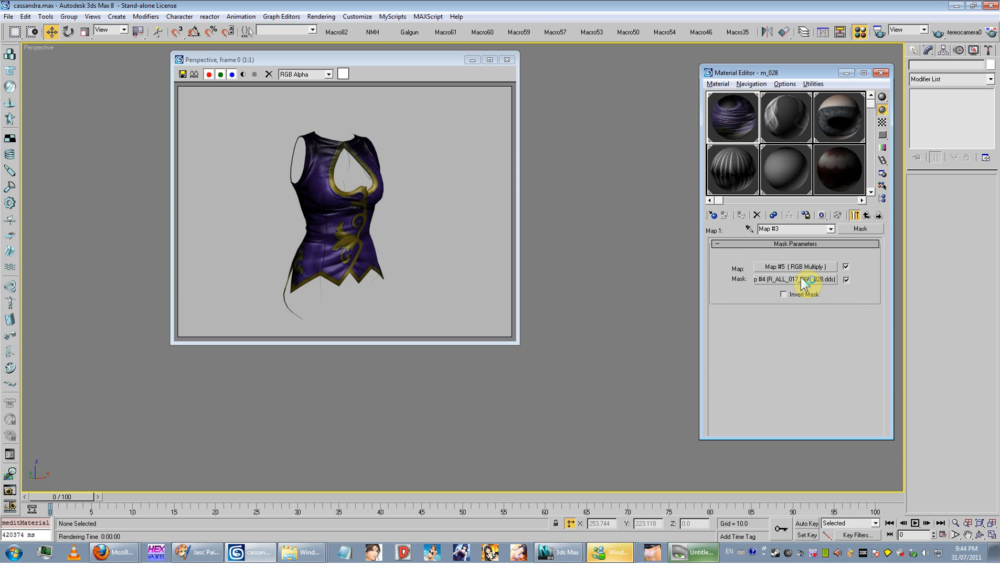
key("Up")
left_click(803, 291)
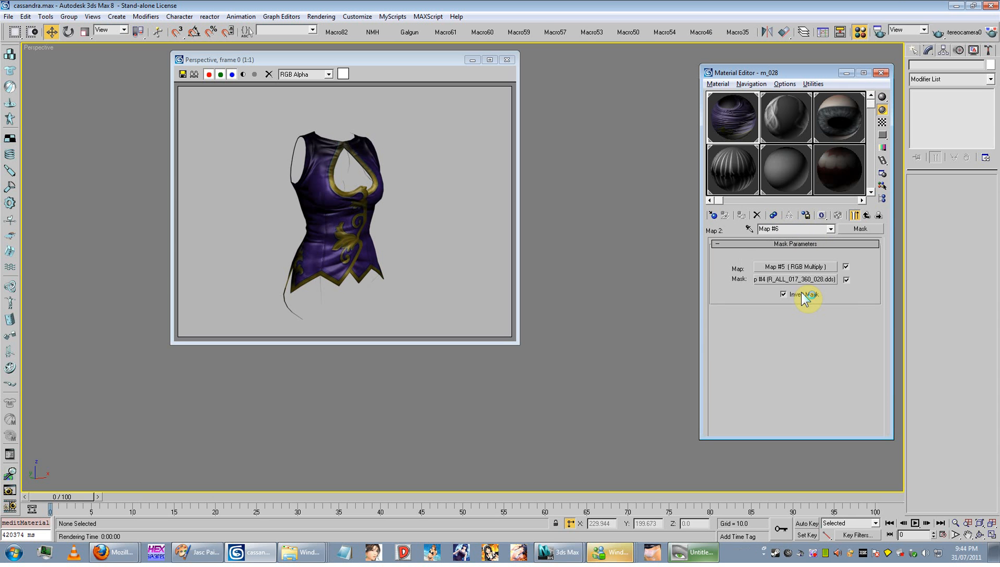
left_click(784, 267)
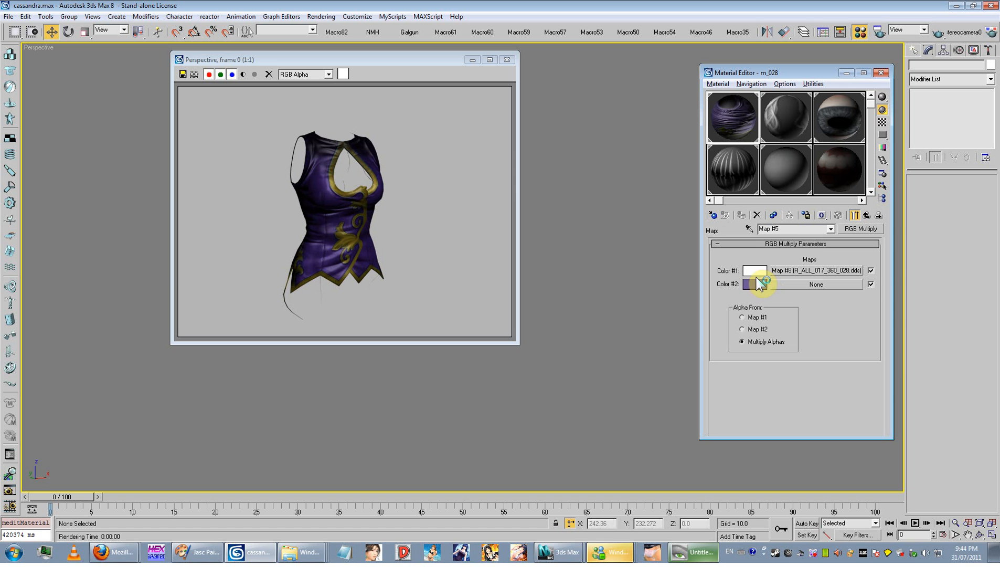
key("Up")
key("Up")
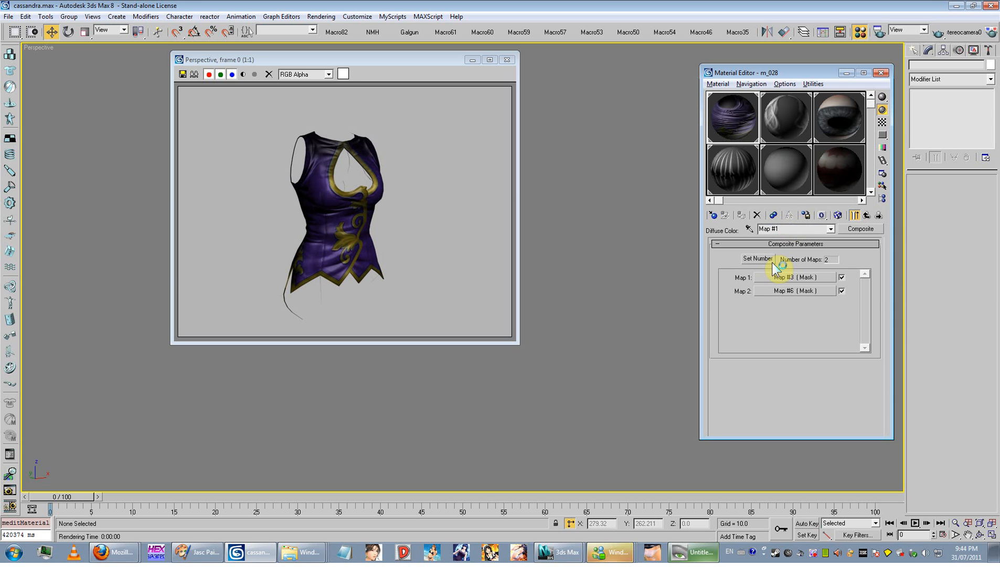
left_click(793, 264)
left_click(782, 268)
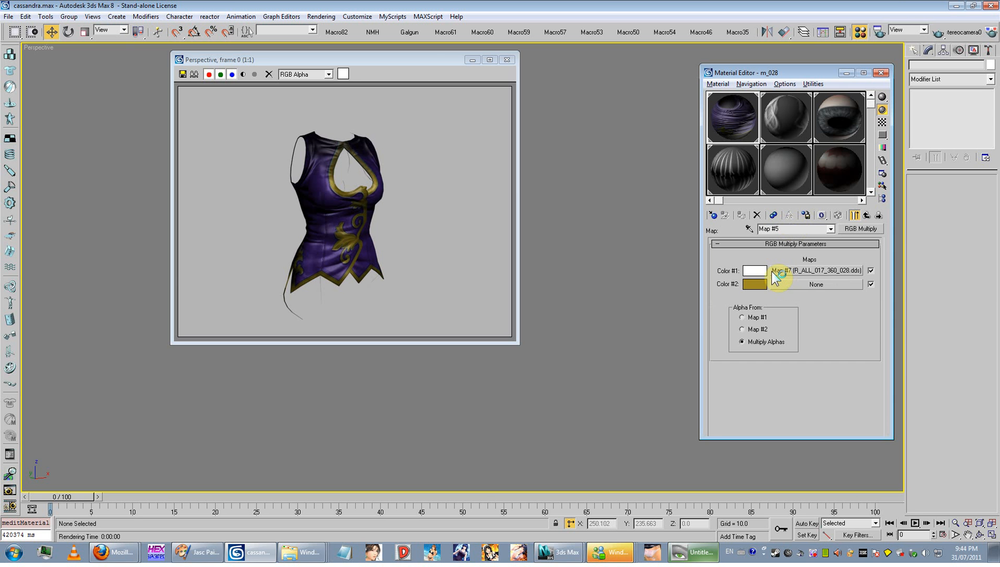
left_click(754, 284)
left_click_drag(380, 117, 397, 117)
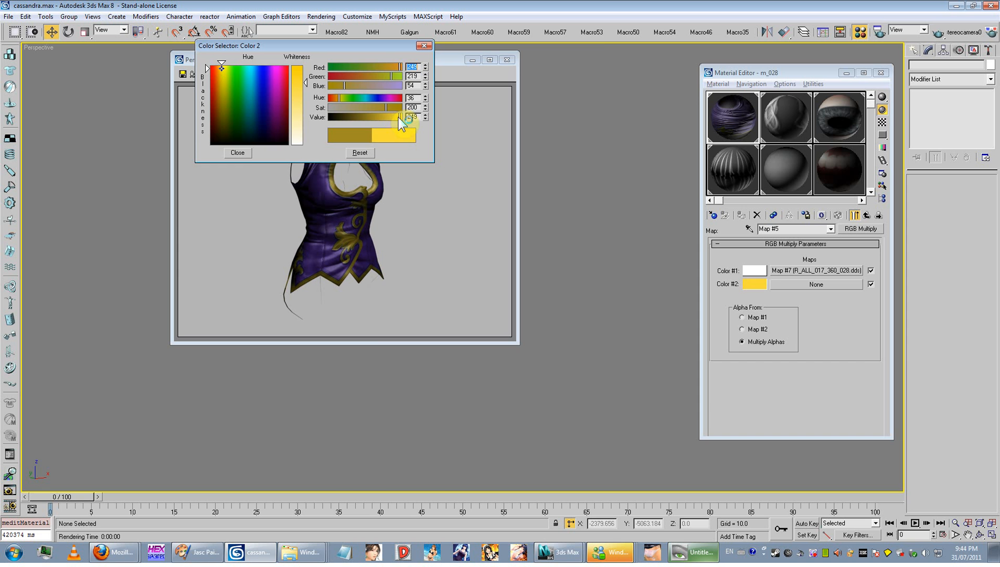
left_click(237, 152)
- Render the recoloured corset from two different angles and compare it with the in-game reference picture
key("F9")
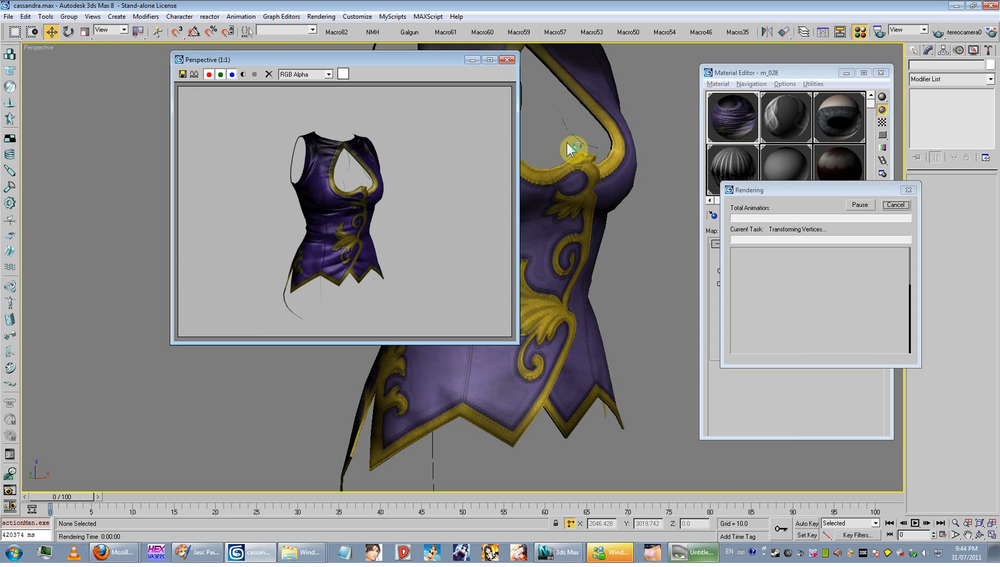
middle_click_drag(590, 193, 578, 231)
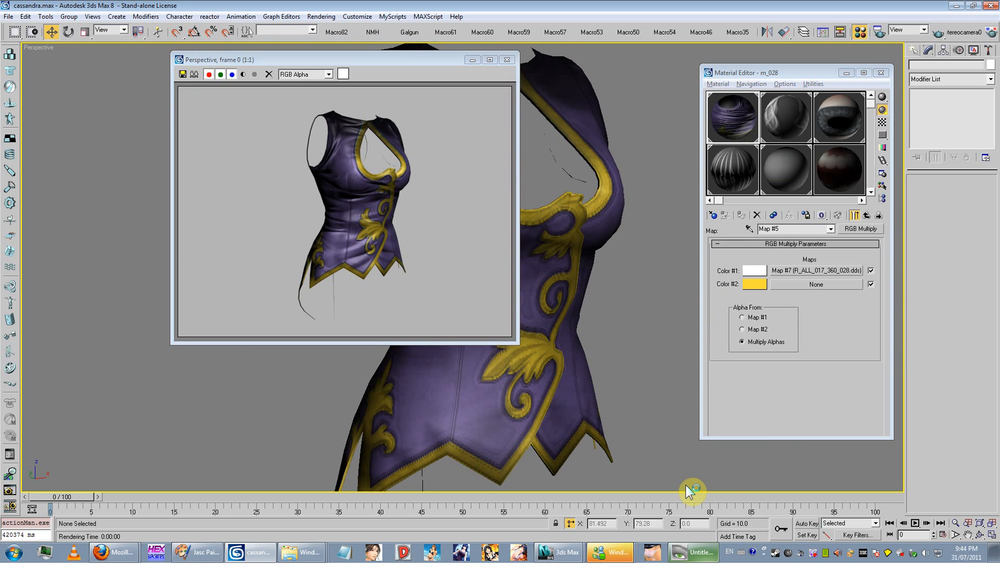
left_click(685, 554)
key("alt+Tab")
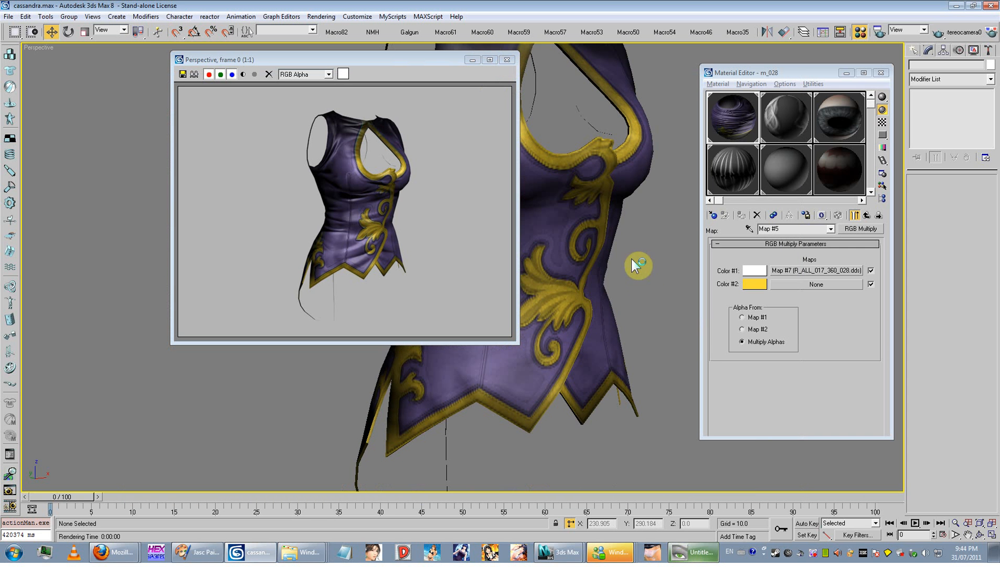
middle_click_drag(631, 258, 587, 326, "alt")
key("shift+q")
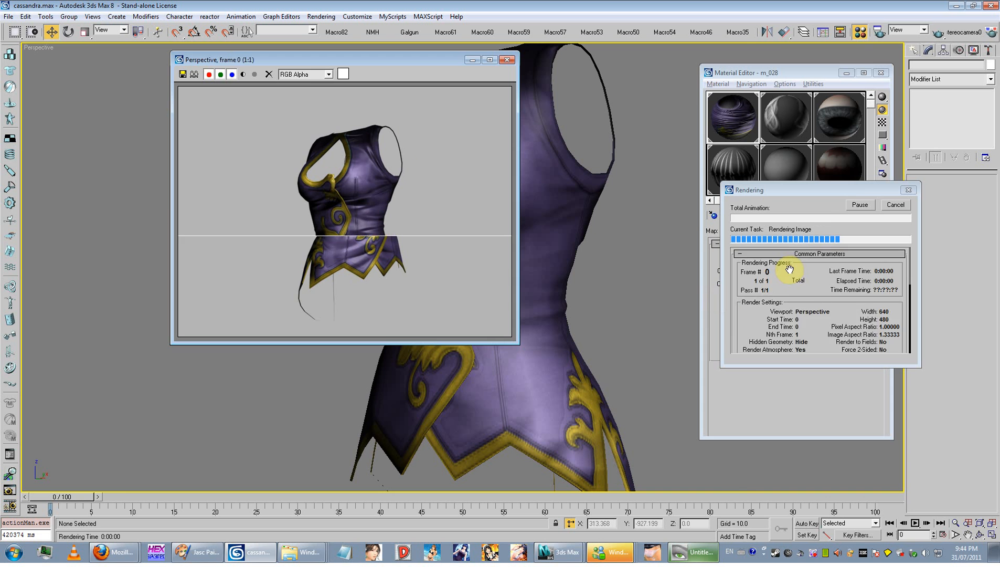
left_click(693, 552)
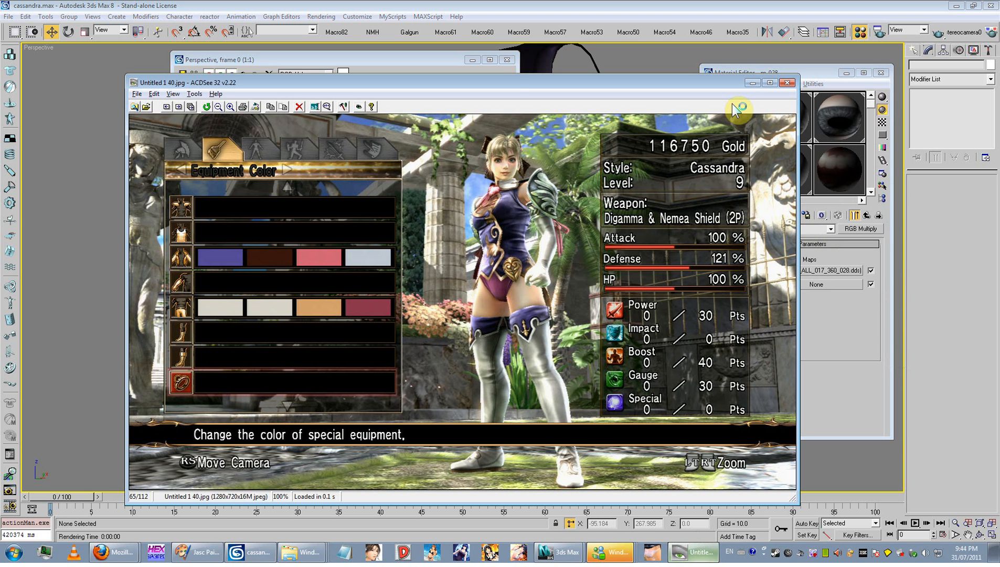
- Return to the maps of material m_028, enable Reflection and assign a Falloff map to it
left_click(805, 231)
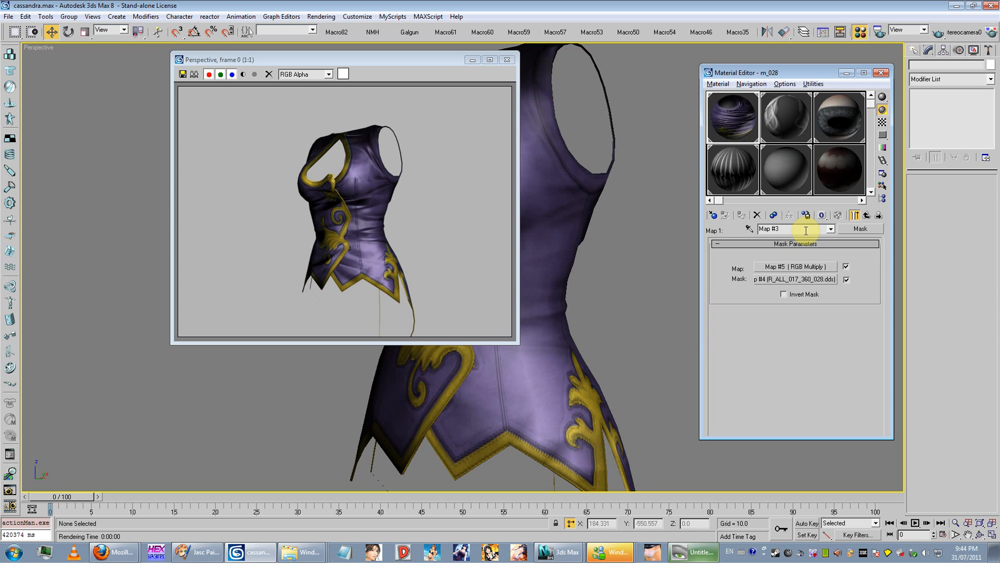
key("Up")
key("Up")
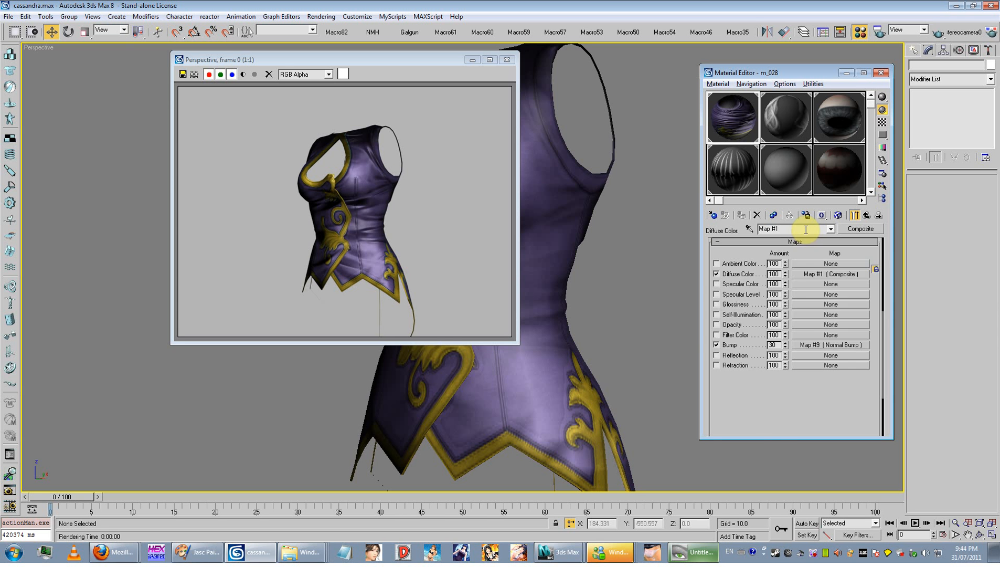
scroll(705, 328, "down", 5)
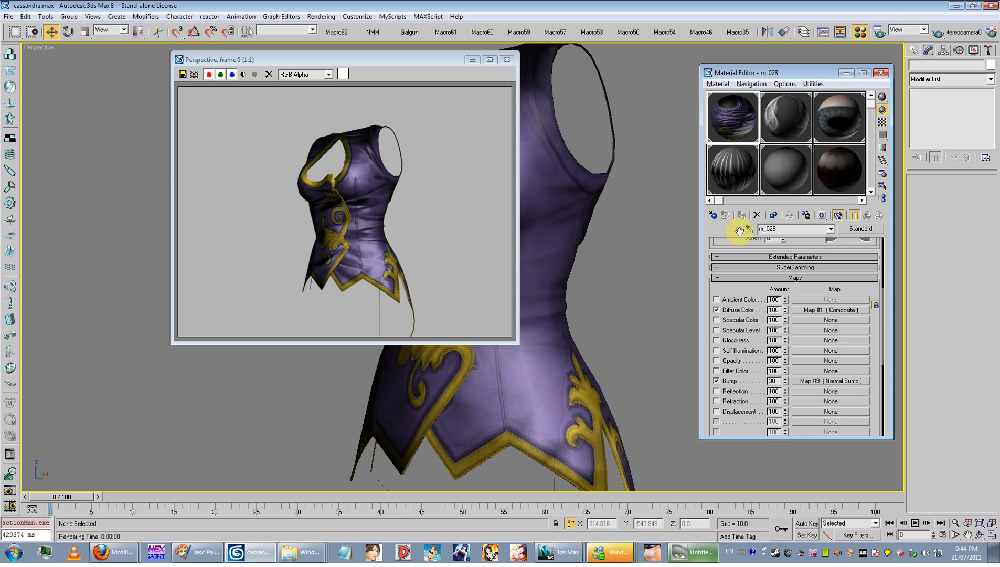
left_click(724, 360)
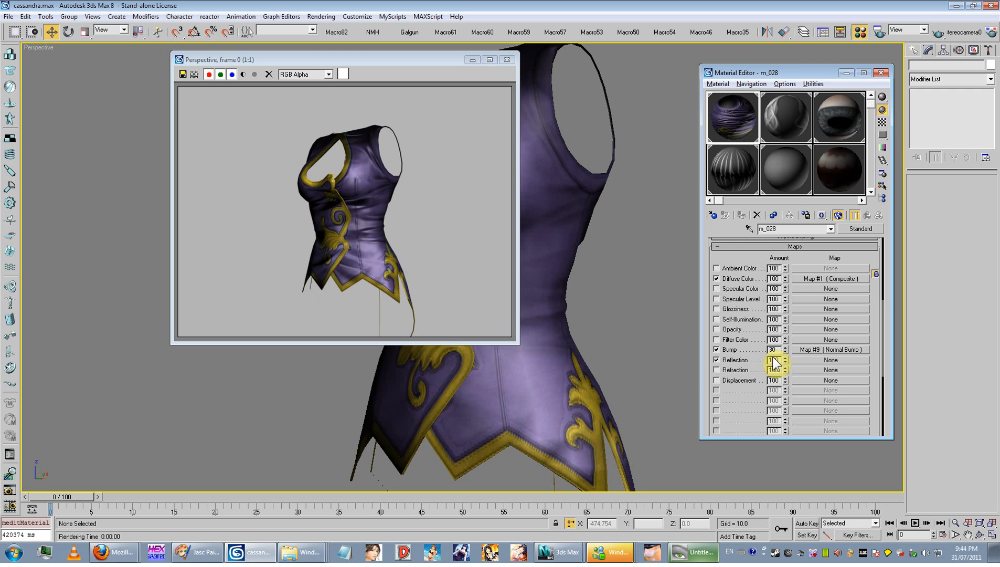
left_click(827, 360)
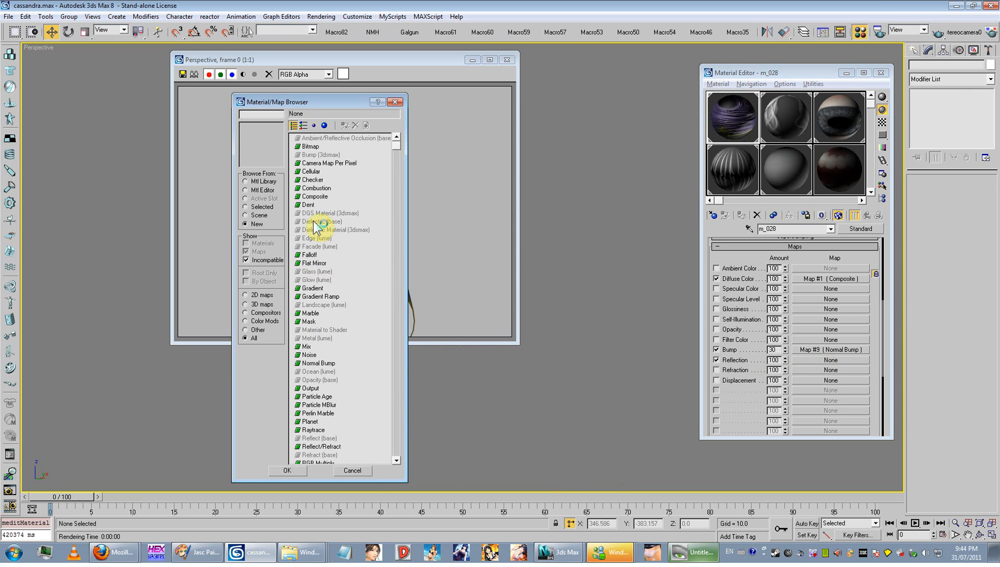
double_click(315, 254)
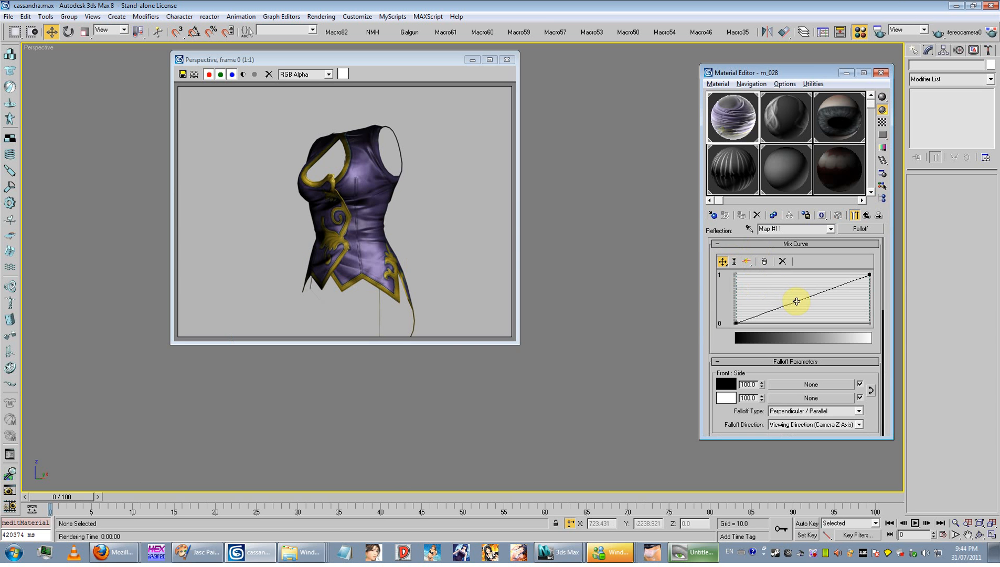
- Try different bends of the Falloff map's mix curve, rendering the corset after each adjustment
left_click_drag(797, 302, 803, 339)
middle_click(652, 274)
key("F9")
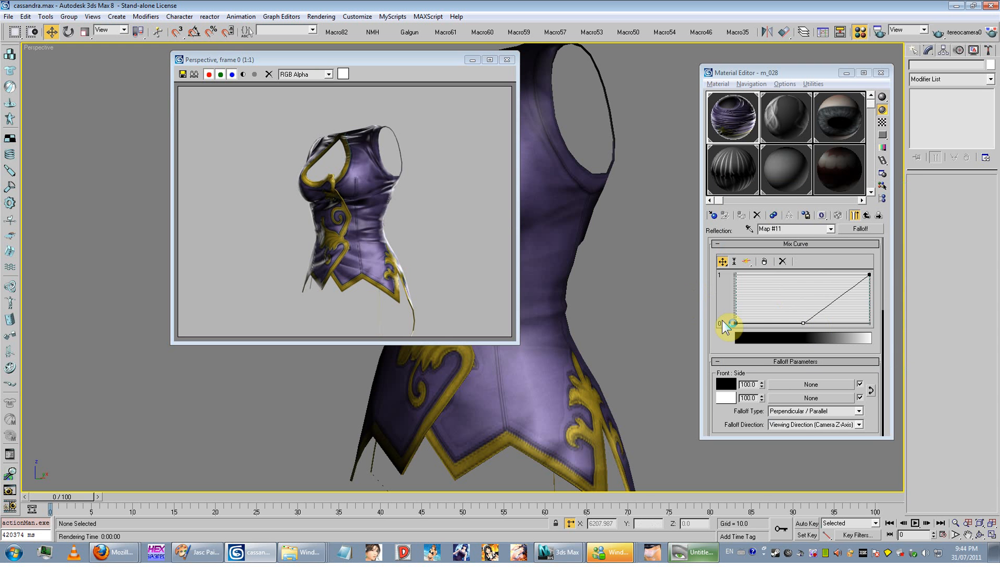
left_click_drag(804, 322, 753, 323)
key("F9")
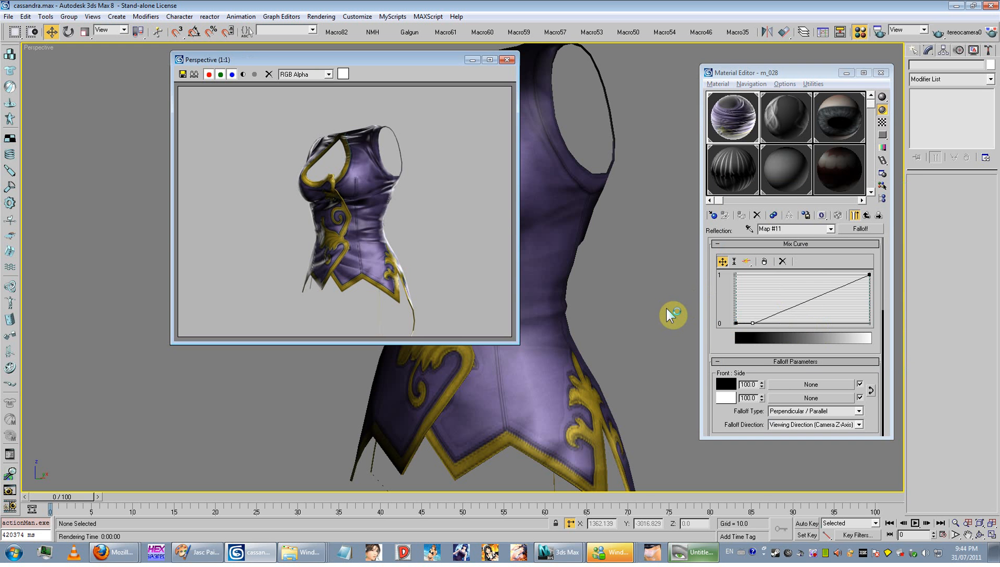
left_click(753, 321)
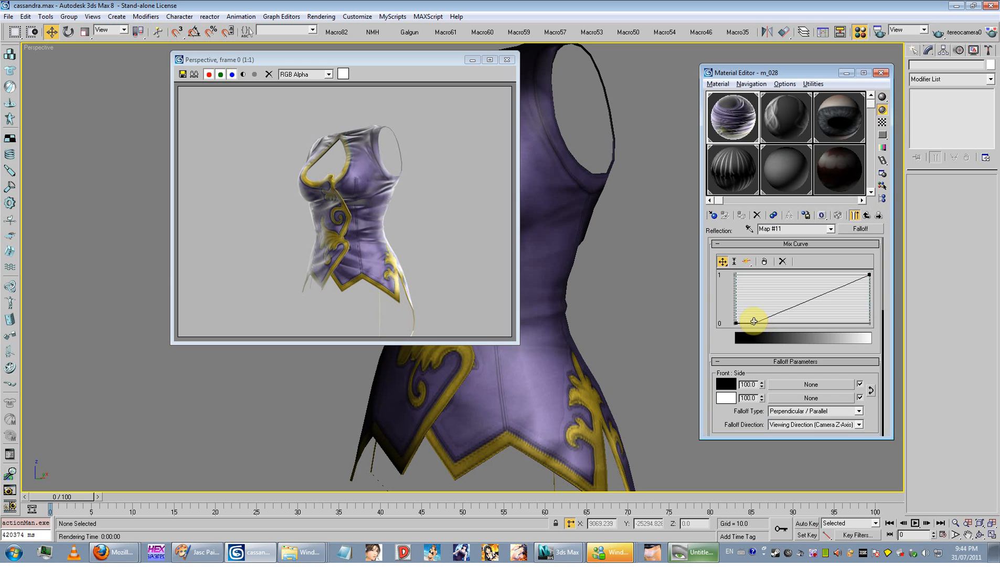
left_click_drag(754, 321, 798, 323)
key("F9")
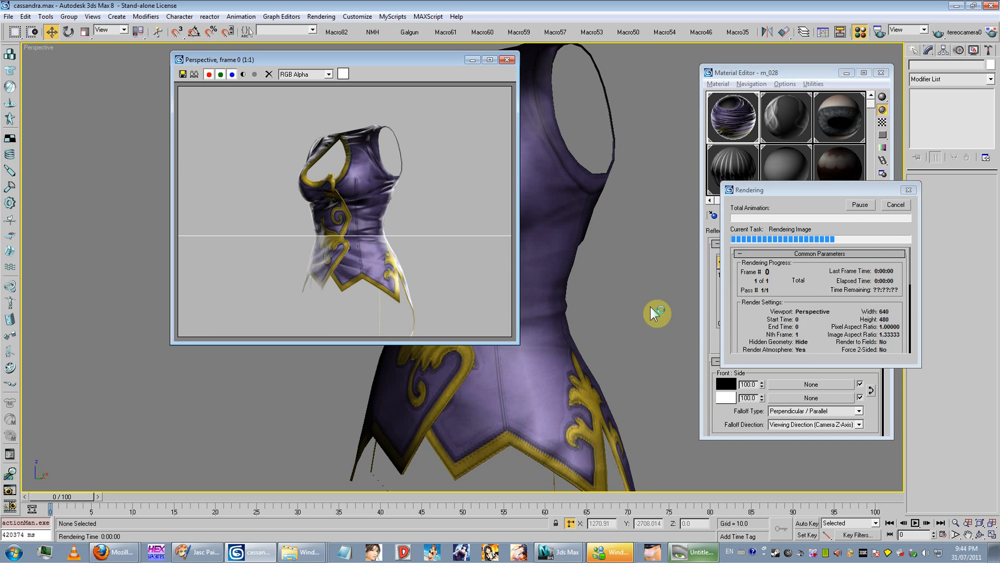
- Clear the Falloff map from material m_028's Reflection slot
left_click(795, 211)
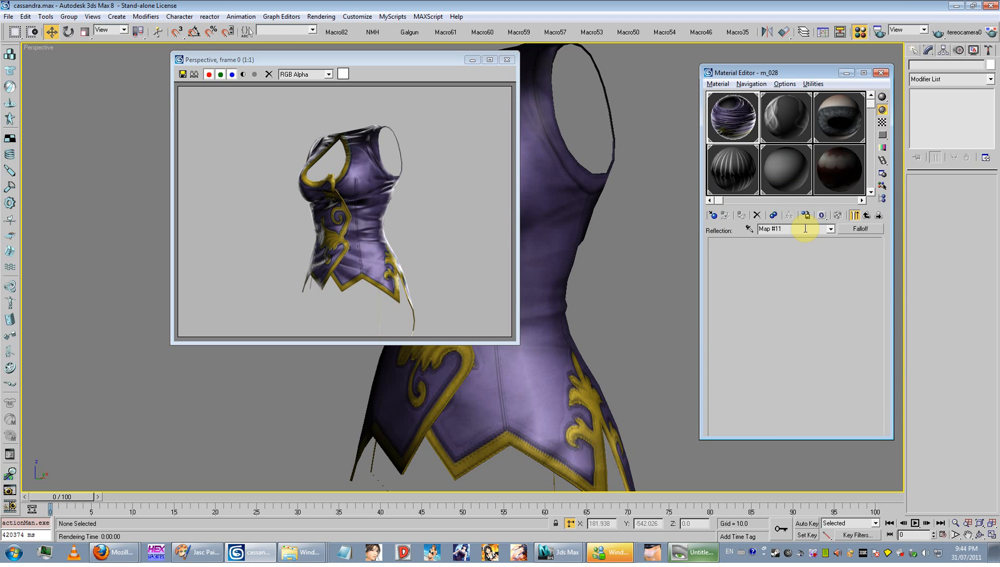
right_click(817, 361)
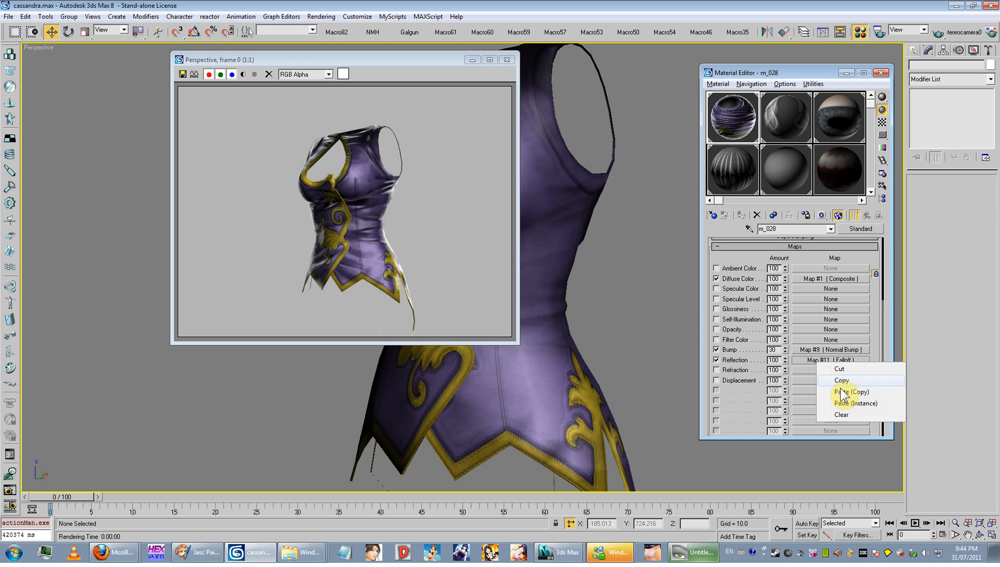
left_click(841, 414)
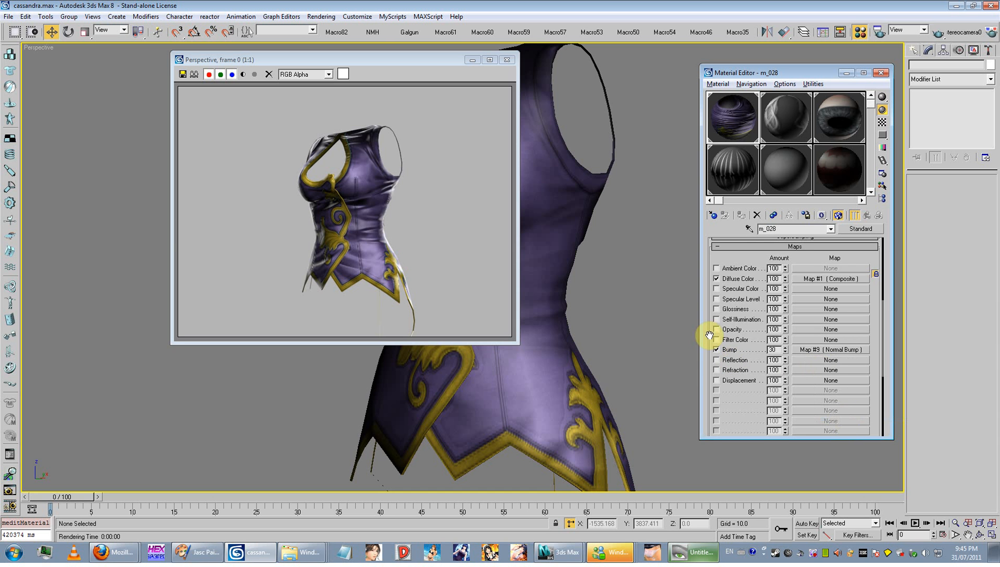
left_click_drag(709, 335, 709, 357)
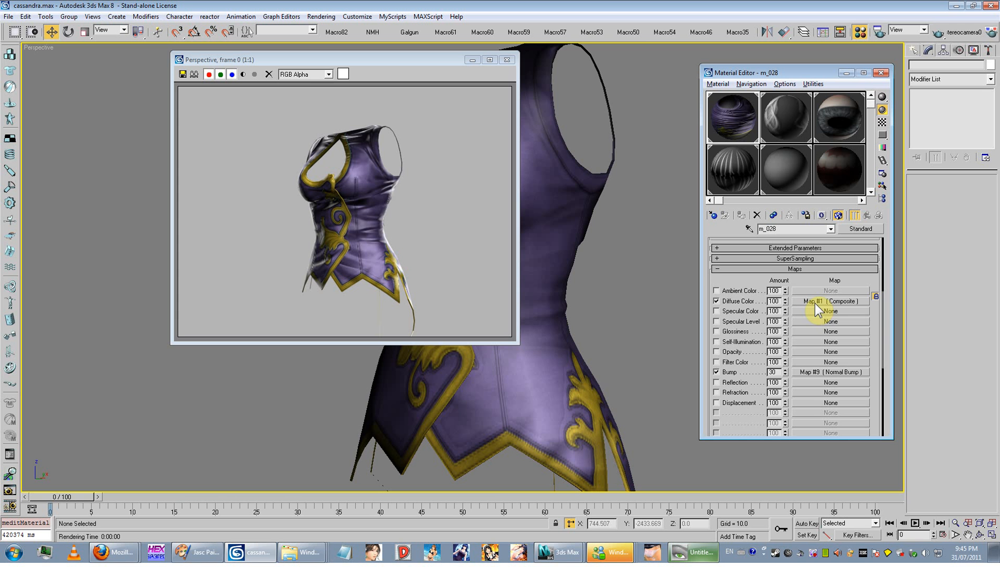
- Switch to Windows Explorer, examine the corset texture R_ALL_017_360_028.dds in its viewer, and return to 3ds Max
left_click(298, 552)
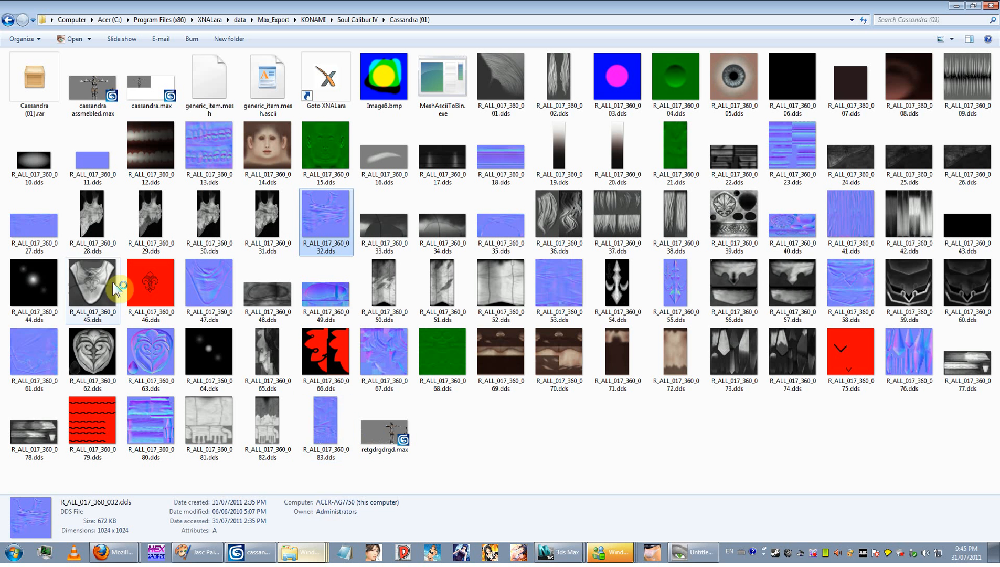
left_click(94, 230)
double_click(94, 231)
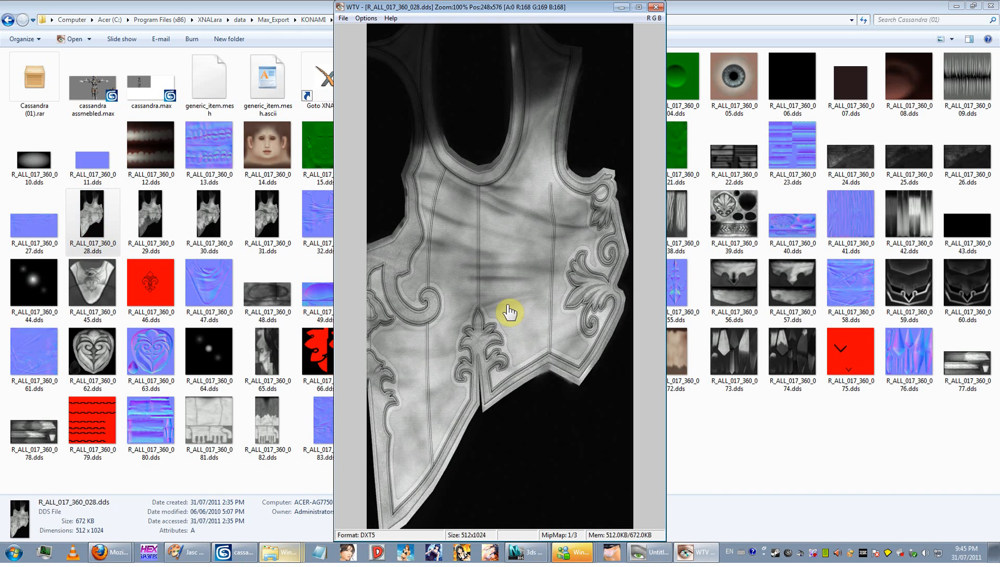
left_click_drag(509, 311, 454, 306)
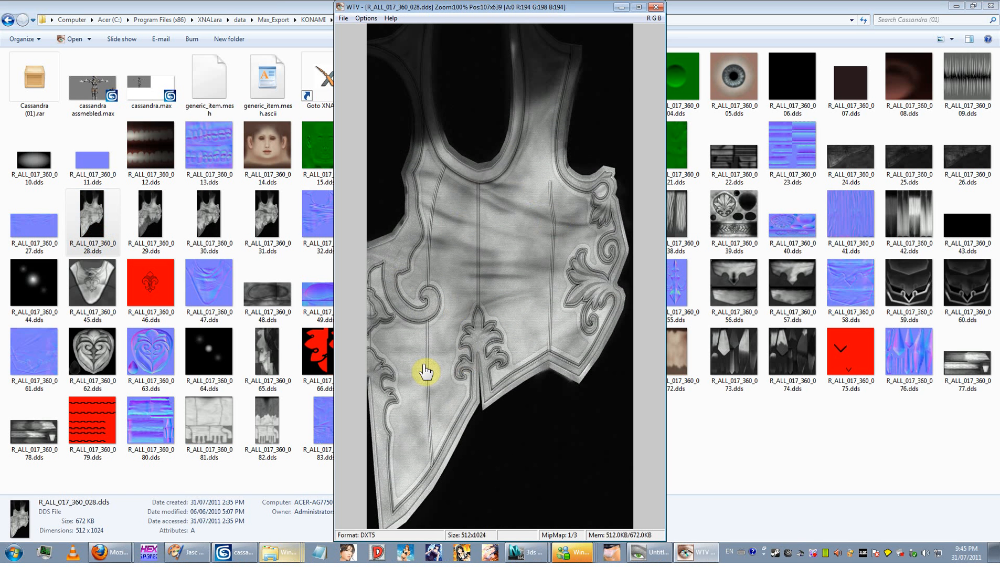
left_click(655, 8)
left_click(251, 552)
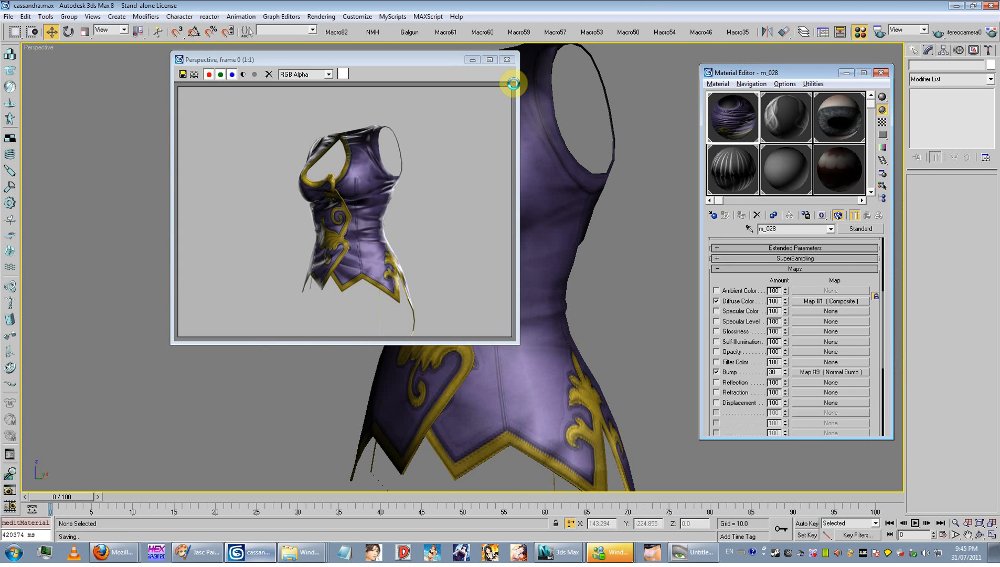
- Close the rendered frame, view the corset from the front and open Render To Texture
left_click(507, 59)
middle_click_drag(494, 243, 487, 281, "alt")
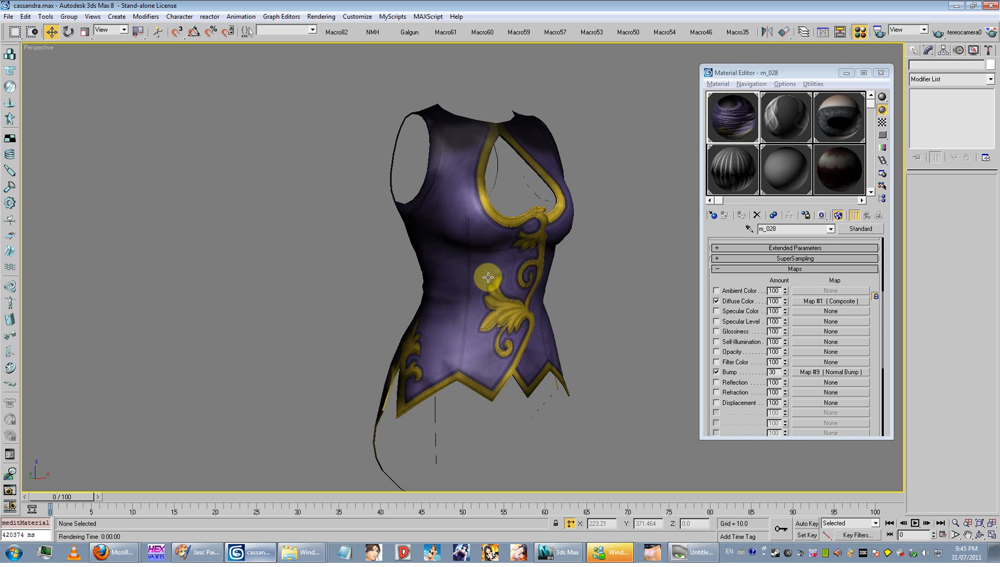
left_click(322, 17)
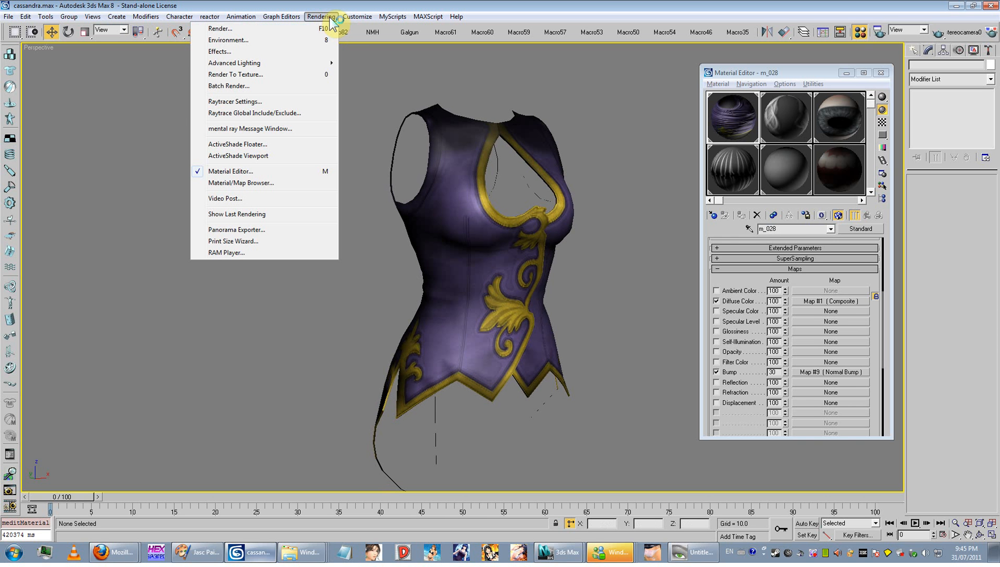
left_click(292, 75)
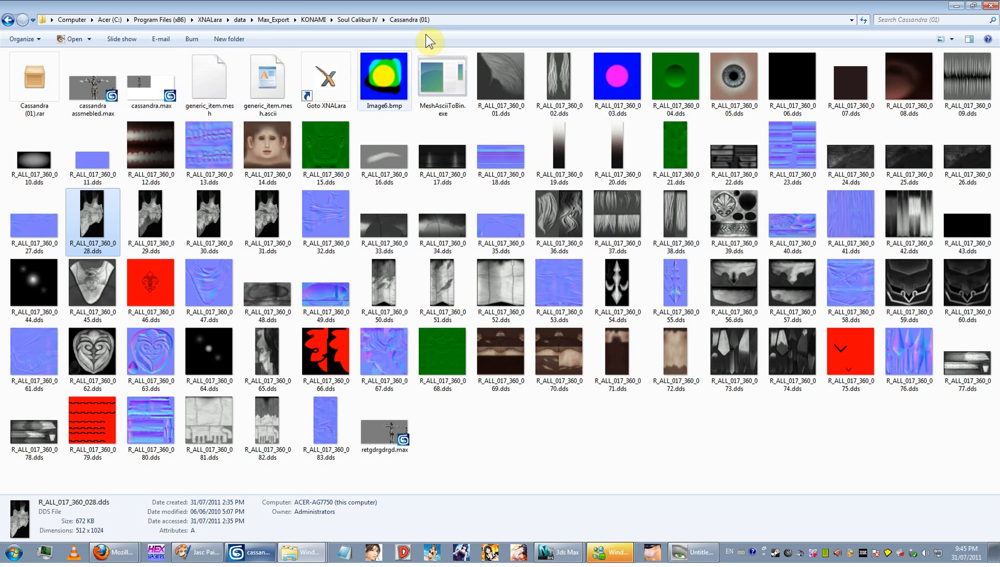
- Copy the Cassandra (01) folder path from Windows Explorer and set it as the Render To Texture output path with a trailing backslash
left_click(456, 21)
key("ctrl+c")
right_click(462, 22)
left_click(437, 59)
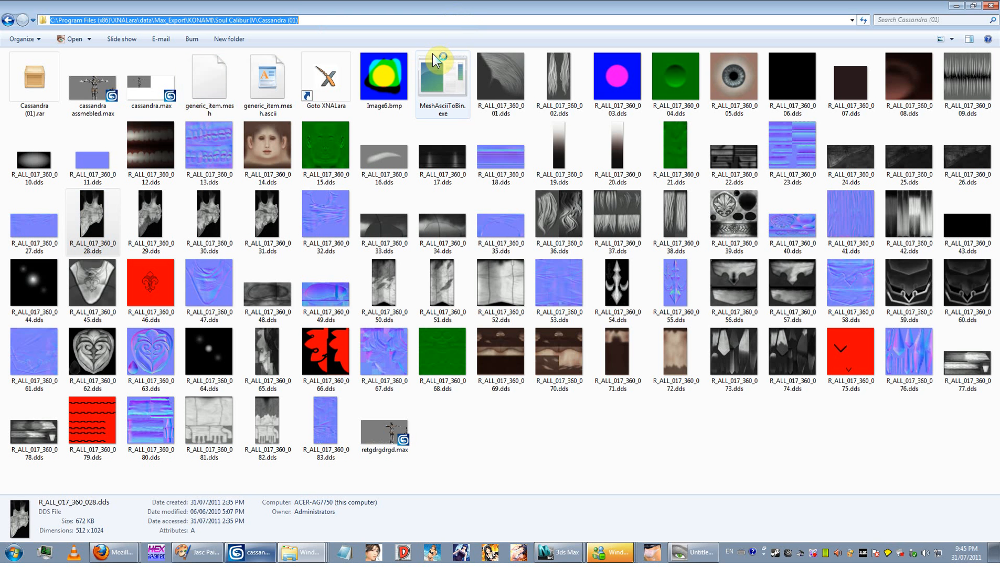
key("alt+Tab")
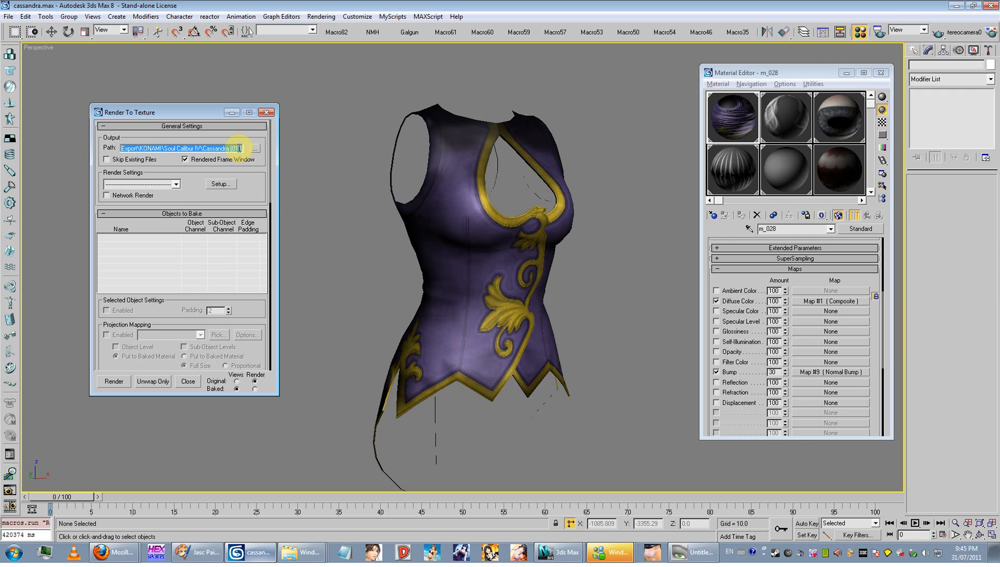
right_click(241, 151)
left_click(268, 199)
type("\\")
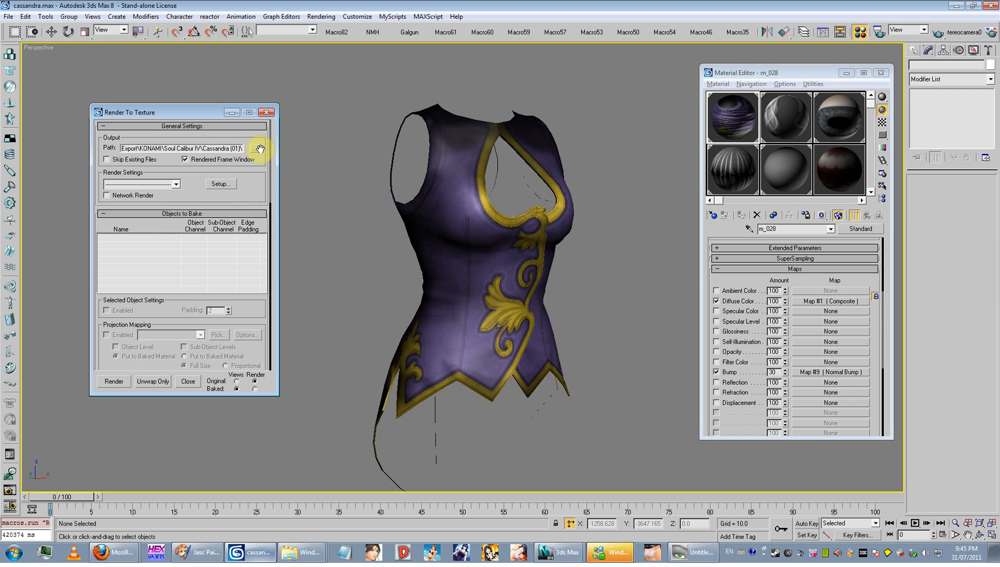
left_click(255, 148)
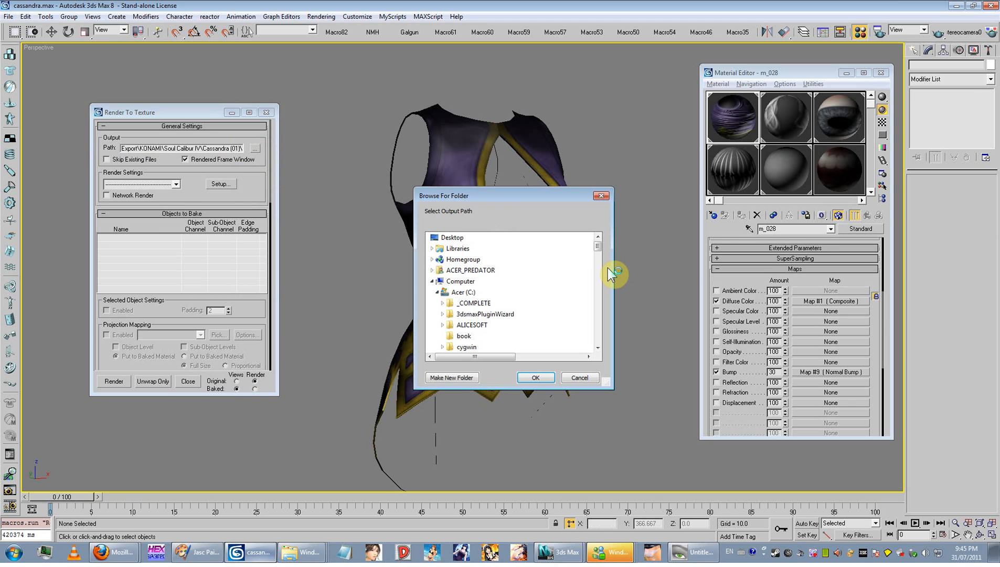
left_click_drag(601, 249, 600, 273)
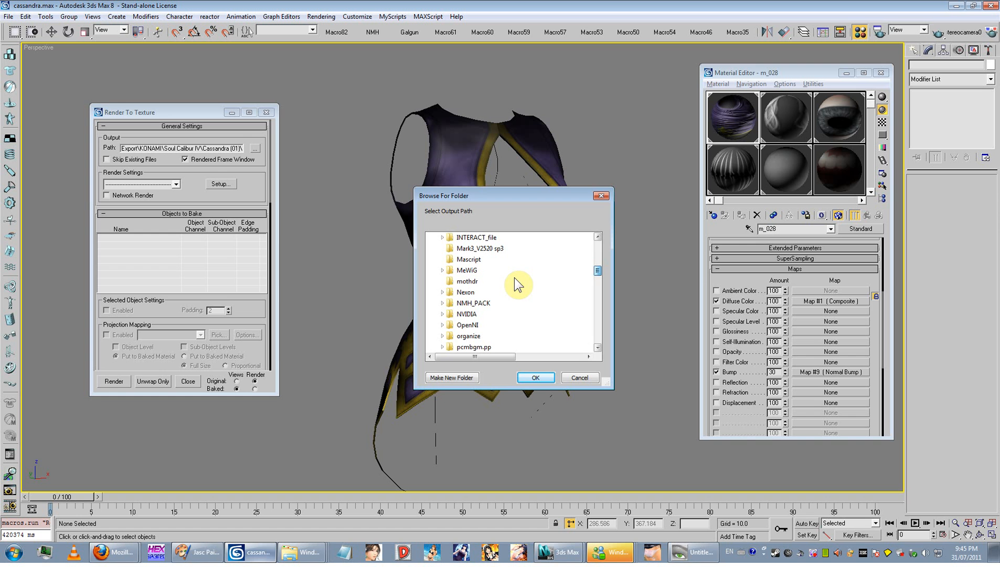
left_click(602, 196)
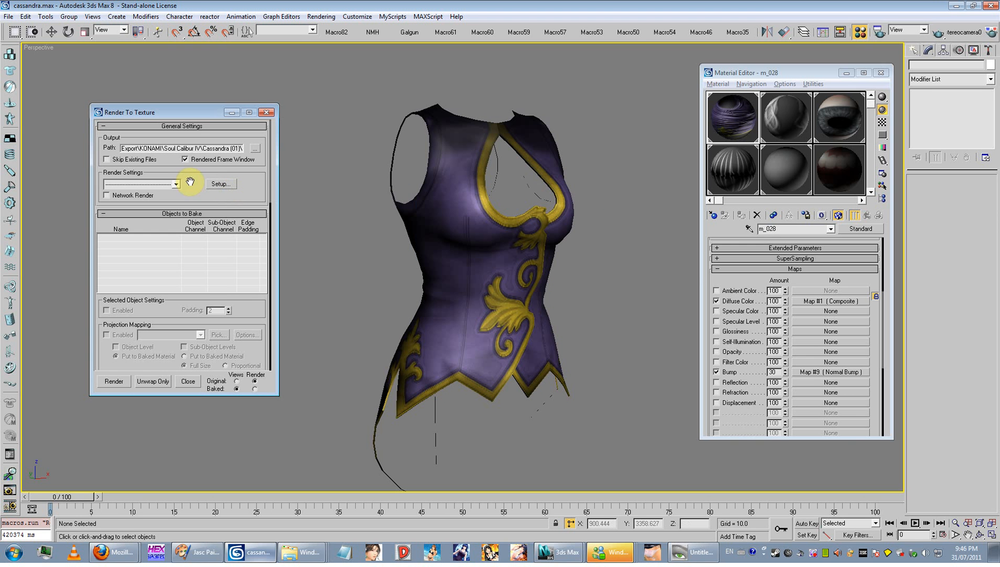
- Select the corset mesh for baking, set its edge padding to 20 and check the existing mapping channel options
scroll(191, 181, "down", 3)
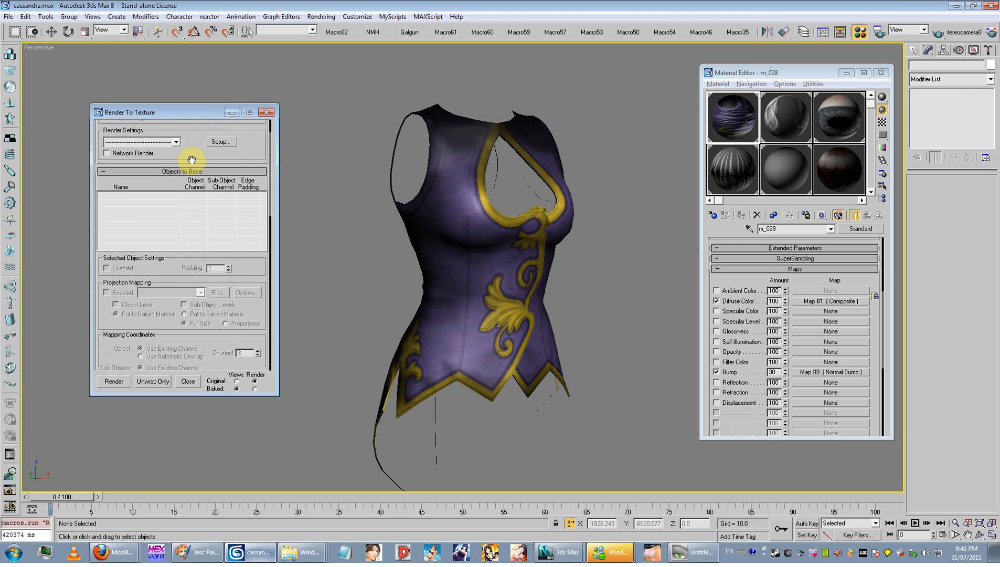
left_click(398, 227)
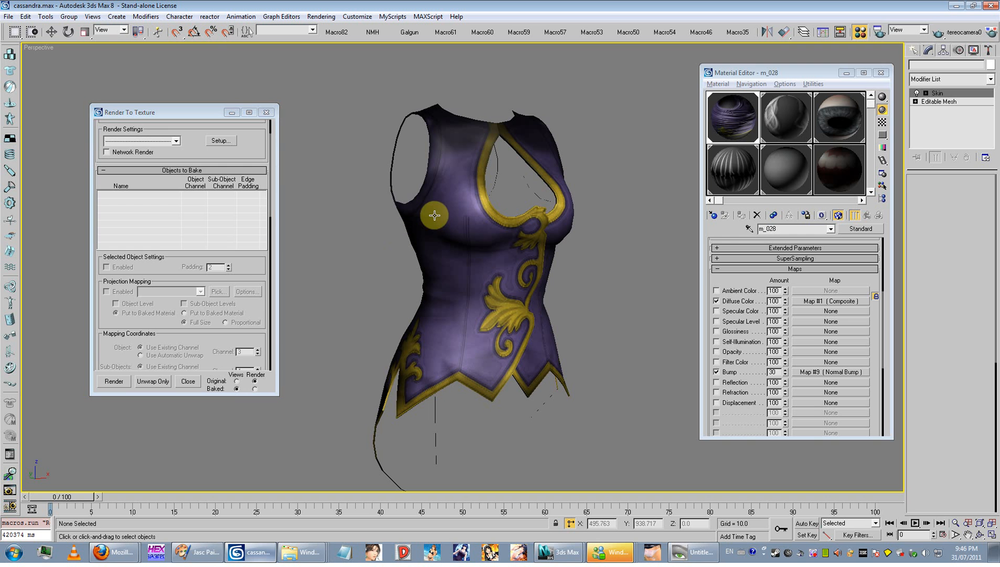
left_click_drag(241, 267, 257, 223)
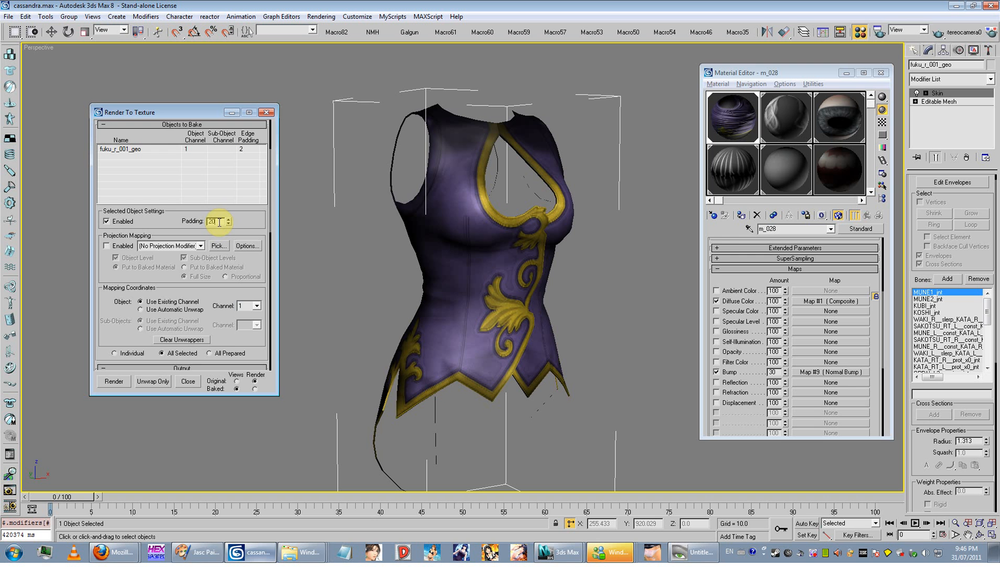
scroll(238, 223, "down", 3)
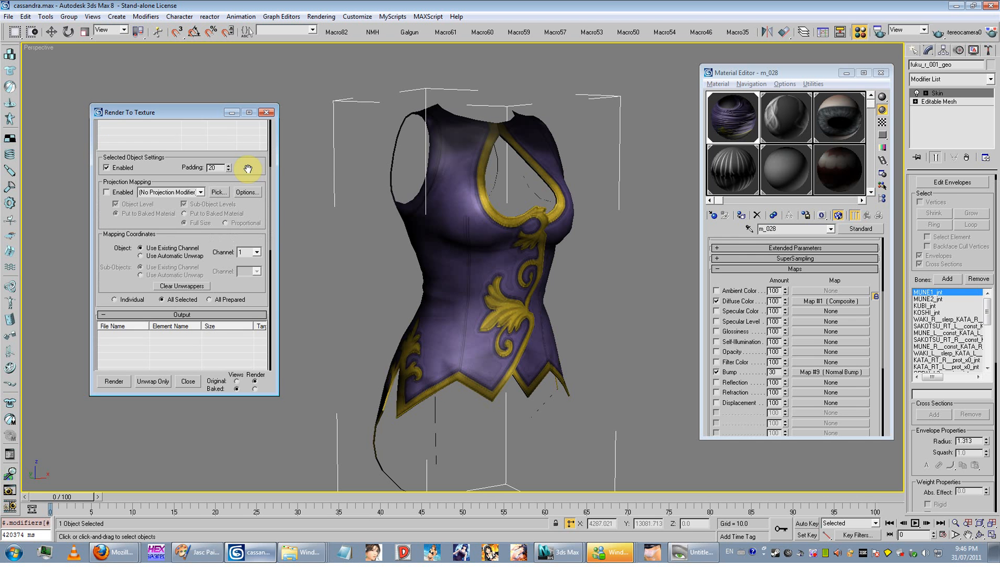
left_click(250, 237)
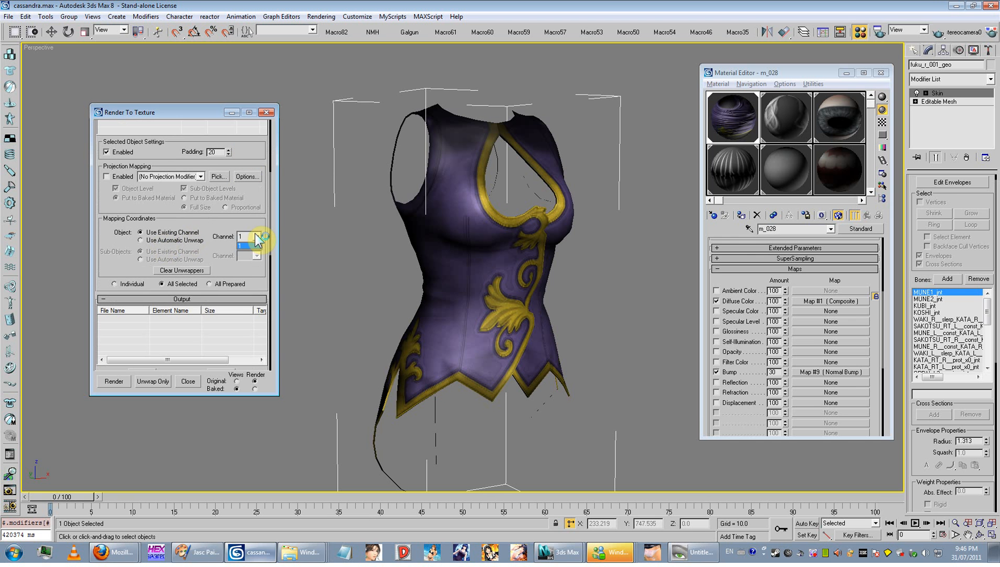
- Add a DiffuseMap element to the corset's texture bake output and bring up its element settings
scroll(152, 284, "down", 3)
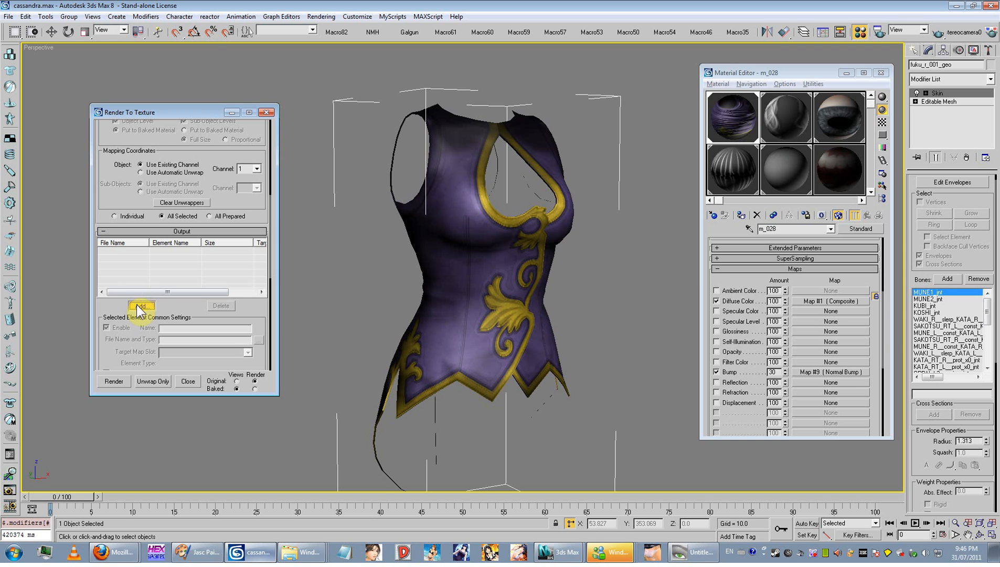
left_click(138, 305)
double_click(632, 191)
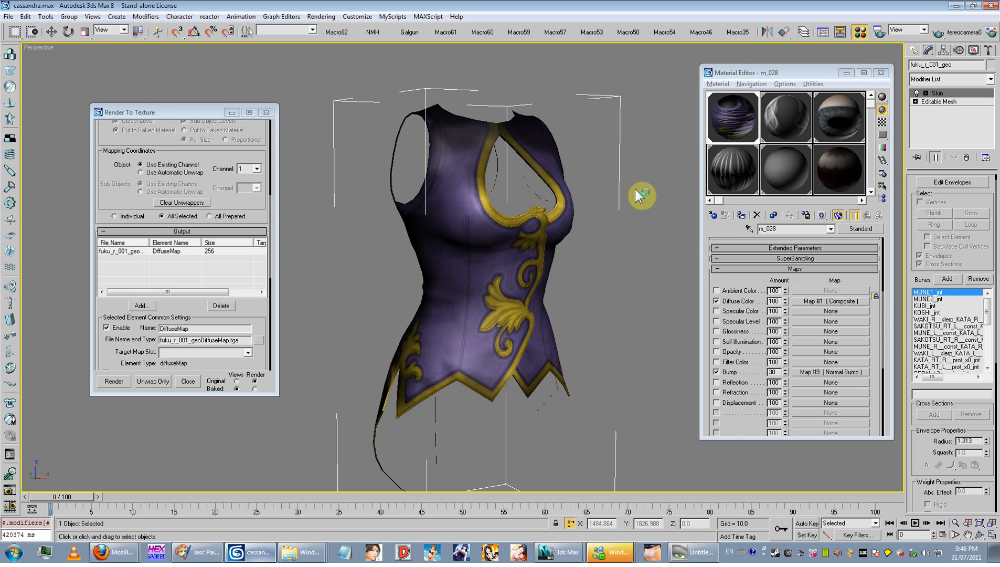
left_click_drag(259, 313, 249, 252)
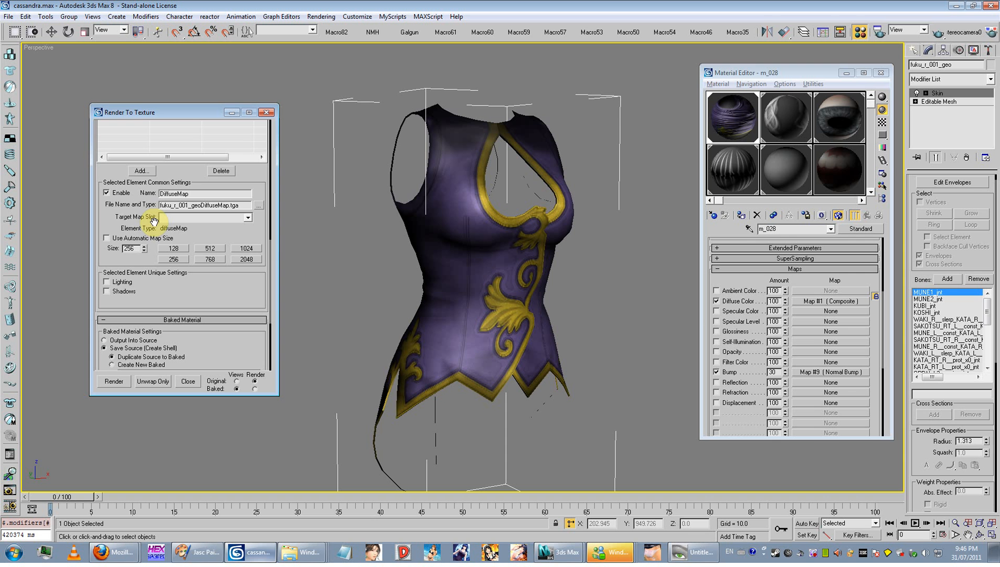
- Set the DiffuseMap element size to 1024 and bake the corset texture, continuing without a target map slot
left_click(247, 249)
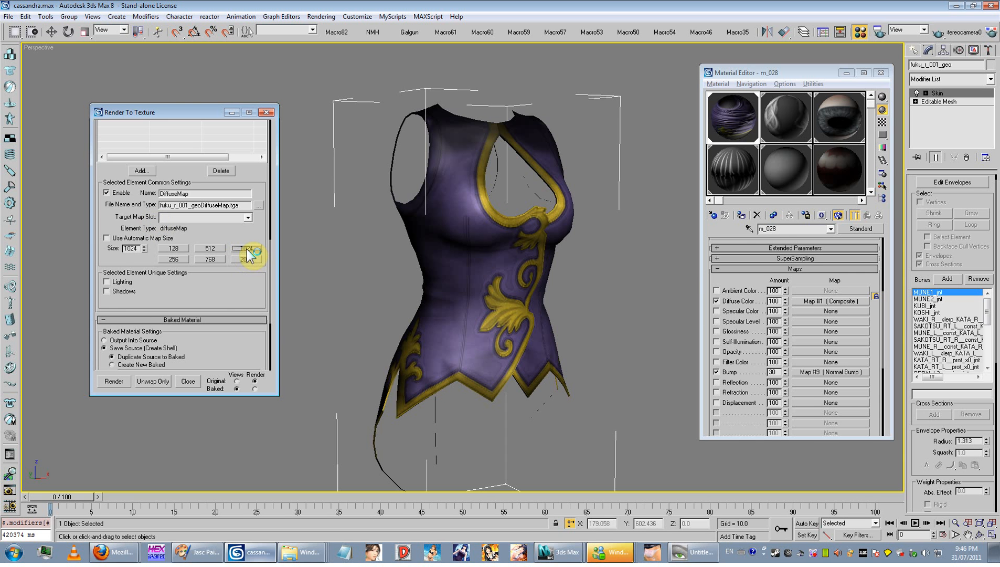
left_click_drag(211, 294, 221, 244)
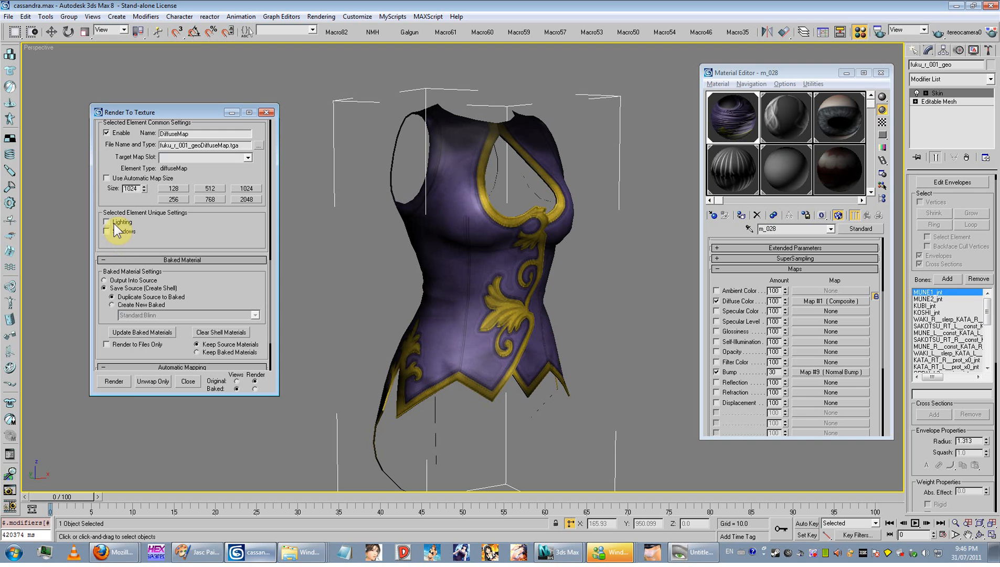
left_click(113, 386)
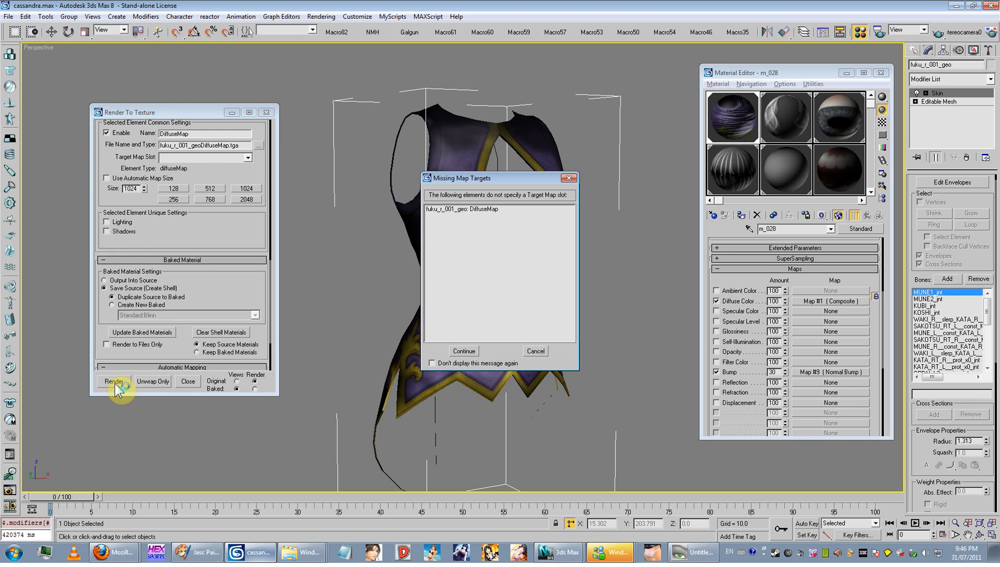
left_click(465, 352)
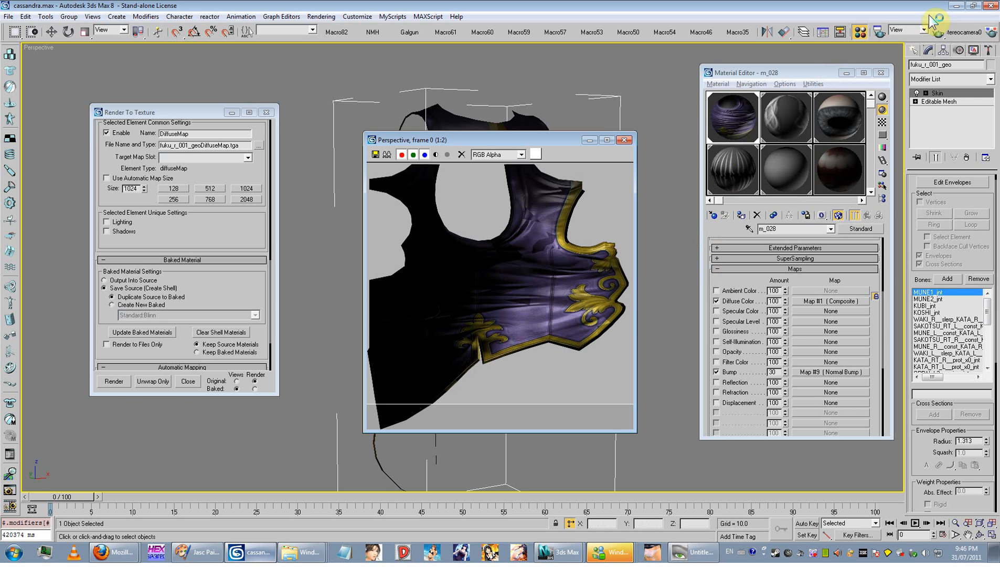
- Inspect the baked fuku_r_001_geoDiffuseMap.tga from the Cassandra (01) folder in the image viewer, close it and return to 3ds Max
left_click(956, 6)
double_click(209, 76)
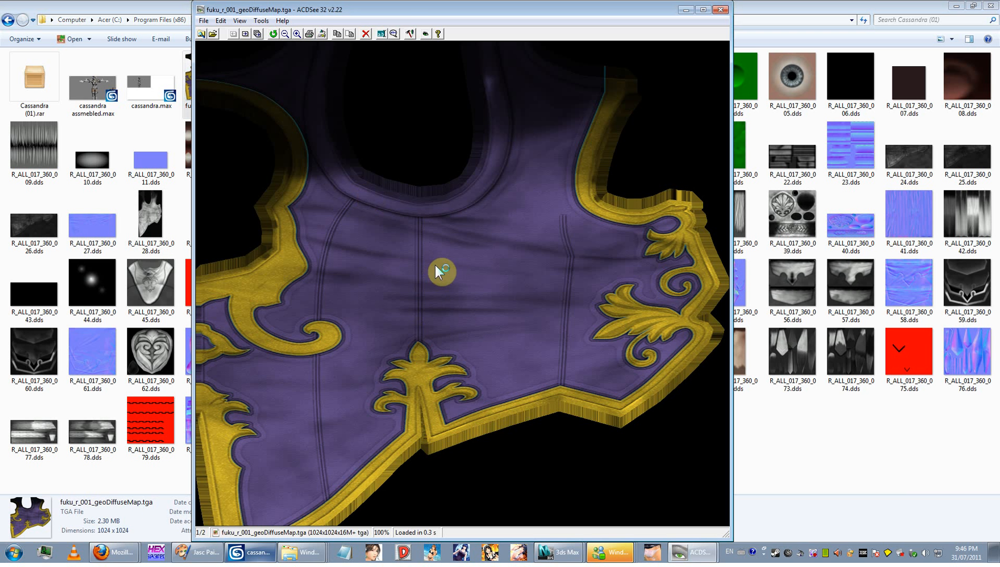
right_click(438, 268)
left_click(721, 10)
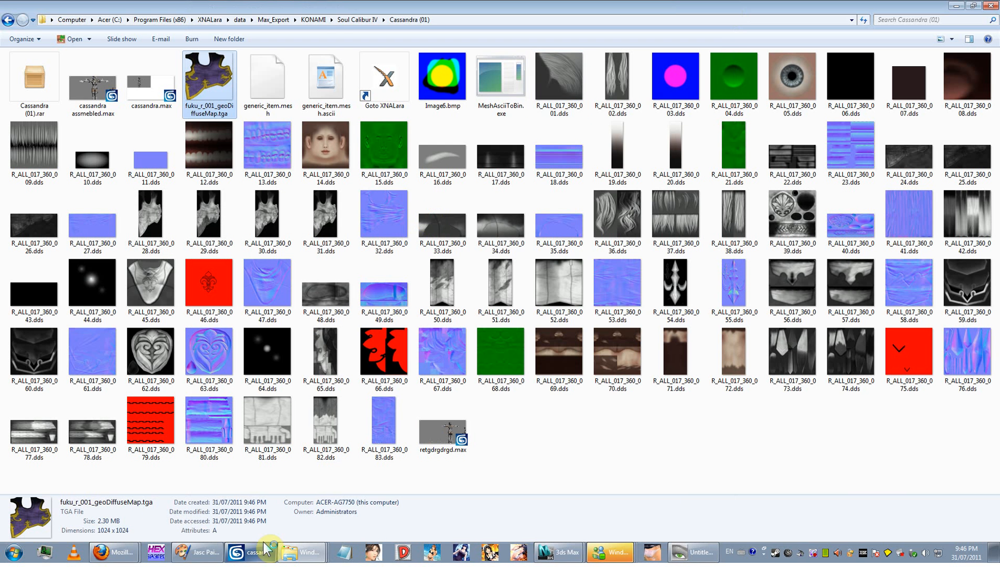
key("alt+Tab")
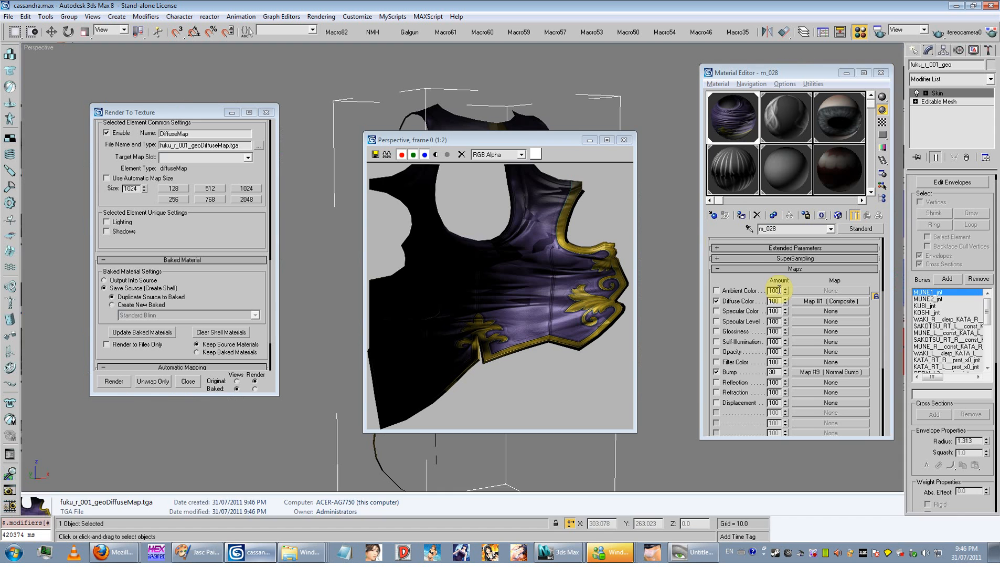
- Close the baked frame and replace the Composite map in the material's Diffuse Color slot with fuku_r_001_geoDiffuseMap.tga from Windows Explorer
left_click(624, 139)
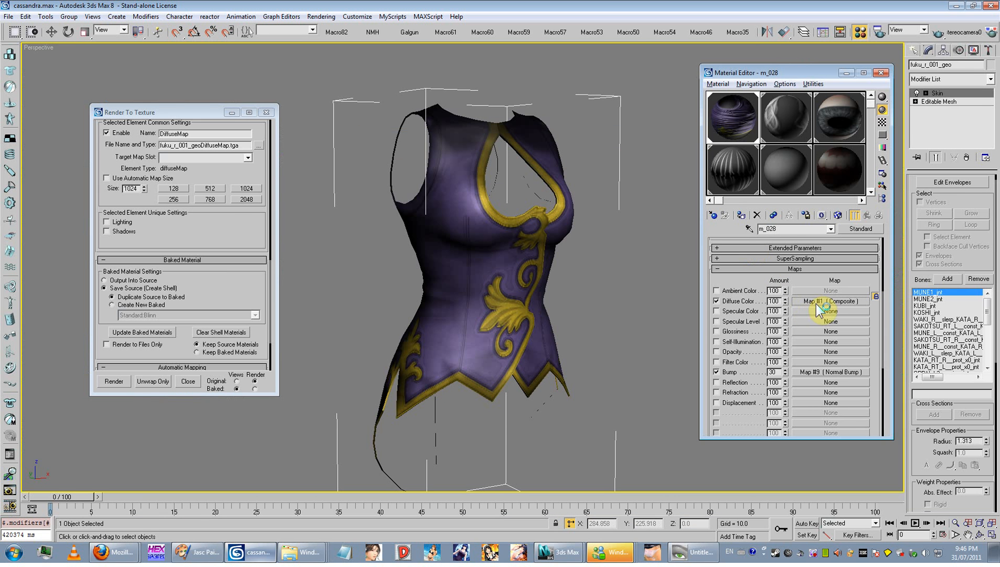
right_click(816, 304)
left_click(840, 345)
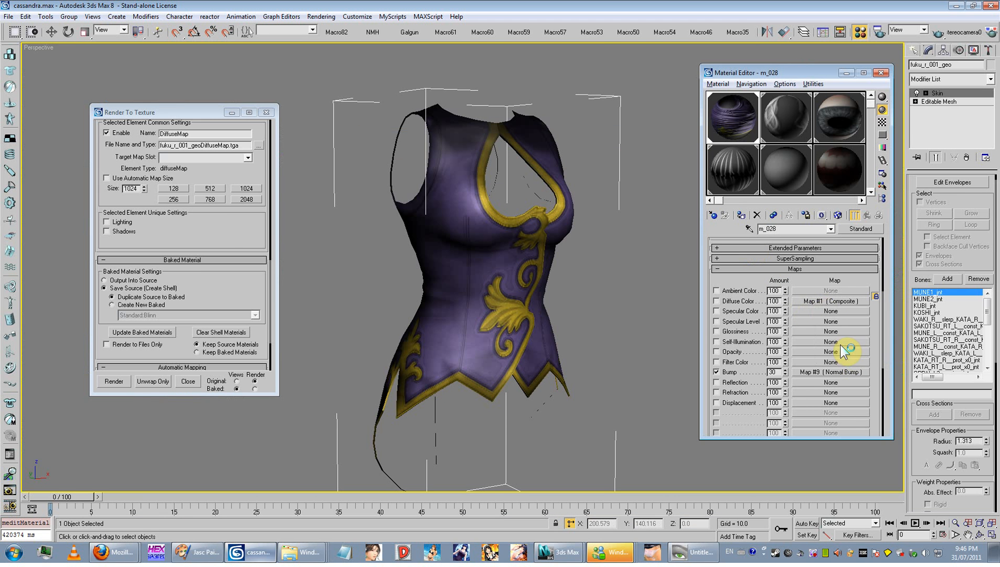
left_click(827, 302)
double_click(311, 147)
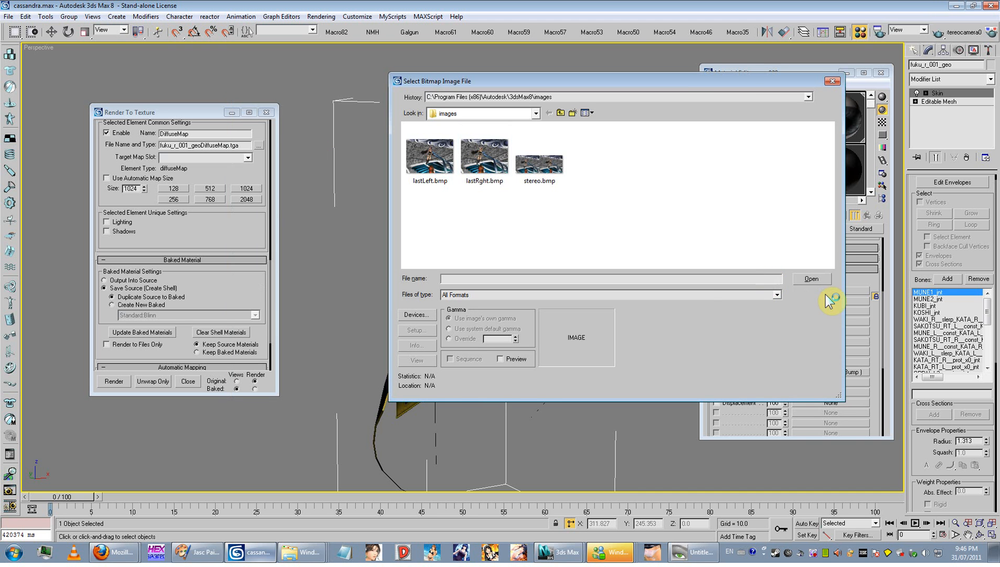
left_click(816, 294)
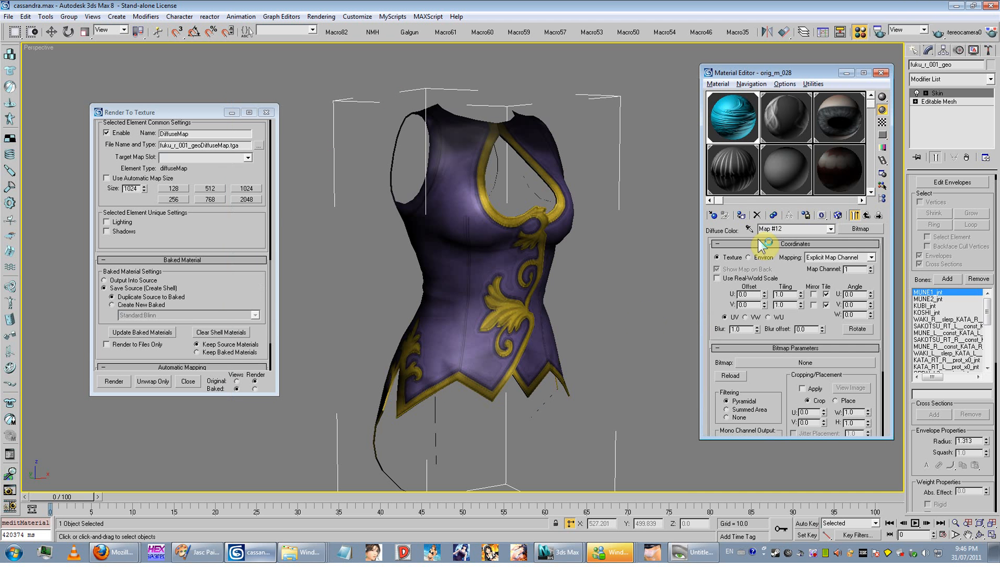
key("alt+Tab")
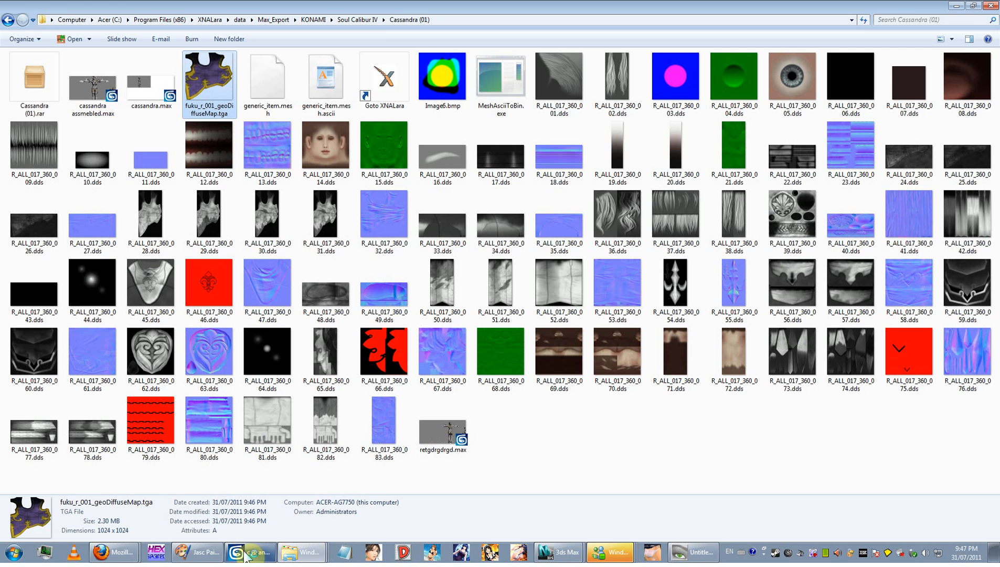
left_click(249, 546)
left_click_drag(835, 310, 834, 304)
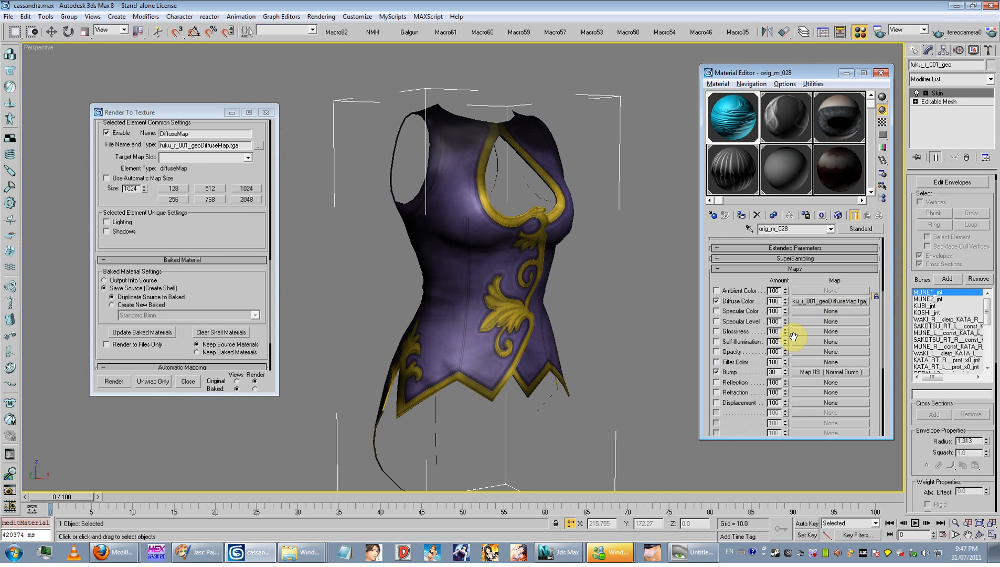
- Assign the orig_m_028 material with the baked diffuse map to the corset and check it in a test render
left_click_drag(855, 236, 504, 251)
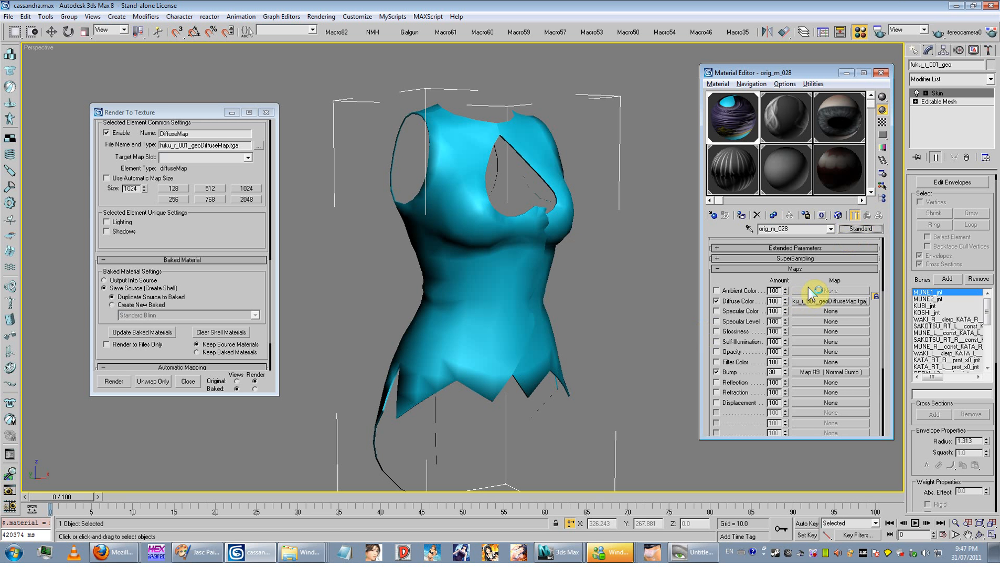
key("shift+q")
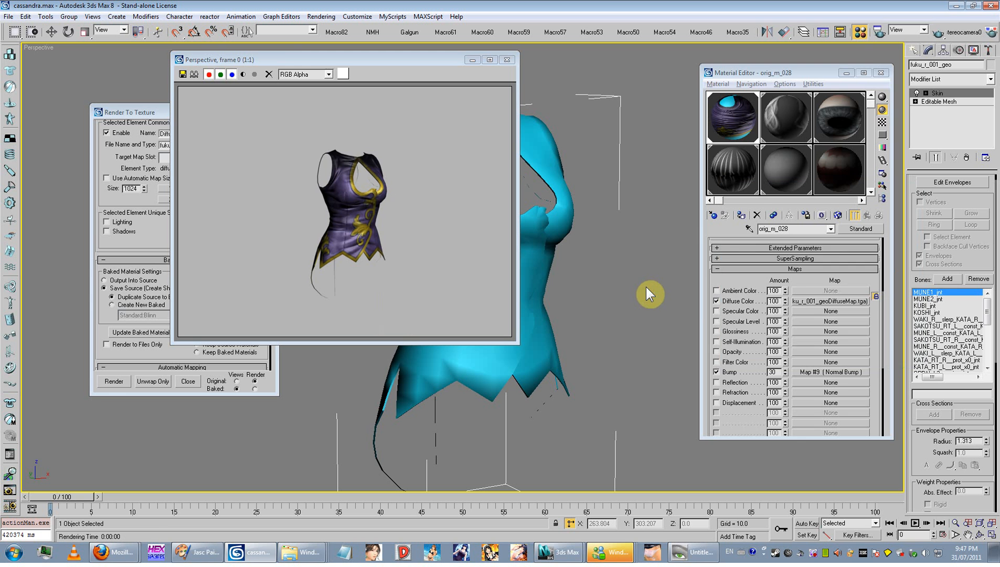
scroll(766, 290, "up", 5)
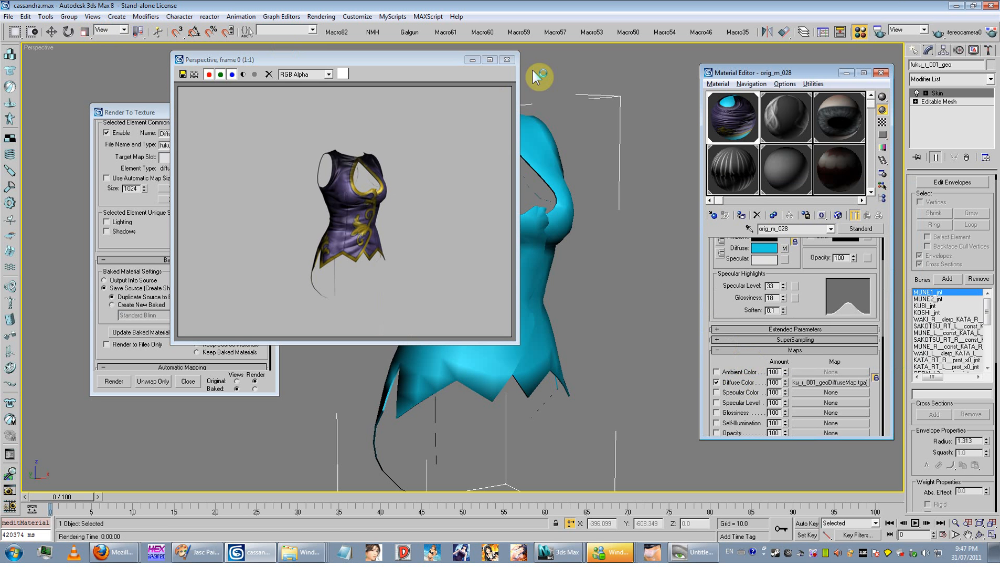
left_click(634, 185)
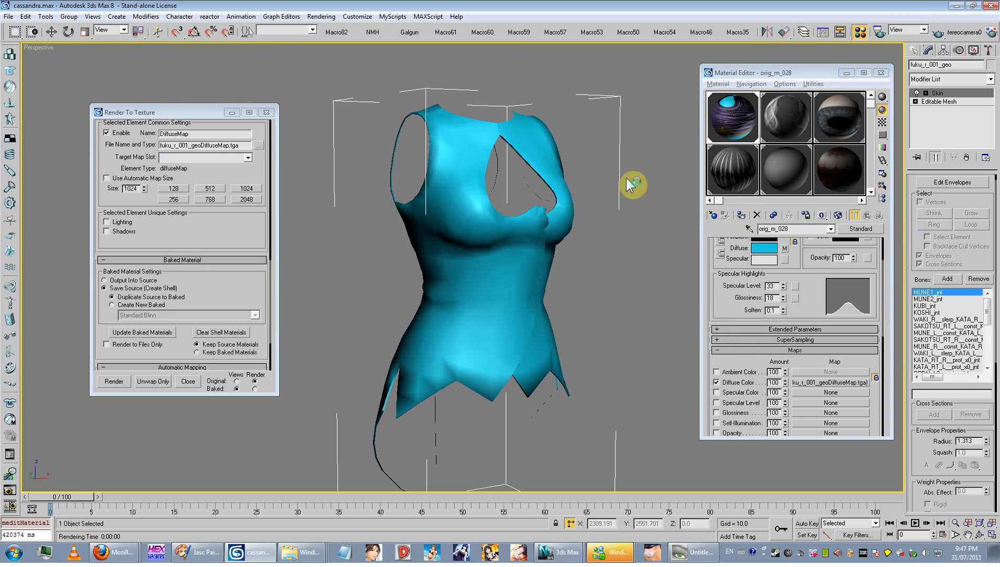
- Show the baked diffuse map on the corset in the viewport and pick the corset's material into the Material Editor
left_click(839, 215)
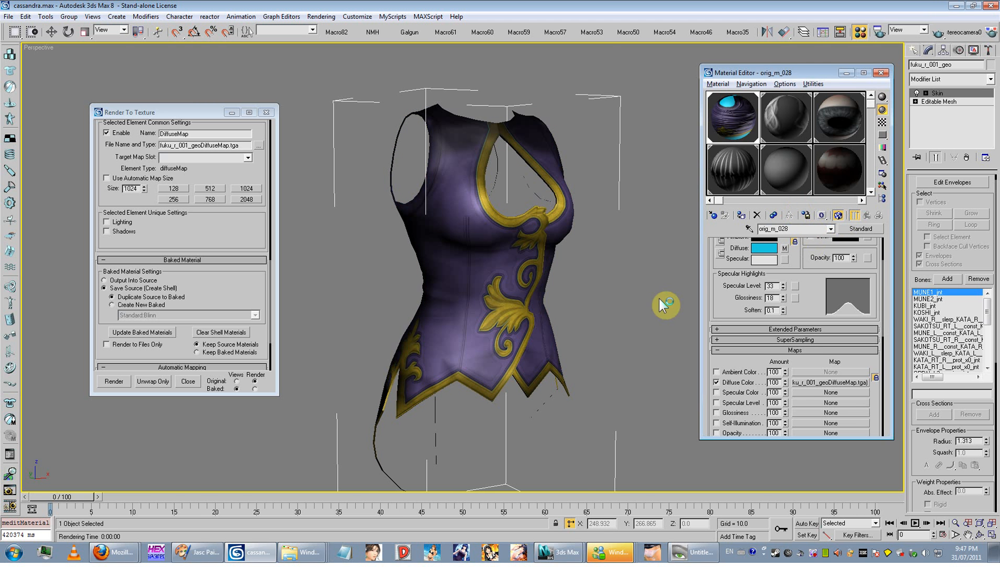
middle_click_drag(685, 253, 622, 267)
middle_click_drag(670, 293, 582, 286, "alt")
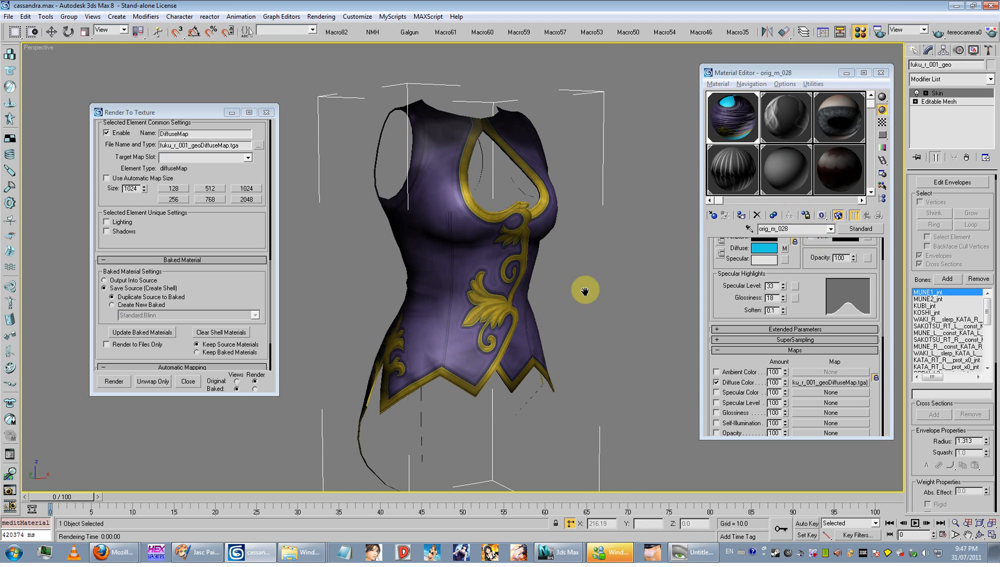
left_click_drag(747, 369, 813, 303)
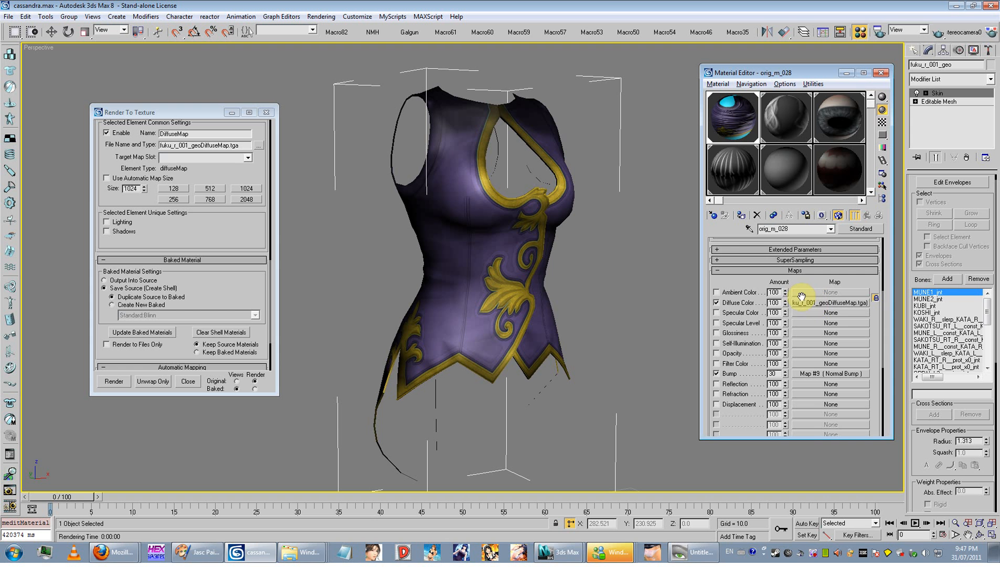
left_click(751, 228)
left_click(551, 184)
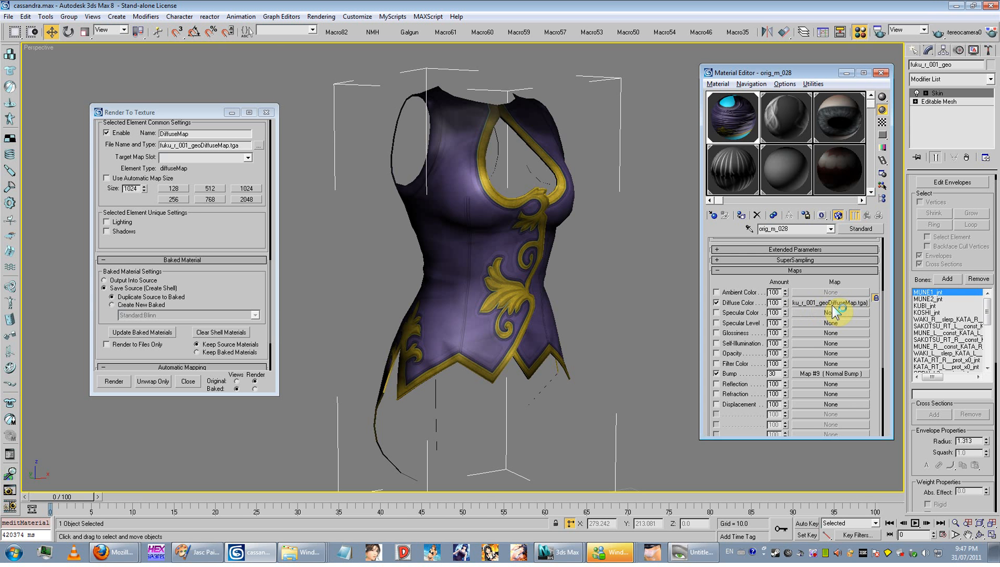
- Examine the baked texture on the corset's chest up close and in a test render, closing the rendered frame
scroll(536, 287, "up", 3)
middle_click_drag(536, 286, 561, 359)
scroll(509, 369, "up", 2)
scroll(509, 370, "down", 4)
scroll(561, 360, "up", 2)
scroll(562, 364, "down", 2)
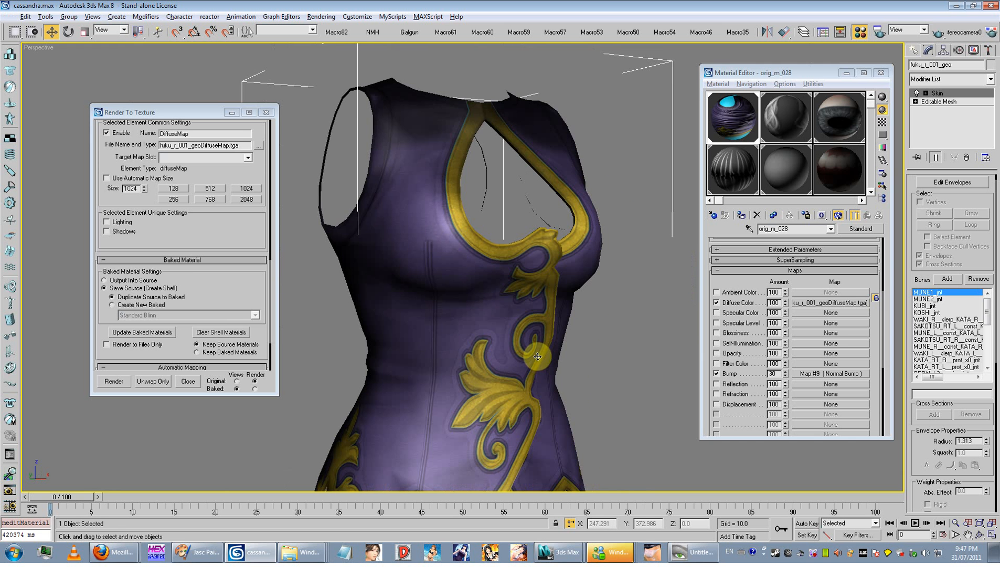
key("shift+q")
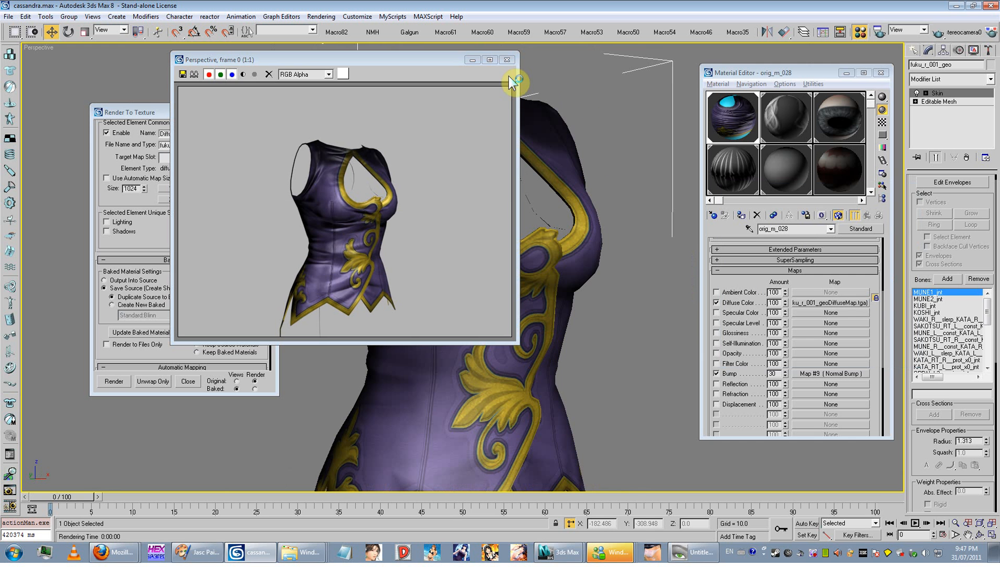
left_click(506, 60)
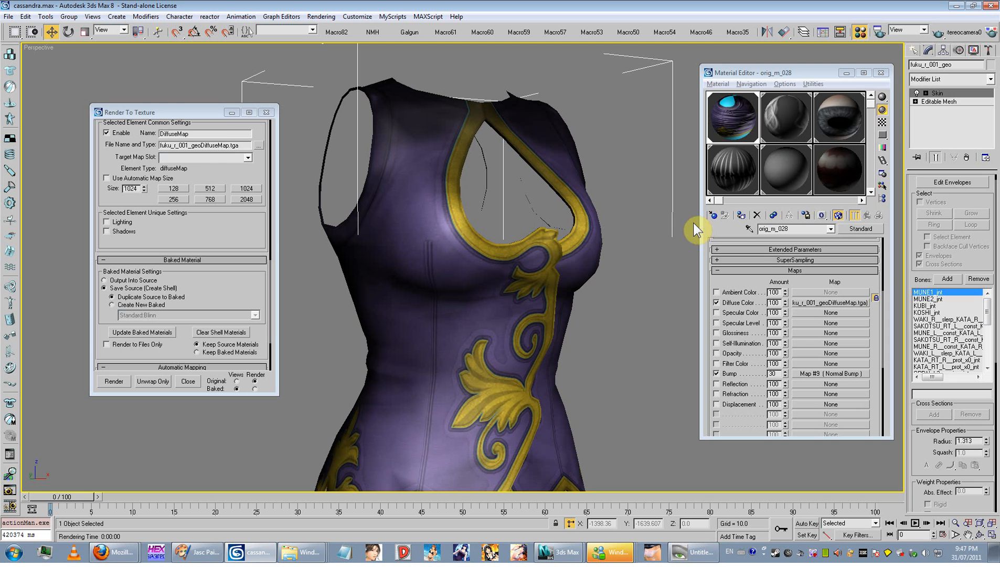
- Deselect the corset, look through the Render To Texture settings and close the dialog
left_click(629, 258)
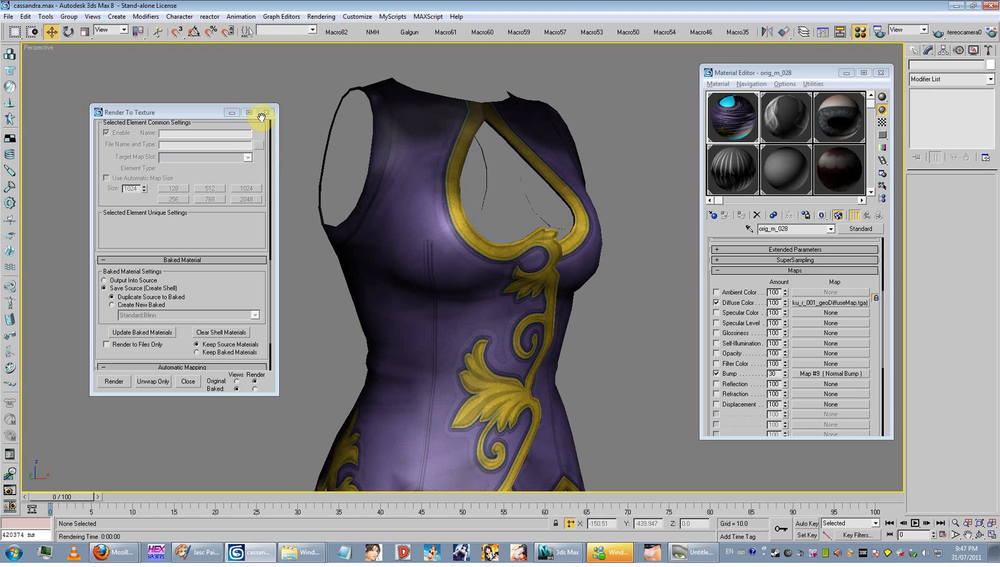
left_click_drag(267, 160, 268, 118)
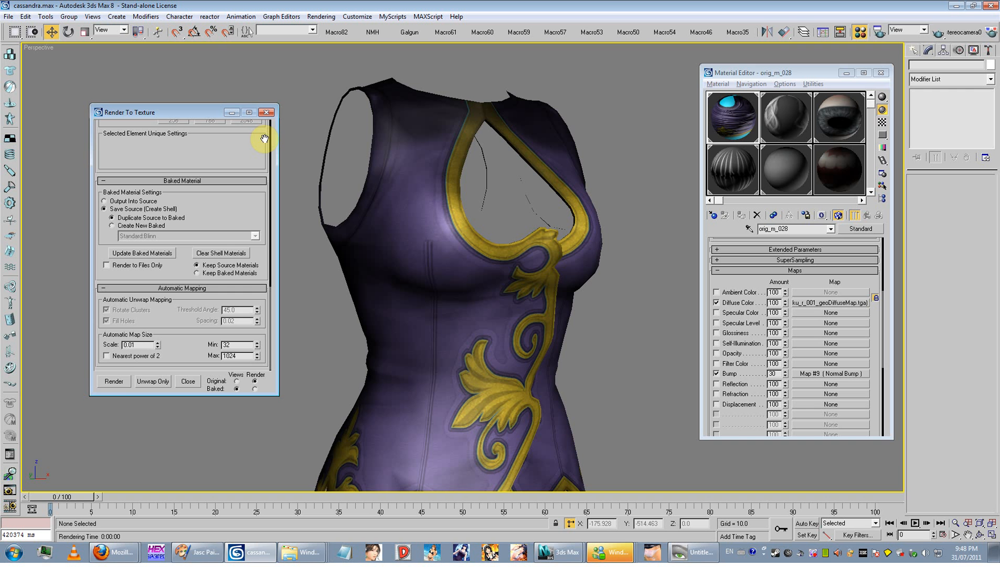
left_click_drag(265, 139, 252, 337)
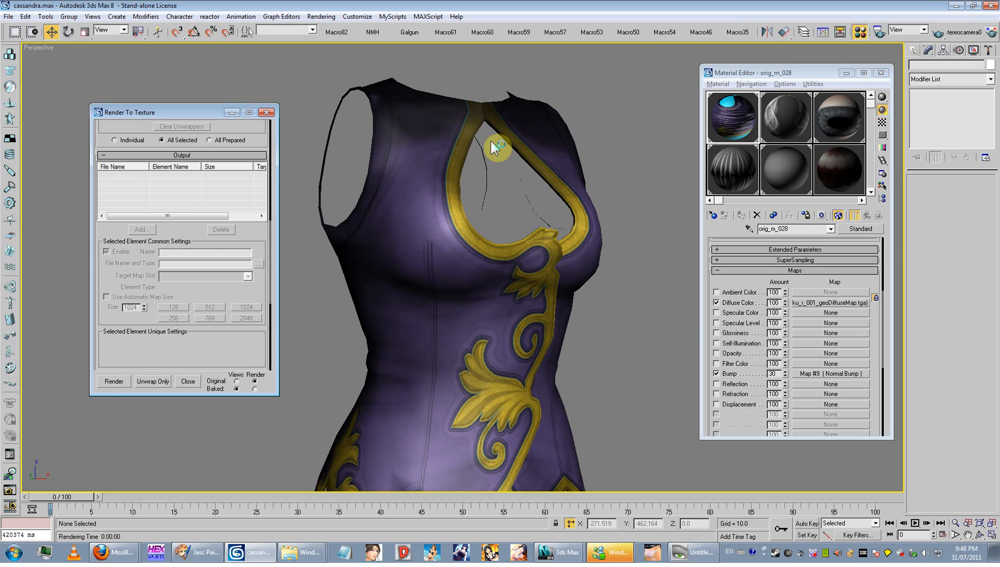
left_click(263, 109)
- Unhide all objects of the character without unhiding the layers
right_click(294, 164)
left_click(324, 145)
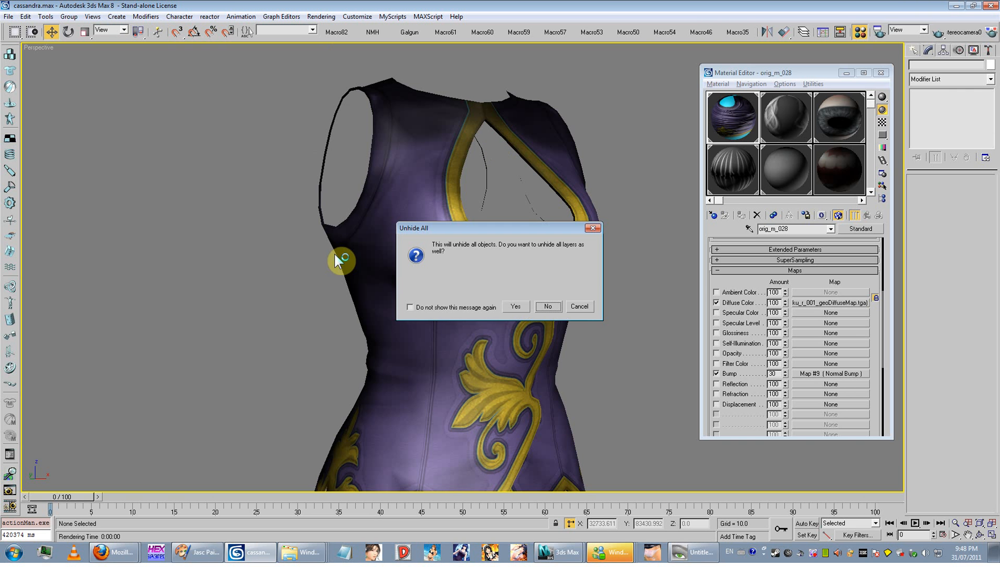
left_click(547, 305)
scroll(497, 352, "down", 5)
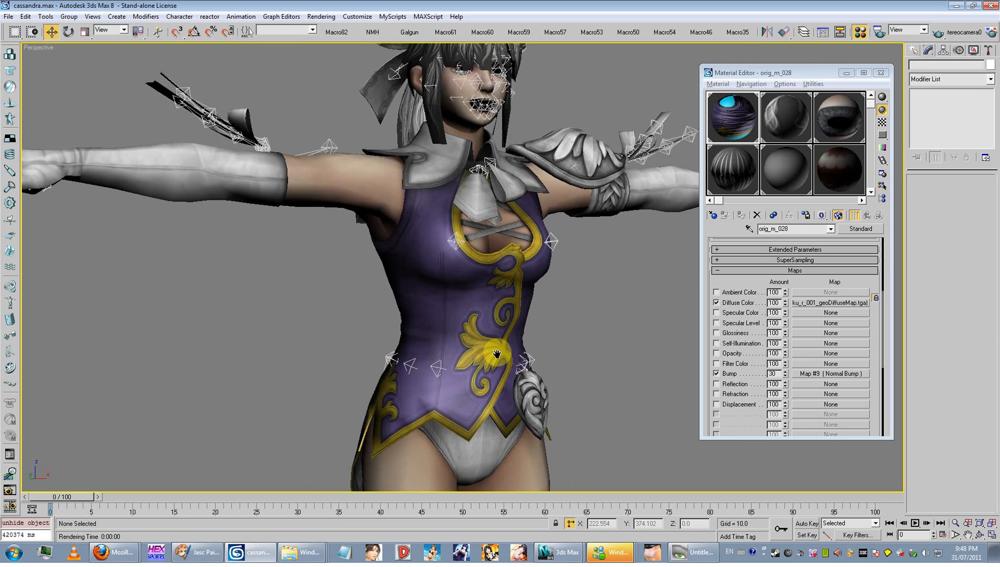
middle_click_drag(496, 356, 499, 297)
scroll(502, 315, "down", 5)
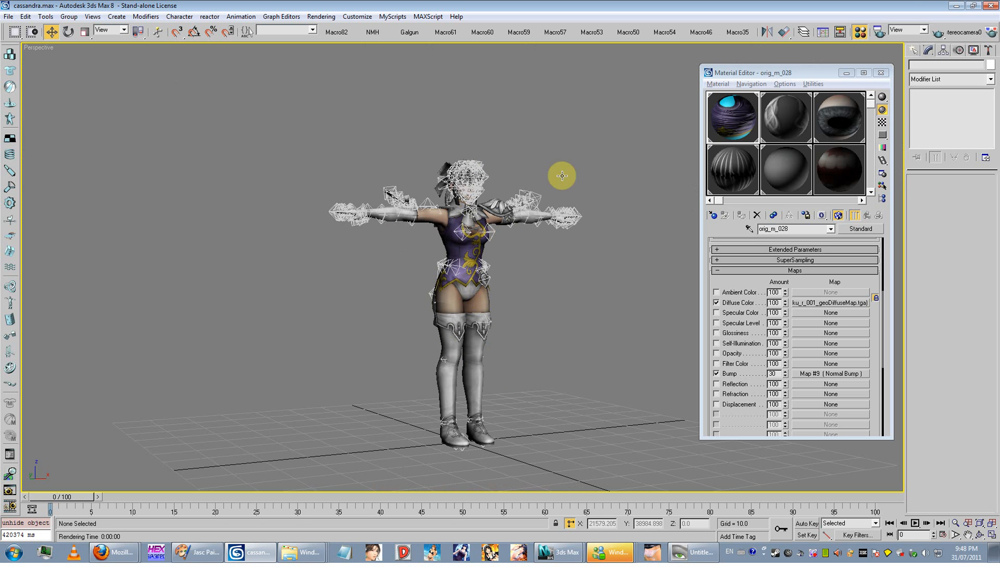
- Switch to Windows Explorer and look over the grayscale texture files in the Cassandra (01) folder
left_click(962, 6)
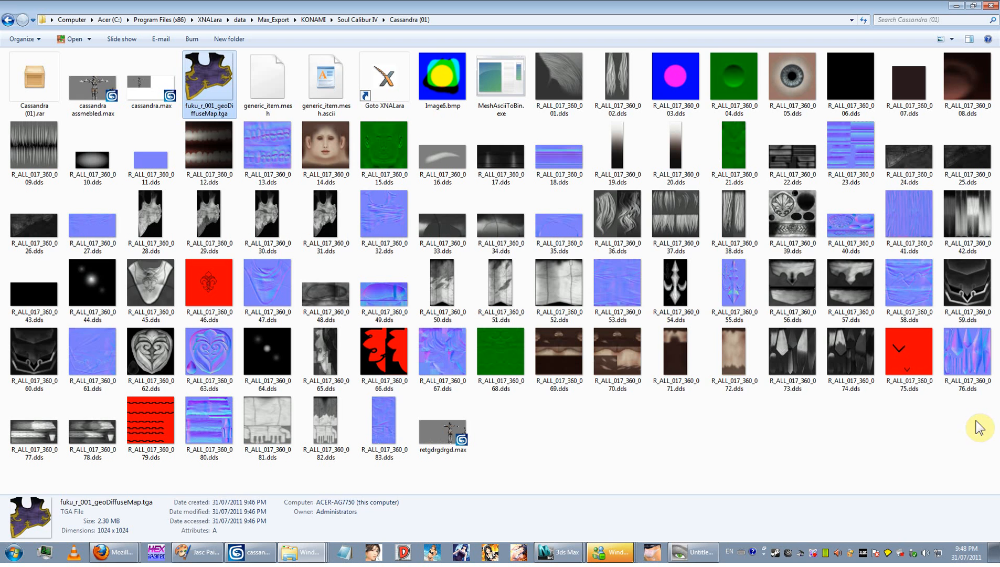
left_click_drag(976, 438, 7, 50)
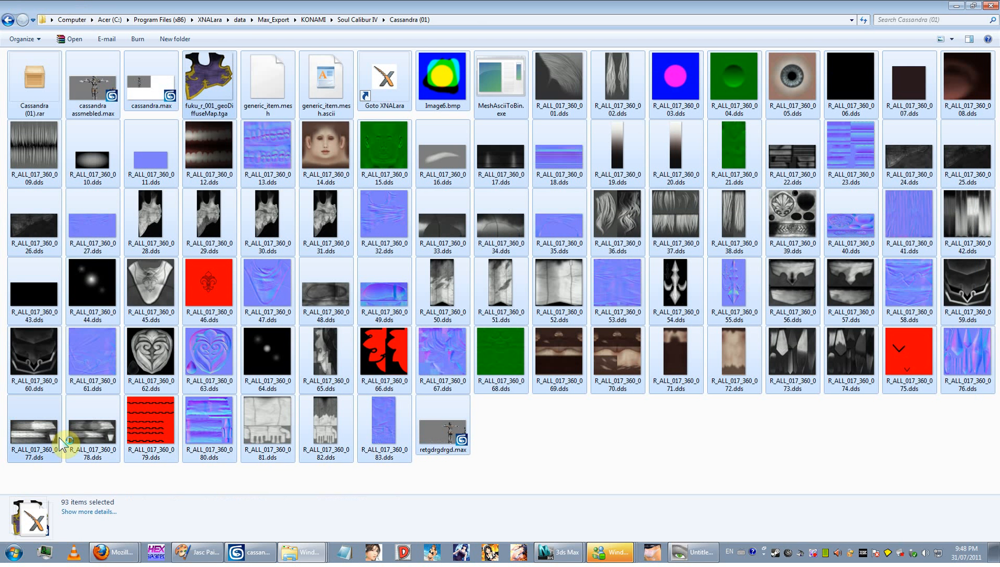
left_click_drag(173, 414, 173, 414)
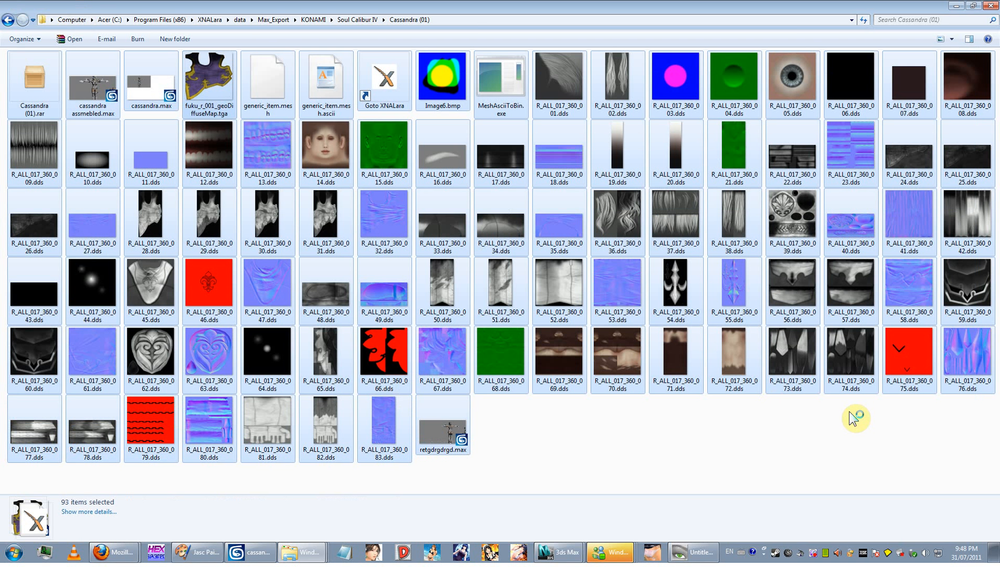
left_click_drag(848, 417, 172, 56)
left_click(587, 427)
left_click(501, 294)
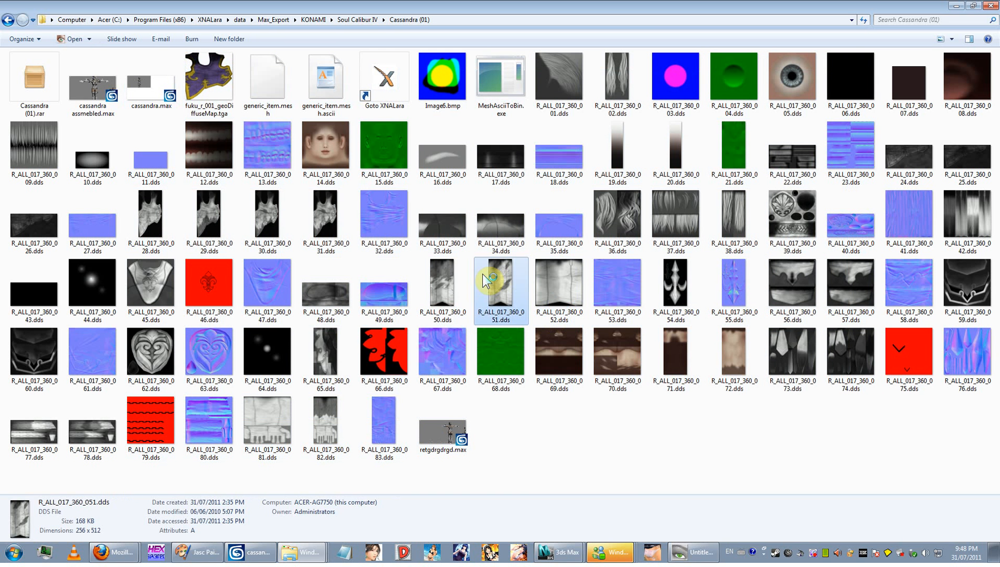
left_click(443, 294)
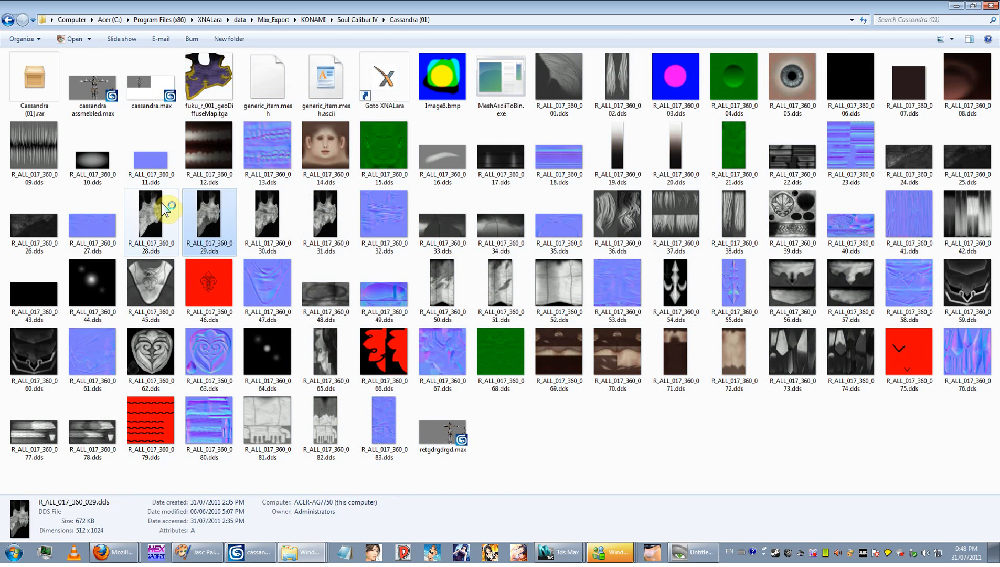
- Switch back to 3ds Max and unhide all objects in the scene, including the scattered costume pieces
left_click(154, 215)
left_click(268, 550)
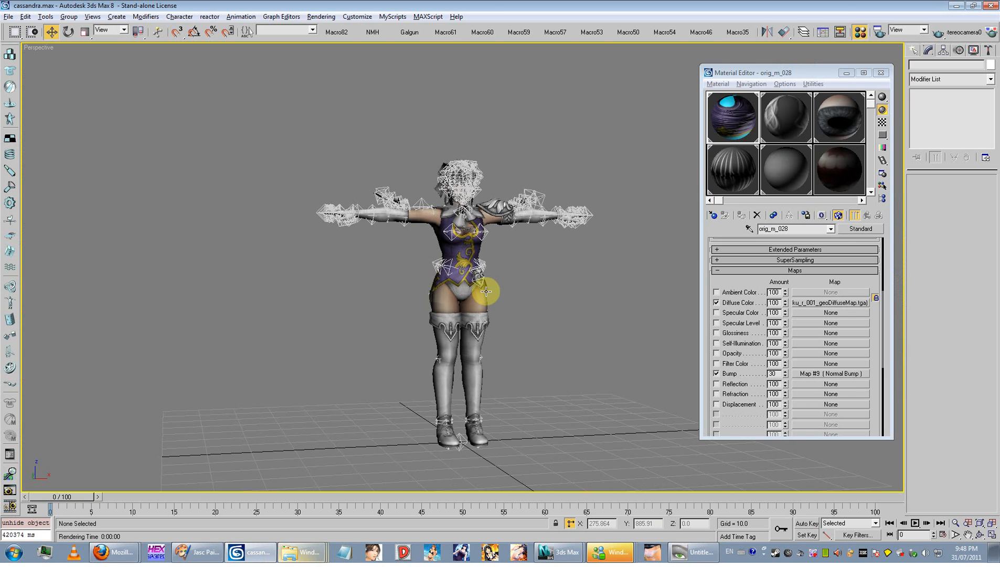
middle_click_drag(484, 305, 530, 308, "alt")
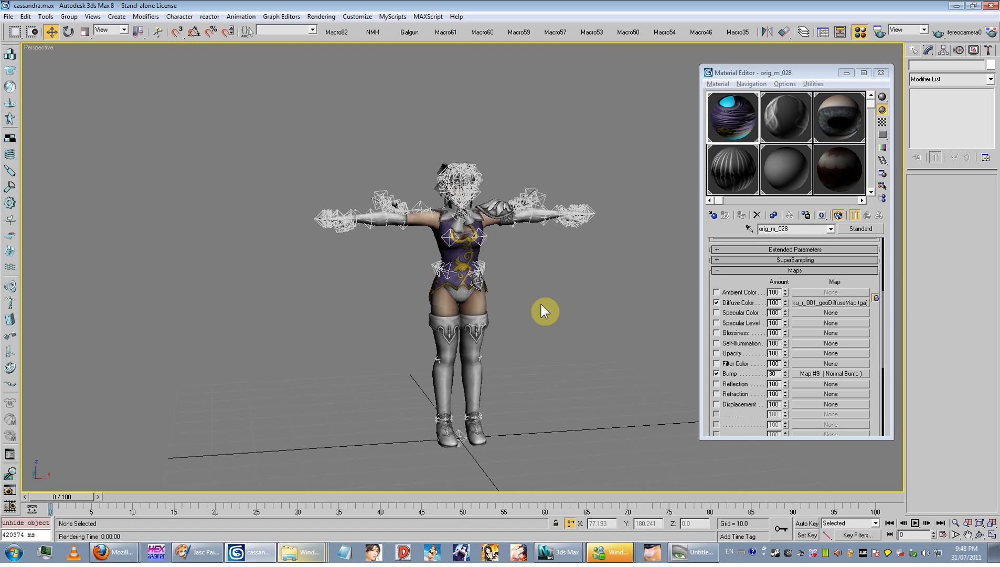
right_click(547, 284)
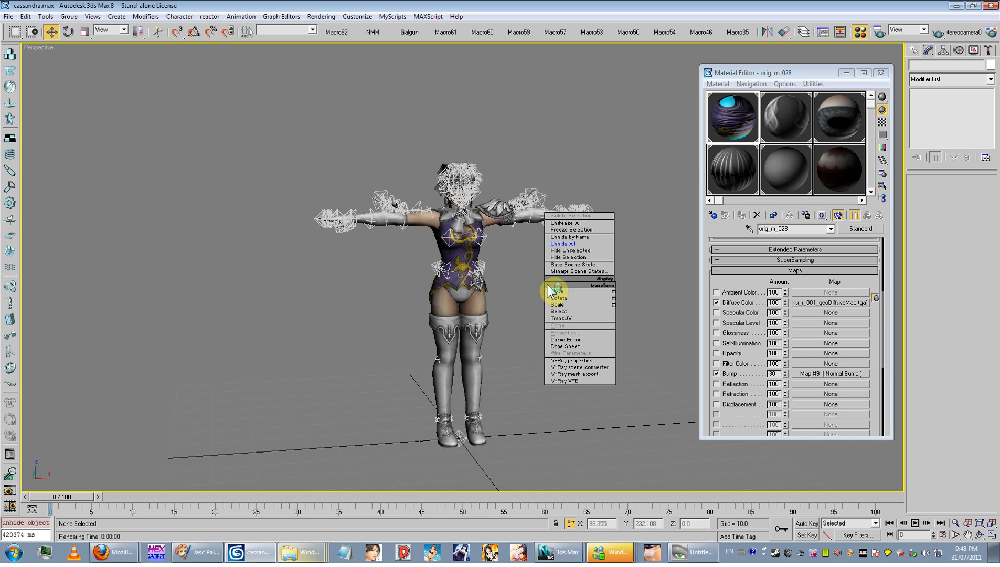
left_click(576, 256)
left_click(527, 308)
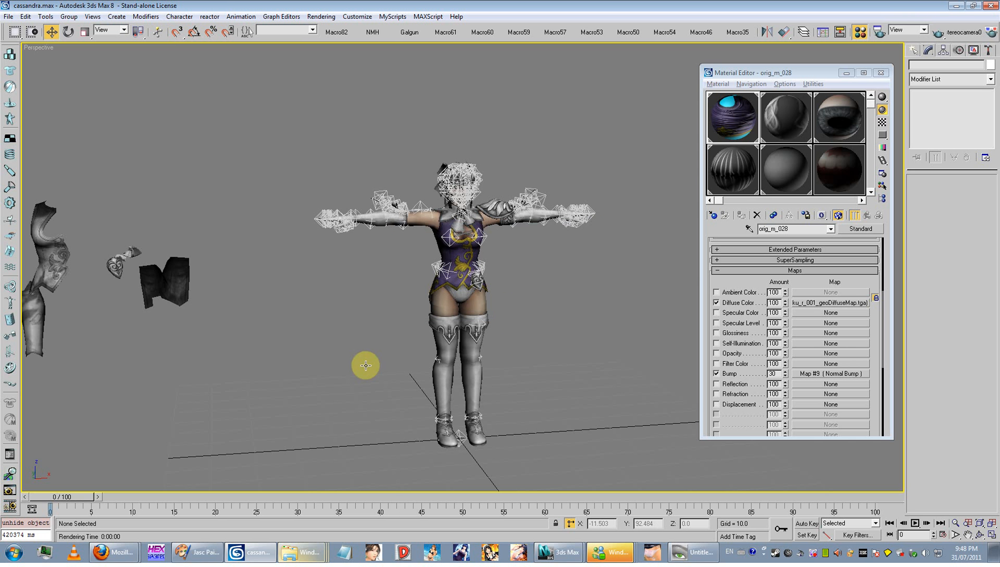
- Select the top-level joints of the skeleton by name, including j000_jnt to KOSHI_jnt
scroll(359, 359, "down", 5)
middle_click_drag(362, 362, 425, 377)
scroll(426, 377, "up", 3)
scroll(535, 382, "up", 3)
middle_click_drag(541, 391, 536, 346)
scroll(540, 337, "down", 5)
key("h")
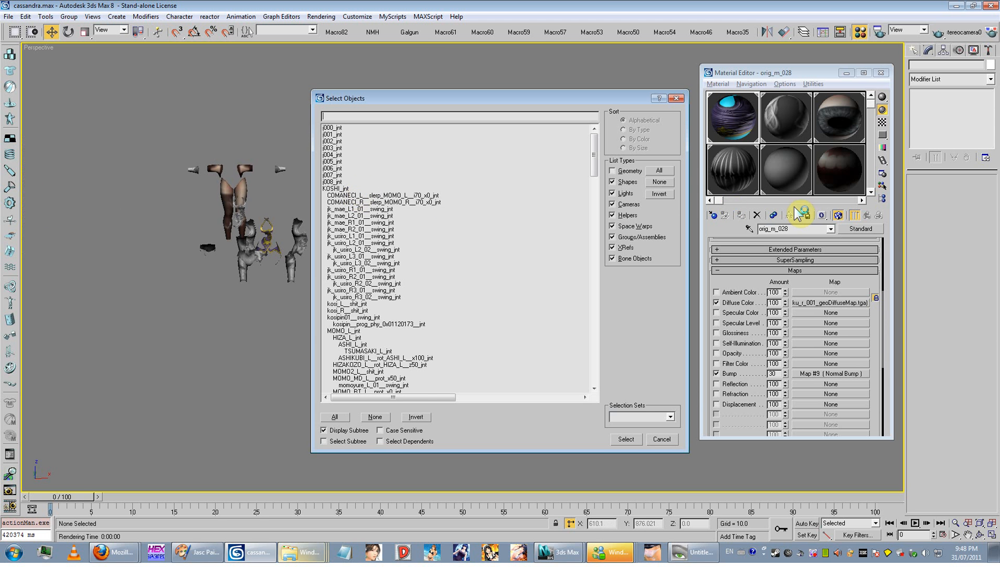
left_click_drag(350, 189, 327, 128)
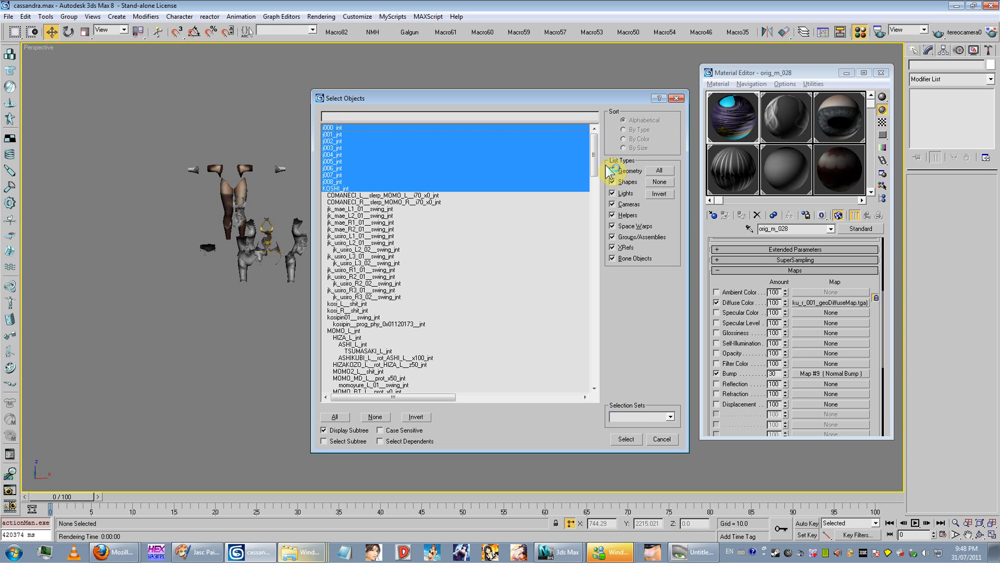
left_click_drag(594, 155, 602, 397)
left_click(362, 197)
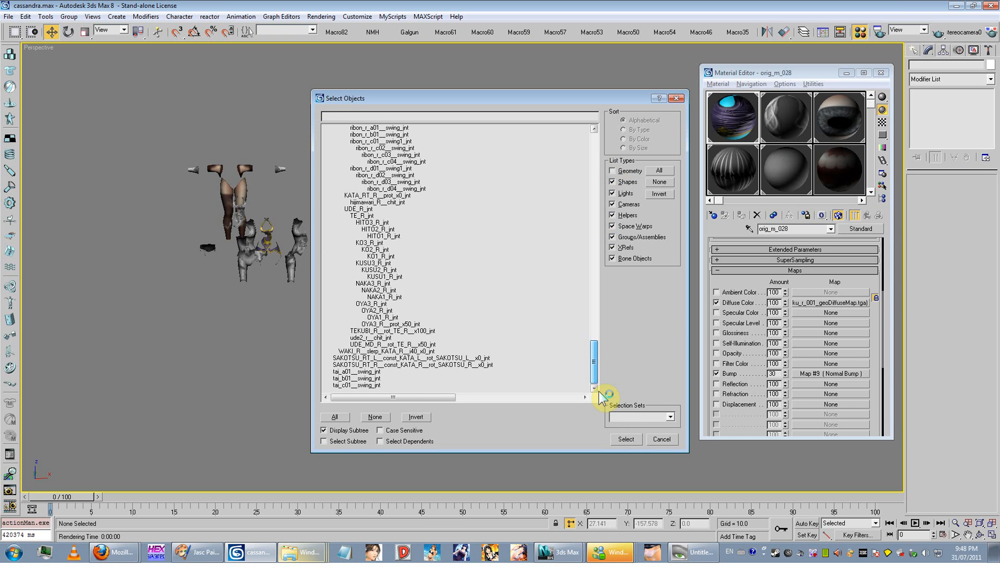
left_click(626, 439)
- Try moving the selected top-level joints away from the scattered meshes, undo the move and clear the selection
left_click_drag(493, 310, 680, 299)
middle_click_drag(584, 286, 572, 329, "alt")
scroll(494, 314, "down", 3)
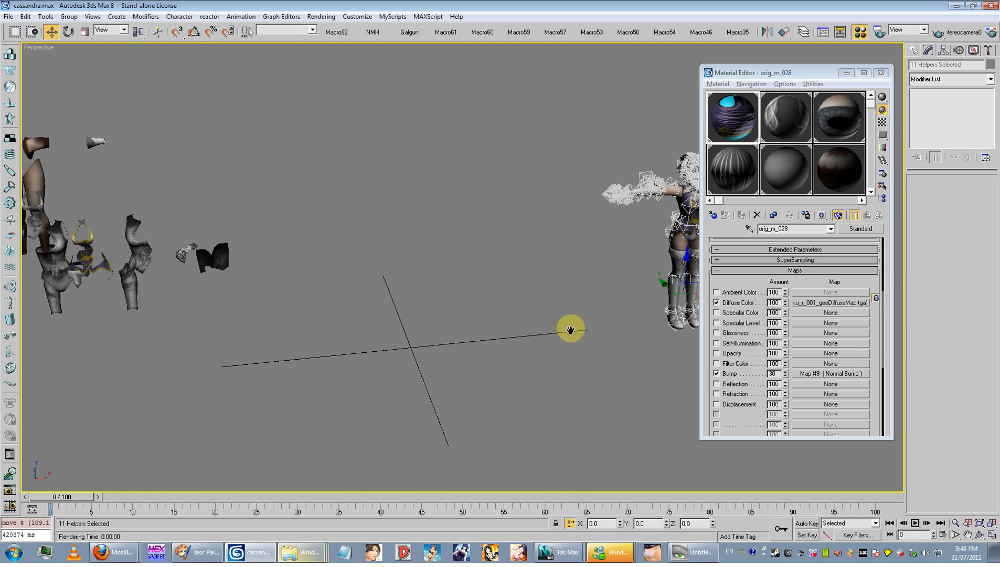
key("ctrl+z")
middle_click_drag(321, 320, 411, 335)
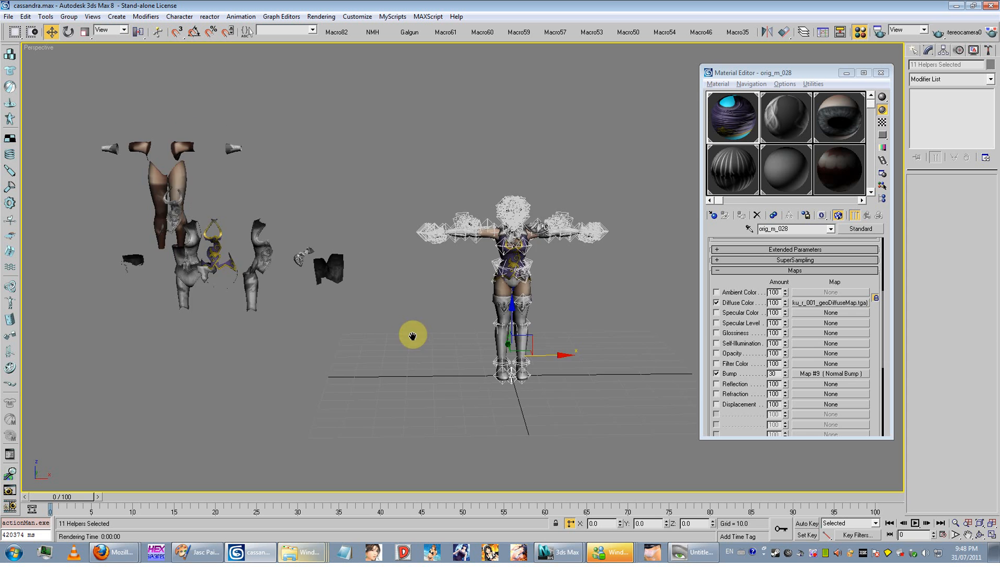
scroll(544, 337, "down", 5)
scroll(406, 289, "up", 5)
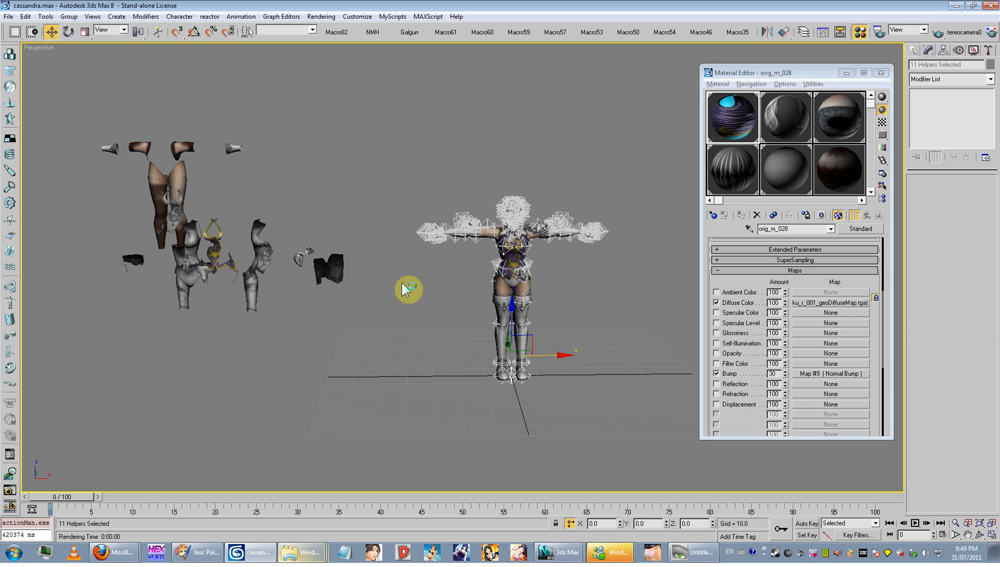
left_click(370, 93)
- Run the MAXScript file XnaLara Converter.ms from the recently used scripts
middle_click_drag(459, 283, 406, 320)
scroll(394, 305, "up", 4)
scroll(407, 321, "down", 4)
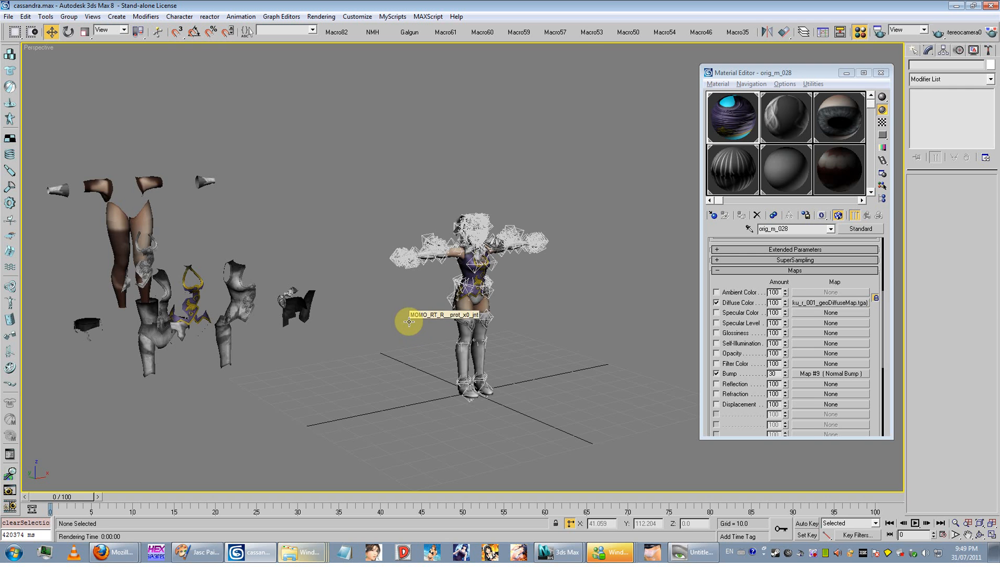
scroll(409, 321, "down", 3)
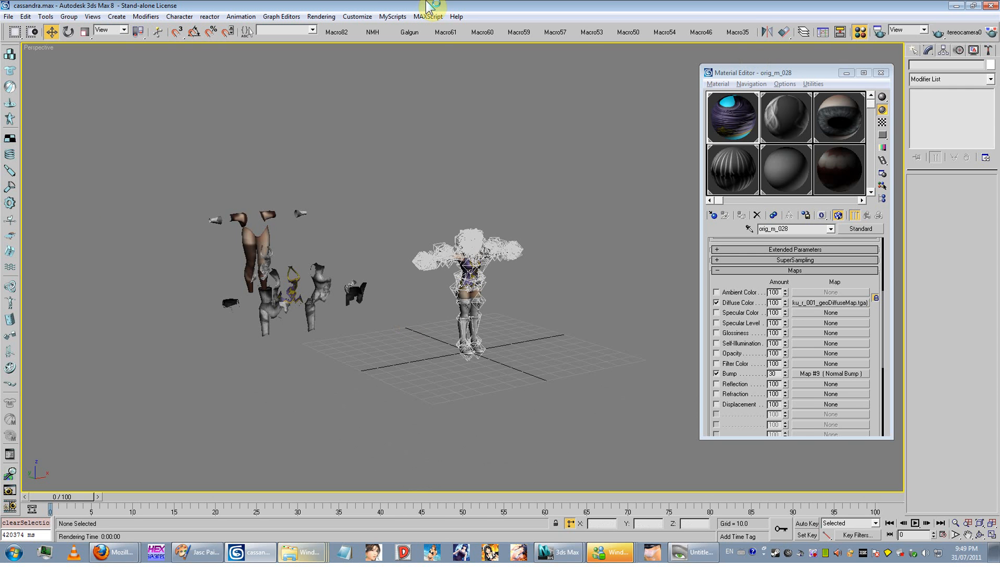
left_click(427, 16)
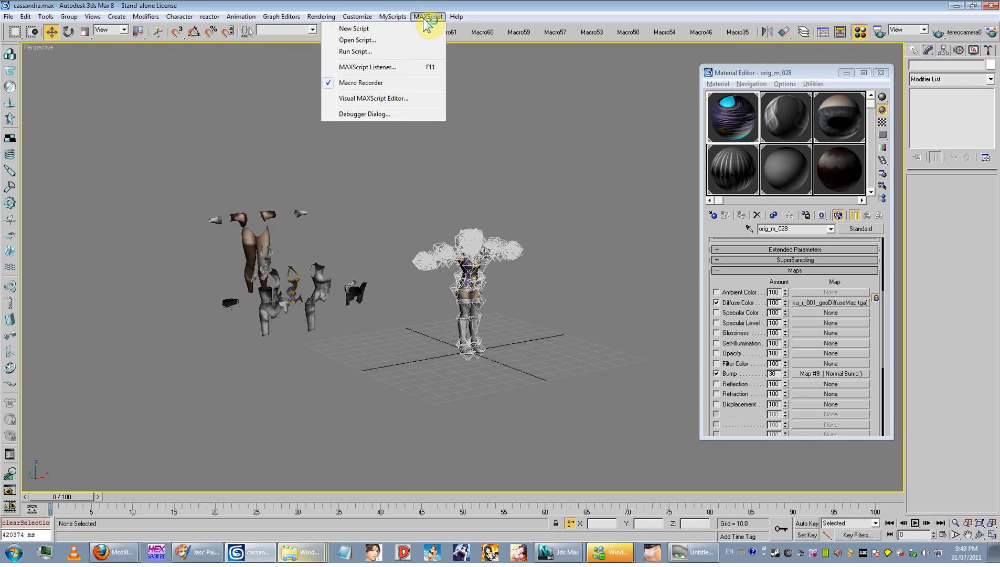
left_click(407, 52)
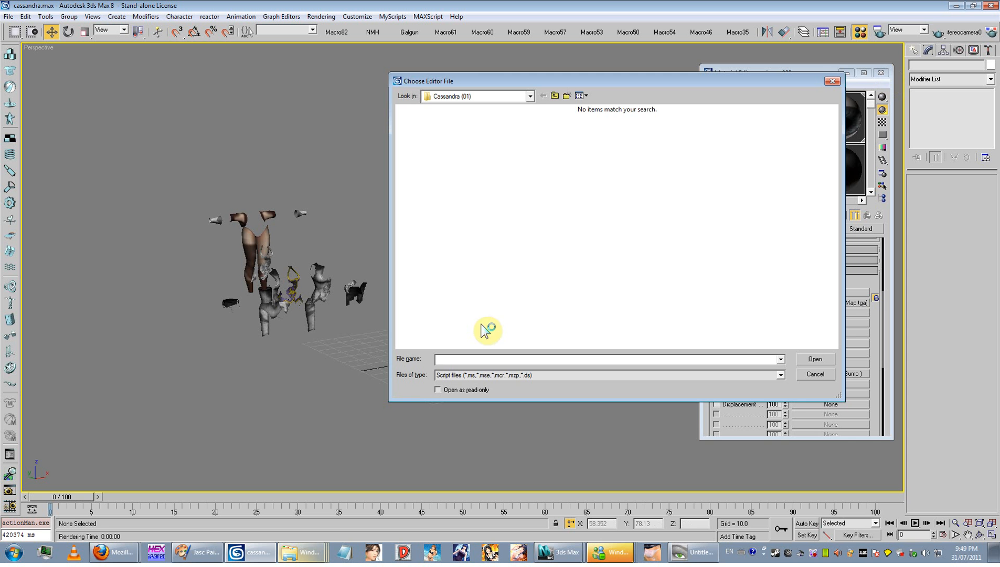
left_click(782, 359)
left_click(729, 379)
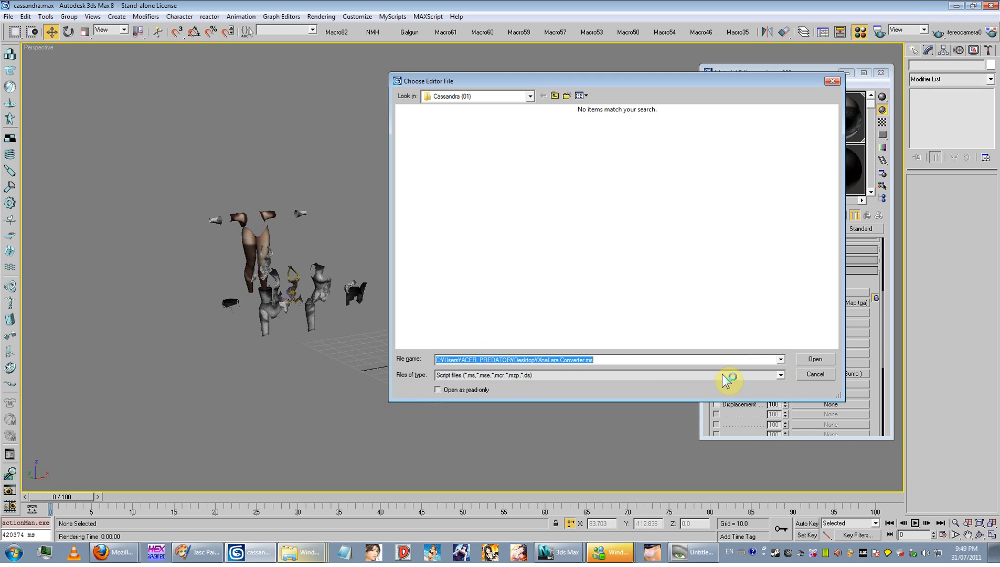
left_click(815, 359)
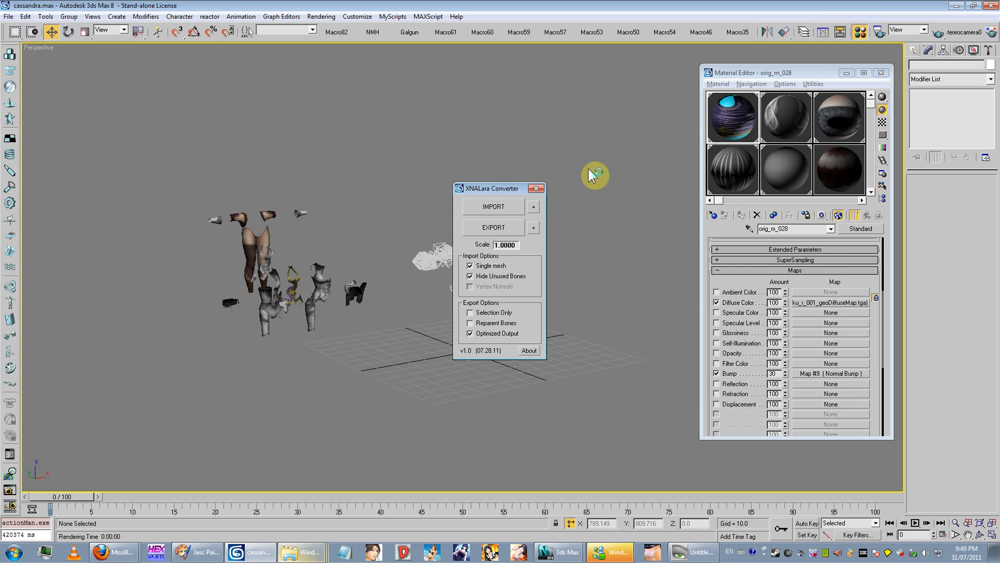
- Close the Material Editor and enable Selection Only in the XNALara Converter's export options
left_click(885, 74)
left_click_drag(500, 190, 645, 175)
scroll(474, 279, "up", 3)
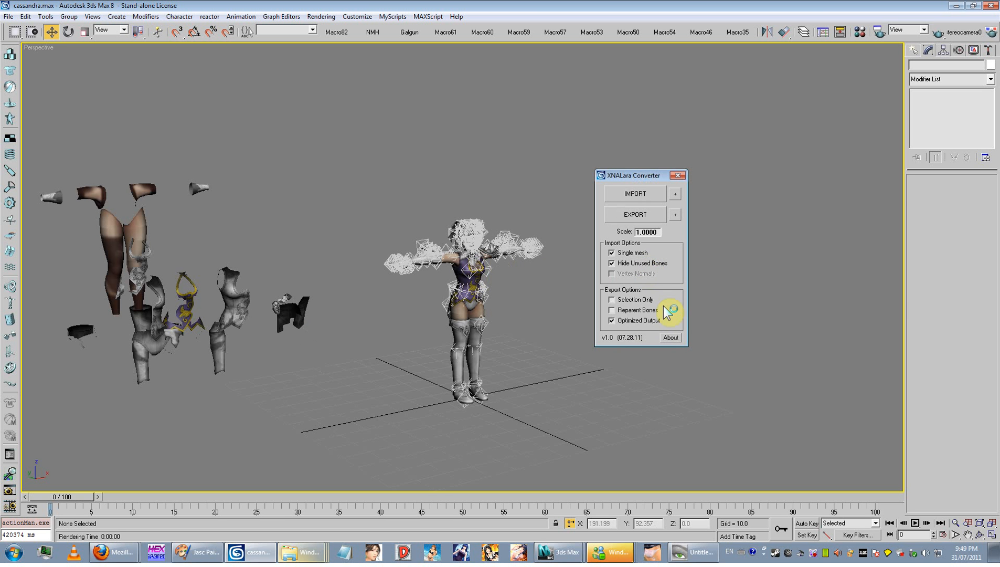
left_click(634, 301)
- Try moving the WAKI_R shoulder joint away from the body and undo the move
left_click(380, 223)
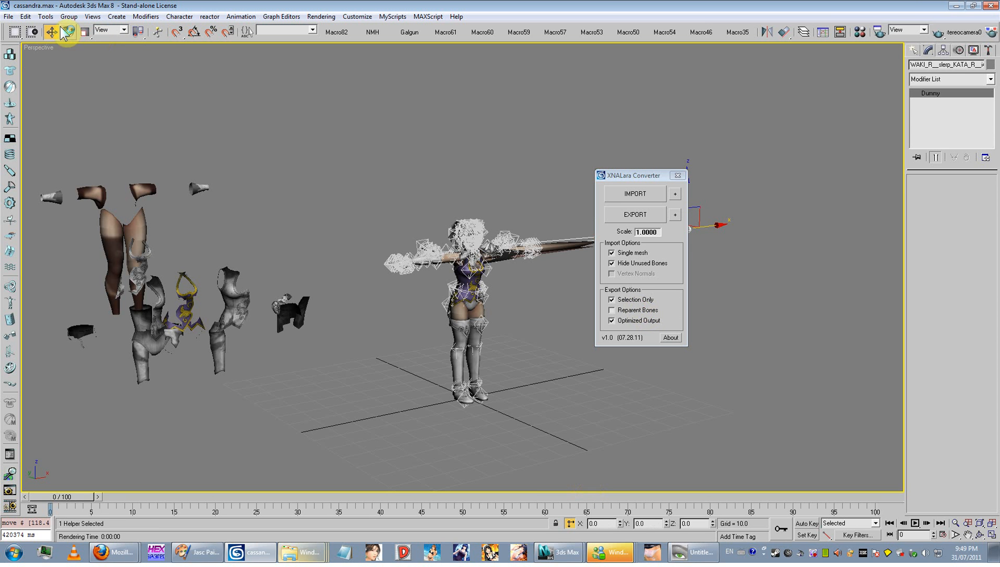
left_click(28, 17)
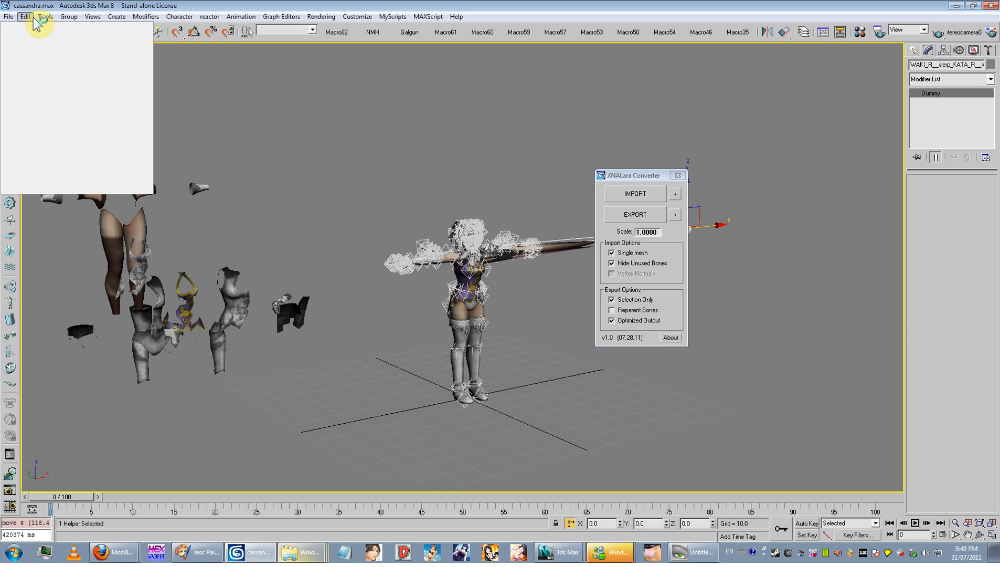
left_click(31, 25)
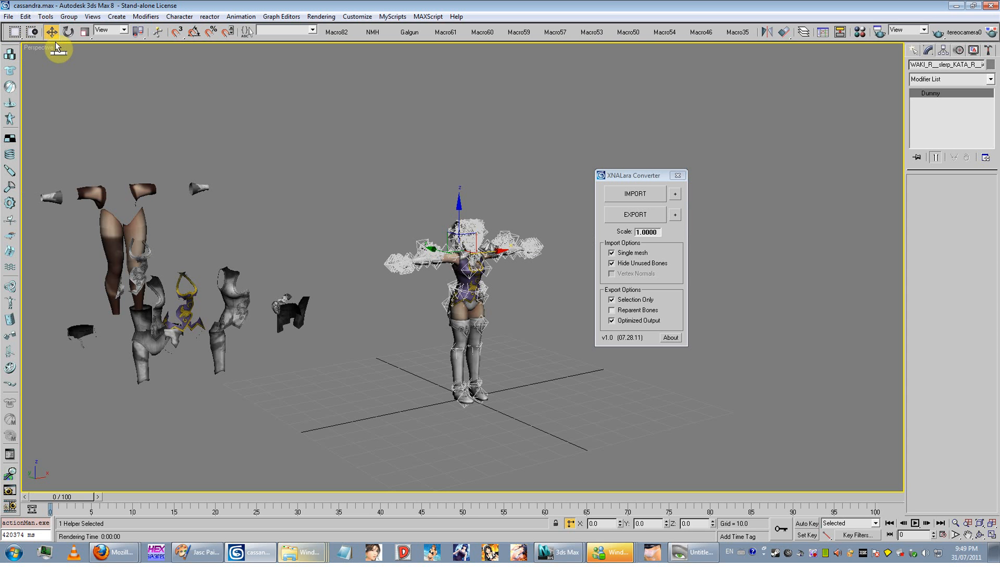
- Slide the main toolbar along to expose its undo and selection tools, and deselect the shoulder joint
left_click_drag(56, 41, 294, 51)
middle_click_drag(529, 223, 442, 219)
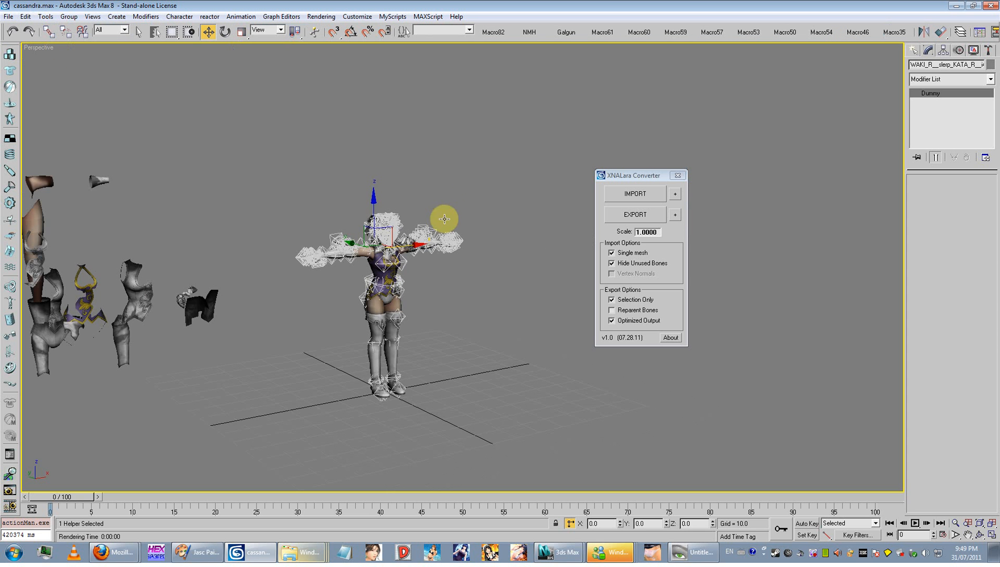
left_click(488, 209)
- Select the whole assembled character with its bones, try moving it onto the scattered meshes and undo the move
scroll(528, 179, "down", 5)
left_click_drag(561, 166, 379, 409)
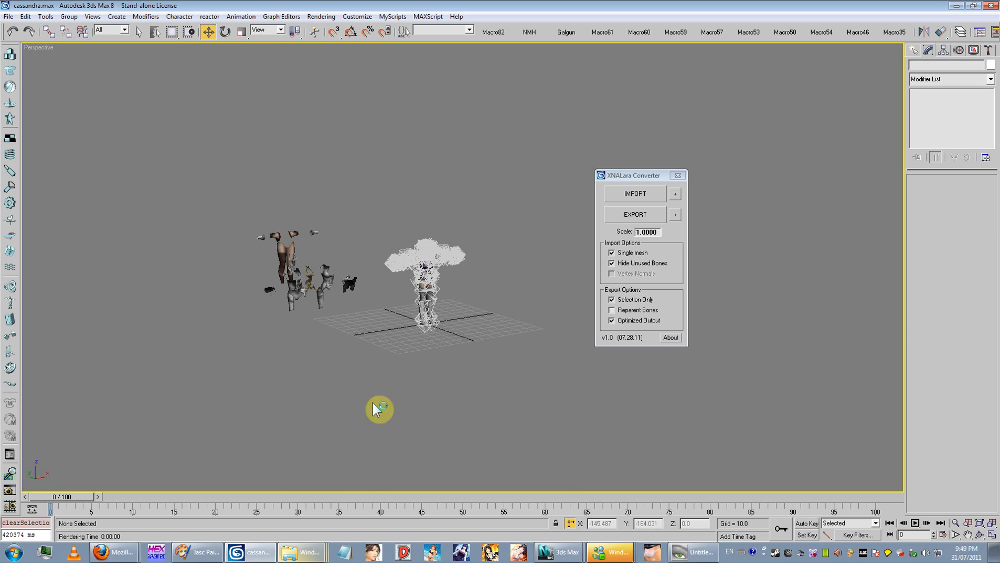
scroll(446, 292, "up", 5)
scroll(446, 247, "down", 5)
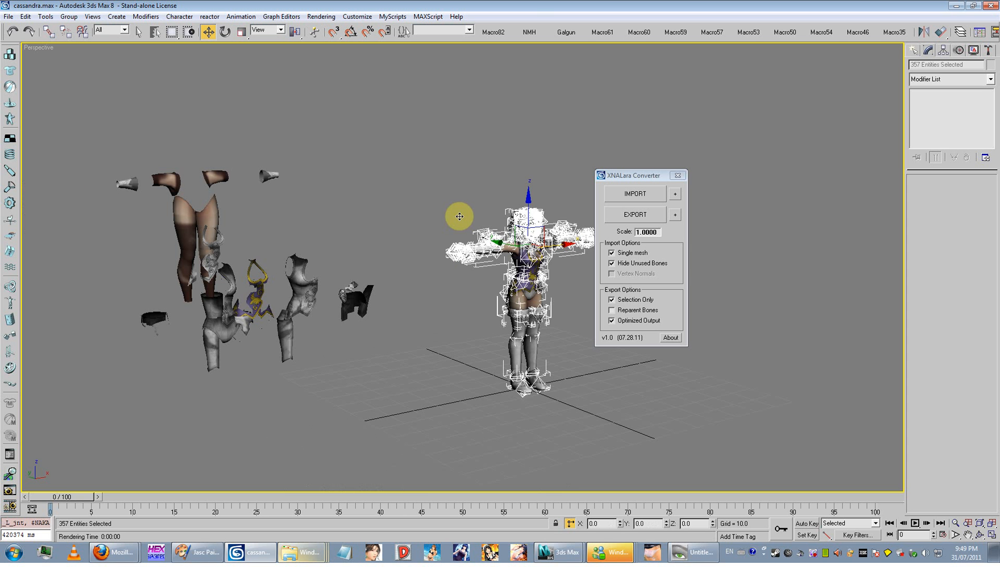
left_click_drag(457, 216, 37, 479)
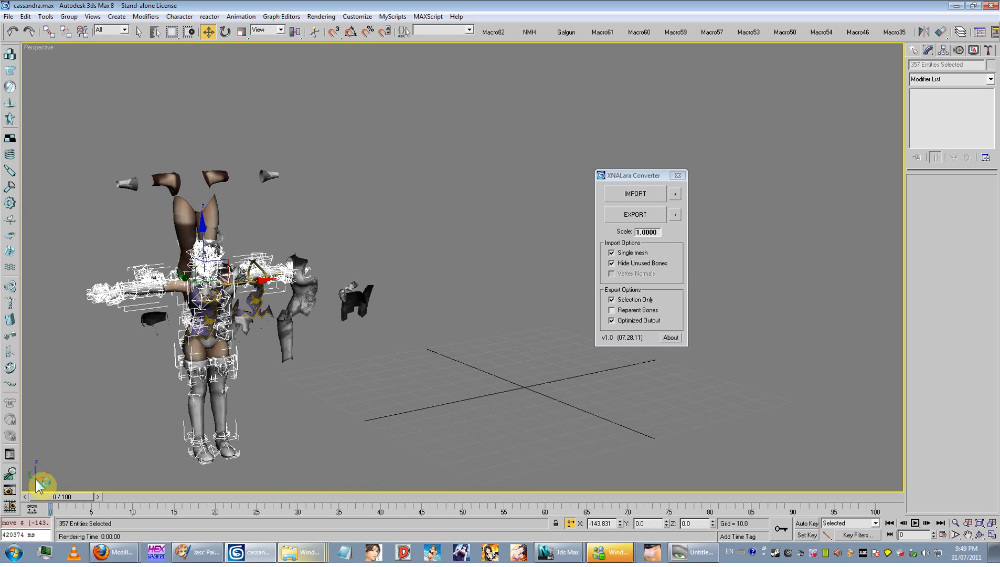
left_click(11, 31)
- Clear the selection and enable Reparent Bones in the XNALara Converter's export options
left_click(565, 201)
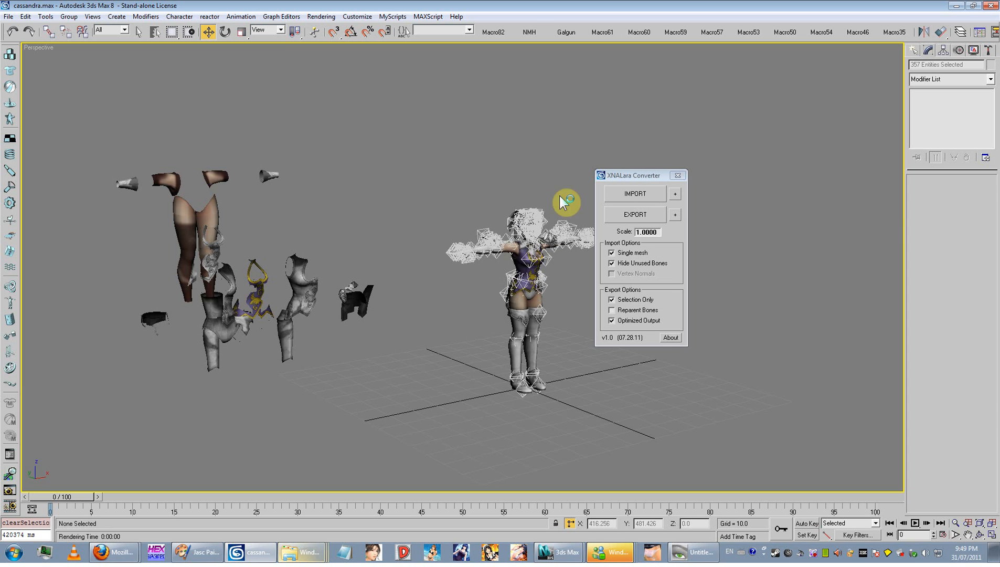
scroll(575, 301, "up", 4)
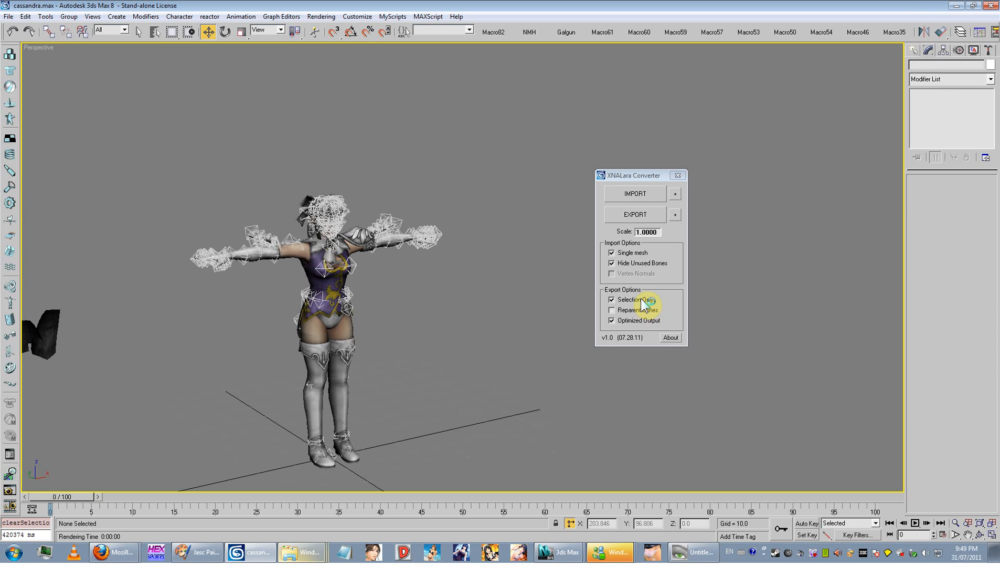
left_click(652, 310)
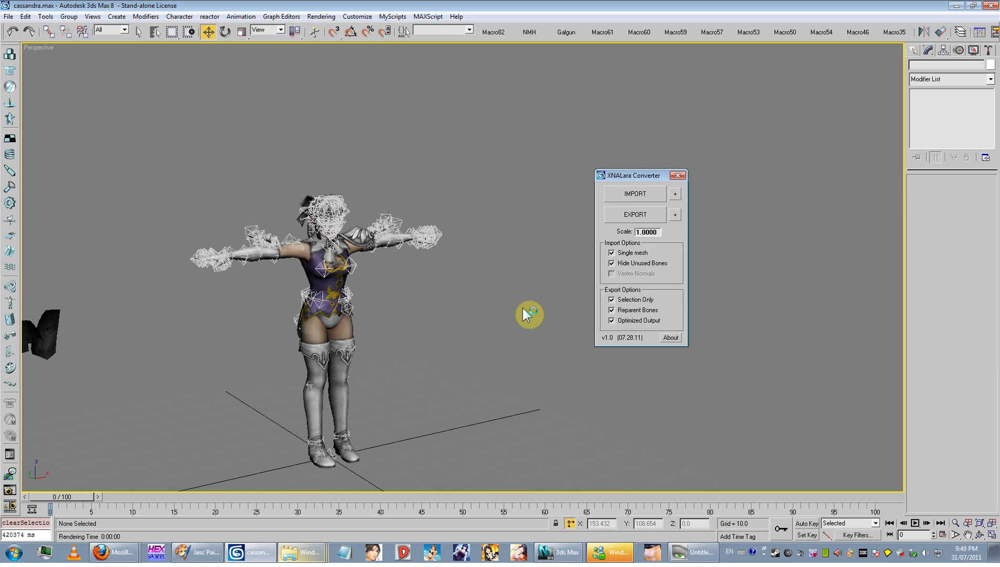
- Examine the root joints in the object hierarchy list, highlighting j000_jnt to KOSHI_jnt and MUNE1_jnt, and cancel without selecting them
left_click(154, 32)
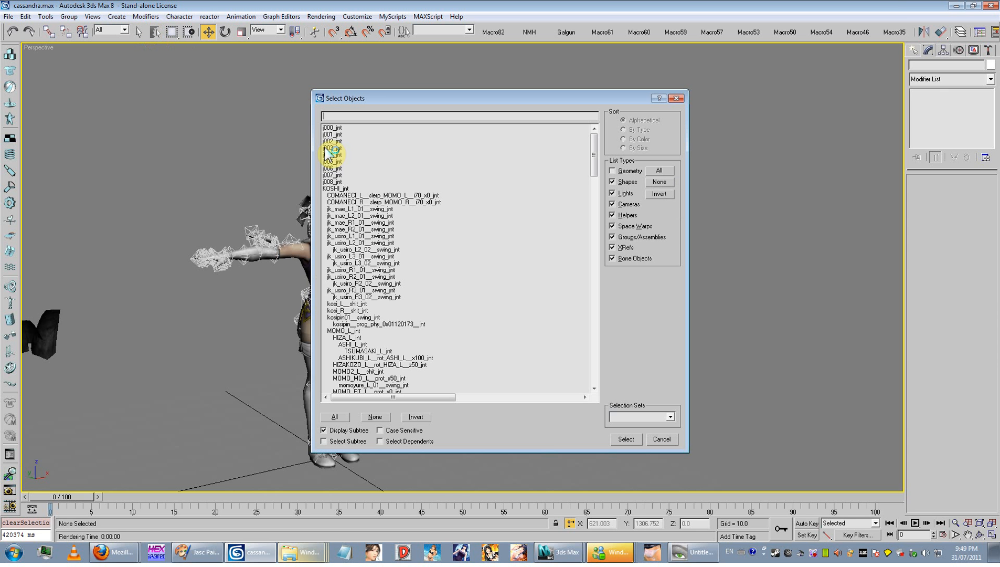
left_click(362, 188)
left_click_drag(362, 189, 315, 130)
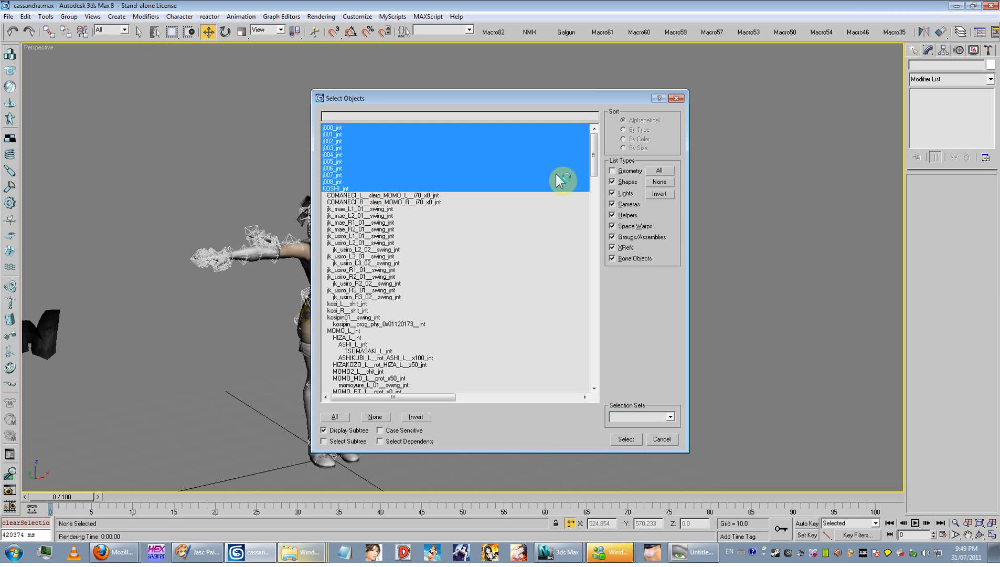
left_click_drag(598, 157, 536, 208)
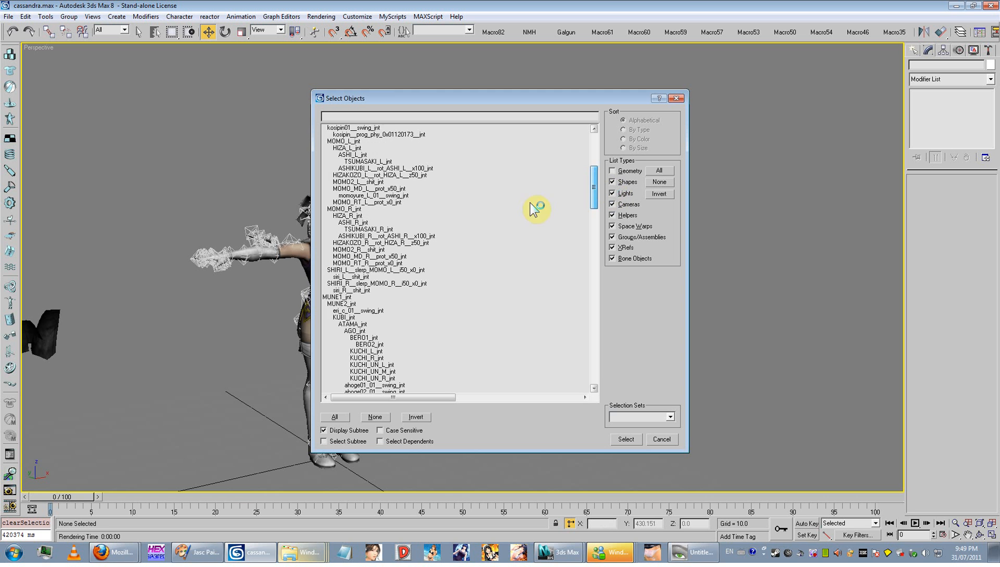
left_click(338, 297)
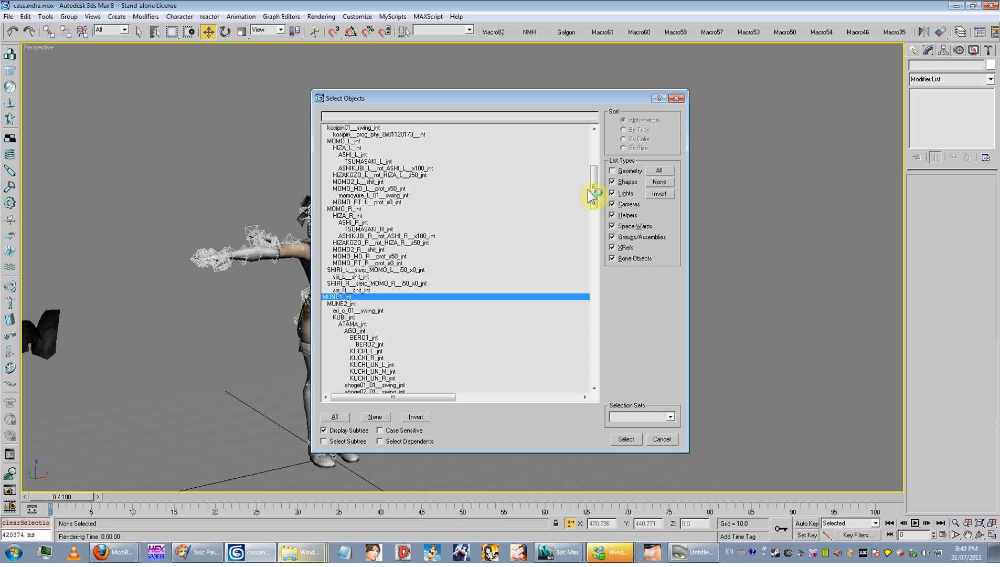
left_click_drag(598, 192, 603, 155)
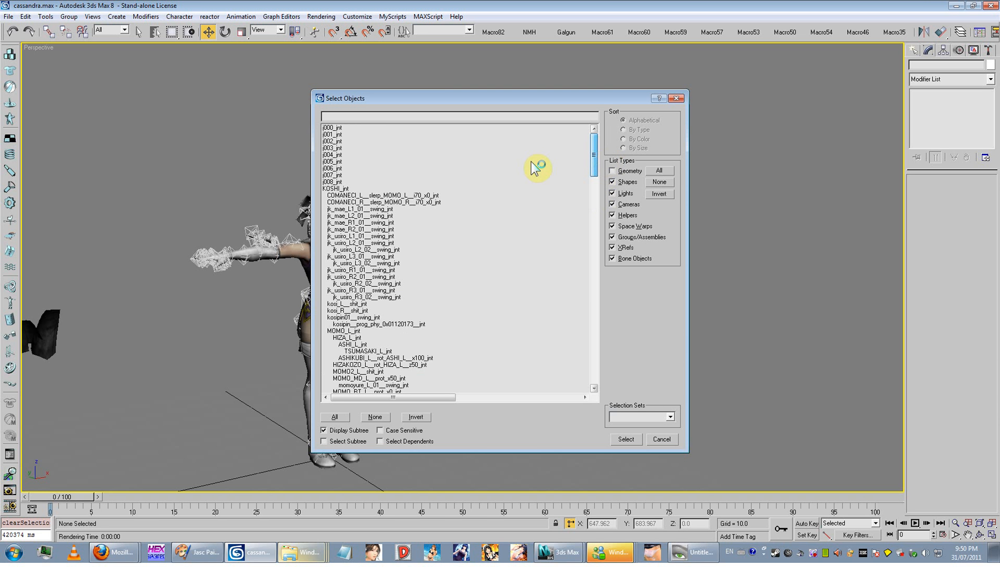
left_click_drag(368, 190, 348, 126)
left_click(673, 442)
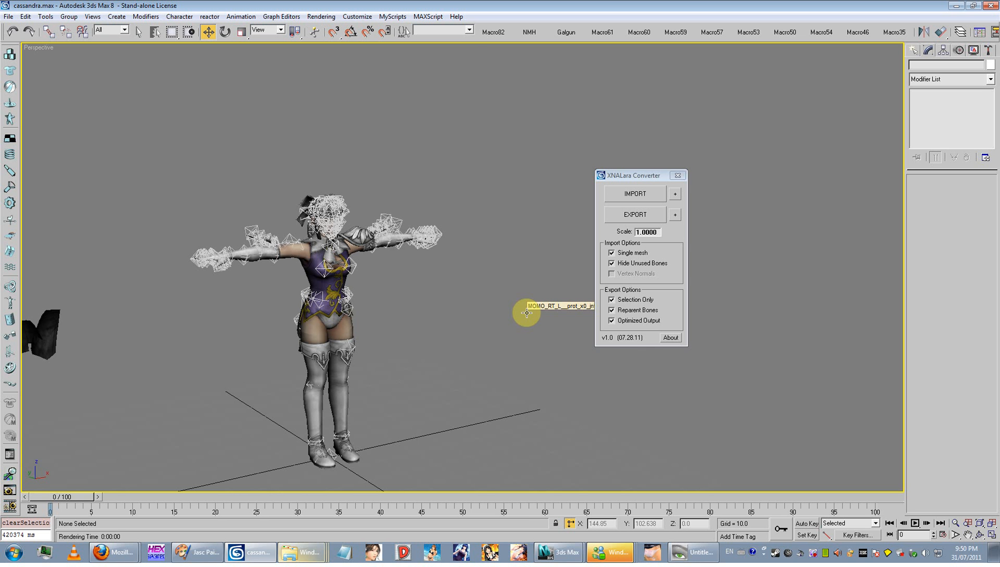
scroll(443, 352, "down", 5)
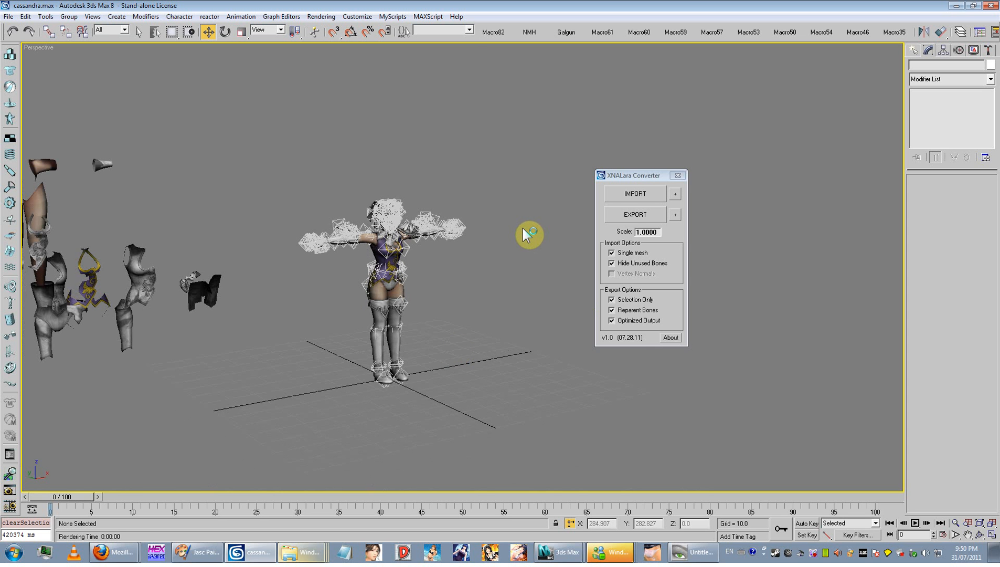
middle_click_drag(523, 228, 509, 241, "alt")
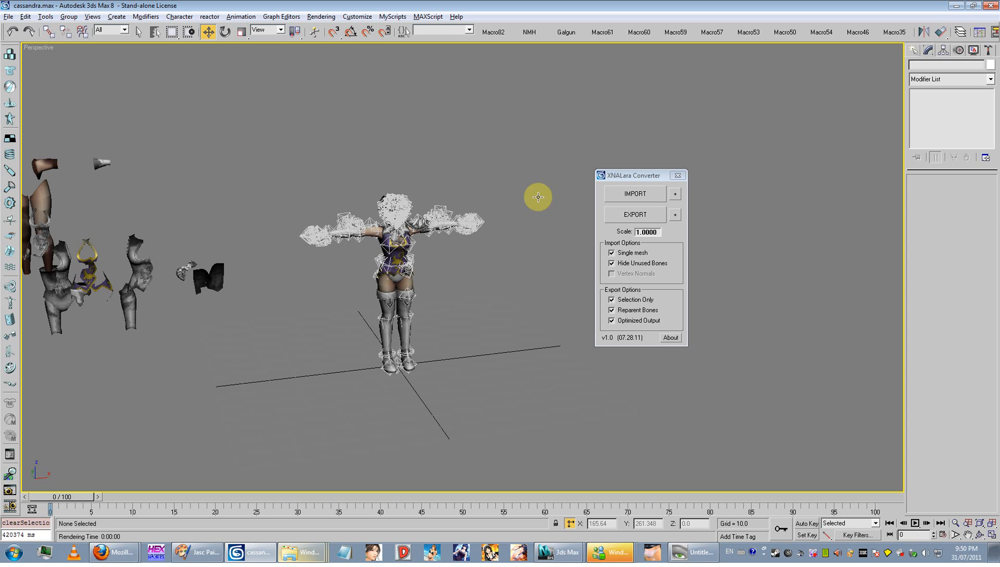
- Select the whole assembled character with its bones and start the XNALara Converter export
middle_click_drag(538, 196, 552, 299, "alt")
left_click_drag(601, 409, 297, 133)
middle_click_drag(297, 134, 506, 272, "alt")
scroll(507, 272, "up", 3)
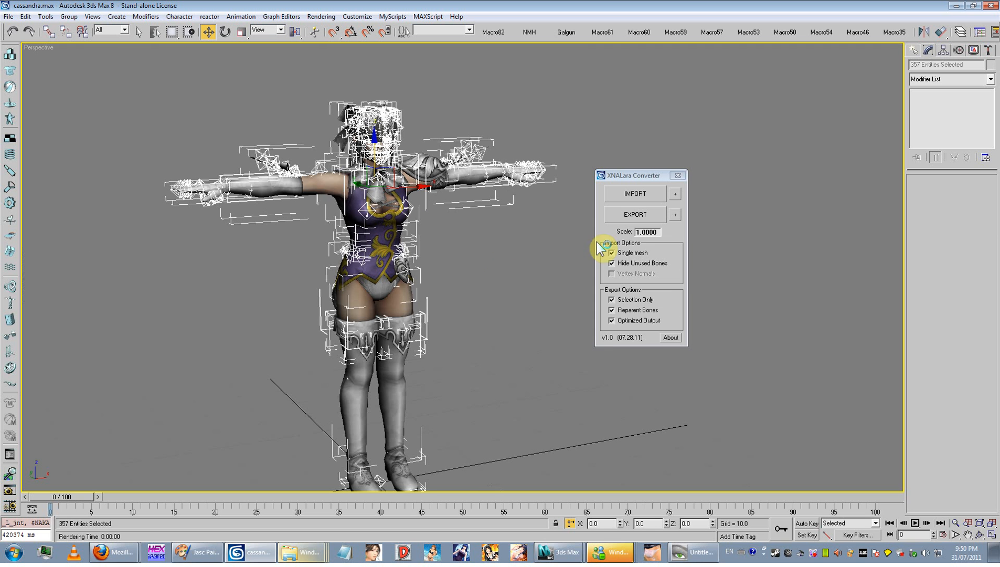
left_click(644, 215)
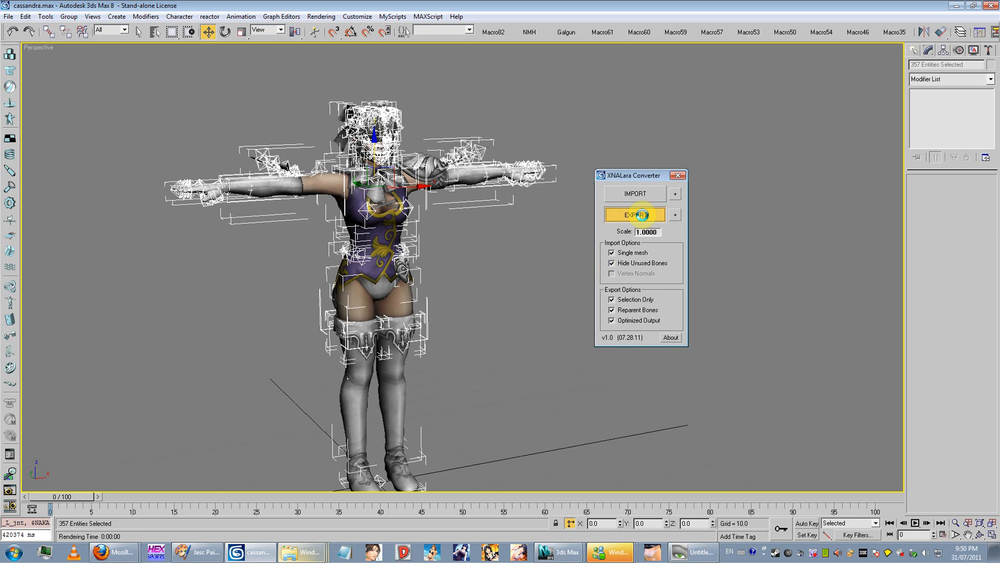
- Switch to the Cassandra (01) folder window among the open windows and copy its full path
middle_click(490, 311)
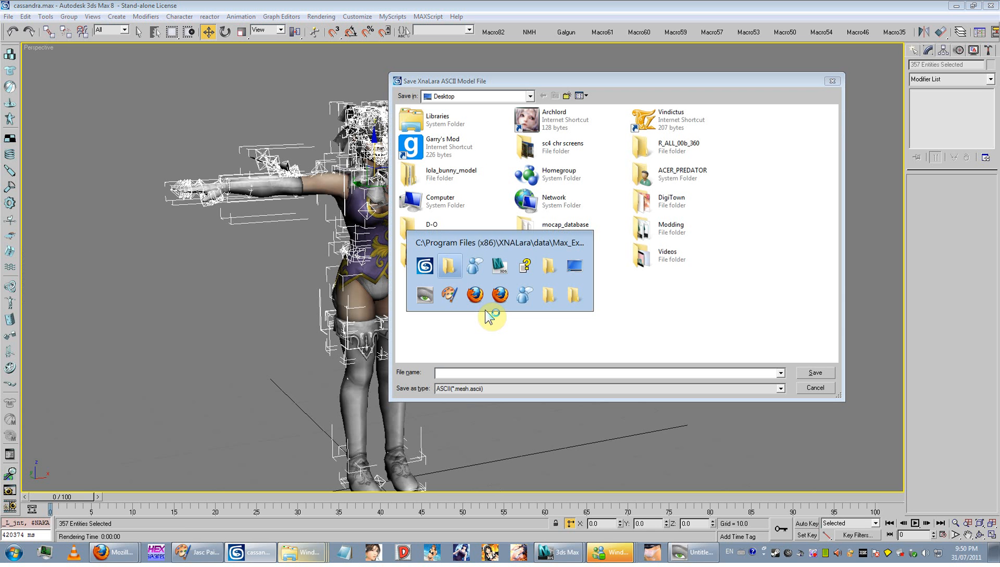
left_click(549, 265)
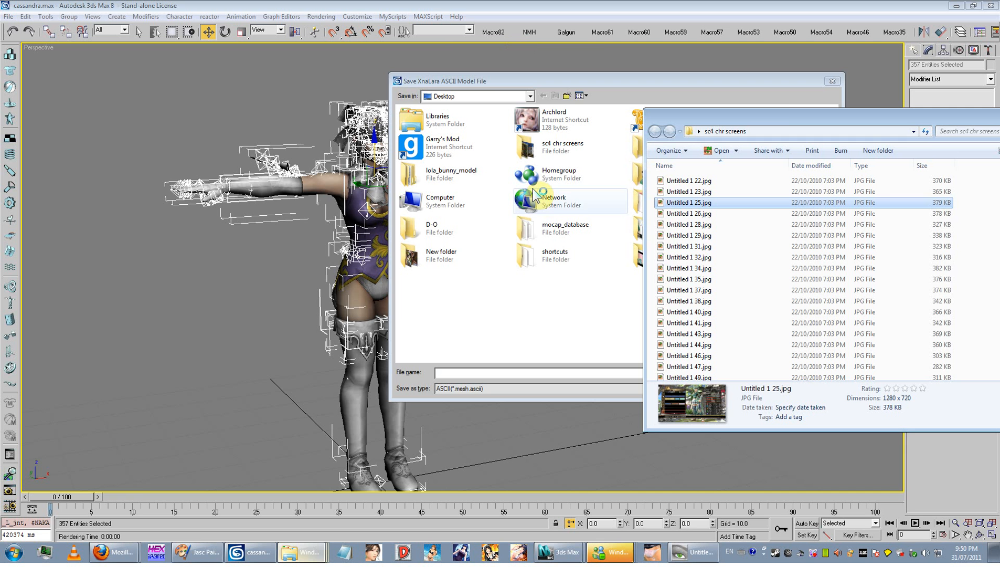
middle_click(496, 240)
left_click(475, 267)
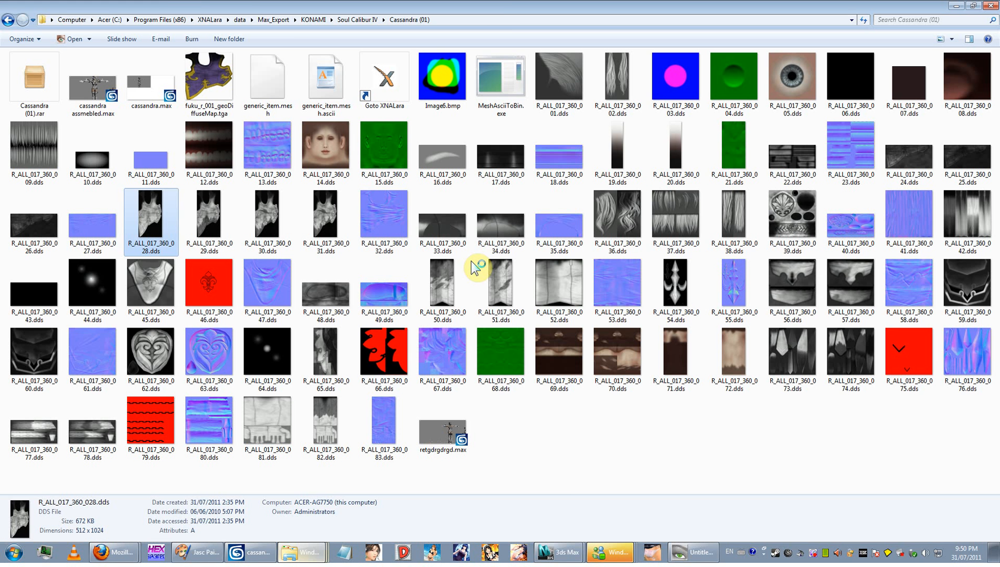
left_click(504, 20)
middle_click(506, 21)
- Return to the 3ds Max save dialog, go to the copied Cassandra (01) path and export as generic_item.mesh.ascii, replacing the existing file
key("alt+Tab")
key("alt+Tab")
key("alt+Tab")
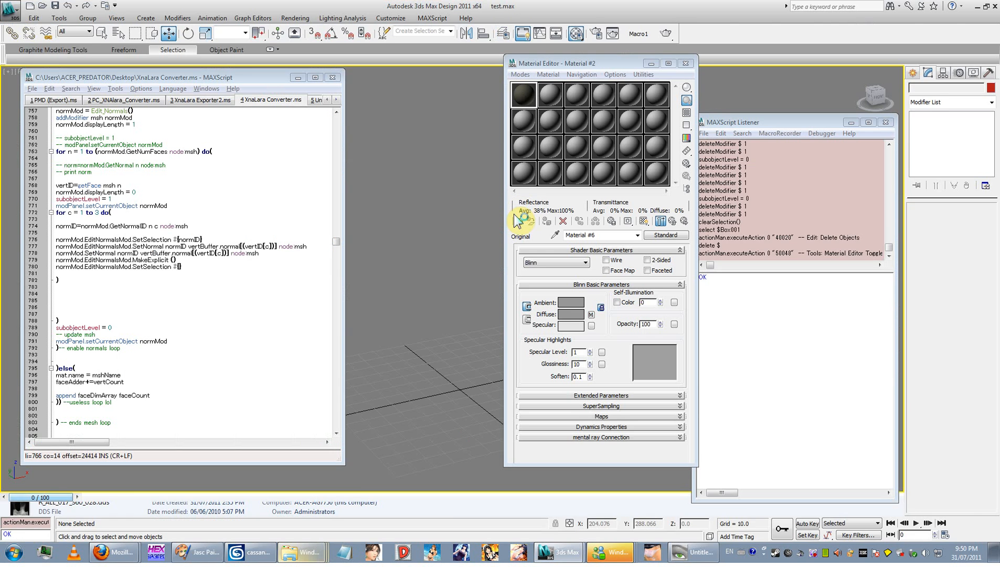
middle_click(518, 221)
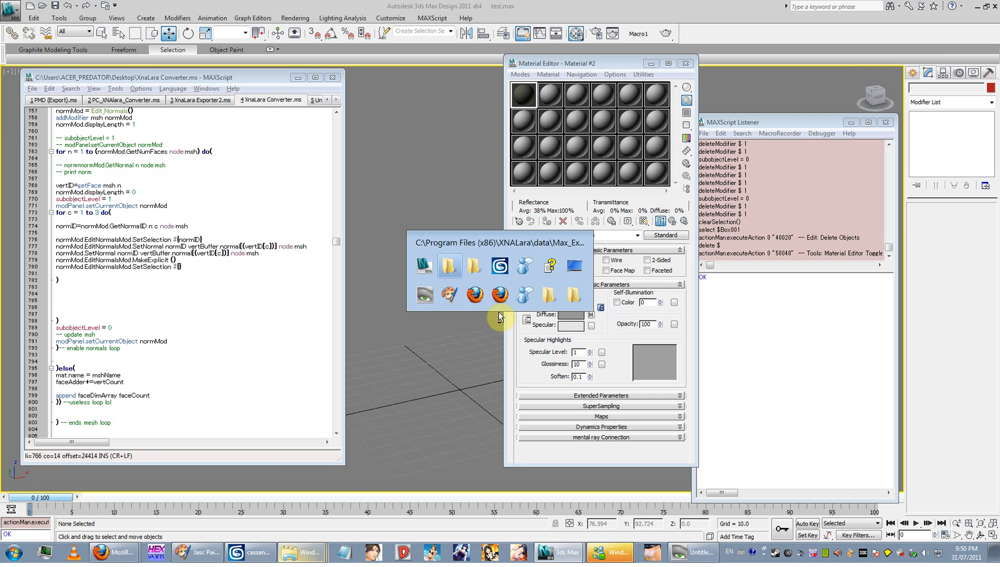
left_click(498, 280)
key("ctrl+v")
left_click(797, 372)
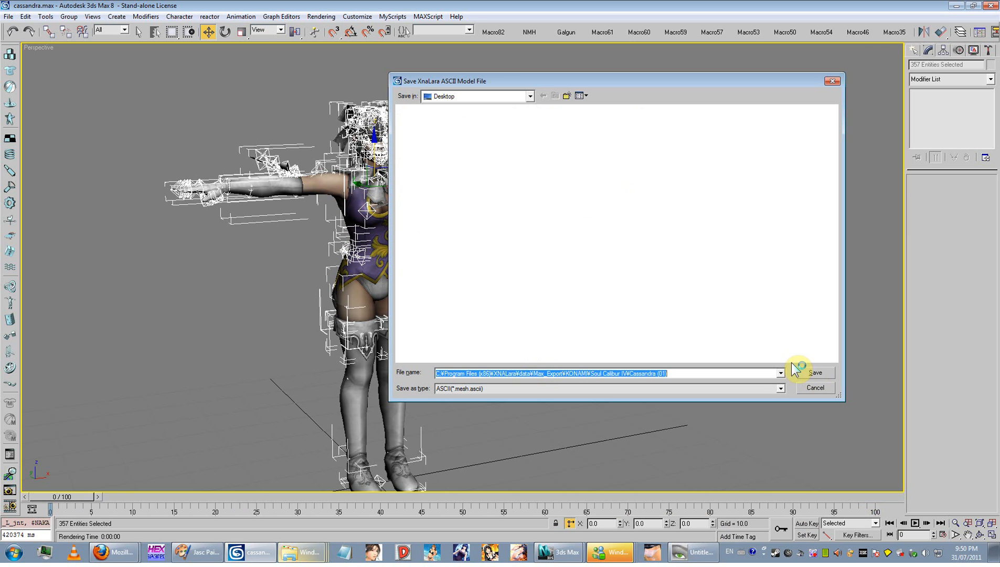
left_click(811, 374)
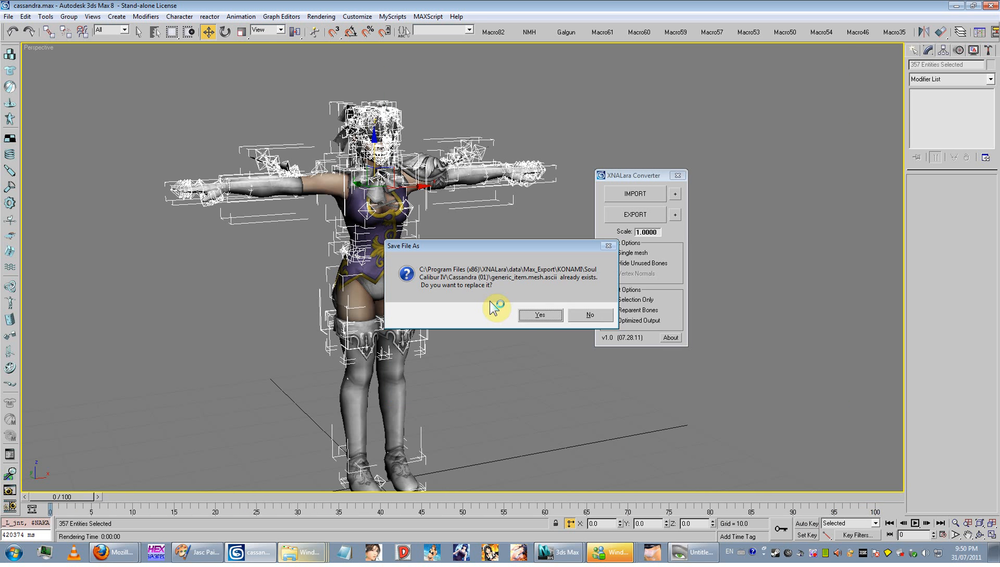
left_click(541, 315)
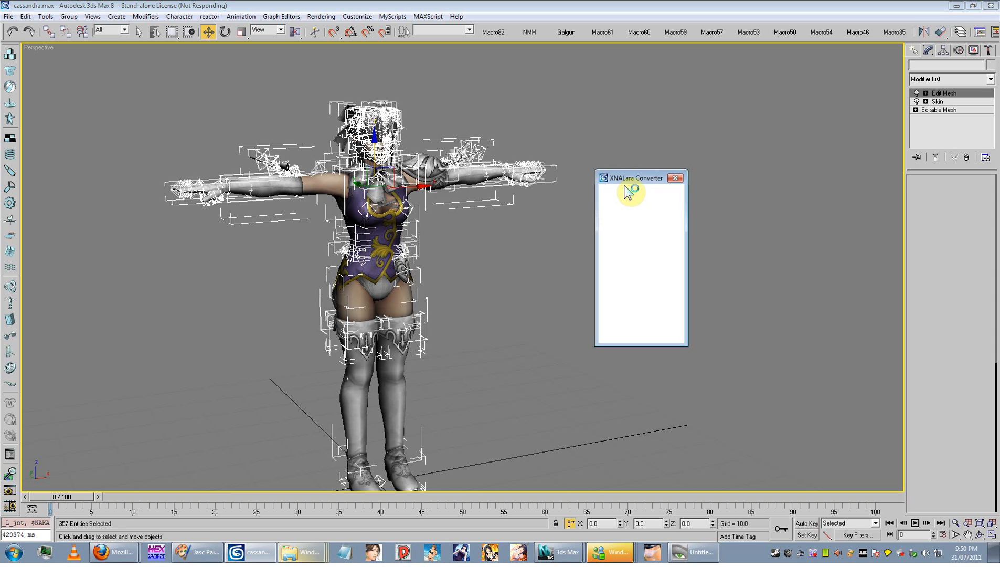
- Dismiss the export script's message and move the XNALara Converter window clear of the character
left_click_drag(633, 181, 501, 227)
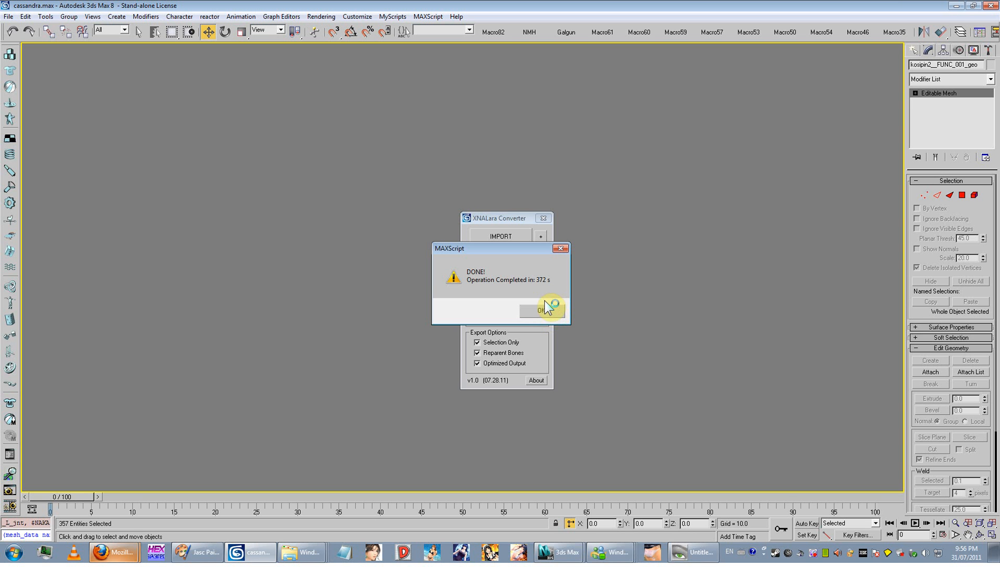
left_click(542, 310)
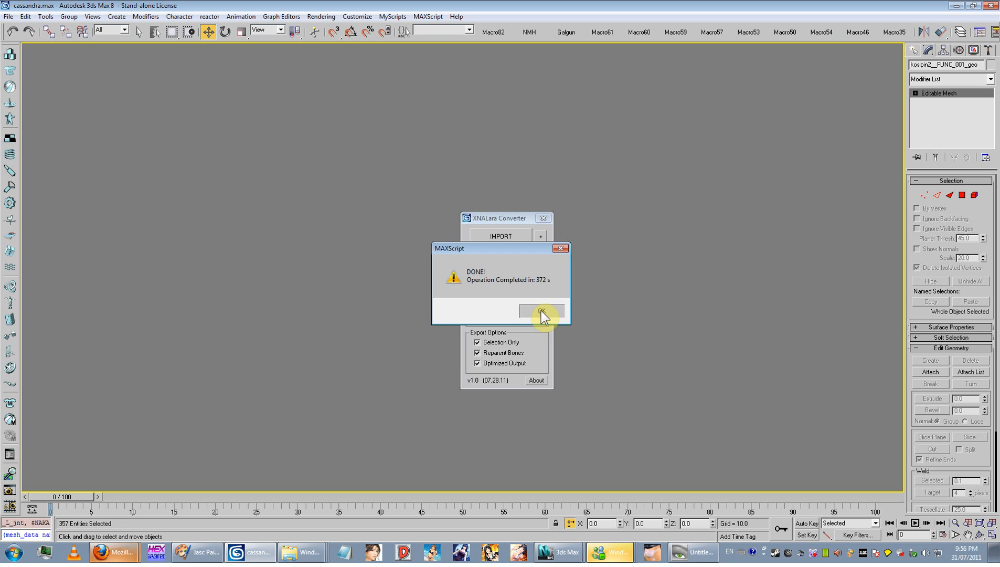
left_click_drag(473, 217, 611, 214)
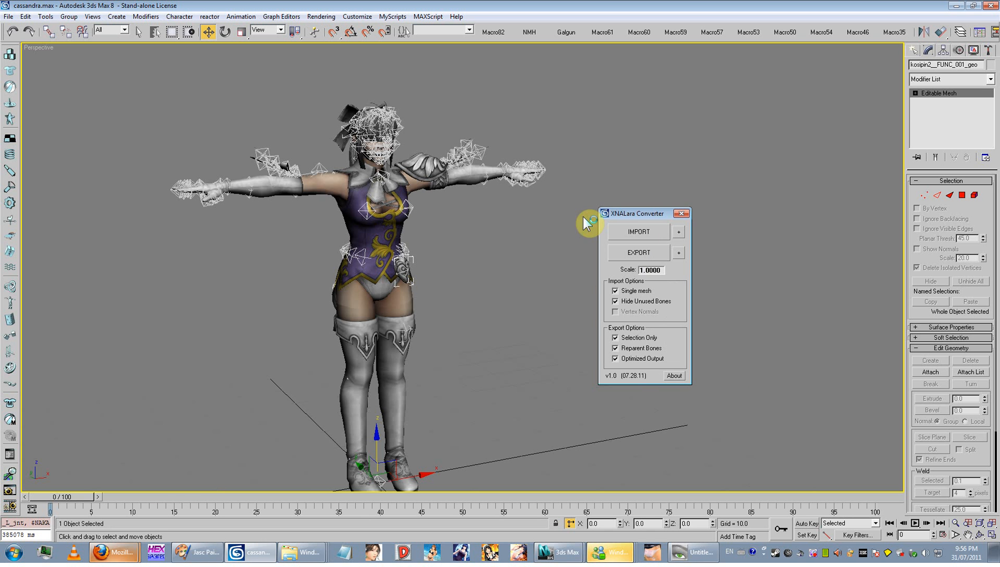
- Launch XNALara from the Cassandra (01) folder and add the Cassandra (01) model from Max_Export, KONAMI, Soul Calibur IV
left_click(355, 508)
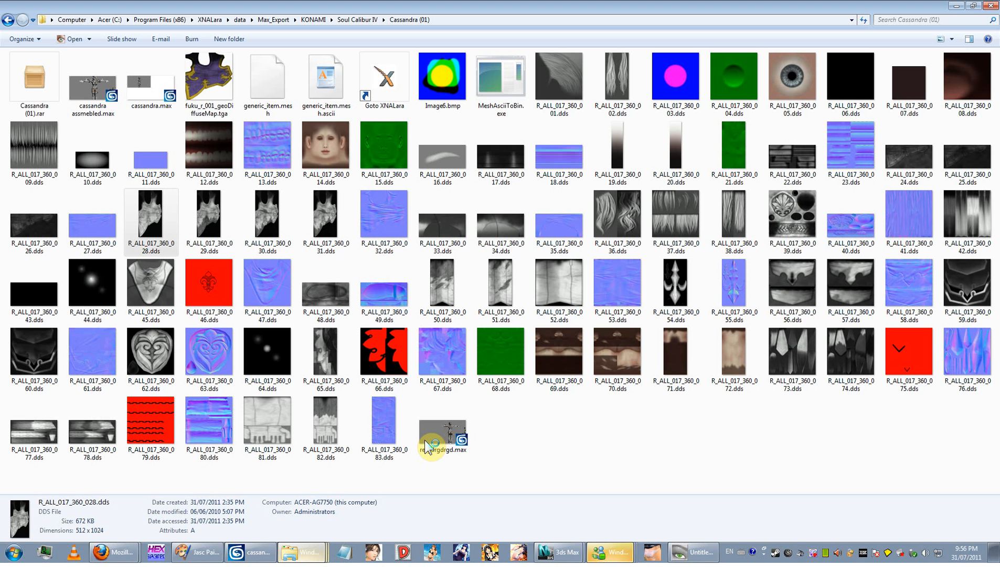
double_click(382, 83)
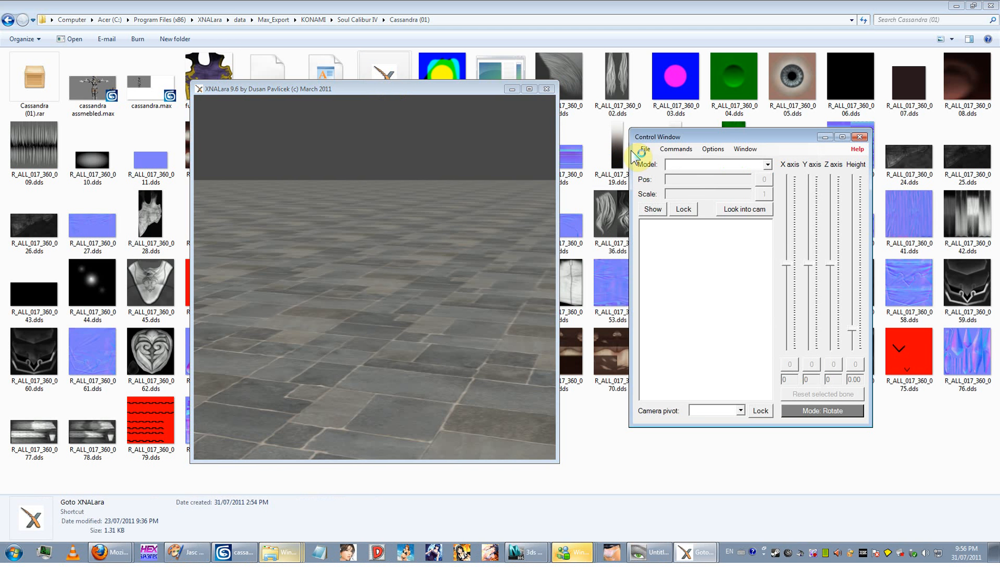
left_click(645, 150)
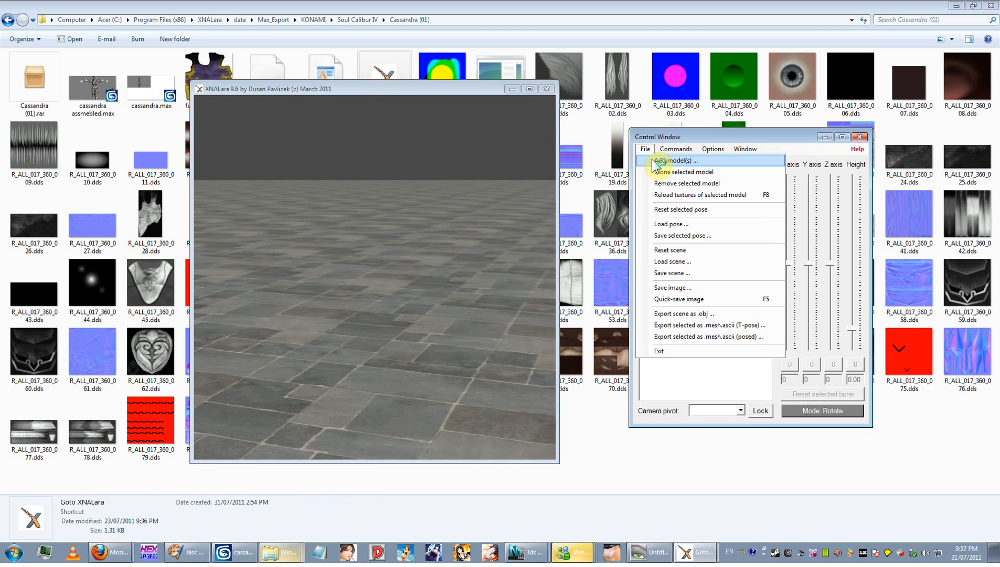
left_click(676, 160)
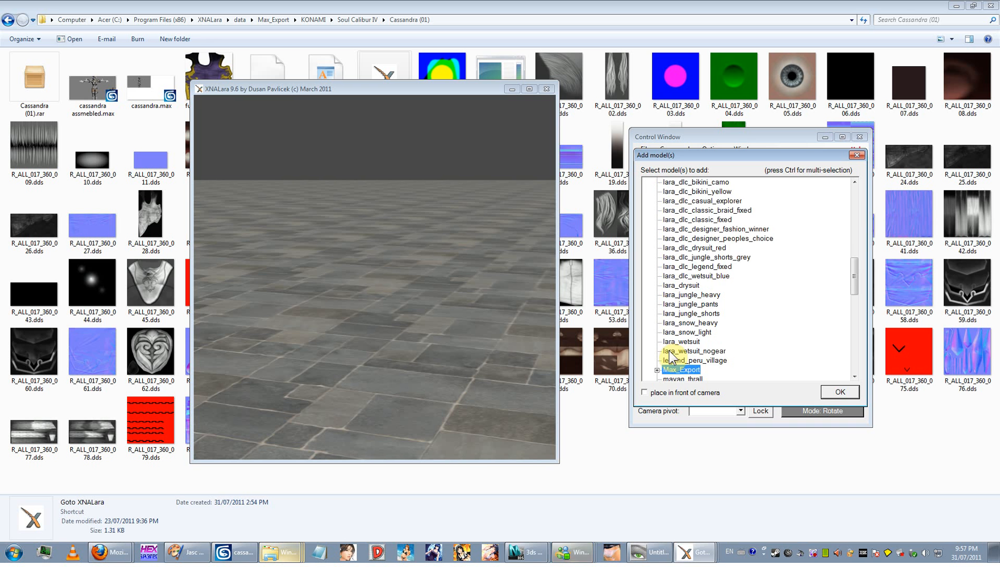
left_click(657, 370)
left_click(667, 323)
left_click(677, 332)
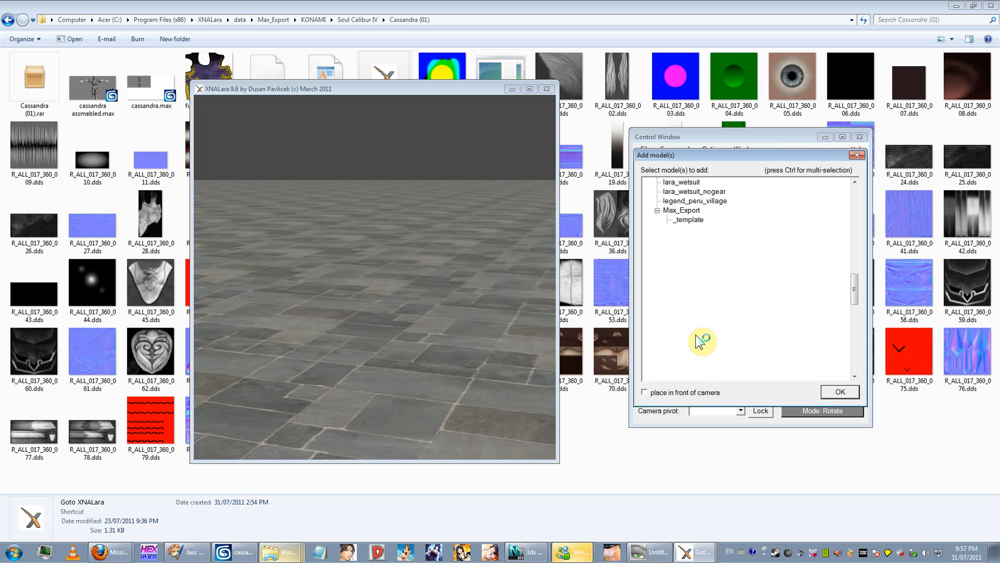
left_click(692, 342)
left_click(840, 392)
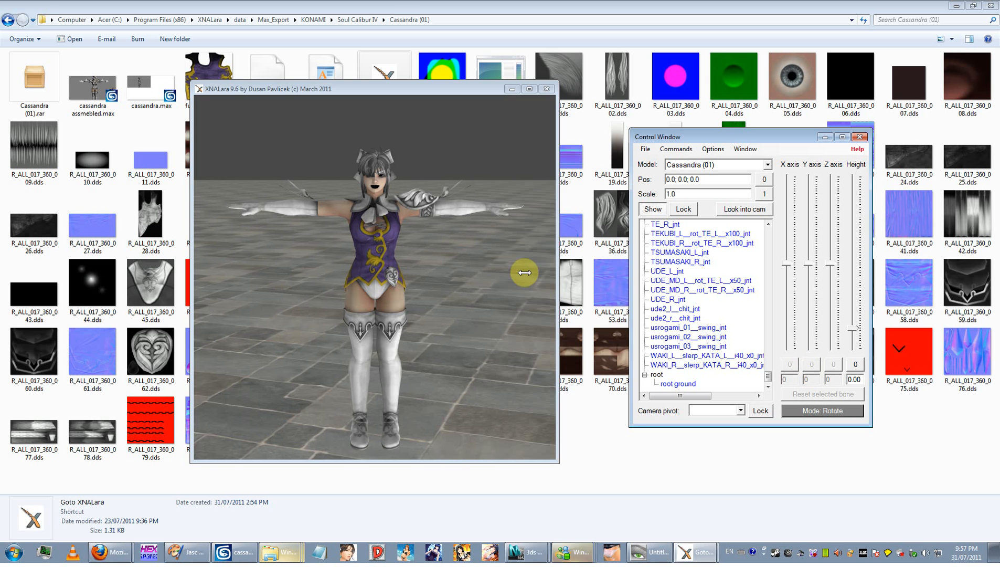
- Rotate the character's left shoulder joint KATA_L_jnt to -89 on the Z axis
left_click_drag(525, 273, 463, 267)
scroll(503, 174, "up", 8)
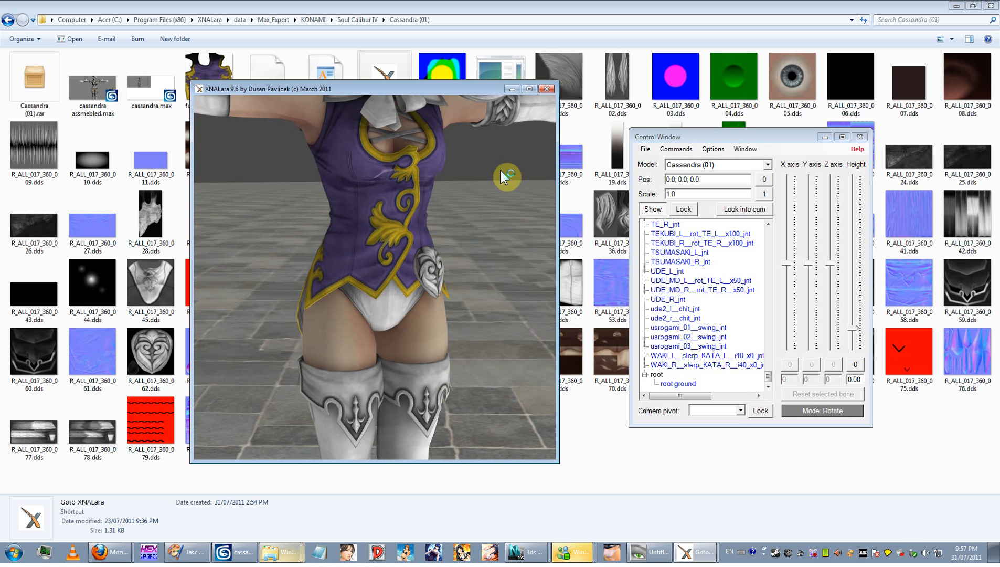
left_click_drag(503, 176, 385, 273)
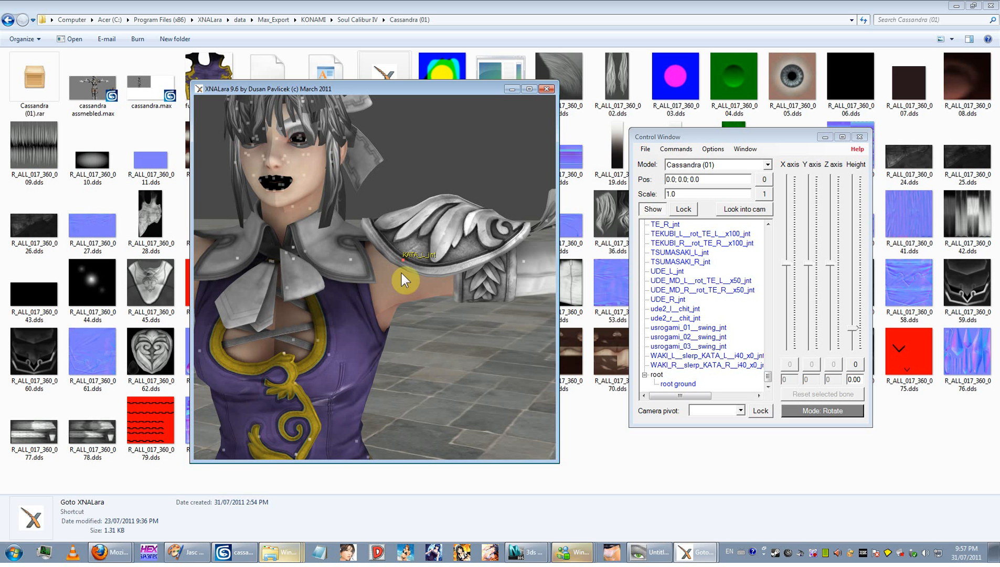
left_click(402, 272)
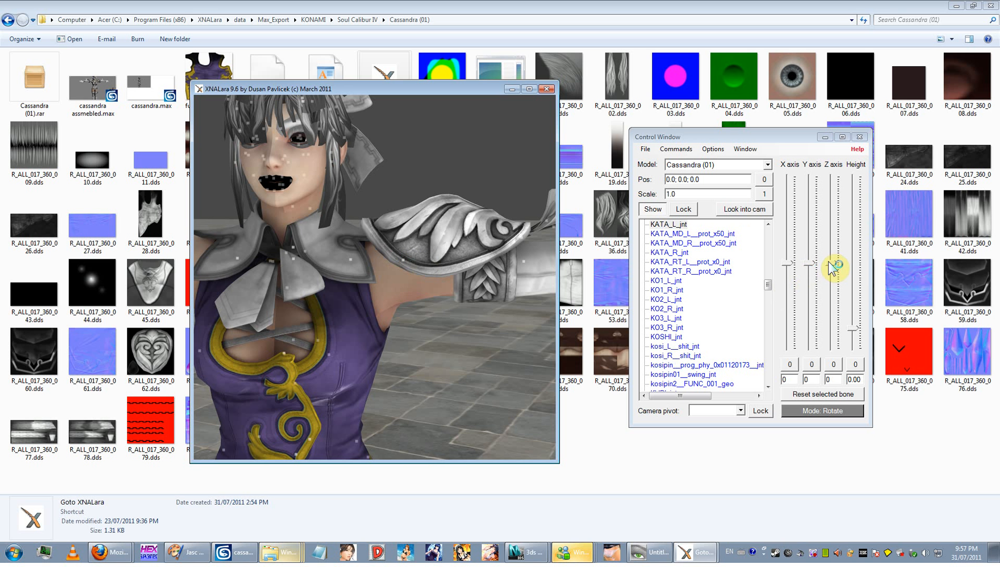
left_click_drag(834, 265, 825, 309)
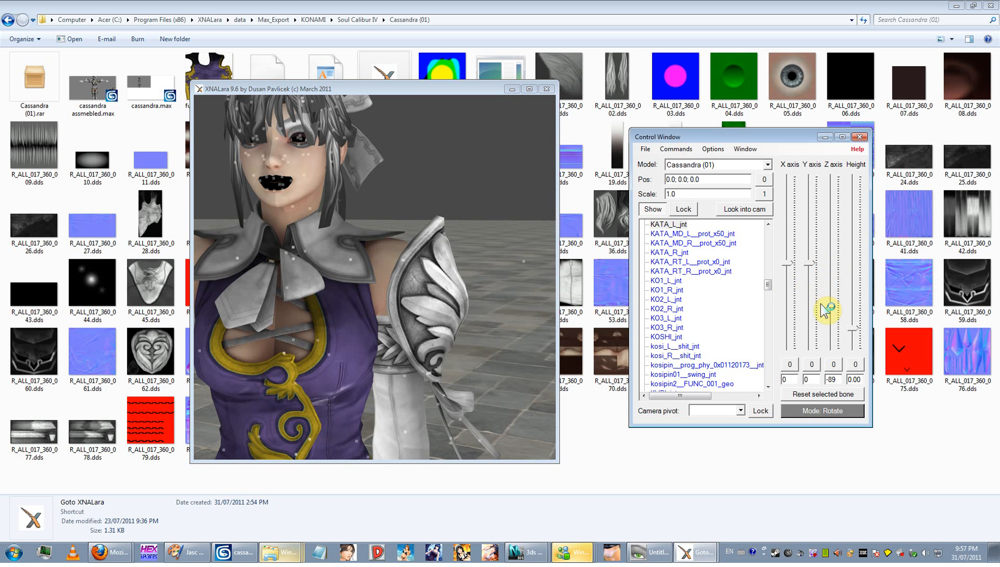
- Rotate the character's left thigh joint MOMO_L_jnt to 32 on the Z axis
right_click_drag(466, 299, 456, 351)
left_click_drag(457, 352, 439, 321)
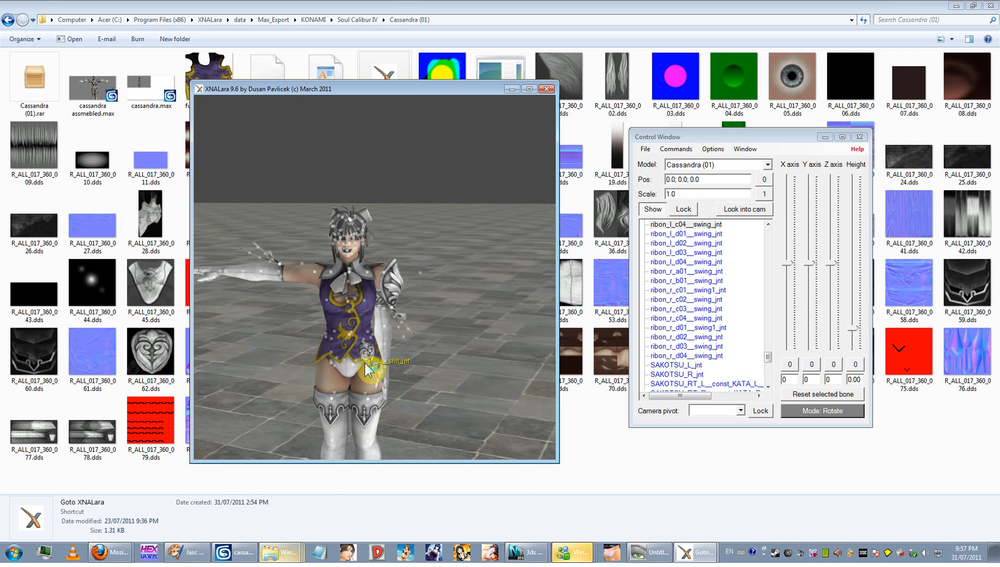
left_click(366, 364)
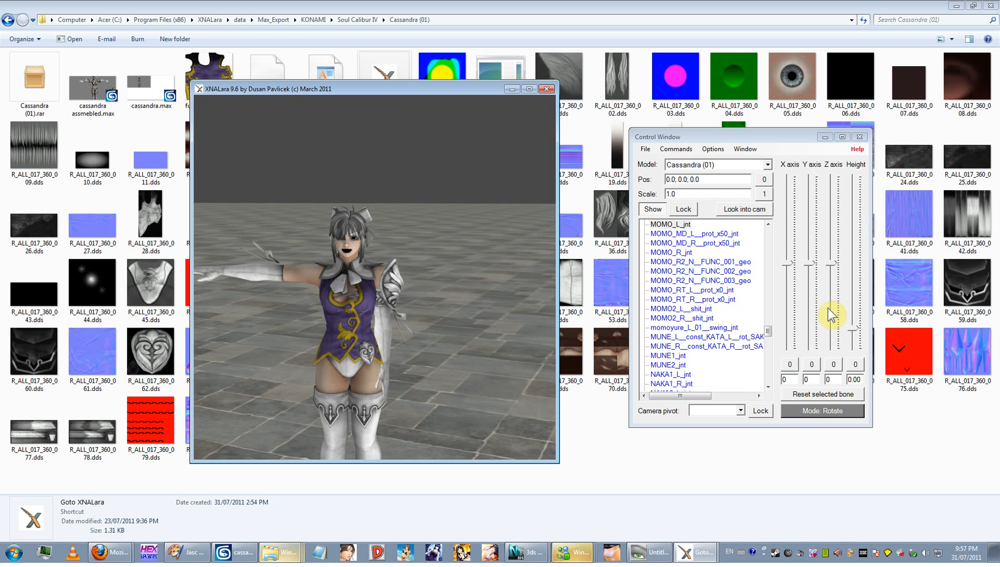
mouse_move(832, 264)
left_mouse_down()
mouse_move(830, 241)
mouse_move(830, 250)
left_mouse_up()
- Examine the posed Cassandra model from the back, front and side to check how the meshes follow the bones
left_click_drag(546, 310, 336, 305)
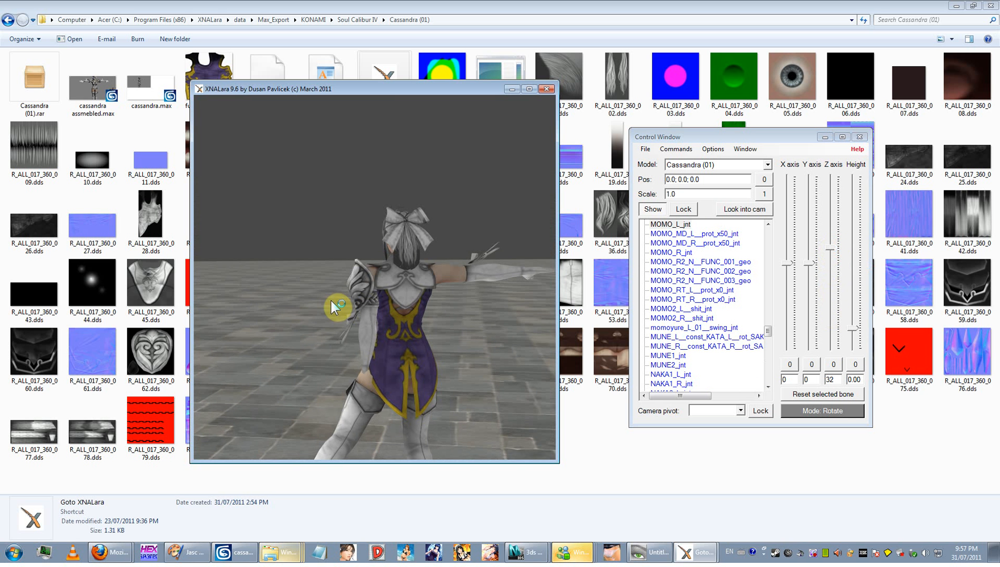
left_click(336, 306)
left_click_drag(393, 338, 437, 341)
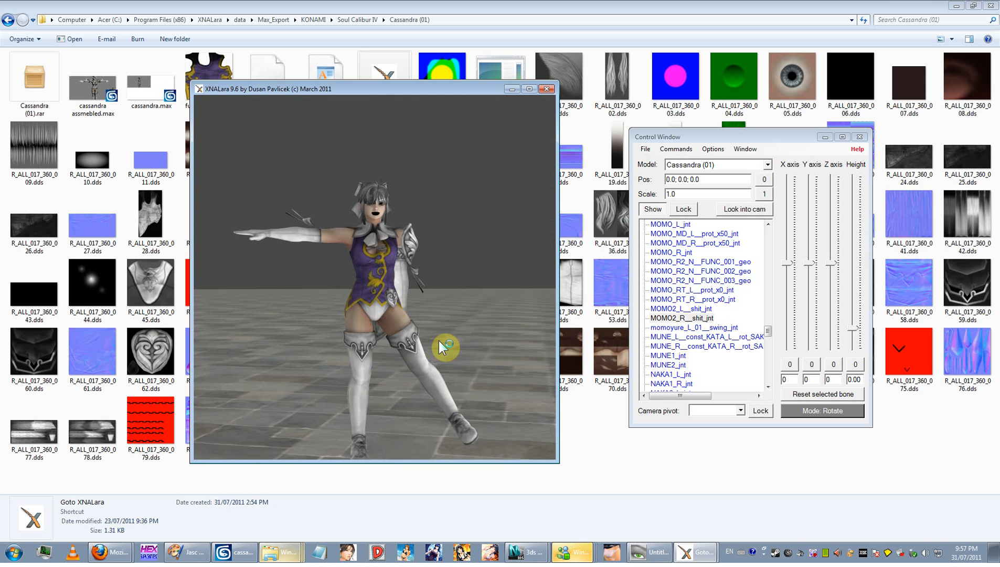
right_click_drag(436, 341, 468, 215)
left_click_drag(467, 216, 403, 273)
right_click_drag(403, 272, 420, 231)
left_click_drag(420, 231, 454, 310)
right_click_drag(454, 309, 476, 350)
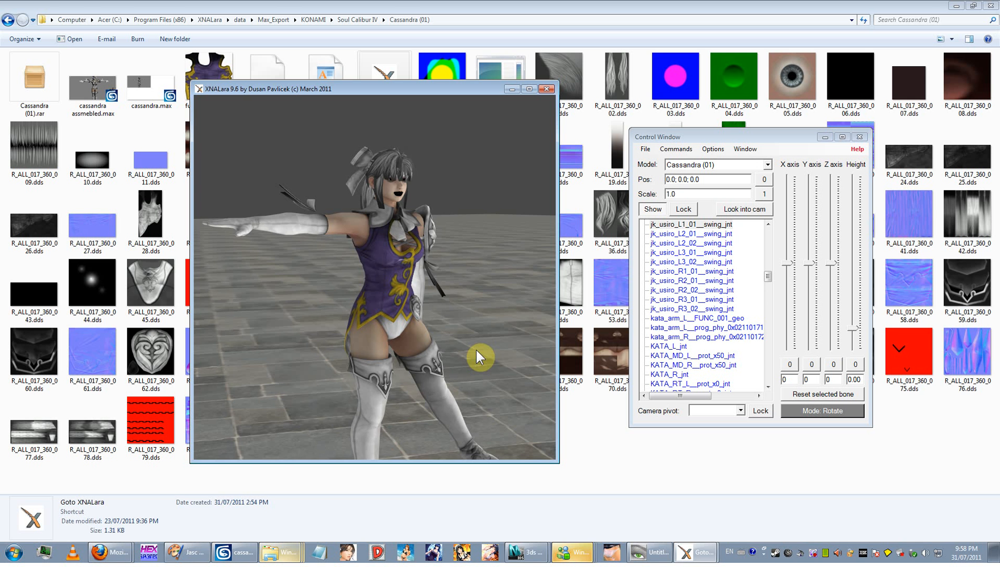
left_click_drag(476, 350, 450, 352)
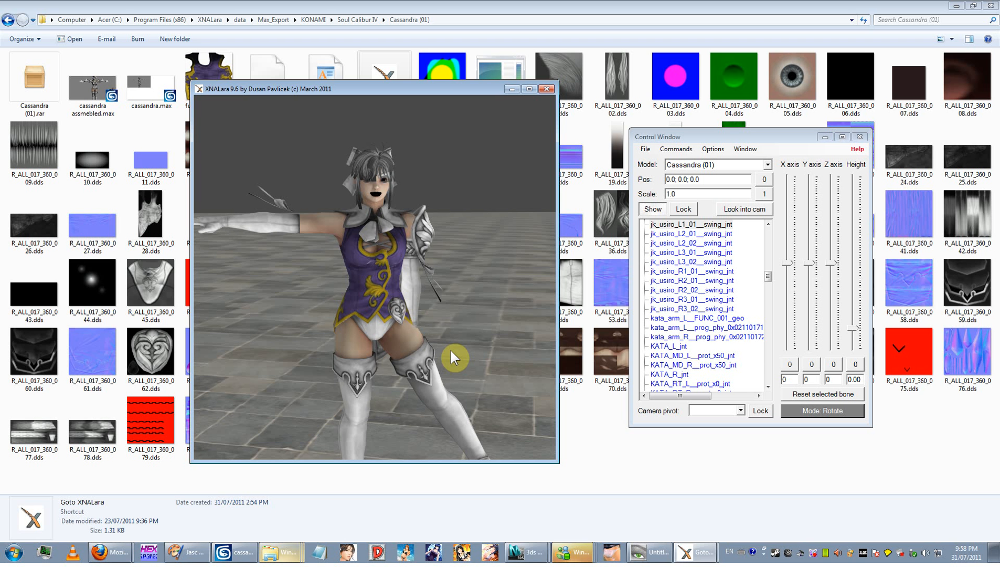
left_click(451, 350)
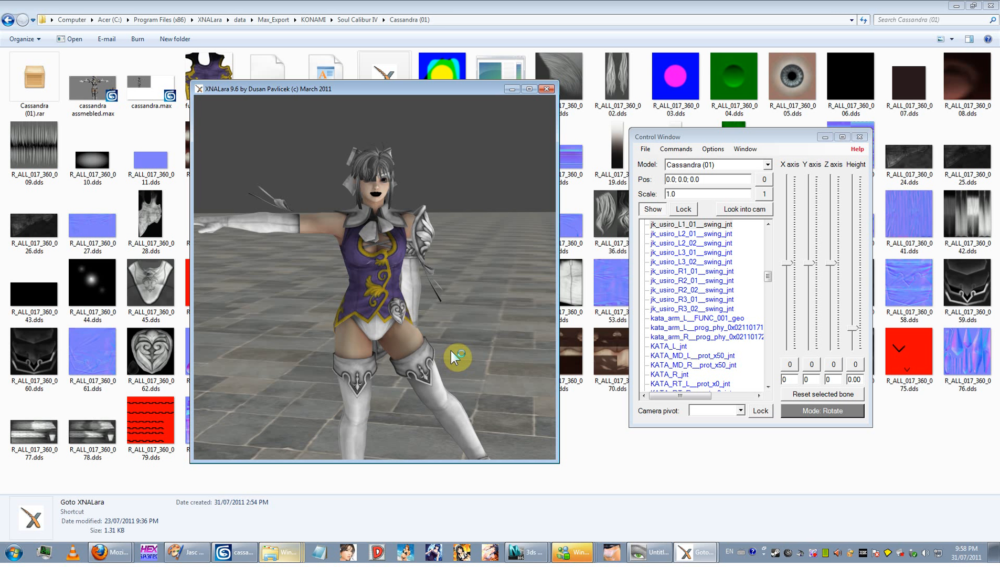
- Switch to Firefox, bring up the "XnaLara for 3dsmax" forum thread and quit XNALara
left_click(124, 550)
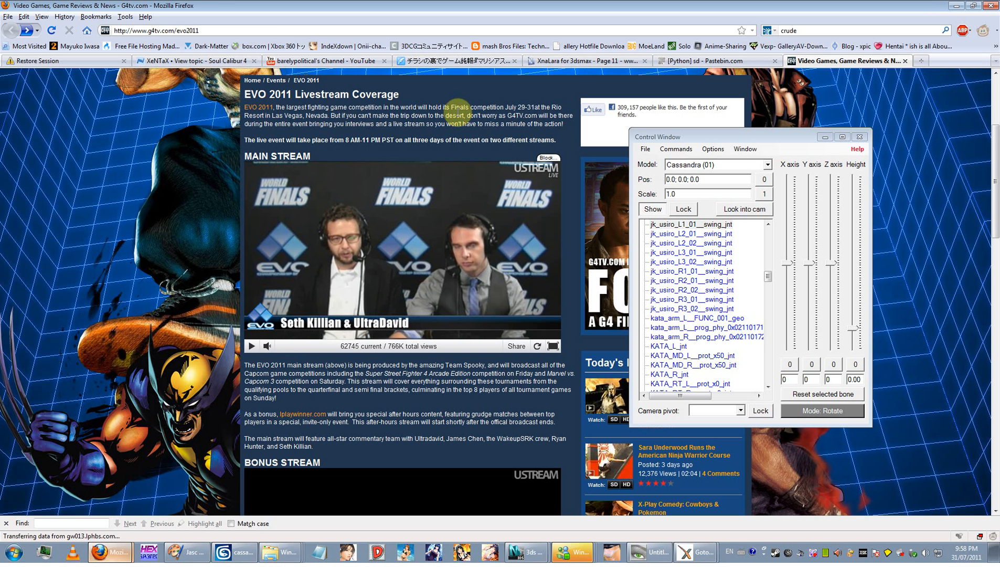
left_click(567, 62)
scroll(557, 268, "down", 10)
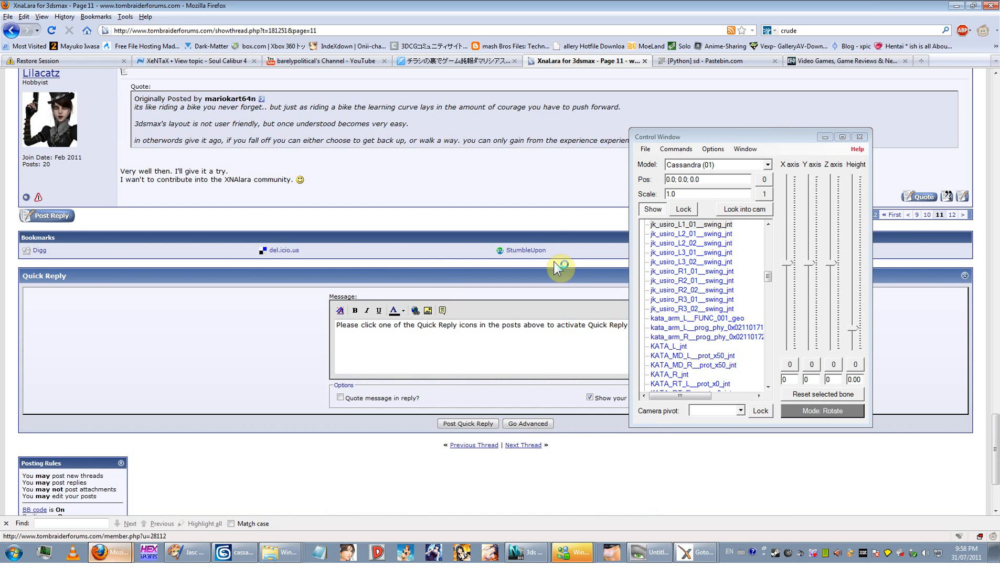
left_click(860, 137)
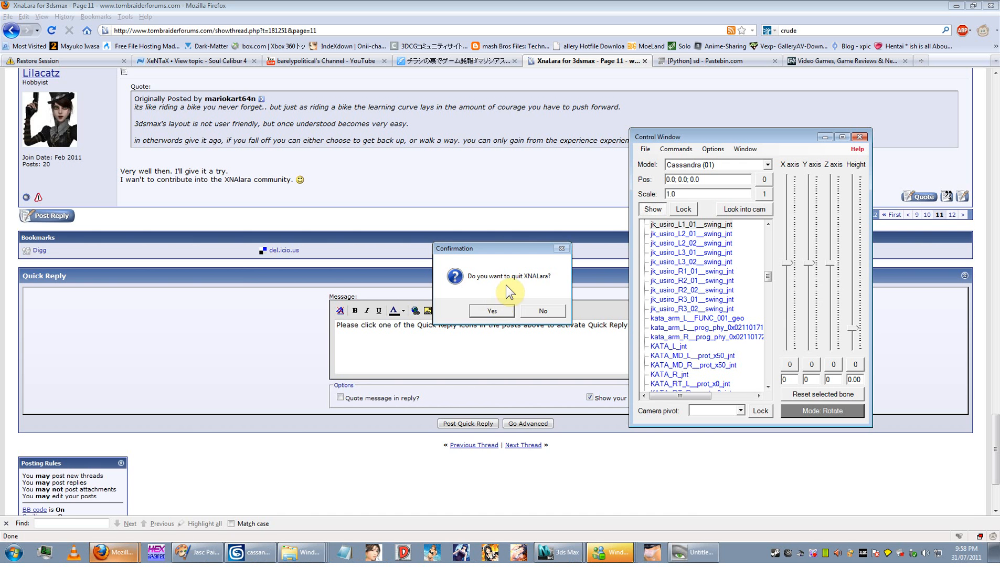
left_click(499, 310)
- Read through the posts on page 11 of the thread about the export error and the bone limit
scroll(506, 294, "up", 15)
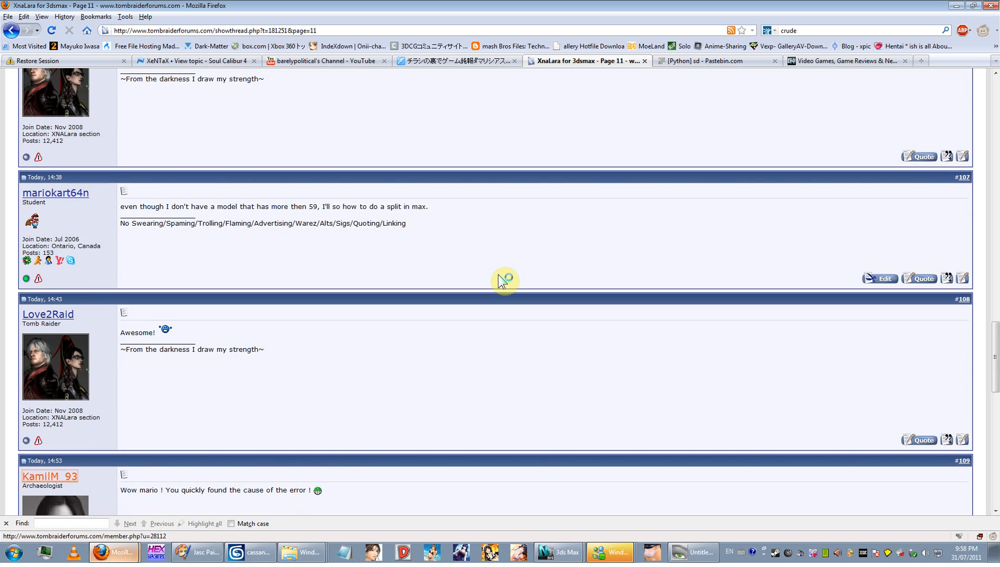
scroll(502, 279, "up", 15)
scroll(503, 267, "down", 5)
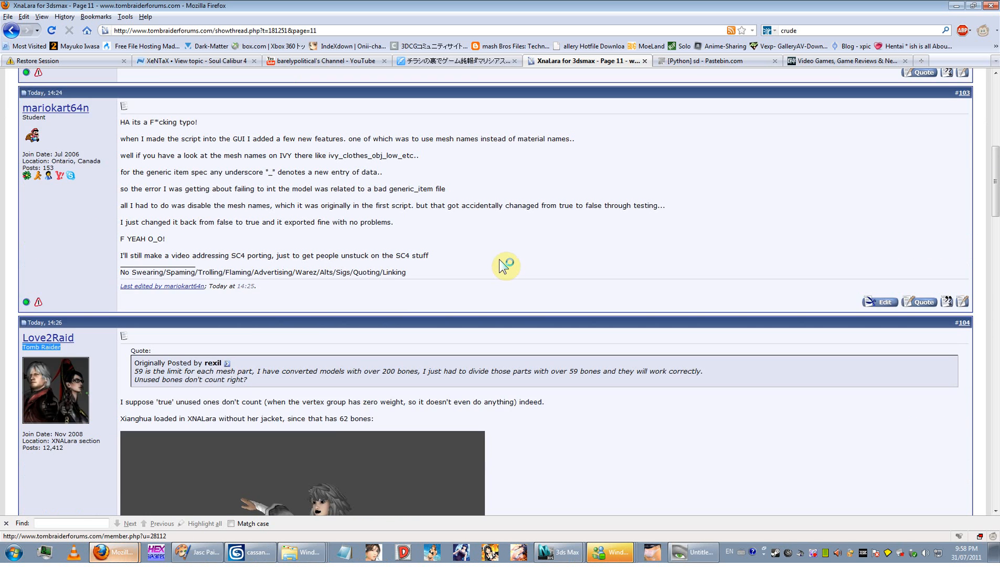
scroll(503, 266, "down", 5)
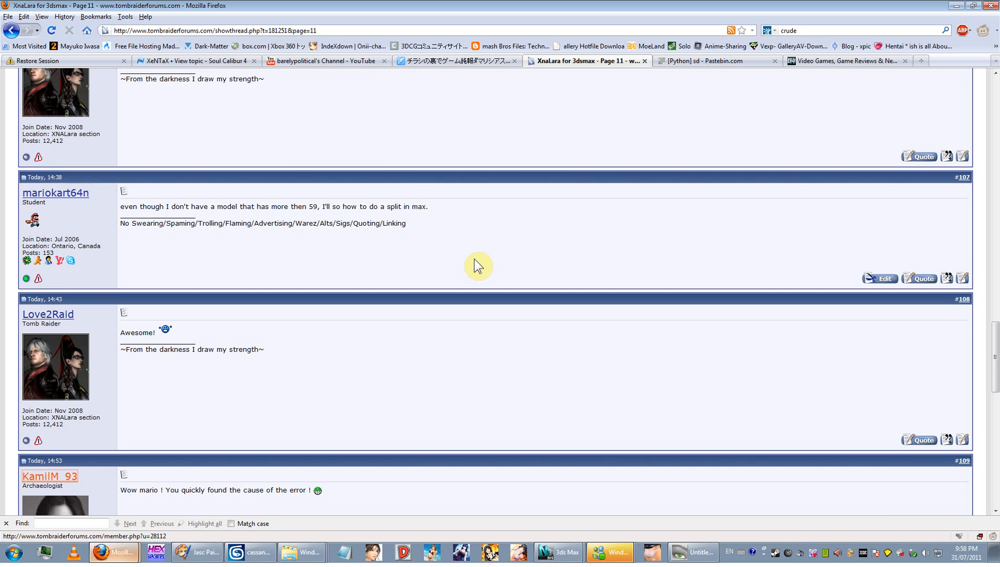
scroll(479, 265, "down", 10)
scroll(840, 377, "up", 3)
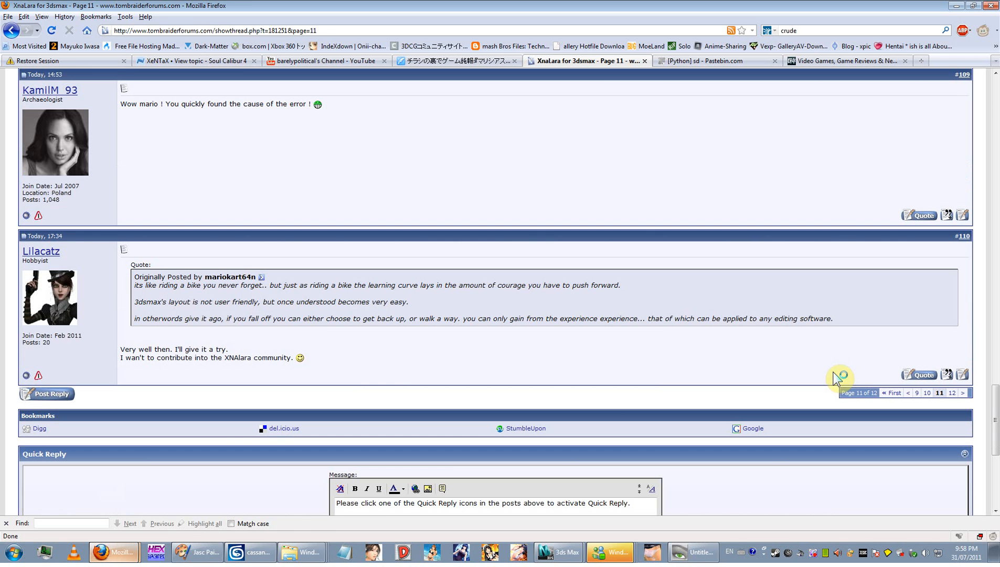